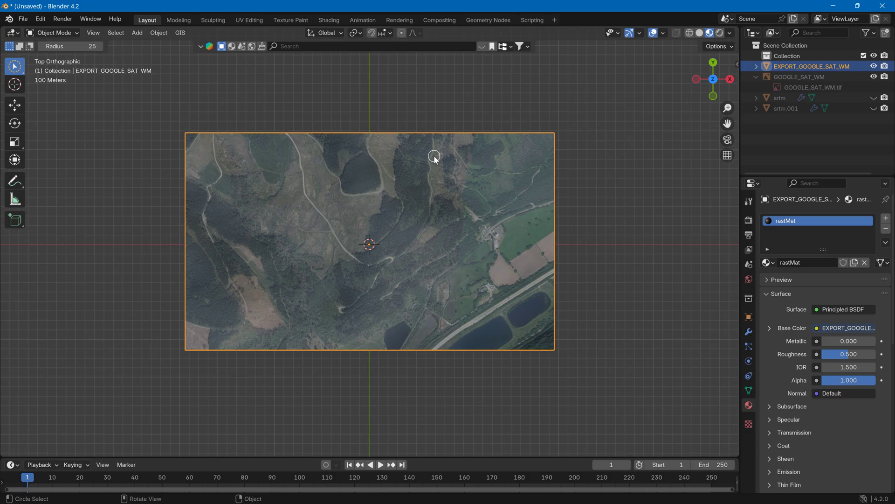
Step: Examine the satellite-textured terrain in perspective, from the whole map down to the forest roads
middle_click_drag(434, 247, 441, 175)
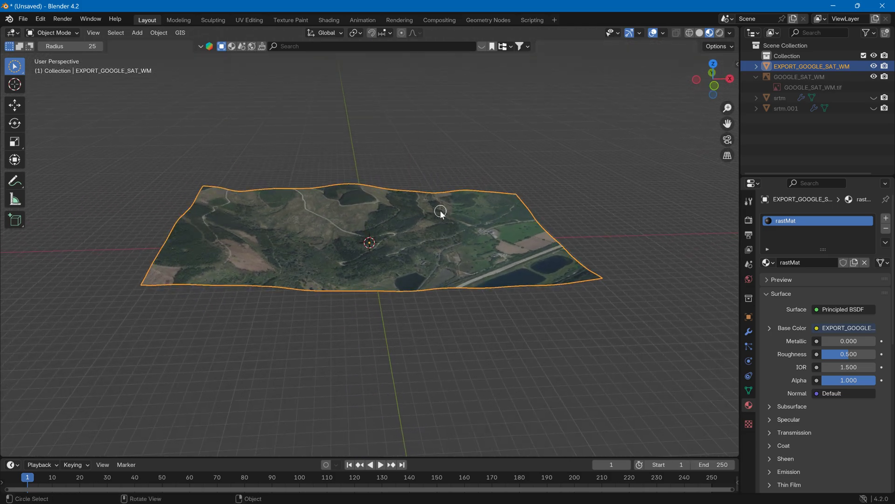
scroll(441, 211, "up", 6)
mouse_move(446, 213)
middle_mouse_down()
mouse_move(520, 214)
mouse_move(479, 202)
mouse_move(597, 223)
mouse_move(575, 194)
mouse_move(530, 210)
mouse_move(457, 180)
mouse_move(507, 182)
mouse_move(504, 192)
mouse_move(541, 194)
mouse_move(410, 200)
mouse_move(362, 194)
mouse_move(357, 185)
mouse_move(453, 208)
middle_mouse_up()
scroll(511, 205, "up", 5)
scroll(511, 206, "up", 2)
scroll(467, 196, "down", 4)
scroll(455, 212, "up", 3)
scroll(460, 215, "up", 2)
scroll(509, 245, "up", 2)
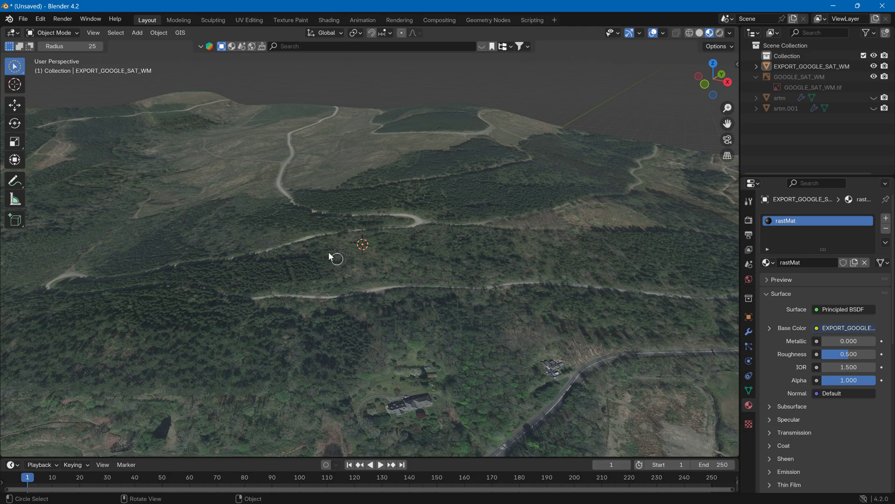
Step: Import the Burnside car body as a COLLADA model from the Reference For BeamNG folder
left_click(26, 19)
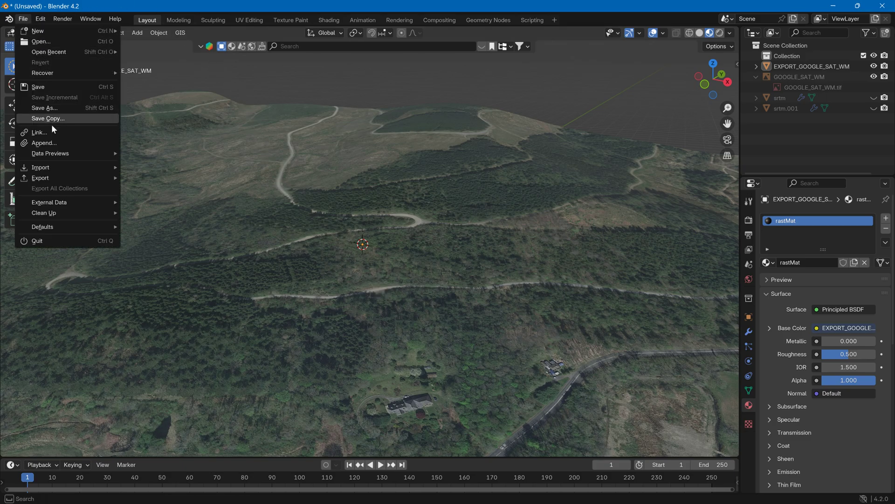
mouse_move(66, 169)
left_click(170, 168)
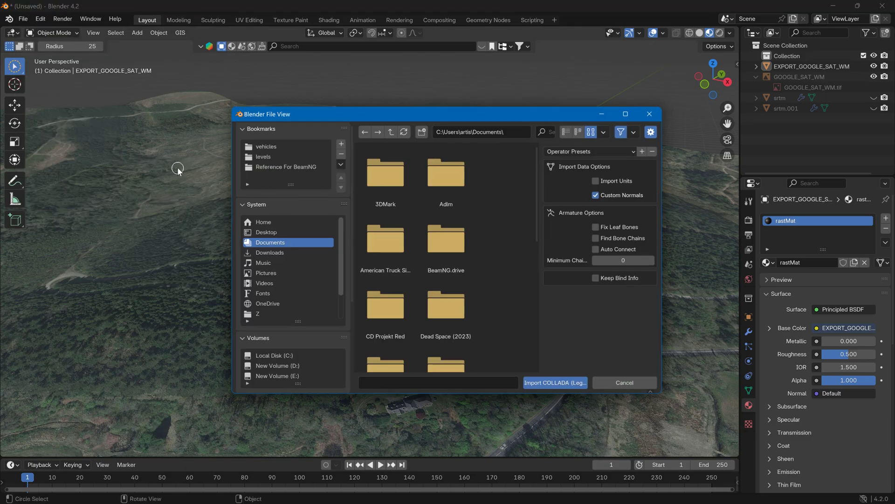
scroll(420, 242, "down", 8)
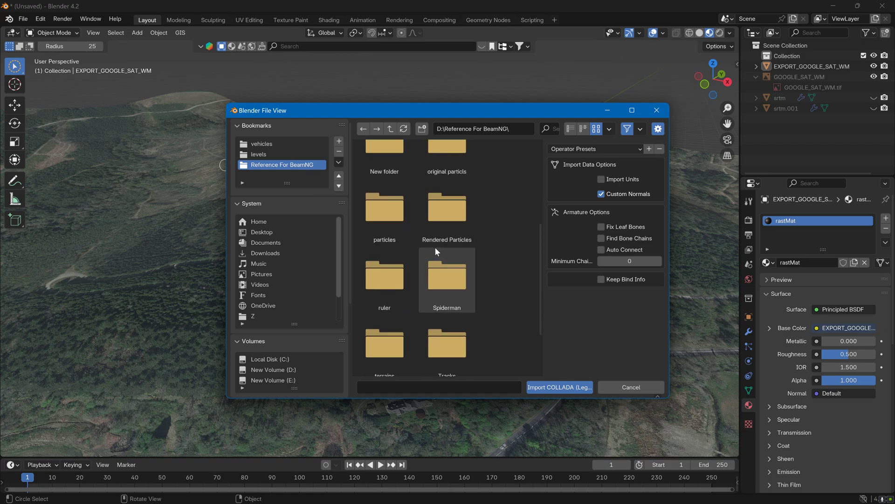
left_click(382, 327)
left_click(553, 390)
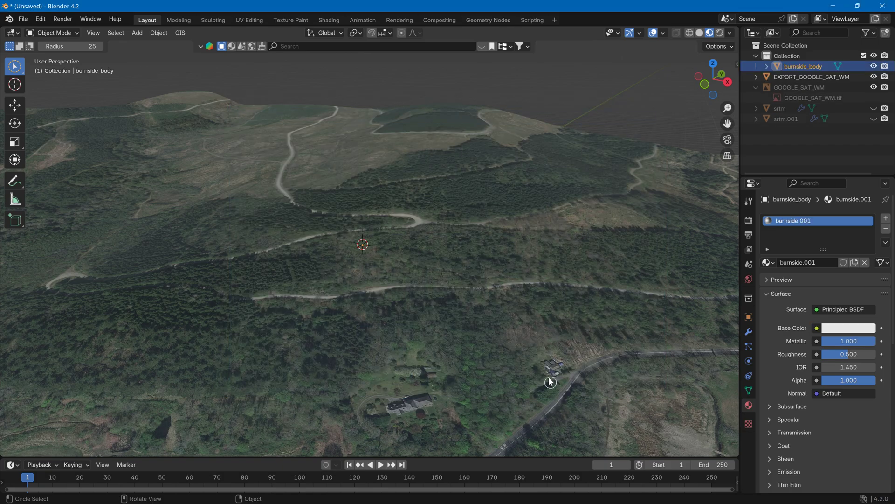
Step: Raise the imported car body along the Z axis towards the height of the terrain surface
scroll(365, 265, "up", 10)
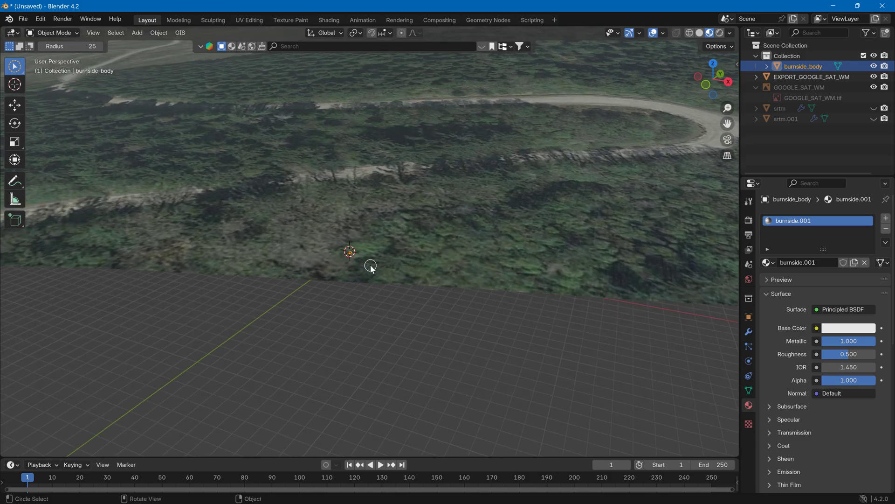
key("g")
key("z")
left_click(369, 153)
Step: Move the car body onto the dirt road at the hairpin bend near the terrain's centre
middle_click_drag(369, 153, 627, 100)
key("g")
middle_click_drag(677, 124, 36, 122, "alt")
left_click(36, 121)
key("c")
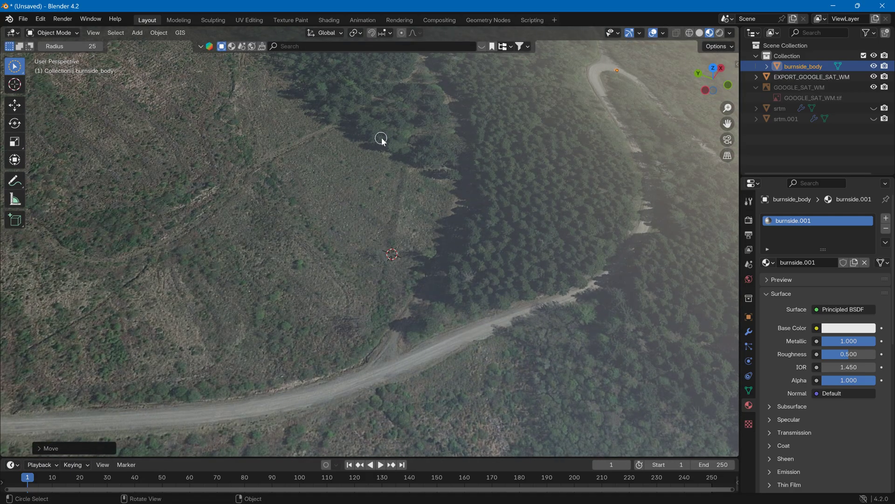
middle_click_drag(381, 139, 250, 114)
middle_click_drag(310, 162, 472, 215)
key("g")
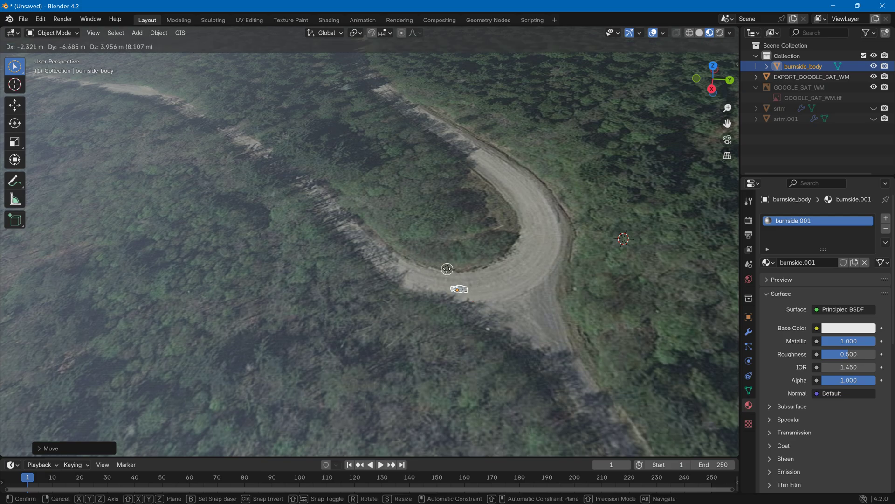
left_click(449, 271)
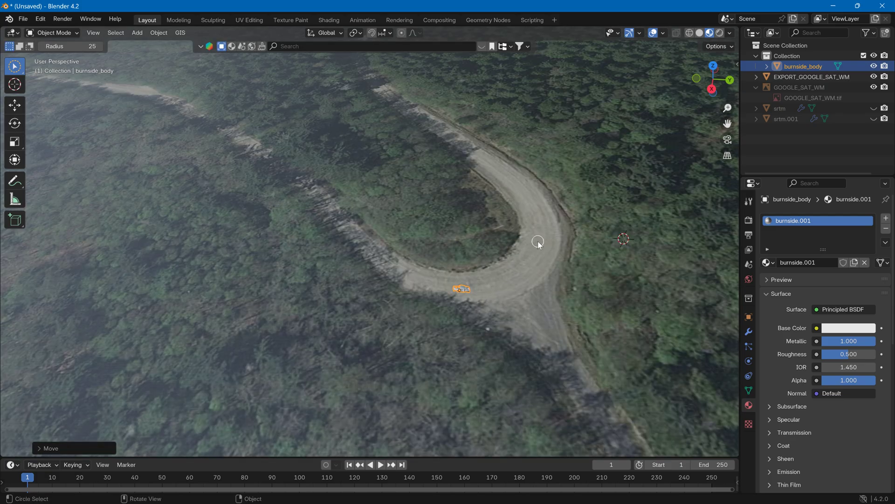
Step: Compare the car's size with the hairpin road and the whole terrain from several angles and distances
middle_click_drag(538, 242, 312, 205)
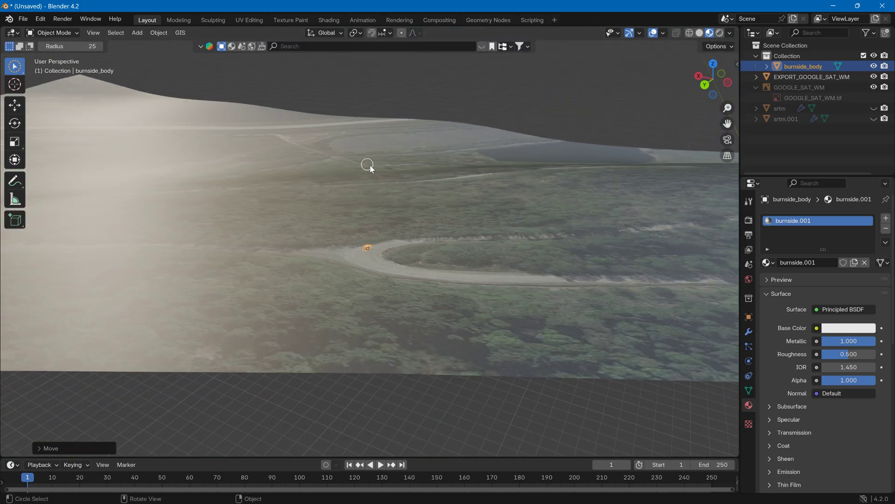
middle_click_drag(368, 166, 343, 244)
scroll(366, 236, "down", 8)
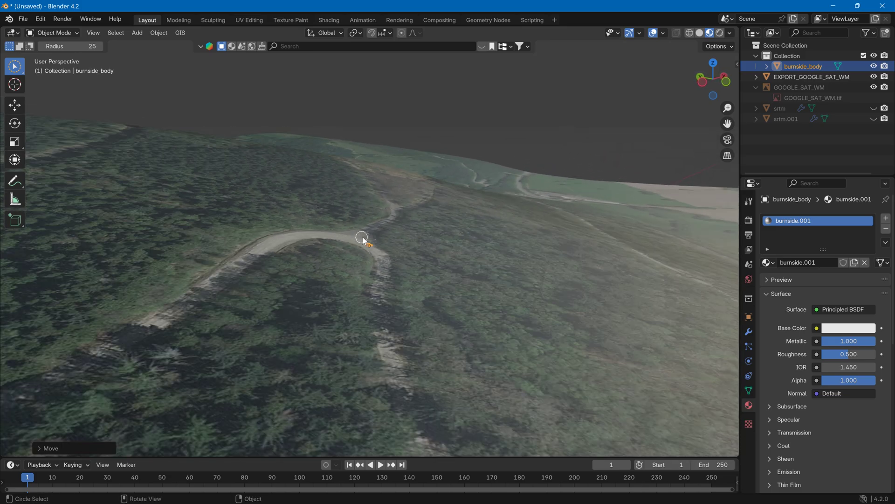
scroll(407, 232, "down", 2)
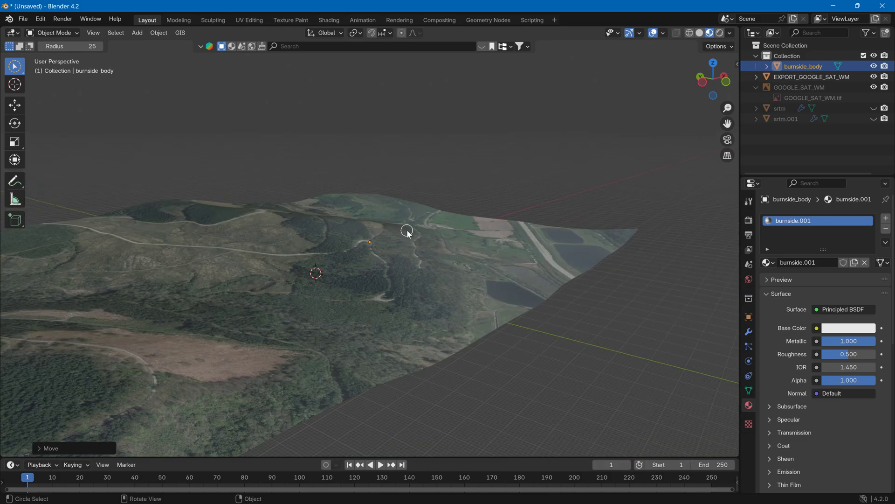
scroll(410, 233, "up", 9)
scroll(410, 233, "down", 7)
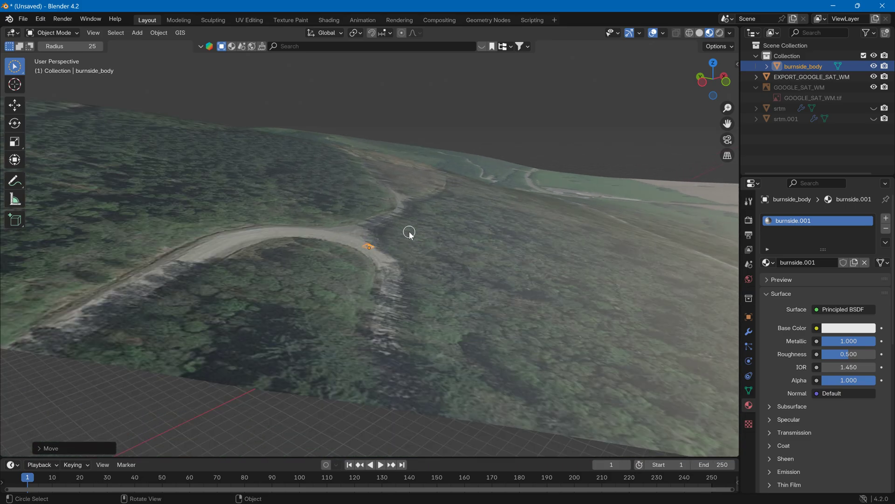
scroll(410, 233, "down", 3)
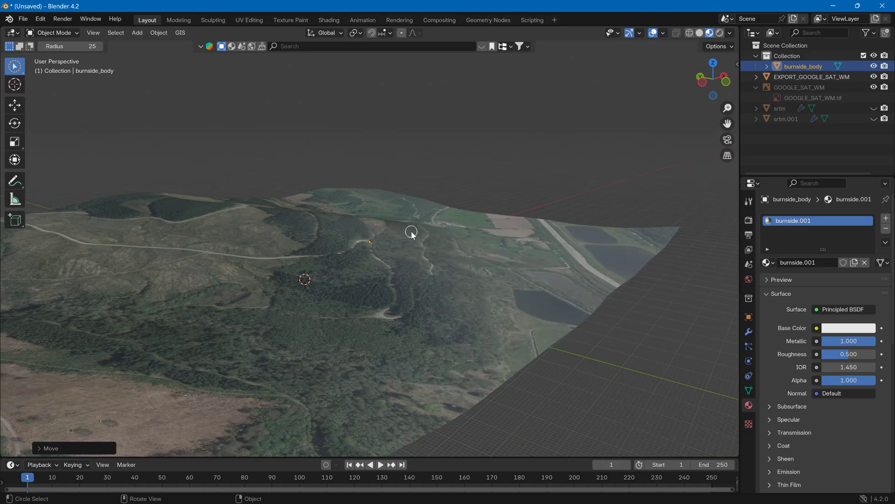
middle_click_drag(412, 233, 346, 269)
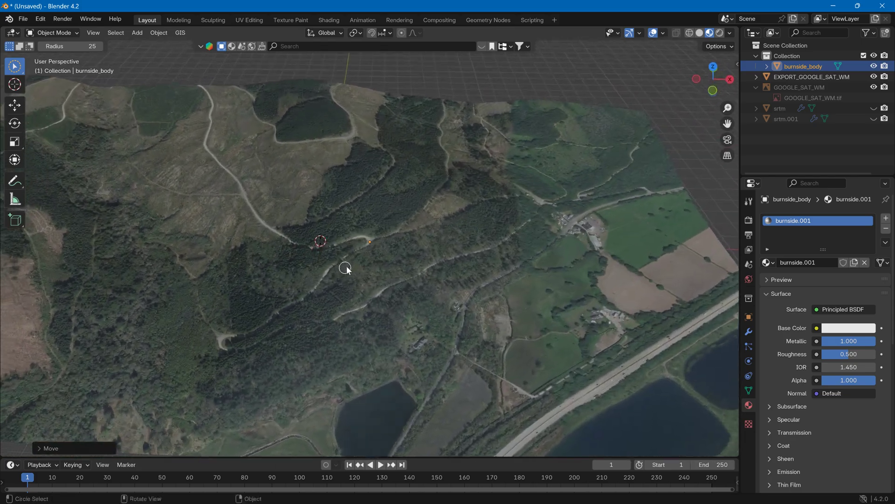
Step: Set the viewport's clip end distance to 391135 m
left_click(736, 64)
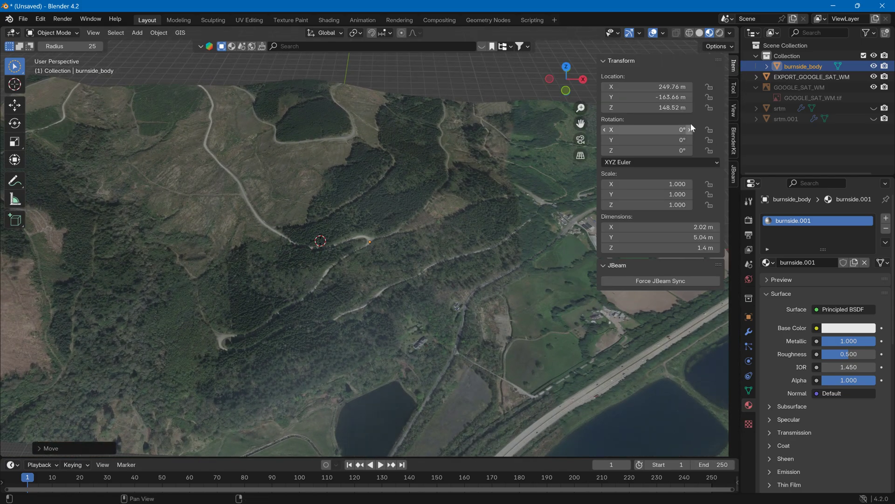
left_click(733, 89)
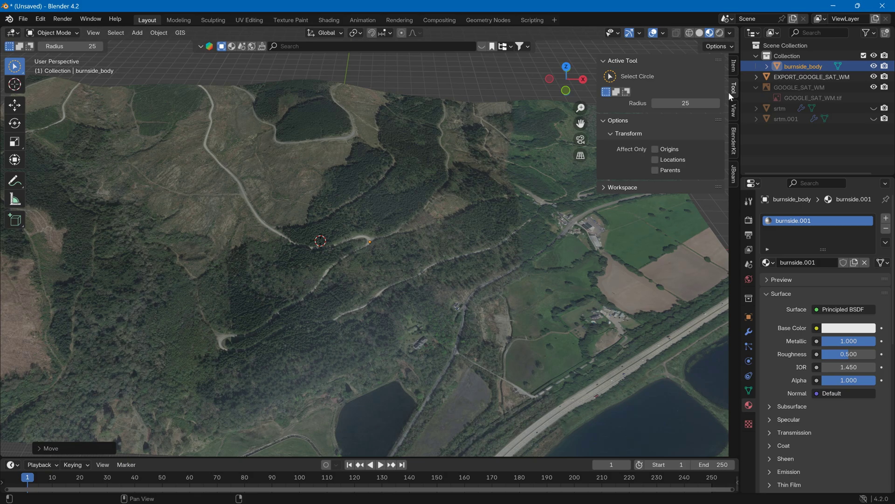
left_click(733, 71)
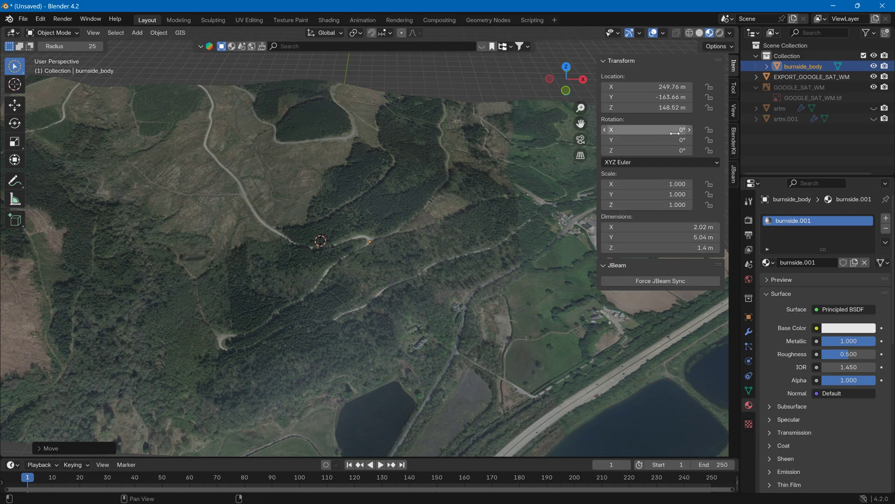
left_click(734, 111)
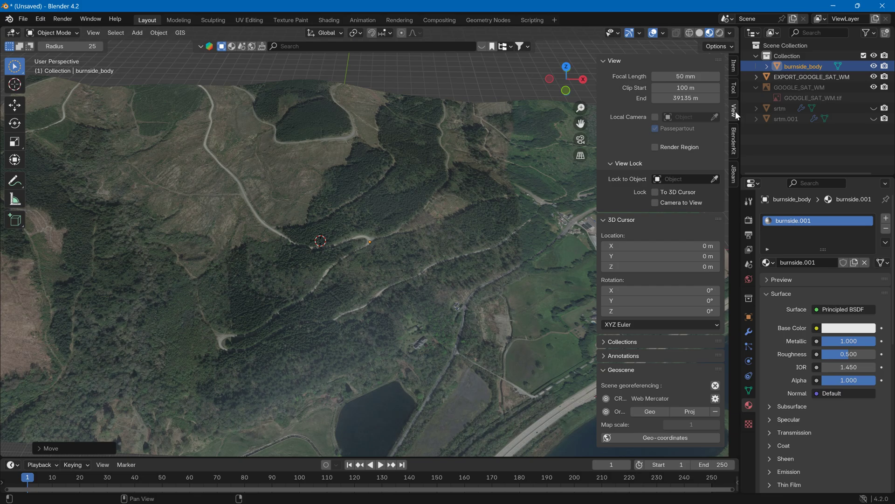
left_click(682, 99)
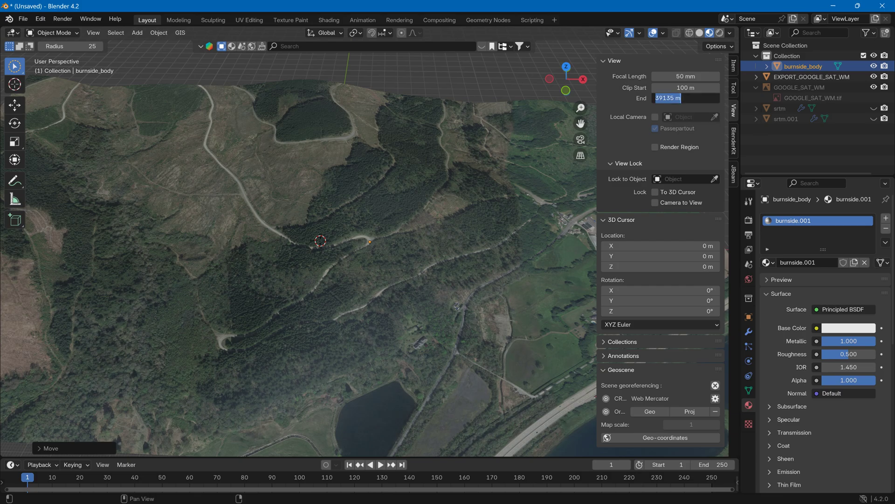
left_click(666, 97)
key("Return")
Step: Inspect the roads and slopes around the hairpin and the overall terrain from low and overhead angles
middle_click_drag(448, 159, 459, 143)
scroll(474, 180, "up", 3)
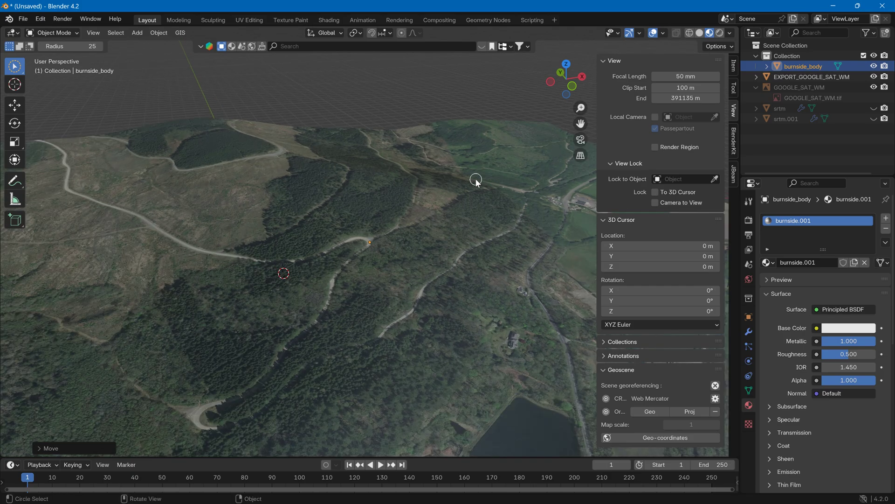
scroll(455, 195, "up", 1)
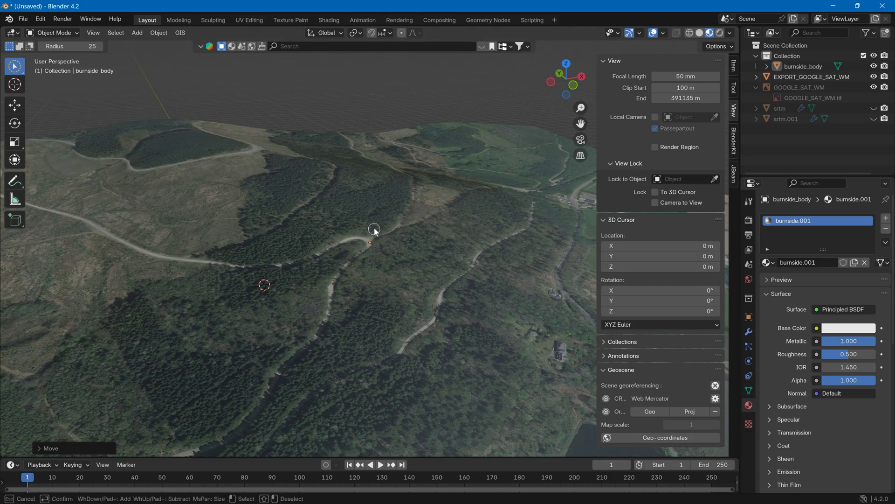
middle_click_drag(189, 288, 405, 285)
middle_click_drag(286, 243, 248, 237)
scroll(304, 248, "up", 3)
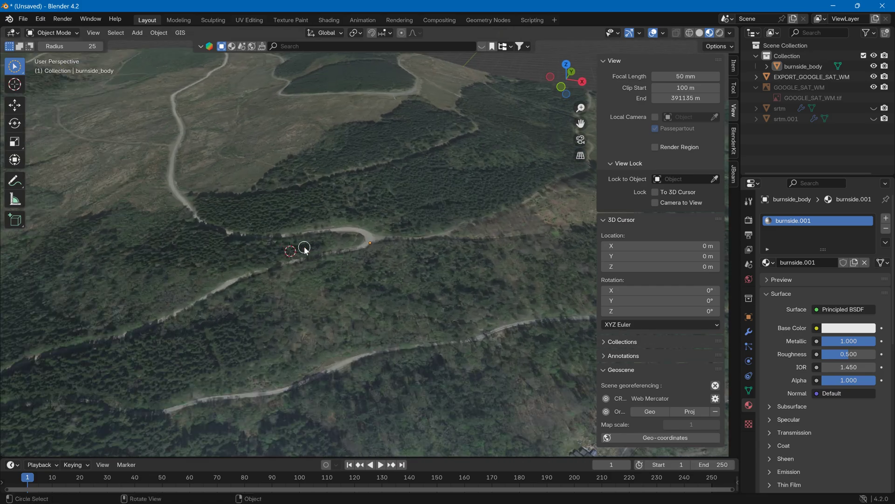
scroll(311, 200, "up", 1)
middle_click_drag(311, 200, 350, 204)
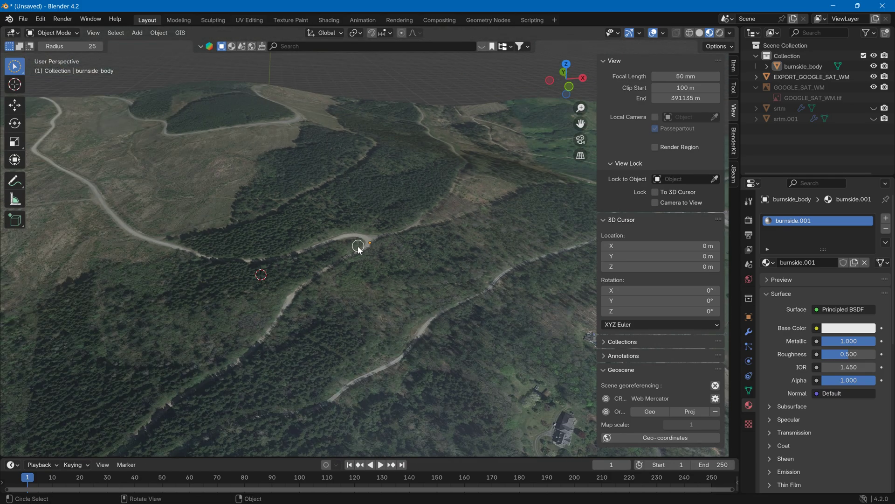
middle_click_drag(408, 348, 585, 318)
middle_click_drag(522, 277, 443, 217)
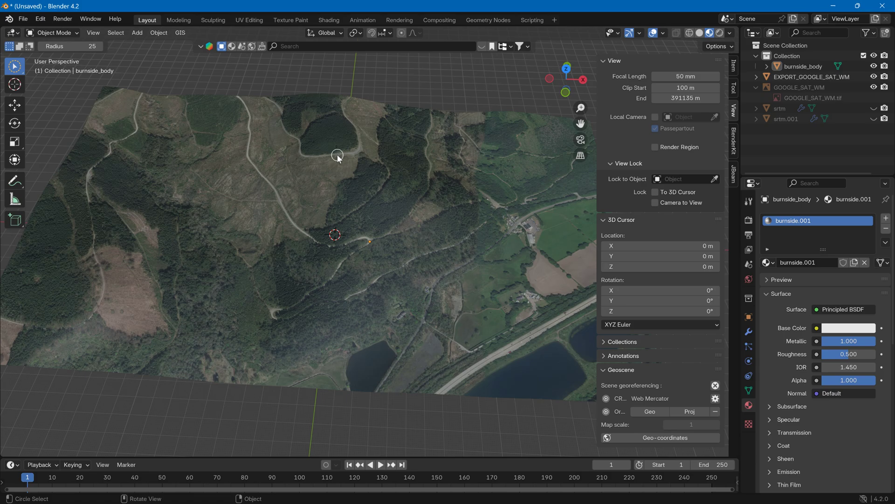
middle_click_drag(338, 156, 349, 133)
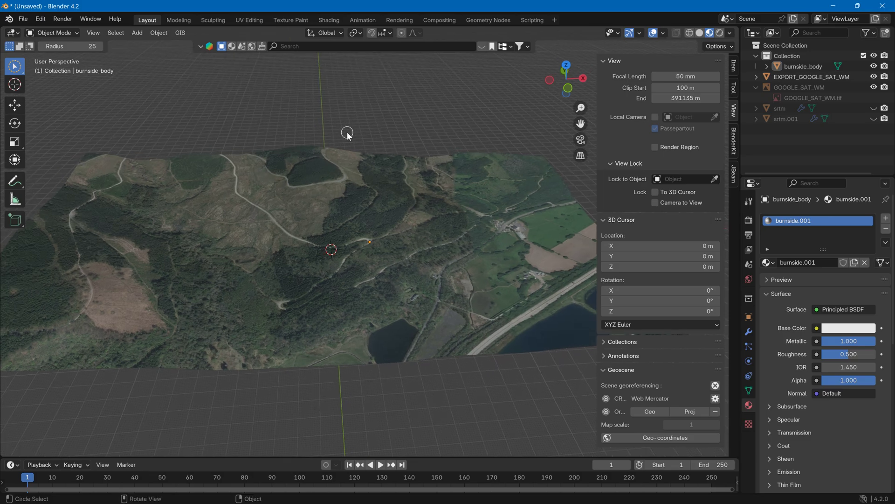
scroll(343, 212, "up", 1)
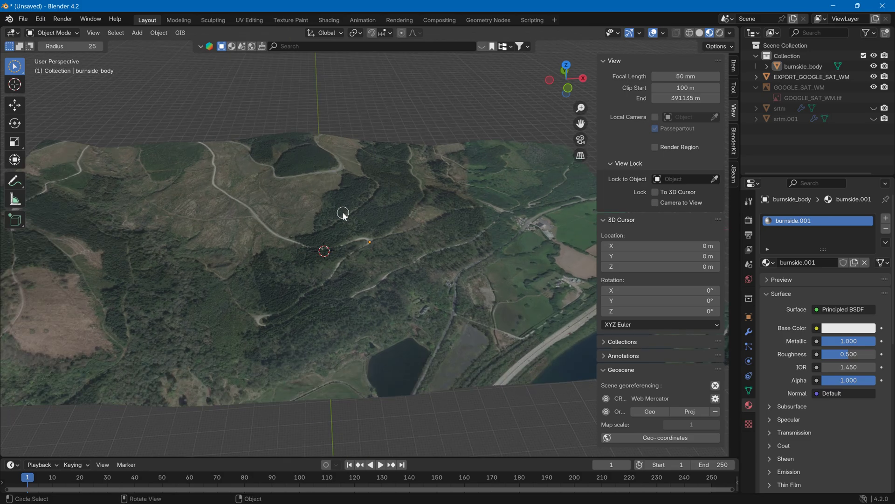
middle_click_drag(343, 213, 306, 230)
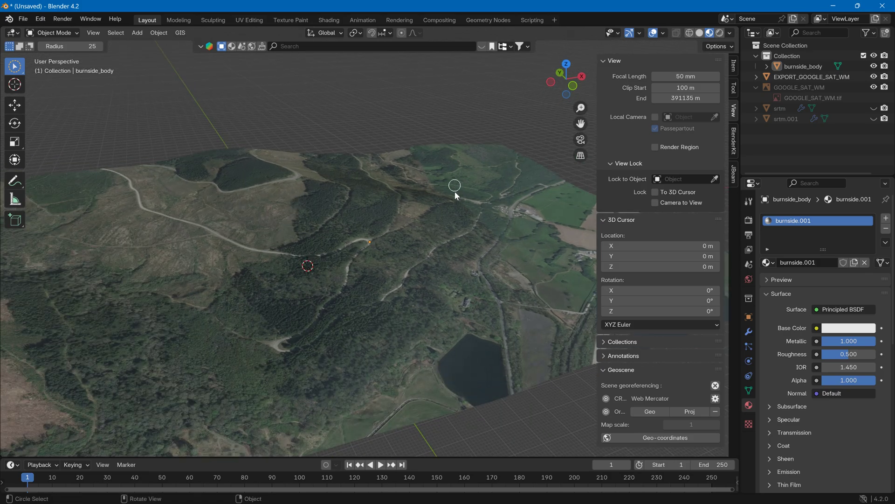
mouse_move(378, 293)
middle_mouse_down()
mouse_move(390, 250)
mouse_move(363, 289)
middle_mouse_up()
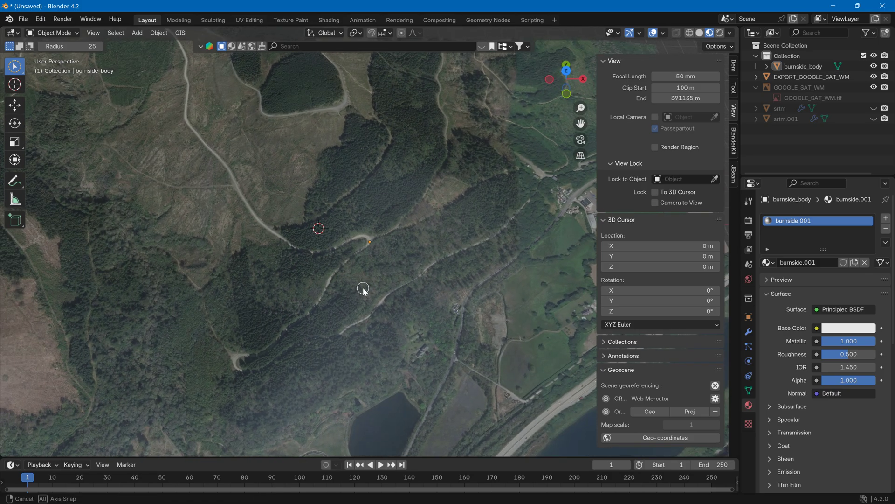
scroll(398, 222, "down", 2)
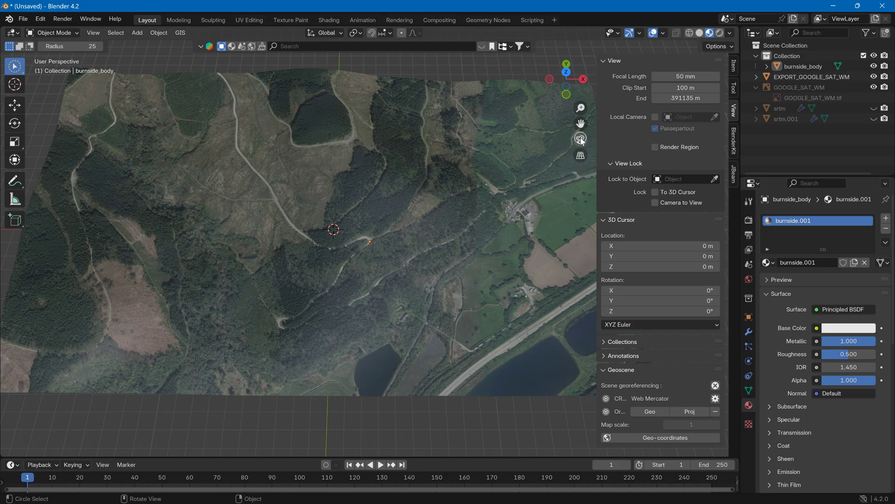
Step: Add a camera at the terrain's centre from the top orthographic view
left_click(567, 72)
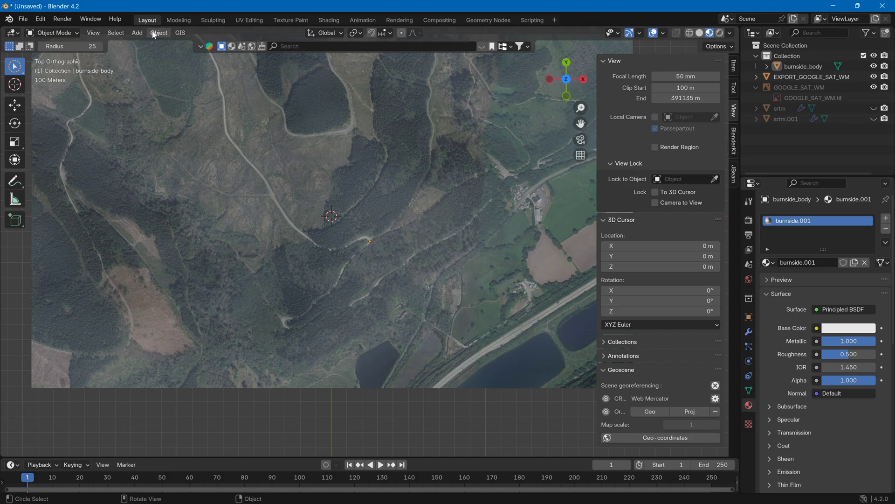
left_click(139, 32)
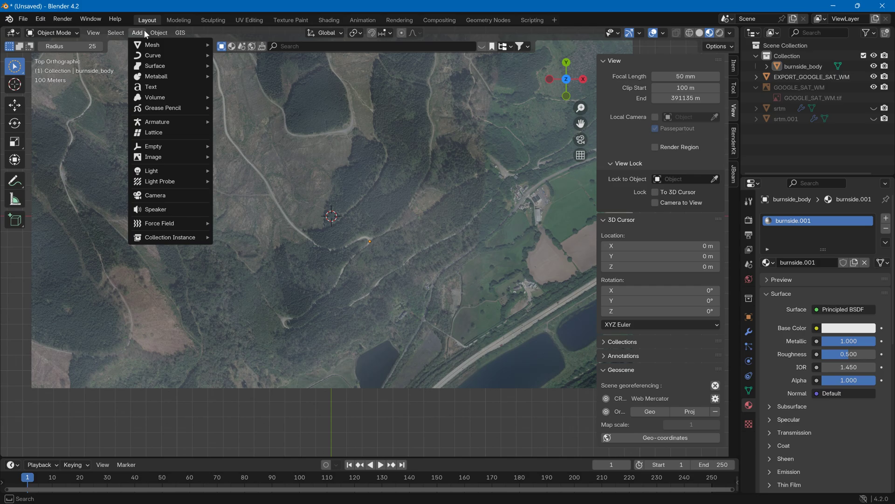
left_click(161, 192)
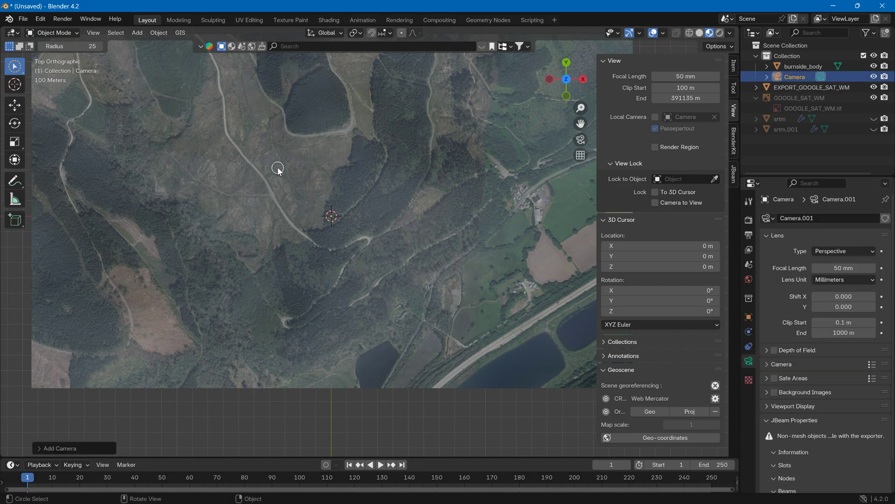
key("g")
key("z")
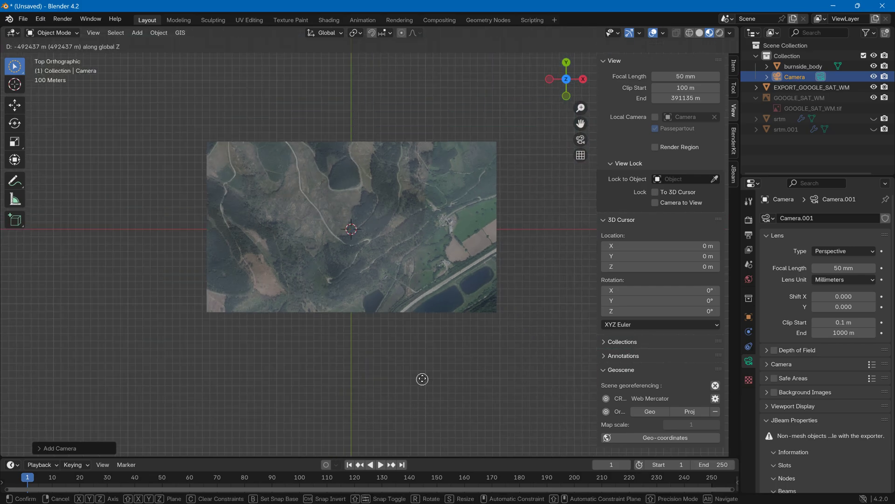
right_click(460, 224)
Step: Raise the camera straight up so that it sits above the terrain
middle_click_drag(426, 275, 419, 161)
key("g")
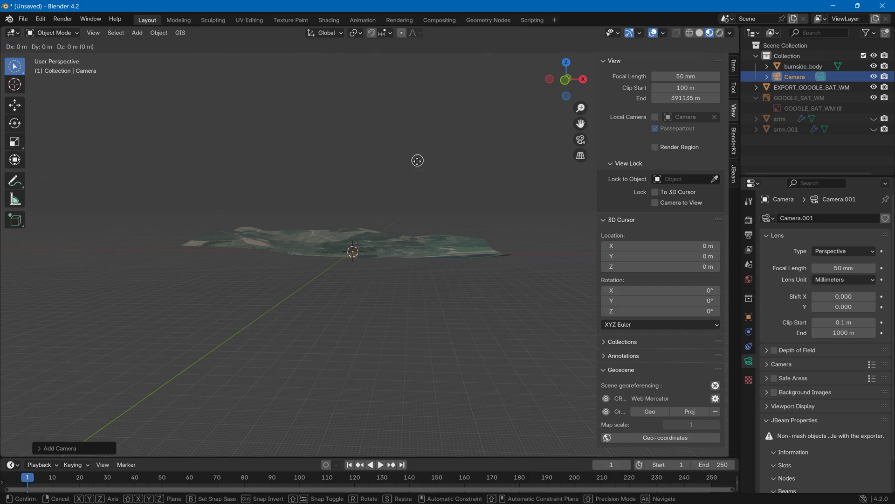
key("y")
left_click(426, 110)
Step: Set the camera's lens type to Orthographic
middle_click_drag(426, 110, 434, 225)
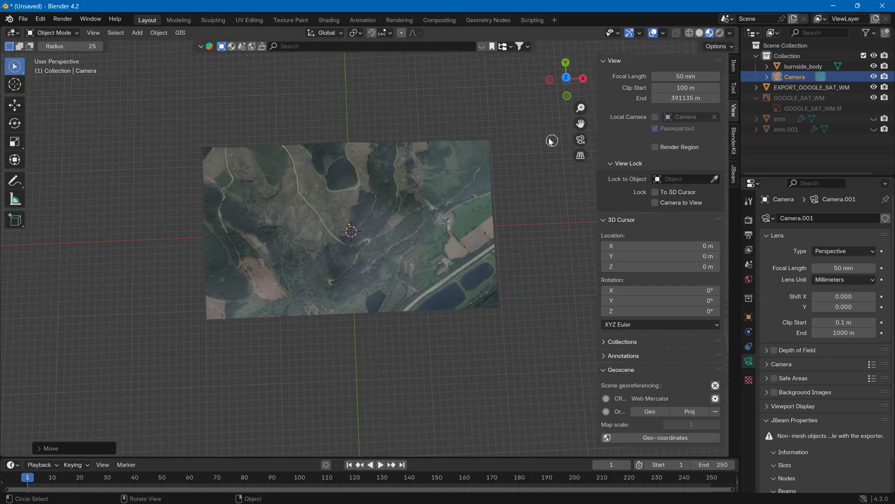
scroll(393, 172, "up", 4)
middle_click_drag(384, 176, 366, 161)
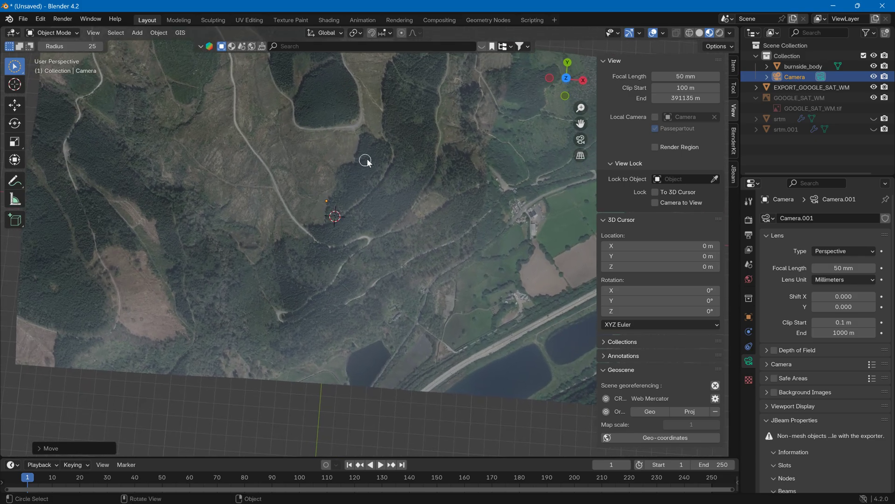
middle_click_drag(354, 219, 374, 198)
left_click(848, 250)
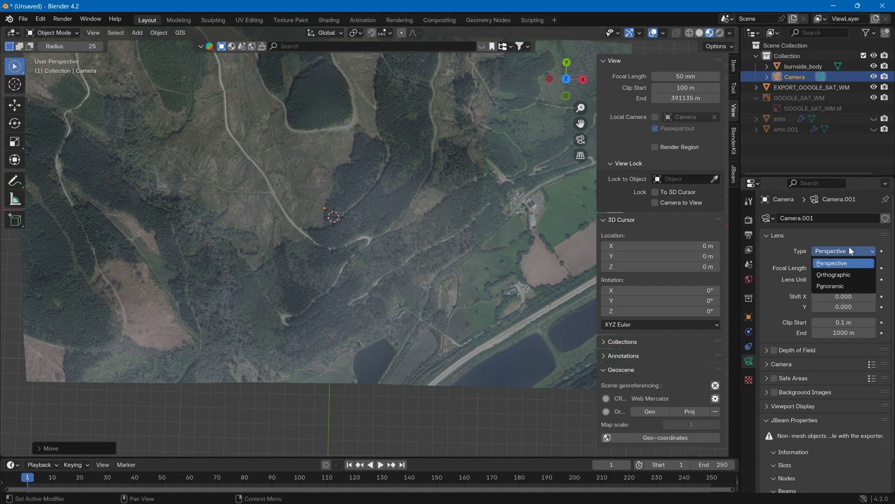
left_click(833, 268)
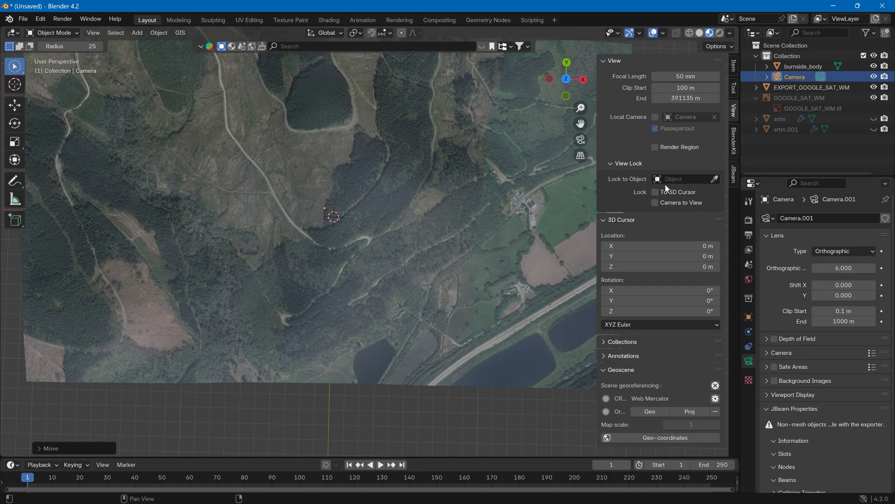
Step: Look through the camera and raise its orthographic scale to about 2551.9
left_click(581, 140)
scroll(431, 191, "down", 6)
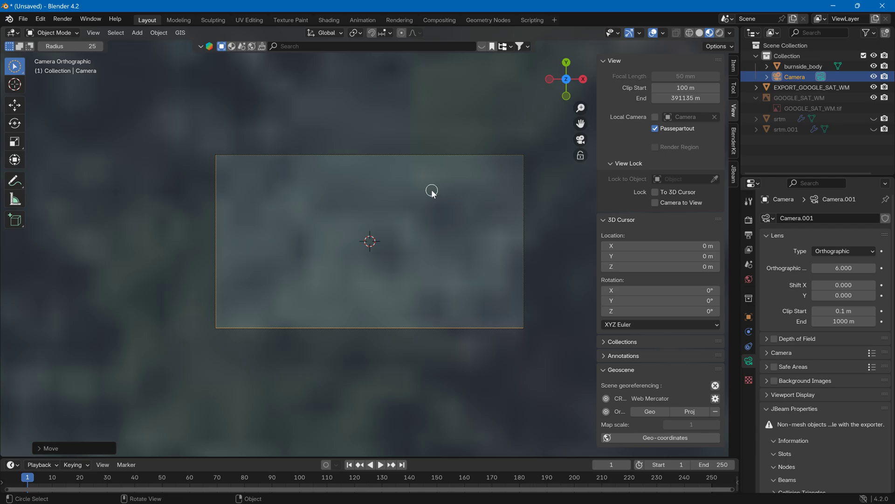
scroll(432, 191, "up", 2)
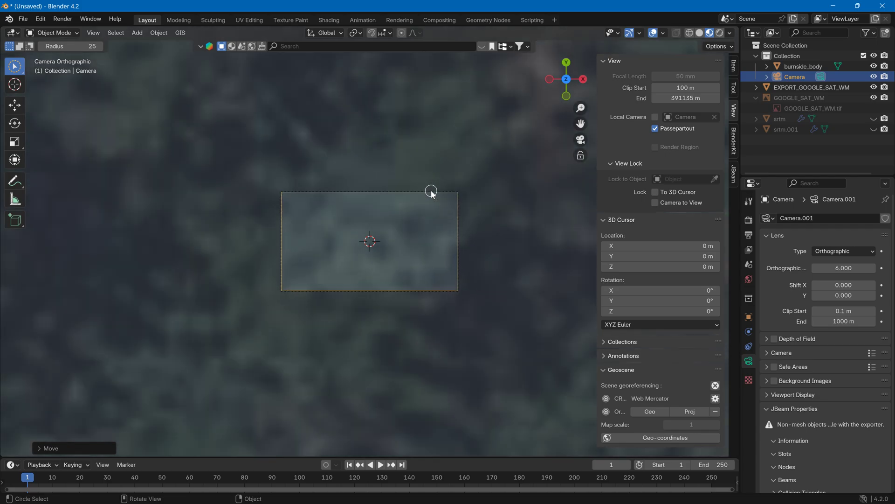
left_click_drag(839, 268, 883, 268)
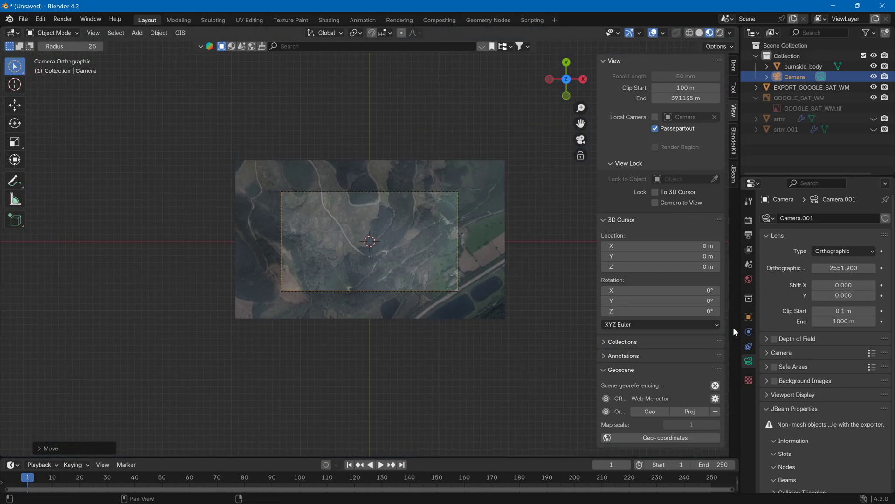
Step: Set the output resolution to 8192 by 8192 px
left_click(748, 220)
left_click(750, 235)
left_click(833, 232)
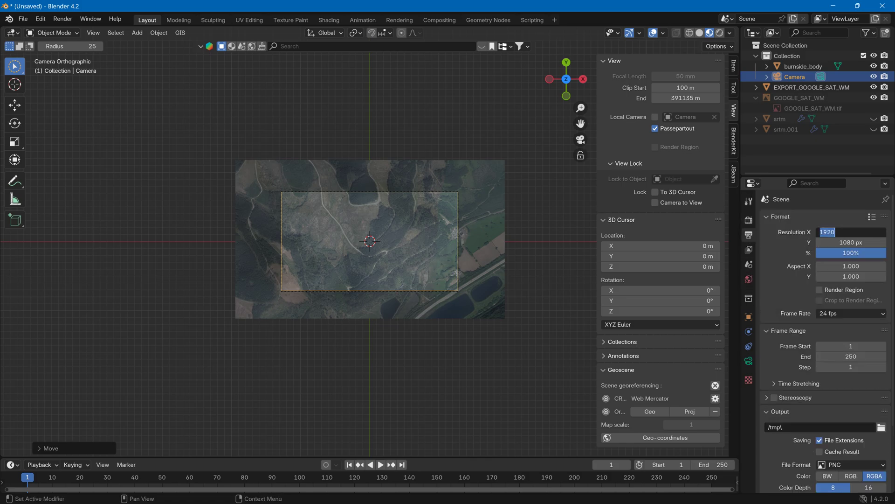
type("81")
key("Tab")
type("81")
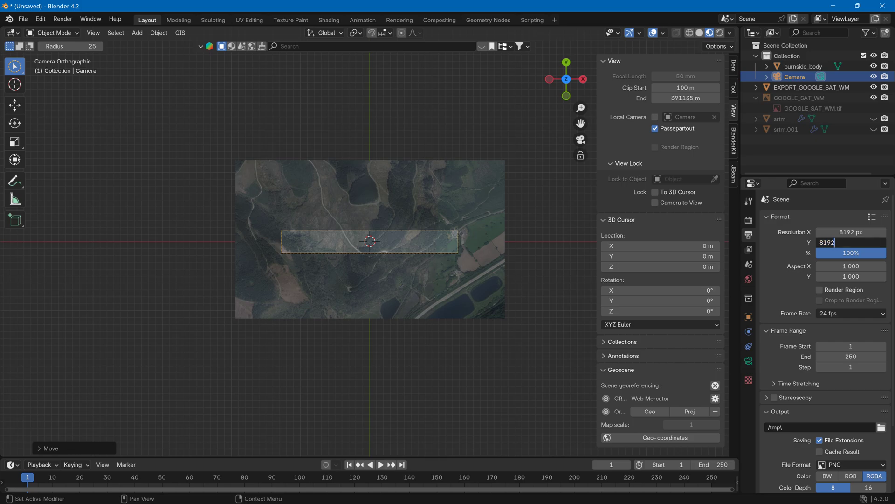
type("92")
key("Return")
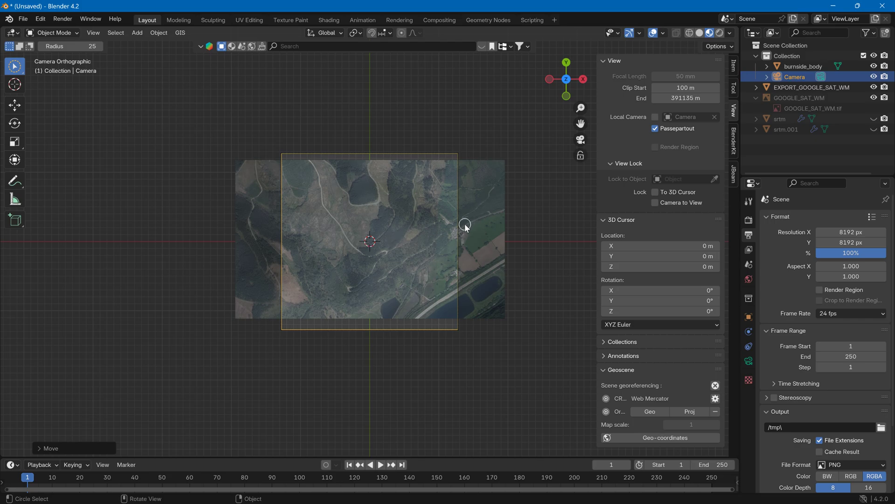
Step: Fit the camera frame to the terrain's height with orthographic scale 2245.7, shift X -0.060 and shift Y 0.020
scroll(456, 232, "up", 2)
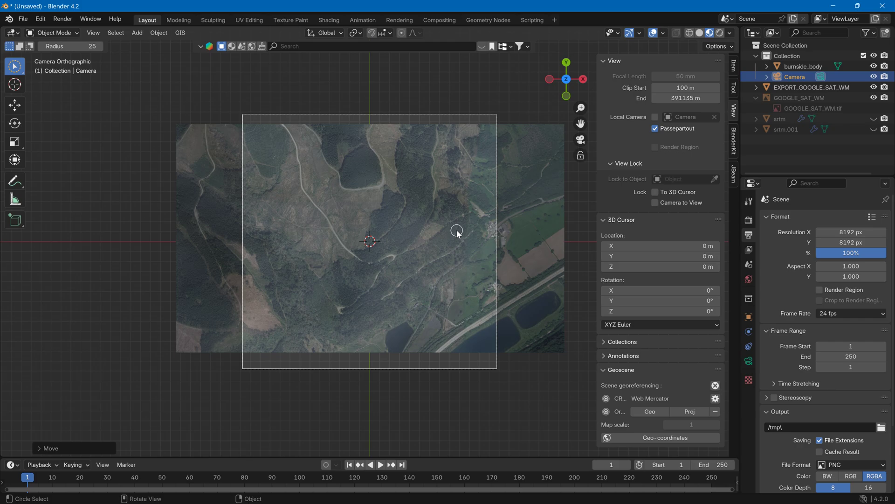
scroll(456, 231, "down", 1)
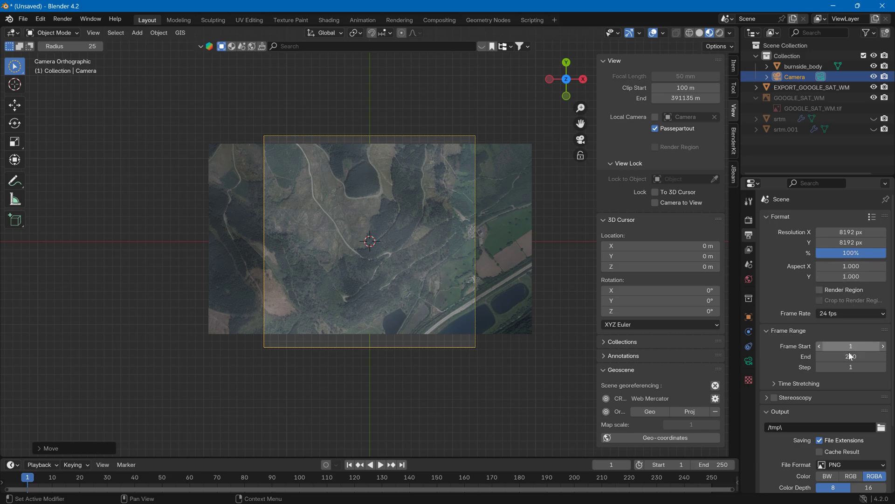
left_click(750, 362)
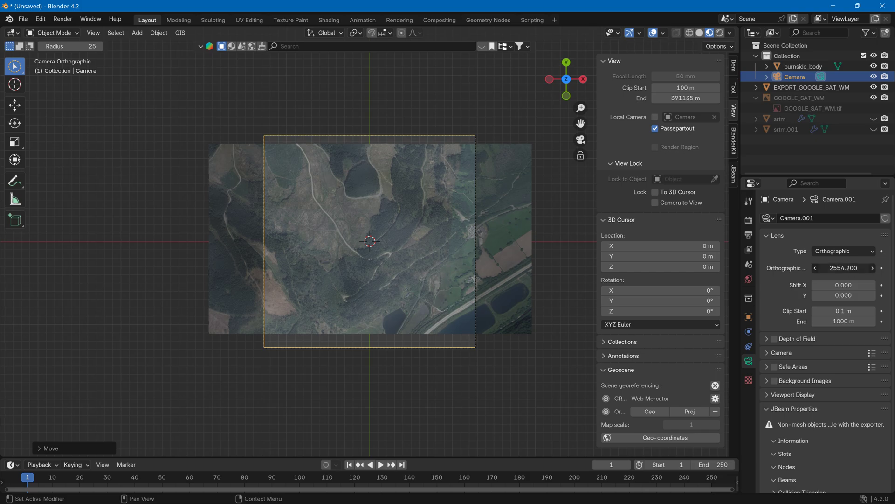
left_click_drag(845, 268, 821, 268)
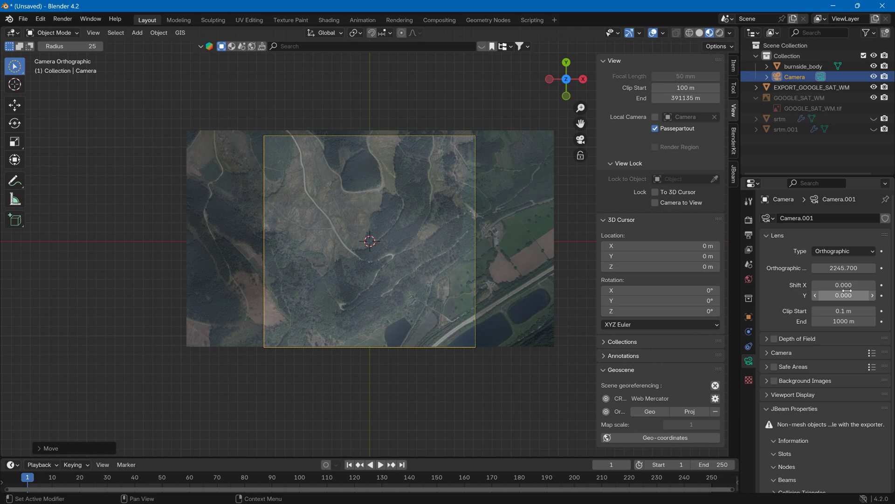
left_click_drag(847, 295, 827, 285)
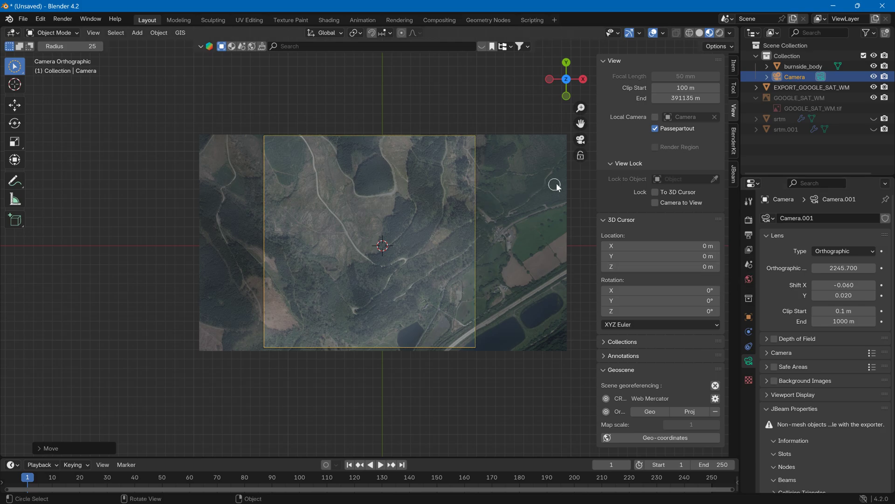
Step: Set the roughness of the EXPORT_GOOGLE_SAT_WM terrain's rastMat material to 1.000
left_click(750, 224)
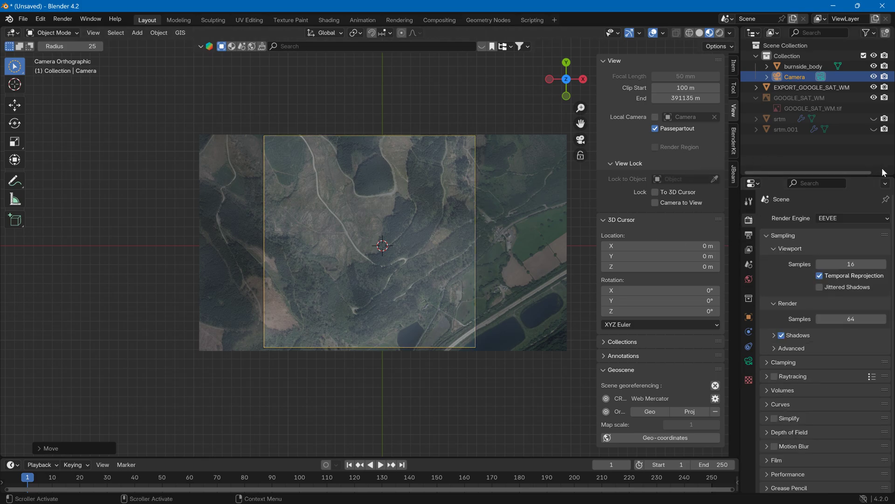
left_click(836, 88)
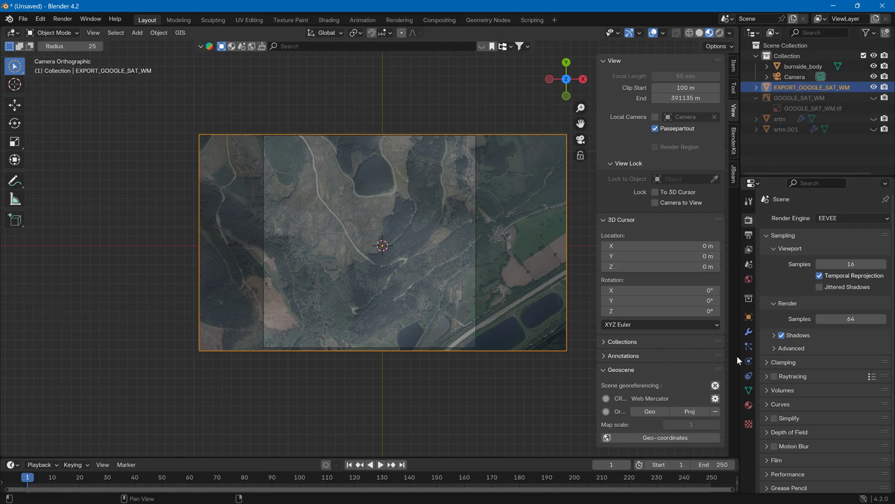
left_click(749, 405)
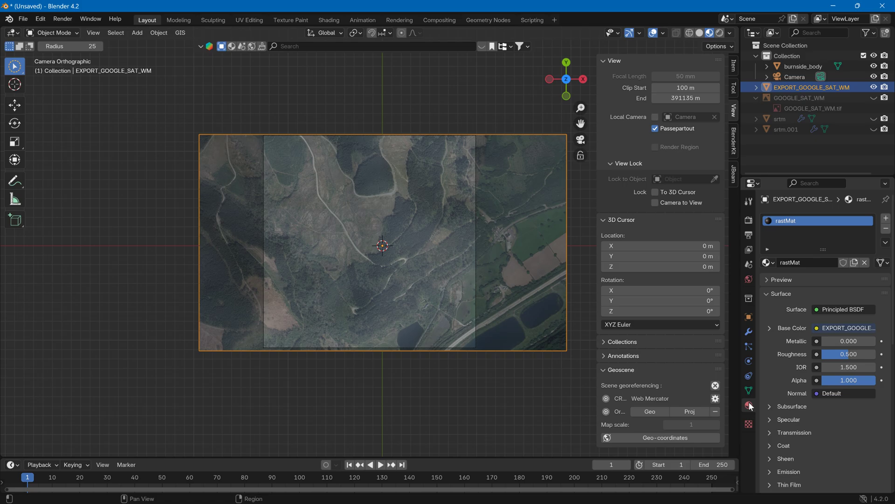
left_click(718, 35)
left_click(710, 33)
left_click_drag(837, 355, 874, 355)
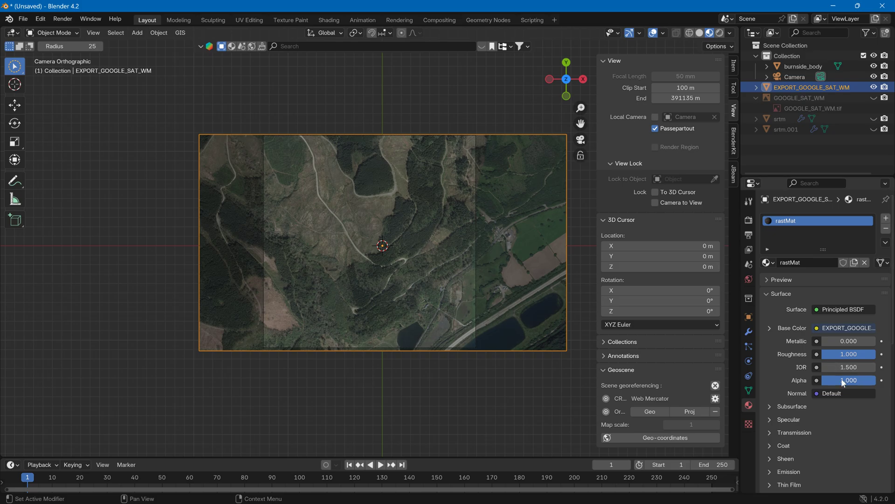
scroll(823, 401, "down", 1)
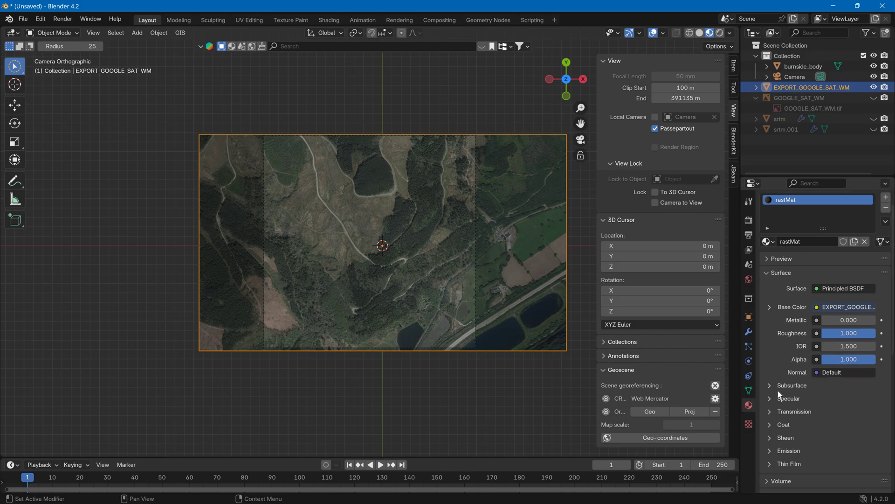
Step: Try to unpack the material's base colour image to the current directory, overwriting the existing file
left_click(769, 308)
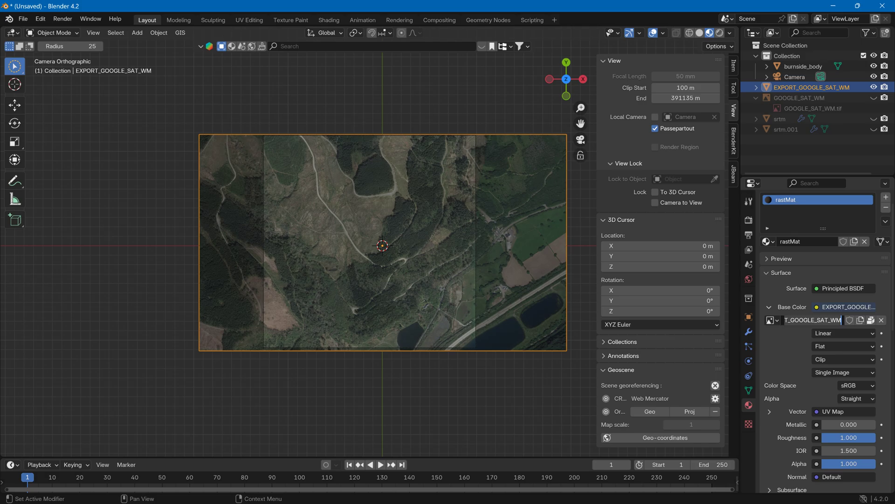
left_click(871, 320)
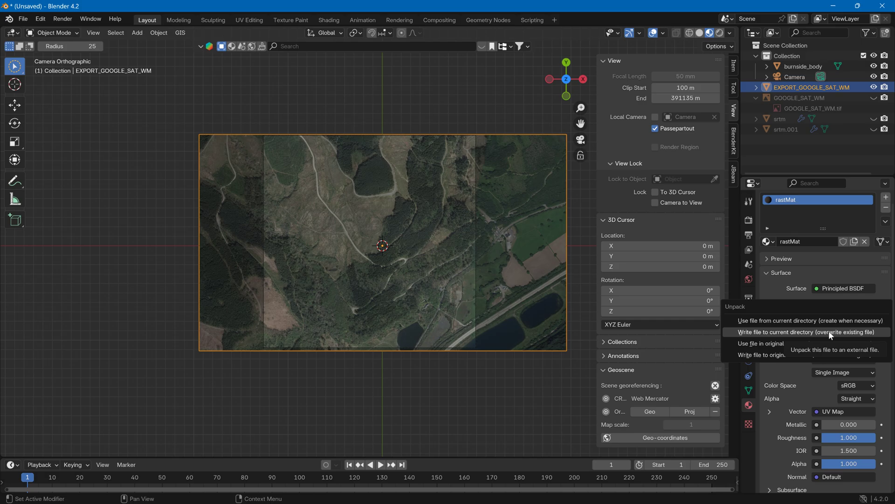
left_click(829, 331)
left_click(831, 273)
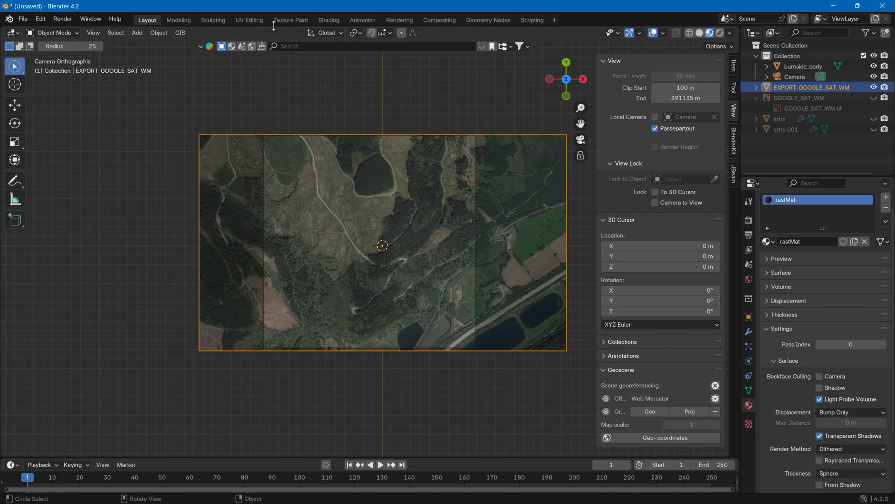
Step: In the Shading workspace, connect the satellite image's Color output to the Principled BSDF's Emission Color input
left_click(328, 20)
mouse_move(307, 346)
middle_mouse_down()
mouse_move(315, 360)
mouse_move(458, 356)
middle_mouse_up()
scroll(318, 356, "down", 3)
scroll(331, 348, "up", 3)
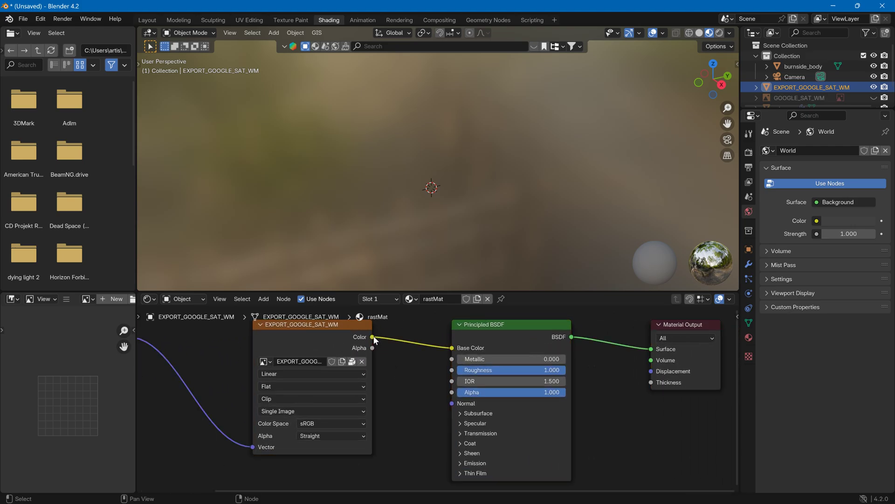
left_click_drag(373, 337, 429, 375)
left_click(460, 463)
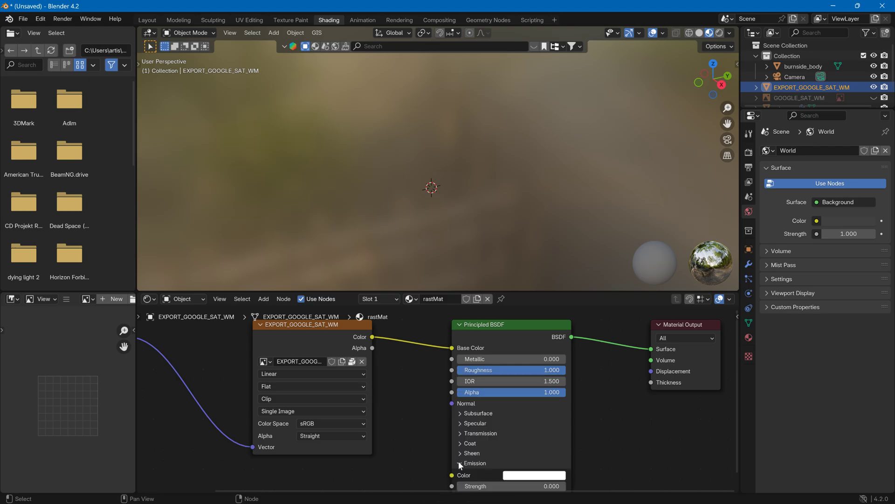
left_click_drag(373, 335, 453, 475)
Step: Set the Principled BSDF's emission strength to 1 and return to the Layout workspace
left_click(542, 482)
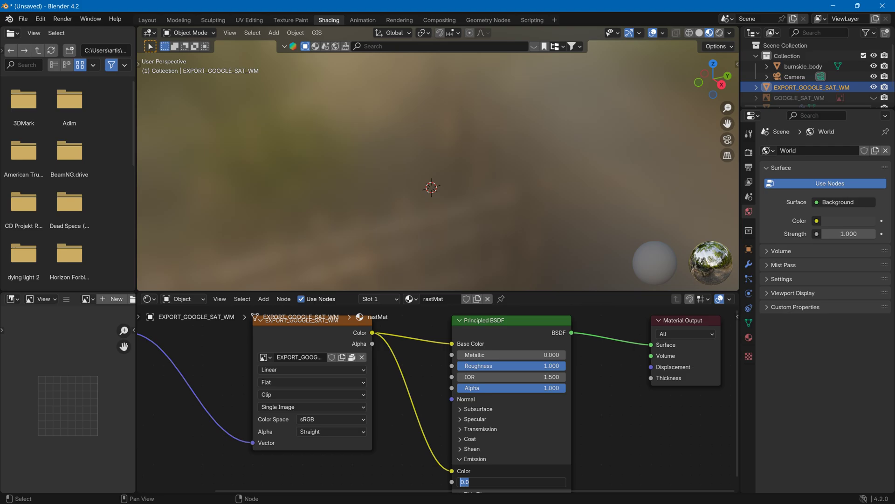
type("1")
key("Return")
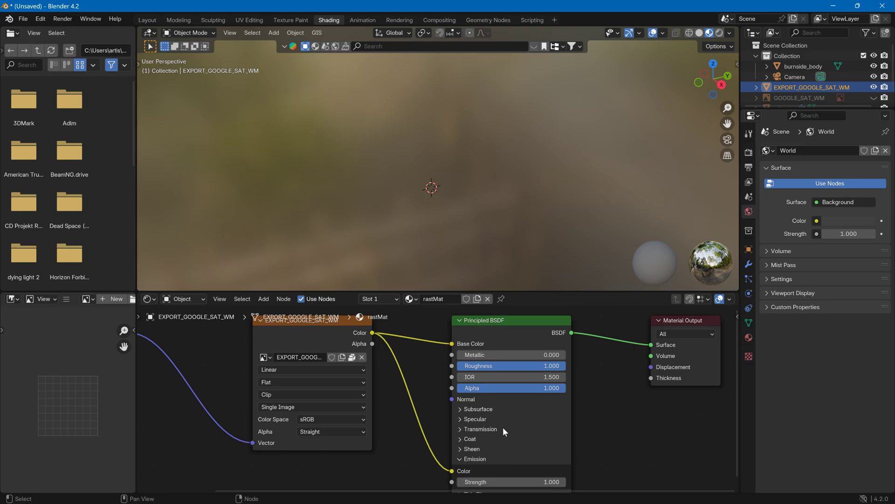
scroll(475, 242, "down", 6)
scroll(485, 216, "up", 2)
left_click(155, 18)
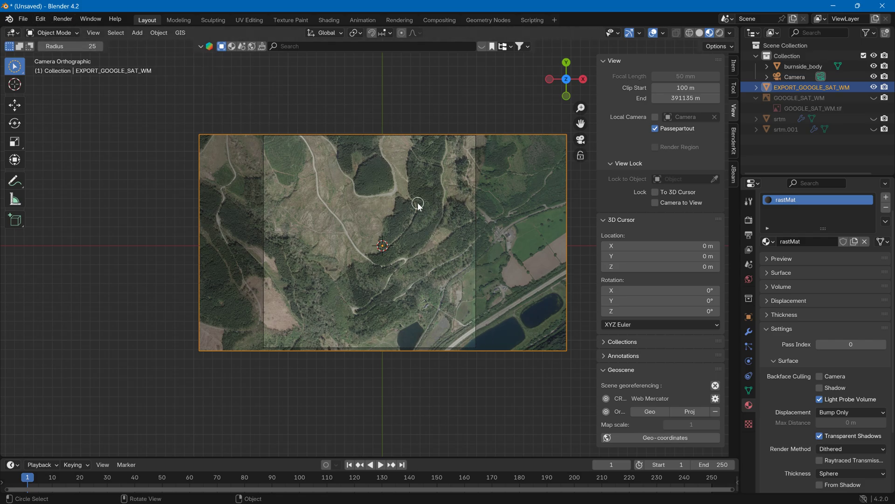
Step: Open the scene's output settings to review the render resolution and file format
scroll(417, 205, "up", 2)
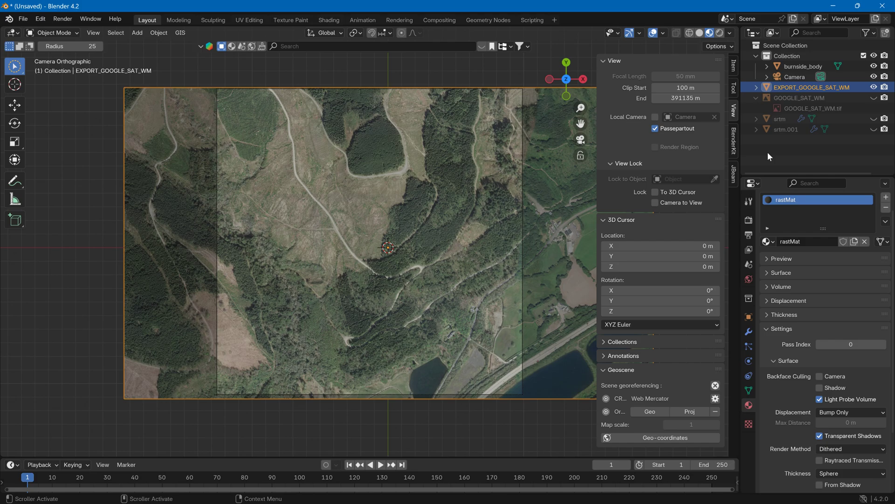
left_click(64, 20)
left_click(749, 220)
left_click(749, 235)
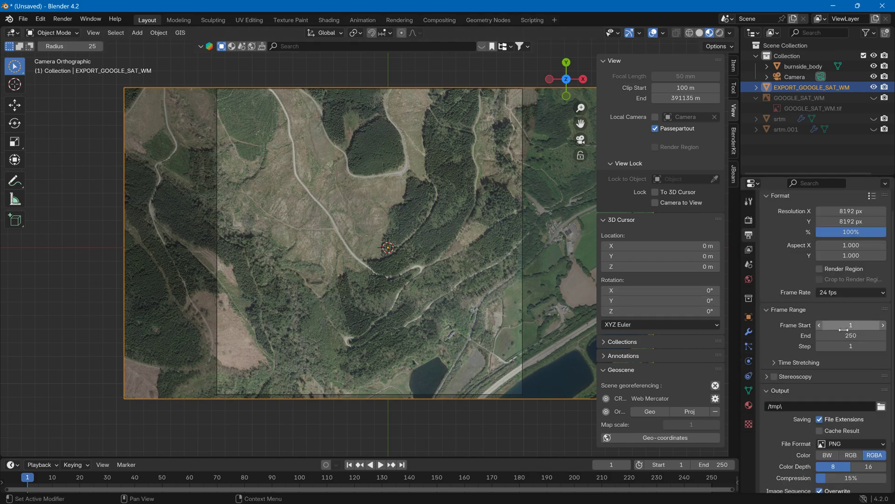
Step: Set the PNG output to RGB color with 8-bit color depth and 0% compression
left_click(858, 455)
left_click(854, 465)
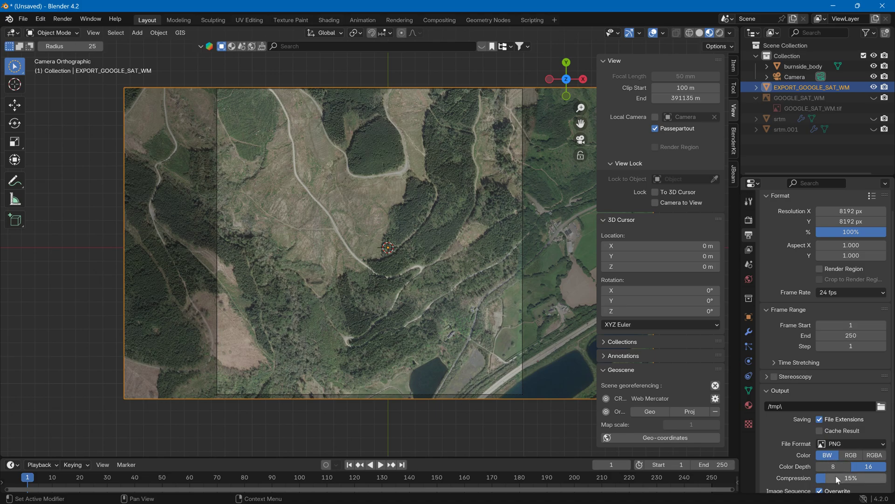
left_click_drag(835, 477, 816, 477)
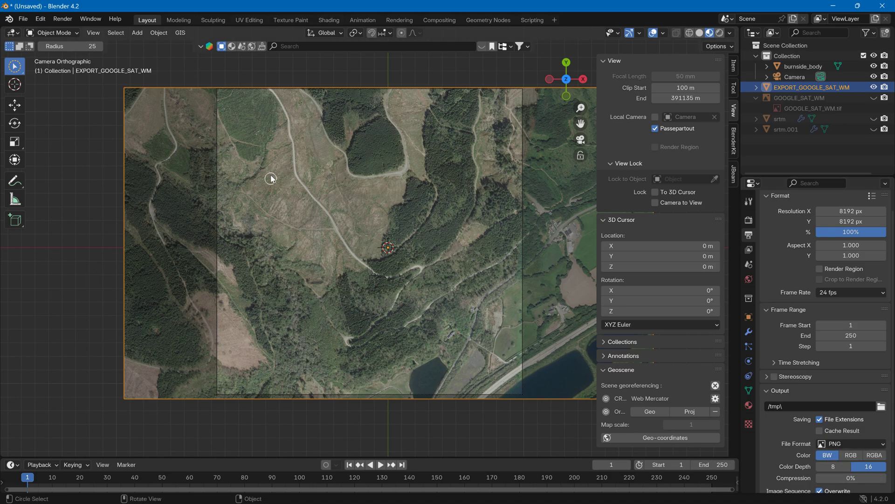
left_click(851, 455)
left_click(840, 466)
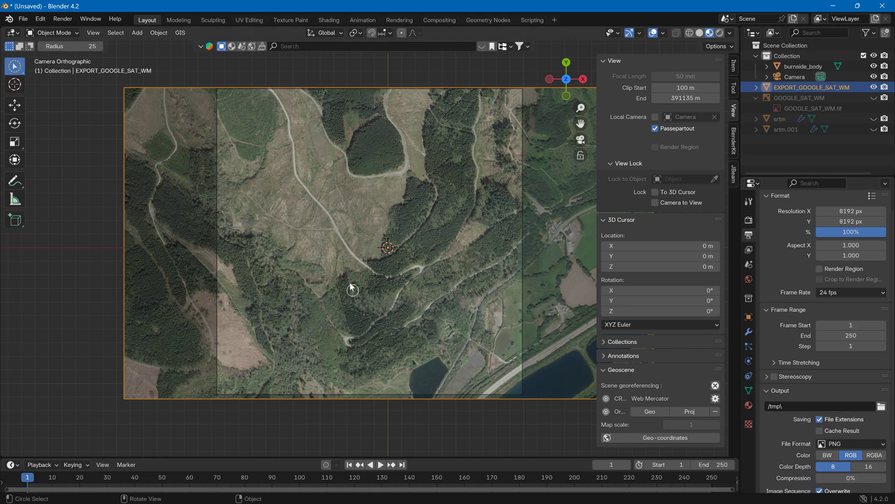
Step: Render the image from the overhead camera, inspect the whole render result, and close the render window
left_click(69, 22)
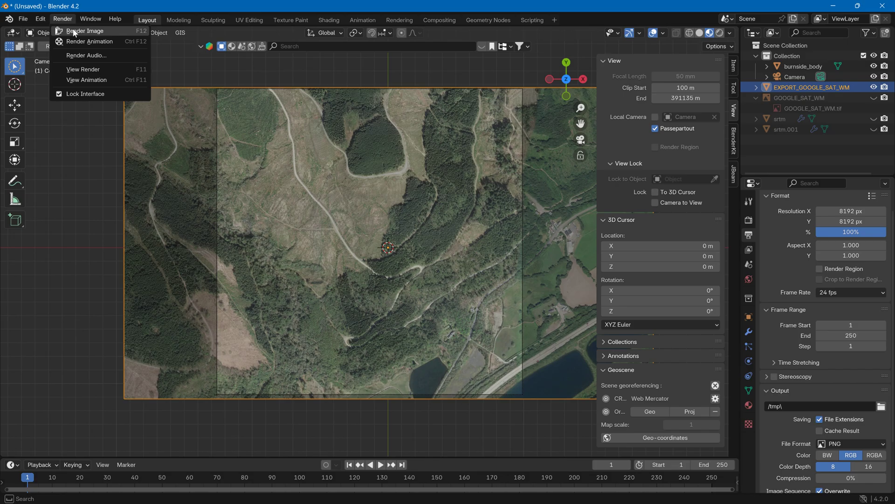
left_click(74, 31)
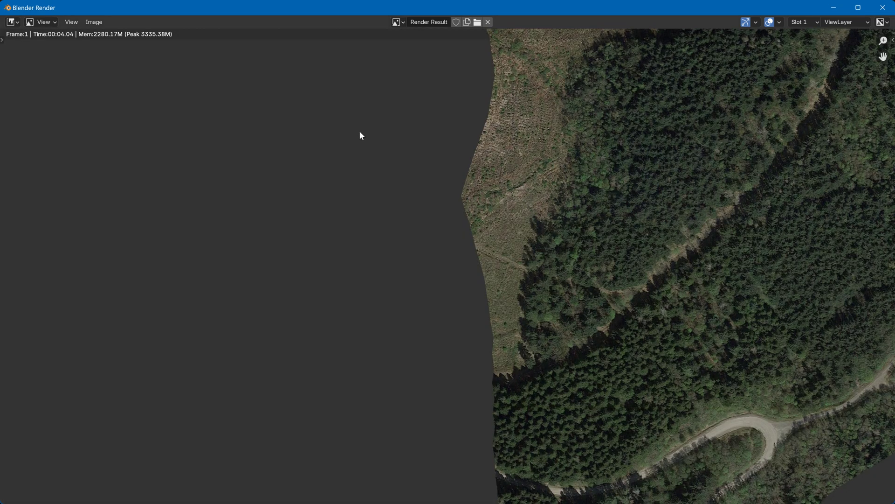
scroll(405, 136, "down", 4)
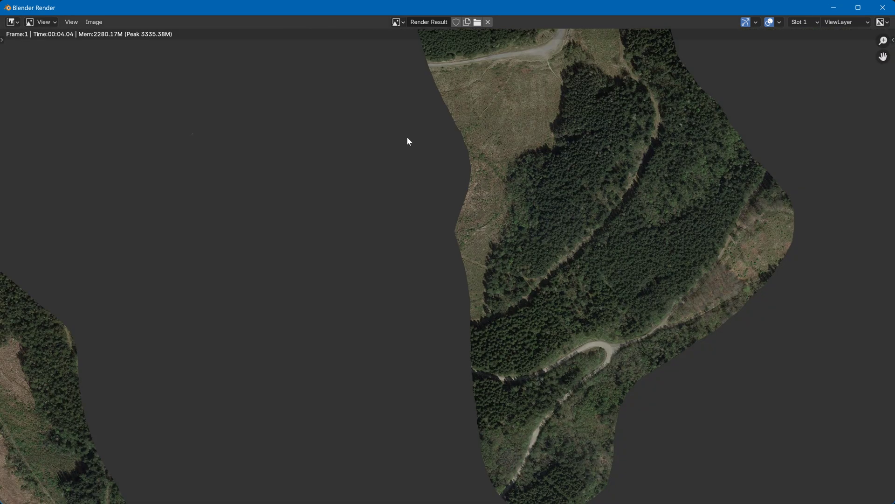
scroll(409, 141, "down", 2)
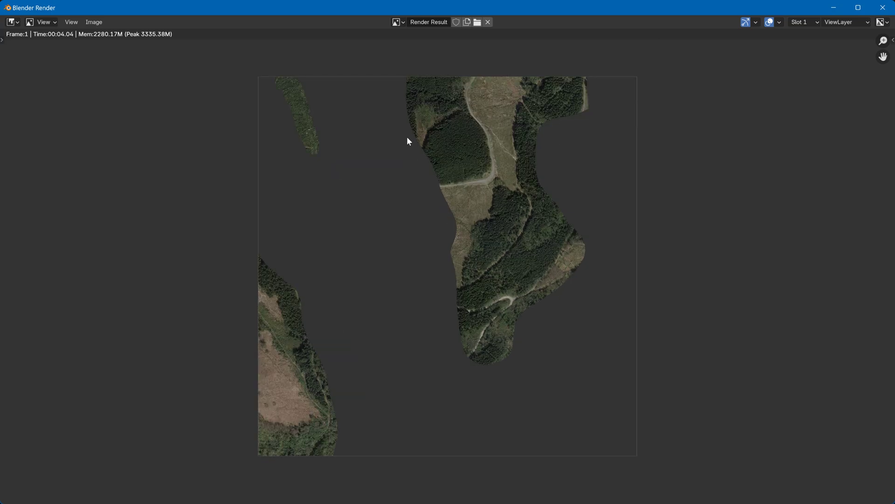
left_click(882, 7)
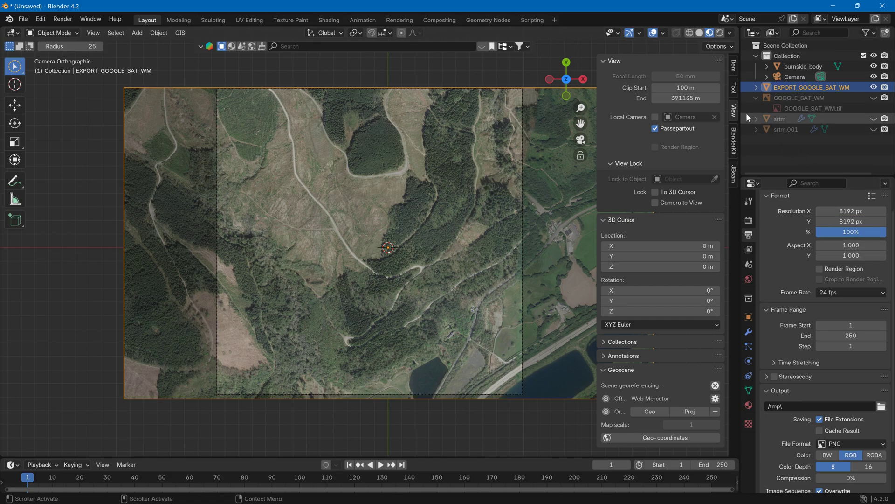
Step: Set the viewport's clip start to 1 m and check the terrain in the camera view
left_click(692, 88)
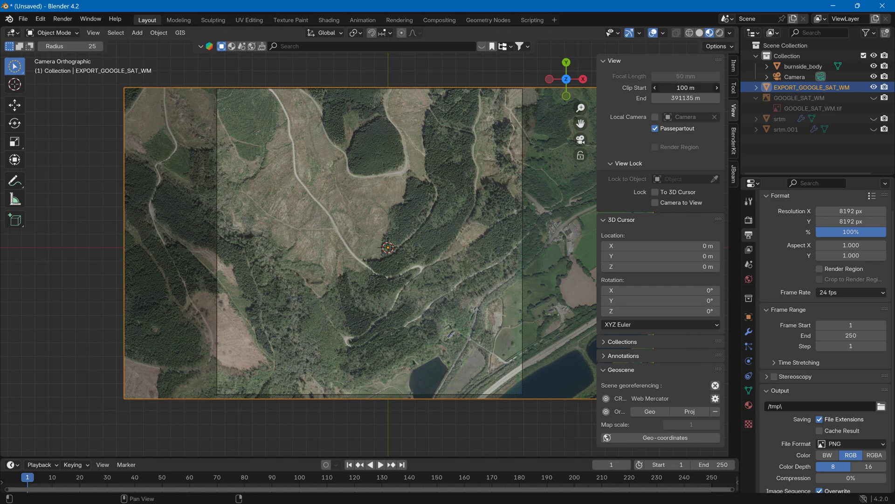
type("1")
key("Return")
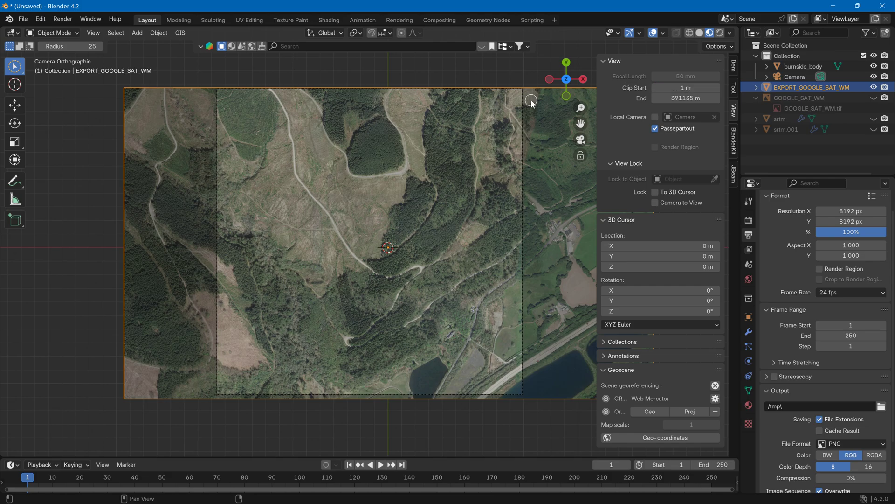
scroll(452, 162, "up", 1)
scroll(452, 162, "down", 1)
scroll(452, 162, "up", 1)
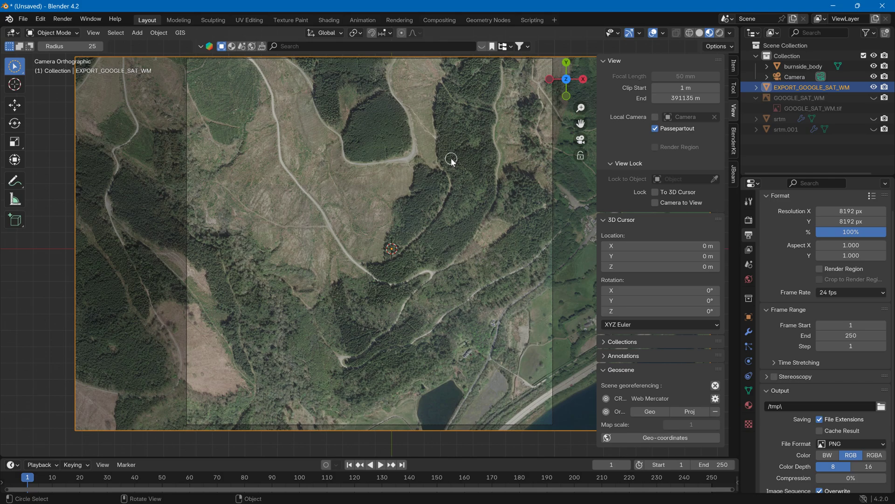
scroll(452, 162, "down", 1)
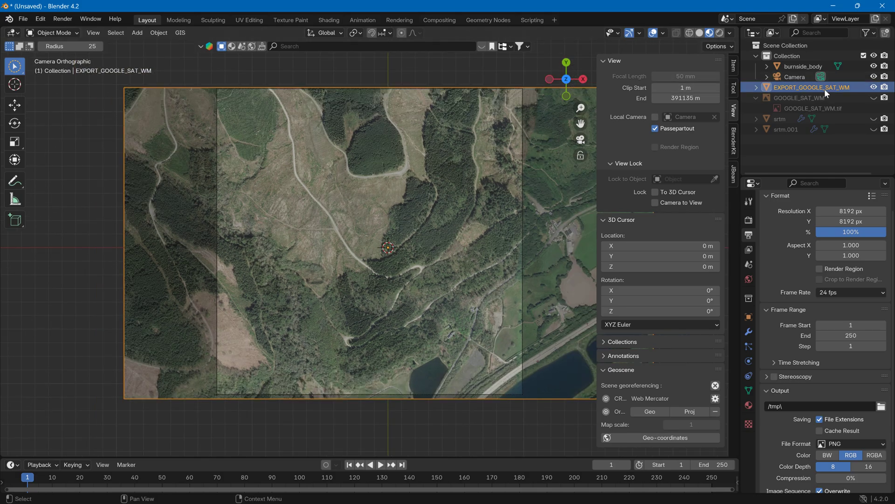
Step: Leave the camera view for an angled perspective of the whole terrain, deselect everything and switch to the Select Box tool
left_click(62, 34)
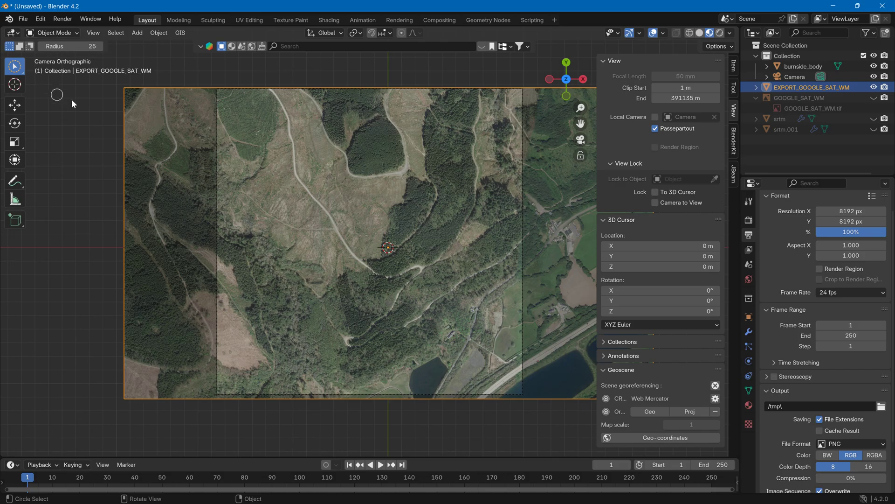
left_click(581, 139)
middle_click_drag(581, 139, 500, 66)
key("alt+a")
scroll(396, 151, "down", 4)
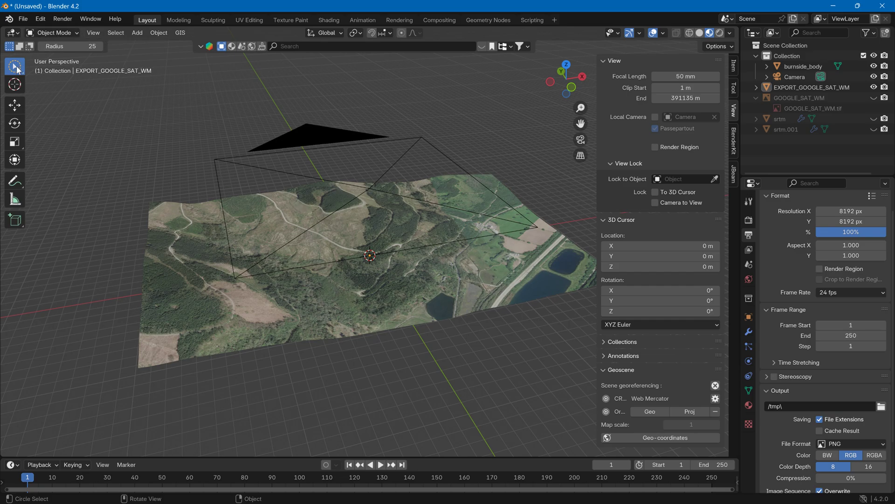
left_click_drag(14, 66, 51, 91)
Step: Duplicate the EXPORT_GOOGLE_SAT_WM terrain in place and hide the copy in the viewport
left_click(184, 212)
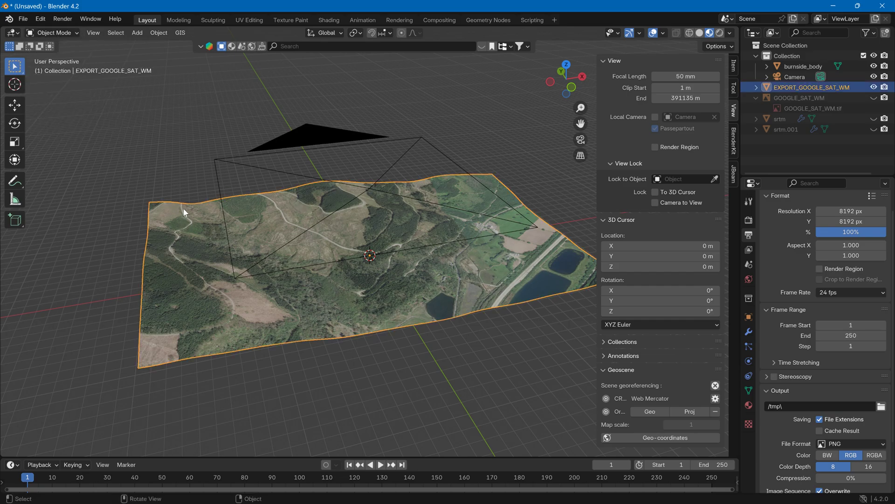
key("shift+d")
right_click(390, 164)
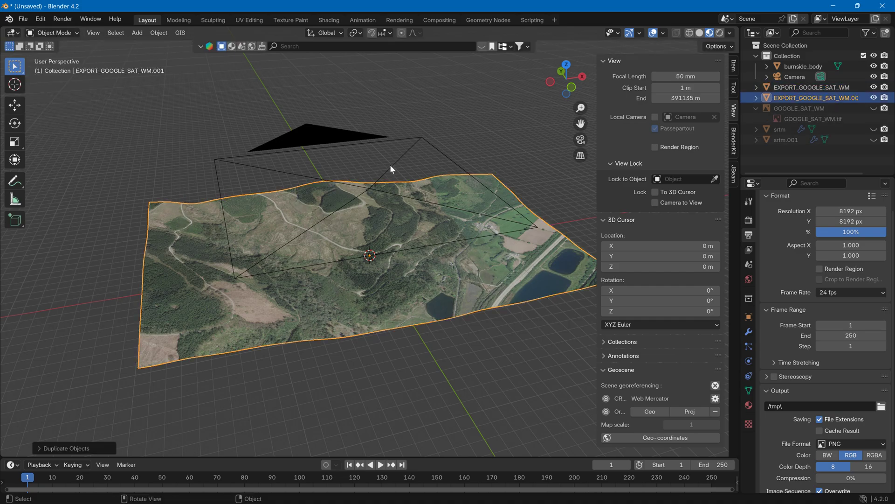
left_click(874, 97)
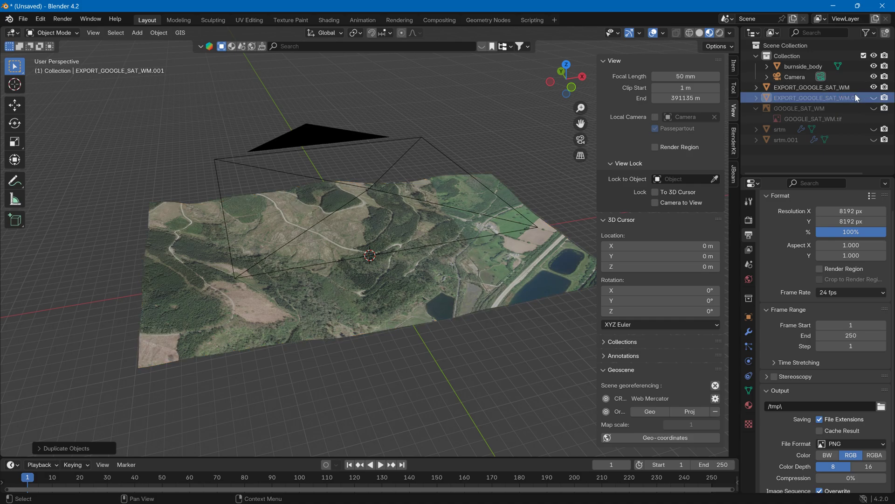
Step: Scale the original EXPORT_GOOGLE_SAT_WM terrain down uniformly to a small fraction of its size
left_click(850, 86)
key("s")
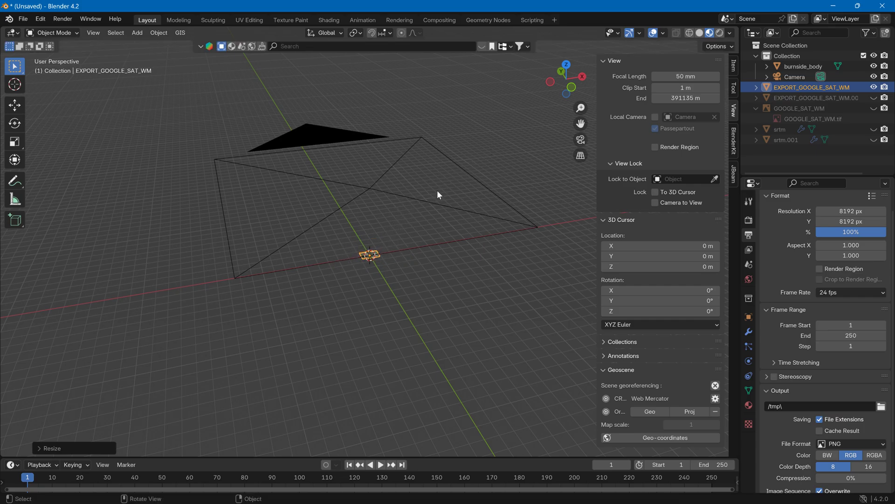
scroll(448, 194, "up", 4, "alt")
left_click(434, 221)
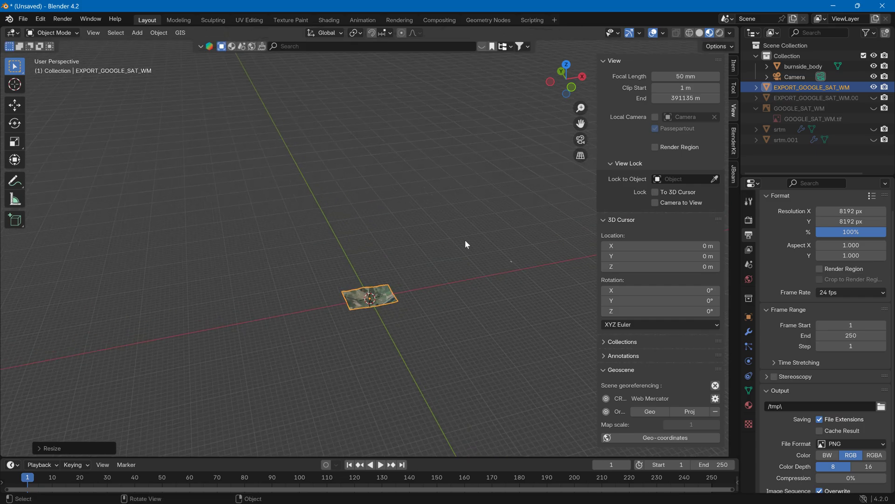
left_click(541, 267)
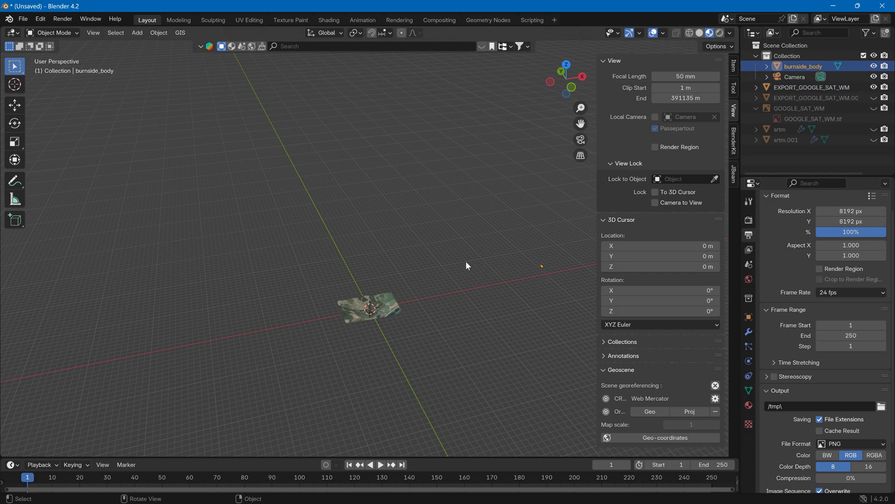
key("s")
right_click(443, 268)
Step: Shrink the EXPORT_GOOGLE_SAT_WM terrain further in two uniform scaling passes, down towards the size of the burnside_body car mesh
left_click(392, 297)
key("s")
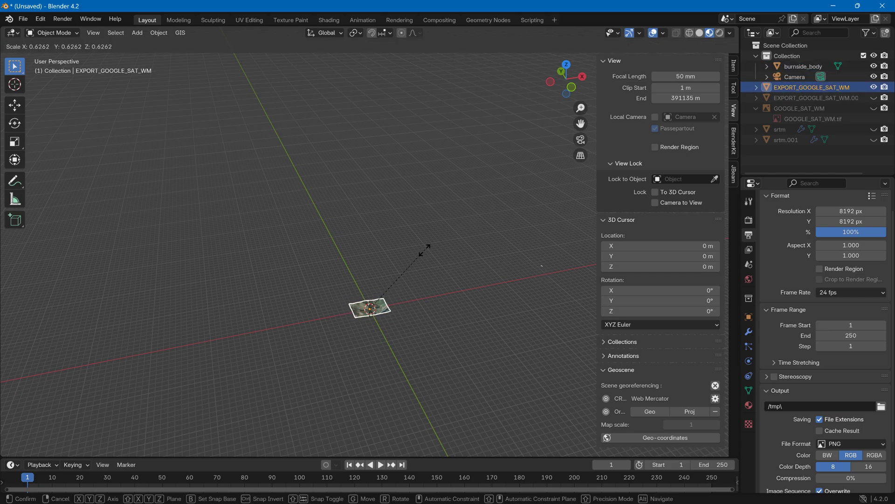
left_click(403, 276)
scroll(432, 266, "up", 2)
middle_click_drag(436, 263, 383, 181, "shift")
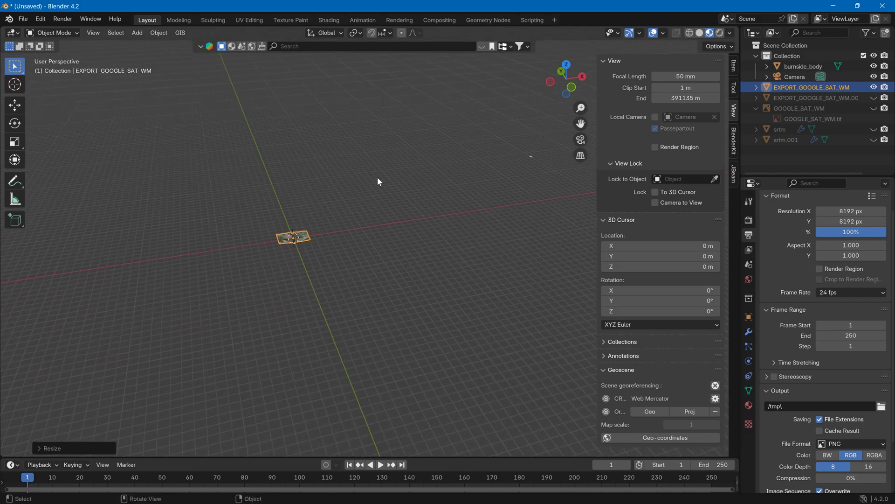
key("s")
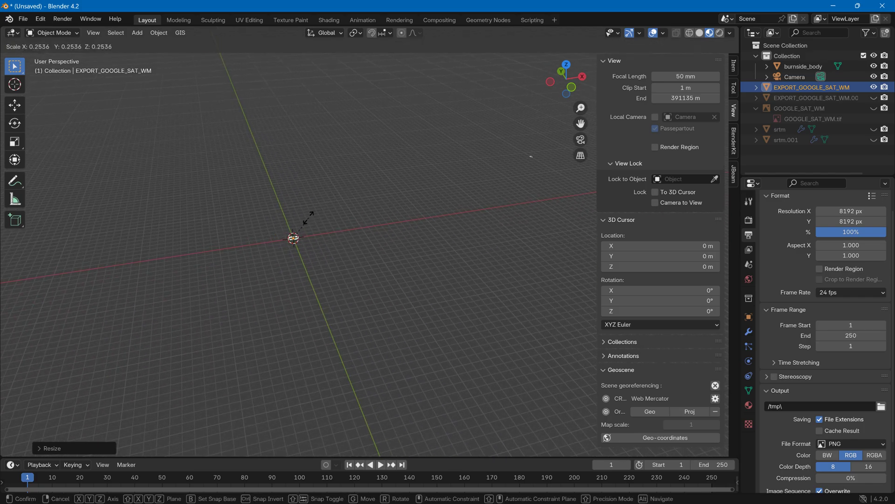
left_click(310, 215)
Step: Set burnside_body's origin to the 3D cursor and move its geometry onto that origin
left_click(530, 160)
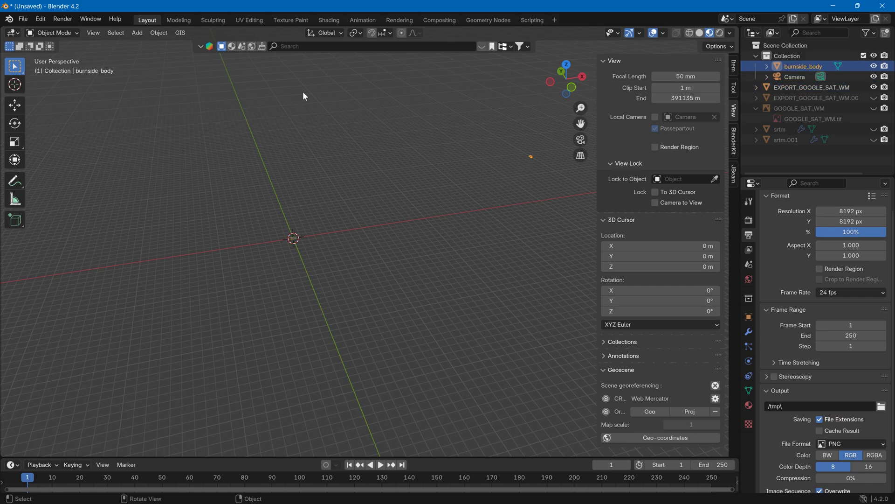
left_click(181, 32)
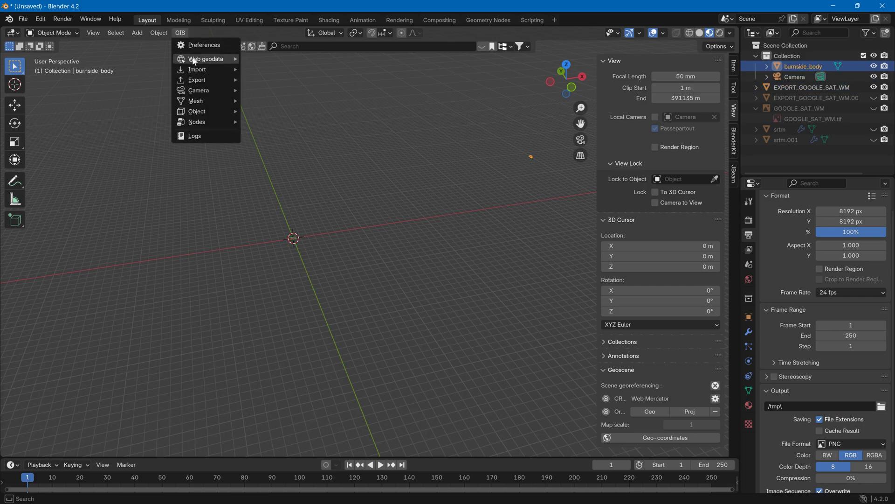
left_click(158, 32)
mouse_move(175, 55)
left_click(269, 65)
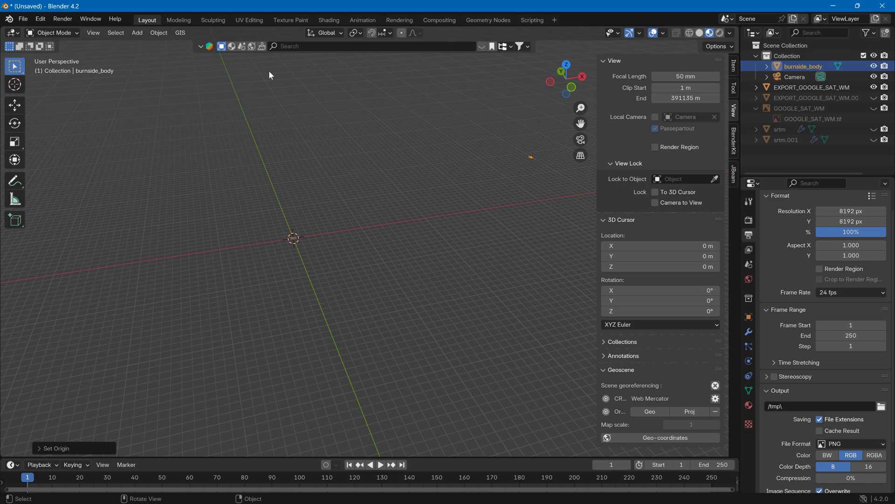
left_click(165, 33)
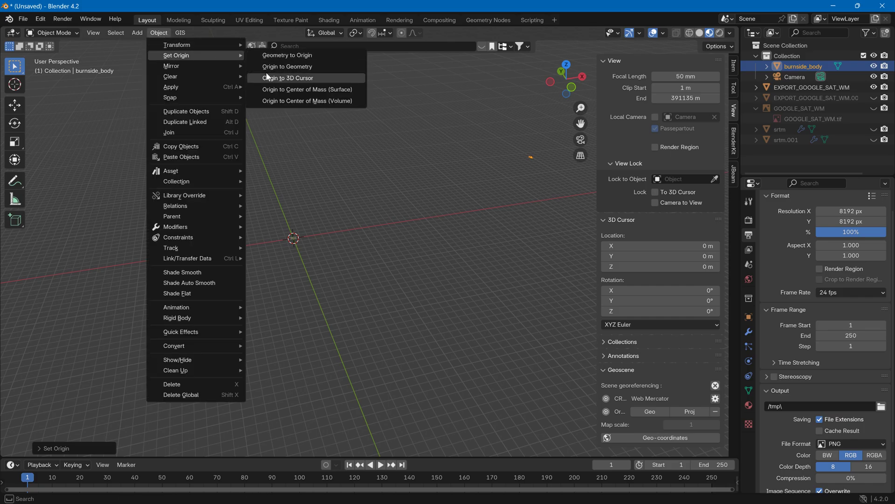
left_click(266, 75)
left_click(164, 34)
left_click(267, 56)
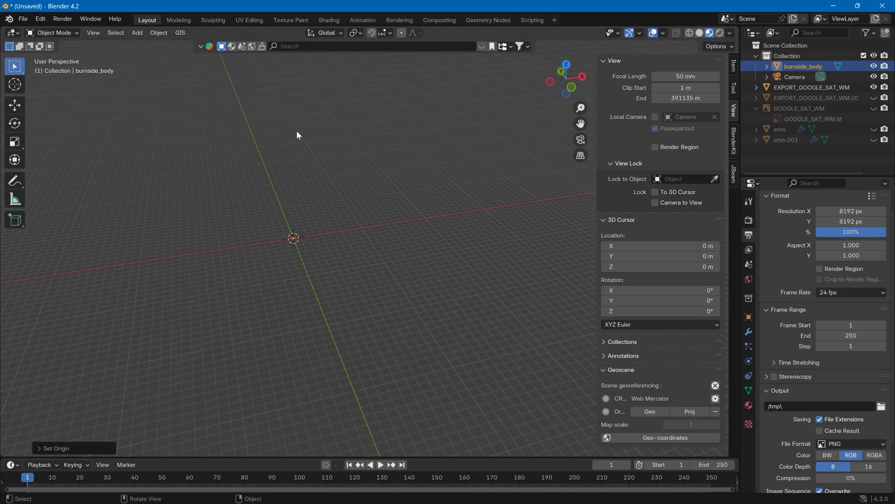
Step: Frame burnside_body at the world origin and compare its size with the shrunken terrain
scroll(291, 188, "up", 4)
scroll(290, 186, "up", 3)
middle_click_drag(295, 186, 455, 171, "shift")
scroll(270, 209, "up", 5)
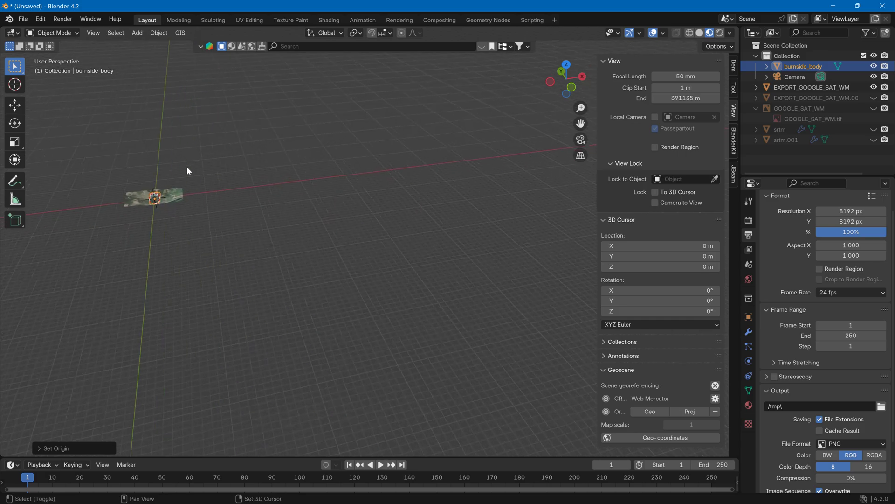
middle_click_drag(187, 166, 375, 216, "shift")
key("KP_Decimal")
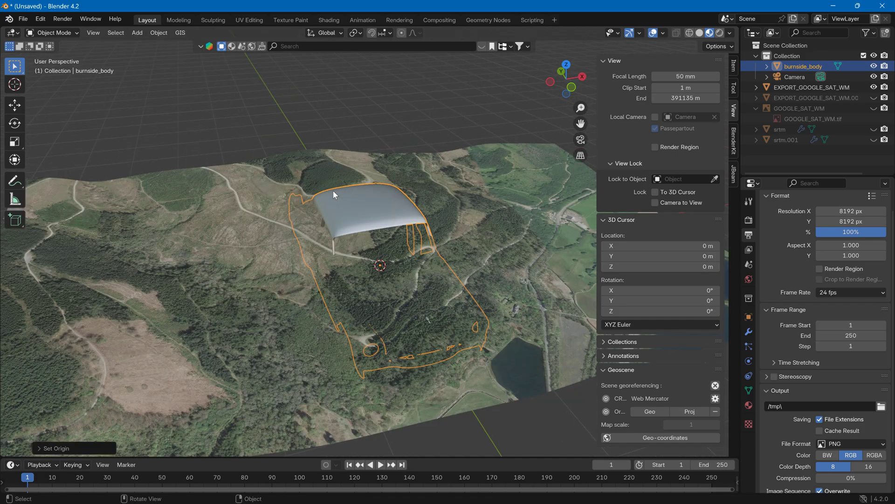
left_click(430, 183)
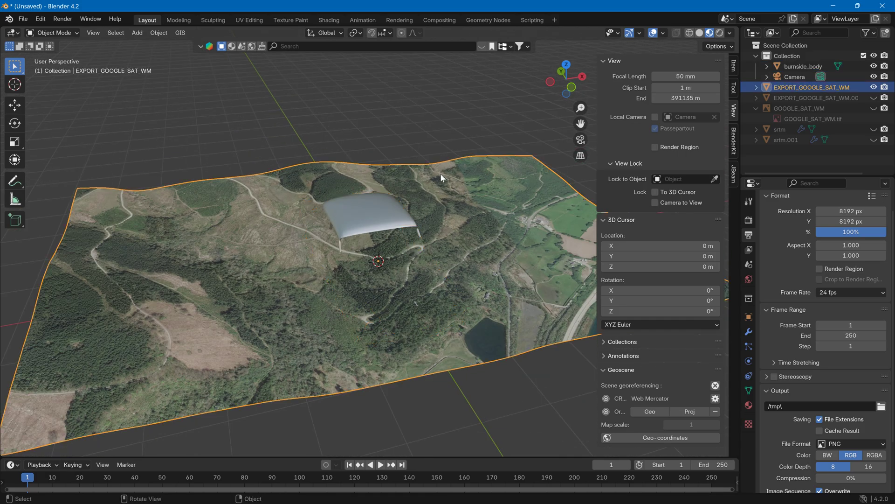
scroll(413, 150, "down", 3)
Step: Delete the burnside_body car mesh and select the EXPORT_GOOGLE_SAT_WM terrain
left_click(351, 225)
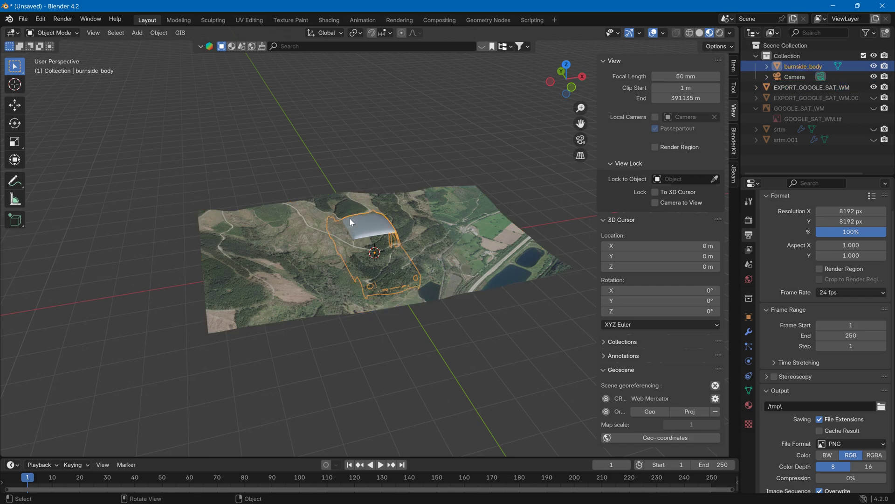
key("Delete")
left_click(353, 214)
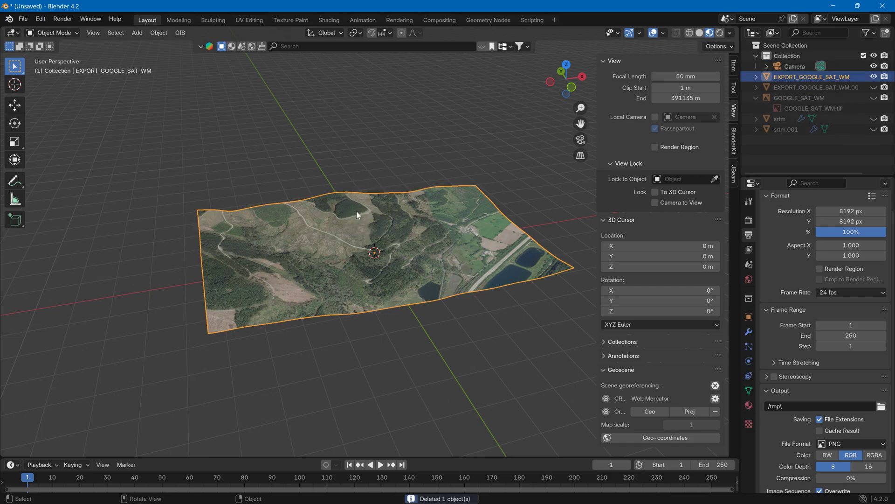
Step: Look through the orthographic camera to examine how the shrunken terrain sits at the world origin
left_click(581, 140)
scroll(454, 241, "up", 7)
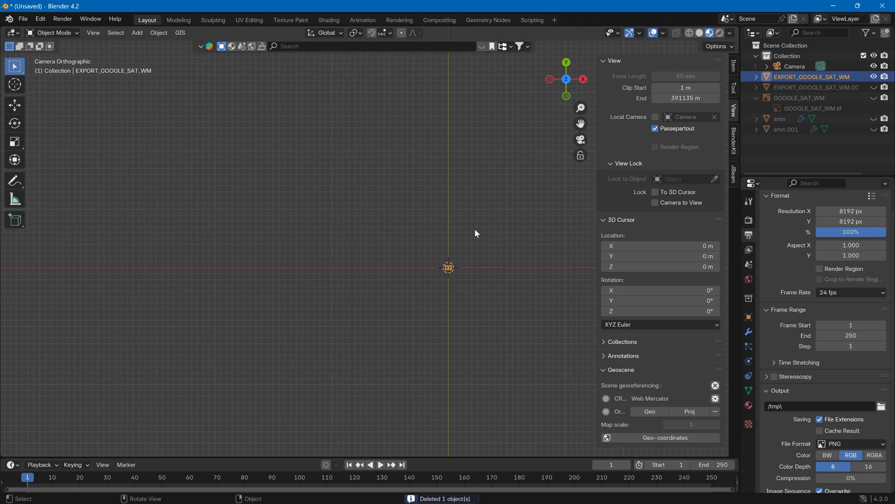
middle_click_drag(457, 267, 418, 198, "shift")
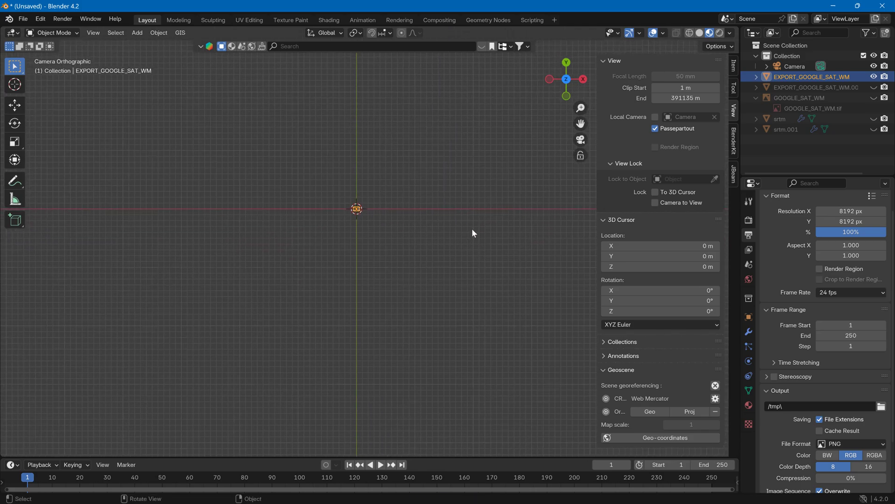
Step: Lower the camera along the Z axis so it sits just above the shrunken terrain at the world origin
left_click(584, 138)
scroll(473, 168, "down", 10)
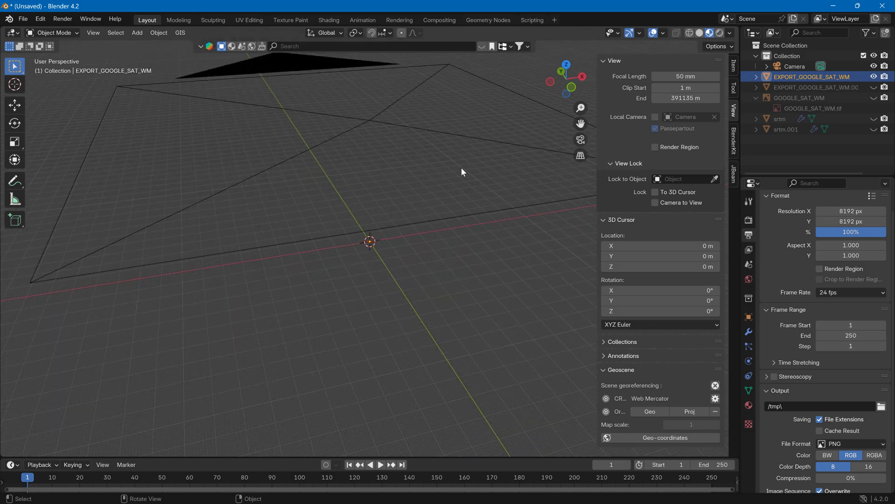
left_click(410, 96)
key("g")
key("z")
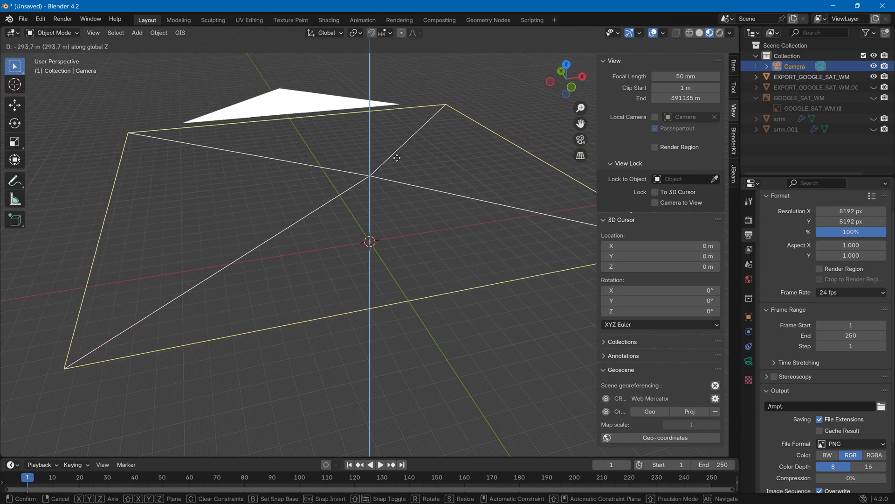
left_click(351, 220)
middle_click_drag(350, 220, 419, 199)
key("g")
key("z")
left_click(448, 180)
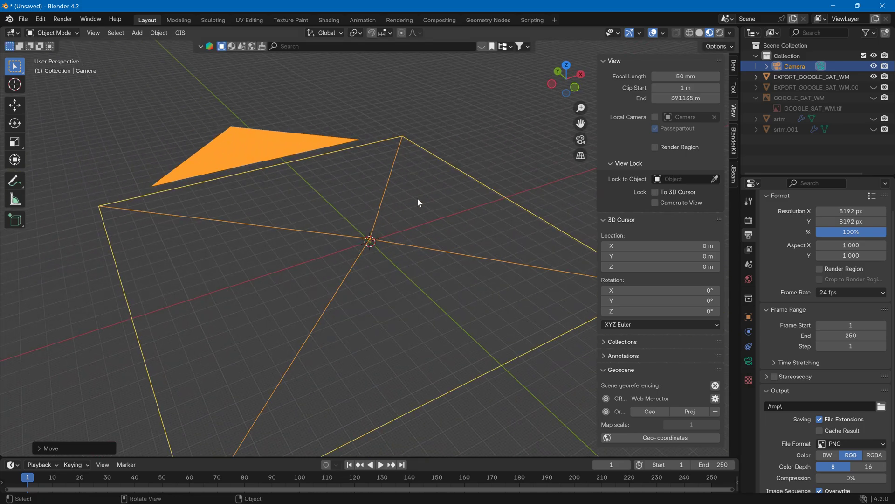
Step: Reduce the camera's orthographic scale to 6.3 so its square frame fits within the terrain's height
left_click(581, 139)
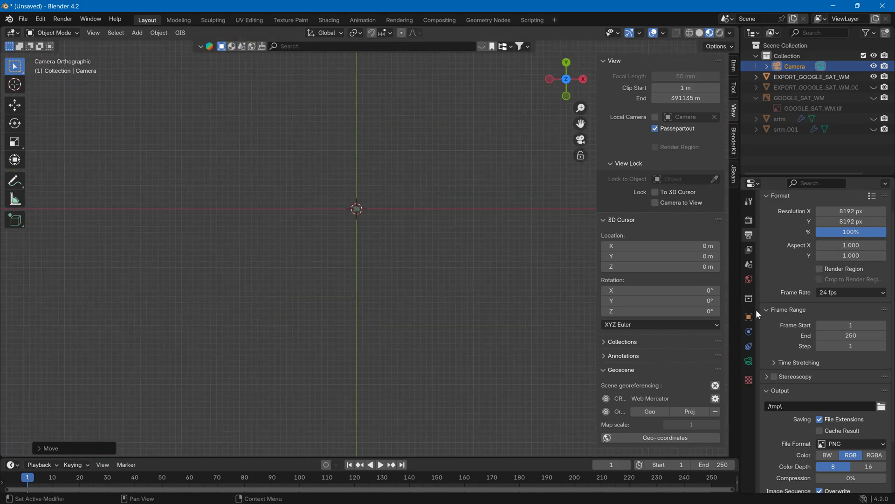
left_click(749, 360)
left_click_drag(844, 248, 765, 247)
left_click(580, 139)
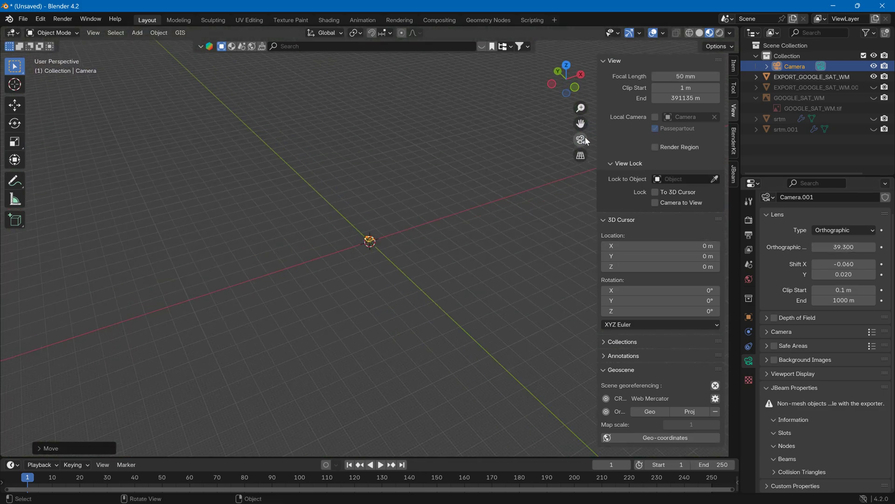
left_click(580, 139)
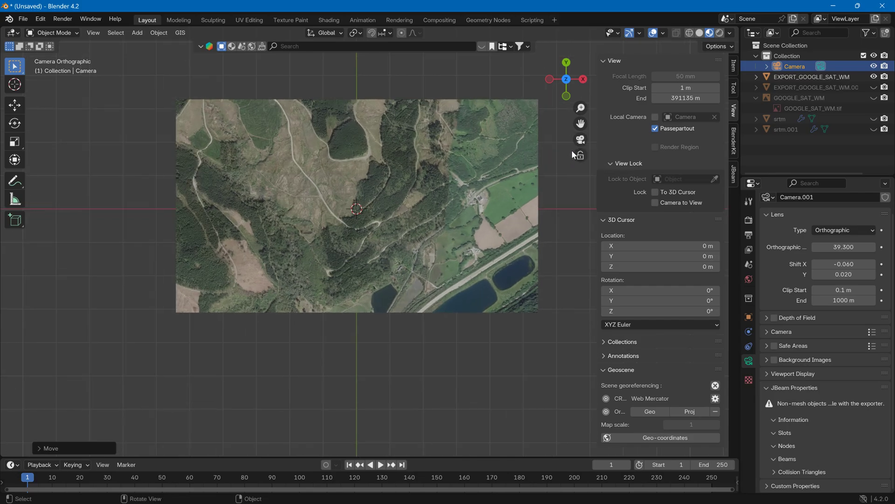
key("KP_0")
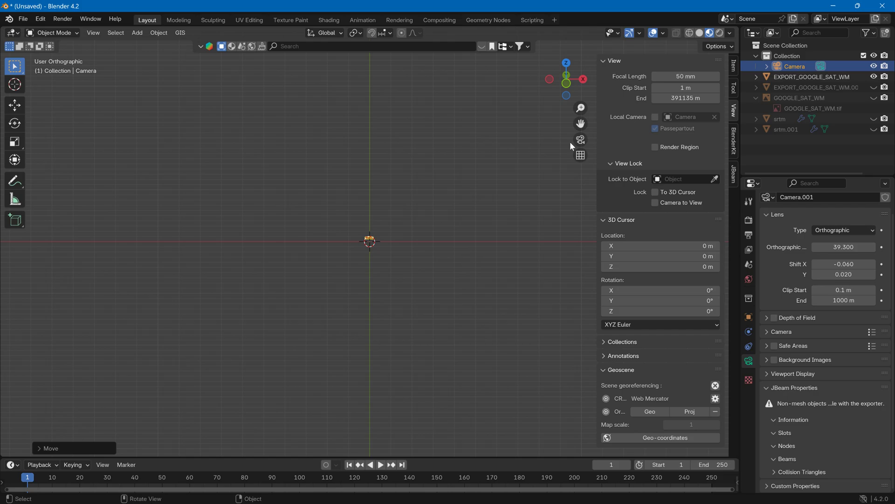
key("KP_0")
key("KP_0")
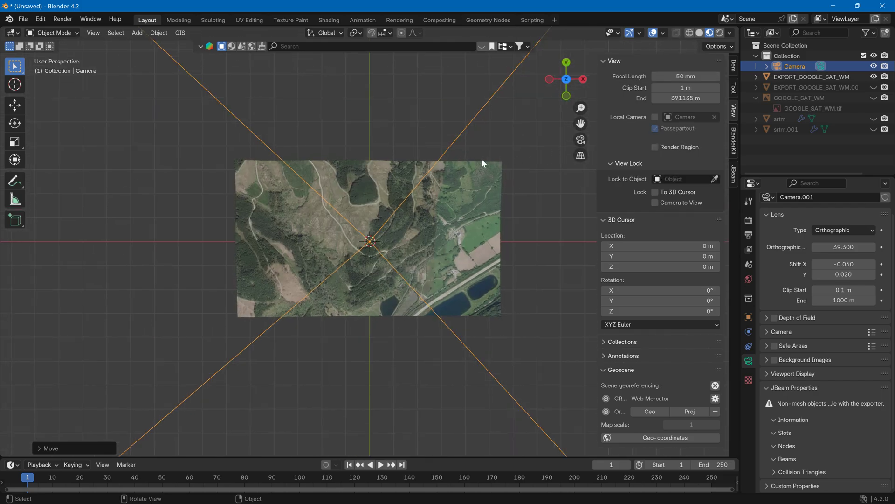
scroll(482, 159, "down", 7)
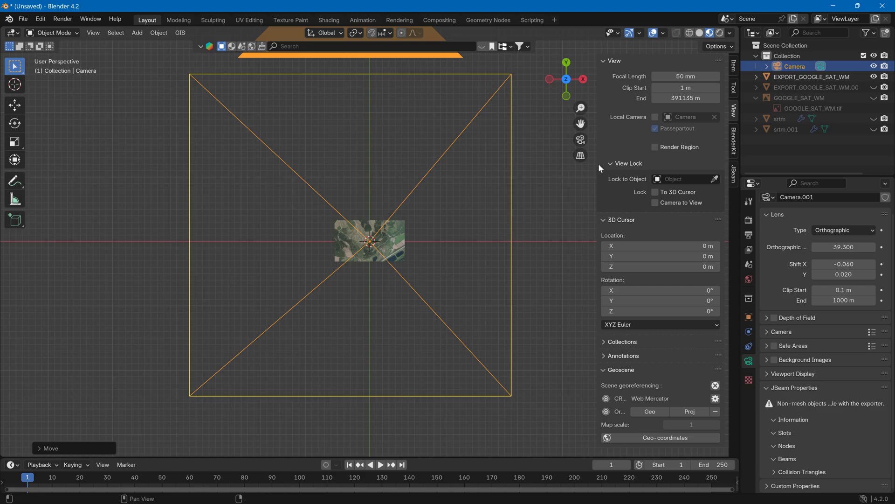
left_click(579, 145)
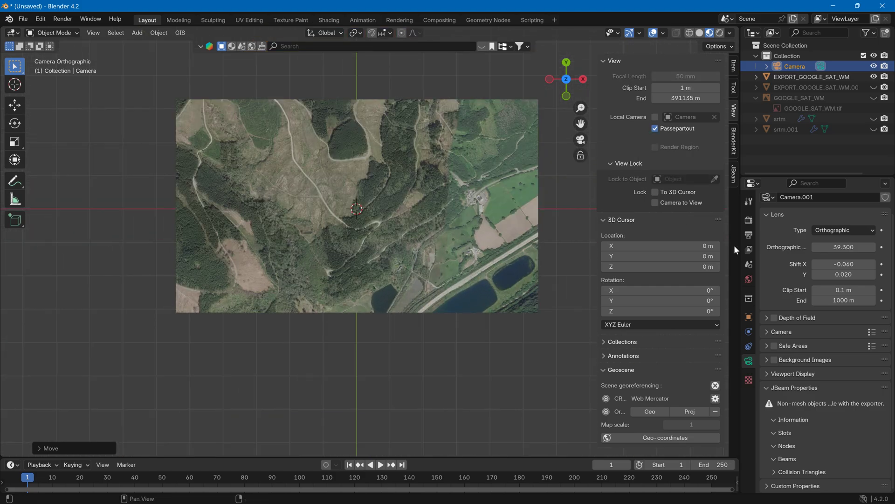
left_click_drag(844, 246, 774, 246)
scroll(502, 216, "down", 5)
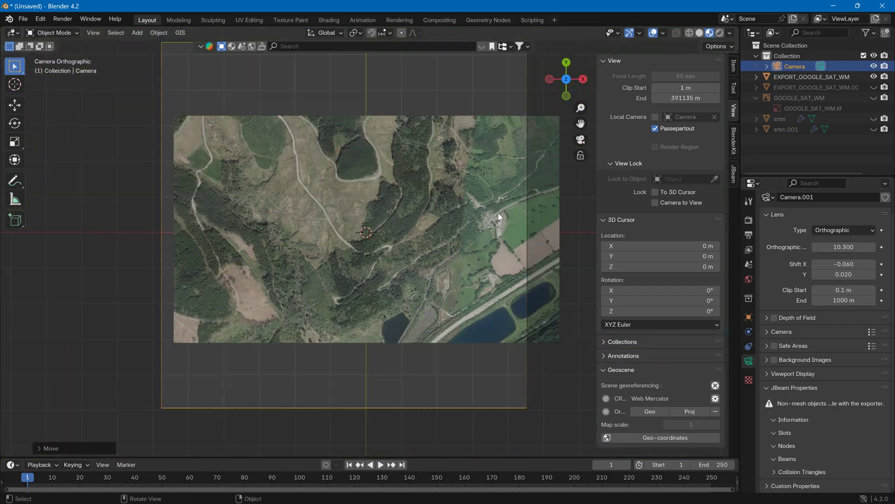
mouse_move(844, 246)
left_mouse_down()
mouse_move(816, 247)
mouse_move(863, 246)
mouse_move(844, 247)
left_mouse_up()
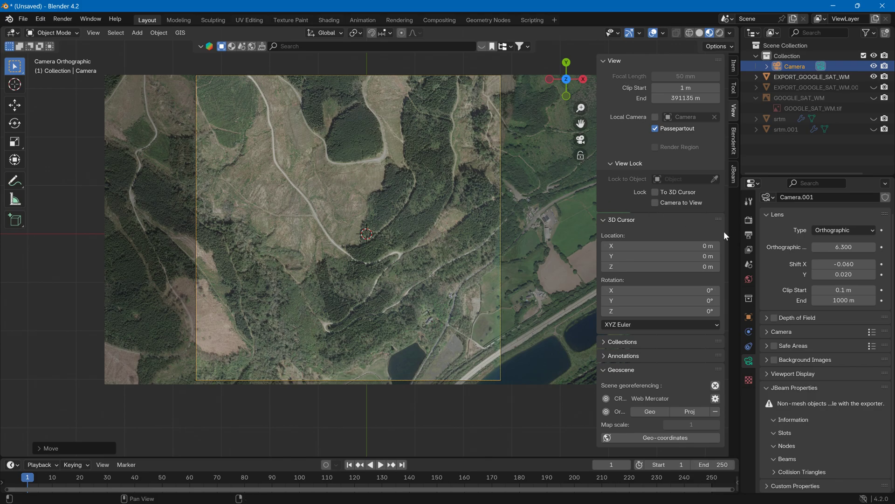
Step: Render the overhead camera view as a still image and inspect the satellite detail across it
left_click(749, 220)
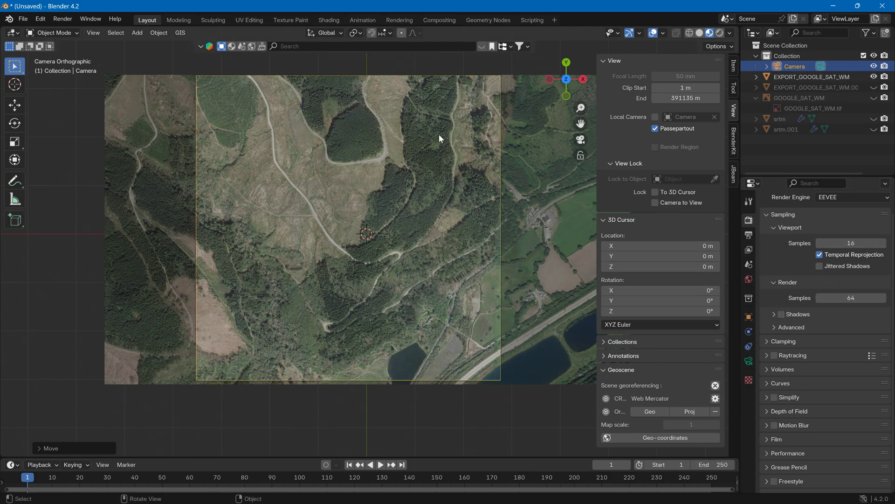
left_click(63, 20)
left_click(71, 31)
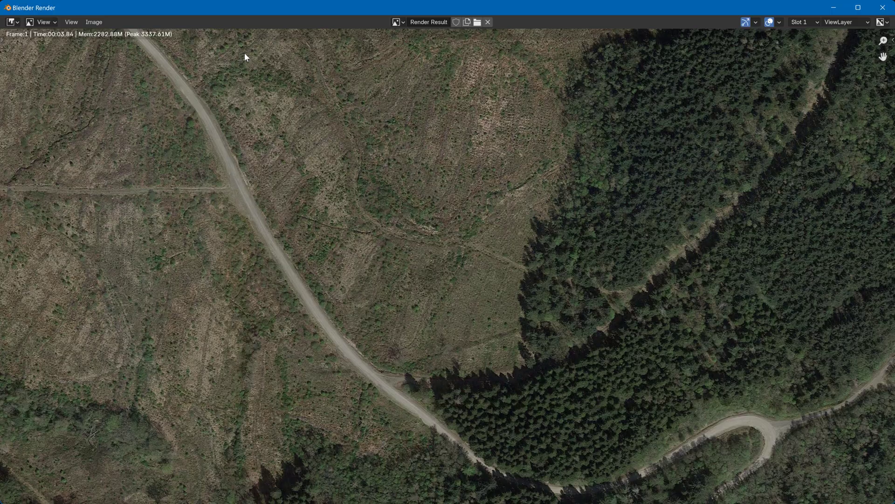
scroll(267, 135, "down", 7)
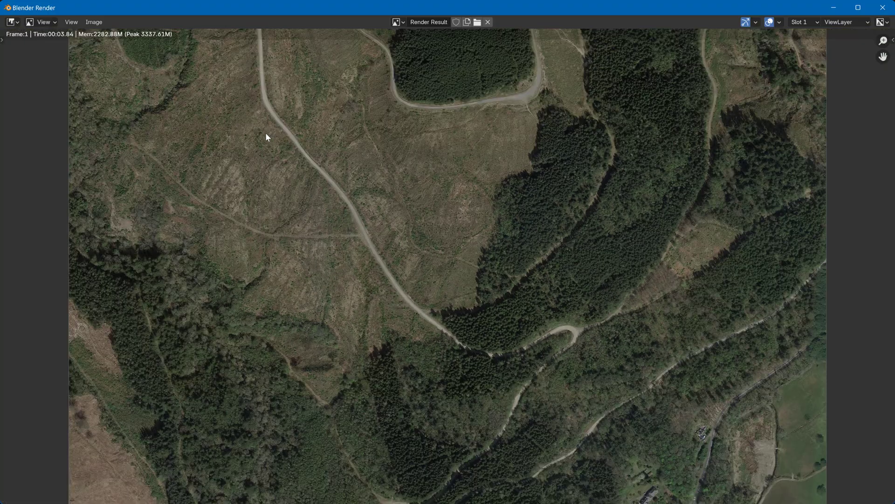
scroll(267, 136, "up", 1)
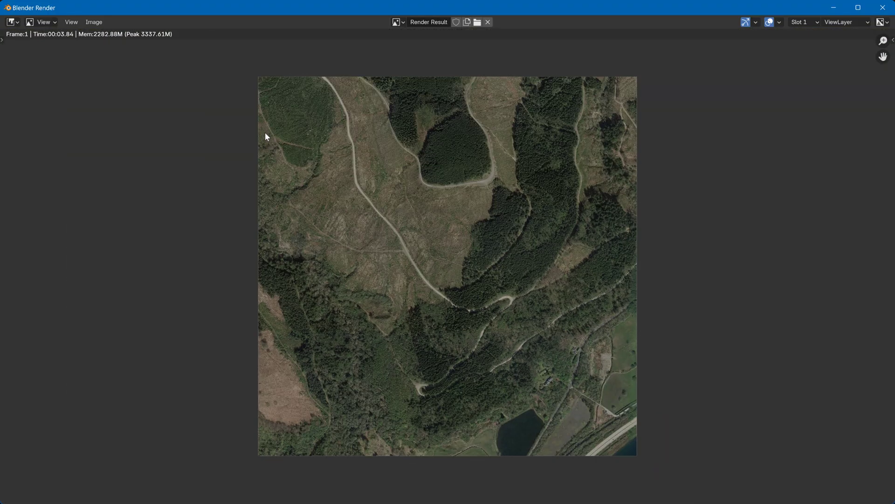
scroll(265, 132, "up", 7)
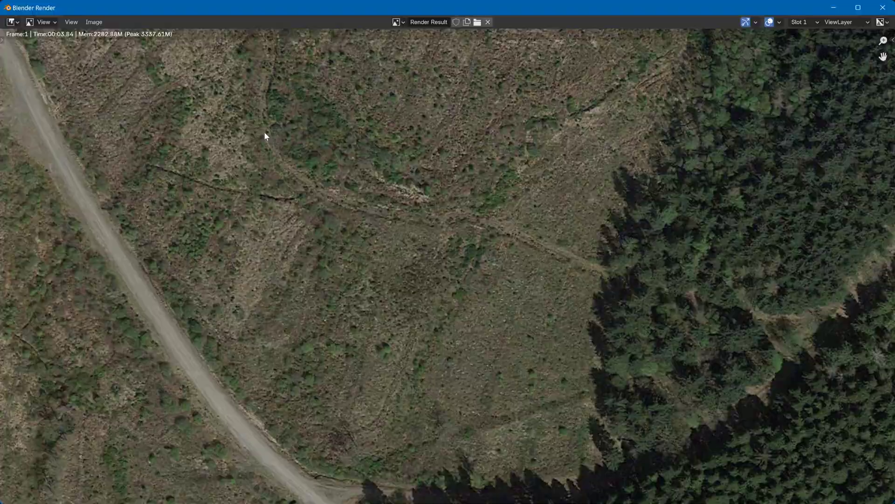
scroll(264, 136, "down", 7)
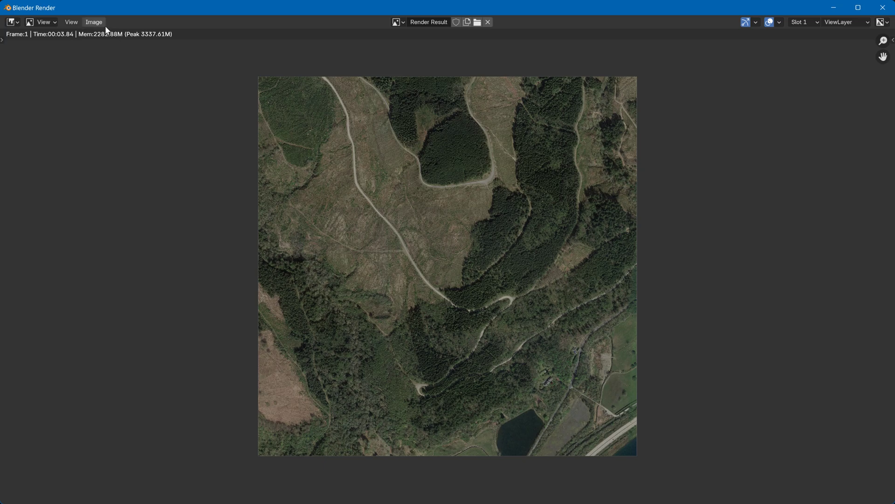
Step: Save the rendered image as walter.png in the small_island folder under levels and close the render window
left_click(91, 23)
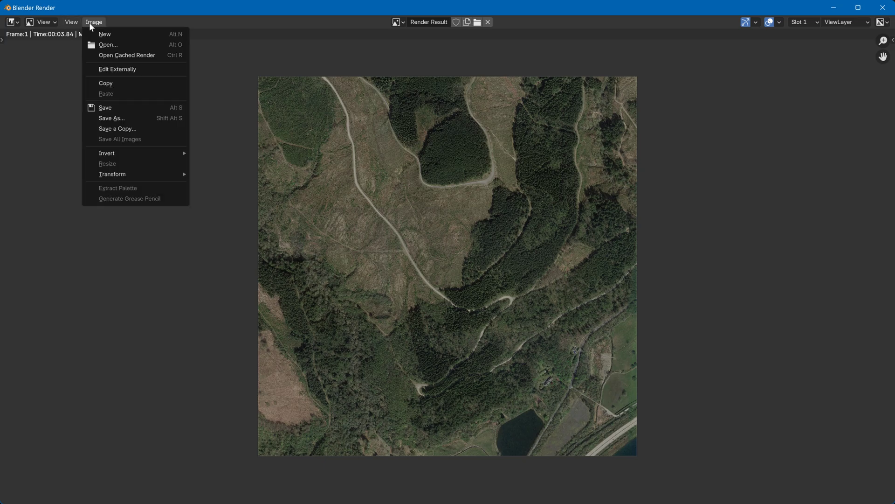
left_click(101, 118)
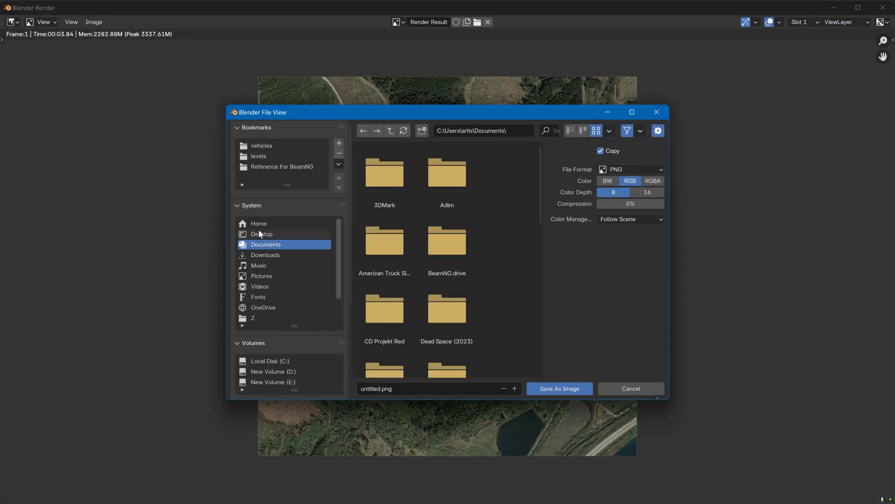
left_click(261, 233)
left_click(259, 157)
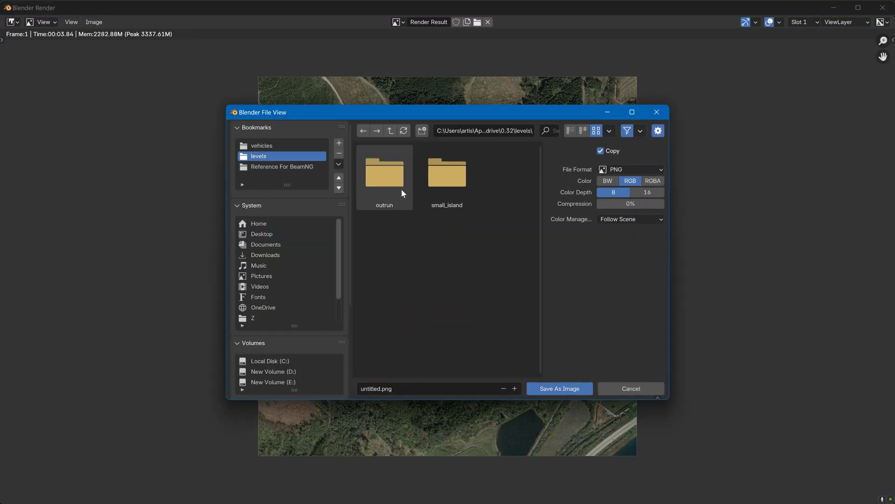
double_click(449, 186)
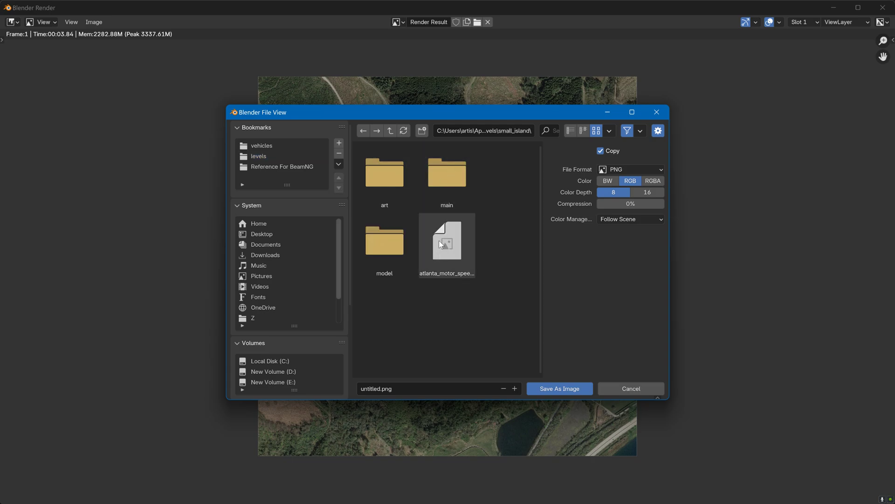
left_click(424, 387)
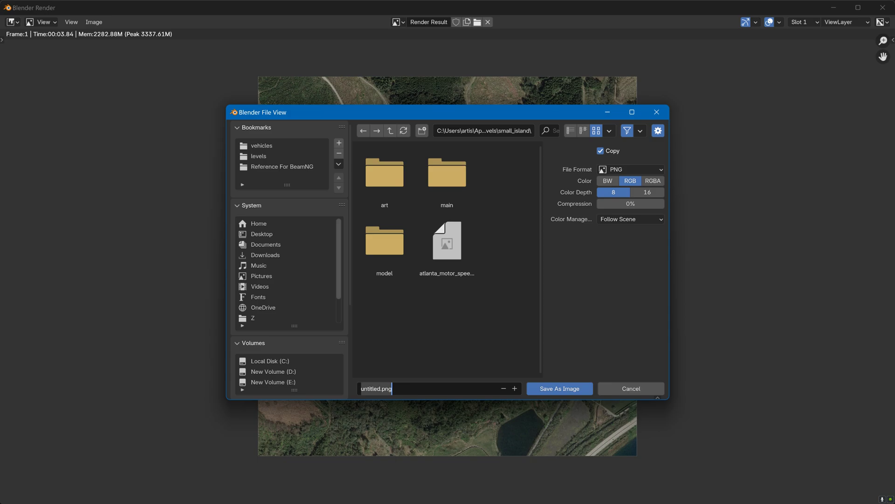
type("walter")
key("Return")
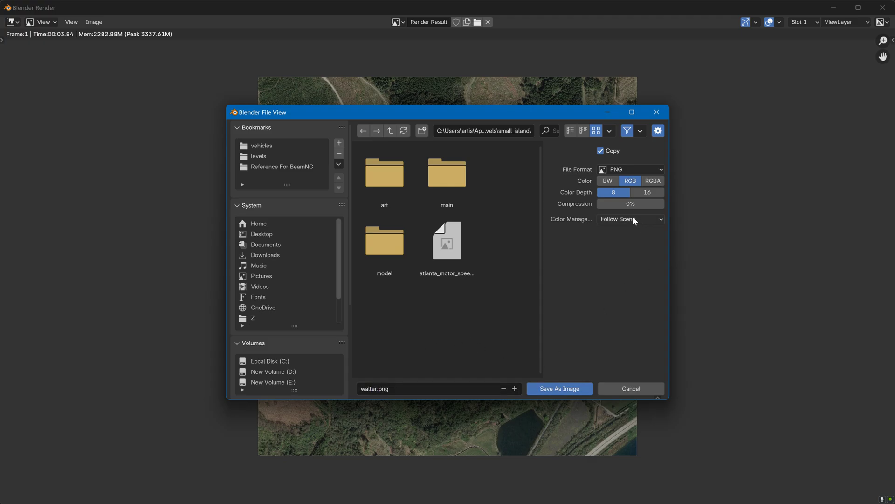
left_click(556, 391)
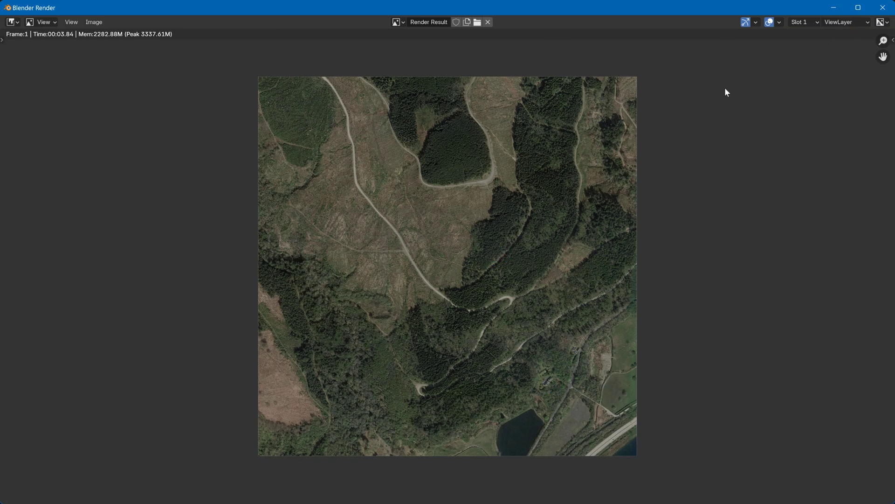
left_click(883, 8)
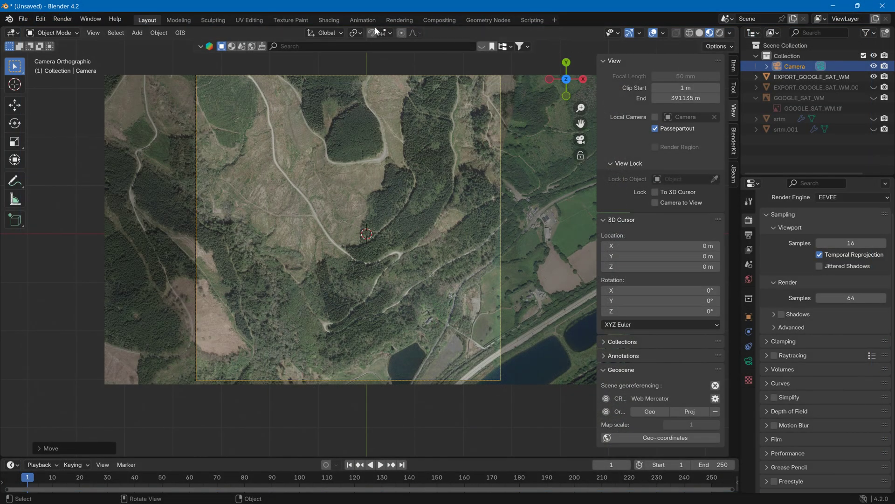
Step: Open the terrain's rastMat material in the Shading workspace and add a Geometry node above the existing nodes
left_click(330, 20)
left_click(432, 198)
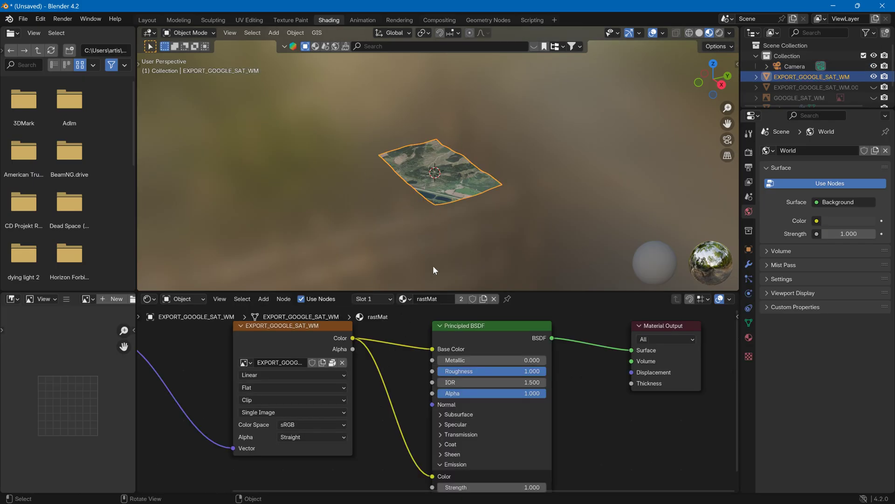
scroll(496, 379, "up", 2)
scroll(495, 379, "down", 5)
middle_click_drag(495, 352, 382, 349)
left_click(264, 299)
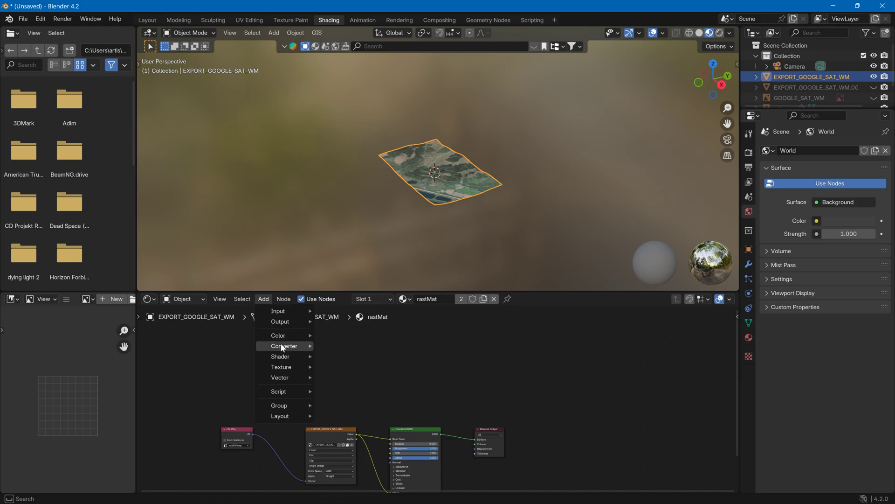
mouse_move(281, 309)
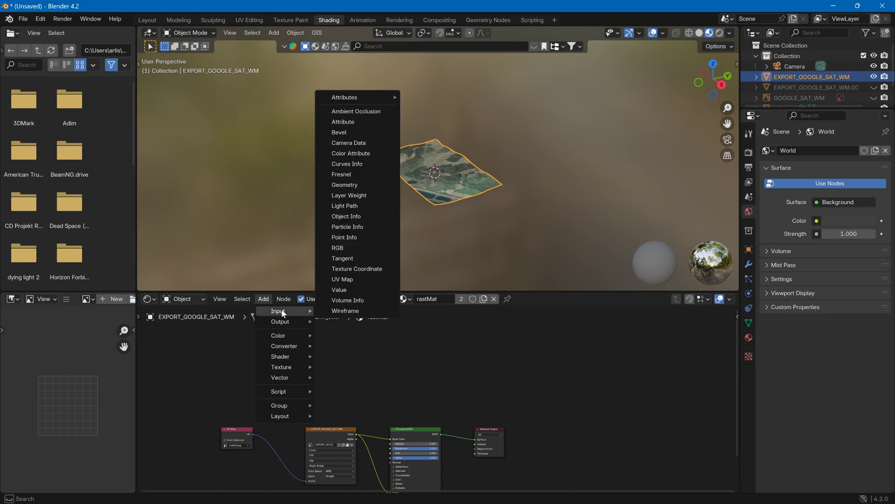
left_click(346, 195)
left_click(371, 357)
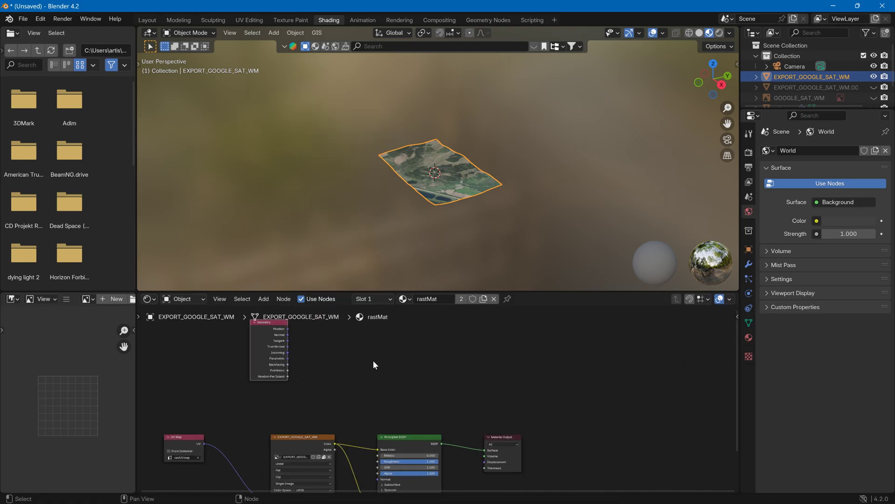
scroll(372, 358, "up", 1)
Step: Add a Separate XYZ node beside the Geometry node and connect Position to its Vector input
left_click(271, 299)
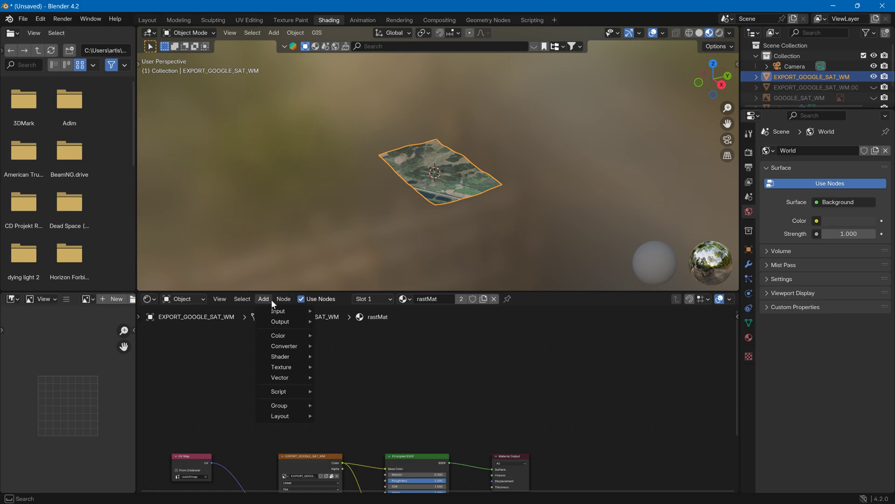
left_click(270, 298)
left_click(265, 298)
mouse_move(287, 346)
left_click(357, 314)
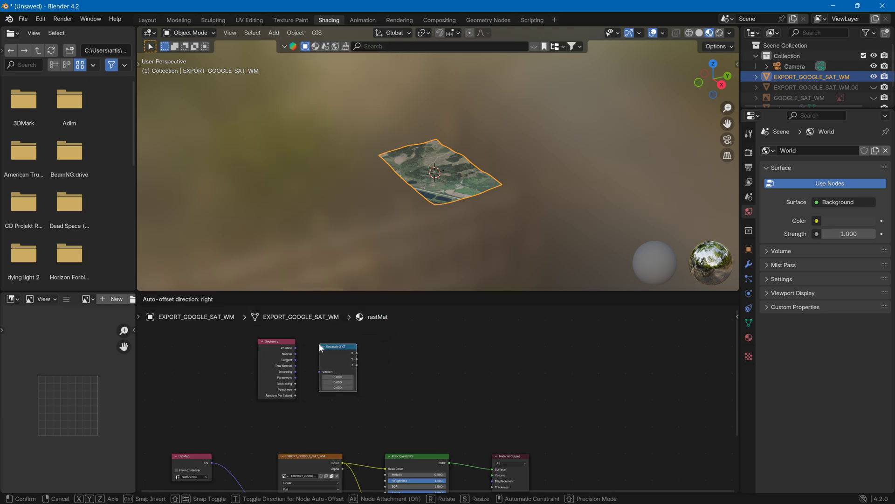
left_click(322, 346)
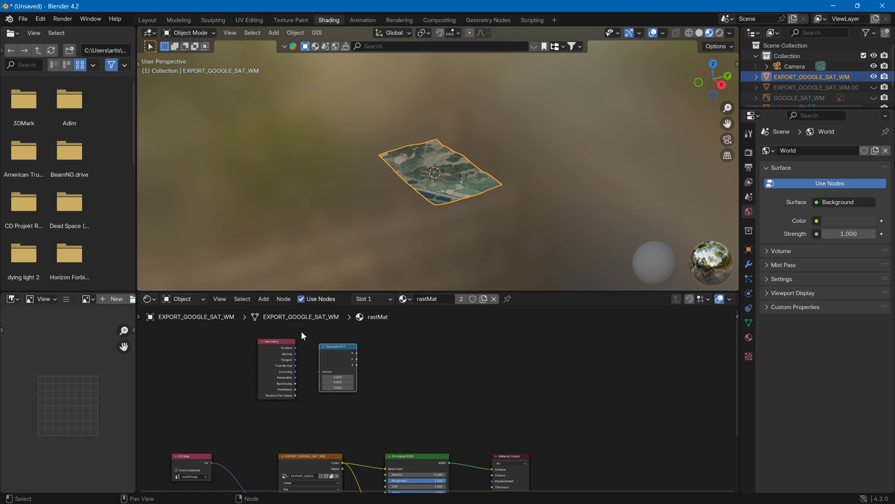
left_click_drag(295, 348, 321, 373)
Step: Add a Color Ramp node beside the Separate XYZ node and connect the Z output to its Fac input
scroll(394, 377, "up", 4)
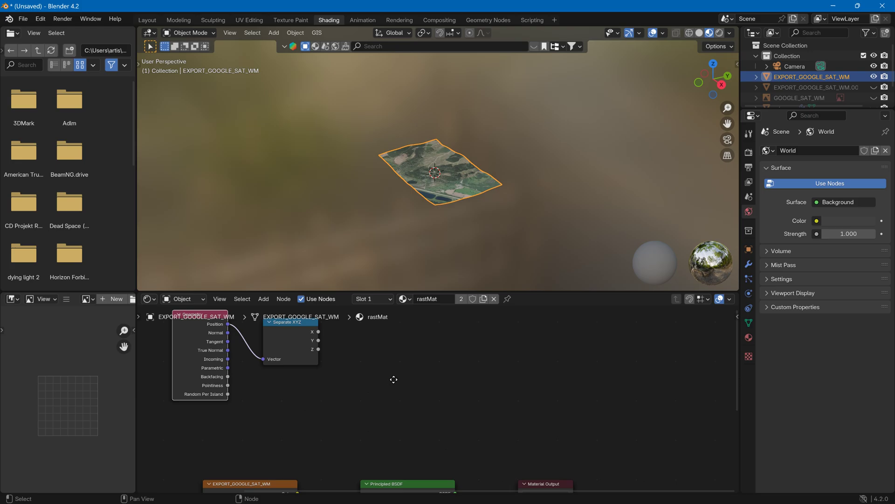
left_click(268, 353)
left_click(264, 302)
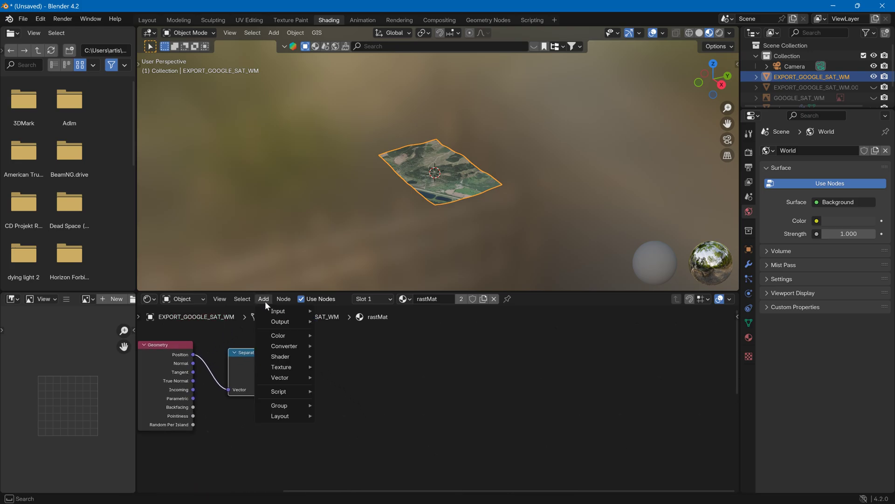
mouse_move(287, 347)
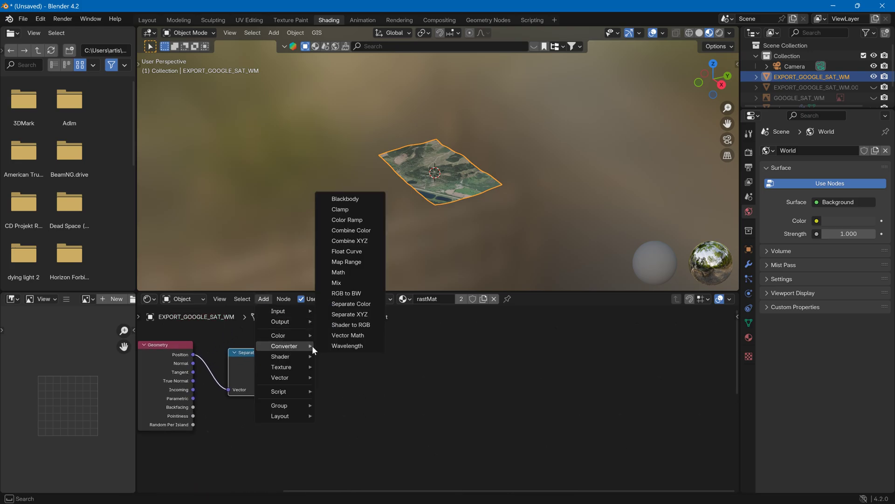
left_click(347, 220)
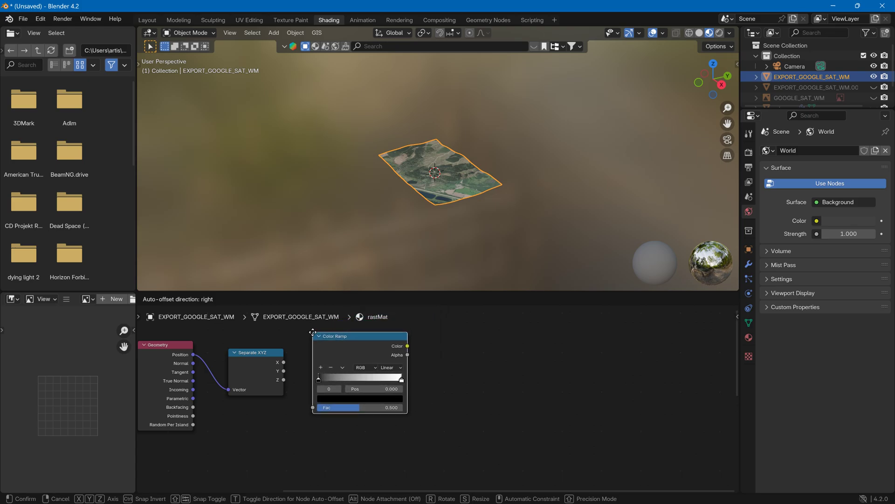
left_click(313, 335)
left_click_drag(284, 379, 313, 408)
middle_click_drag(504, 377, 438, 394)
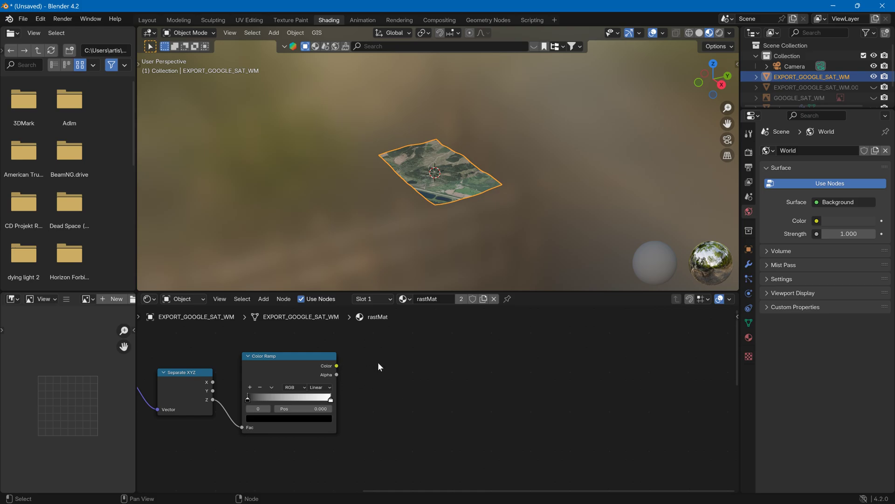
Step: Add an Emission shader beside the Color Ramp and connect the ramp's Color and Alpha outputs to its Color and Strength
left_click(264, 299)
mouse_move(272, 311)
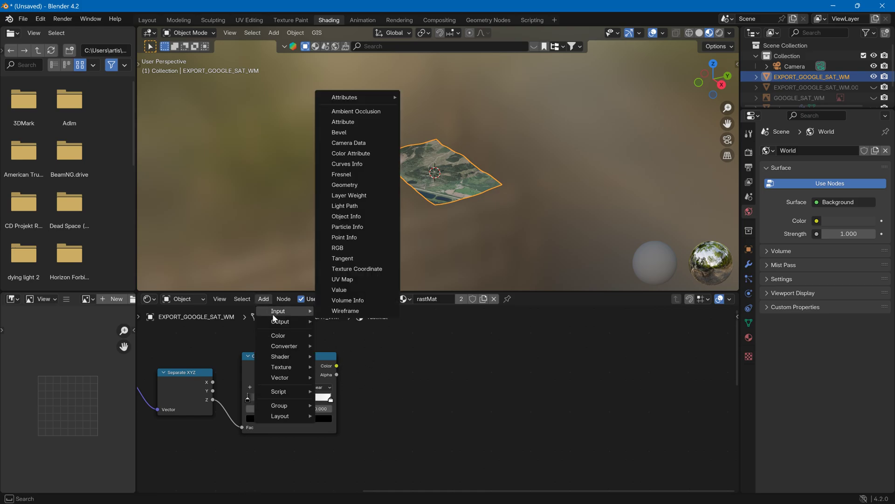
key("Escape")
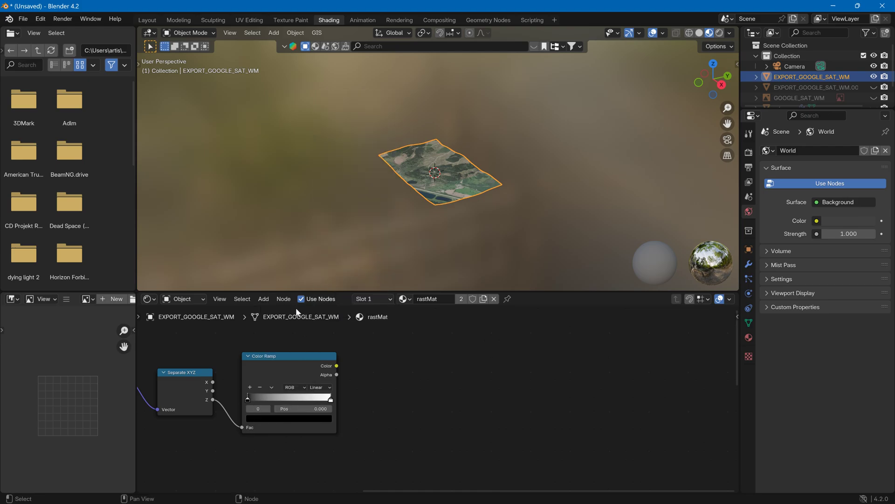
left_click(269, 300)
mouse_move(288, 356)
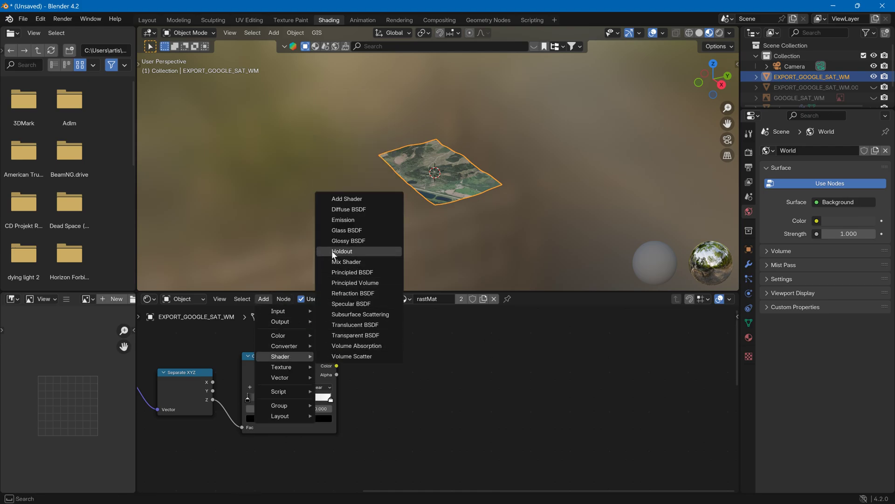
left_click(343, 220)
left_click(394, 380)
left_click_drag(337, 365, 366, 395)
Step: Move the Material Output node beside the Emission node and connect Emission to its Surface input
middle_click_drag(466, 439, 424, 401)
scroll(424, 399, "down", 7)
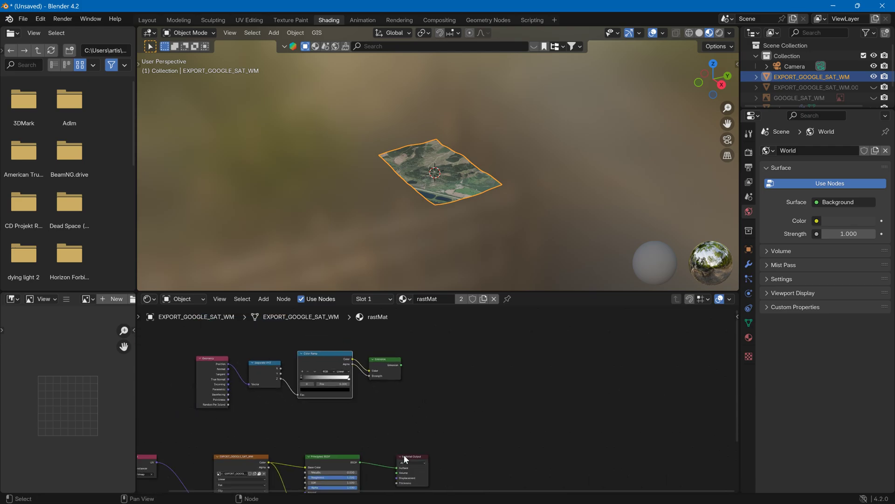
left_click_drag(408, 455, 455, 384)
left_click_drag(400, 364, 441, 397)
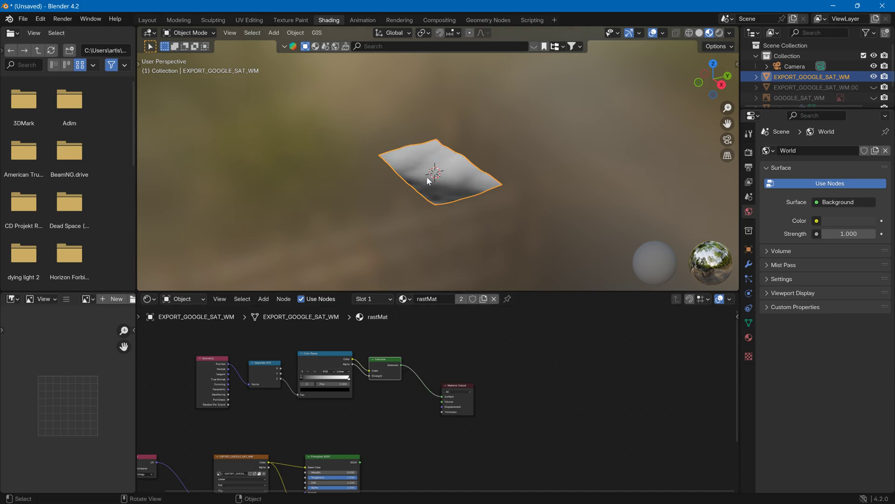
Step: Look through the camera and set the PNG output to BW with a color depth of 16
left_click(727, 139)
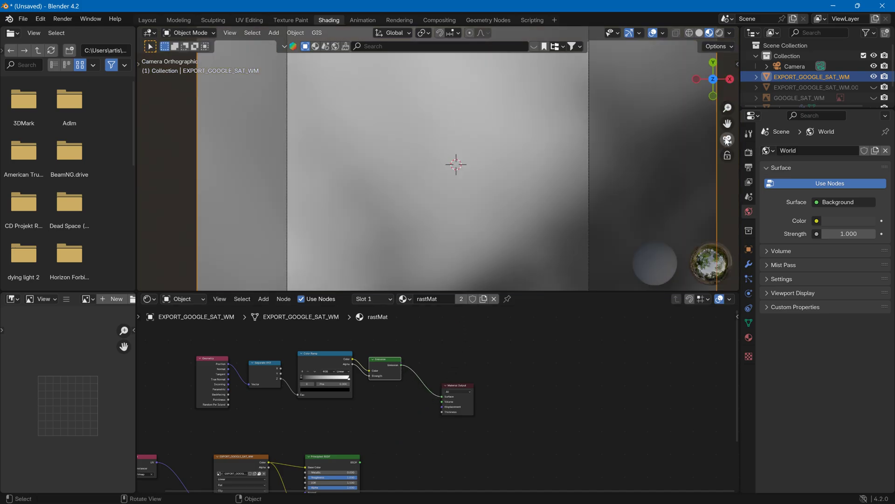
scroll(583, 163, "down", 2)
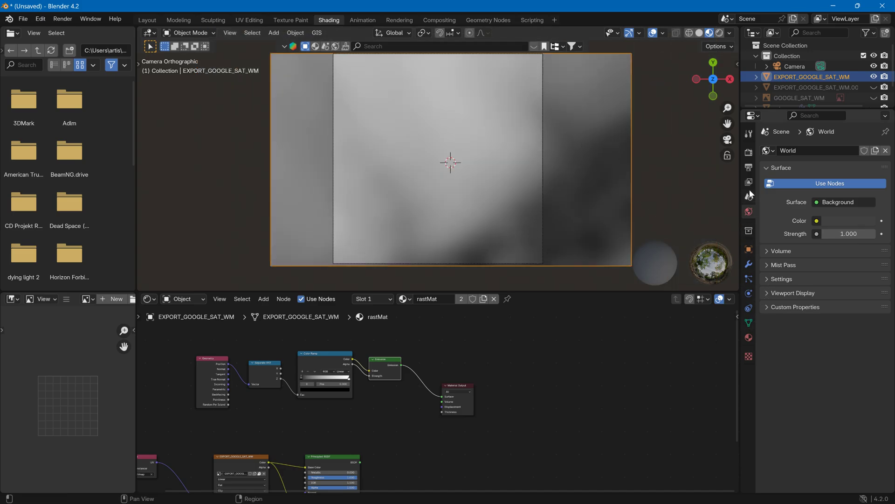
left_click(748, 167)
left_click(867, 420)
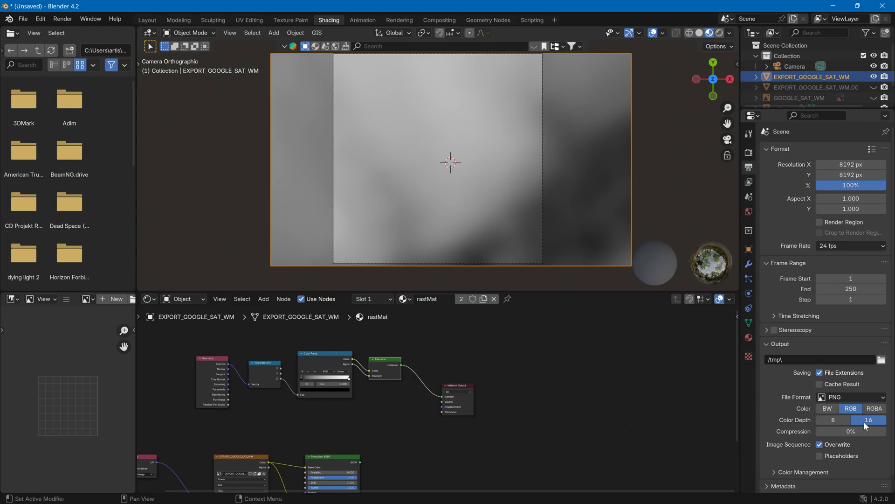
left_click(830, 411)
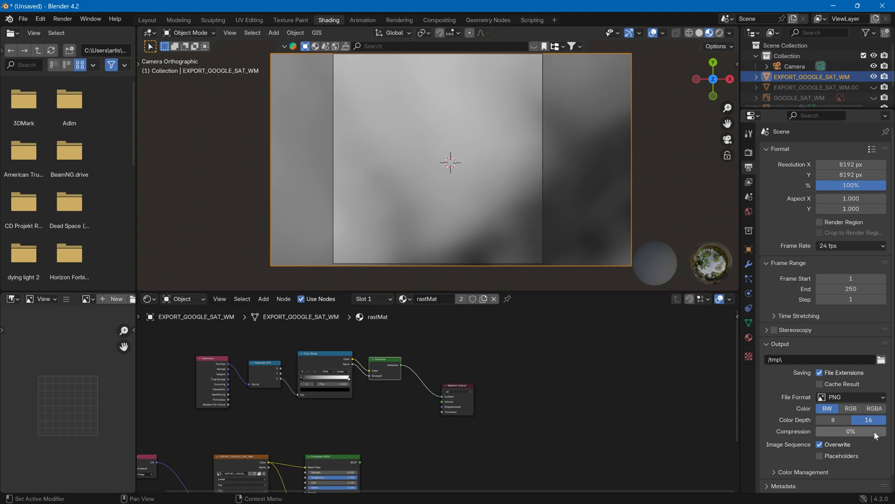
Step: Render the overhead height view as a still image and bring the whole image into view
left_click(63, 19)
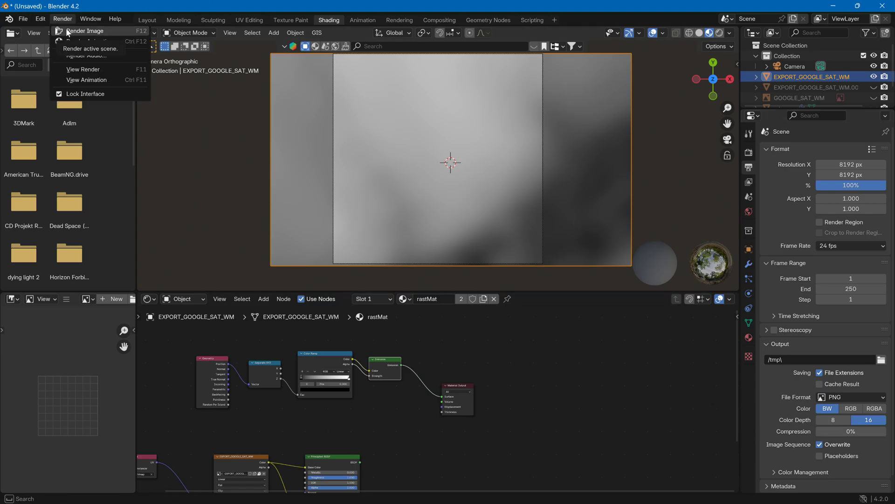
left_click(65, 31)
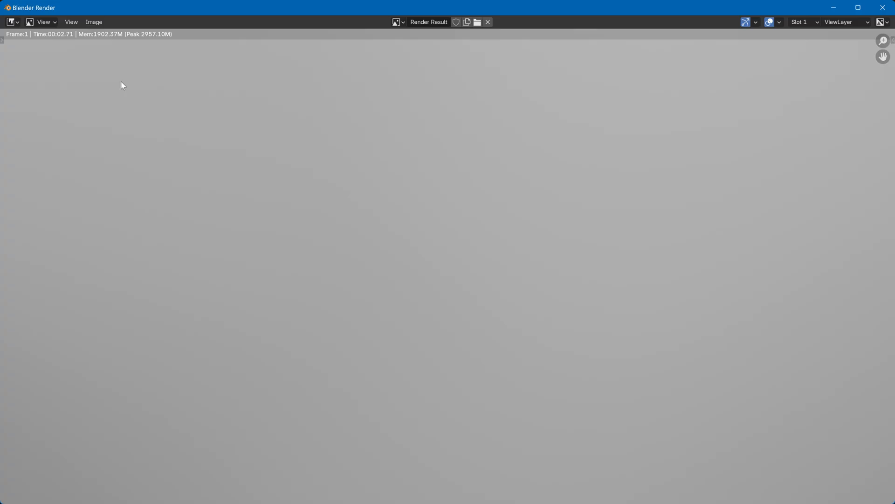
scroll(122, 83, "down", 7)
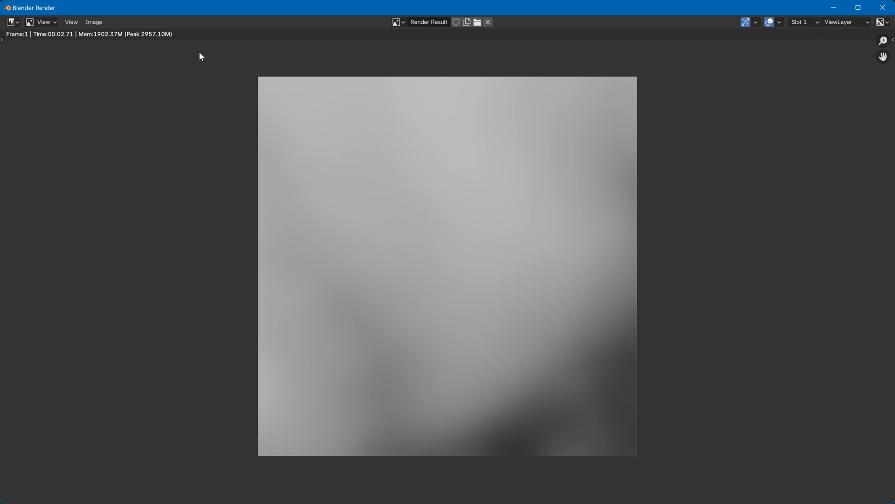
Step: Save the rendered height image as walter_height.png in the small_island folder
left_click(95, 22)
left_click(98, 22)
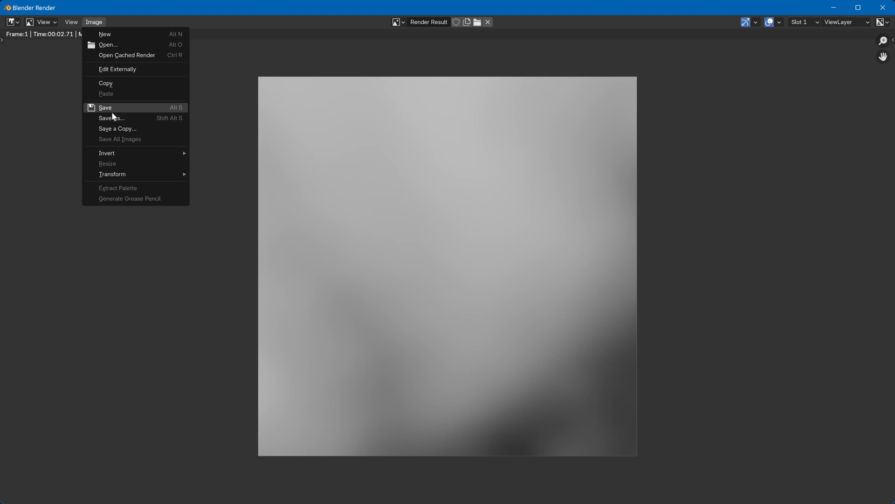
left_click(133, 116)
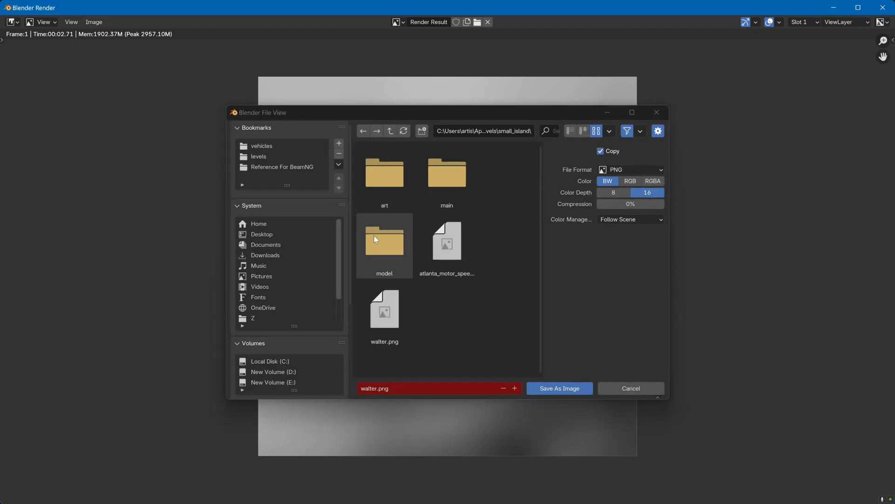
left_click(435, 250)
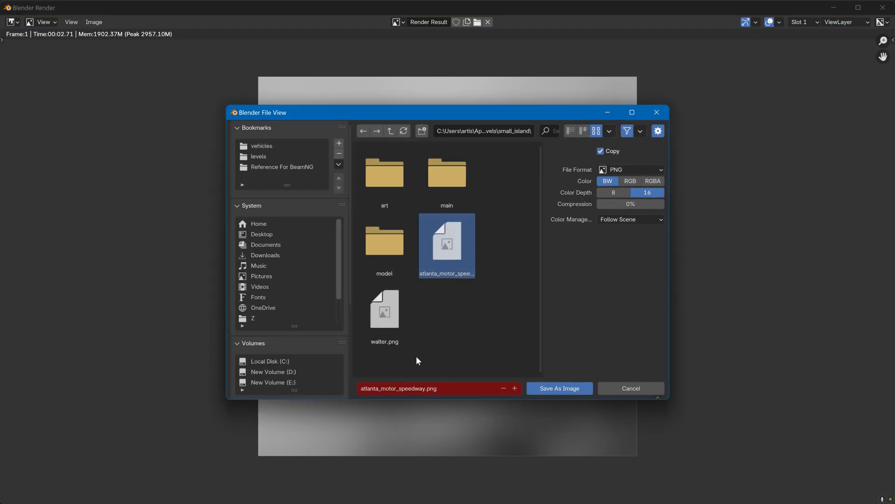
left_click(431, 386)
left_click(425, 388)
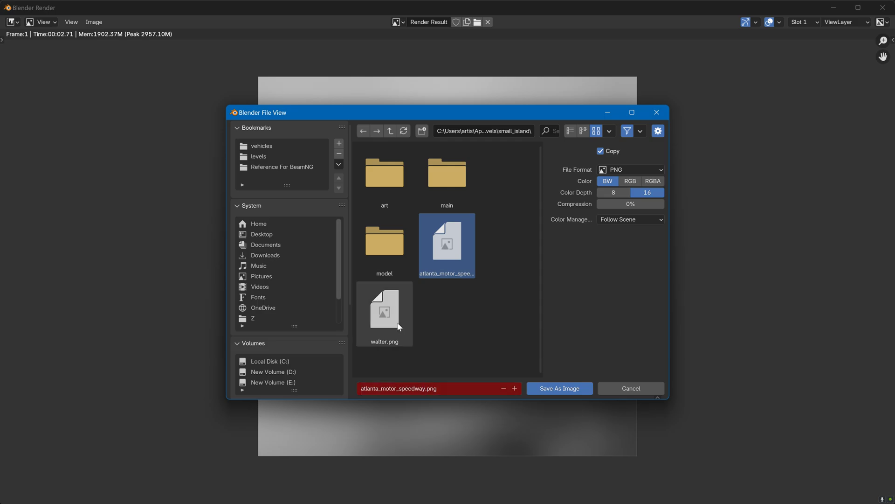
left_click(384, 312)
left_click(380, 389)
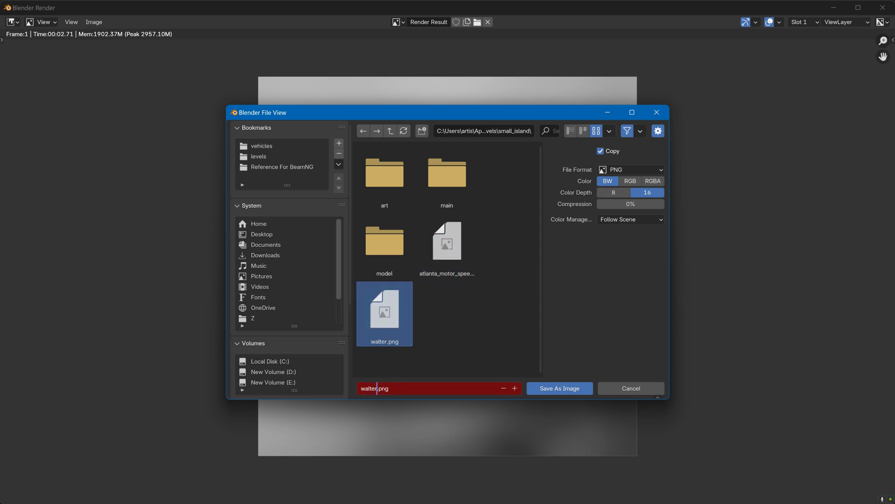
type("_1")
key("BackSpace")
type("height")
left_click(555, 387)
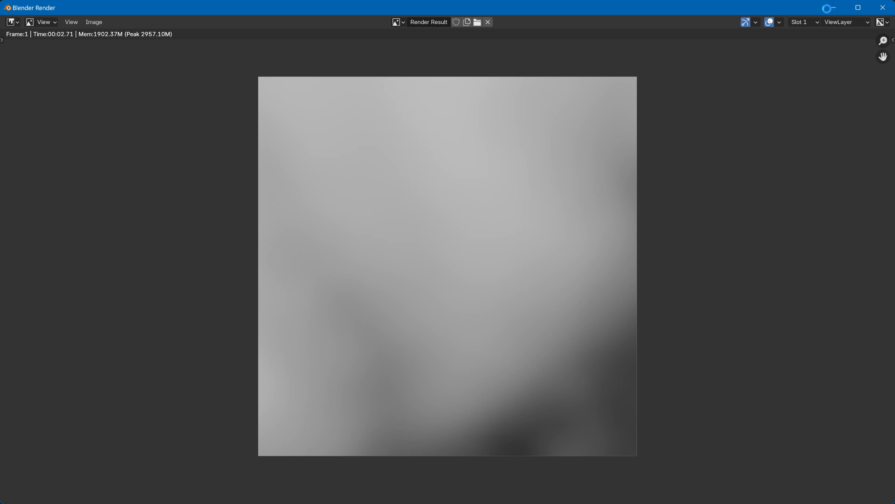
Step: Minimize the render and Blender windows and launch BeamNG.drive from the desktop
left_click(830, 8)
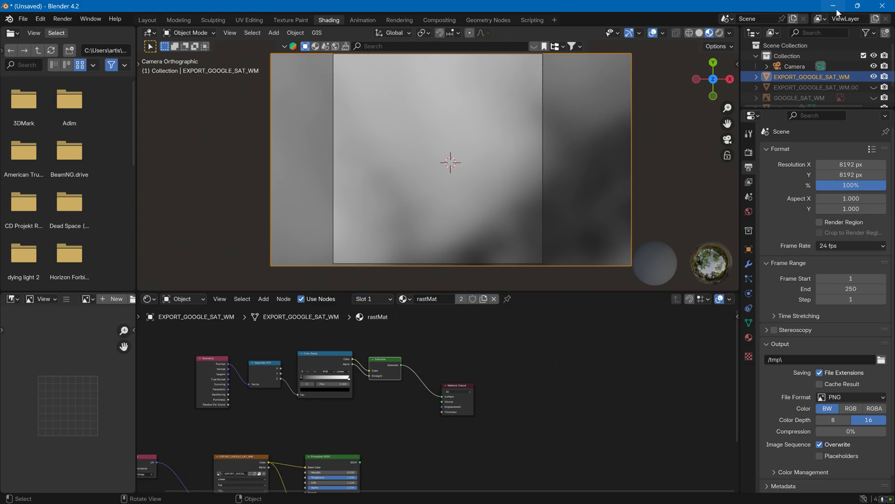
left_click(834, 7)
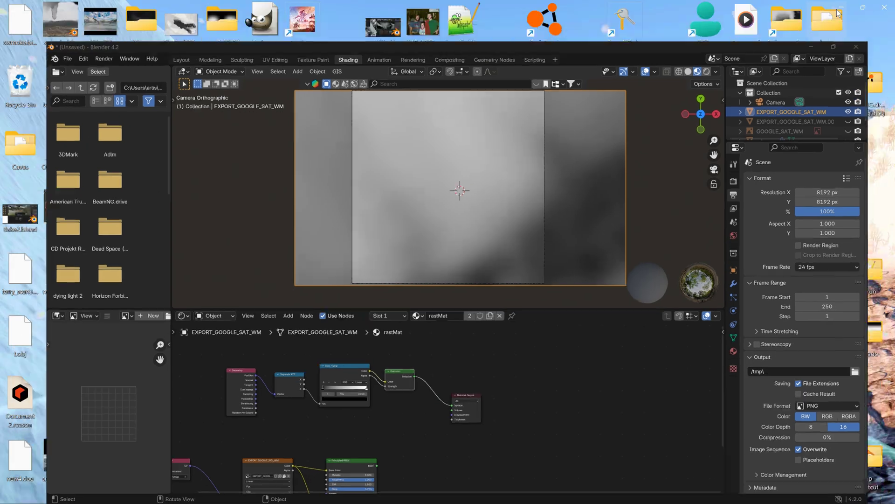
double_click(625, 24)
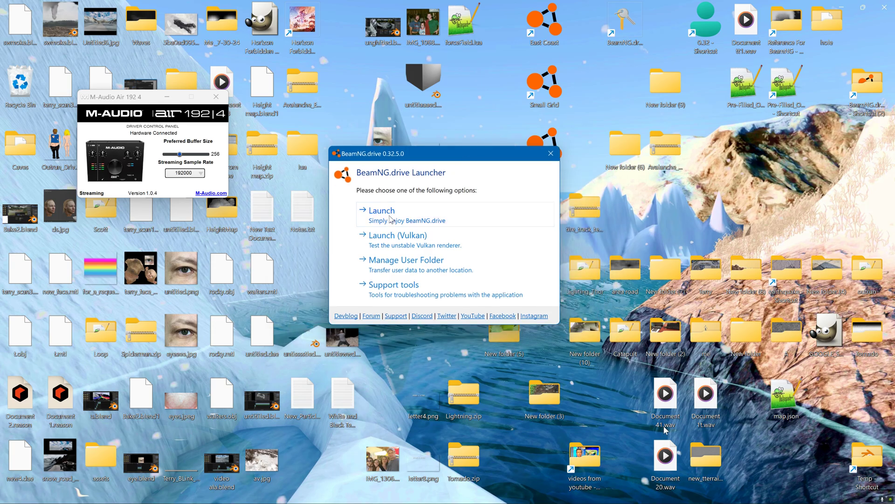
left_click(394, 212)
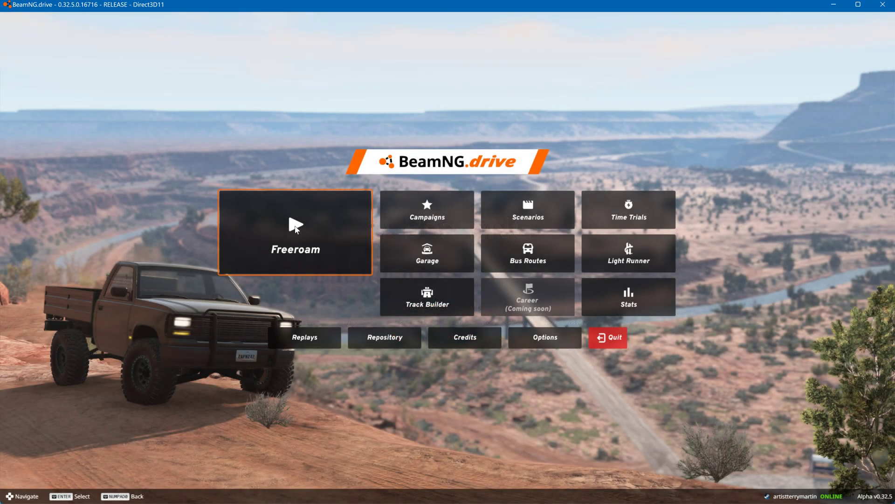
Step: Load the Small Island, USA level in Freeroam
left_click(296, 227)
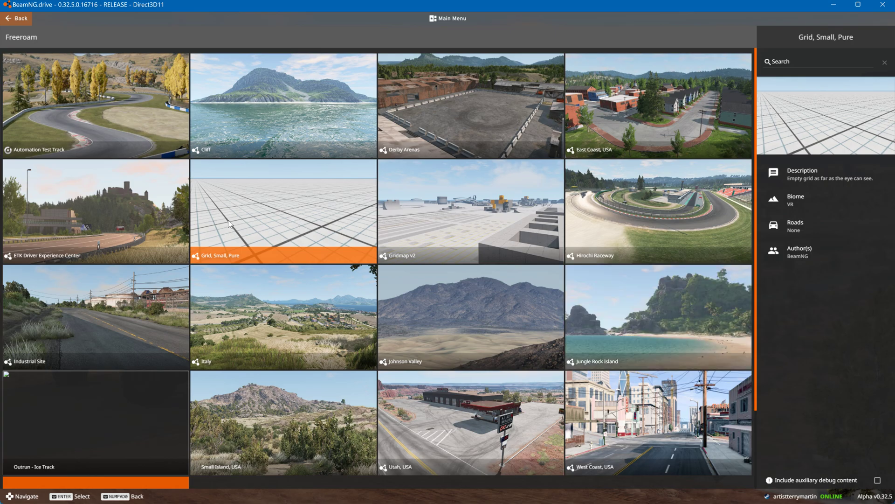
left_click(245, 430)
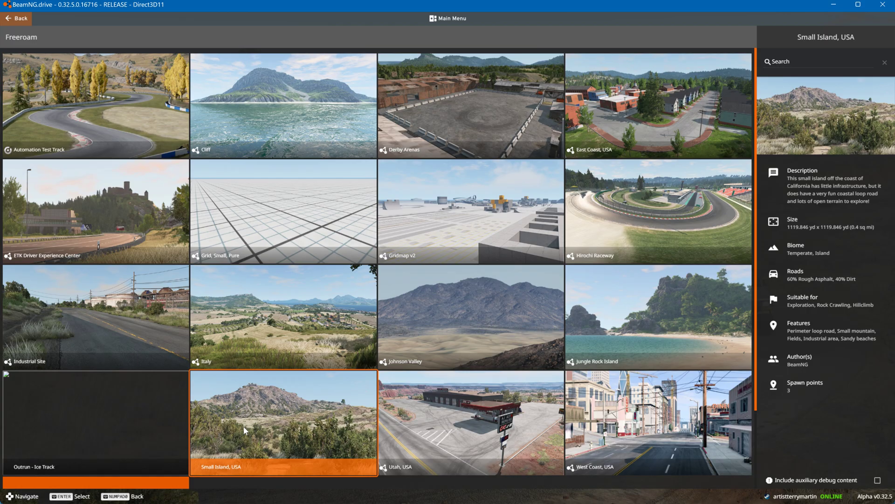
left_click(786, 472)
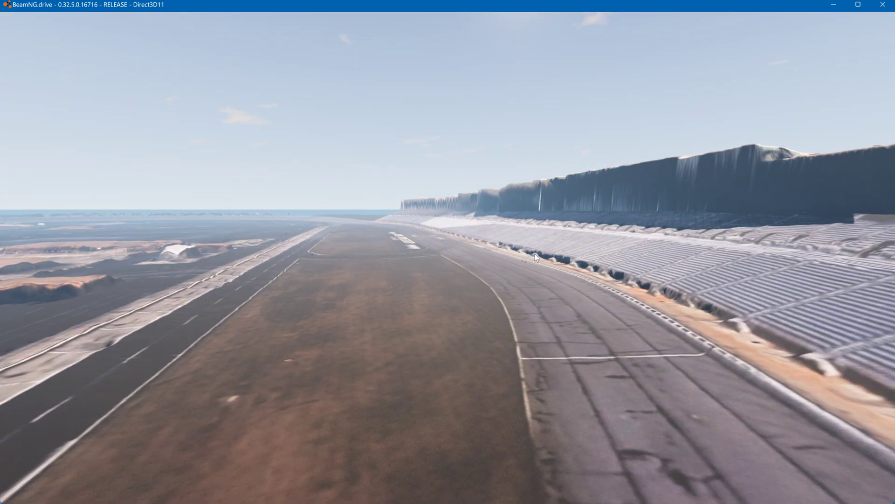
Step: Open the World Editor and filter the scene tree by "inf"
key("F11")
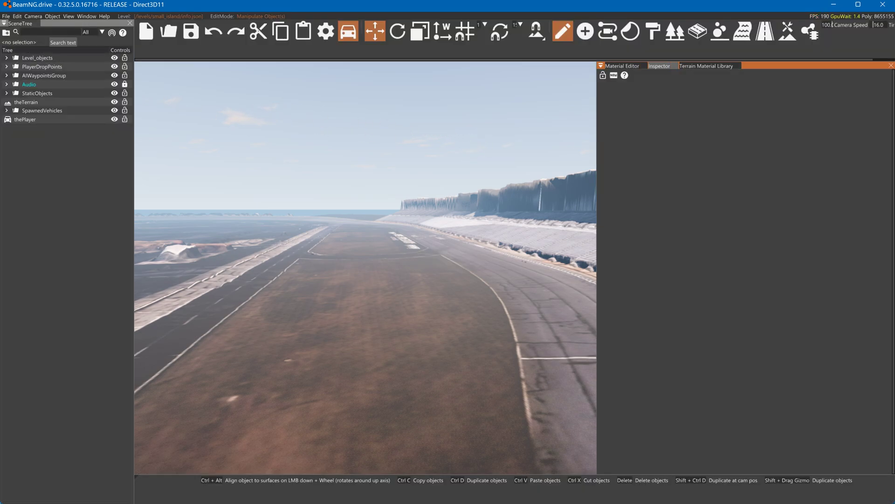
left_click(46, 31)
type("inf")
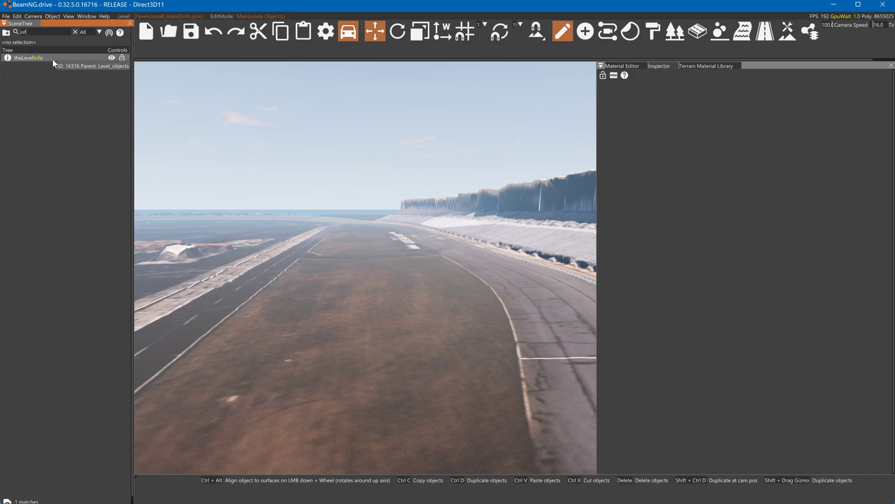
Step: Select theLevelInfo and set its fogDensity to 0.000 in the Inspector
left_click(53, 58)
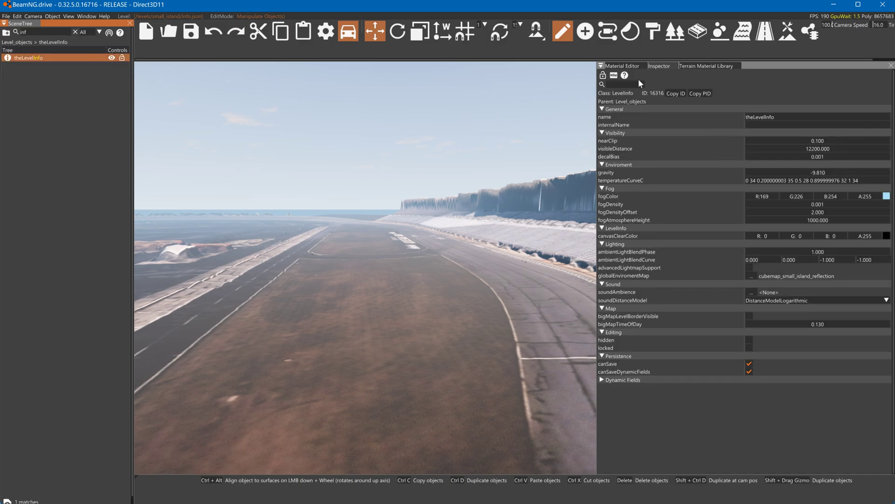
left_click(656, 66)
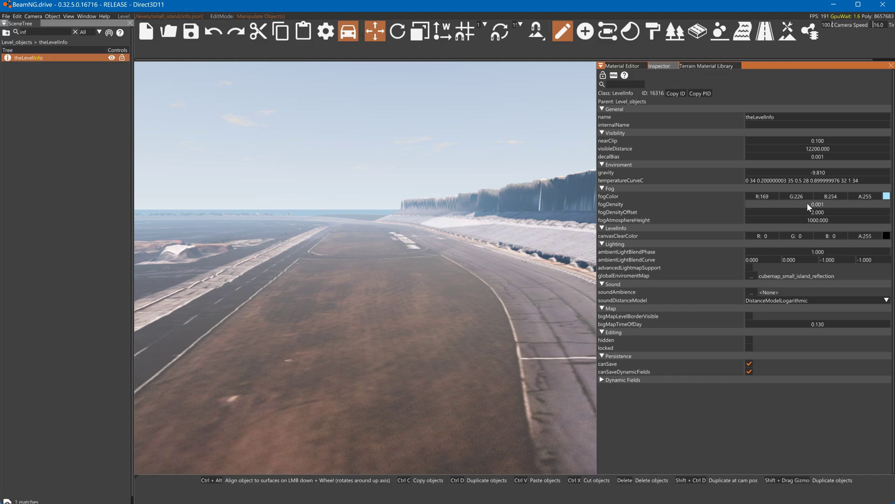
left_click_drag(809, 205, 788, 205)
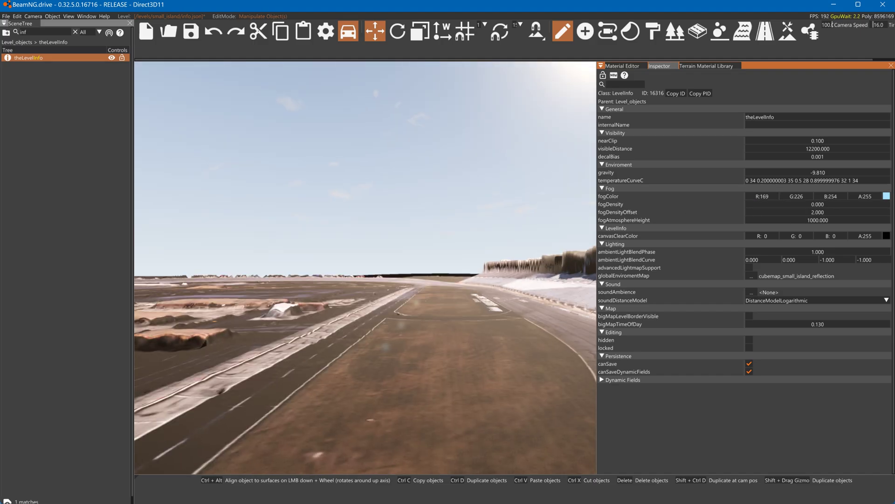
Step: Fly over the existing speedway terrain and inspect its track, infield and edges without fog
key("w")
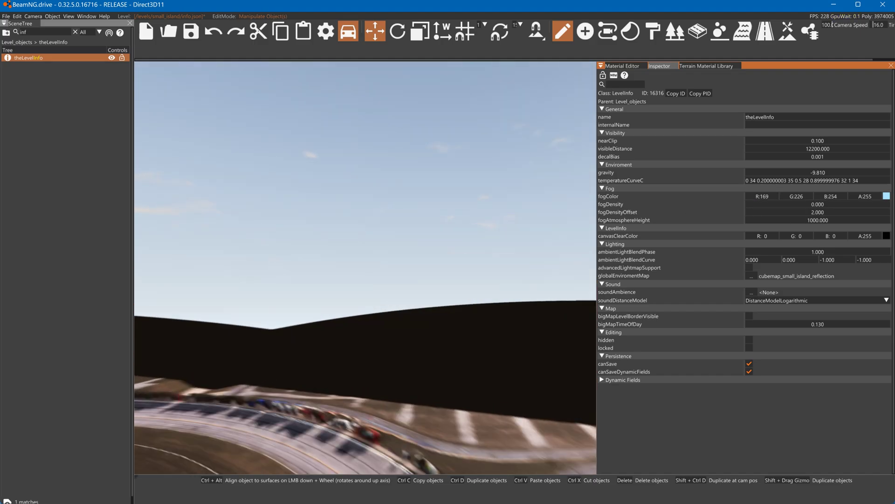
key("s")
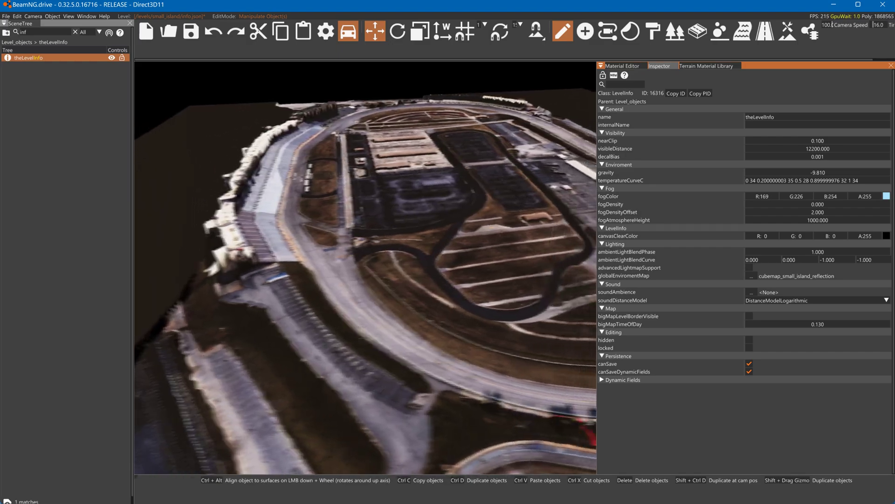
key("d")
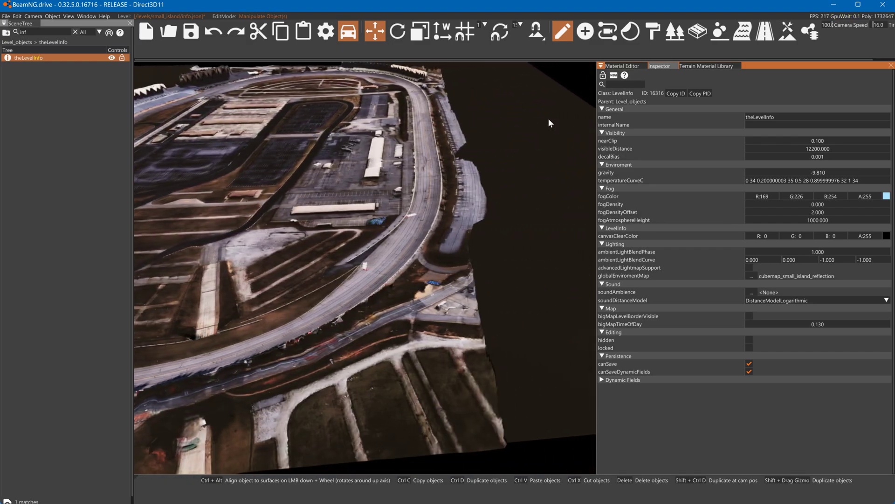
right_click_drag(550, 123, 460, 97)
right_click_drag(326, 205, 437, 183)
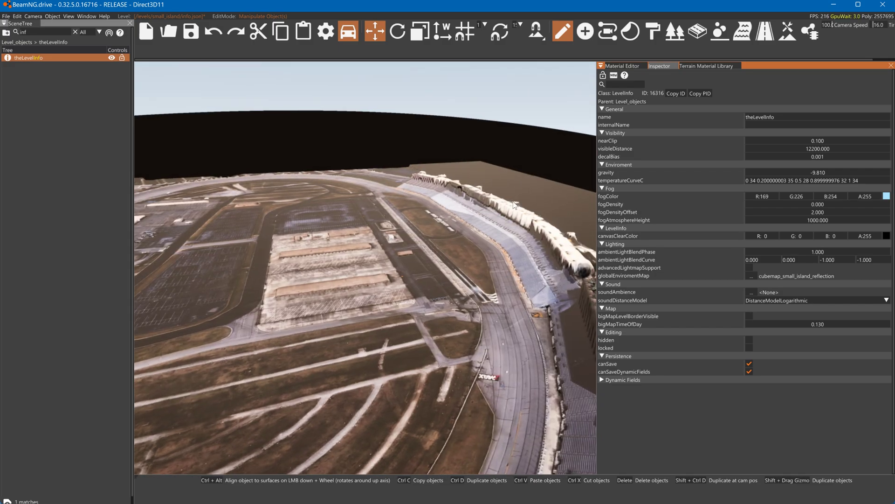
mouse_move(507, 269)
right_mouse_down()
mouse_move(485, 270)
mouse_move(498, 270)
right_mouse_up()
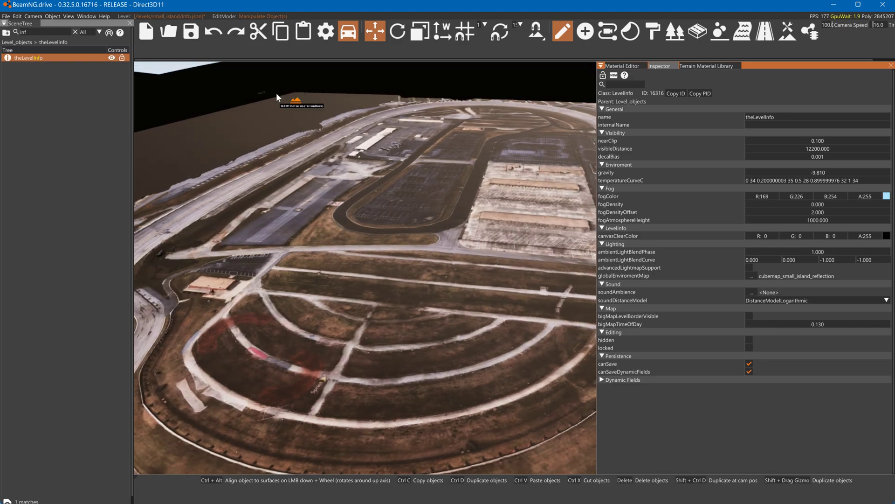
Step: Clear the scene tree filter and delete theTerrain from the level
left_click(76, 32)
left_click(67, 163)
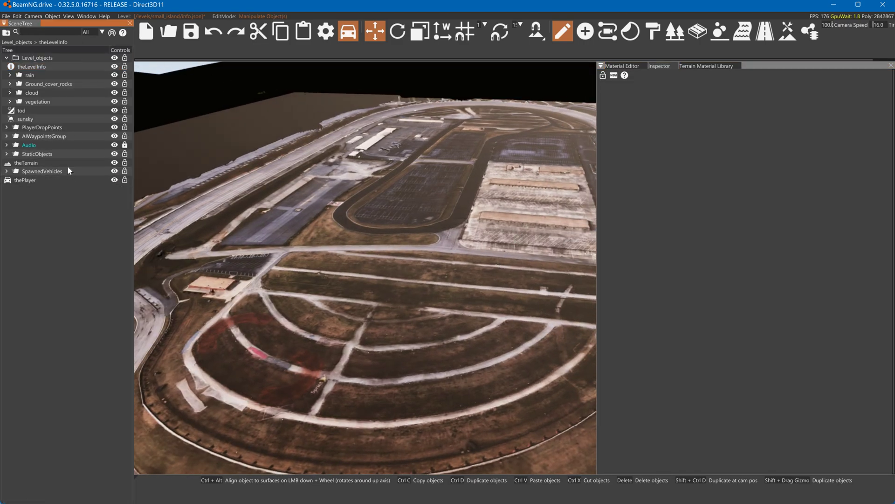
key("Delete")
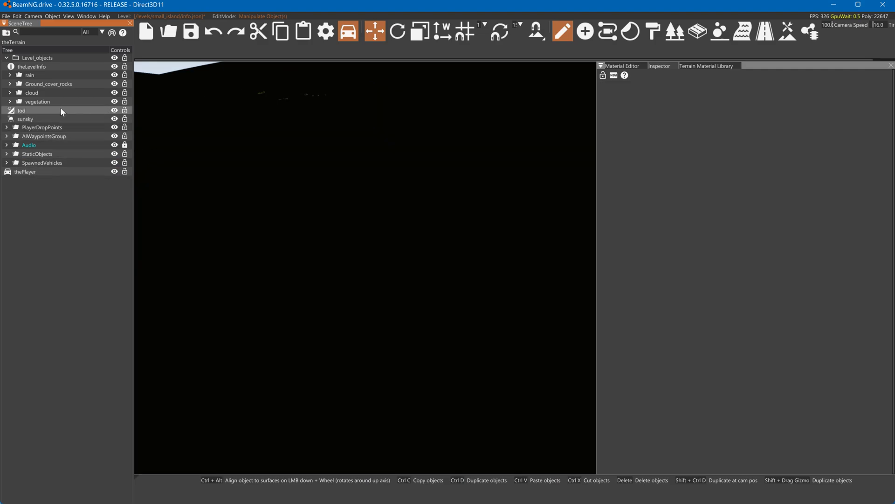
Step: Start a terrain import with the Terrain Tools, setting Max Height to 300 and Meters per Pixel to 0.5
mouse_move(234, 131)
right_mouse_down()
mouse_move(240, 114)
mouse_move(233, 130)
right_mouse_up()
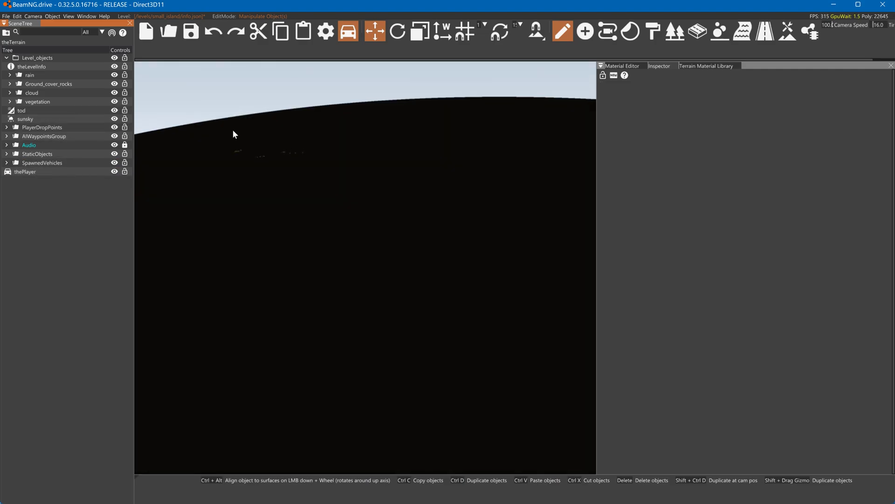
left_click(788, 32)
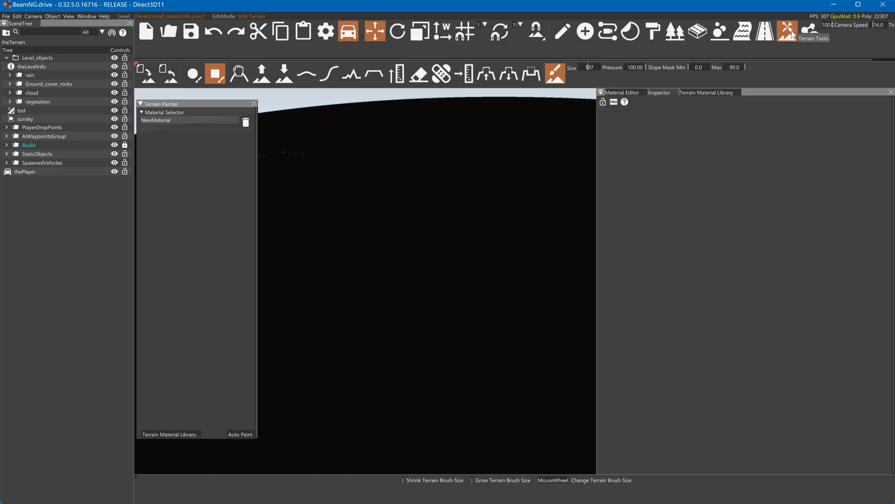
left_click(146, 74)
left_click(154, 64)
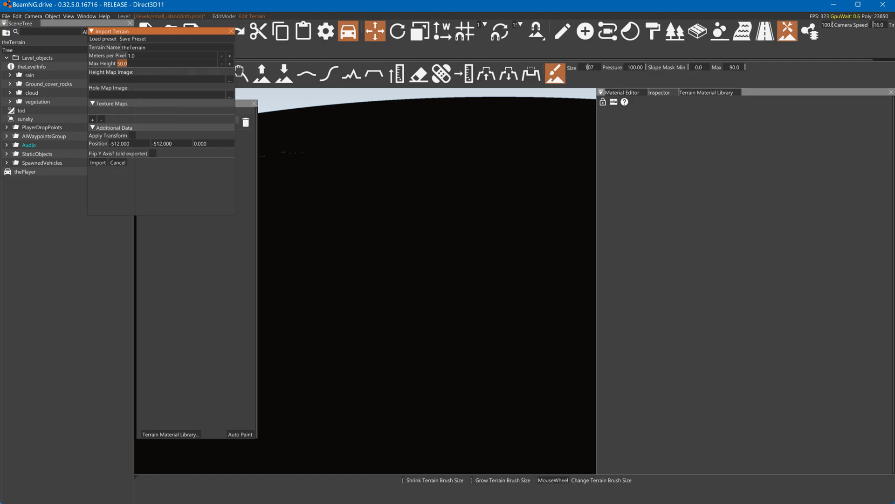
type("300")
left_click(191, 55)
type("0.5")
Step: Choose walter_height.png from /levels/small_island/ as the height map image and import the terrain
left_click(230, 80)
double_click(160, 132)
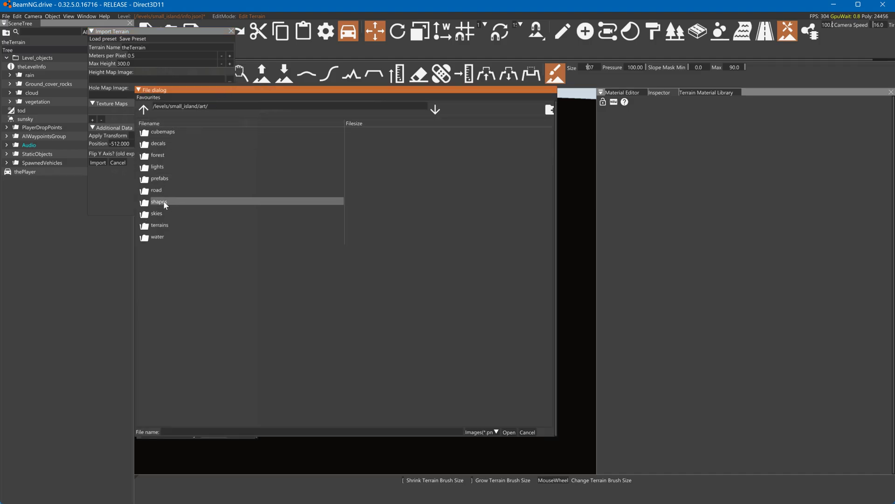
left_click(143, 110)
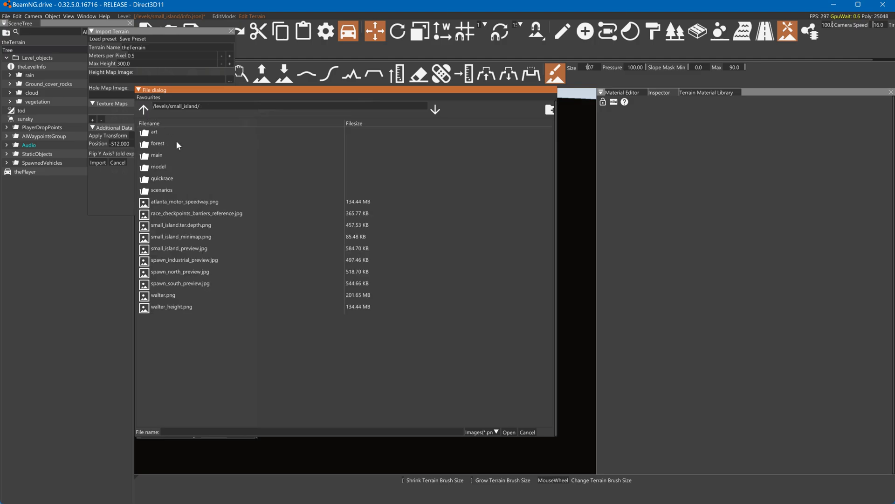
left_click(172, 306)
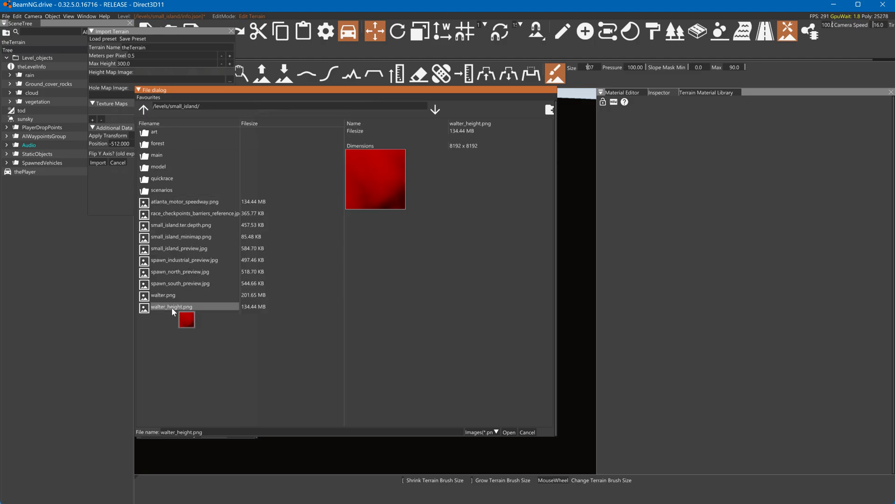
left_click(510, 432)
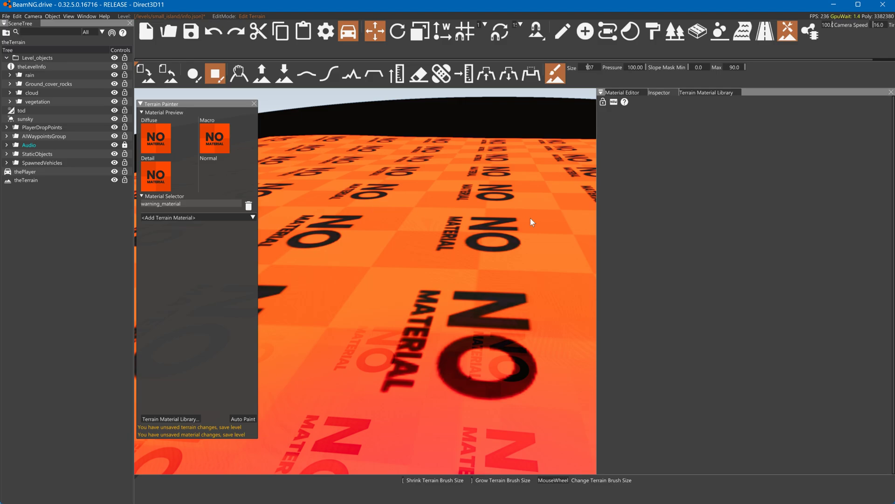
Step: Upgrade the level's terrain materials to the new terrain material system from the Terrain Material Library
right_click_drag(488, 220, 360, 195)
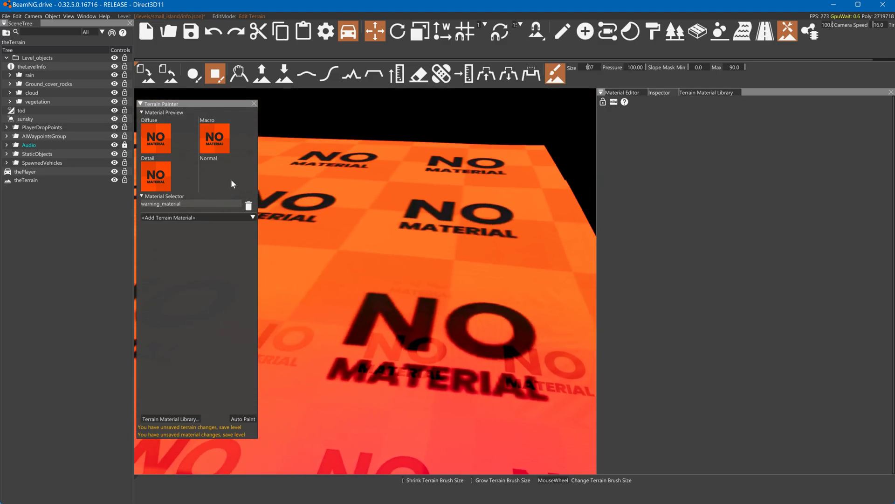
left_click_drag(197, 102, 196, 102)
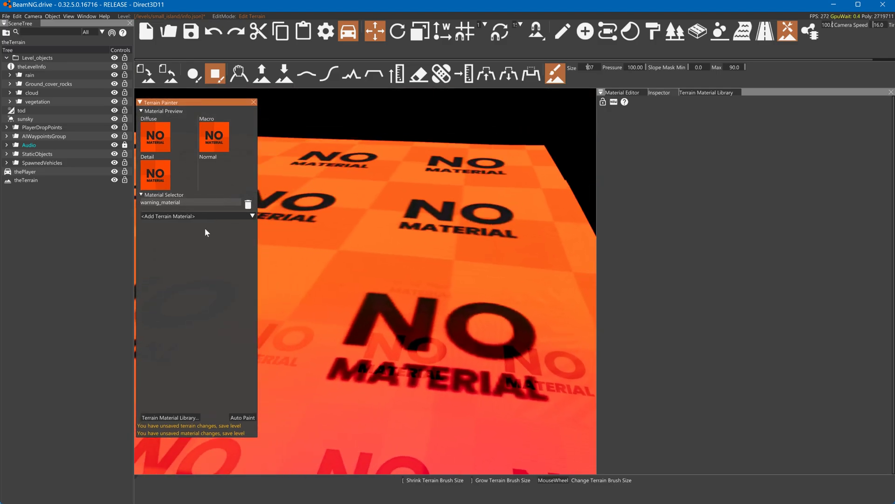
left_click(711, 94)
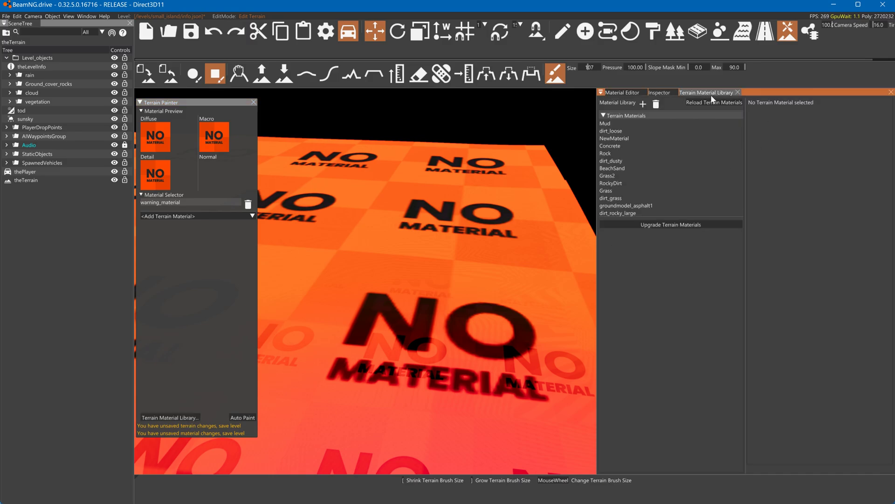
left_click(667, 226)
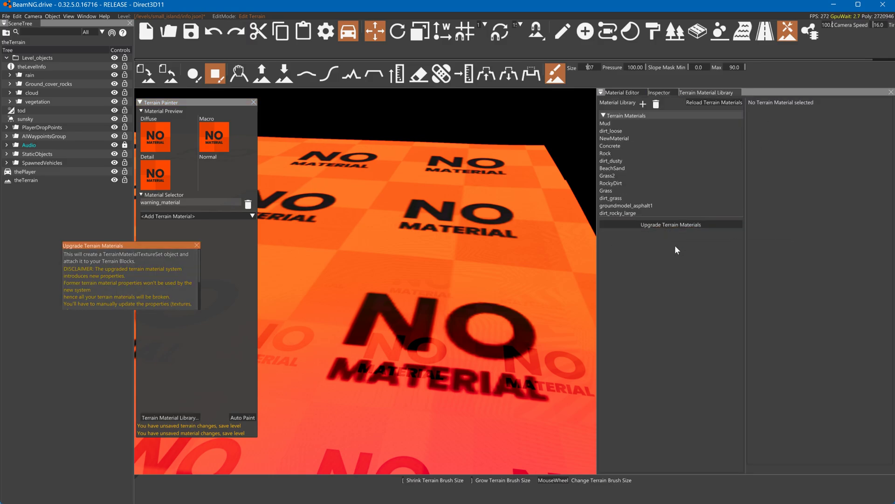
left_click(99, 306)
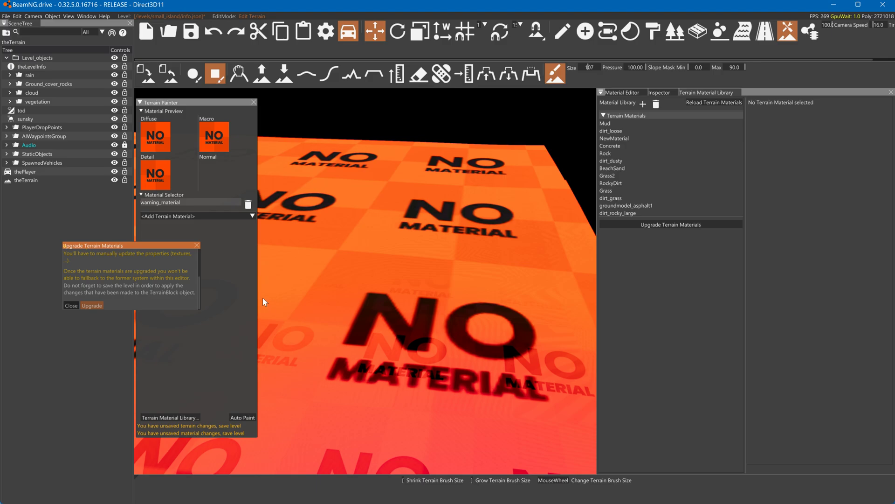
left_click(70, 306)
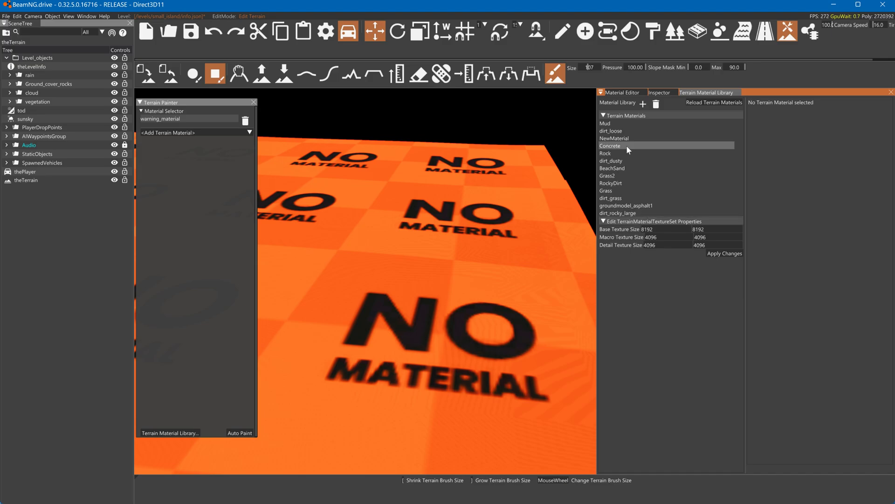
Step: Add a new terrain material named walter to the material library
left_click(642, 104)
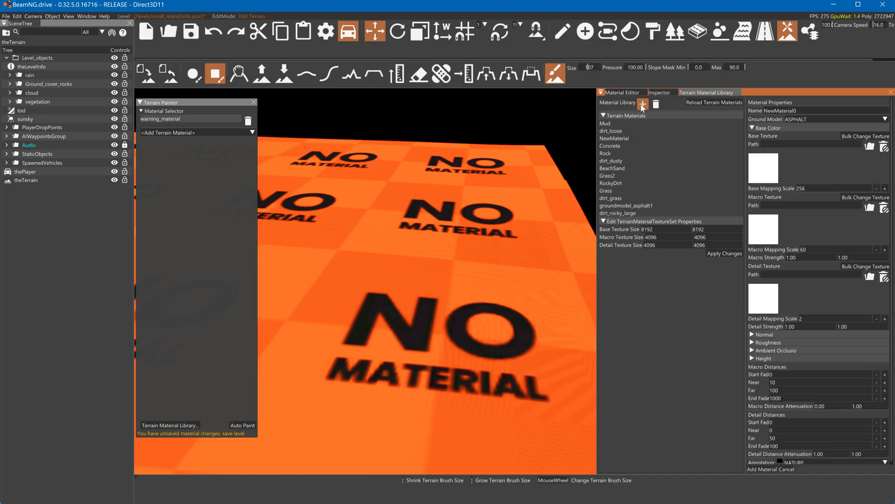
left_click_drag(801, 111, 687, 102)
type("wa")
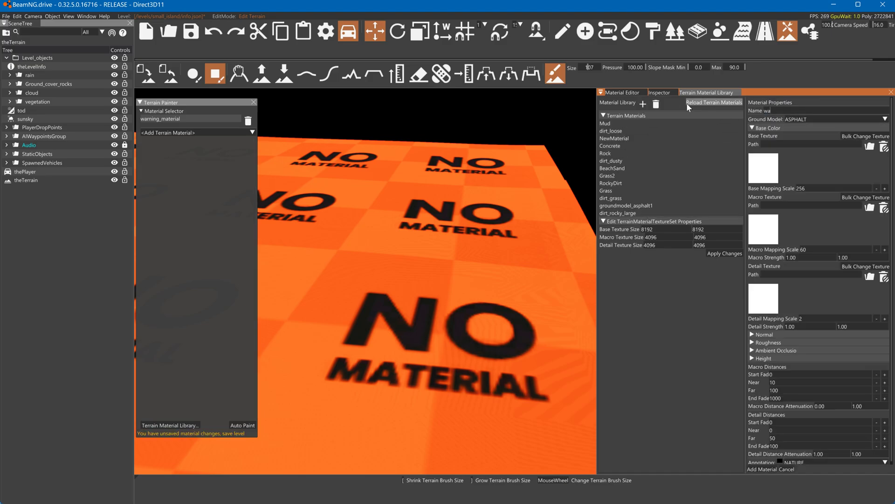
type("lter")
left_click(766, 466)
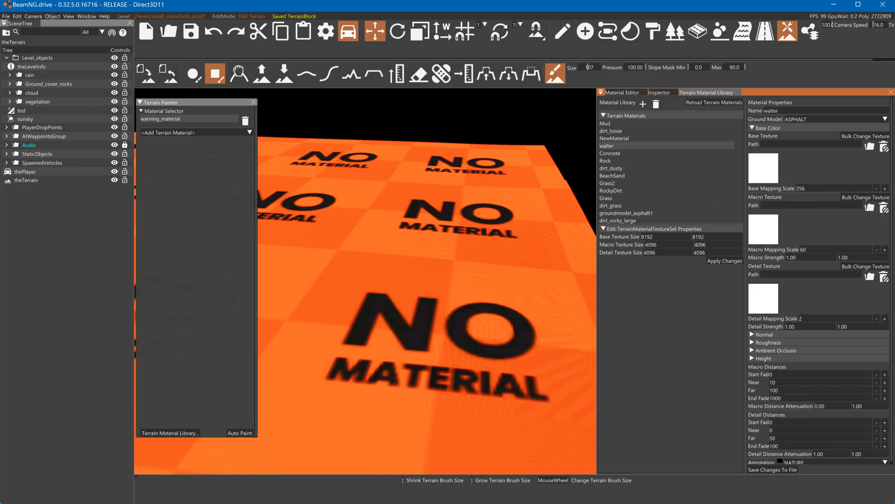
Step: Assign /levels/small_island/walter.png as walter's Base Color base texture and set its Base Mapping Scale to 8192
left_click(763, 168)
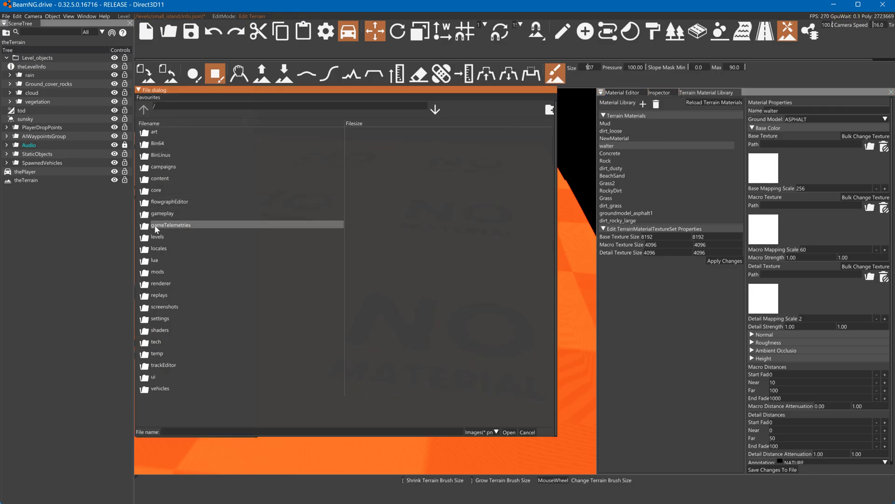
double_click(162, 238)
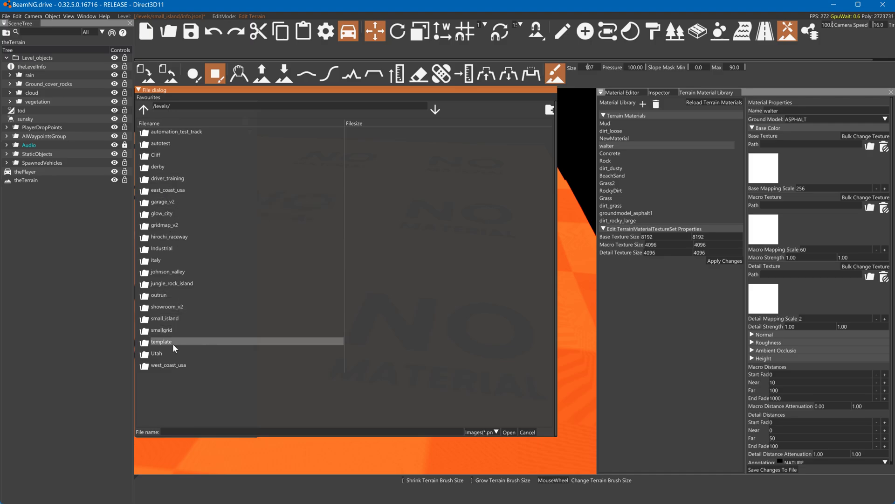
double_click(166, 317)
left_click(170, 295)
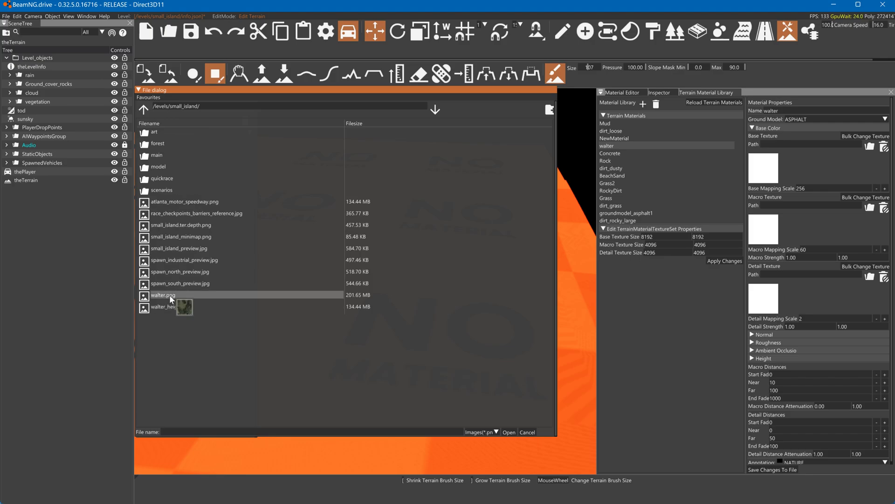
left_click(509, 432)
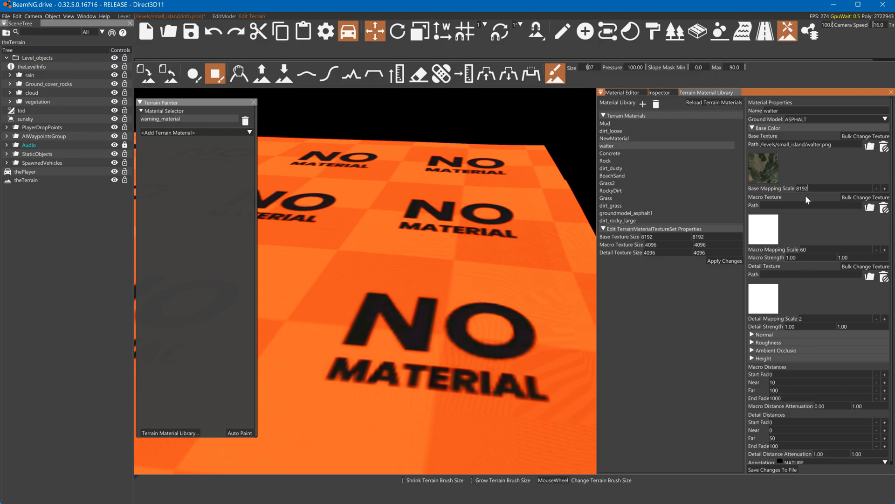
Step: Copy the walter.png path into the Ambient Occlusion base texture and save the material changes to file
double_click(795, 144)
key("ctrl+c")
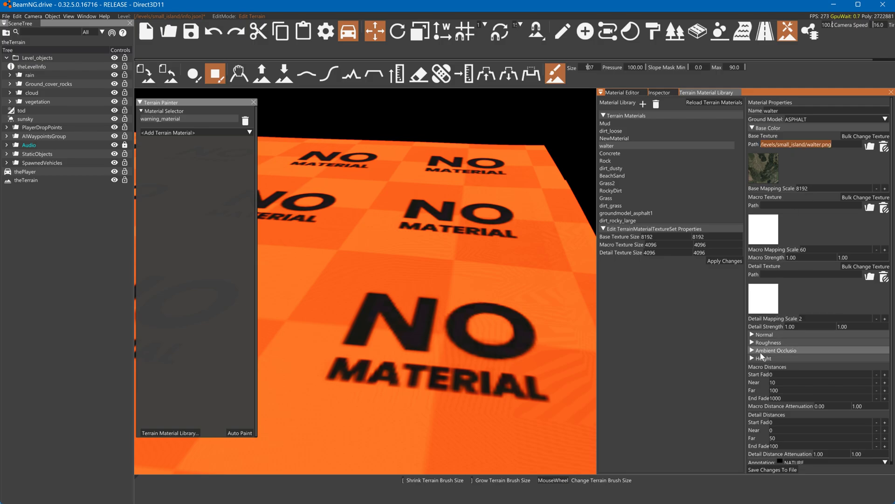
left_click(760, 350)
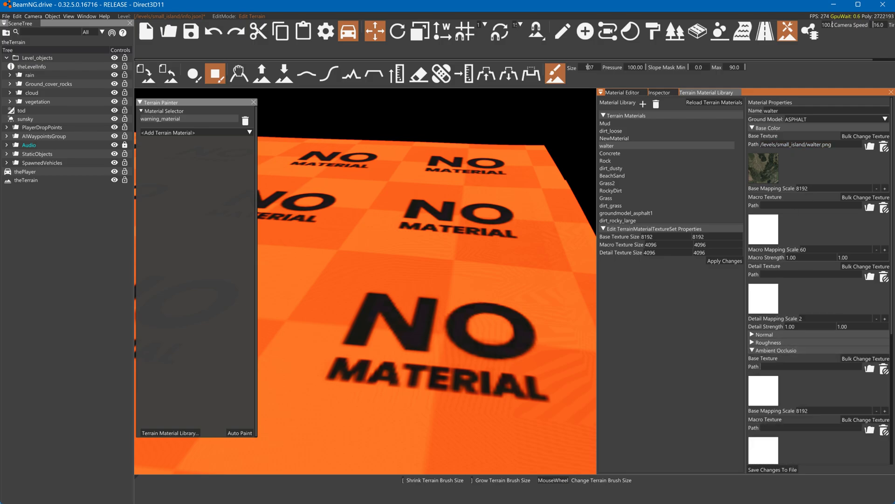
key("ctrl+v")
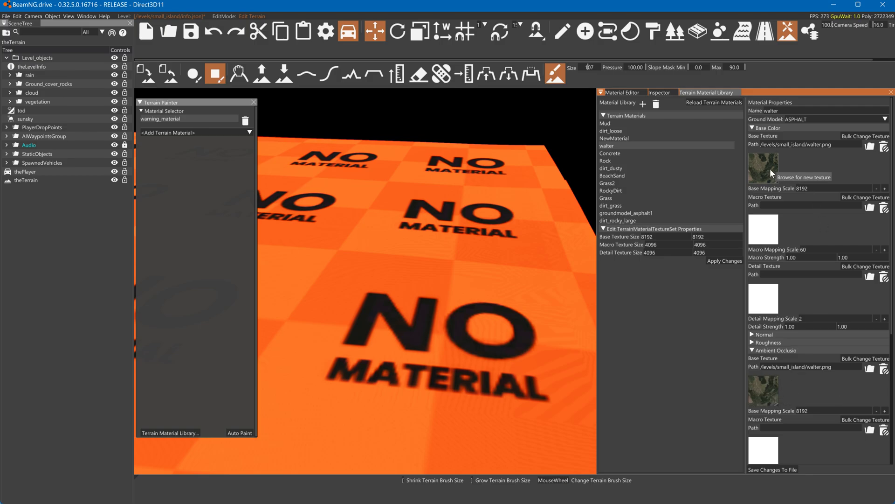
left_click(785, 471)
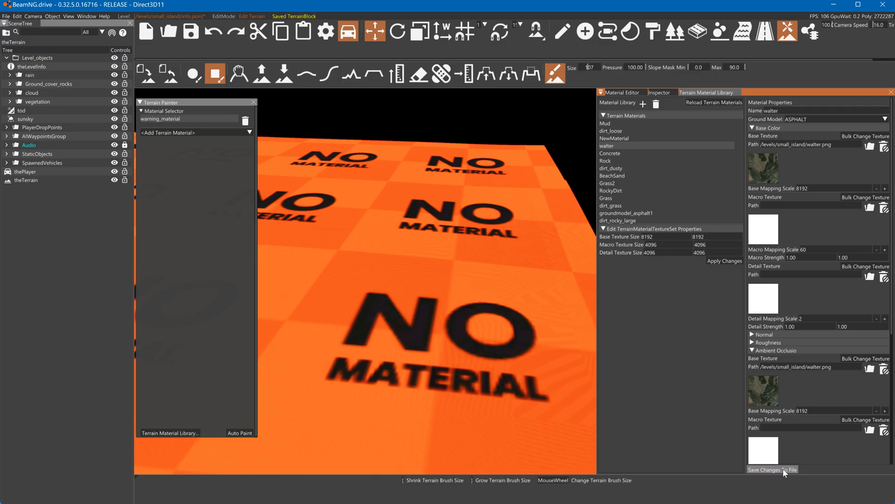
Step: Add the walter material to the terrain in the Terrain Painter and remove warning_material
left_click(165, 131)
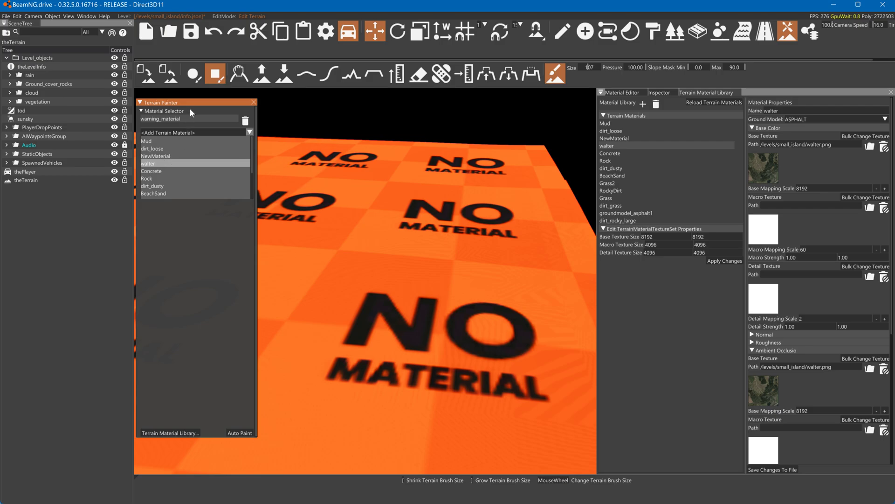
key("Return")
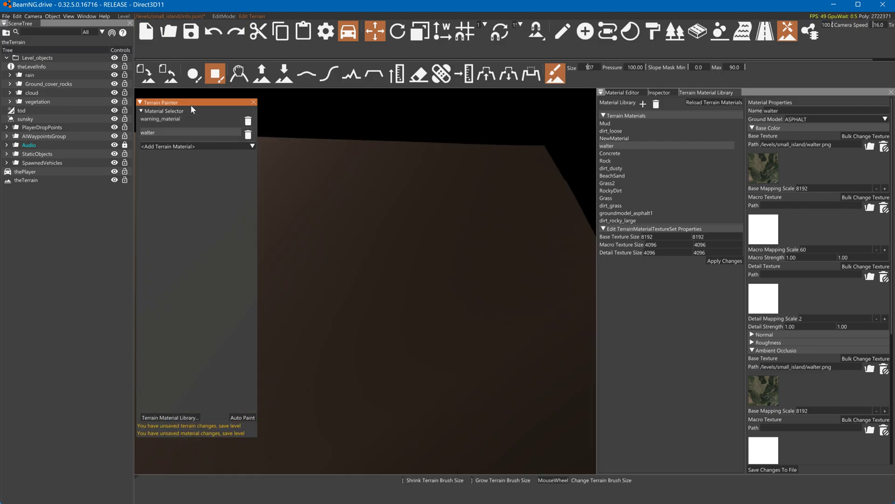
left_click(246, 122)
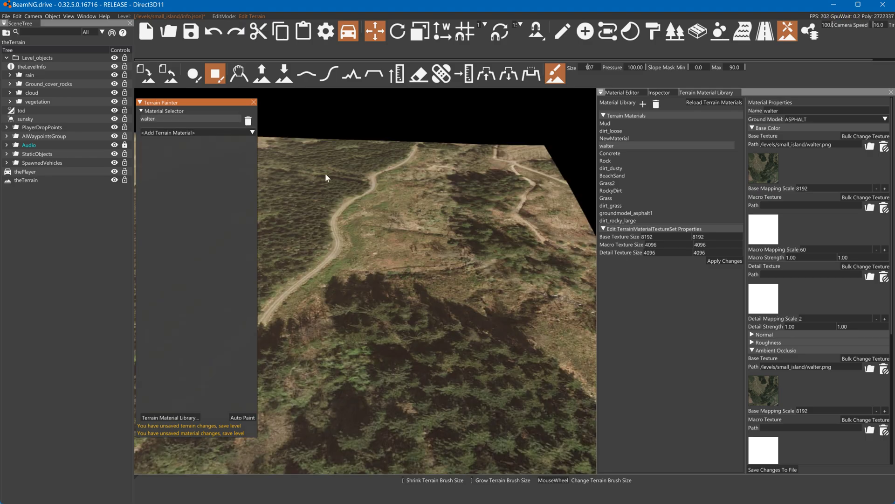
right_click_drag(427, 281, 531, 269)
key("s")
key("w")
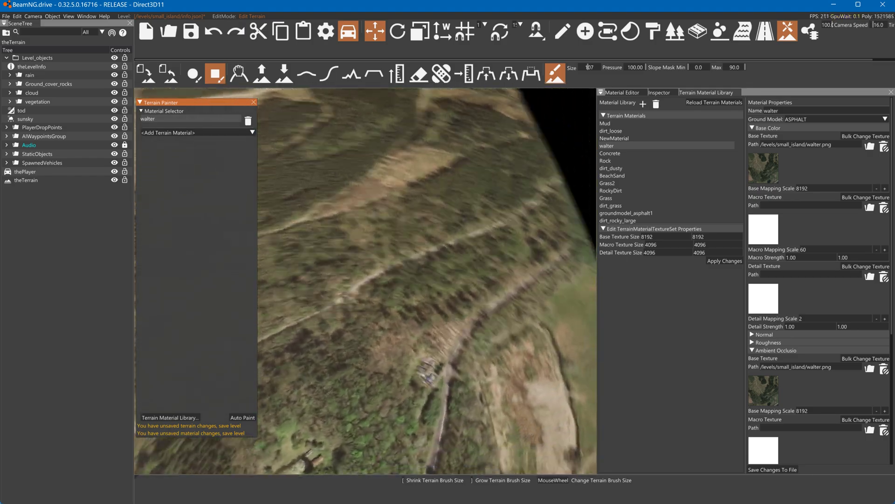
Step: Look over the textured terrain, close the Terrain Painter, and enlarge the viewport by narrowing the docked Terrain Material Library
mouse_move(448, 261)
right_mouse_down()
mouse_move(484, 240)
mouse_move(551, 228)
mouse_move(466, 280)
mouse_move(444, 285)
mouse_move(481, 261)
mouse_move(466, 242)
mouse_move(482, 257)
mouse_move(504, 233)
mouse_move(441, 267)
right_mouse_up()
key("w")
key("w")
key("w")
left_click(254, 103)
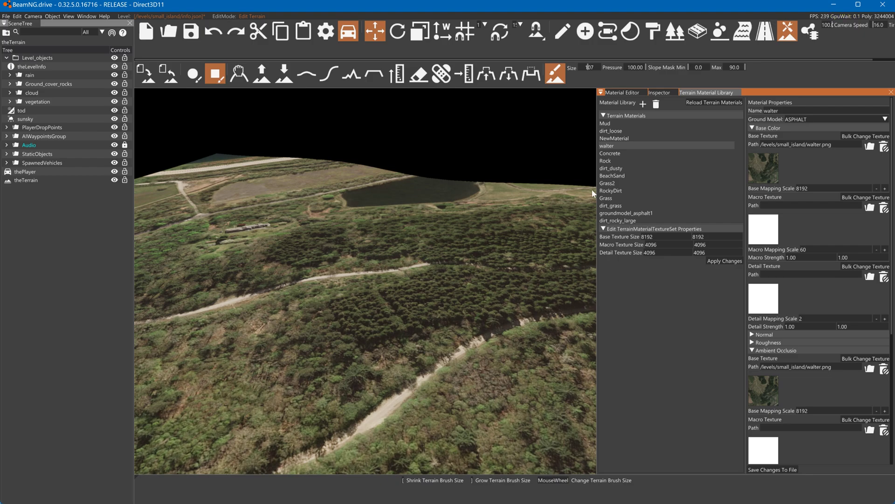
left_click_drag(595, 193, 809, 210)
Step: Switch to Blender, close the separate render result window, and bring the main scene window forward
key("alt+Tab")
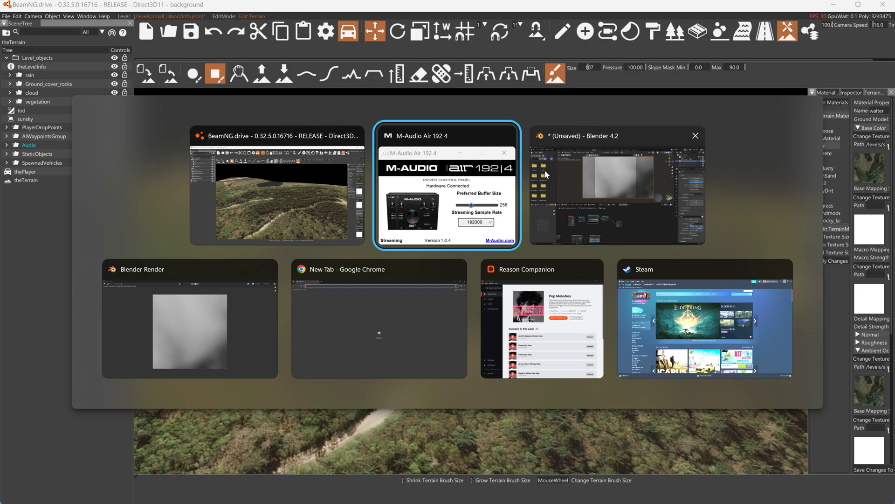
left_click(198, 272)
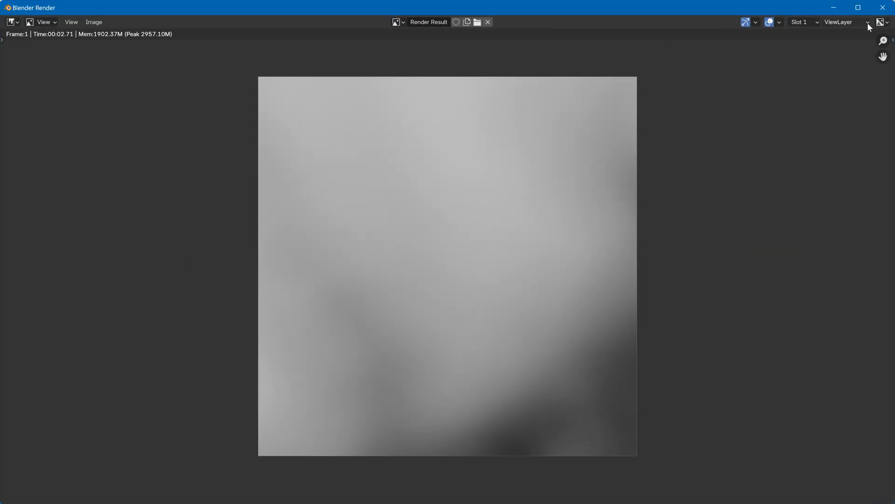
left_click(883, 7)
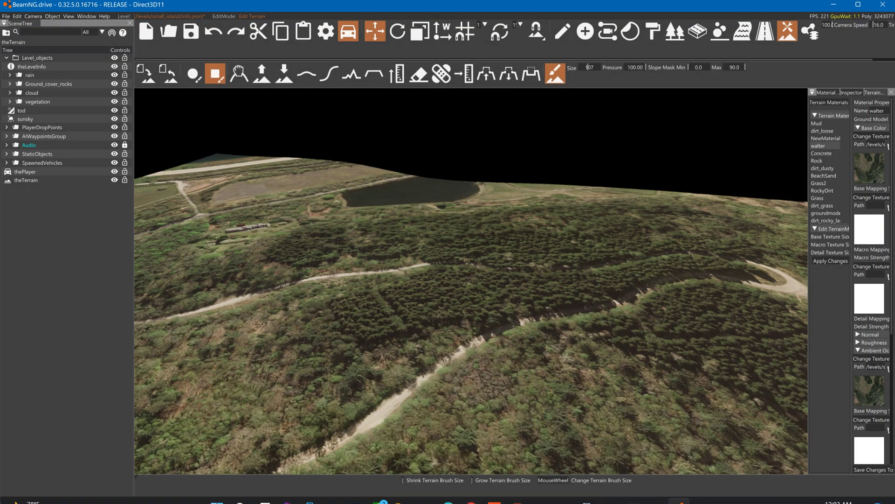
left_click(650, 497)
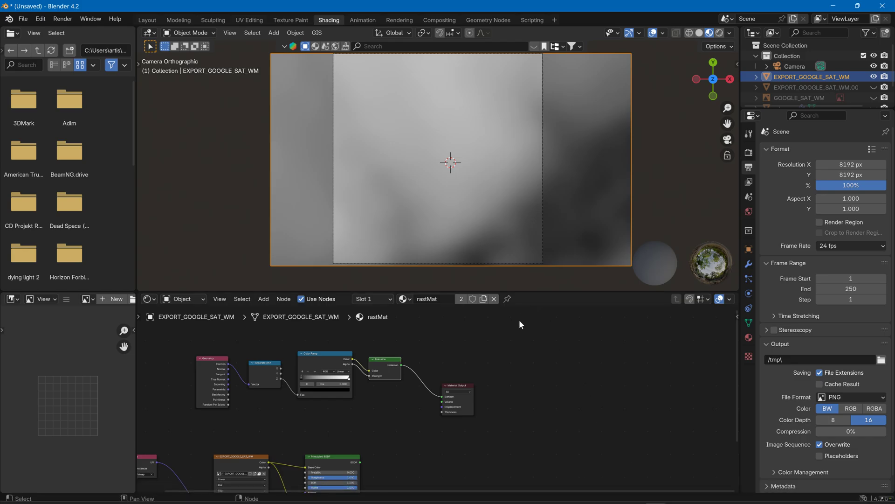
scroll(446, 309, "up", 1)
left_click(404, 298)
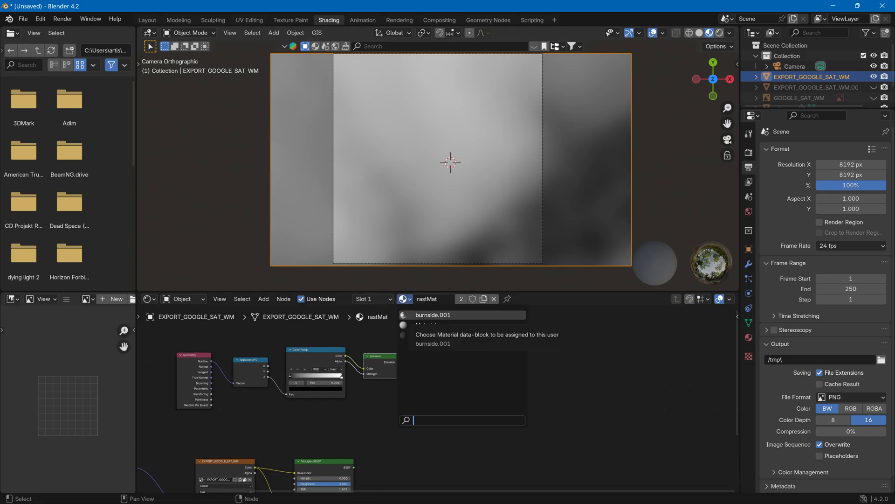
left_click(426, 325)
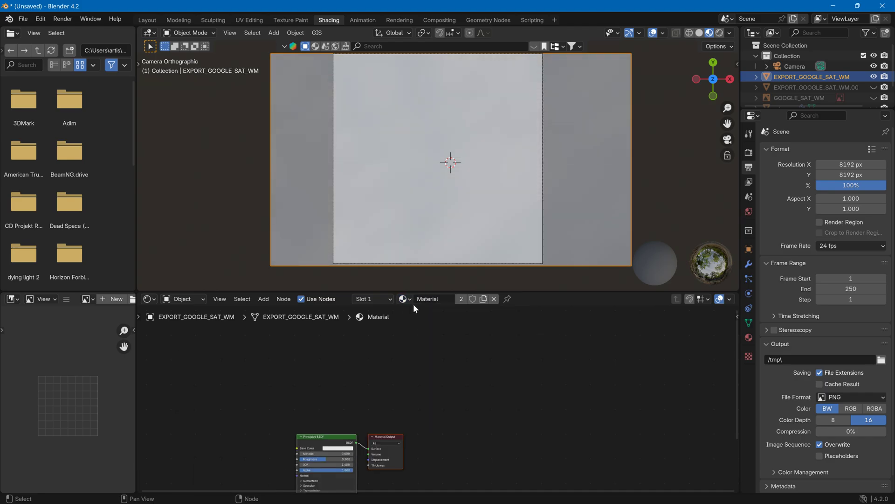
left_click(404, 299)
left_click(418, 335)
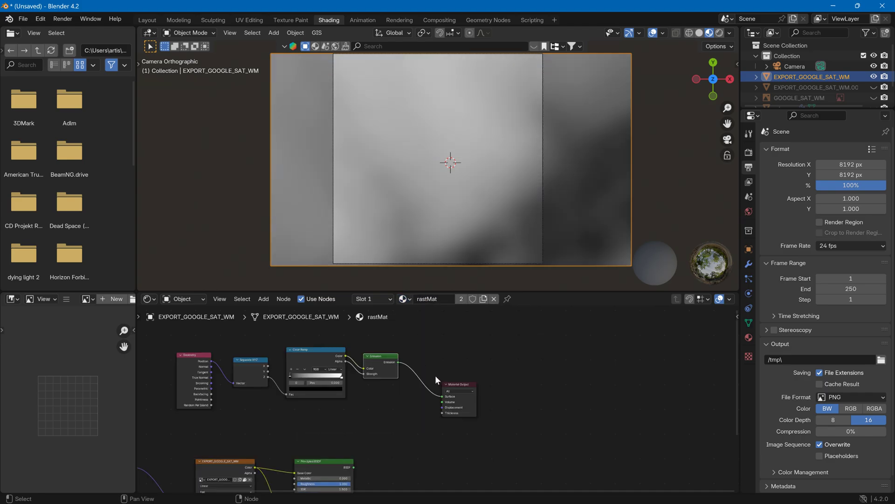
Step: Connect the Principled BSDF to the Material Output surface in rastMat and look at the satellite-textured terrain from the top
left_click_drag(354, 467, 442, 396)
middle_click_drag(477, 239, 480, 174)
scroll(468, 174, "up", 3)
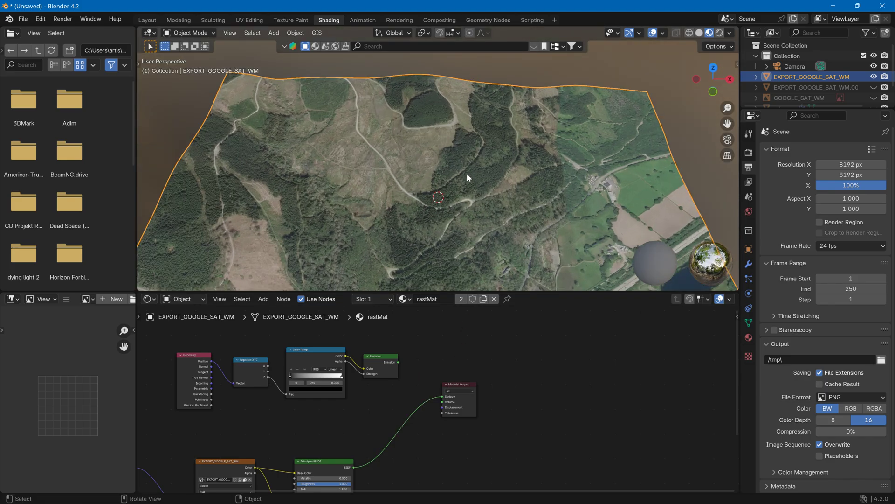
left_click(713, 69)
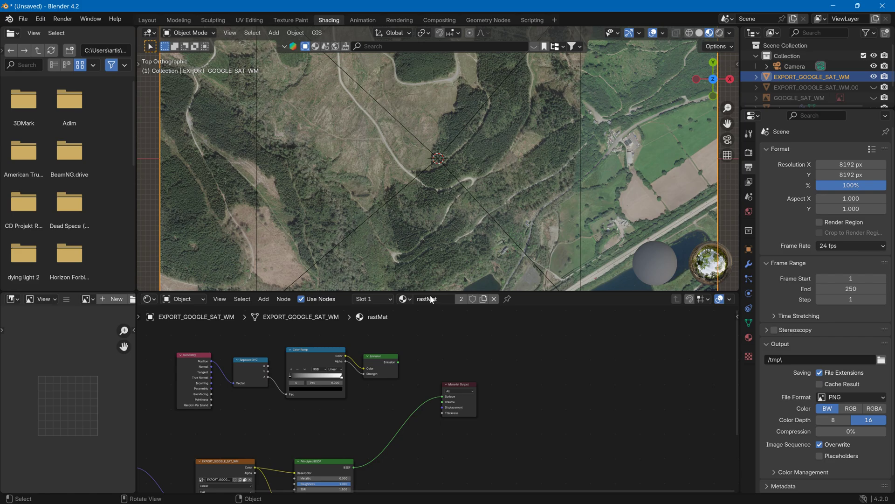
Step: In the Layout workspace, try to import OpenStreetMap building and highway ways with Get OSM
left_click(147, 20)
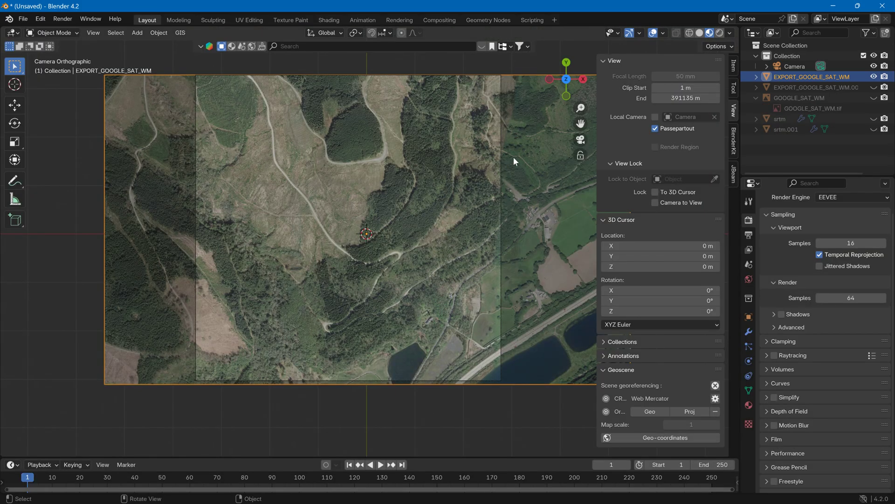
left_click(182, 33)
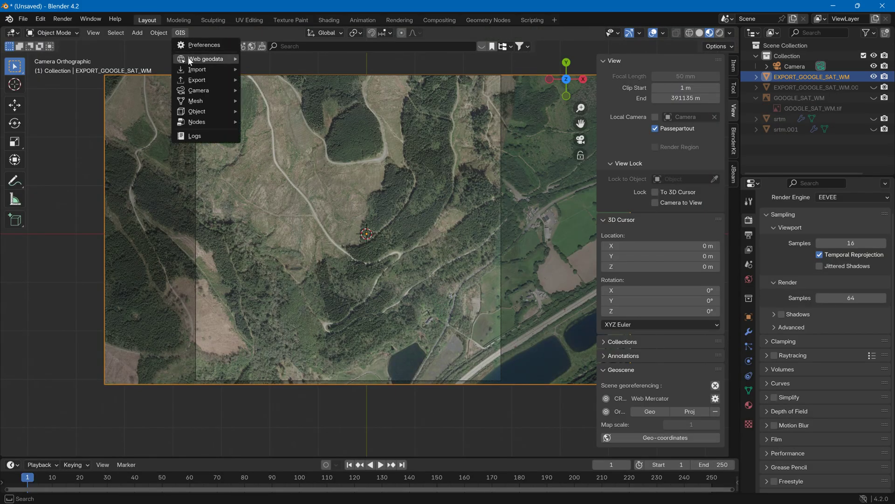
mouse_move(195, 70)
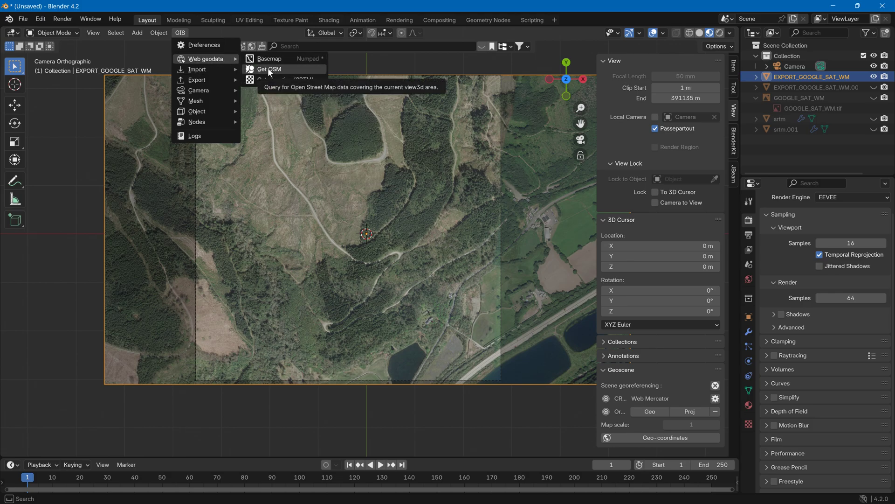
left_click(269, 69)
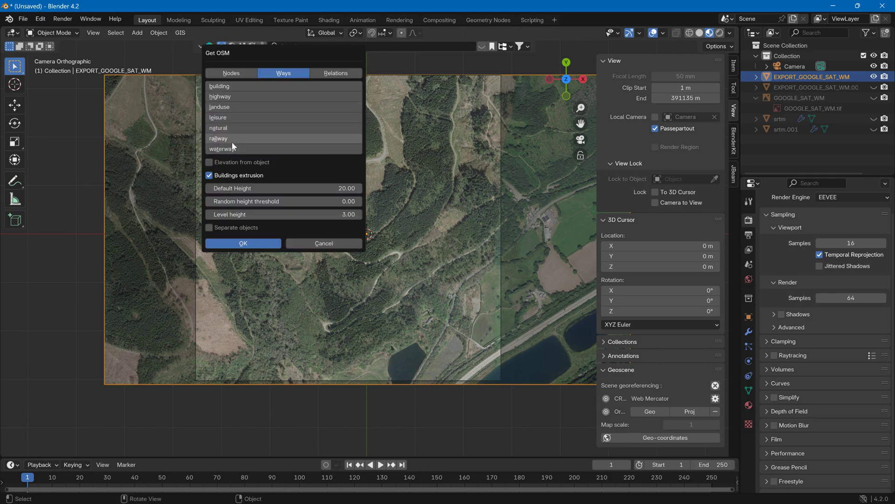
left_click(235, 96)
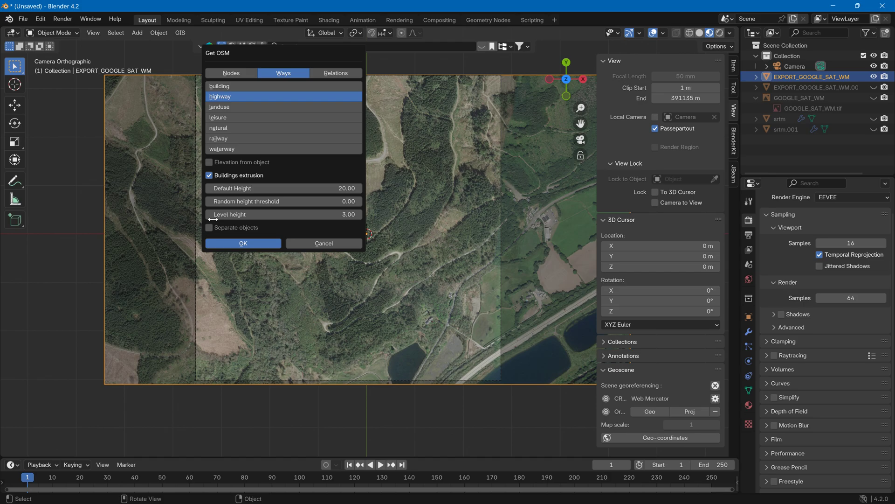
left_click(248, 87)
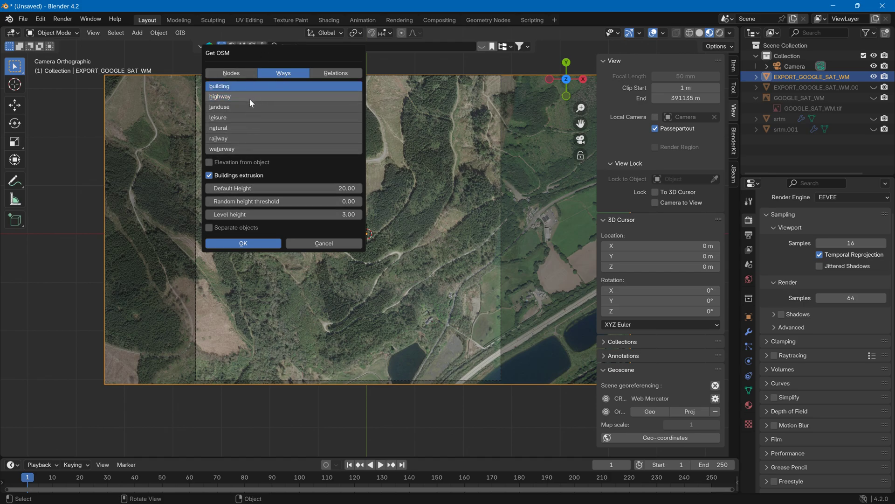
left_click(259, 243)
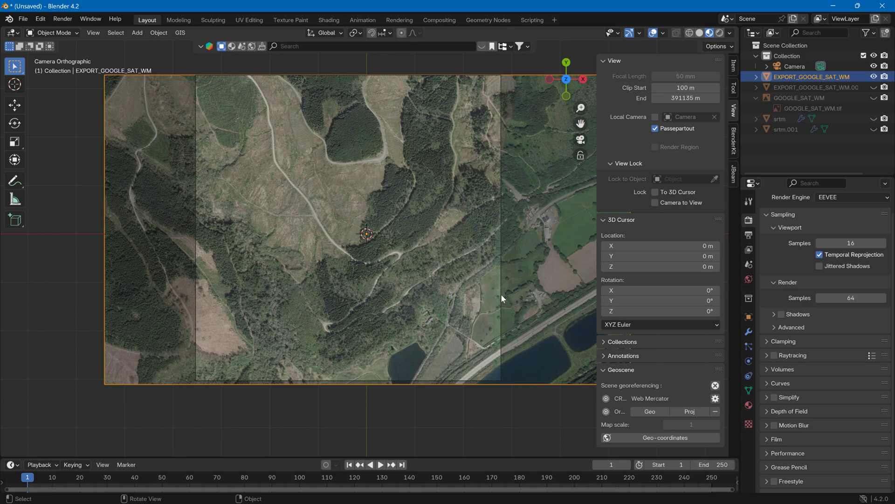
Step: Show the EXPORT_GOOGLE_SAT_WM.001 mesh and hide EXPORT_GOOGLE_SAT_WM
middle_click_drag(500, 297, 465, 307)
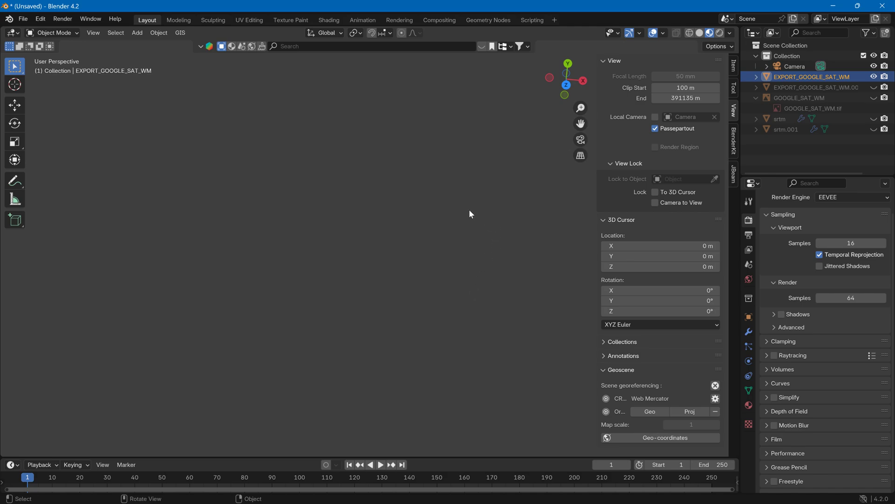
middle_click_drag(470, 214, 466, 145)
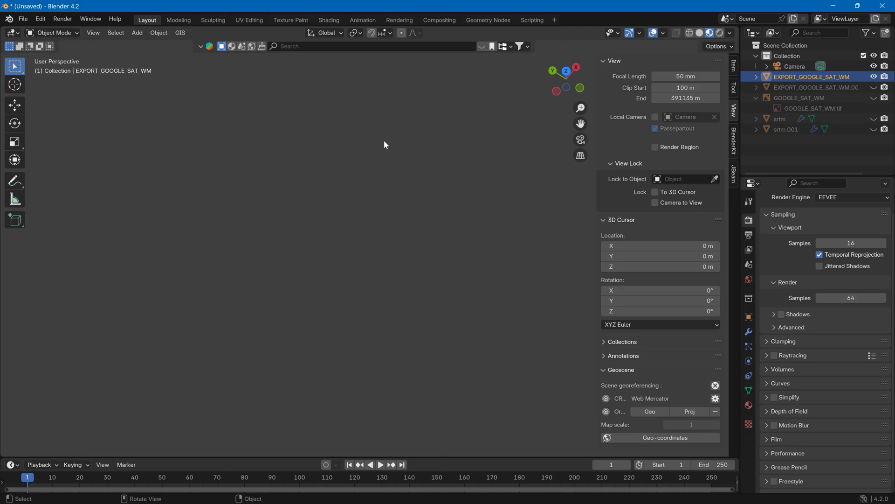
scroll(386, 141, "down", 15)
scroll(386, 141, "down", 4)
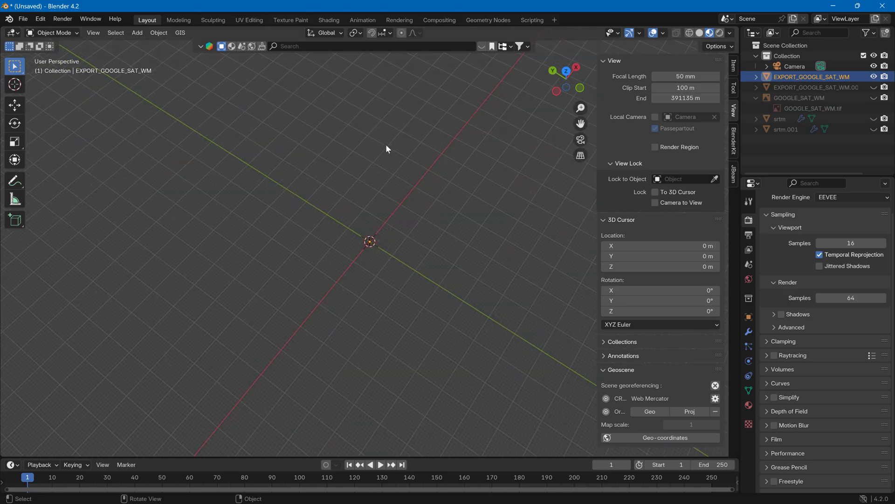
left_click(874, 88)
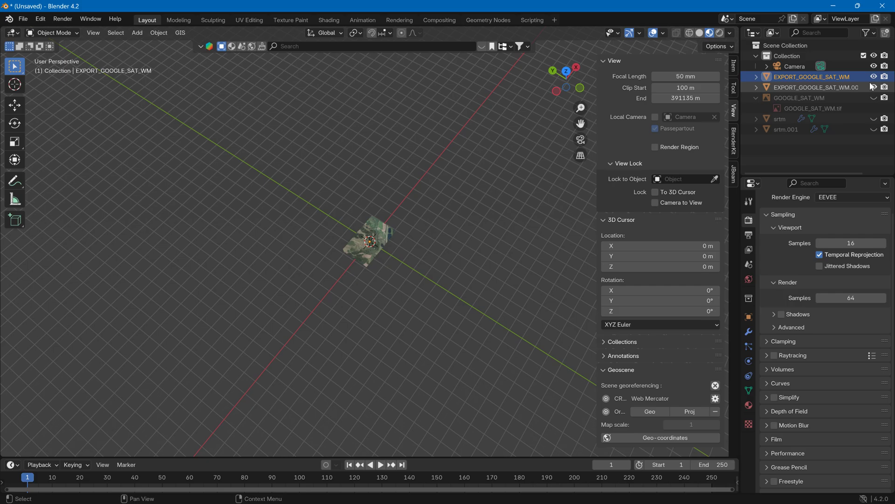
left_click(874, 77)
Step: Select the EXPORT_GOOGLE_SAT_WM.001 terrain and set the viewport to top orthographic view
scroll(483, 175, "up", 8)
middle_click_drag(460, 177, 326, 159)
left_click(289, 163)
left_click(567, 70)
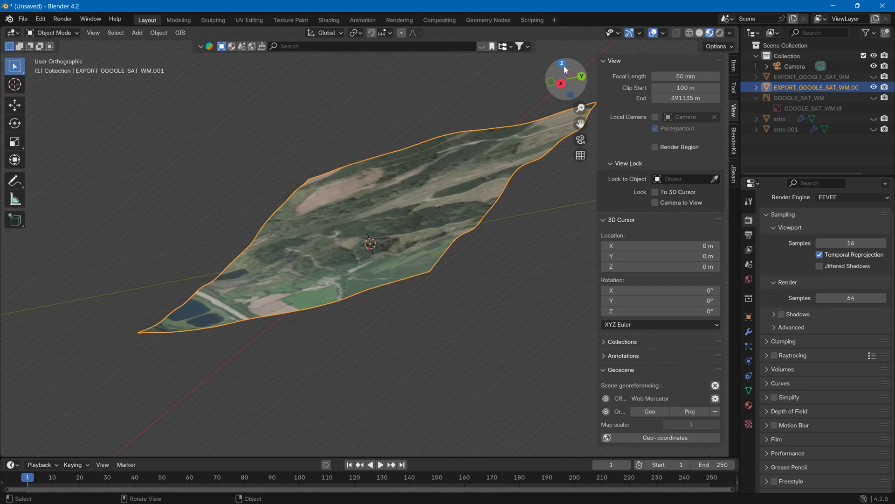
left_click(569, 62)
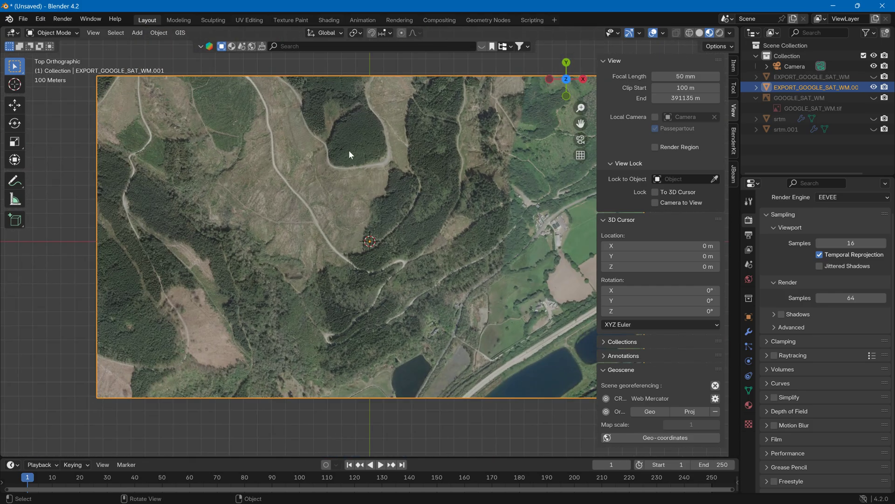
Step: Import the OpenStreetMap building and highway ways for the current top view with Get OSM, keeping buildings extrusion on
left_click(179, 32)
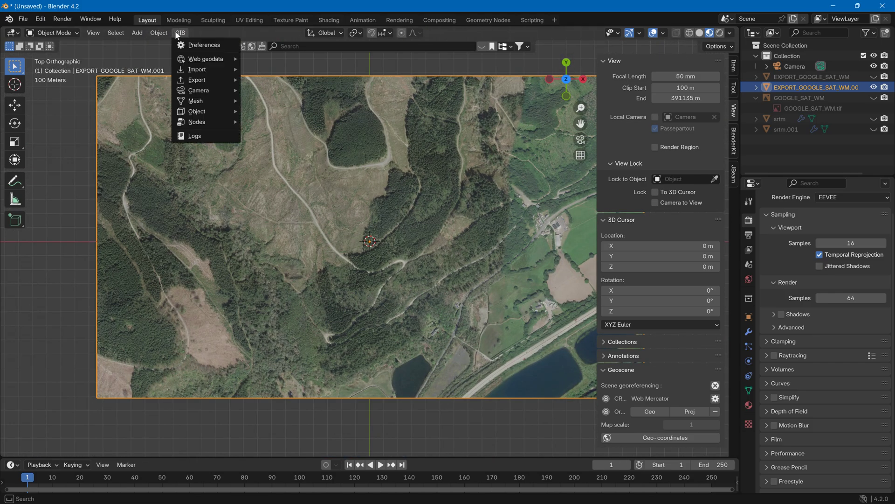
mouse_move(176, 60)
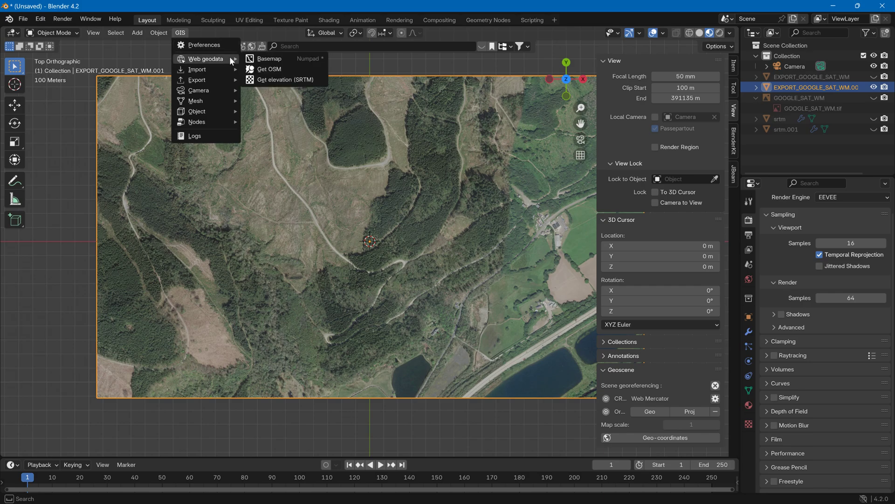
left_click(259, 68)
left_click(232, 242)
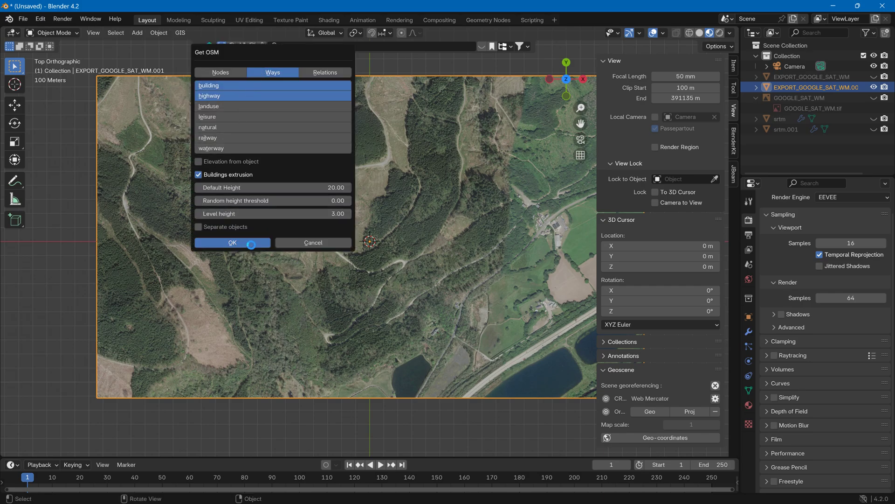
scroll(376, 260, "down", 2)
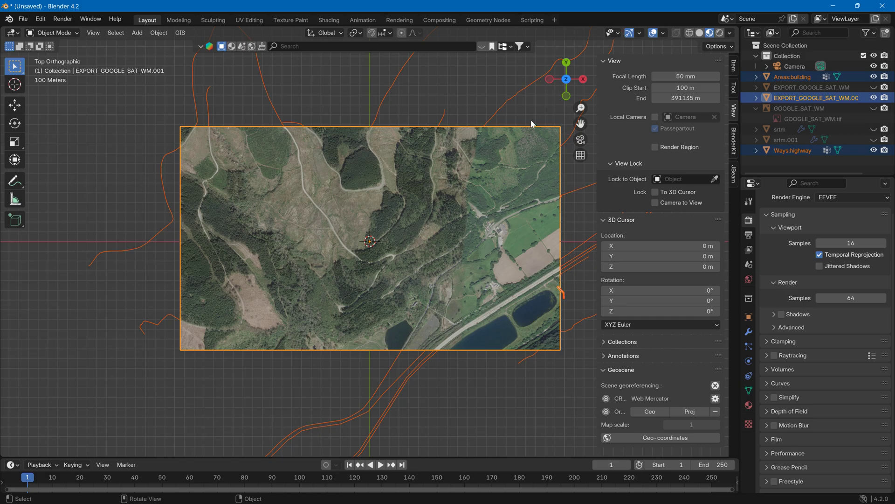
Step: Select the Ways:highway object and apply SRTM elevation to it from the Marine-geo.org GMRT server
left_click(280, 120)
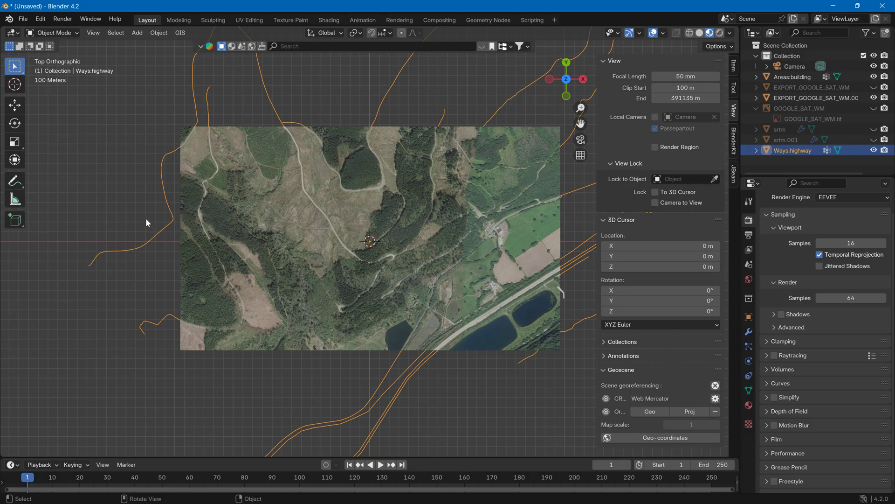
left_click(180, 33)
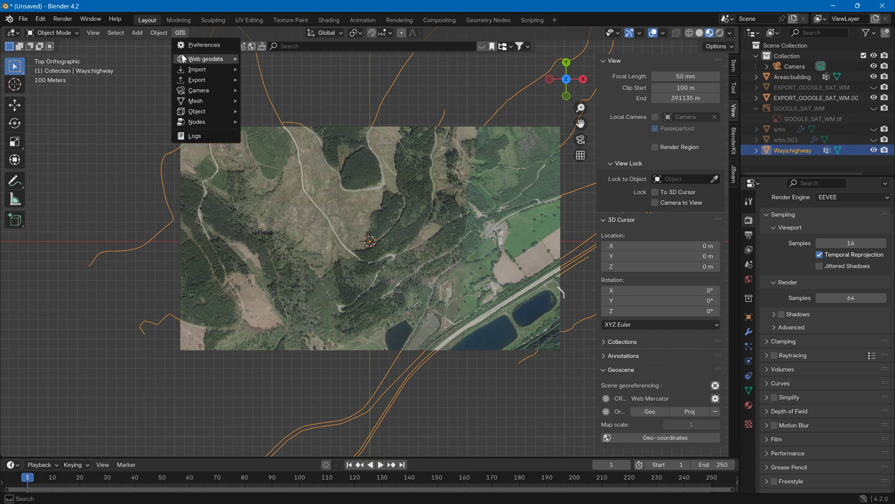
mouse_move(213, 59)
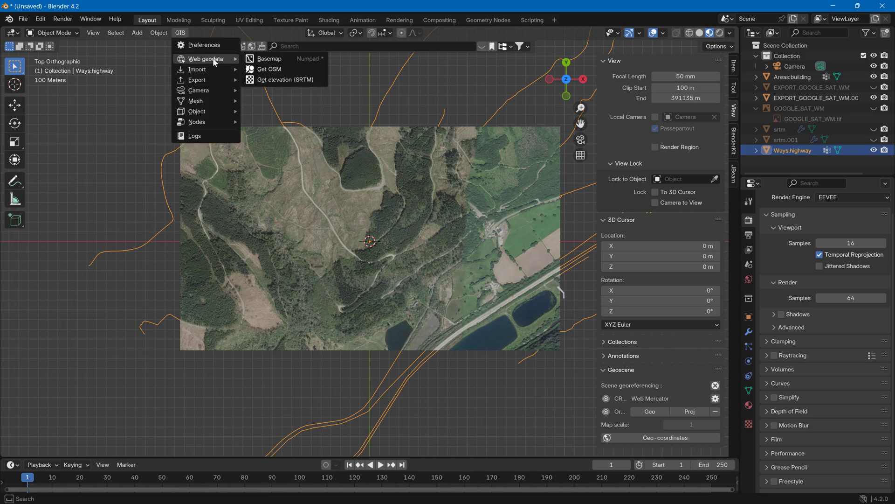
left_click(282, 79)
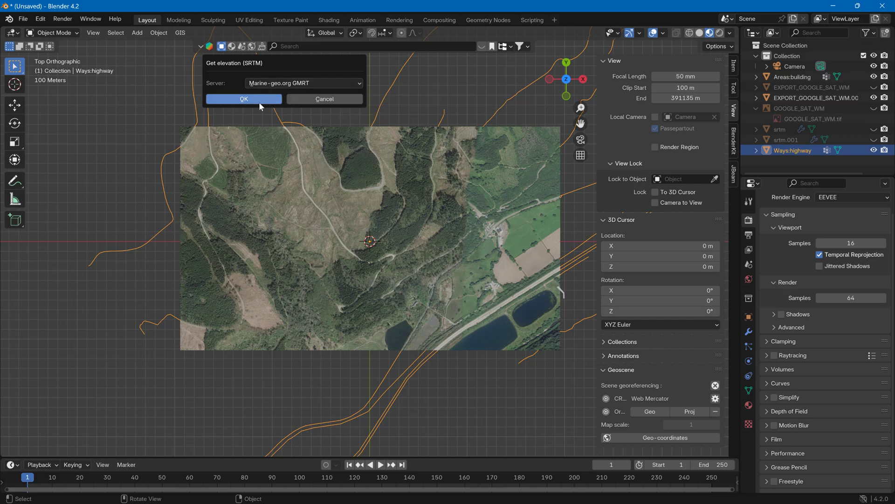
left_click(257, 99)
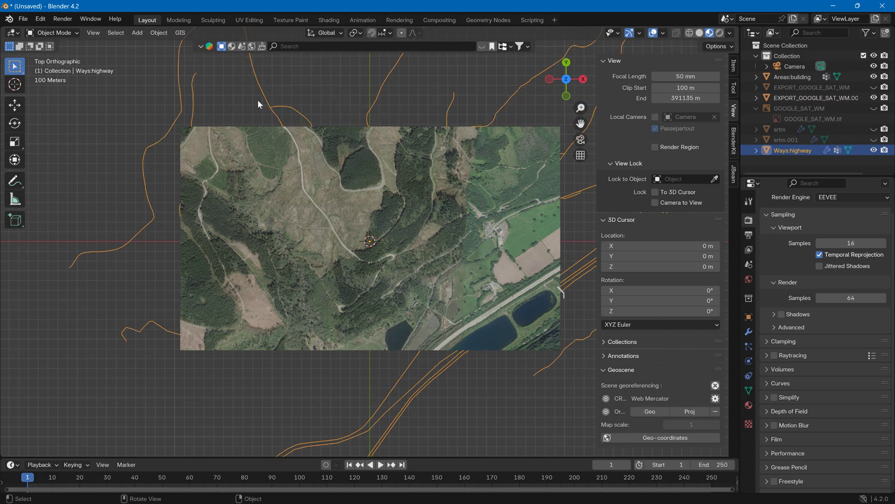
Step: Inspect the height of the highway lines relative to the terrain and open the modifiers of Ways:highway
middle_click_drag(257, 99, 390, 447)
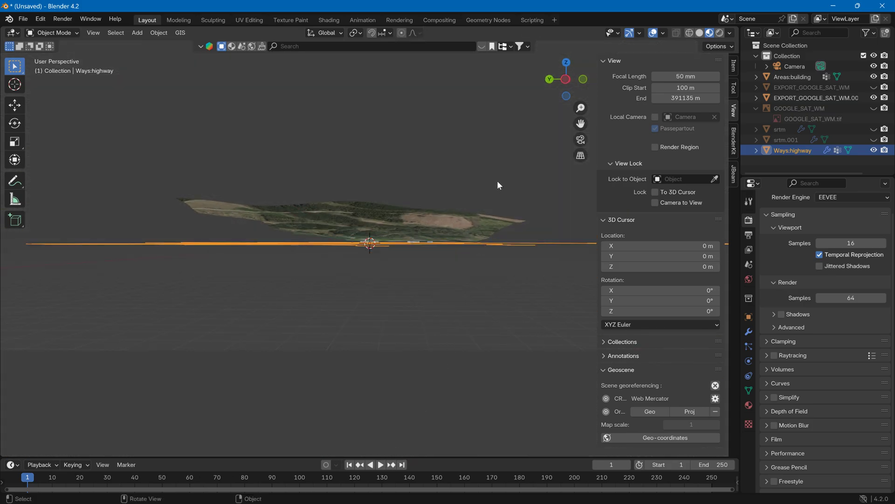
left_click(567, 79)
middle_click_drag(456, 150, 345, 214)
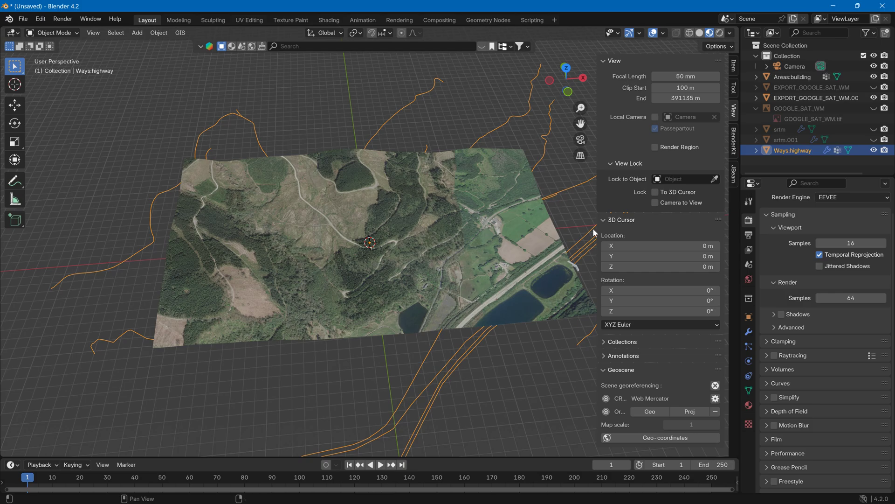
left_click(751, 333)
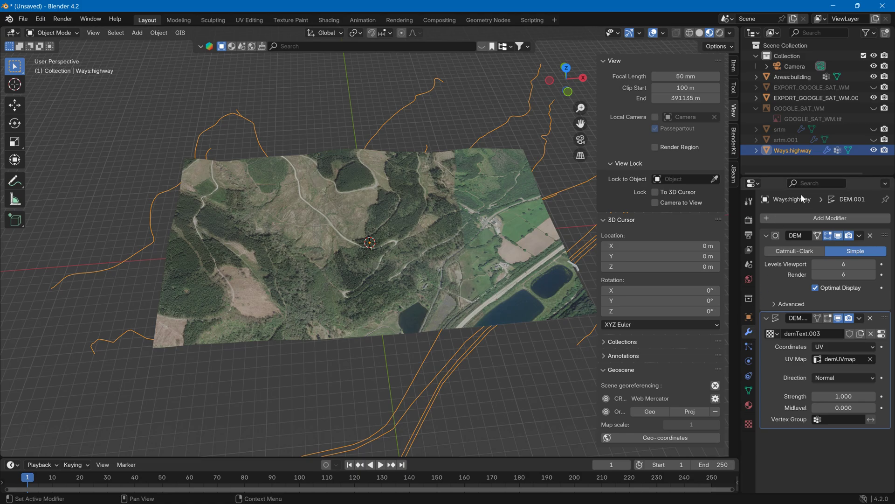
Step: Add a Shrinkwrap modifier to Ways:highway and target it at the visible satellite-textured terrain
left_click(810, 218)
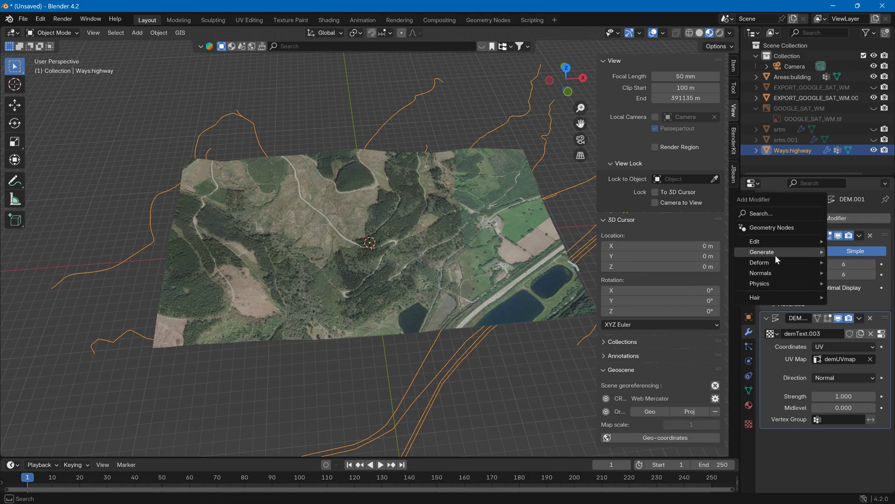
mouse_move(774, 254)
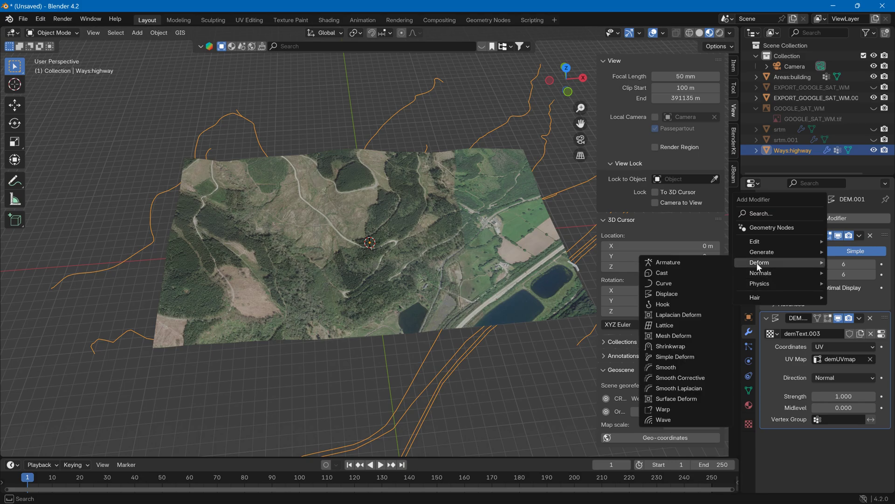
left_click(666, 347)
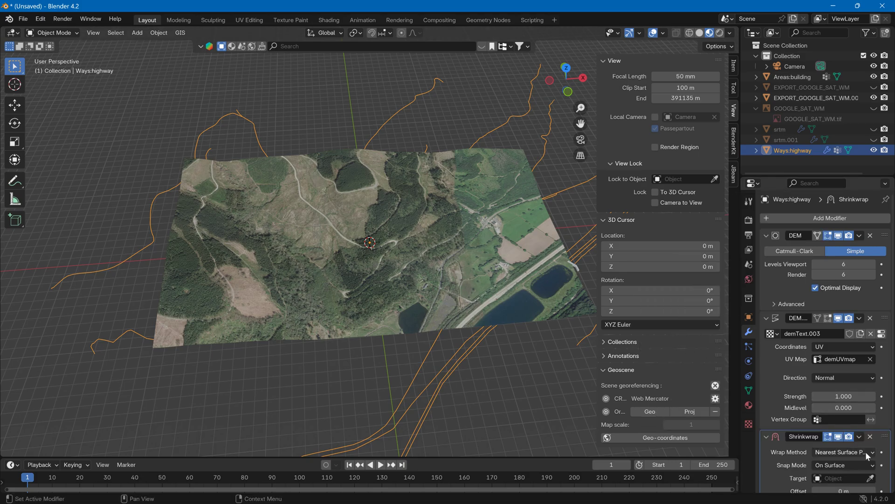
left_click(871, 478)
left_click(542, 259)
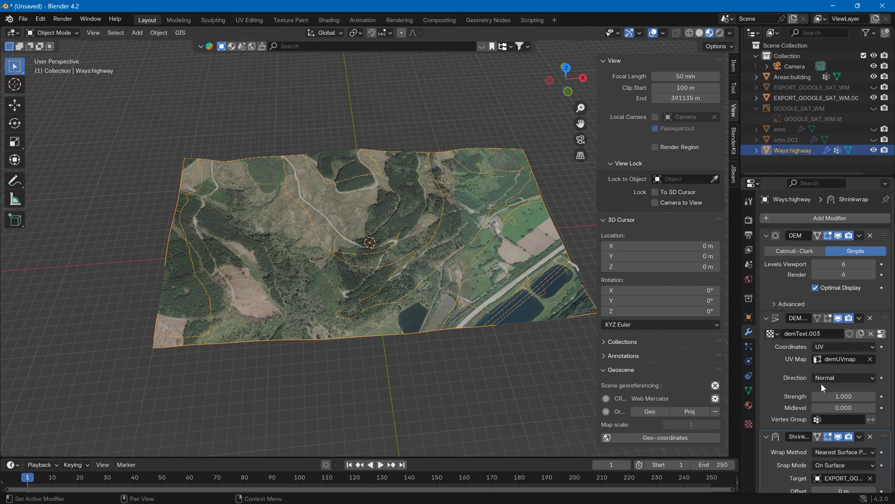
Step: Set the Shrinkwrap wrap method to Project with both the Negative and Positive directions enabled
left_click(835, 453)
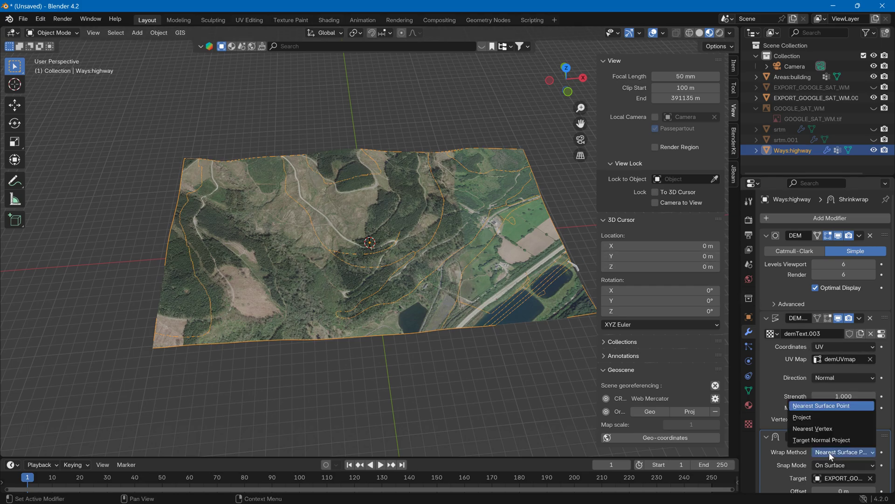
left_click(812, 416)
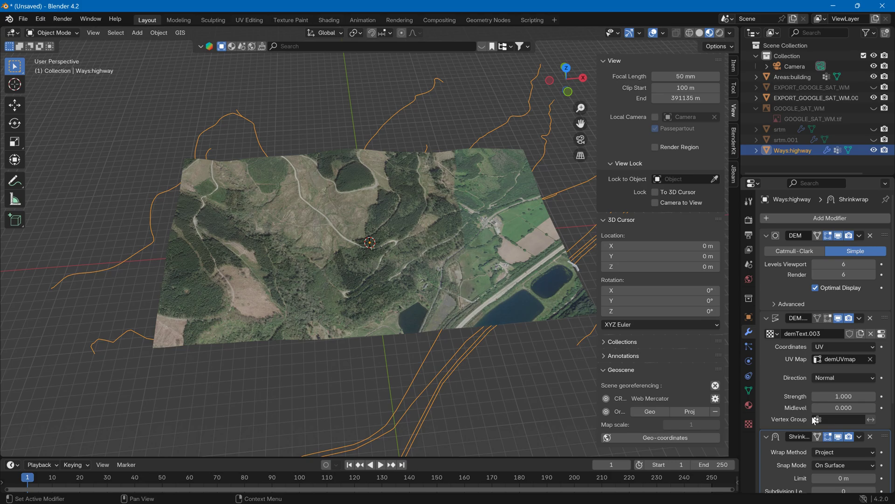
scroll(822, 447, "down", 3)
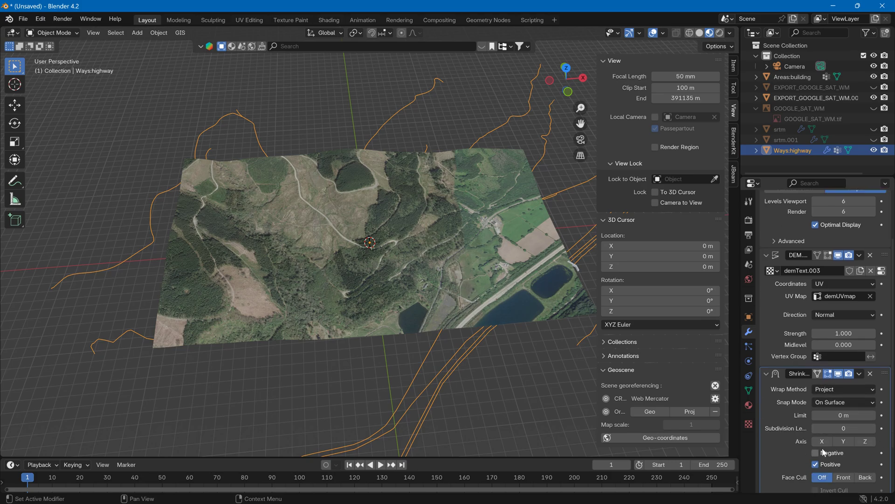
left_click(823, 452)
left_click(820, 464)
left_click(818, 464)
Step: Try raising the highway lines about 312 m along the Z axis above the terrain
key("g")
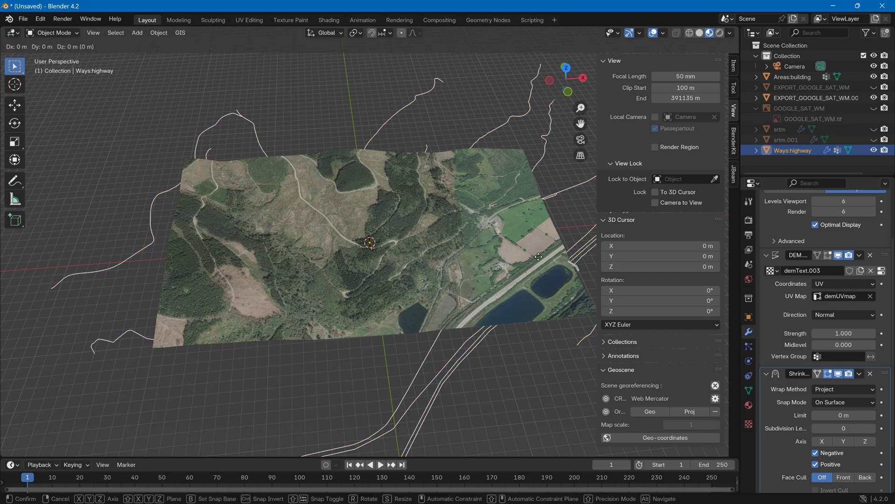
key("z")
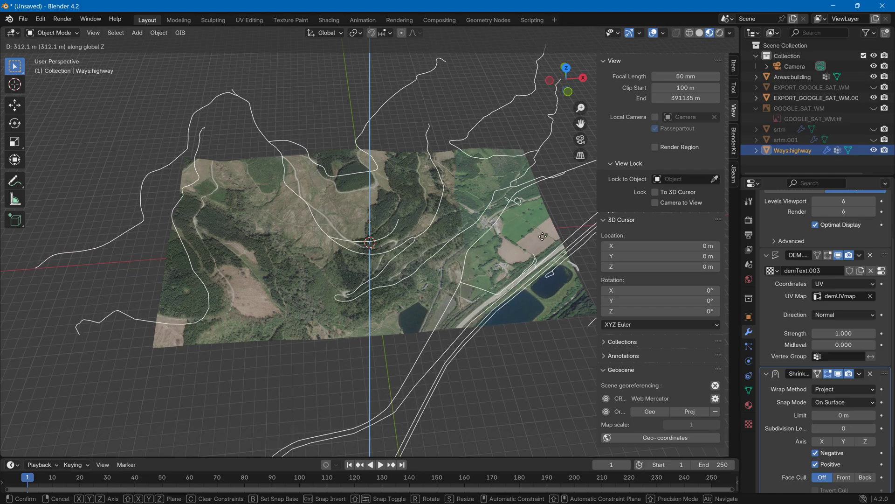
left_click(541, 235)
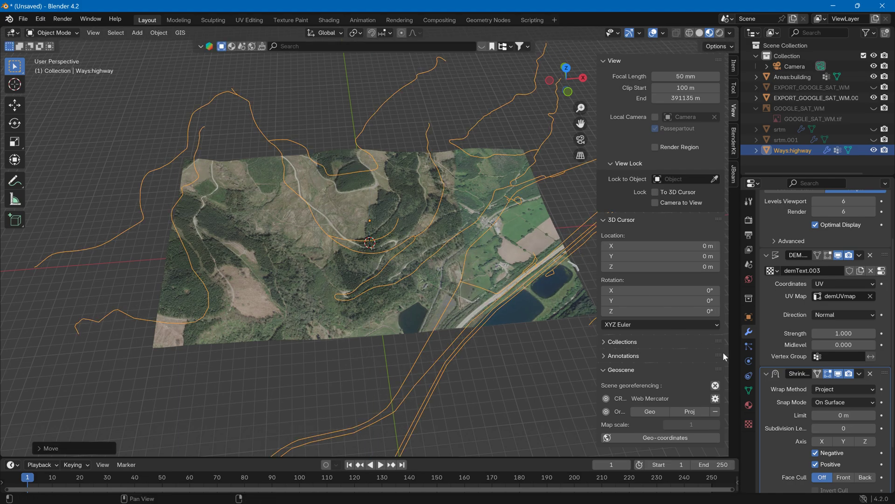
middle_click_drag(546, 312, 527, 354)
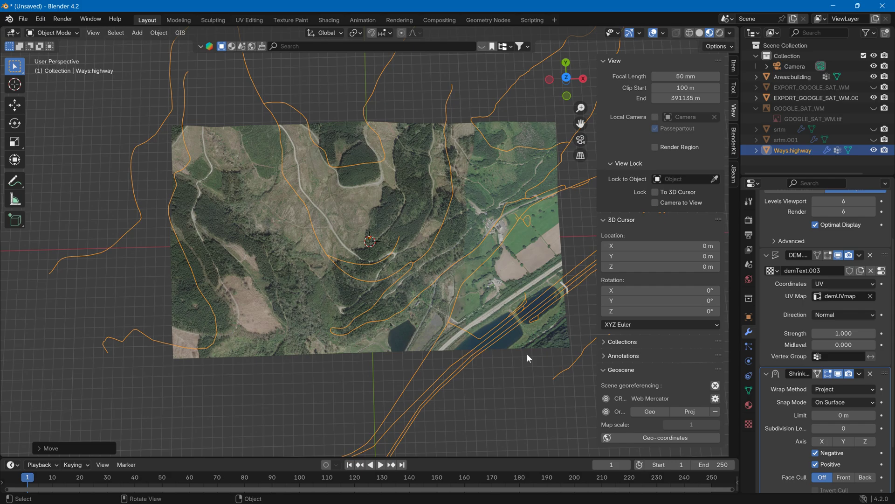
Step: Try to adjust the highway lines' height further and shift them over the terrain's roads
key("g")
key("z")
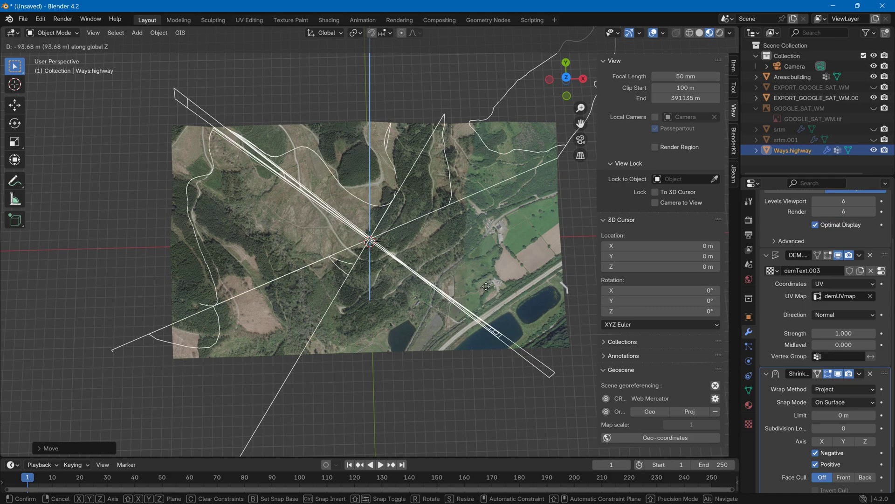
left_click(489, 283)
key("g")
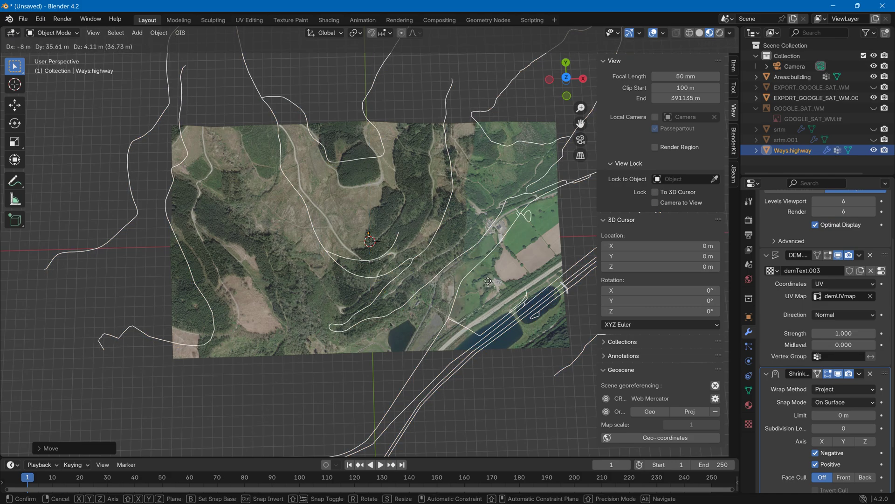
left_click(497, 267)
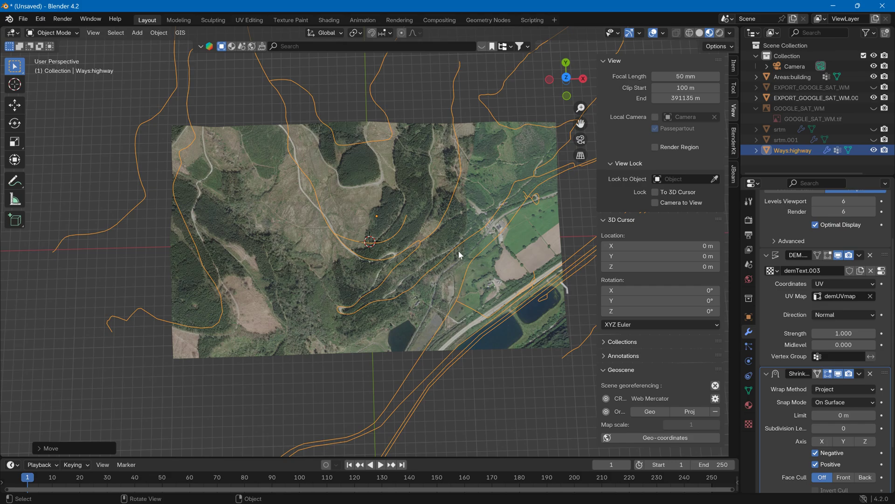
Step: Try scaling the highway lines to about 0.84 and moving them to match the terrain's tracks
key("s")
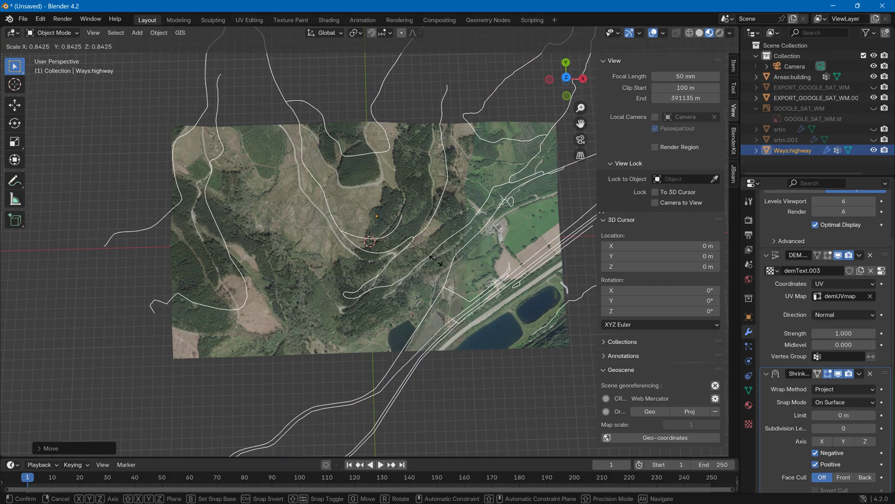
left_click(434, 261)
key("g")
right_click(425, 274)
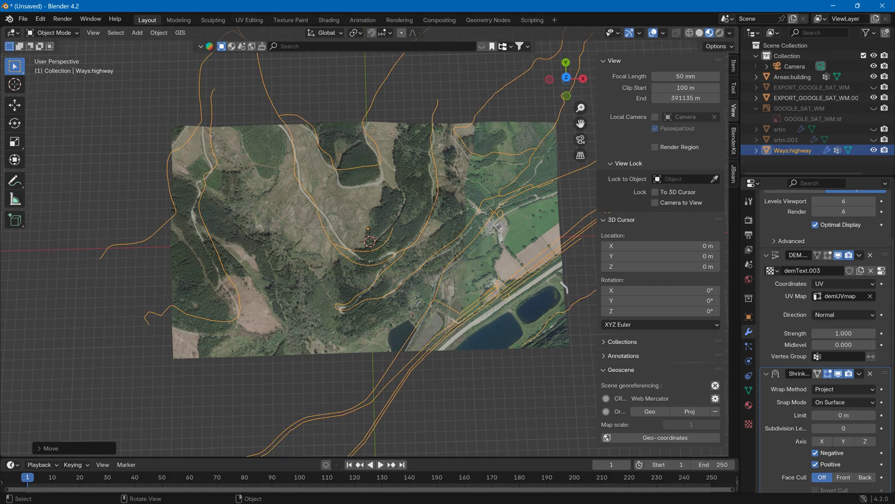
key("g")
right_click(430, 265)
key("g")
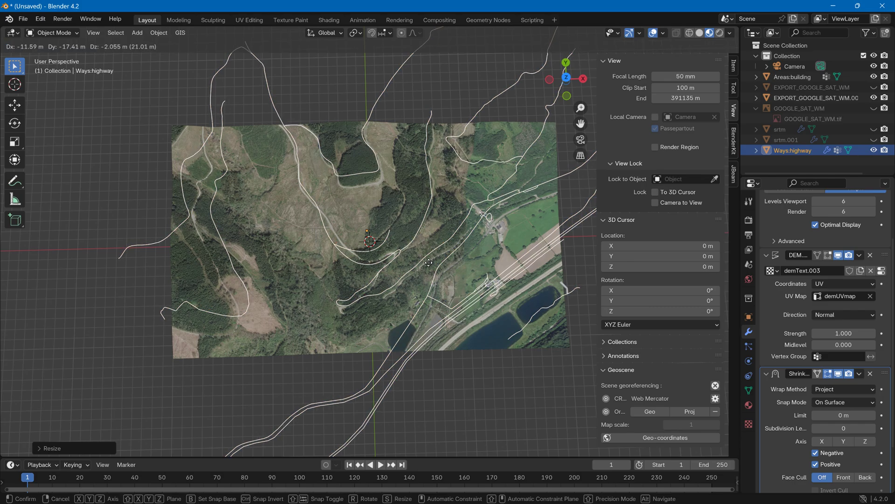
left_click(434, 260)
Step: Fine-tune the highway lines' scale, rotation and position against the terrain, finishing with a rotation of about 6°
key("s")
left_click(432, 262)
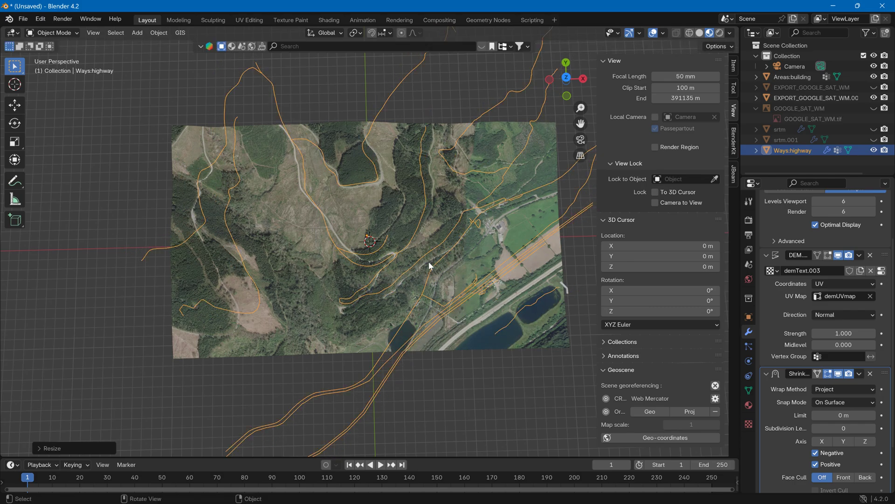
key("r")
left_click(432, 264)
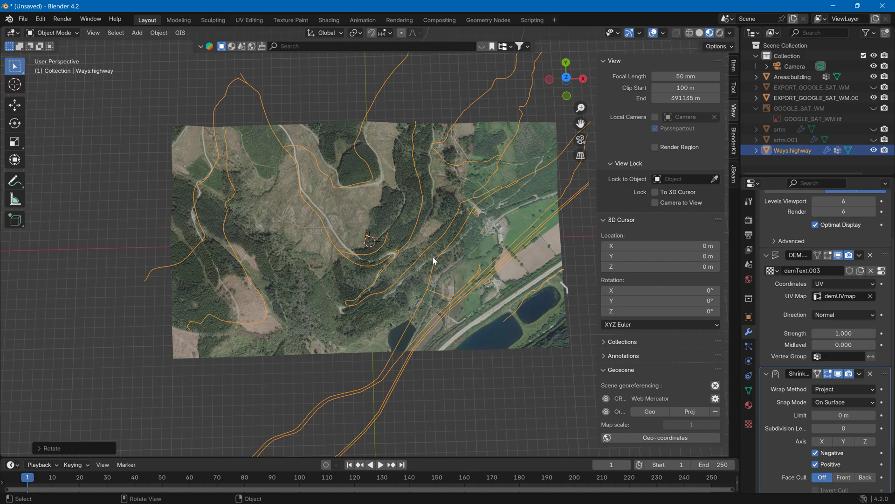
key("g")
left_click(432, 267)
key("r")
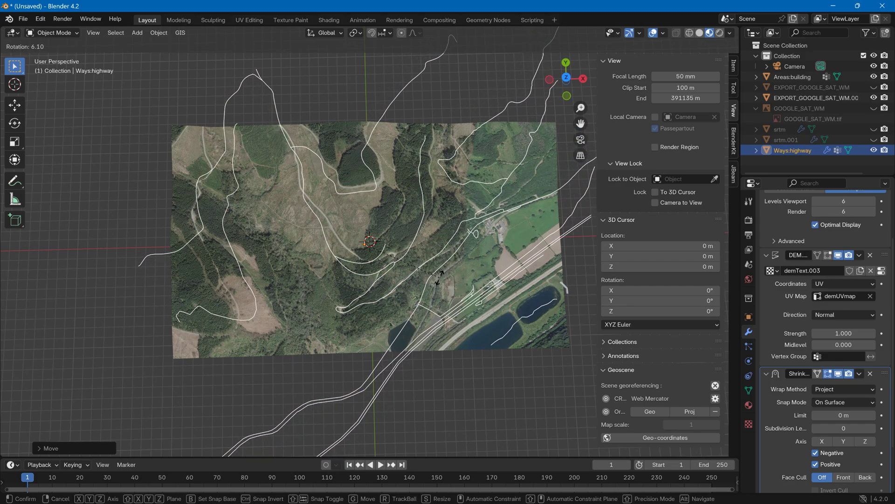
left_click(439, 278)
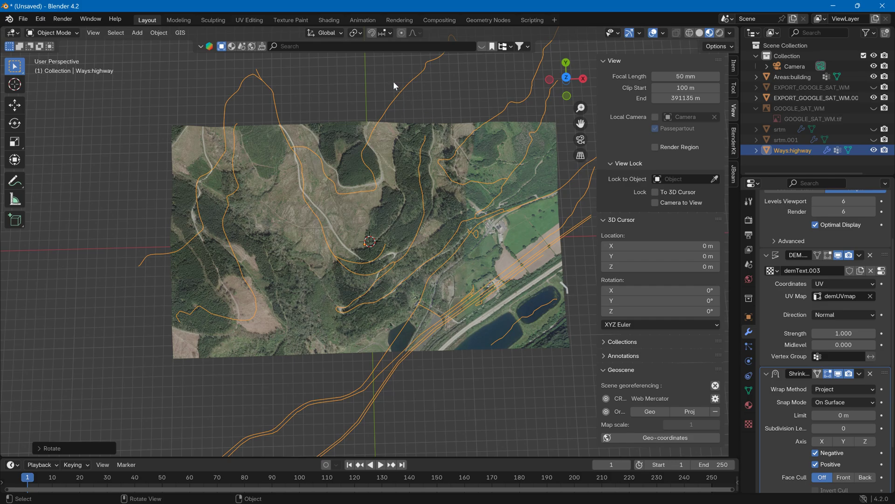
Step: Compare the Ways:highway lines with the terrain's outline and surface from a low side angle
left_click(383, 122)
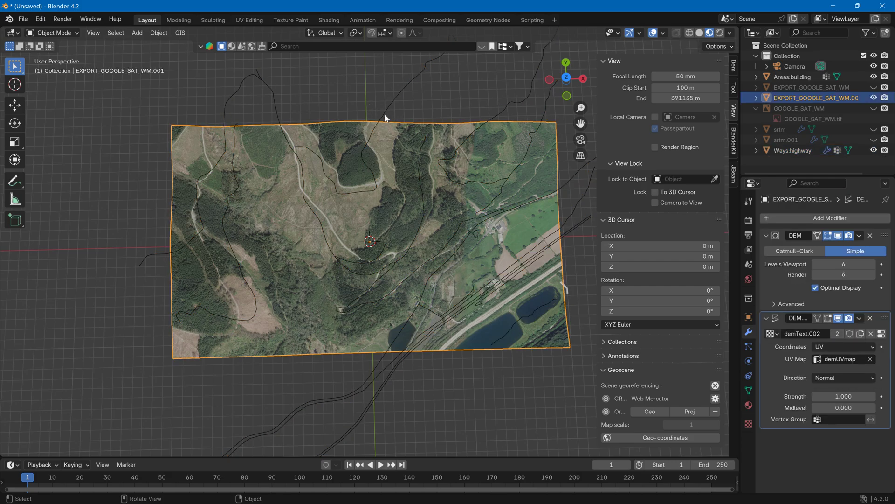
left_click(385, 118)
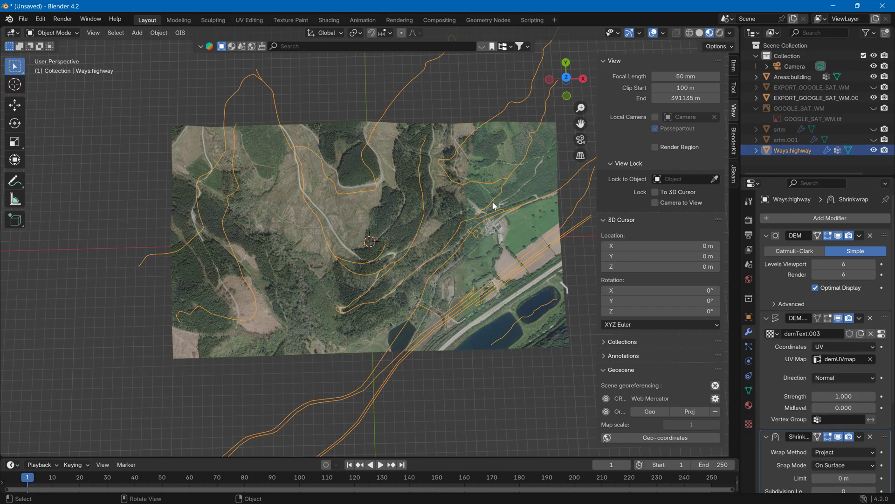
middle_click_drag(465, 205, 541, 101)
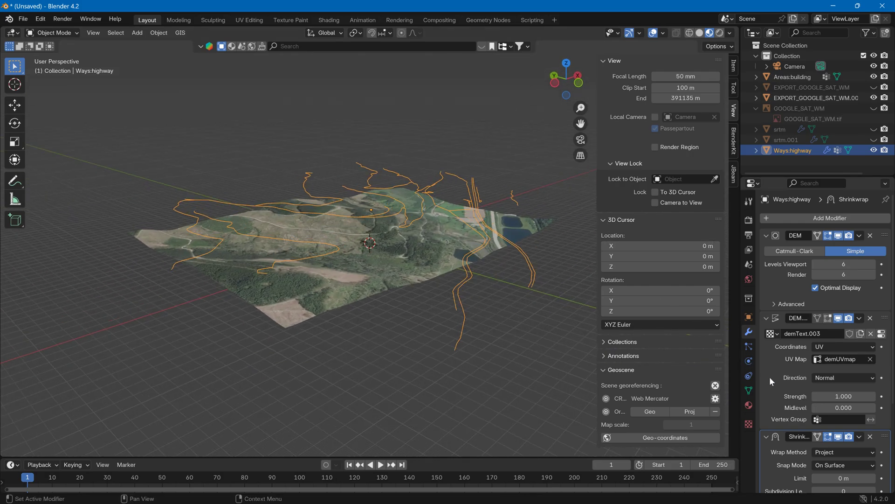
Step: Disable the Shrinkwrap's Negative and Positive directions and try the Nearest Vertex wrap method on the highway lines
scroll(798, 386, "down", 4)
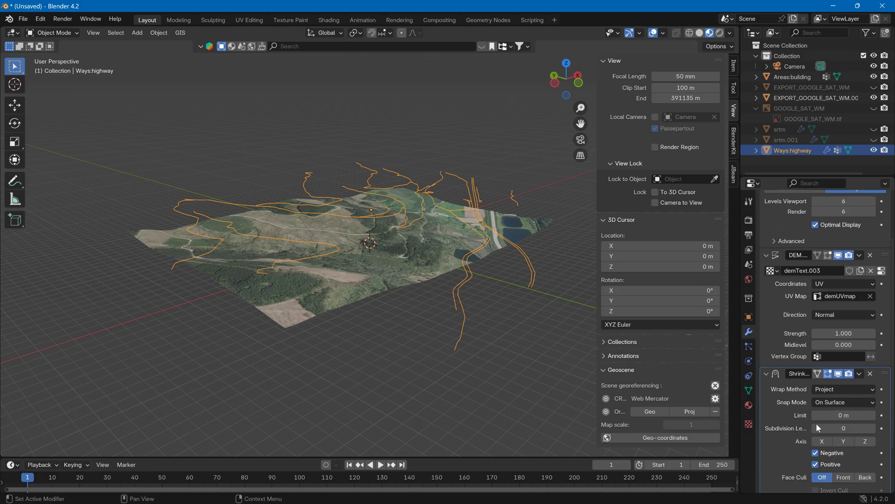
left_click(816, 453)
left_click(840, 389)
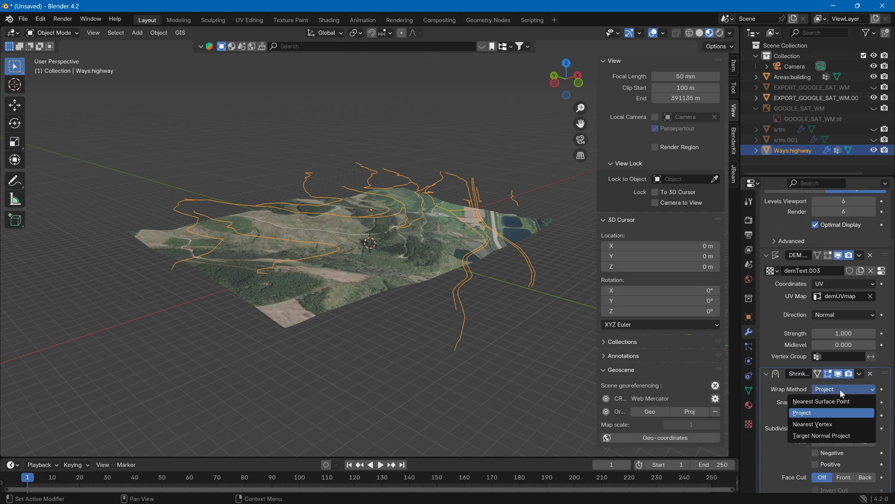
left_click(829, 426)
middle_click_drag(535, 281, 458, 337)
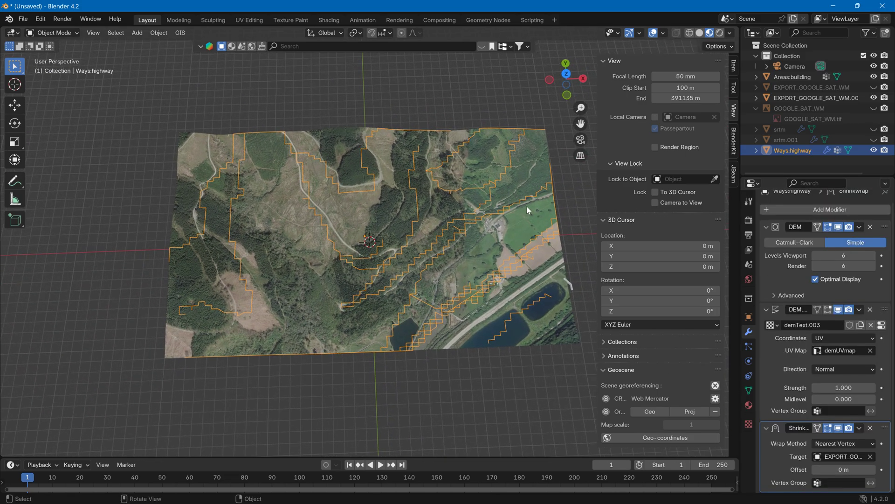
Step: Delete the Ways:highway object from the scene
left_click(538, 194)
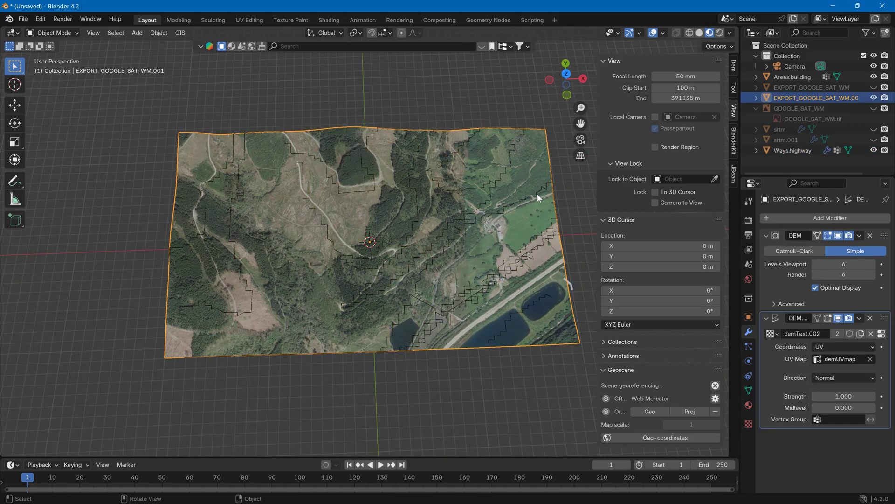
left_click(464, 229)
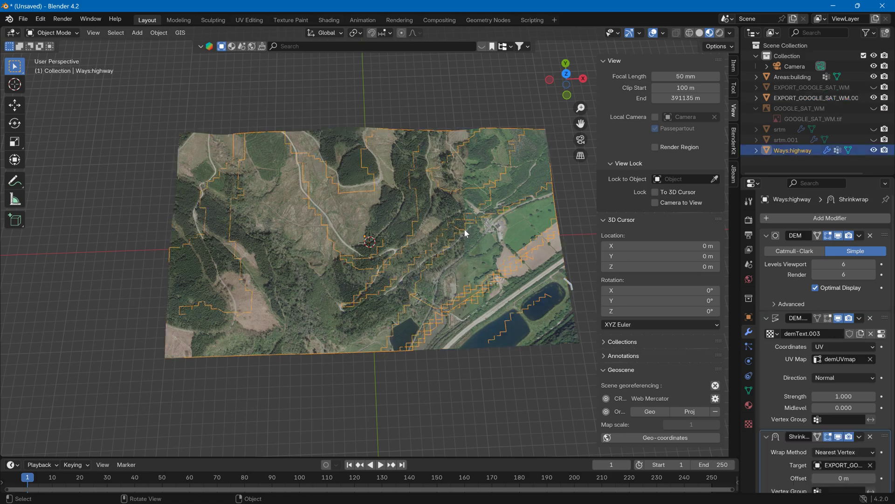
key("Delete")
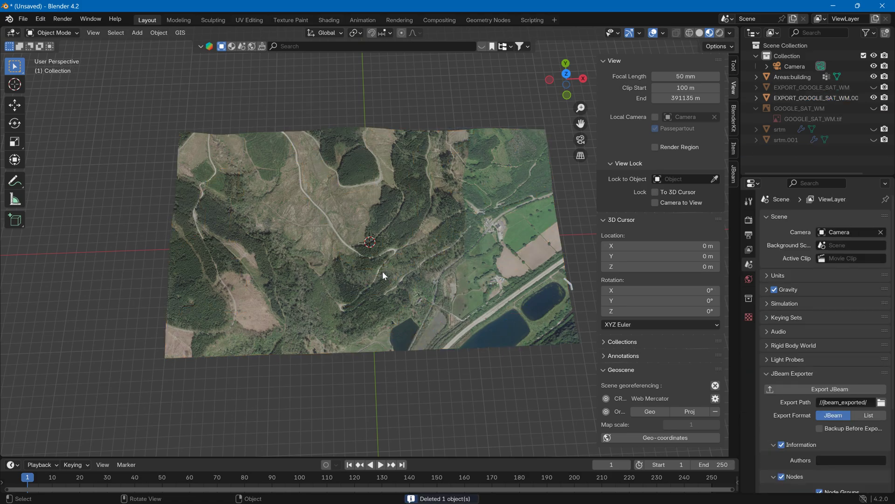
Step: Inspect the terrain's tracks up close and select the EXPORT_GOOGLE_SAT_WM.001 terrain
middle_click_drag(383, 274, 475, 273)
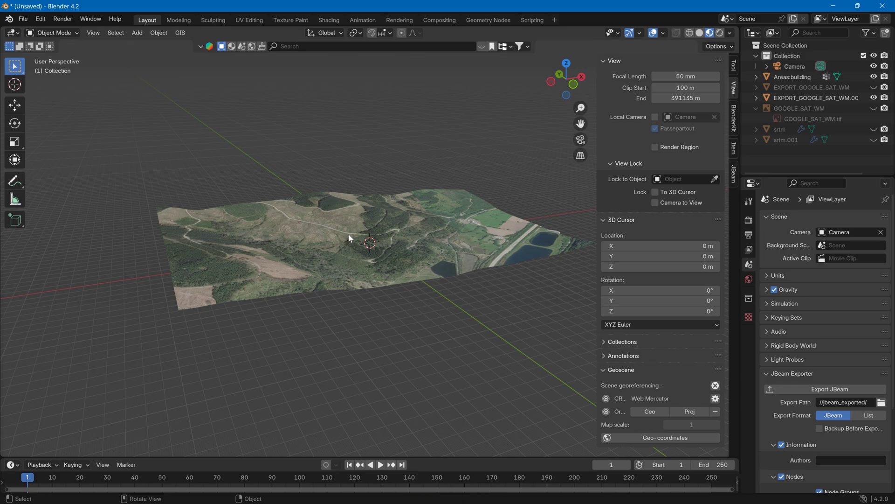
scroll(351, 236, "up", 2)
scroll(387, 235, "up", 2)
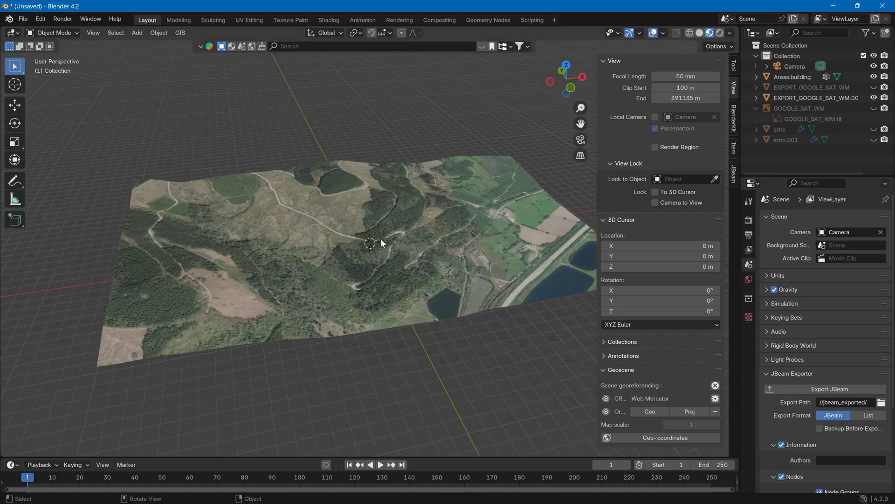
scroll(380, 239, "up", 2)
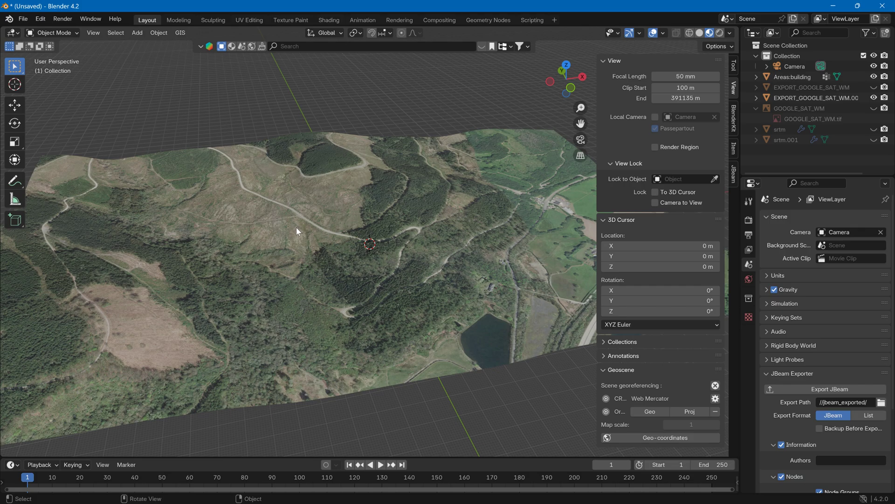
scroll(296, 228, "up", 3)
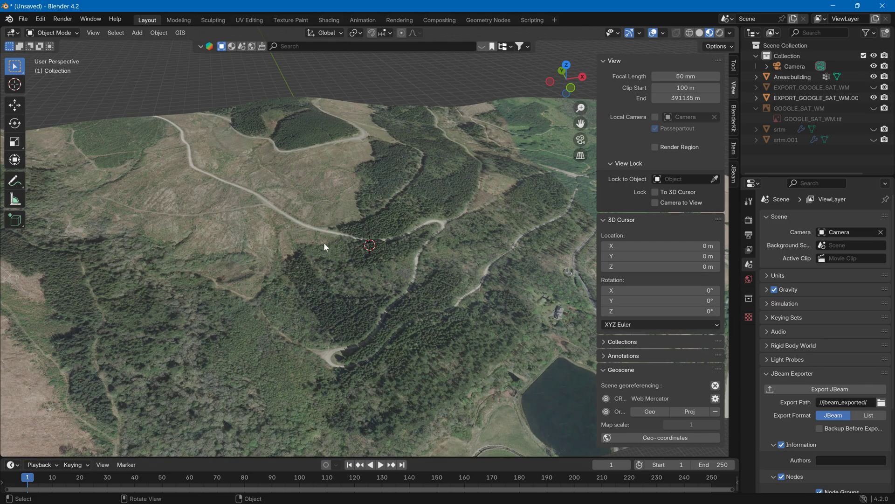
left_click(295, 206)
left_click(26, 19)
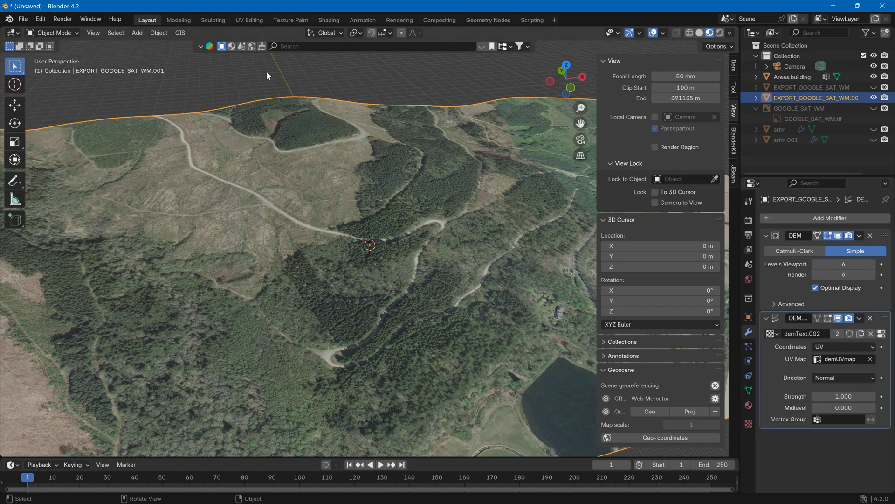
Step: Examine the modifiers listed under the EXPORT_GOOGLE_SAT_WM.001 terrain and view the scene through the camera
left_click(756, 98)
left_click(767, 119)
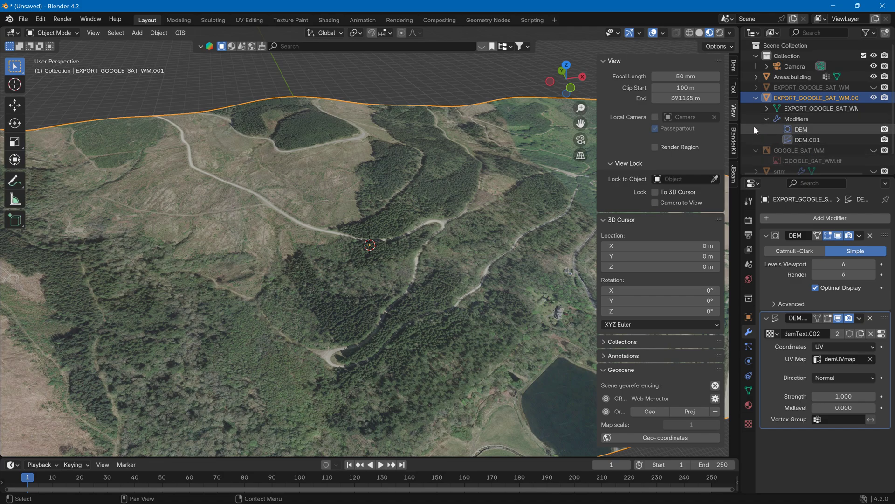
scroll(754, 125, "down", 2)
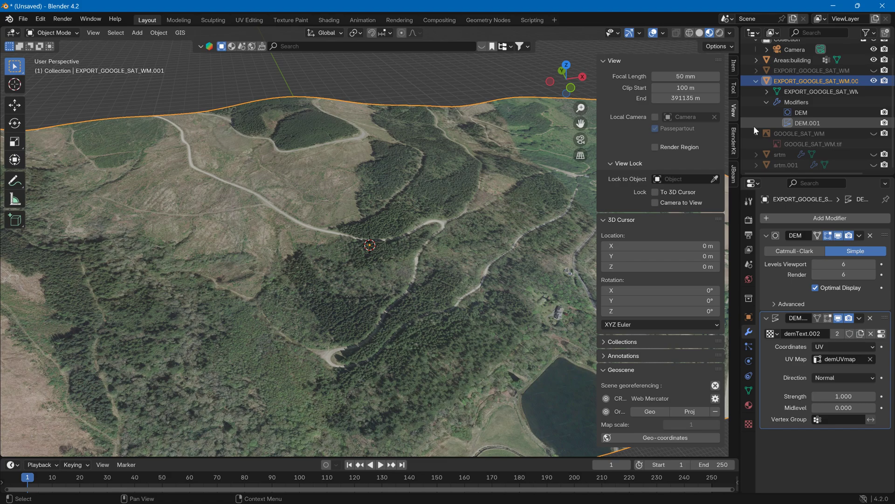
left_click(767, 102)
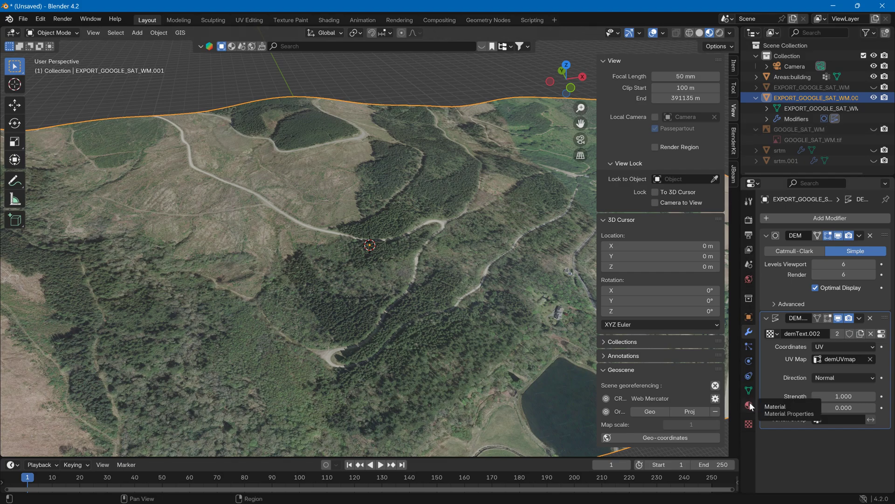
scroll(427, 217, "down", 2)
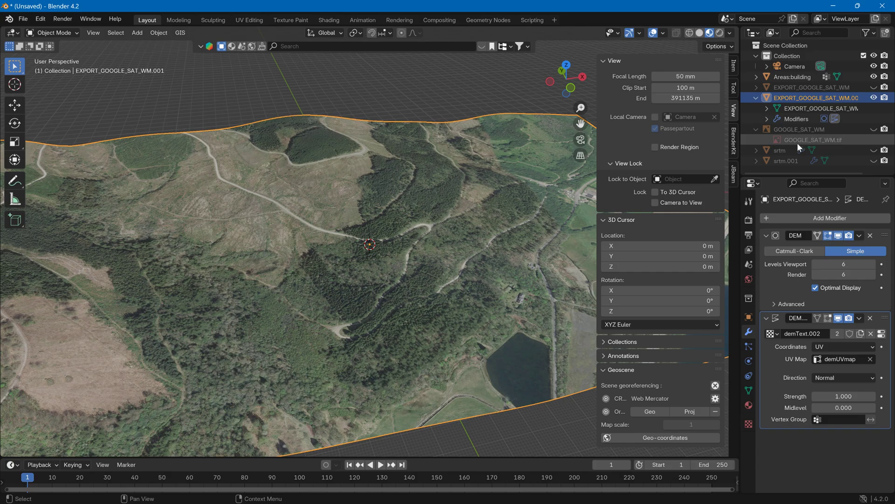
left_click(581, 139)
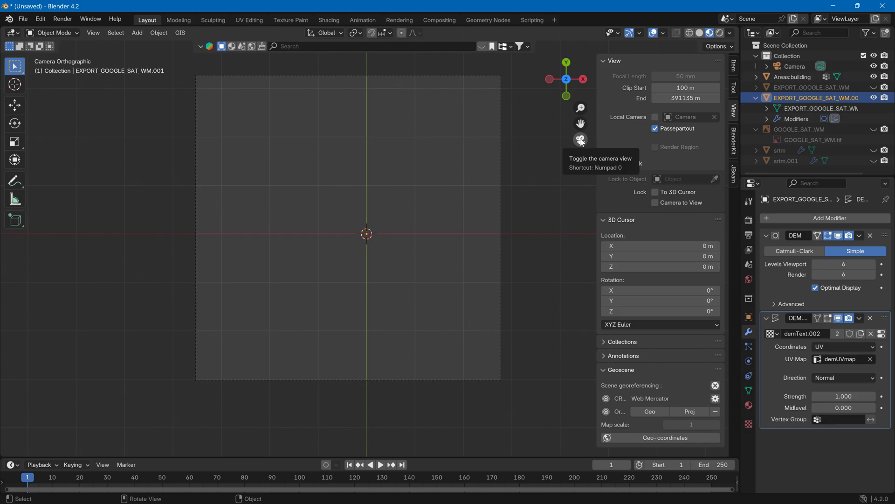
Step: Switch to BeamNG.drive and move thePlayer vehicle to the camera's position on the dirt track
left_click(833, 6)
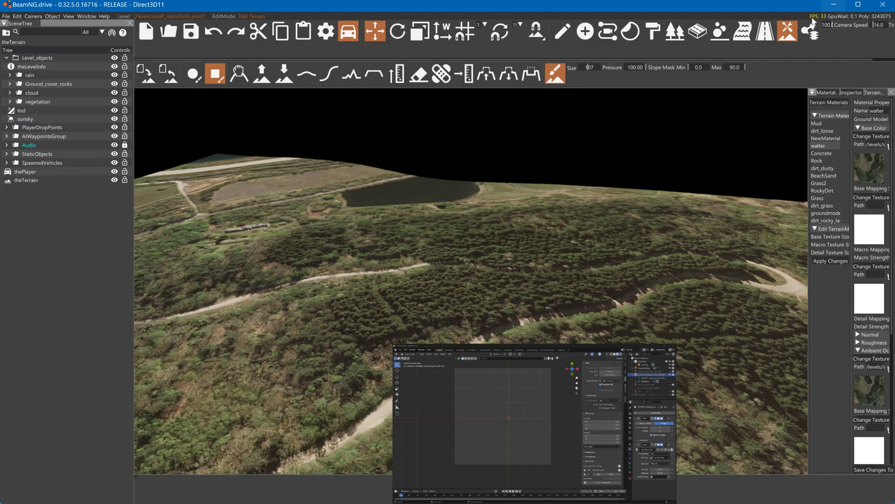
key("d")
right_click_drag(492, 192, 495, 163)
key("w")
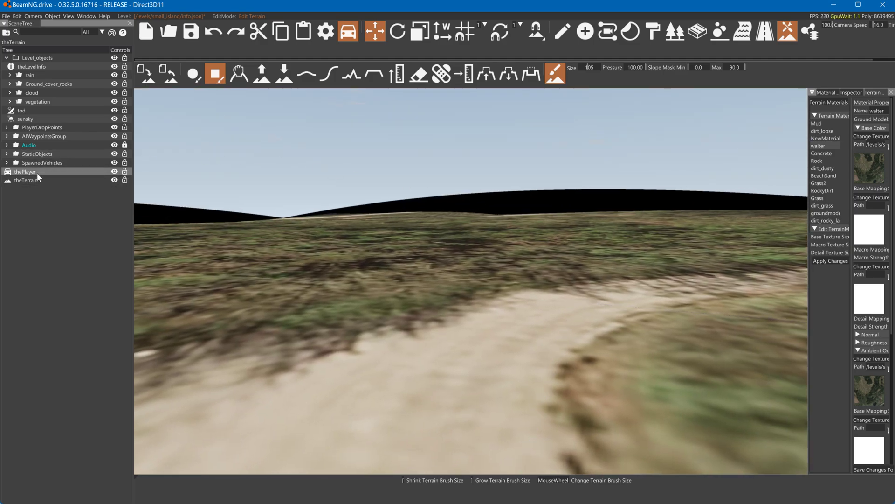
left_click(37, 173)
right_click(38, 174)
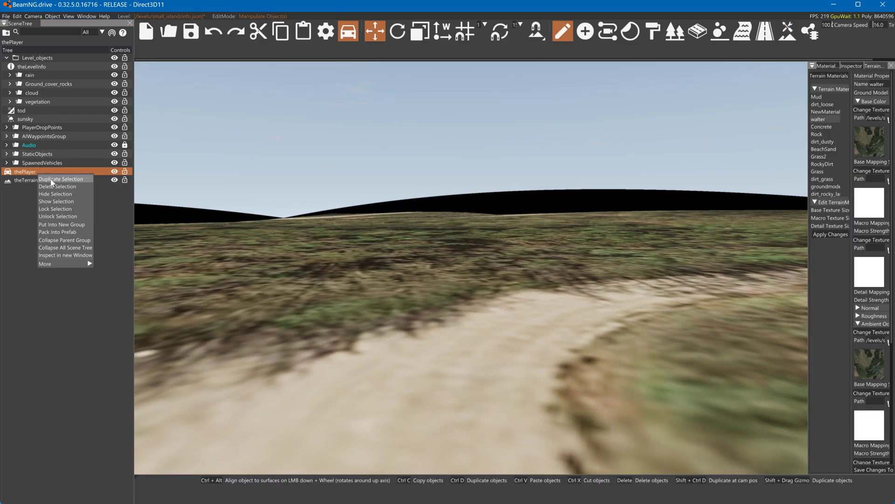
mouse_move(84, 264)
left_click(111, 263)
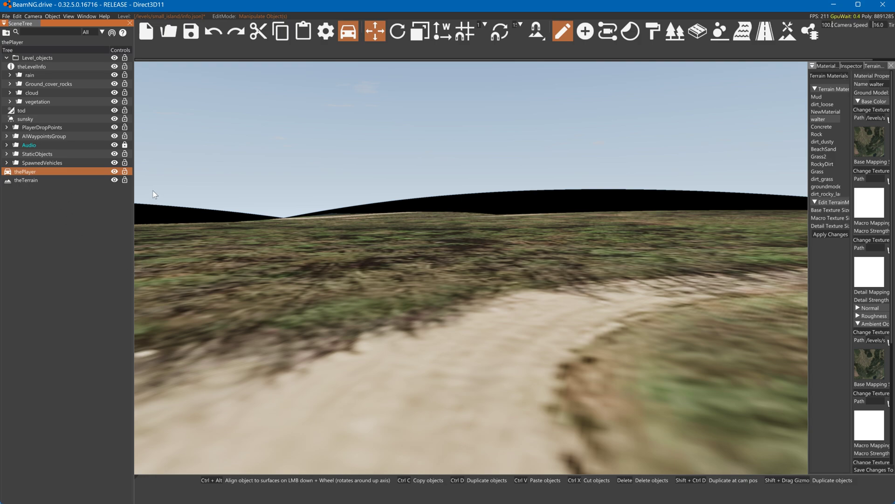
Step: Leave the World Editor and compare the pickup's size with the hairpin track and surrounding terrain from above
key("F11")
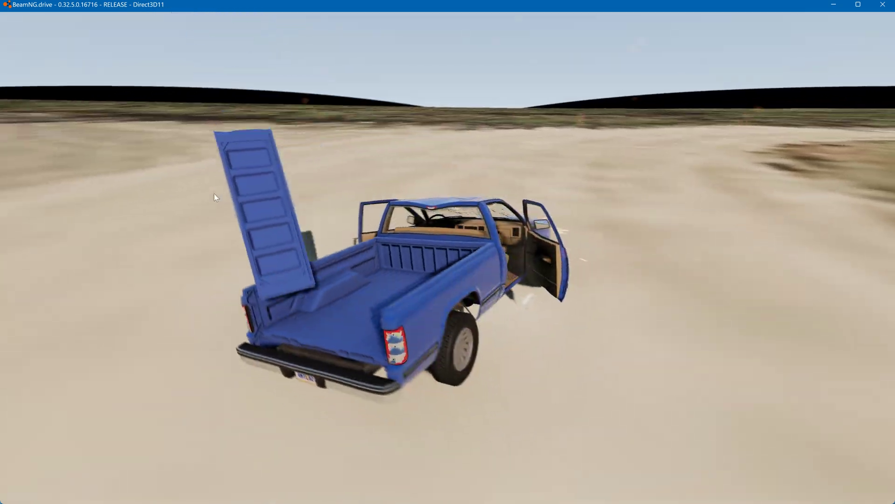
right_click_drag(214, 194, 250, 191)
scroll(214, 194, "down", 10)
key("a")
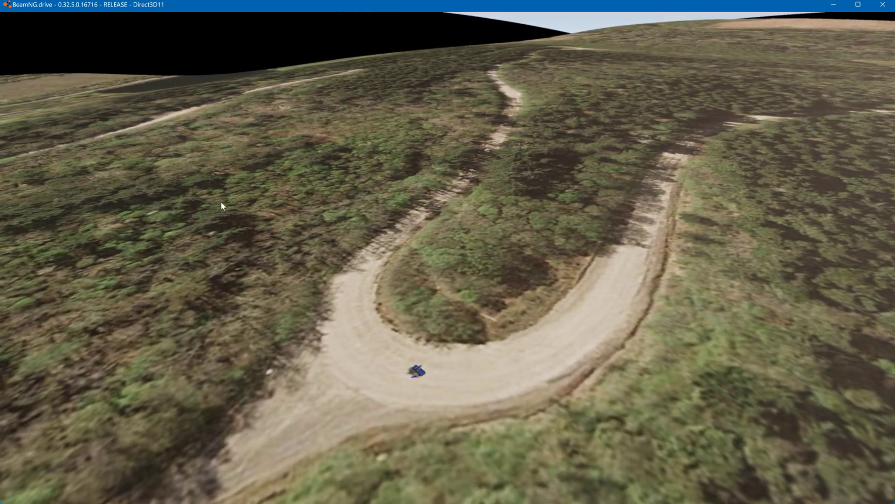
key("w")
right_click_drag(206, 229, 195, 246)
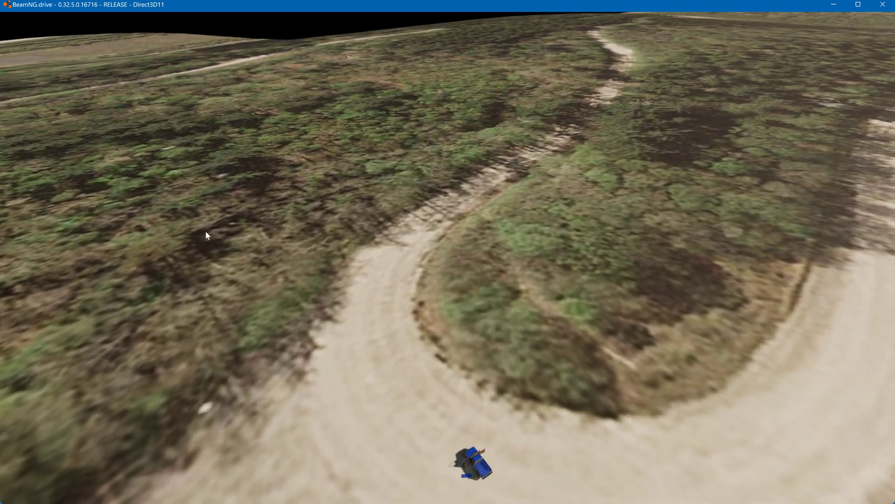
right_click_drag(259, 184, 264, 190)
key("a")
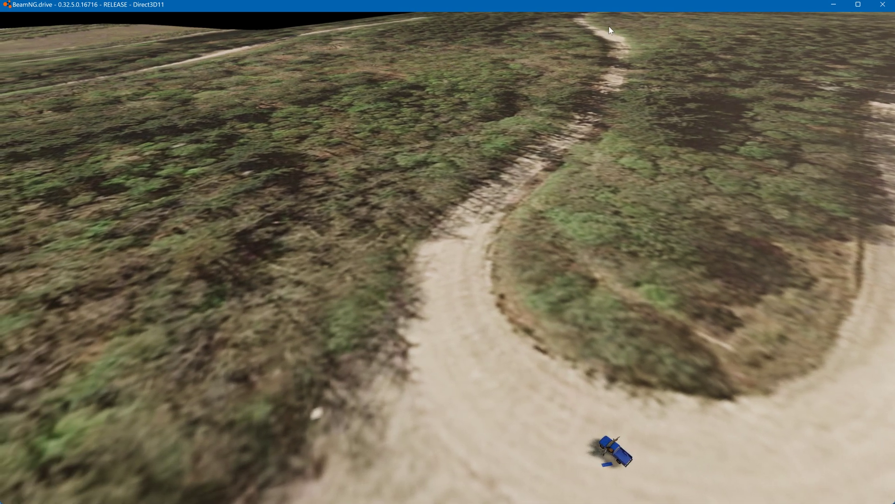
Step: Return to the World Editor and set up terrain height raising with a circle brush of size 1 beside the pickup
key("F11")
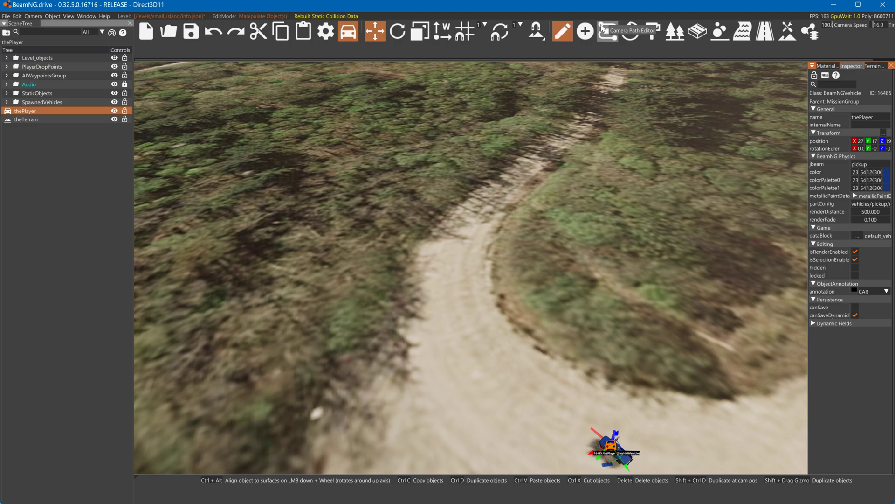
left_click(788, 32)
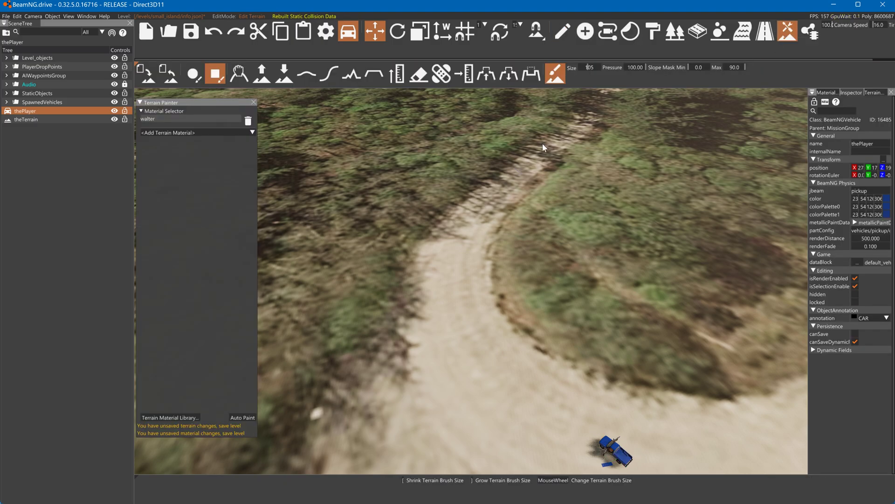
right_click_drag(543, 147, 495, 165)
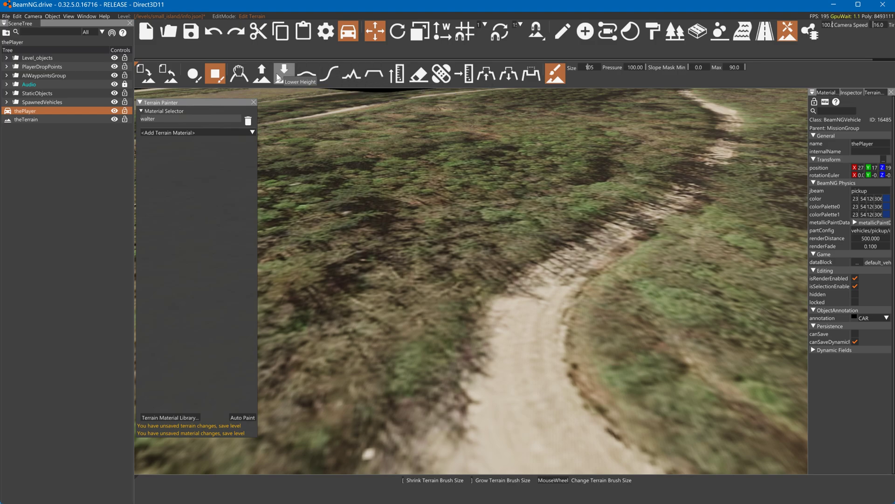
left_click(261, 74)
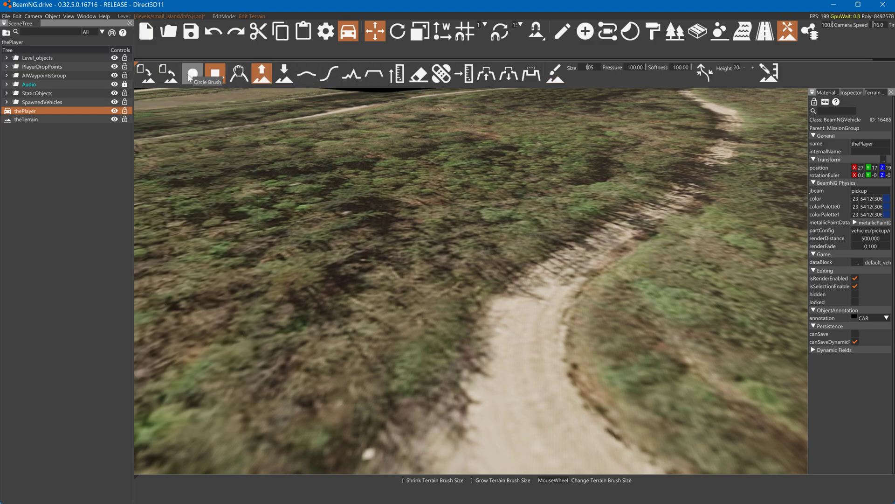
left_click(191, 74)
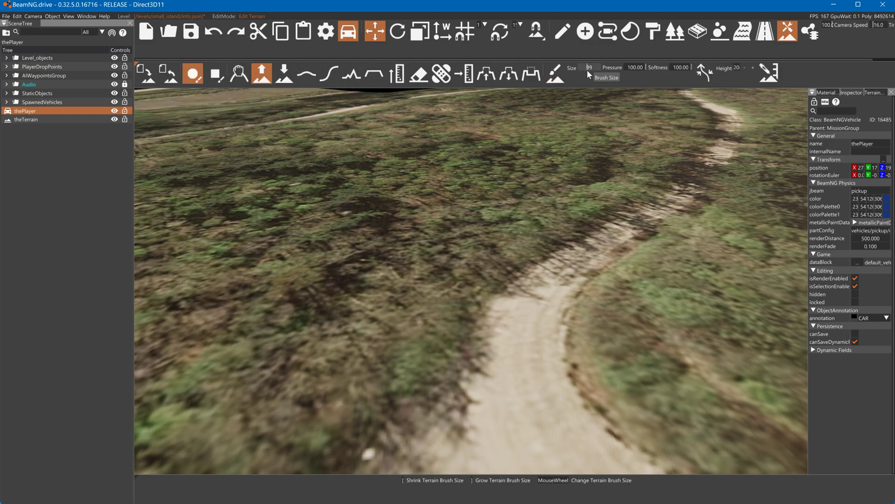
left_click_drag(575, 70, 568, 75)
mouse_move(530, 216)
right_mouse_down()
mouse_move(537, 233)
mouse_move(529, 216)
right_mouse_up()
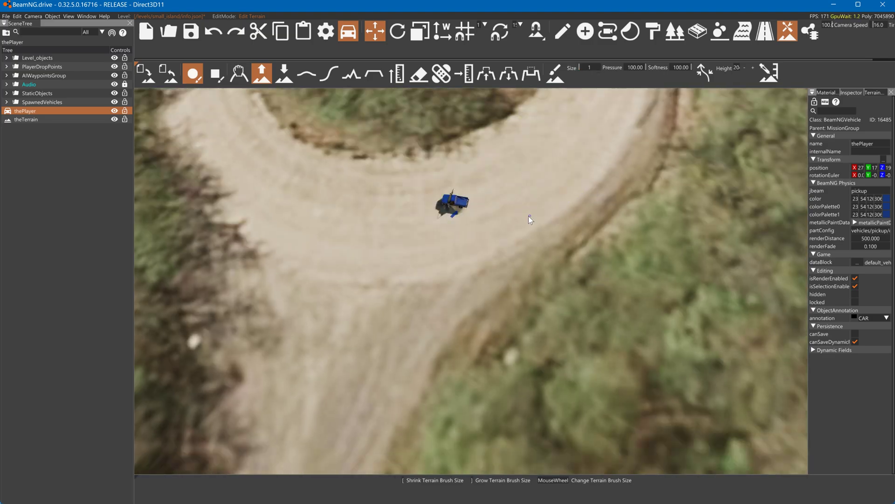
Step: Undo the last terrain edit
right_click_drag(415, 220, 408, 220)
key("w")
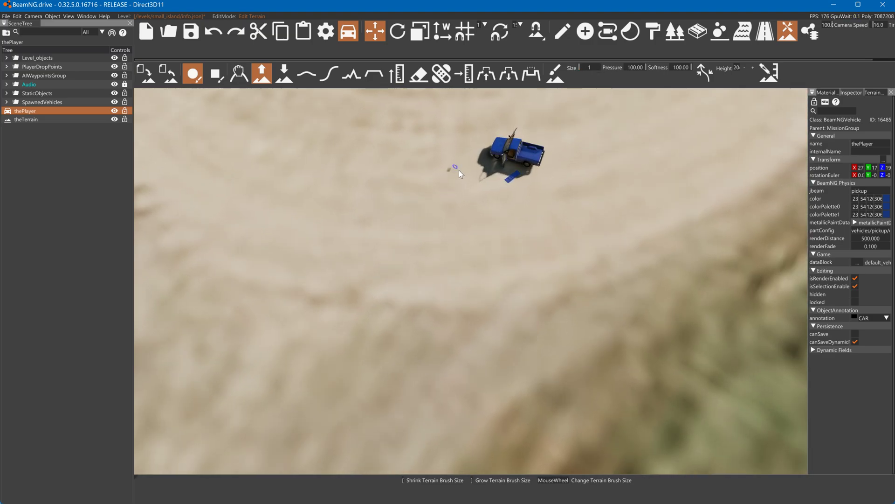
key("ctrl+z")
Step: Switch to terrain material painting and show the Terrain Material Library wide enough to read walter's full material properties
left_click(555, 73)
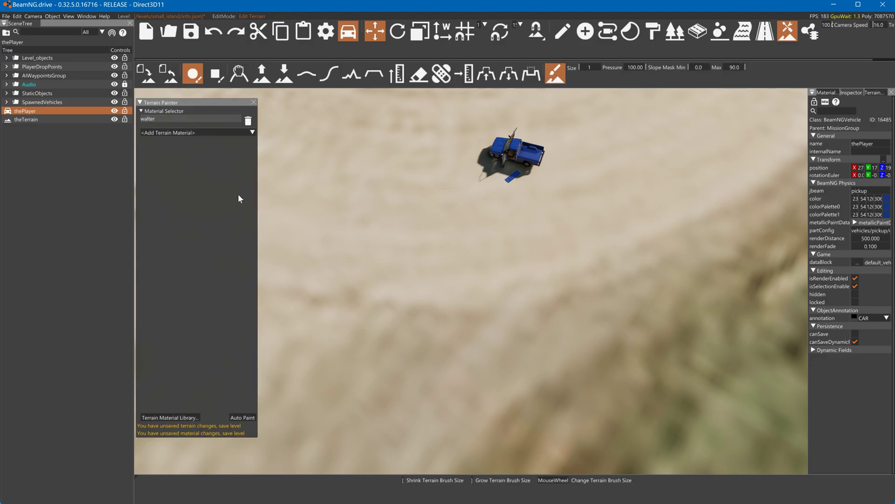
left_click(870, 93)
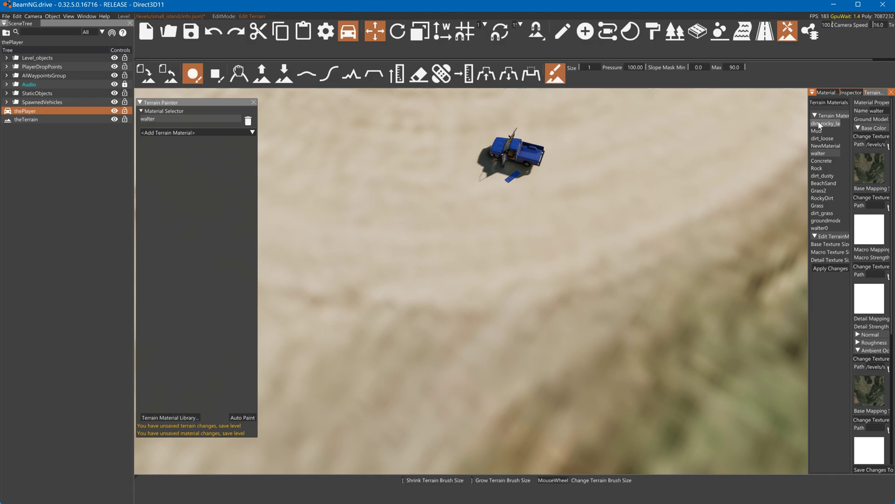
left_click_drag(809, 127, 569, 130)
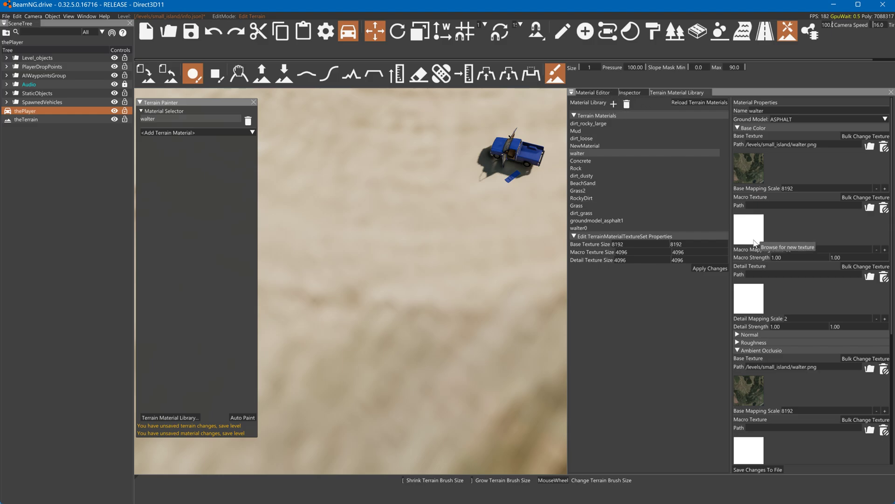
Step: Browse to the /levels/outrun/Terrain_Paints folder for walter's Base Color macro texture
right_click_drag(471, 397, 407, 226)
left_click(751, 229)
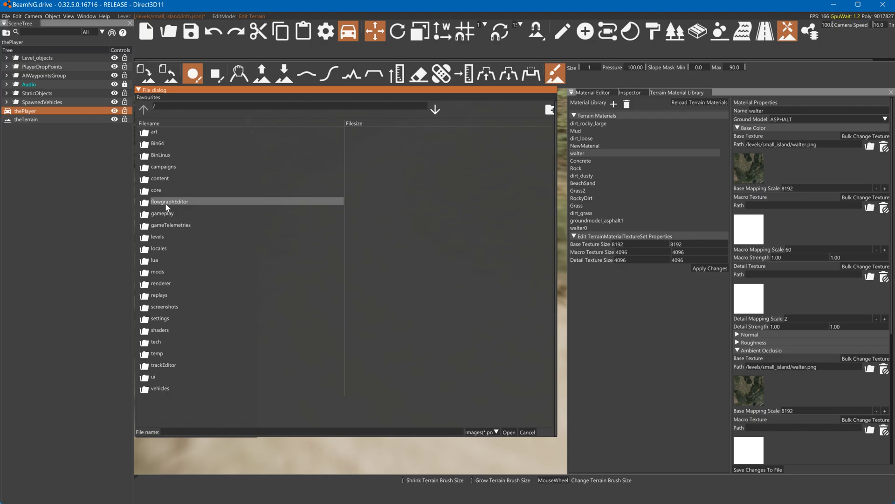
double_click(163, 235)
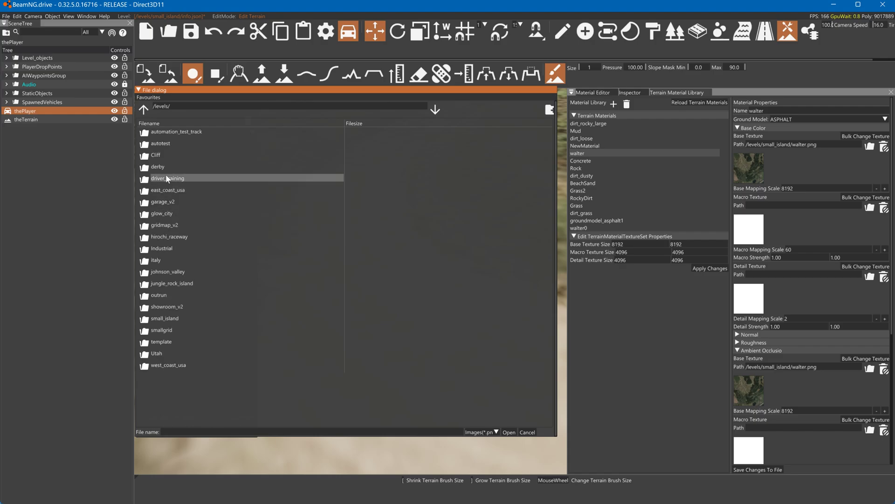
double_click(164, 295)
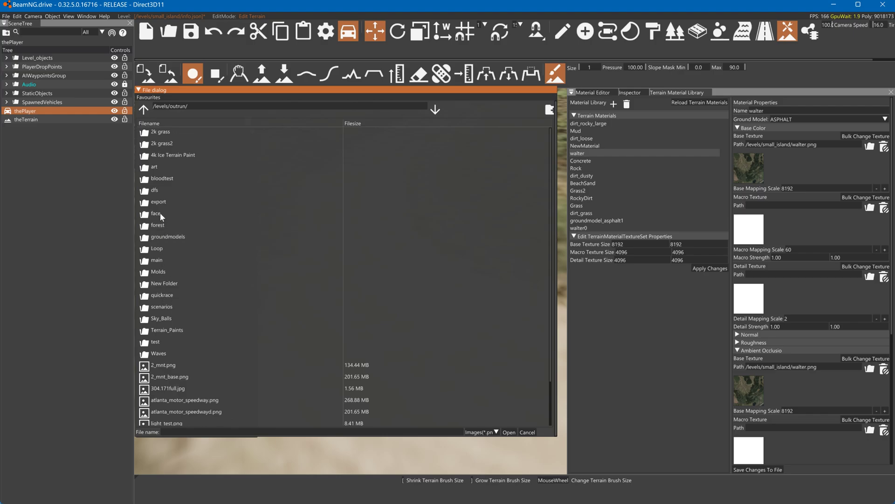
double_click(158, 329)
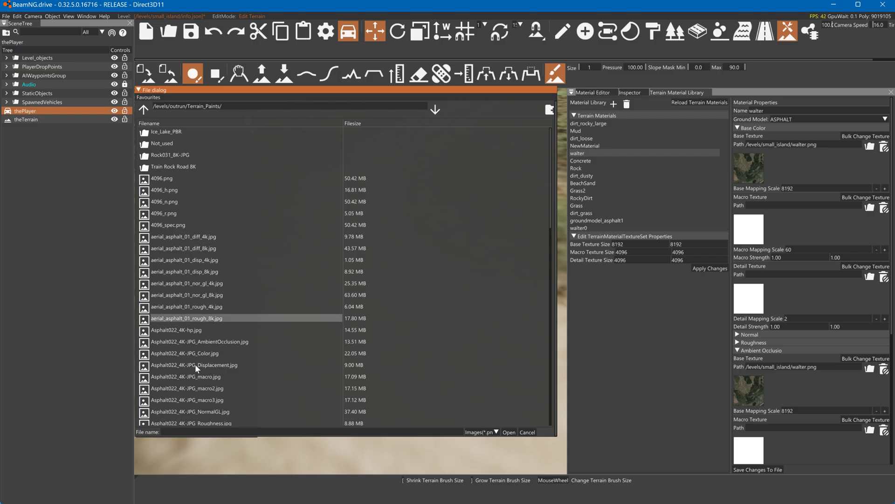
Step: Look through the Terrain_Paints textures and preview Ground048_4K-JPG_Color_hp.jpg as a macro texture candidate
mouse_move(196, 311)
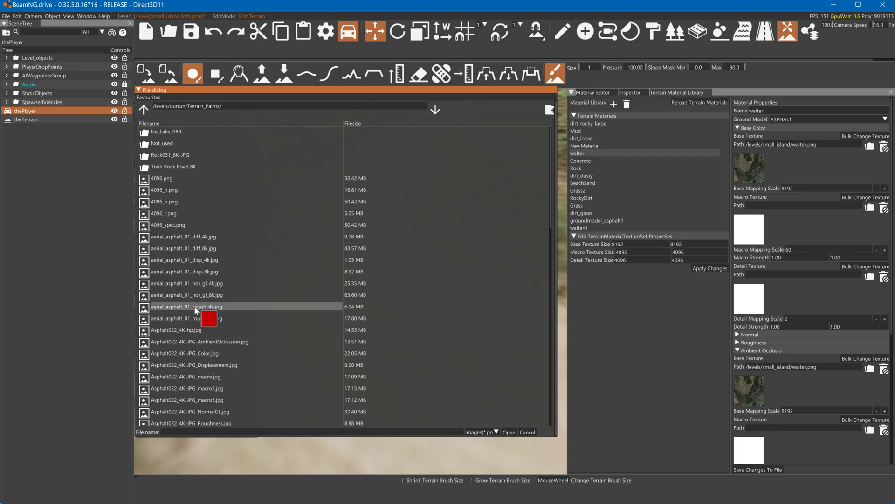
scroll(196, 310, "down", 1)
scroll(191, 320, "down", 6)
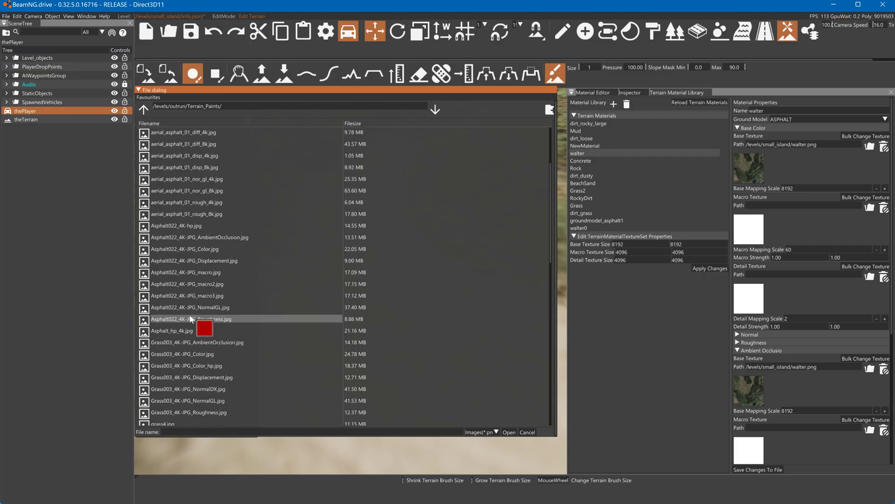
scroll(190, 318, "down", 6)
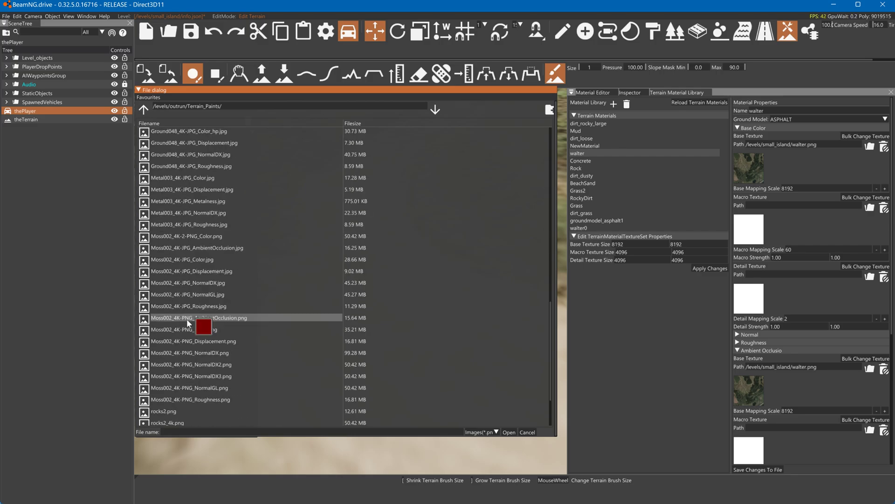
scroll(190, 321, "down", 4)
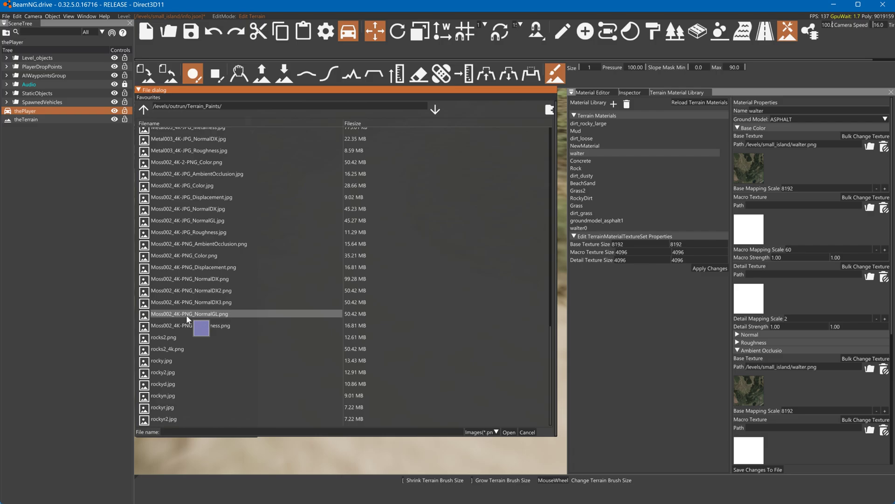
scroll(188, 321, "up", 5)
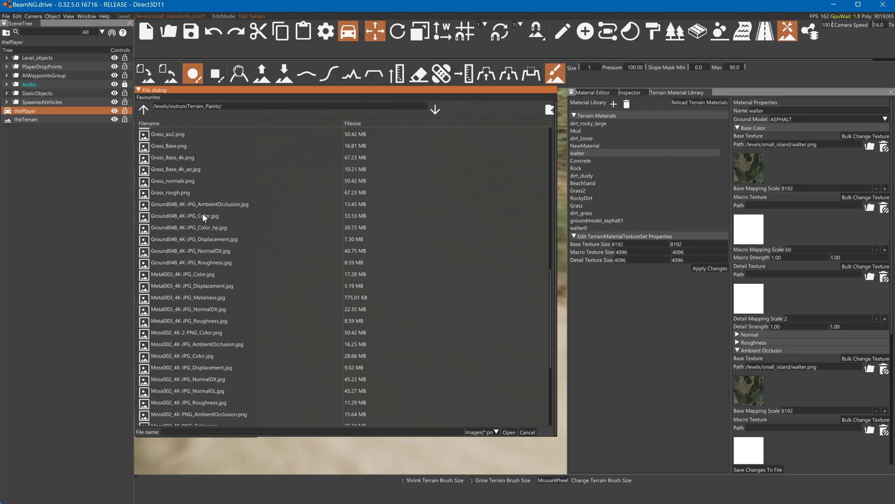
left_click(199, 228)
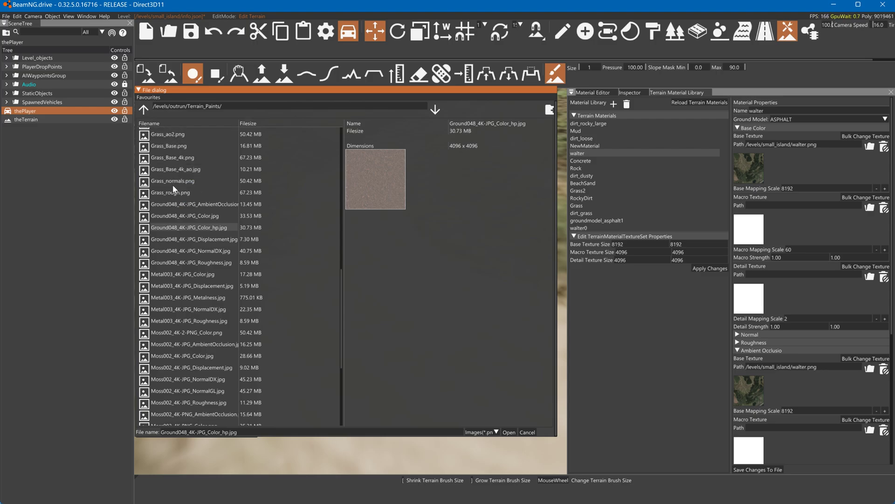
Step: Assign Asphalt022_4K-hp.jpg from Terrain_Paints as walter's Base Color macro texture
scroll(174, 194, "up", 1)
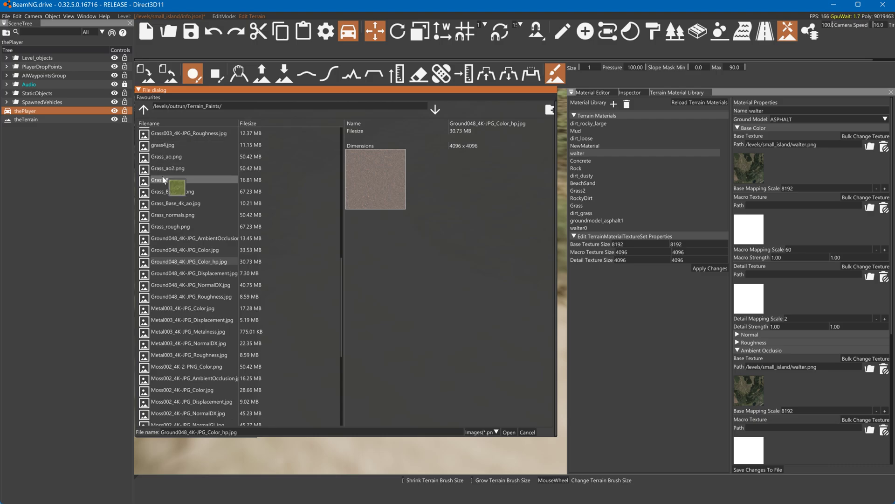
scroll(177, 236, "down", 1)
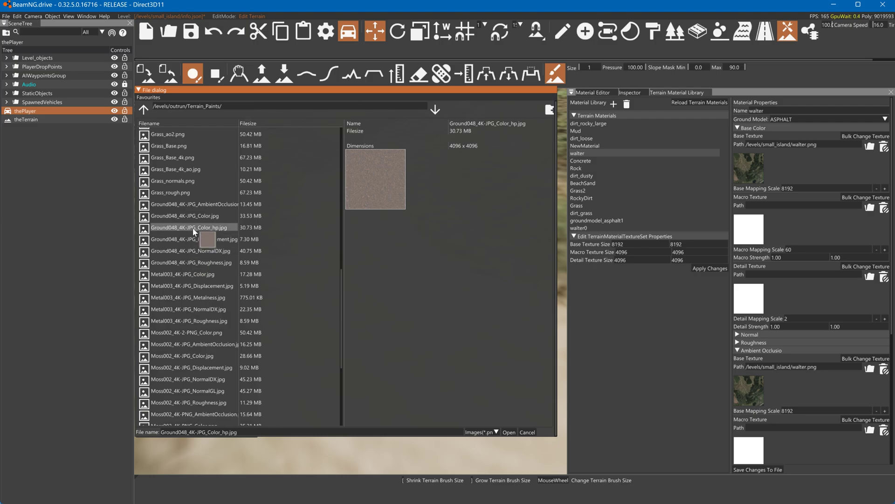
scroll(198, 262, "down", 1)
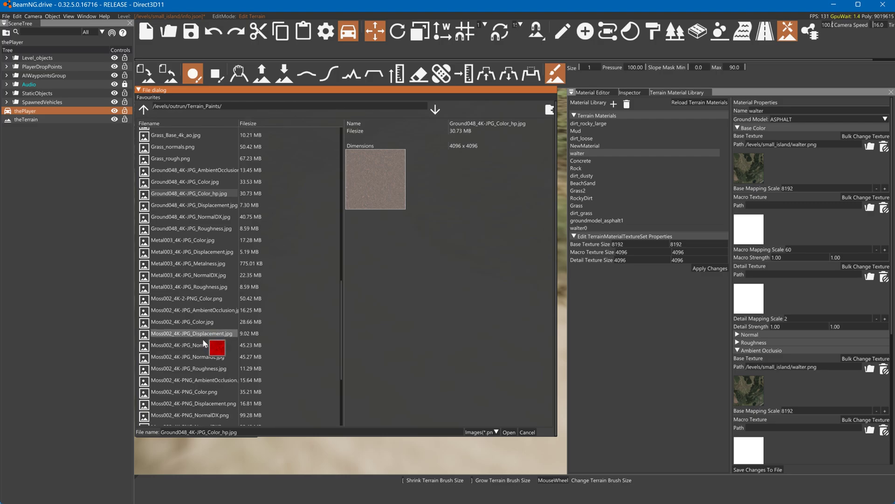
scroll(205, 375, "down", 2)
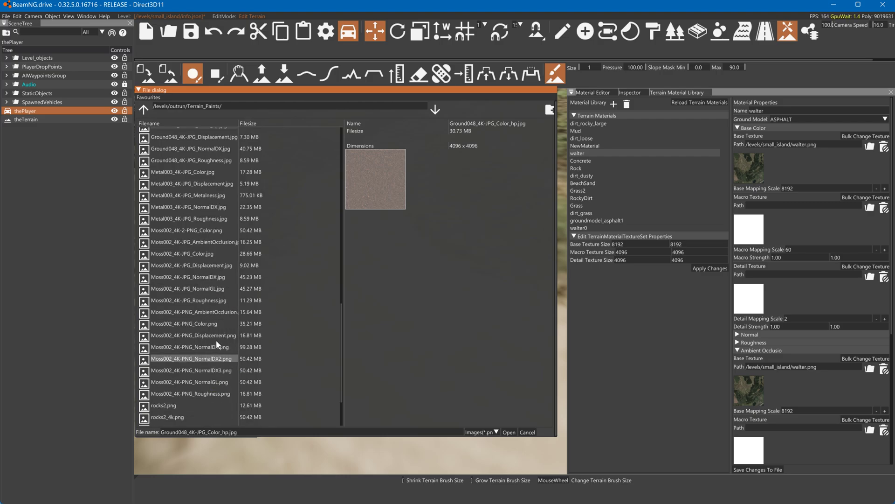
scroll(208, 357, "down", 2)
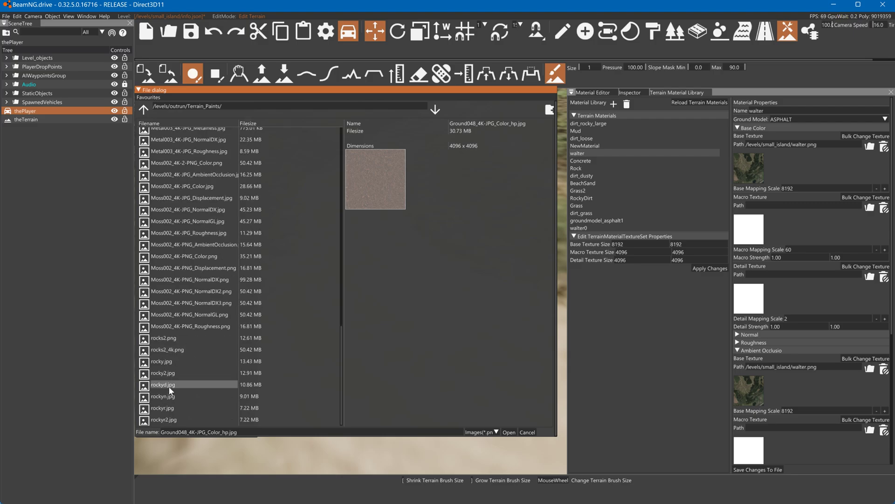
scroll(170, 369, "up", 4)
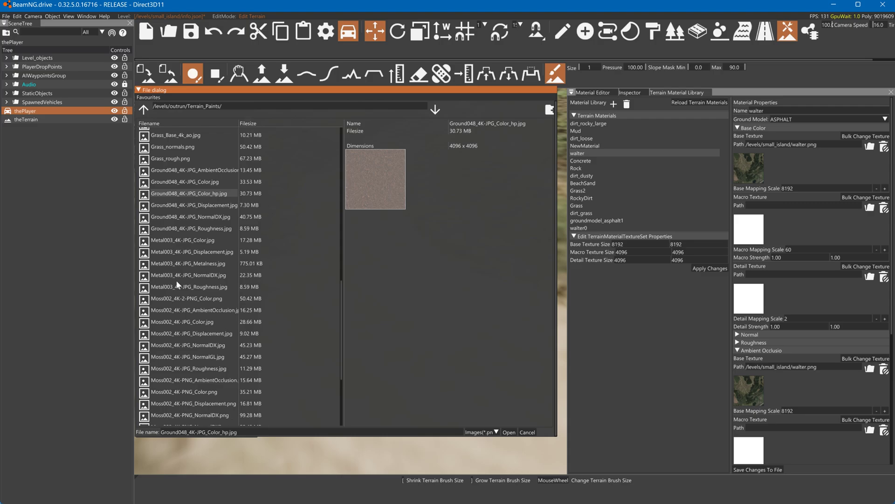
scroll(178, 284, "up", 8)
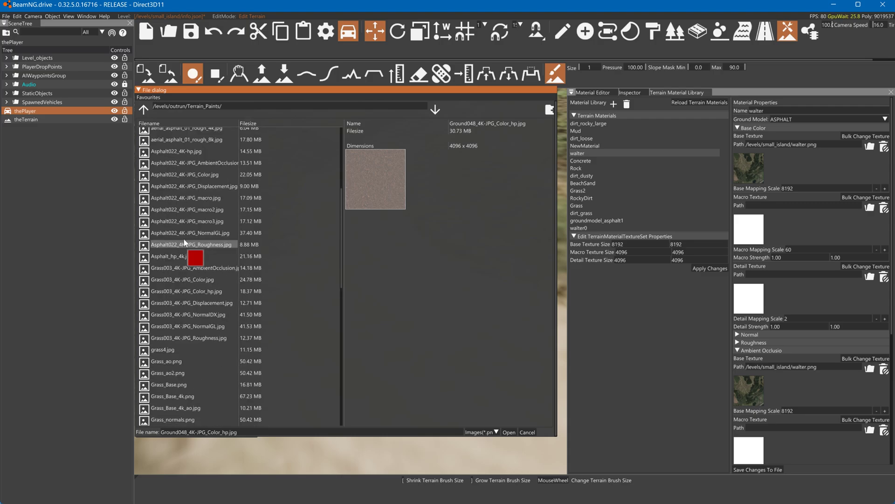
scroll(184, 242, "up", 2)
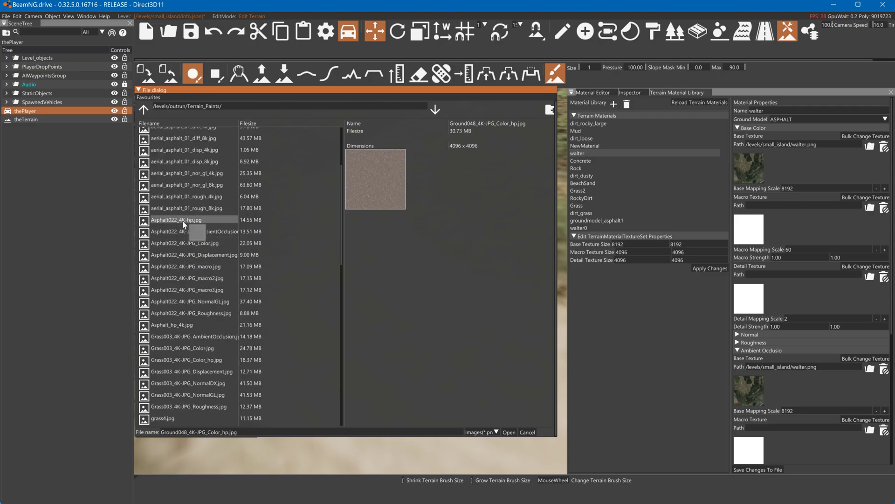
left_click(182, 221)
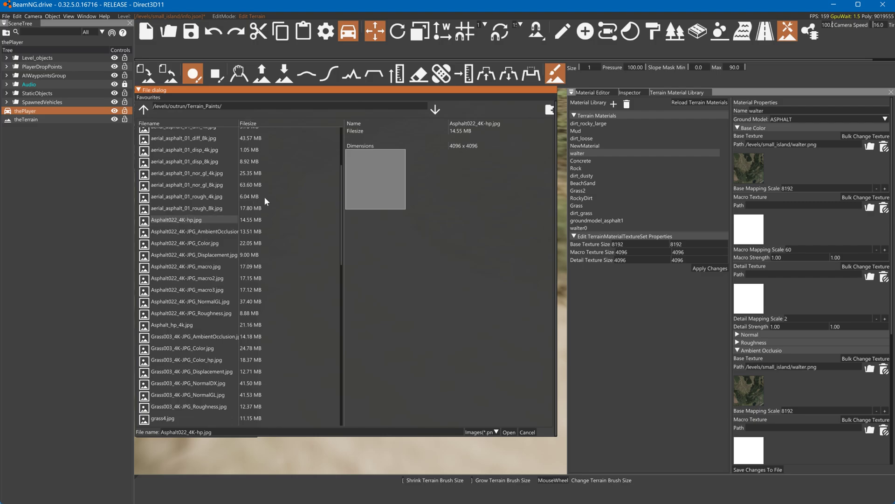
left_click(509, 432)
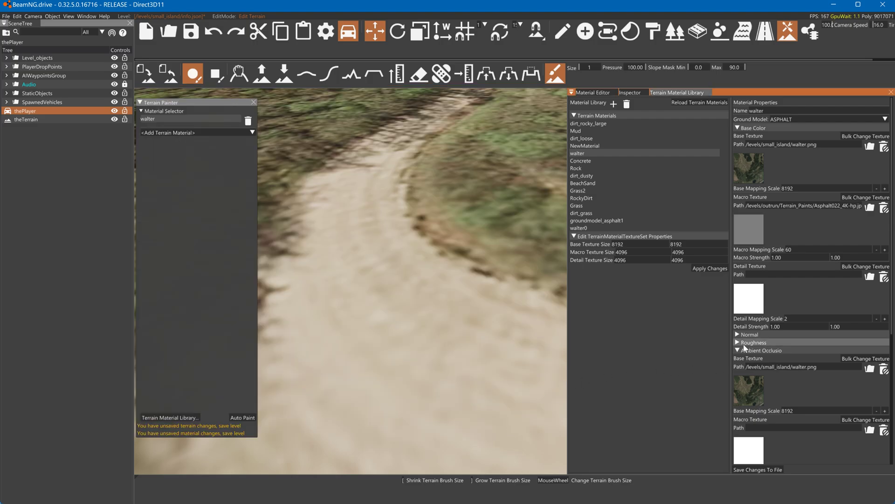
scroll(744, 359, "down", 5)
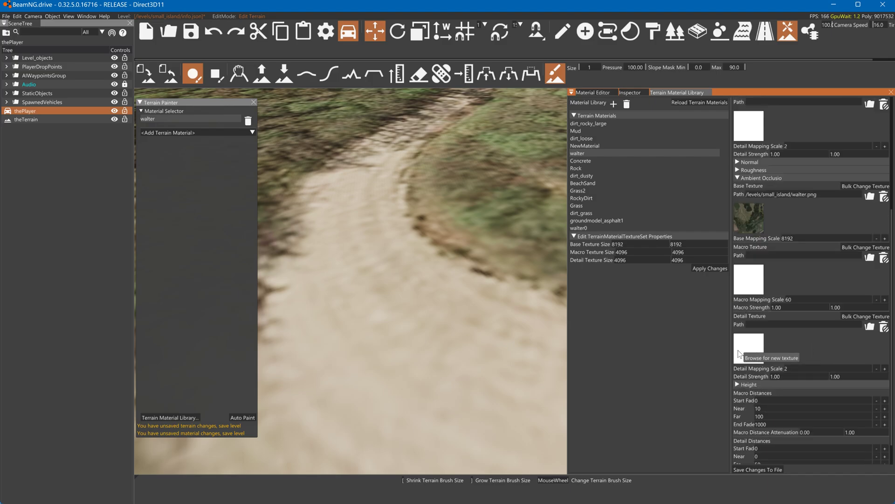
left_click(754, 283)
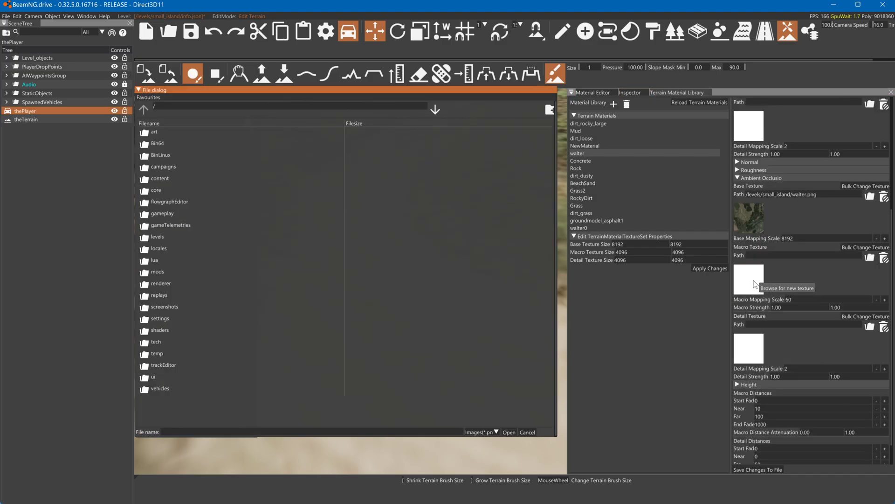
double_click(182, 235)
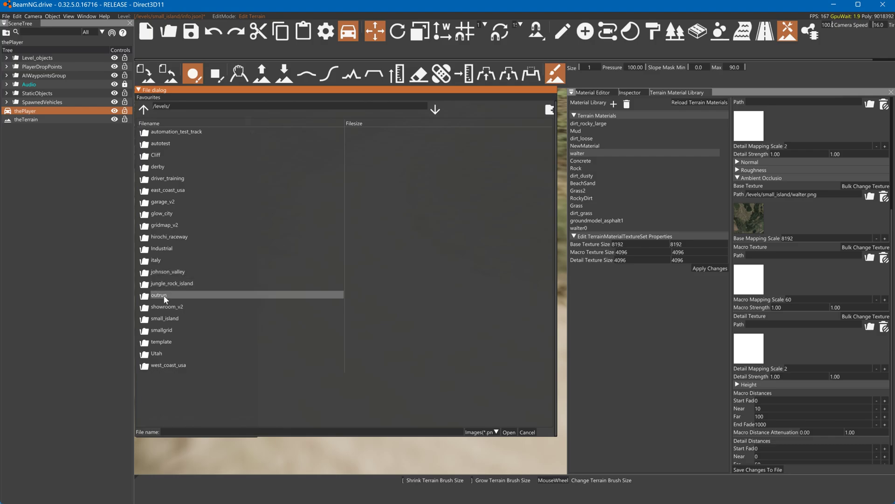
Step: Copy the Base Color macro texture path for Asphalt022_4K-hp.jpg into the Ambient Occlusion macro texture and dismiss the file dialog
scroll(785, 182, "up", 4)
double_click(785, 171)
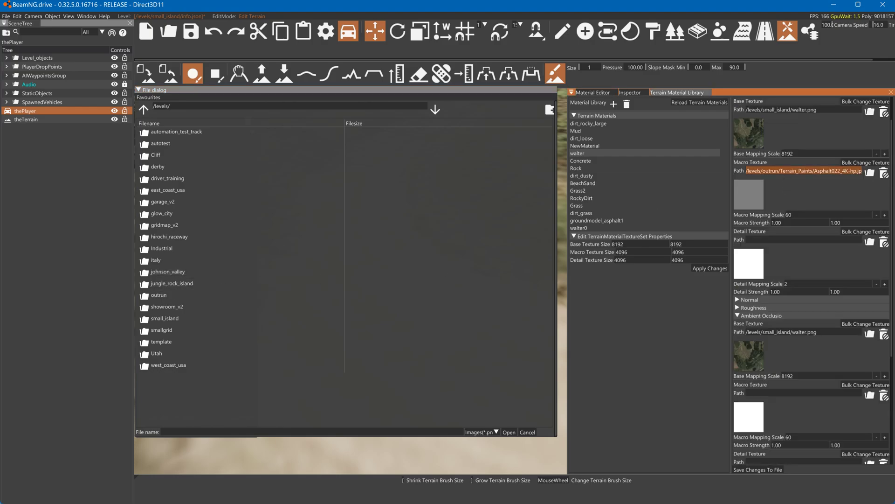
scroll(798, 238, "down", 3)
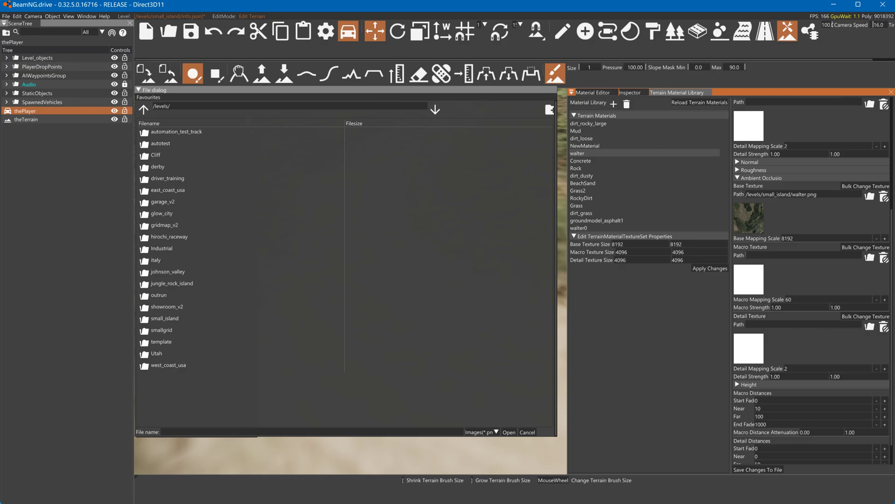
key("ctrl+v")
key("Return")
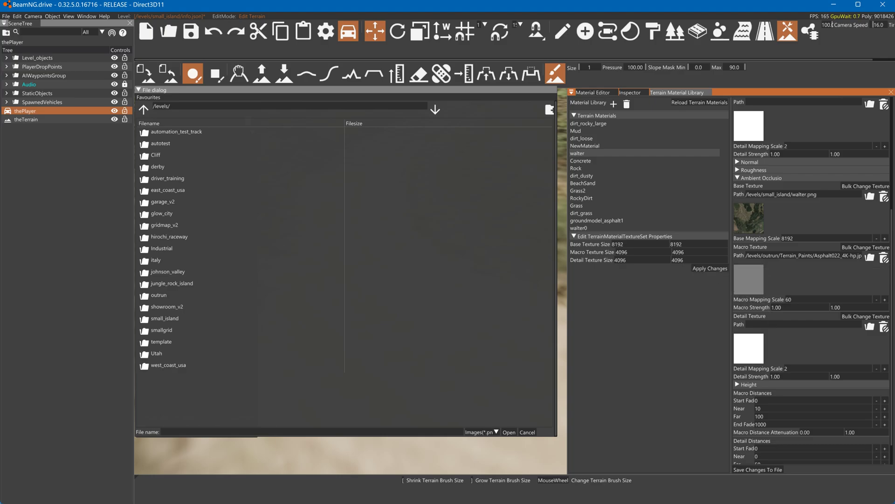
left_click(528, 431)
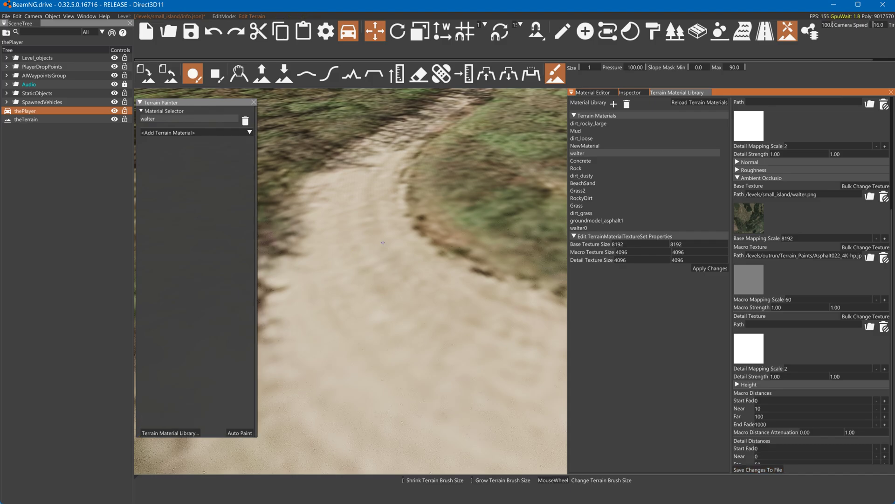
Step: Set walter's Ambient Occlusion macro mapping scale to 16 and save the material changes to file
mouse_move(383, 243)
right_mouse_down()
mouse_move(373, 249)
mouse_move(369, 241)
mouse_move(378, 242)
right_mouse_up()
key("w")
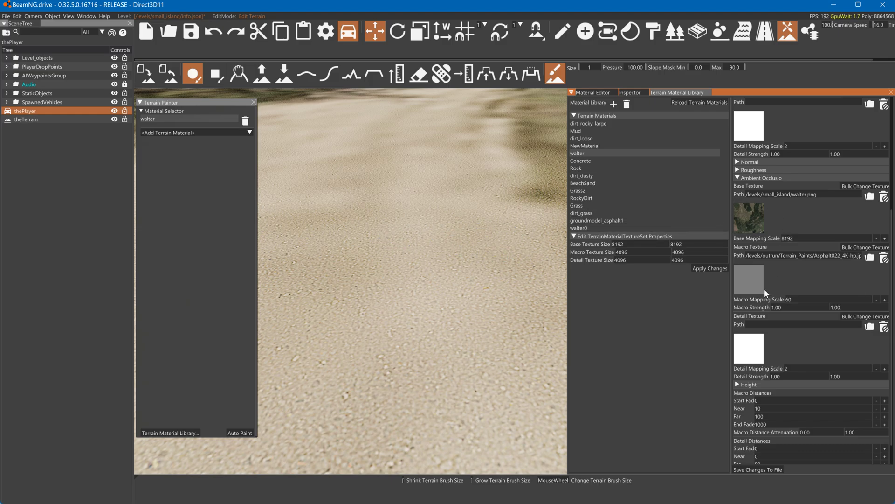
key("s")
key("w")
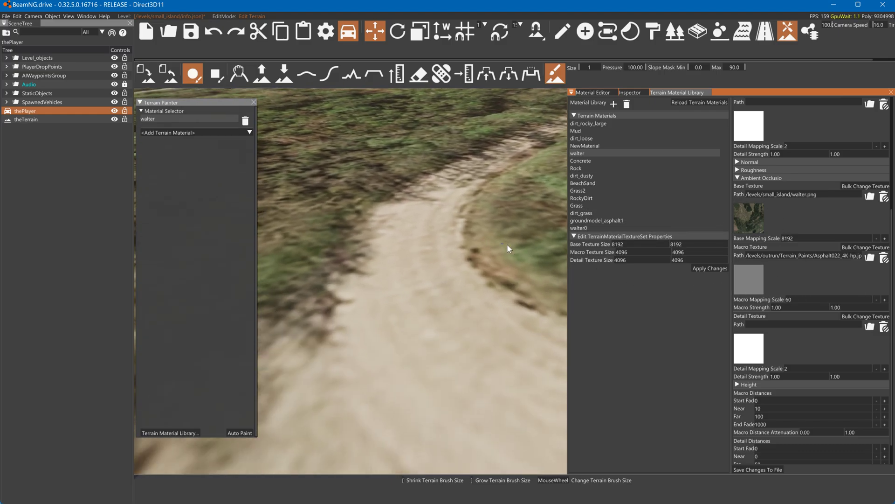
left_click(795, 299)
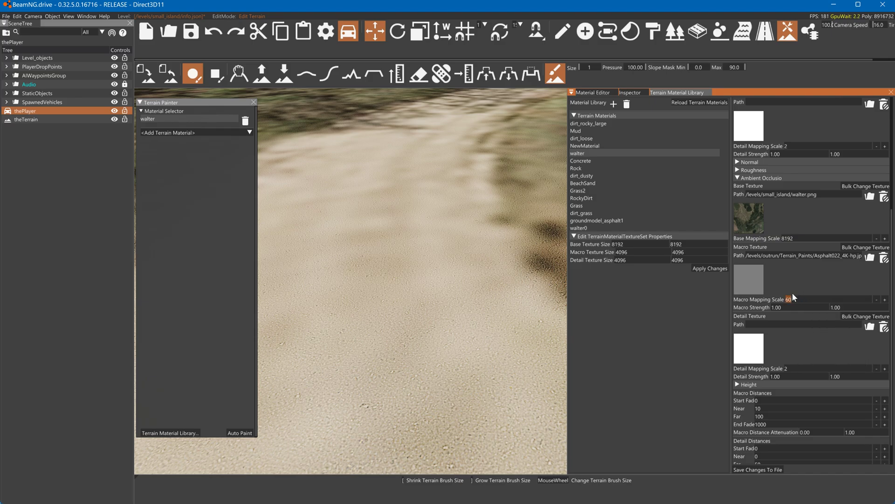
type("16")
left_click(756, 469)
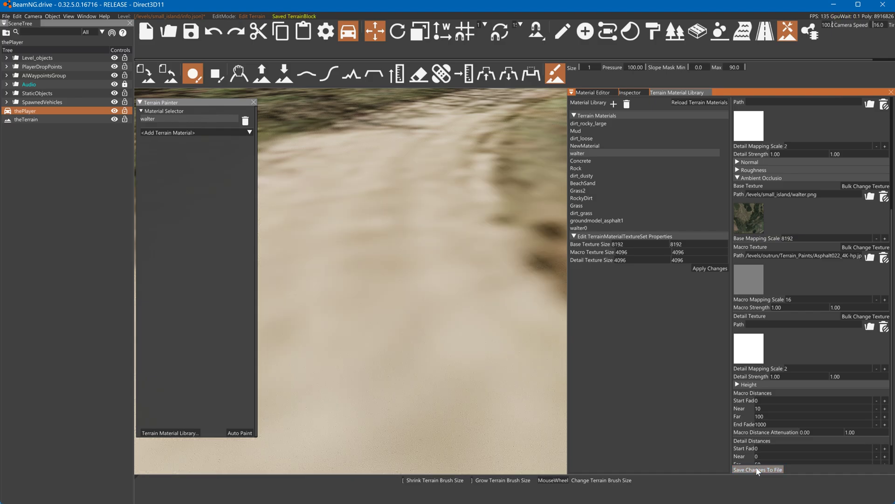
Step: Set walter's Ambient Occlusion macro mapping scale to 64 and copy its Asphalt022_4K-hp.jpg macro texture path into the detail texture
double_click(798, 299)
type("64")
double_click(789, 256)
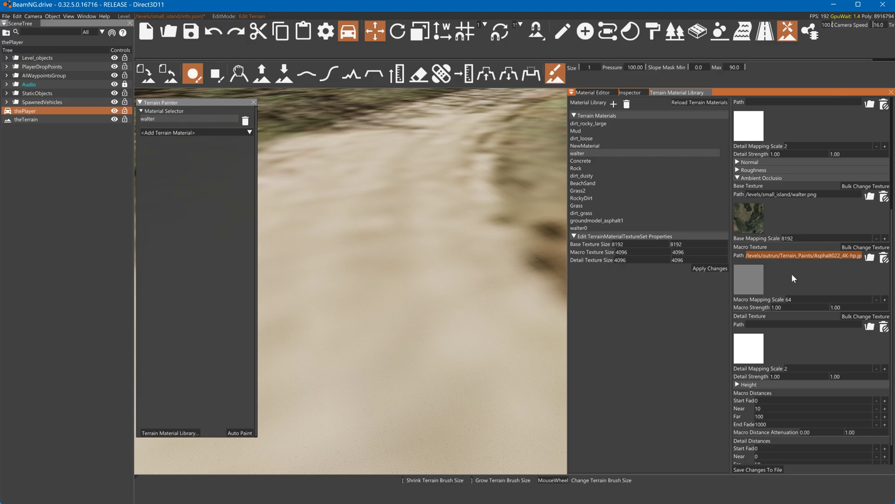
left_click(792, 324)
type("/levels/outrun/Terrain_Paints/Asphalt022_4K-hp.jpg")
scroll(794, 332, "down", 1)
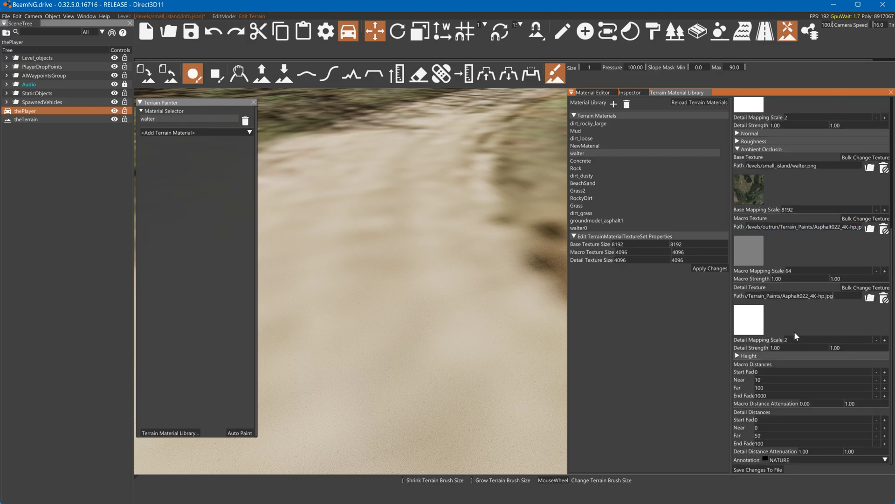
scroll(794, 331, "up", 1)
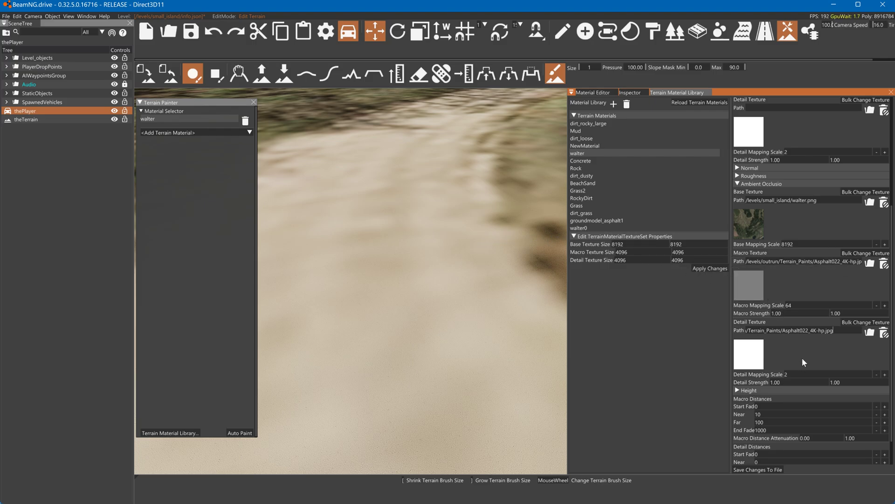
Step: Copy walter's Base Color macro texture path for Asphalt022_4K-hp.jpg into the Base Color detail texture and dismiss the file dialog
scroll(800, 342, "up", 6)
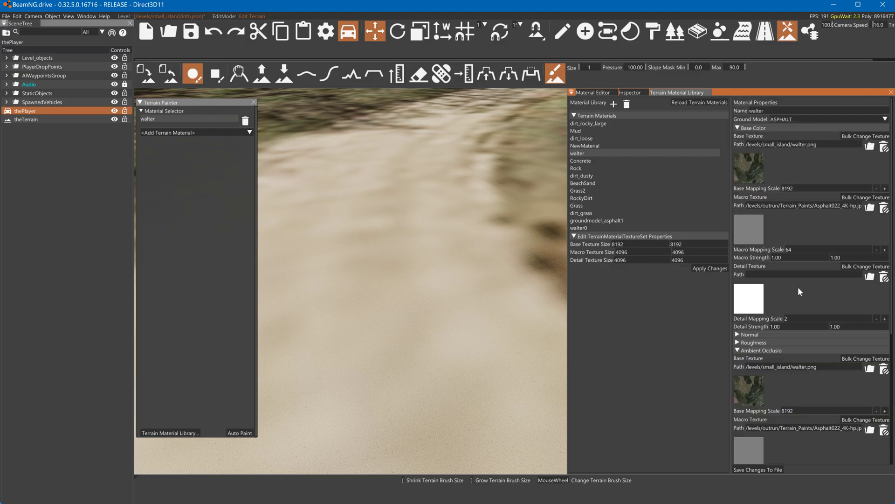
left_click(763, 298)
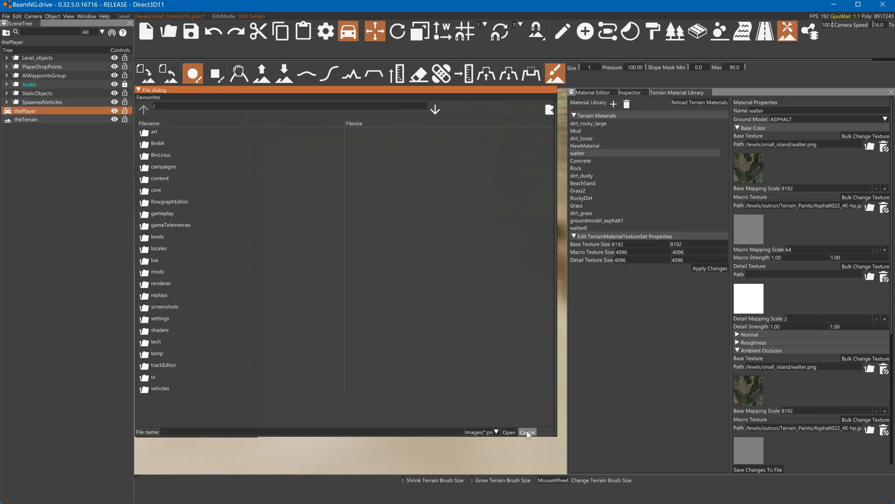
left_click(793, 205)
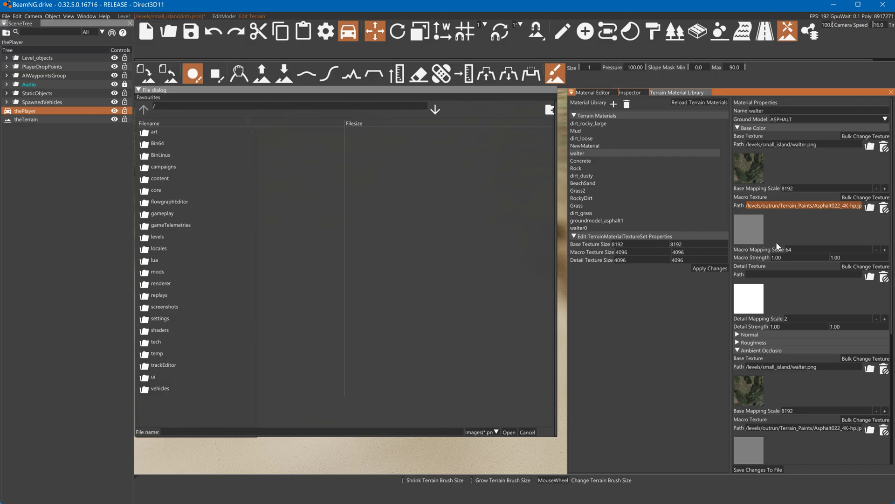
left_click(793, 274)
type("/levels/outrun/Terrain_Paints/Asphalt022_4K-hp.jpg")
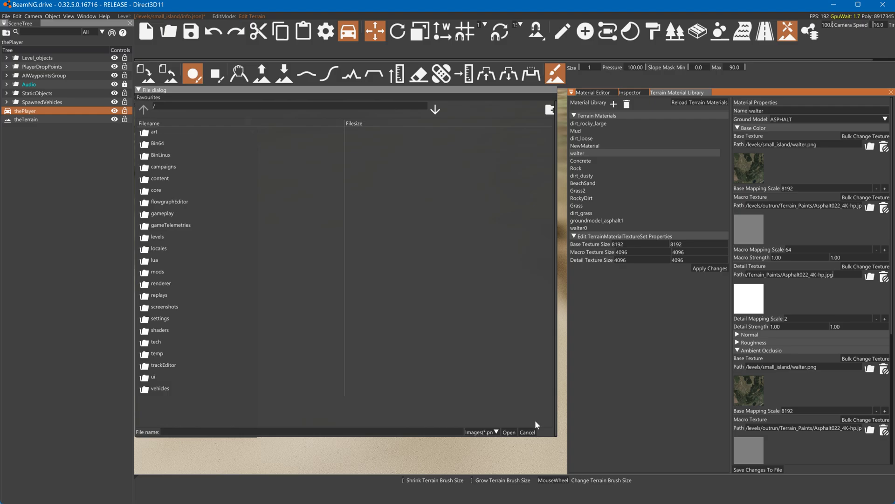
left_click(509, 432)
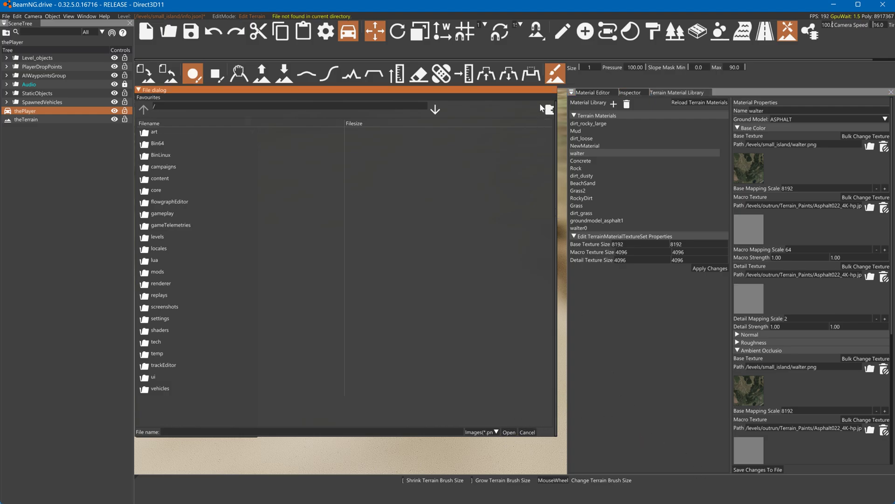
left_click(528, 432)
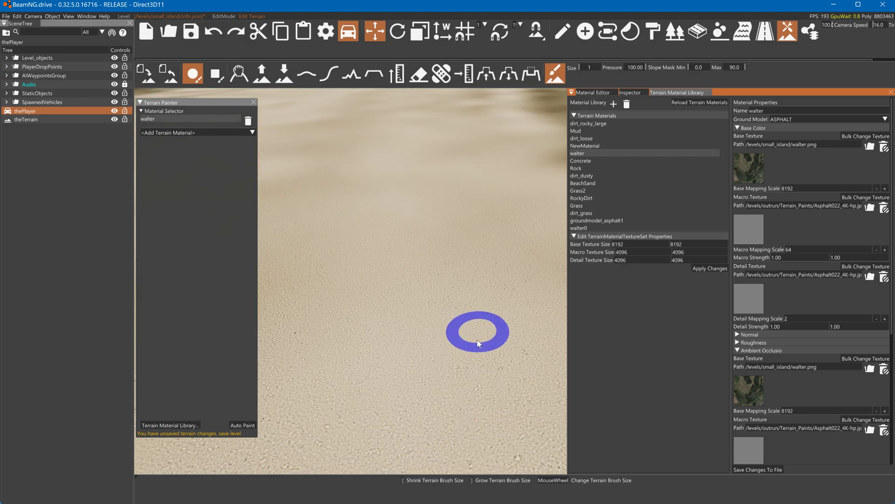
Step: Slow the camera down and fly close to the ground to examine the asphalt texture on the terrain
scroll(477, 340, "down", 10)
key("w")
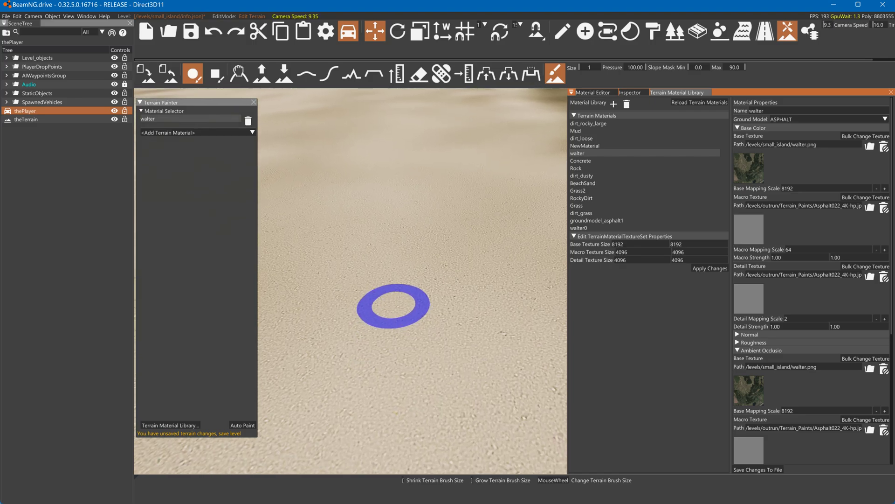
key("w")
right_click_drag(395, 315, 394, 283)
key("w")
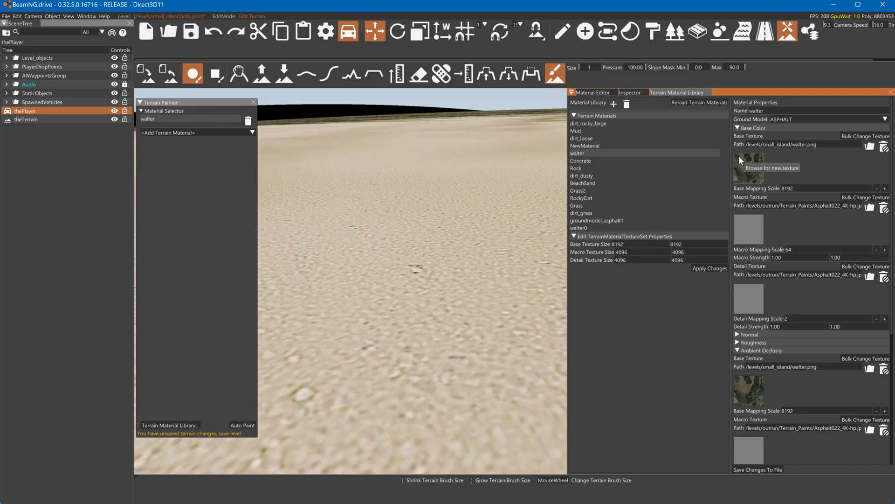
Step: Expand walter's Normal section and copy the Asphalt022_4K-hp.jpg path from the Base Color detail texture into the Normal macro texture
left_click(748, 334)
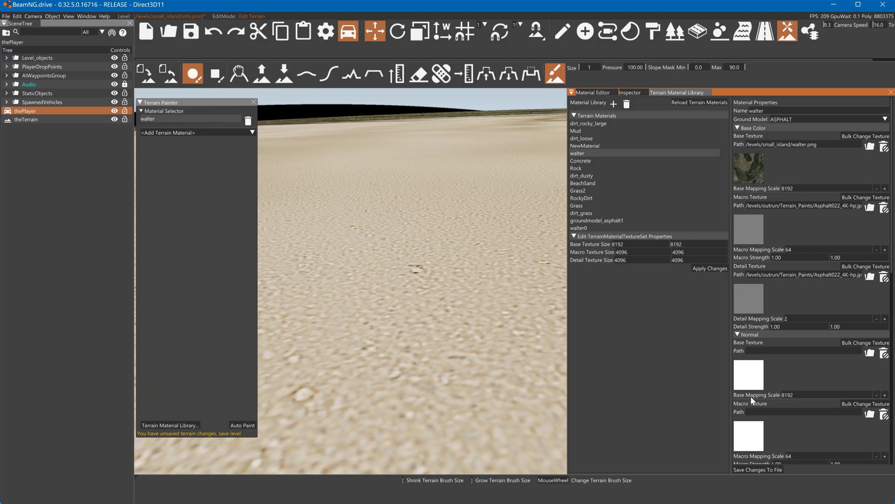
left_click(748, 438)
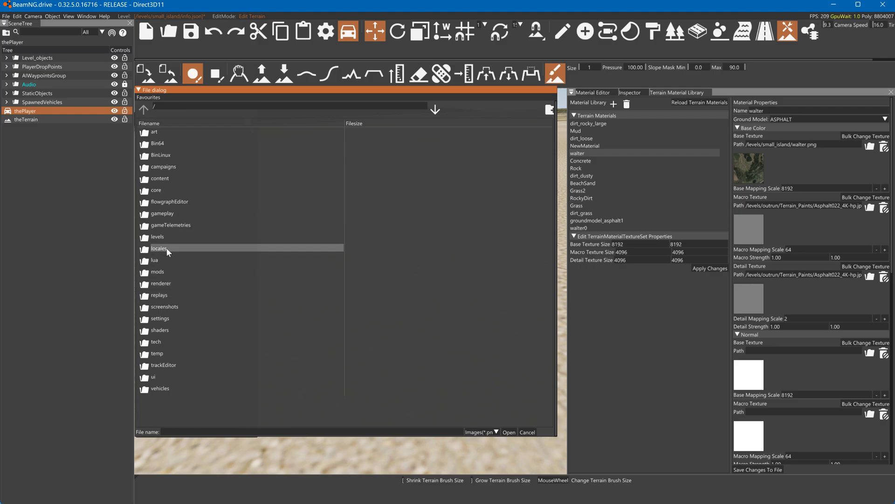
double_click(164, 236)
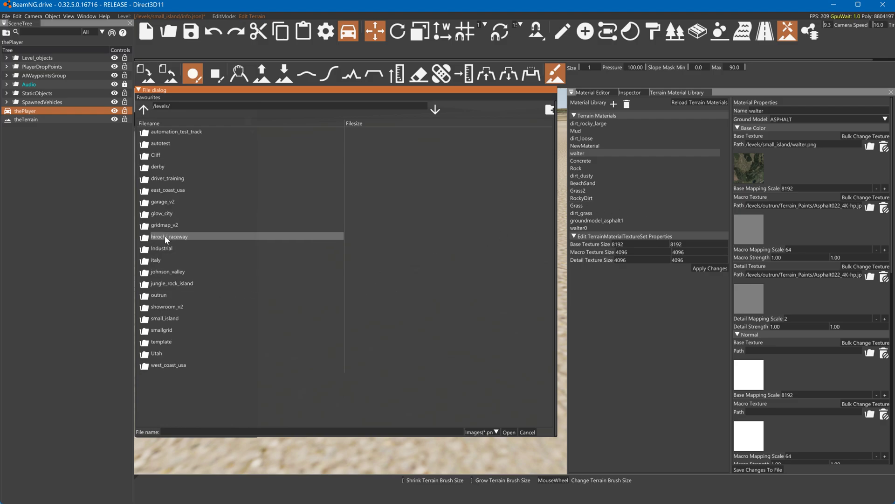
left_click(793, 274)
key("ctrl+c")
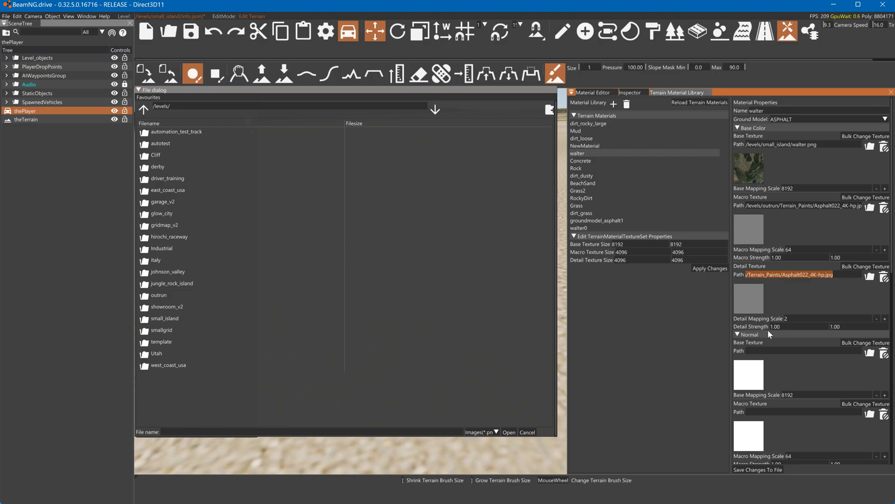
left_click(788, 412)
key("ctrl+v")
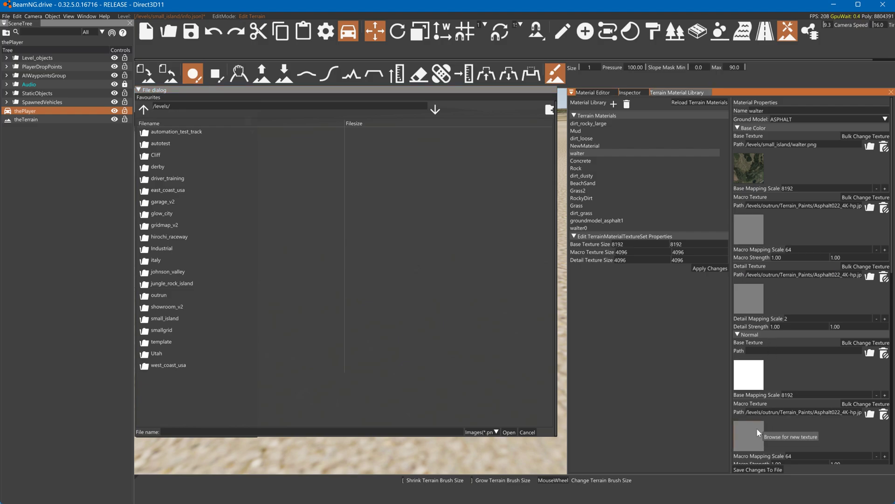
left_click(527, 432)
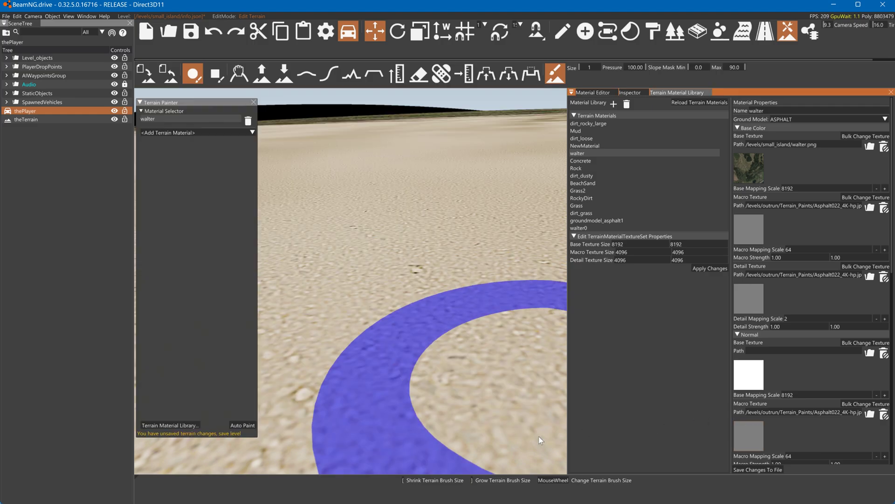
Step: Replace walter's Normal macro texture with Asphalt022_4K-JPG_NormalGL.jpg from Terrain_Paints
left_click(743, 441)
scroll(222, 341, "down", 8)
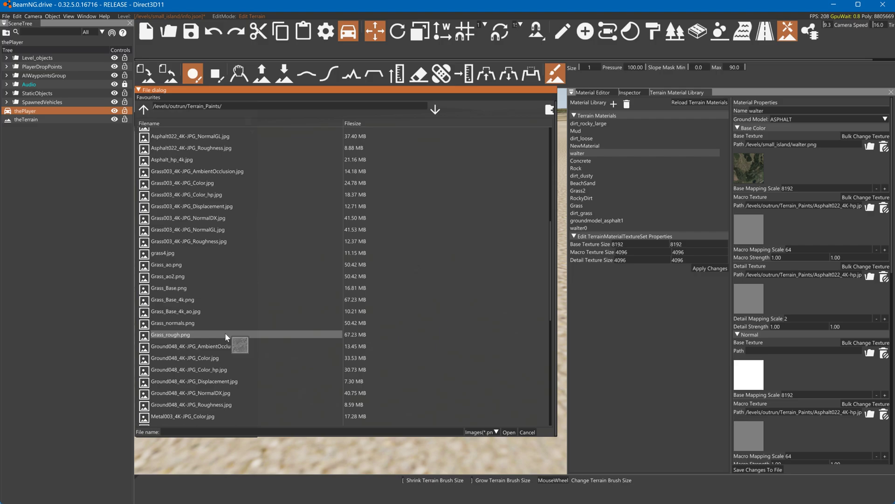
scroll(208, 284, "up", 1)
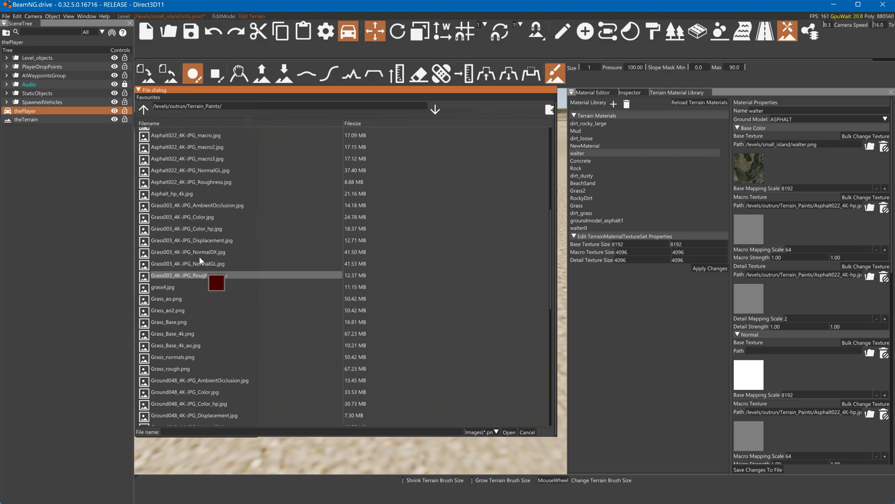
scroll(201, 239, "up", 1)
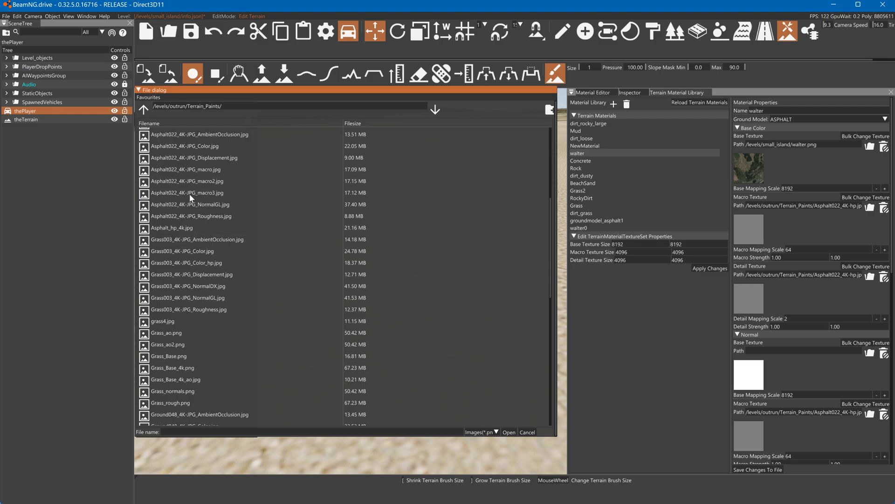
mouse_move(186, 206)
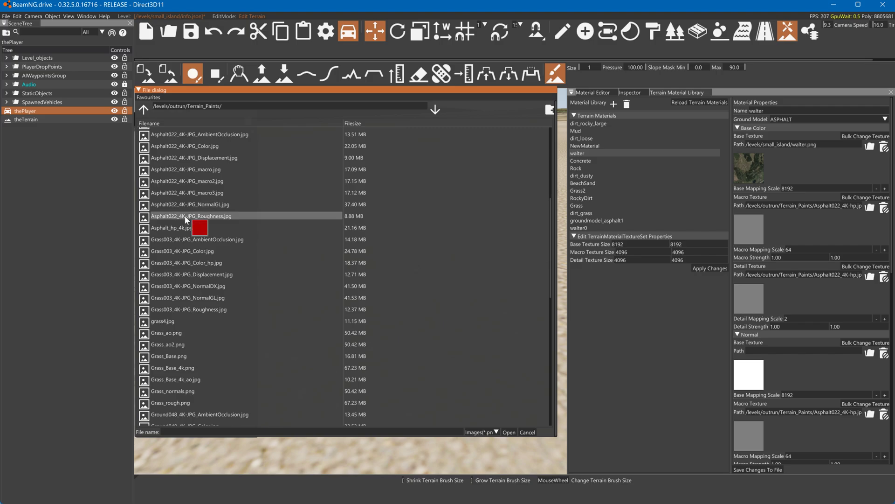
left_click(186, 202)
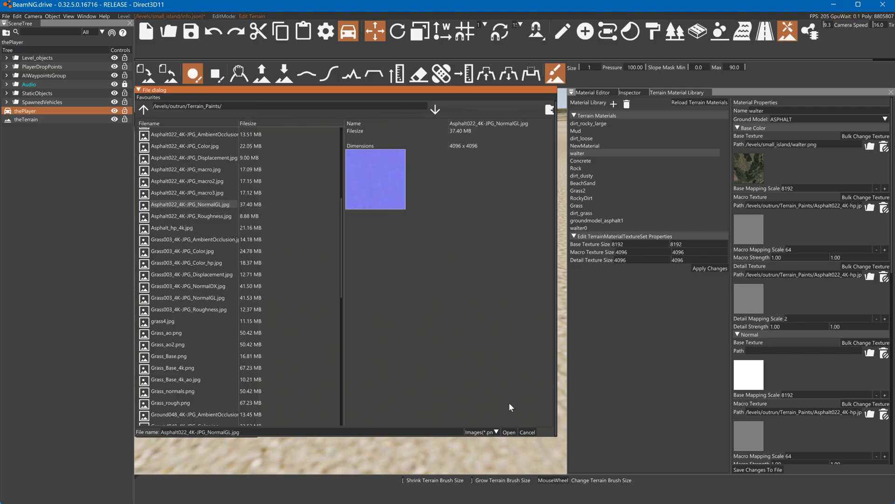
left_click(510, 433)
Step: Assign Asphalt022_4K-JPG_Roughness.jpg from Terrain_Paints as walter's Ambient Occlusion detail texture
scroll(788, 393, "down", 5)
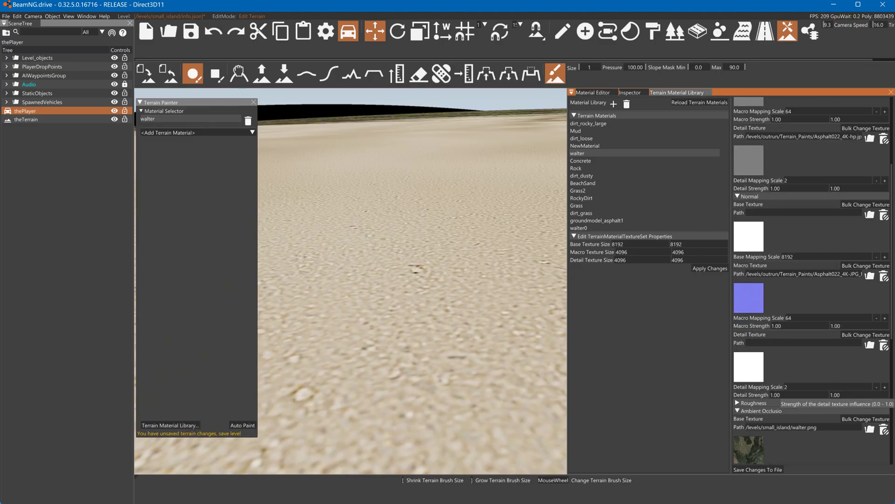
scroll(787, 395, "up", 2)
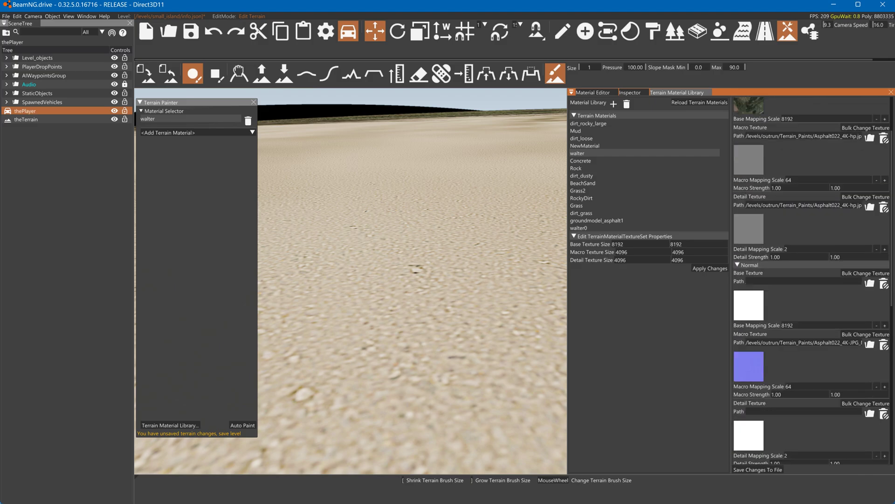
scroll(785, 396, "down", 6)
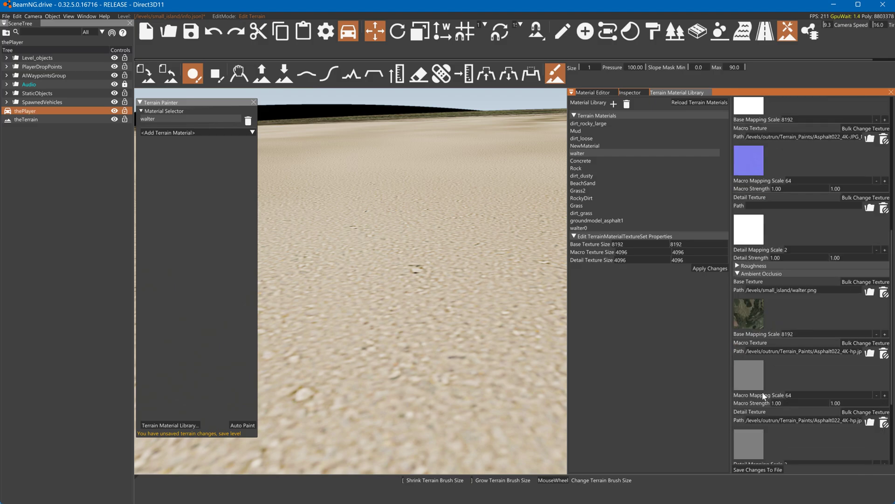
left_click(759, 438)
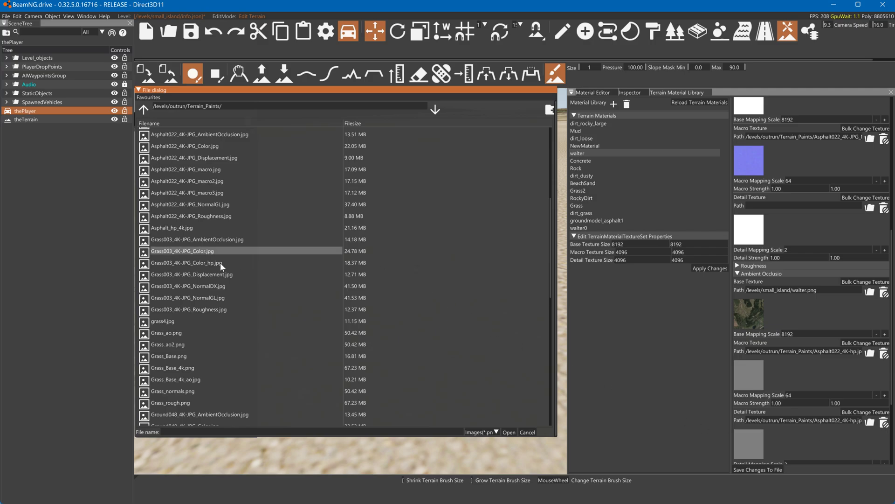
mouse_move(189, 311)
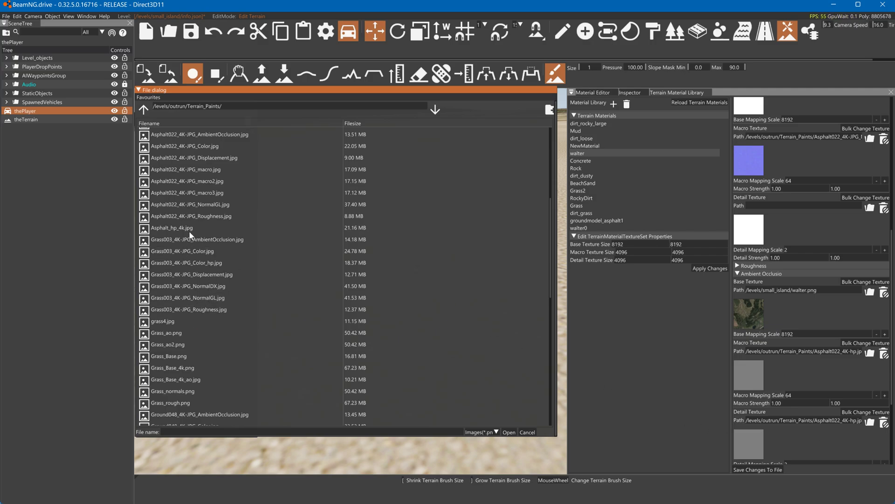
left_click(194, 216)
left_click(509, 431)
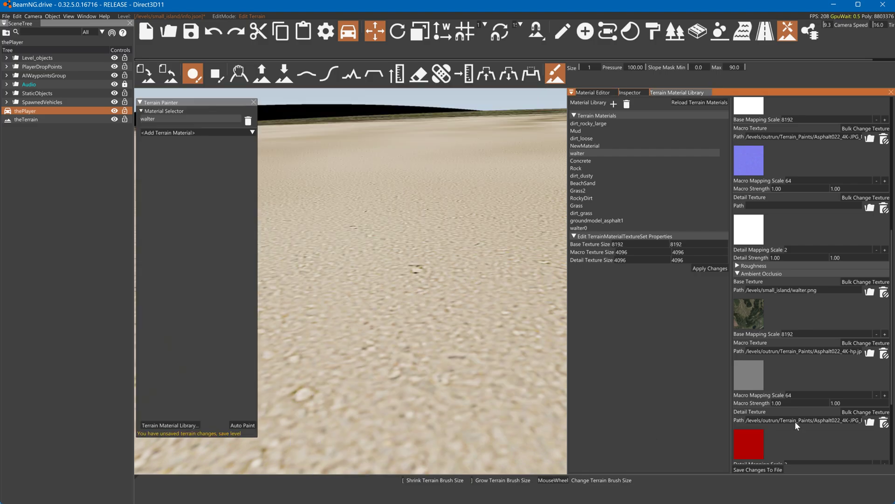
Step: Expand walter's Height section and assign aerial_asphalt_01_disp_4k.jpg from Terrain_Paints as its macro texture
scroll(800, 415, "down", 4)
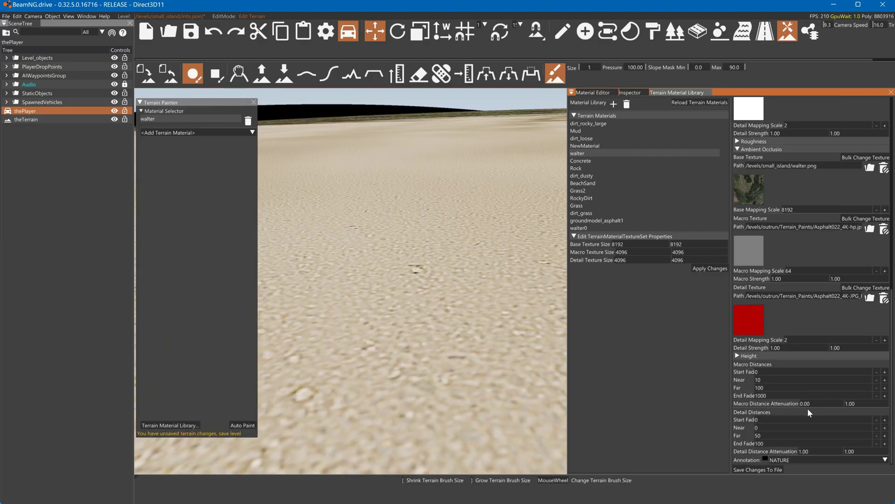
left_click(752, 357)
left_click(760, 458)
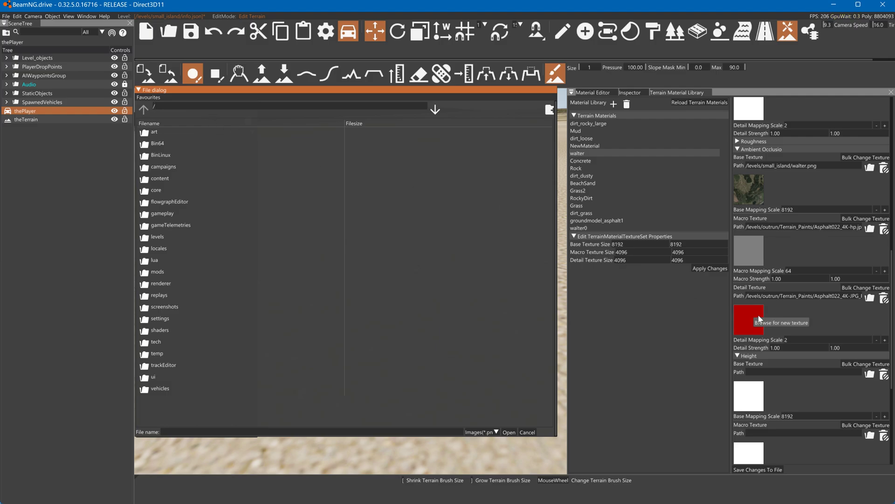
left_click(775, 393)
left_click(527, 432)
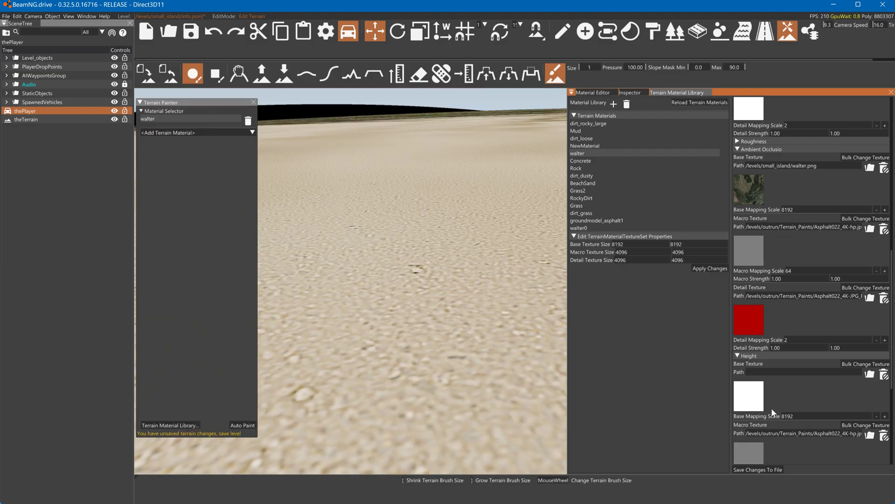
left_click(744, 446)
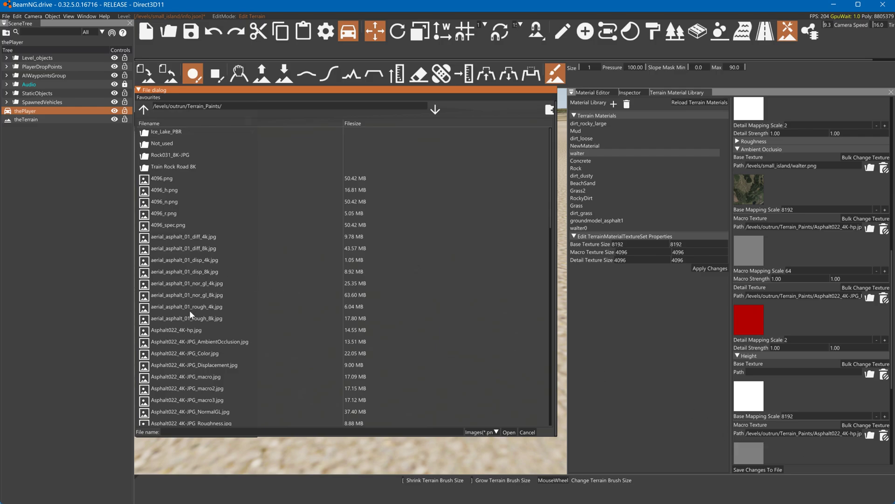
left_click(184, 262)
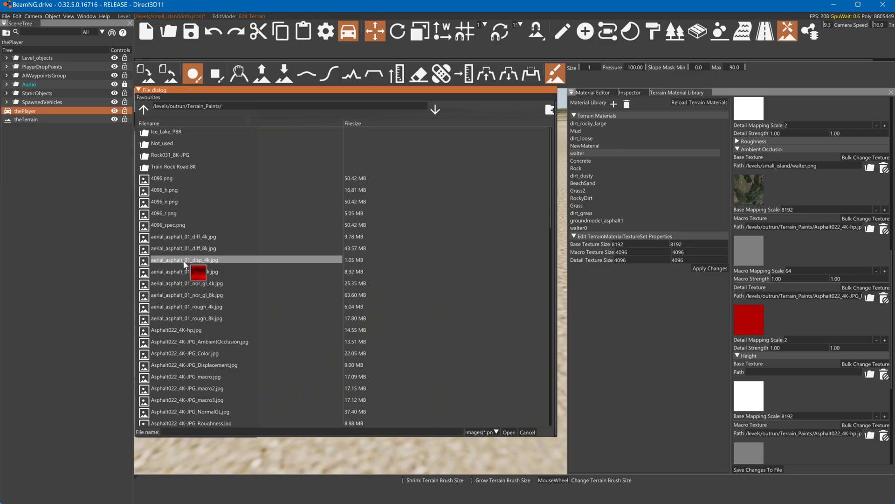
left_click(507, 432)
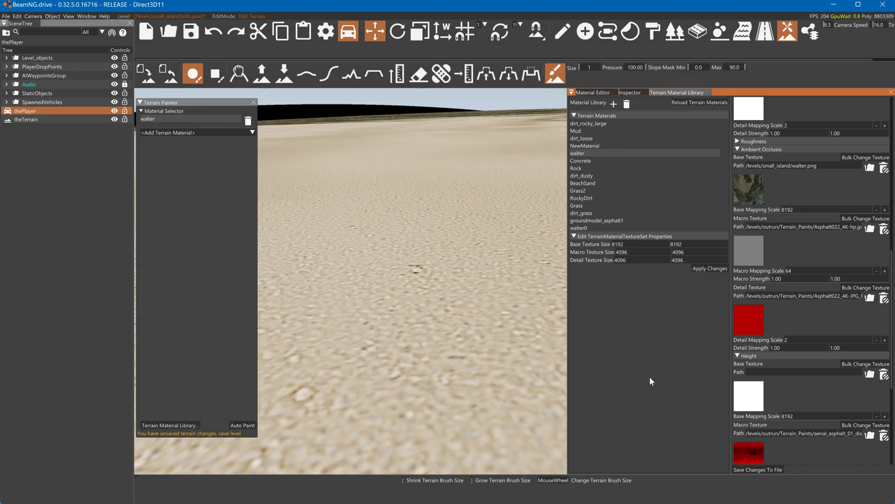
scroll(769, 238, "up", 5)
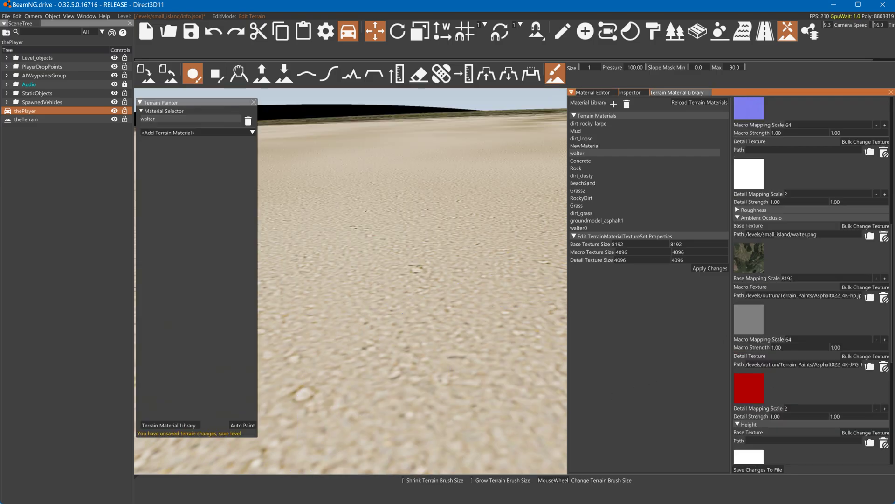
Step: Save walter's texture changes to file and inspect the ground surface up close in the viewport
scroll(767, 242, "up", 3)
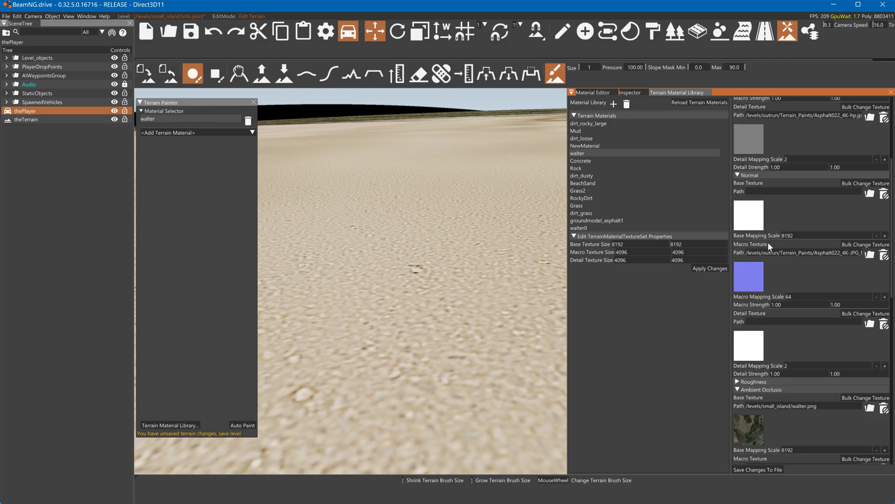
scroll(767, 241, "up", 2)
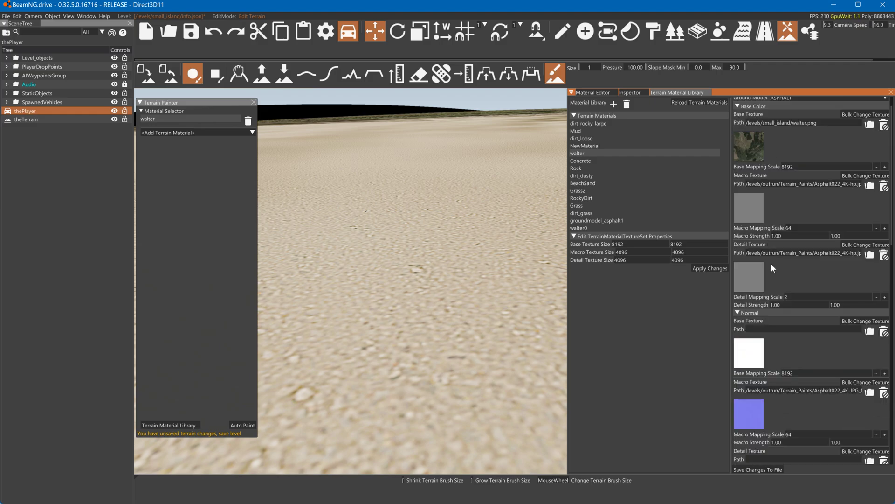
left_click(768, 469)
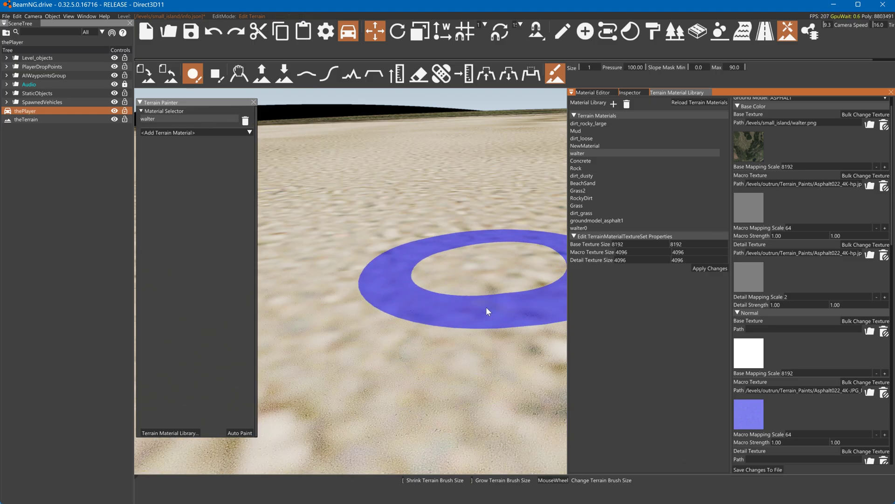
right_click_drag(486, 307, 493, 301)
key("s")
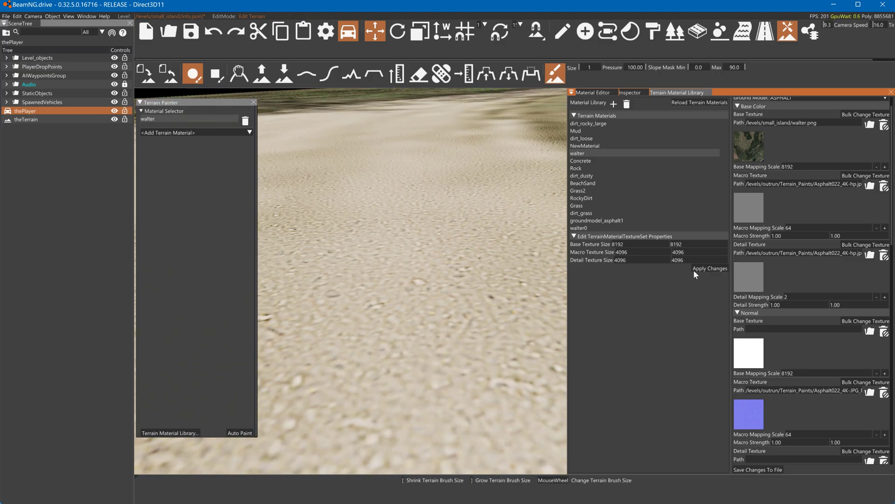
Step: Set walter's macro mapping scale to 32 in the Normal section and save the material changes to file
scroll(810, 266, "down", 5)
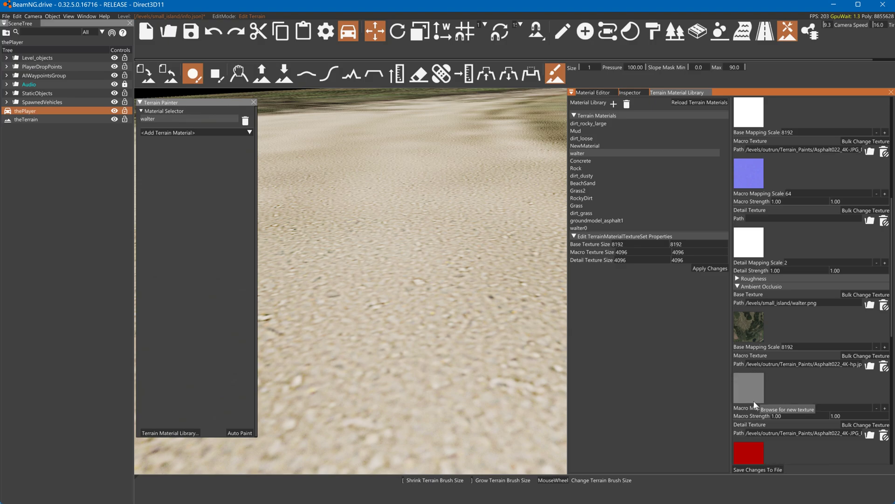
scroll(760, 410, "down", 2)
scroll(757, 412, "down", 3)
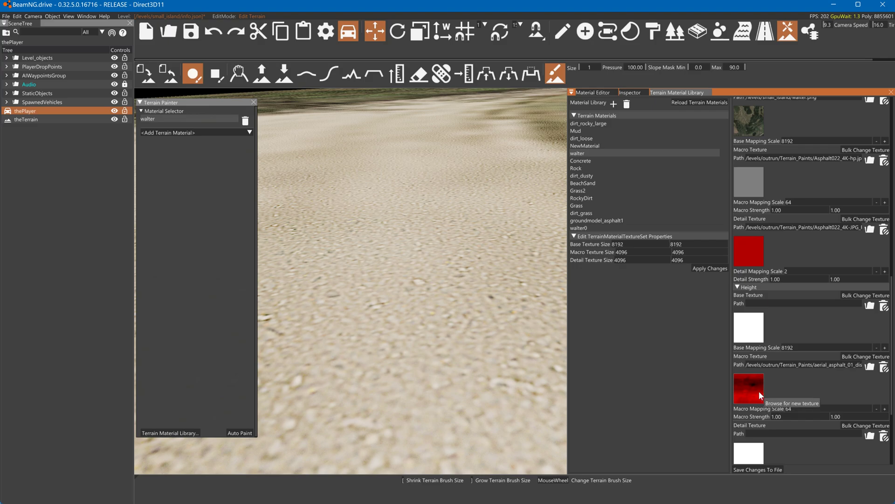
scroll(759, 391, "up", 1)
scroll(767, 341, "up", 1)
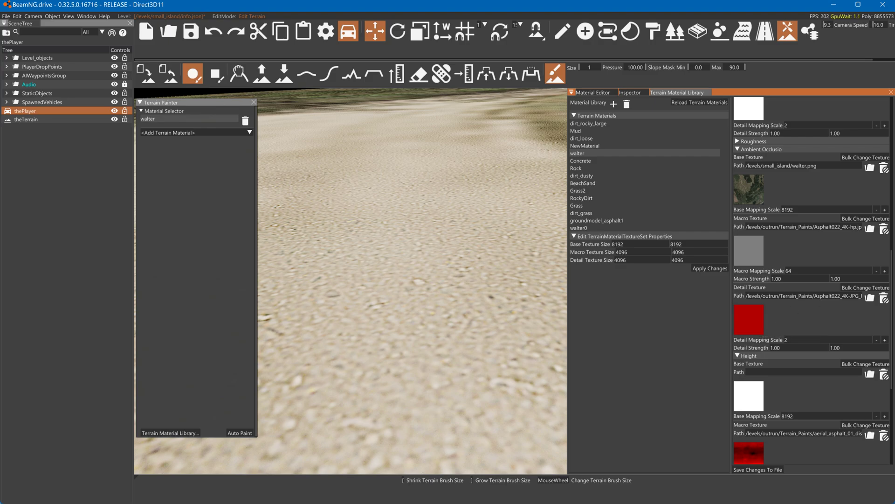
scroll(779, 322, "down", 1)
scroll(752, 323, "up", 5)
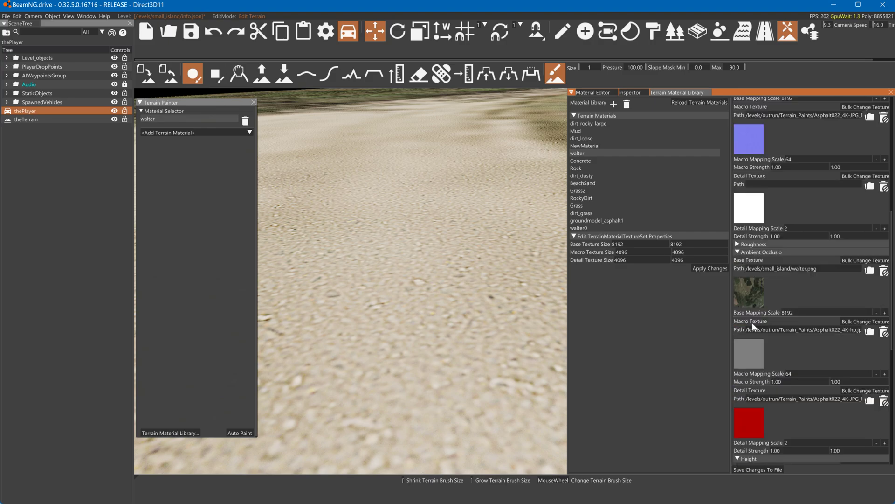
scroll(752, 323, "up", 2)
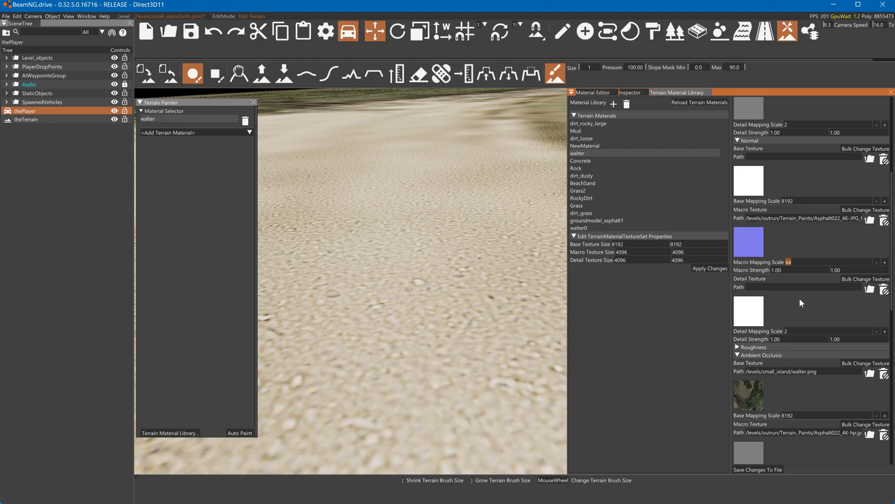
type("31")
key("BackSpace")
type("2")
left_click(769, 469)
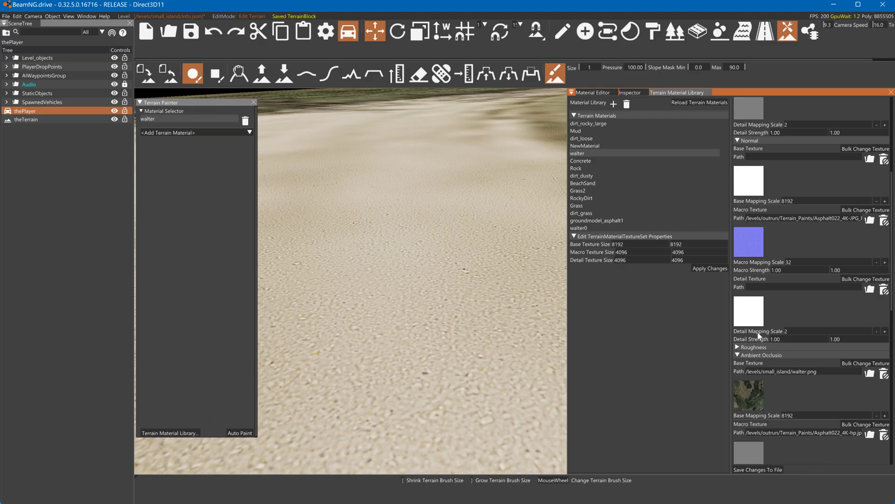
Step: Set the second strength value of walter's Base Color macro and detail textures to 0
scroll(779, 312, "up", 3)
scroll(779, 312, "up", 3)
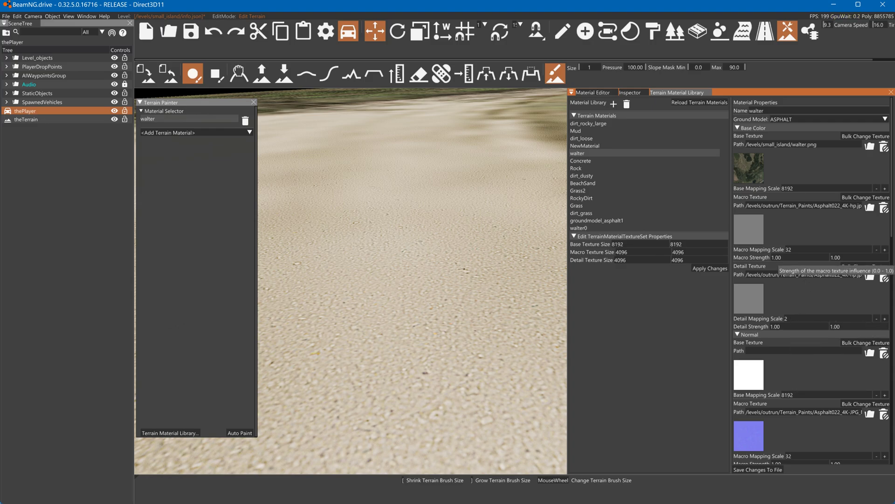
double_click(835, 257)
type("0")
key("Return")
Step: Set the first strength value of walter's Base Color detail and macro textures to 0.5 and save the changes to file
double_click(802, 326)
type("0.")
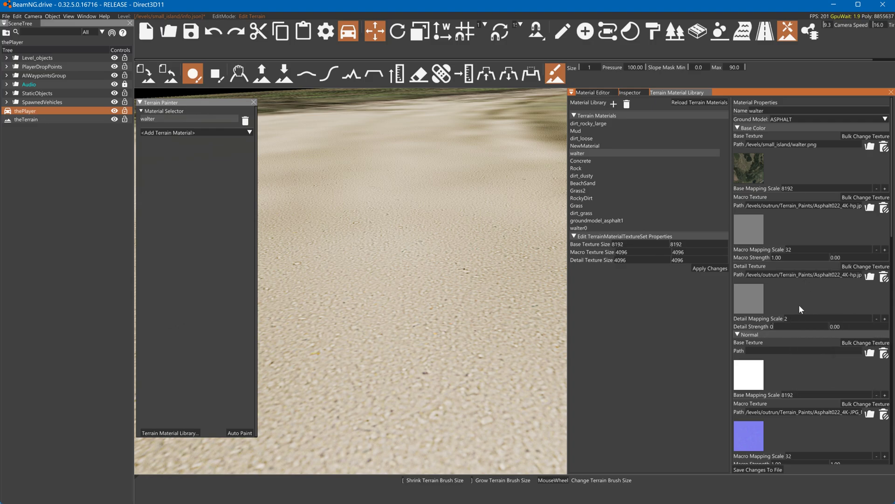
type("5")
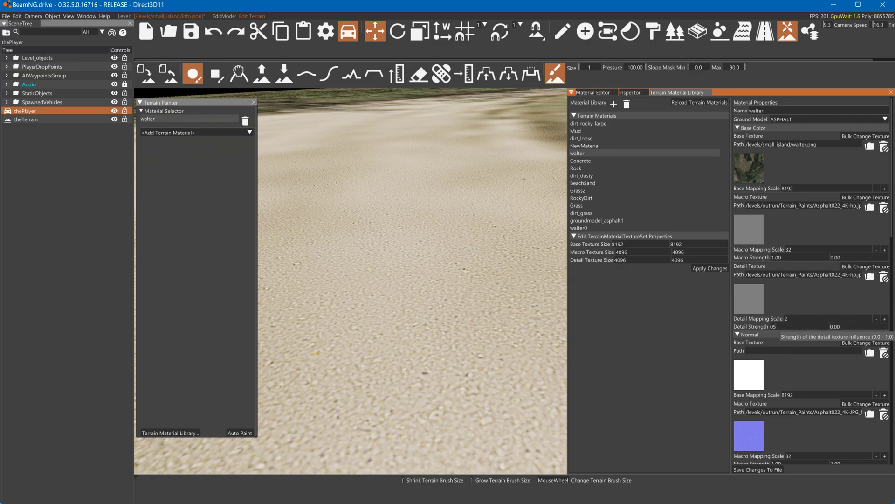
key("BackSpace")
type(".5")
key("Return")
double_click(777, 257)
type(".5")
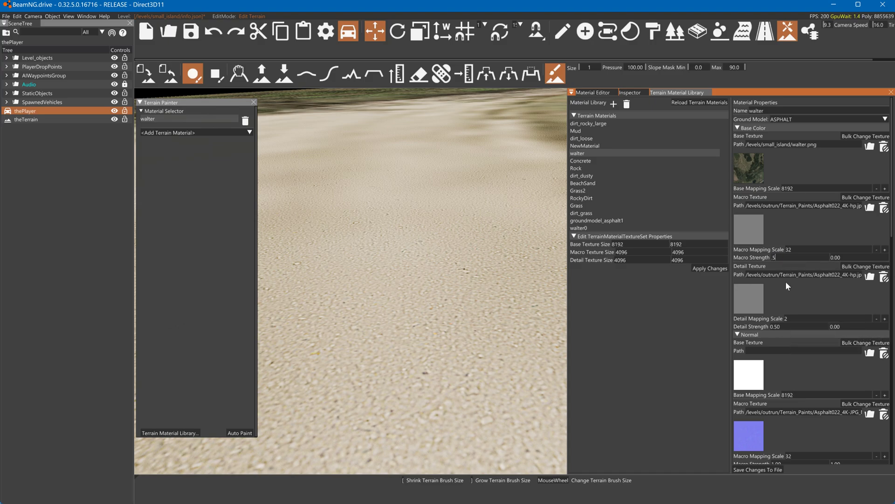
left_click(776, 469)
Step: Replace walter's Normal macro texture with 4096_n.png from Terrain_Paints
scroll(794, 357, "down", 3)
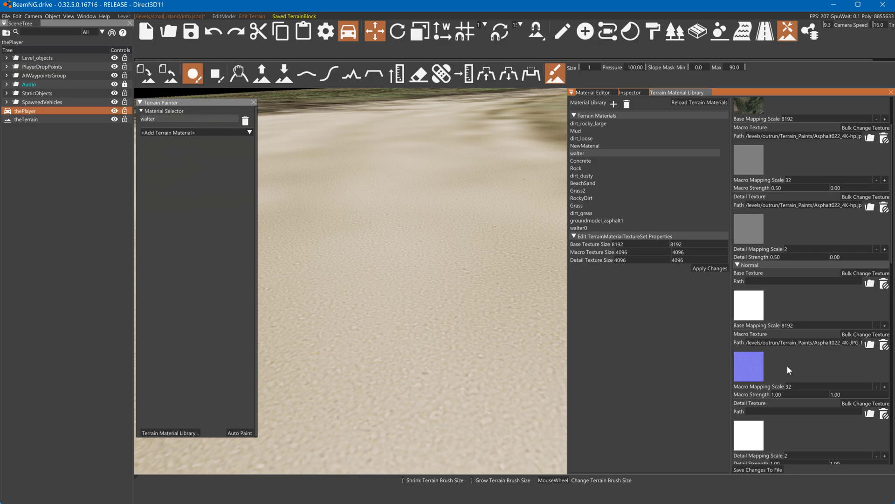
left_click(748, 367)
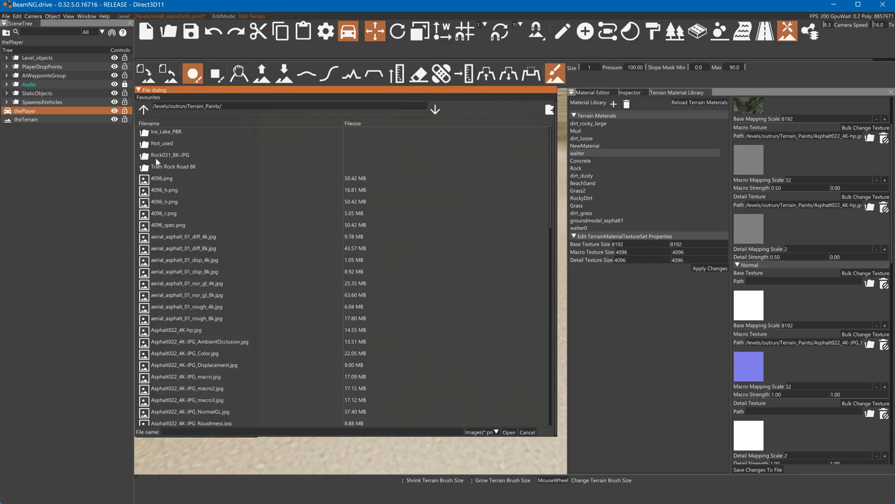
left_click(169, 202)
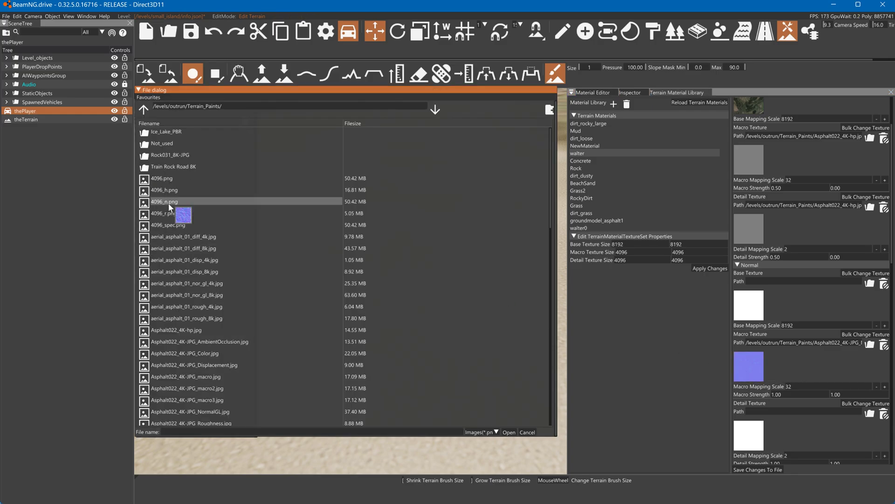
left_click(513, 433)
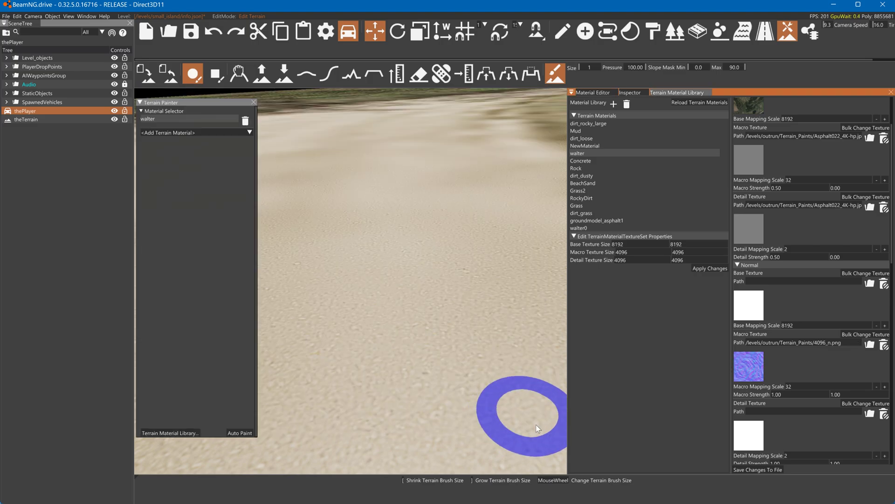
Step: Assign 4096_r.png from Terrain_Paints as walter's Height macro texture
scroll(765, 404, "down", 10)
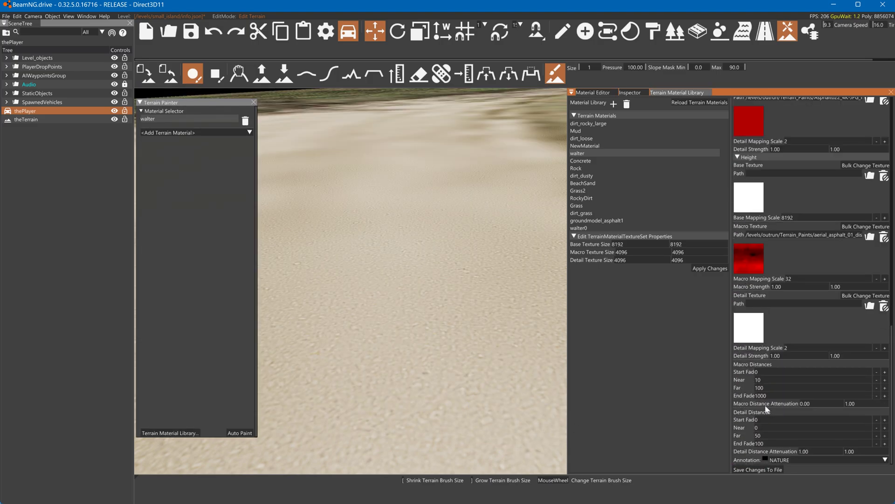
left_click(747, 259)
left_click(172, 214)
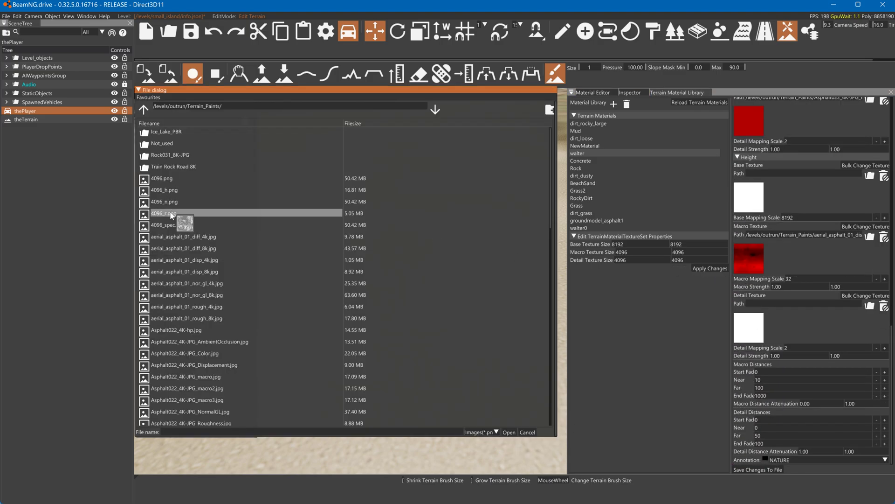
left_click(510, 432)
Step: Replace walter's Height macro texture with 4096_h.png from Terrain_Paints
left_click(748, 266)
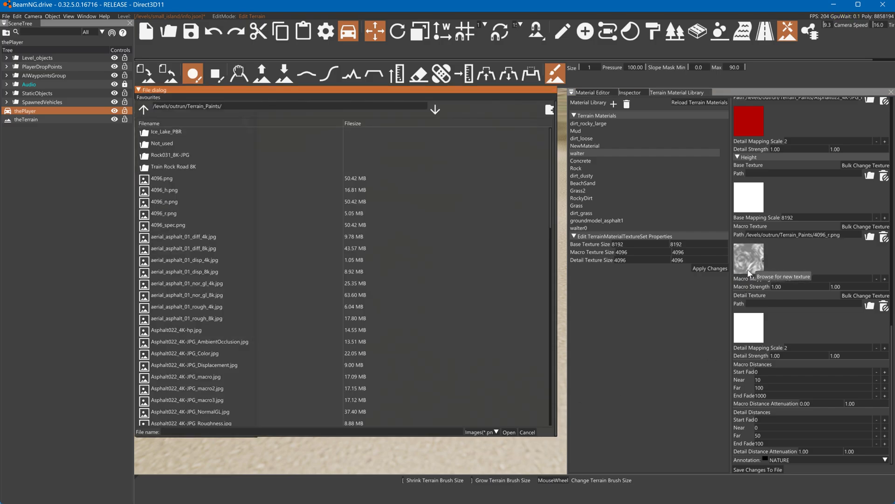
left_click(167, 190)
left_click(510, 432)
scroll(738, 322, "up", 3)
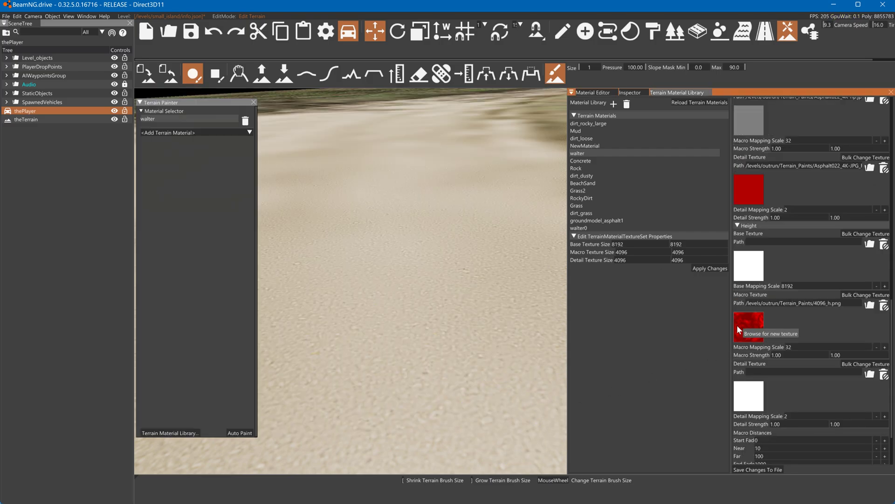
scroll(742, 332, "down", 3)
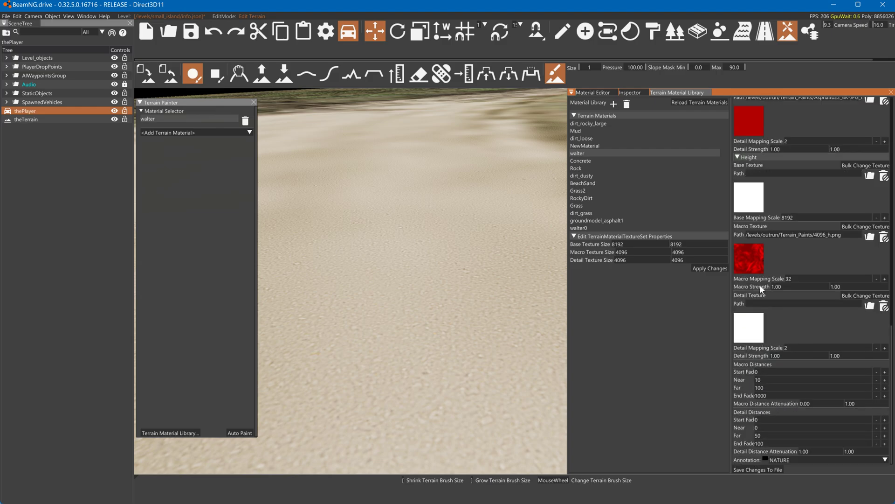
Step: Replace walter's Ambient Occlusion detail texture with 4096_r.png from Terrain_Paints
scroll(760, 284, "up", 3)
scroll(756, 266, "up", 3)
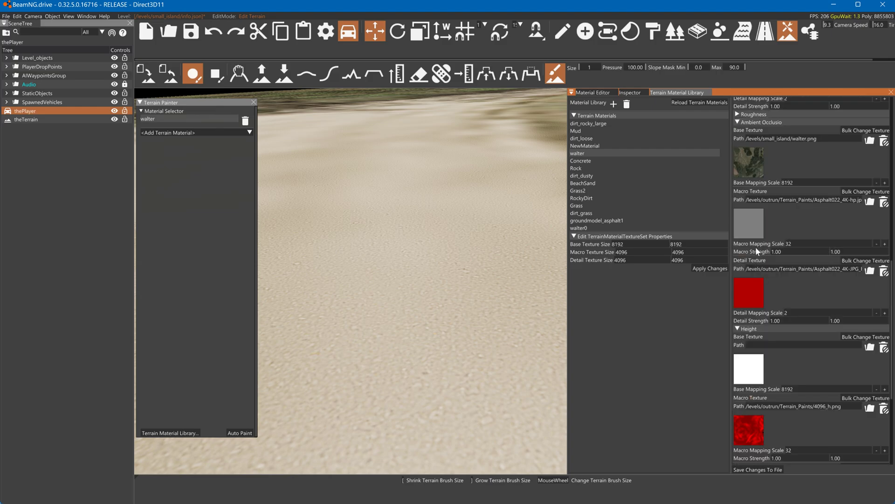
left_click(754, 289)
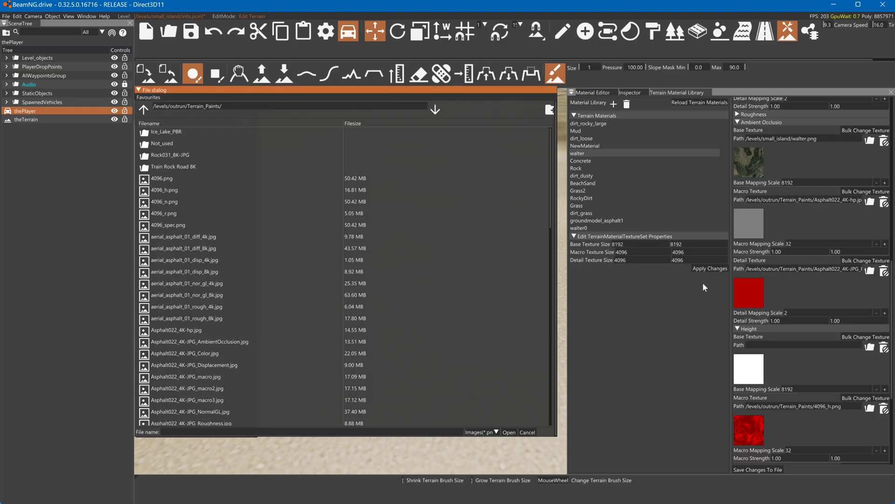
left_click(178, 212)
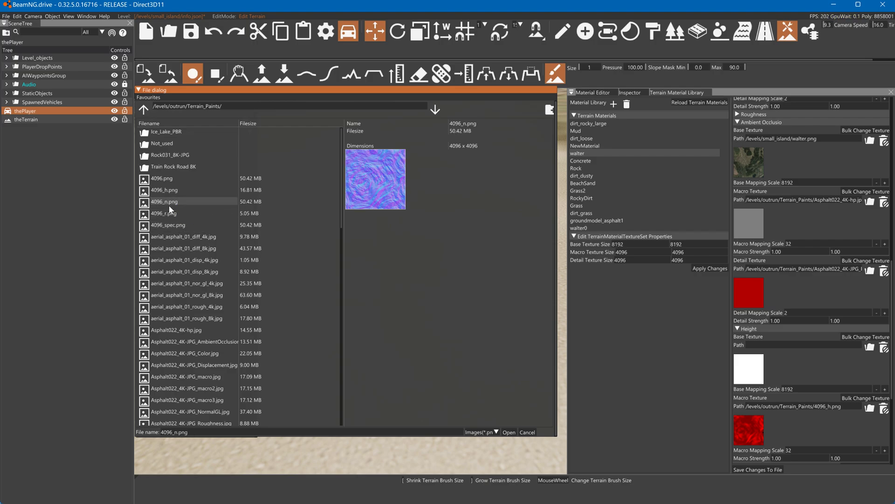
left_click(501, 433)
Step: Expand walter's Roughness section and paste the copied Asphalt022_4K-hp.jpg path into its macro texture
scroll(757, 307, "up", 3)
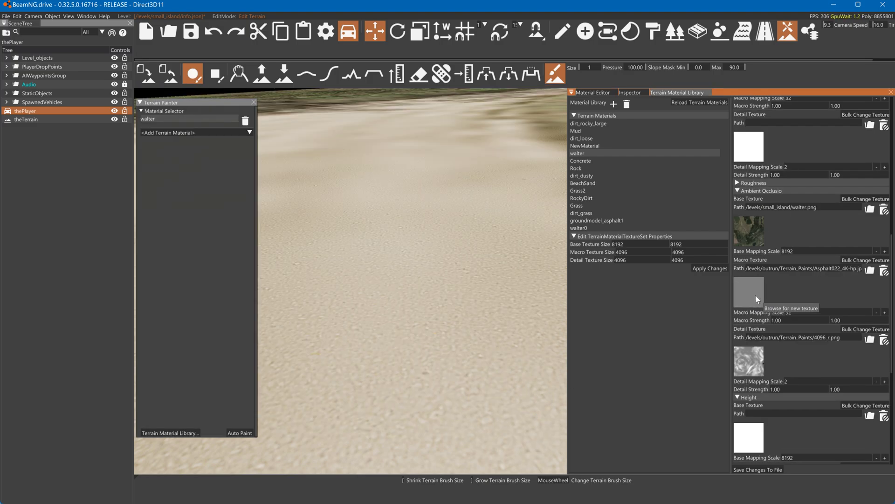
left_click(740, 184)
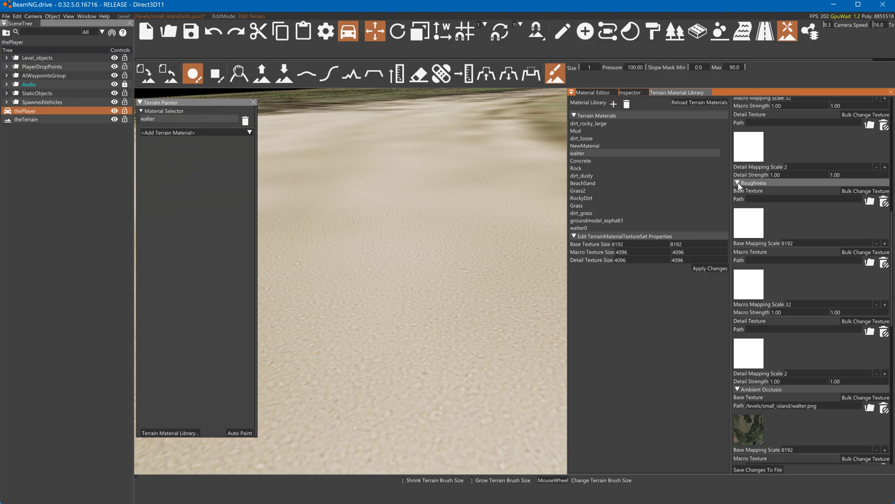
left_click(750, 289)
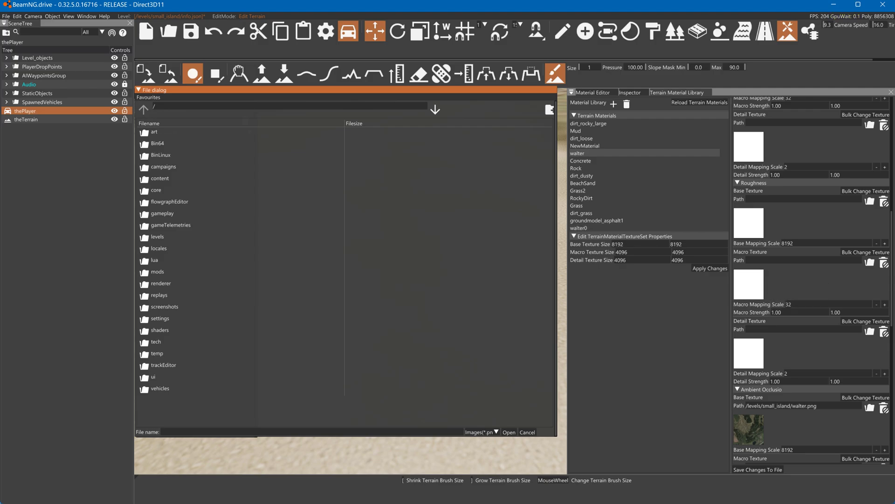
left_click(788, 261)
key("ctrl+v")
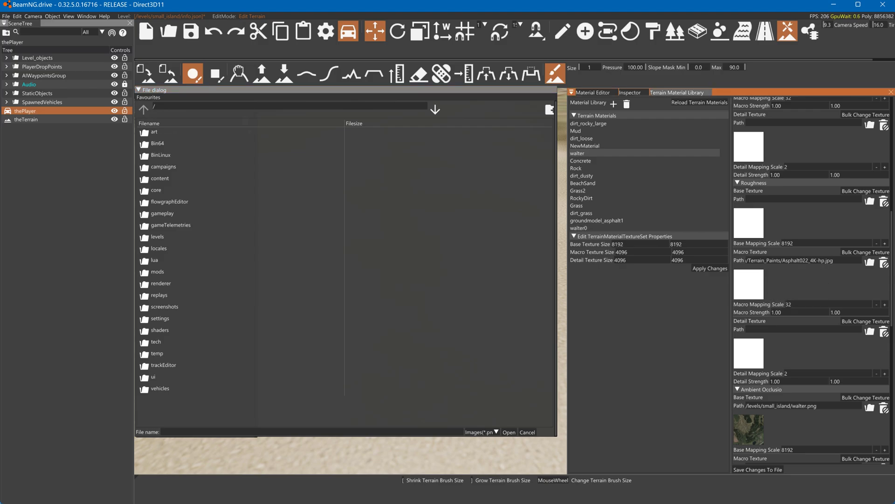
left_click(528, 433)
Step: Replace walter's Roughness macro texture with 4096_r.png from Terrain_Paints
left_click(755, 287)
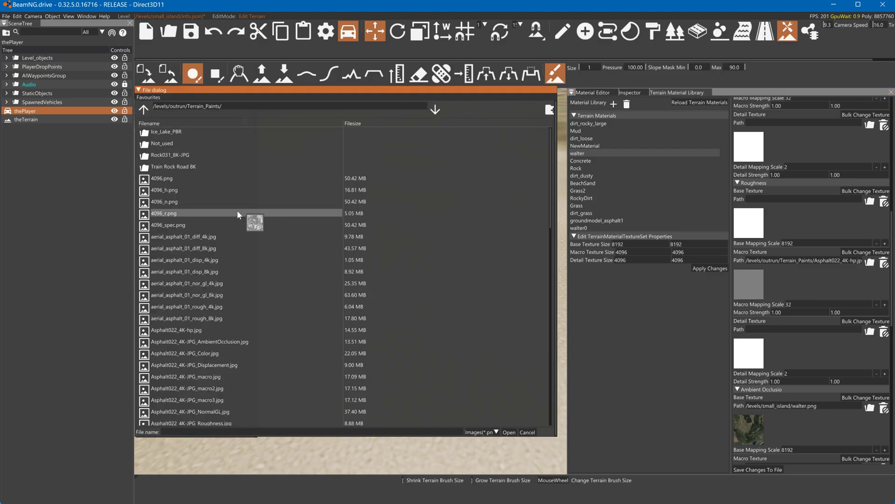
left_click(165, 216)
left_click(508, 432)
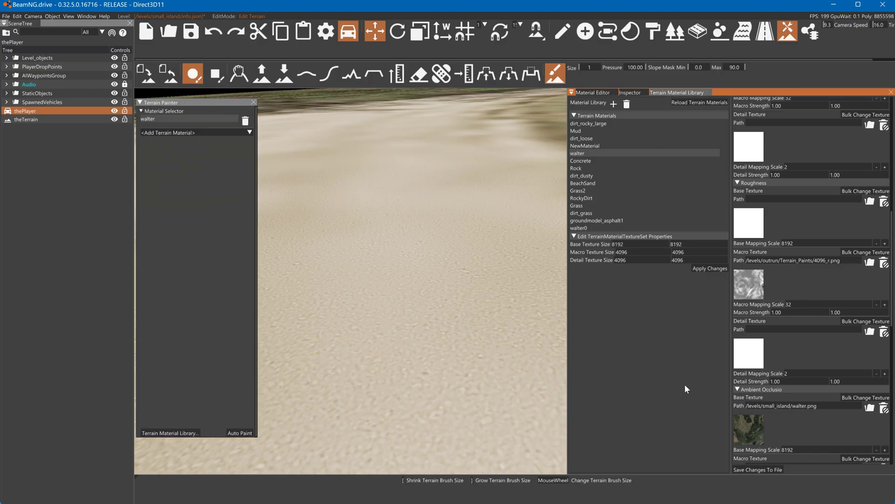
Step: Replace walter's Base Color macro texture with 4096_r.png from Terrain_Paints
scroll(772, 335, "up", 5)
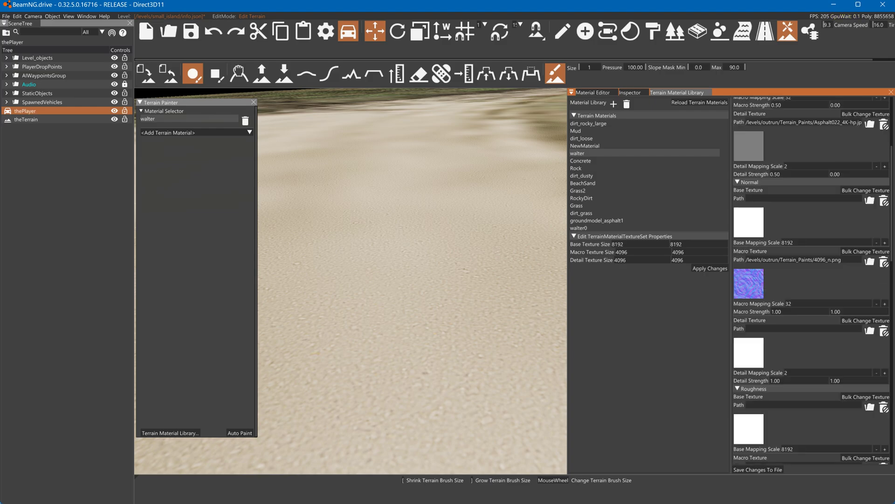
scroll(755, 248, "up", 5)
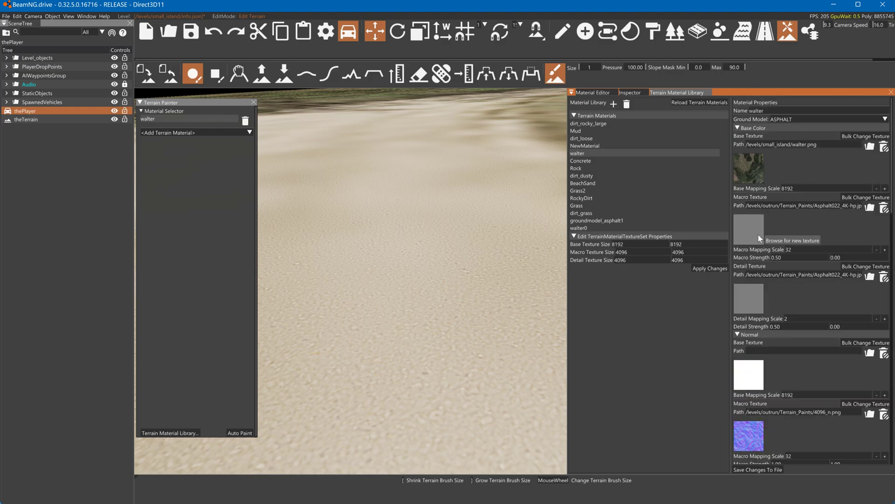
left_click(757, 233)
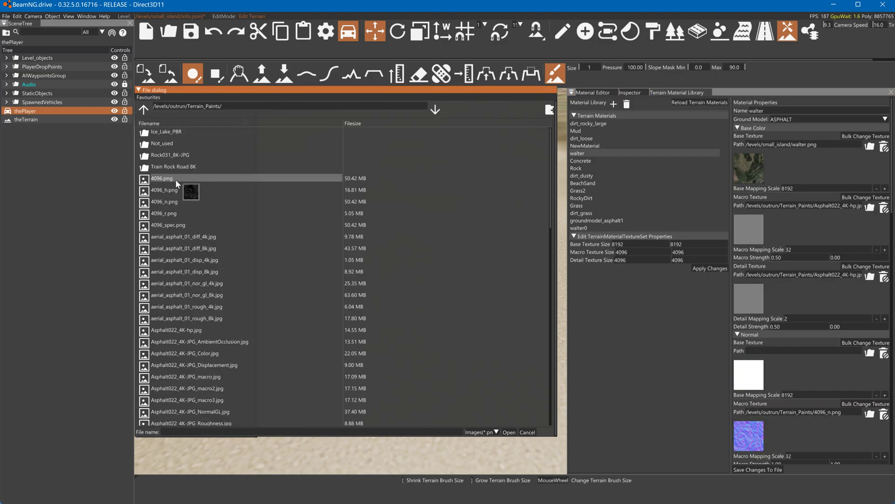
left_click(163, 213)
left_click(508, 431)
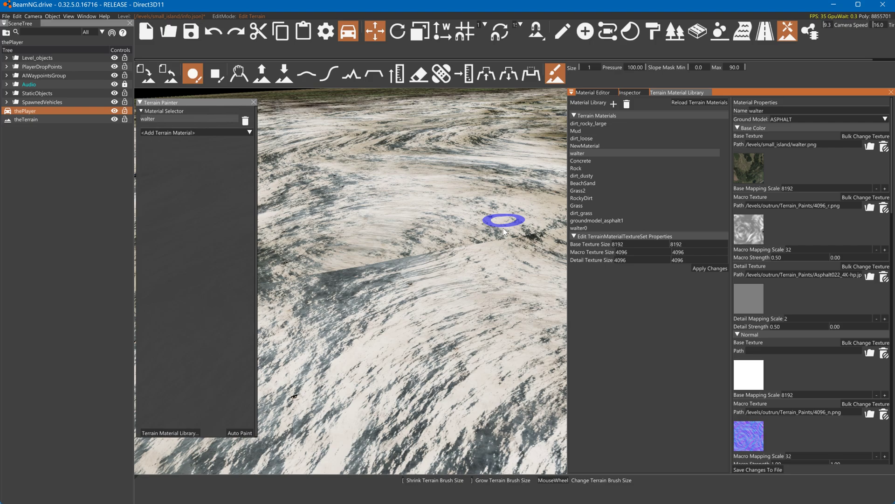
Step: Set walter's Normal macro strength to 0.20 and 0.00 and the macro mapping scale to 128, saving the changes to file
mouse_move(491, 211)
right_mouse_down()
mouse_move(483, 208)
mouse_move(502, 201)
mouse_move(507, 168)
right_mouse_up()
key("s")
key("s")
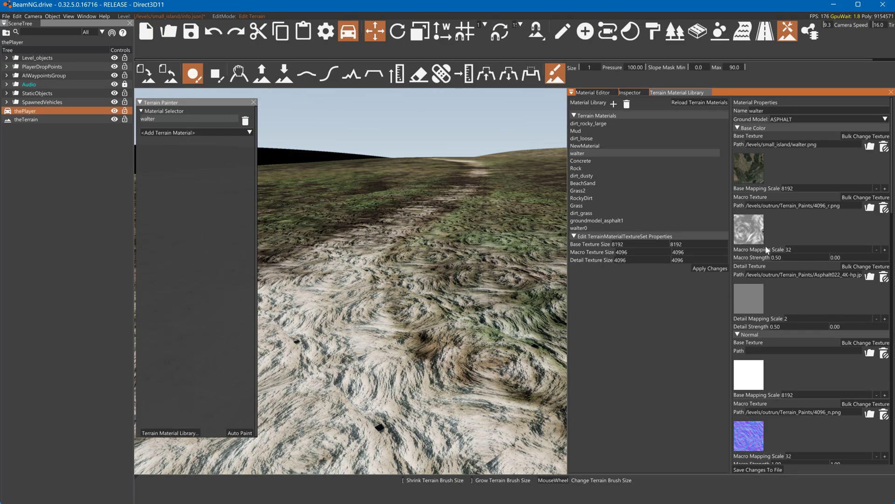
scroll(793, 340, "down", 2)
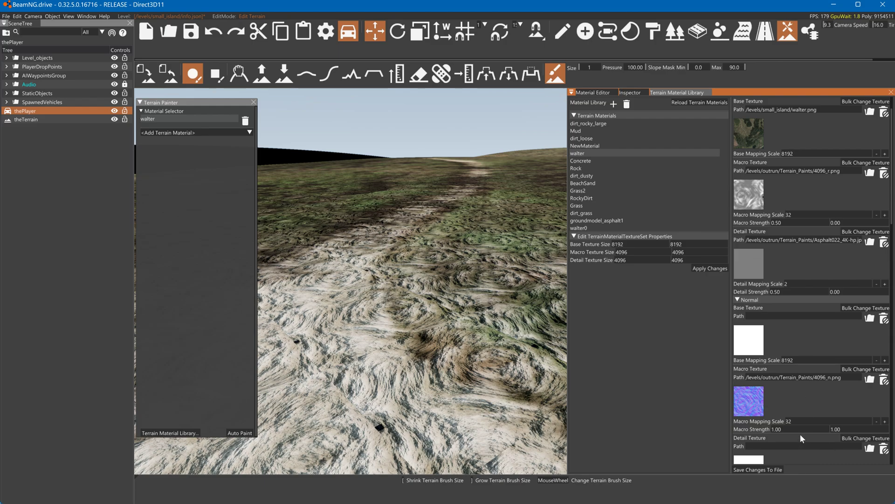
left_click_drag(835, 429, 814, 429)
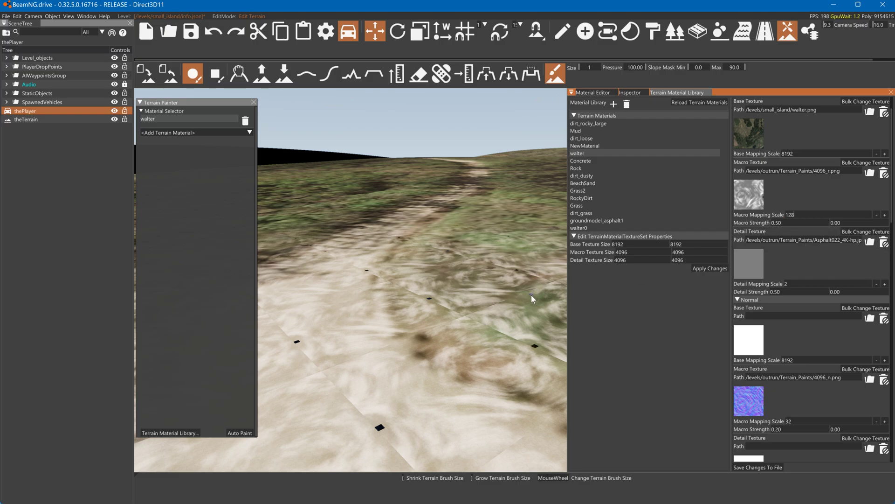
left_click(754, 470)
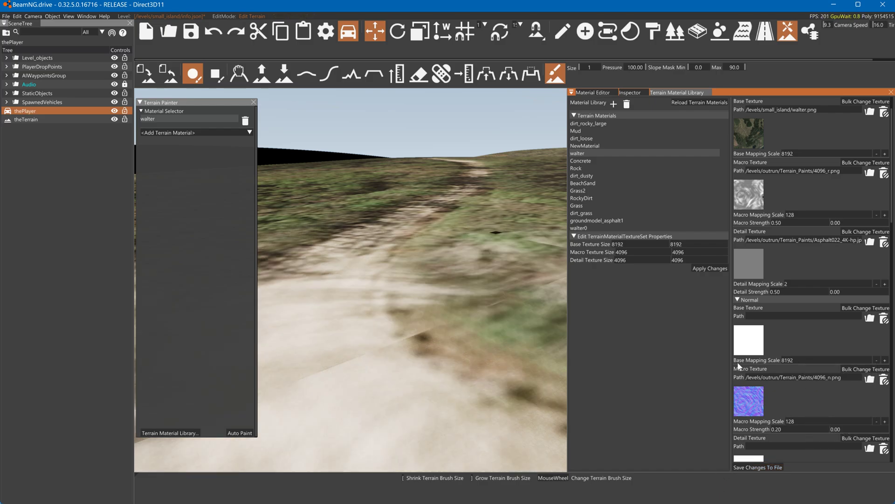
Step: Try aerial_asphalt_01_nor_gl_4k.jpg as walter's Base Color macro texture and undo the replacement
right_click_drag(504, 335, 364, 321)
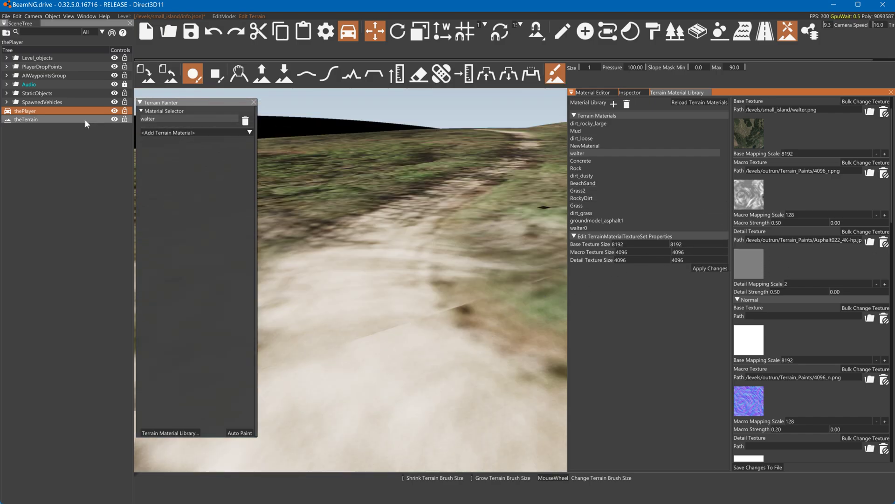
left_click(759, 196)
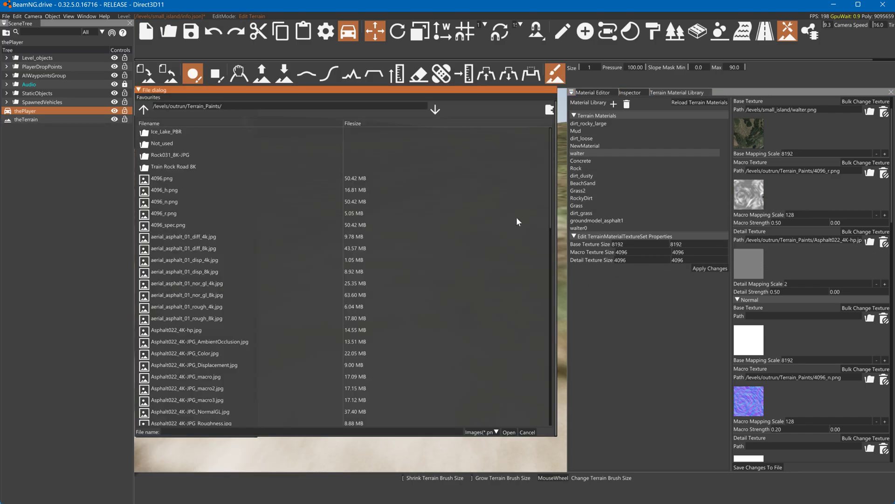
left_click(166, 282)
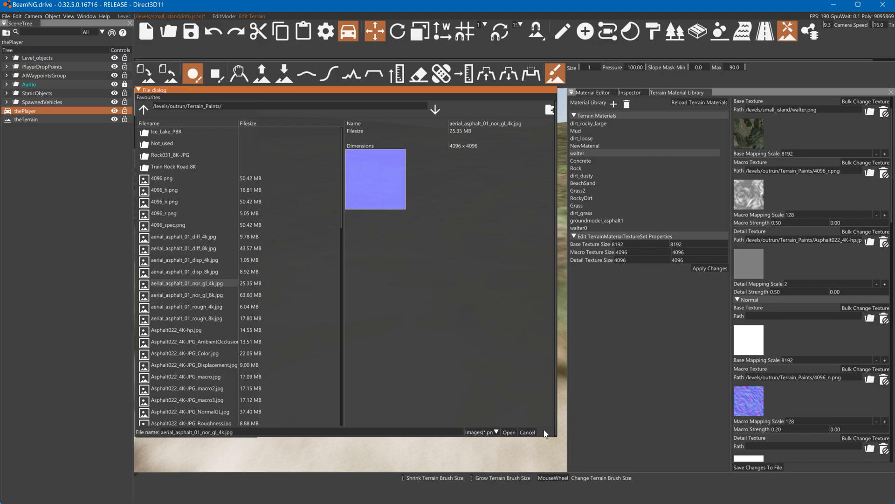
left_click(508, 432)
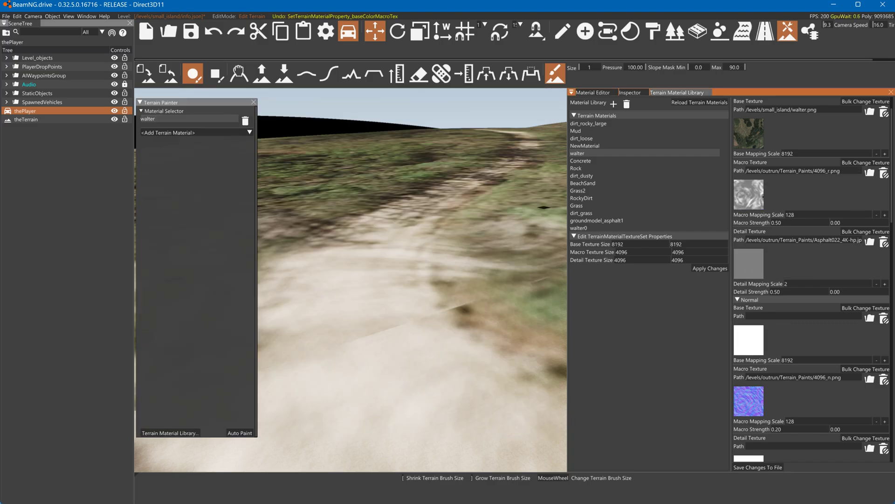
Step: Replace walter's Base Color macro texture with Asphalt022_4K-hp.jpg from Terrain_Paints
left_click(869, 172)
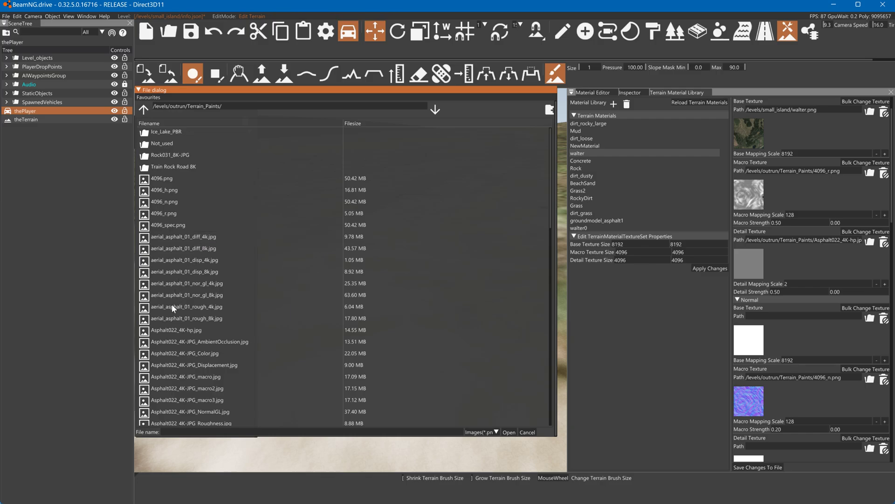
left_click(167, 330)
left_click(508, 431)
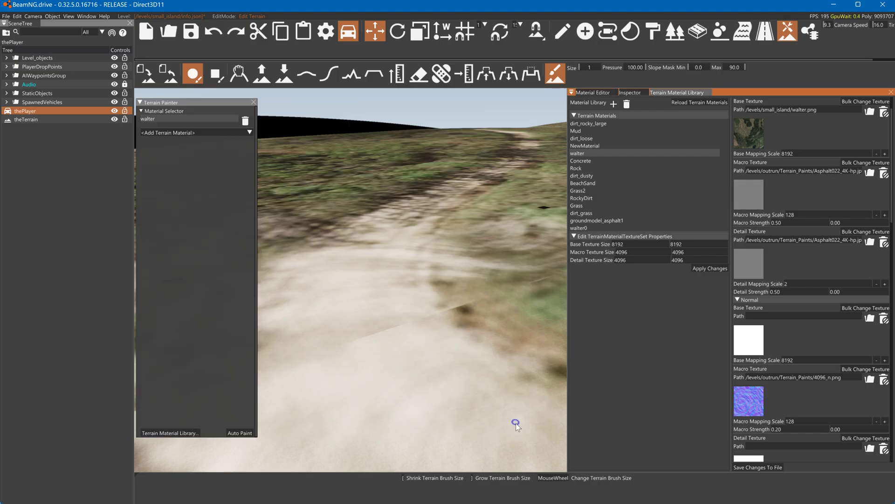
Step: Replace walter's Normal macro texture with Asphalt022_4K-JPG_NormalGL.jpg from Terrain_Paints
scroll(760, 383, "down", 1)
left_click(757, 368)
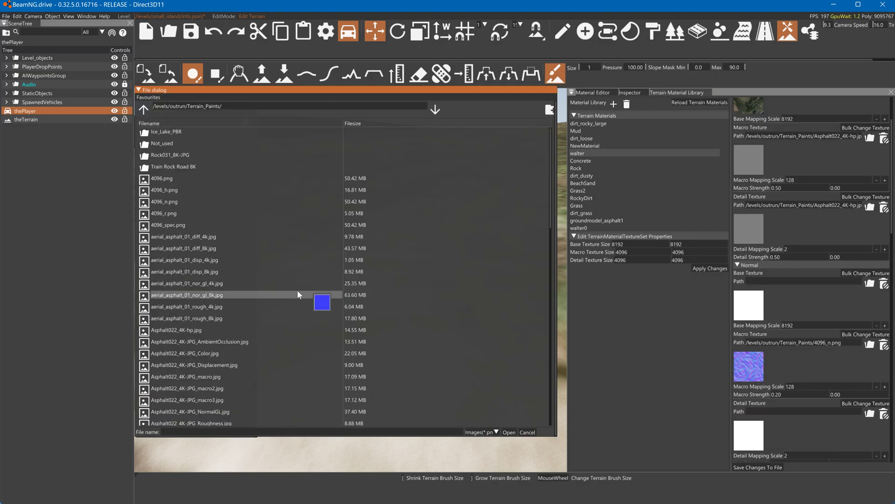
left_click(200, 410)
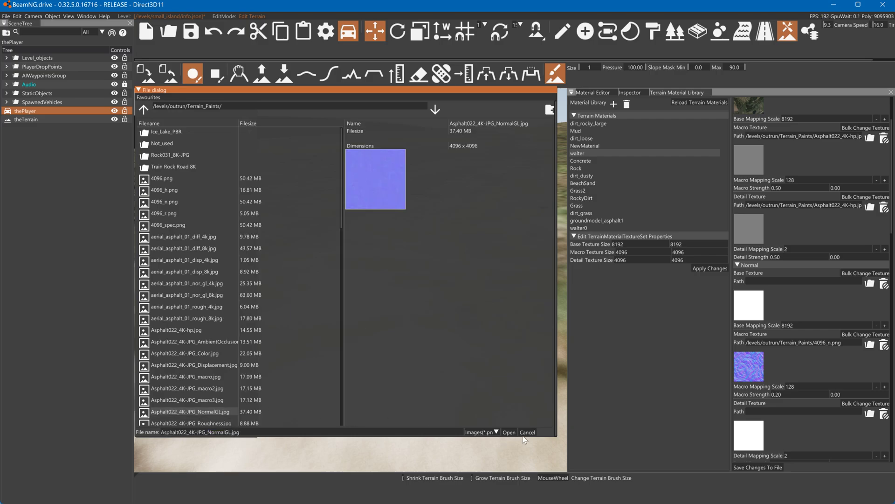
left_click(509, 432)
Step: Replace walter's Roughness macro texture with Asphalt022_4K-JPG_Roughness.jpg from Terrain_Paints
scroll(799, 370, "down", 3)
scroll(800, 372, "down", 2)
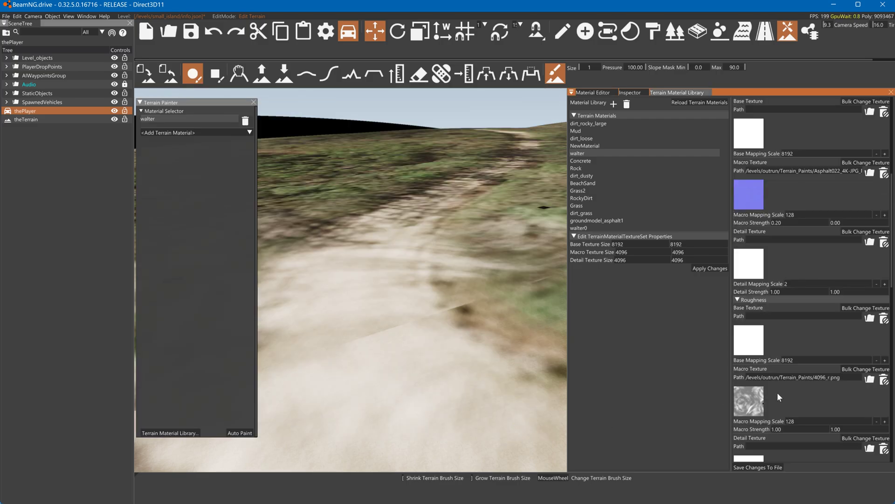
left_click(750, 401)
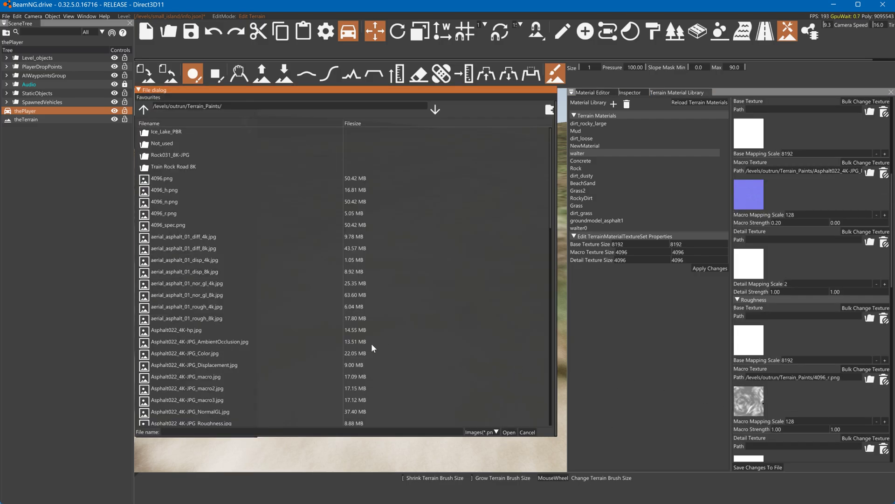
left_click(208, 377)
left_click(202, 423)
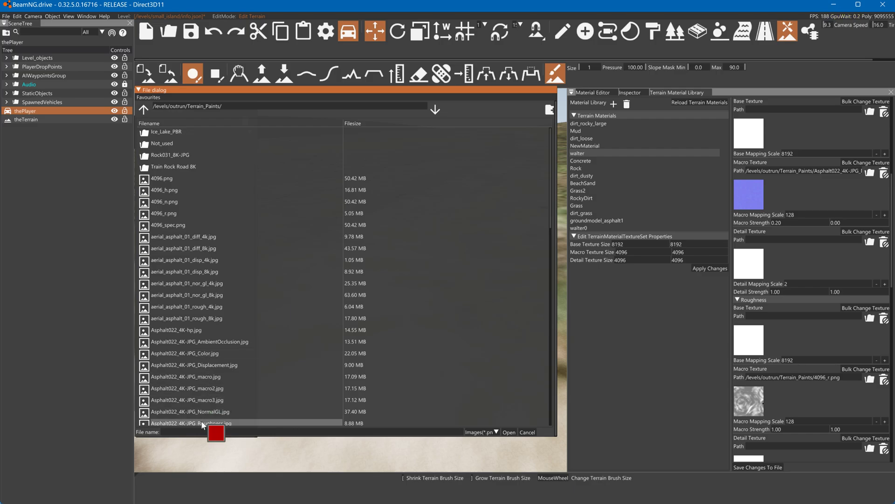
left_click(508, 432)
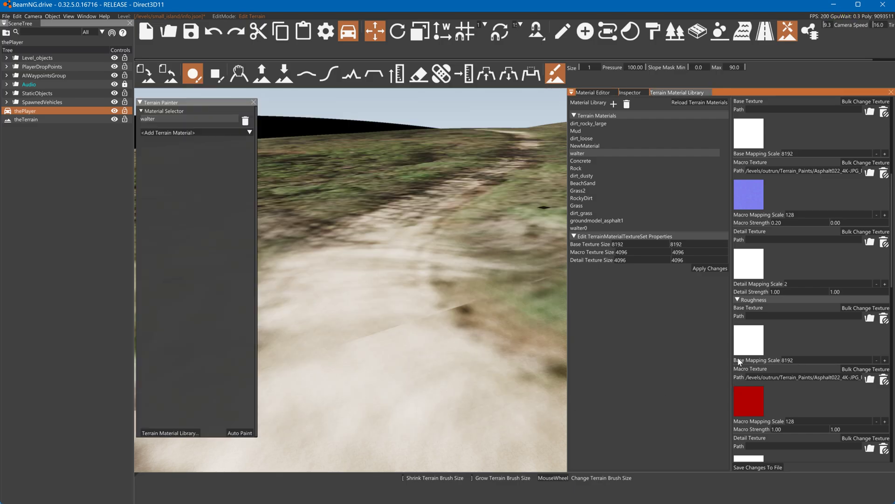
Step: Replace walter's Ambient Occlusion macro texture with Asphalt022_4K-JPG_AmbientOcclusion.jpg from Terrain_Paints
scroll(737, 357, "down", 3)
scroll(751, 370, "down", 4)
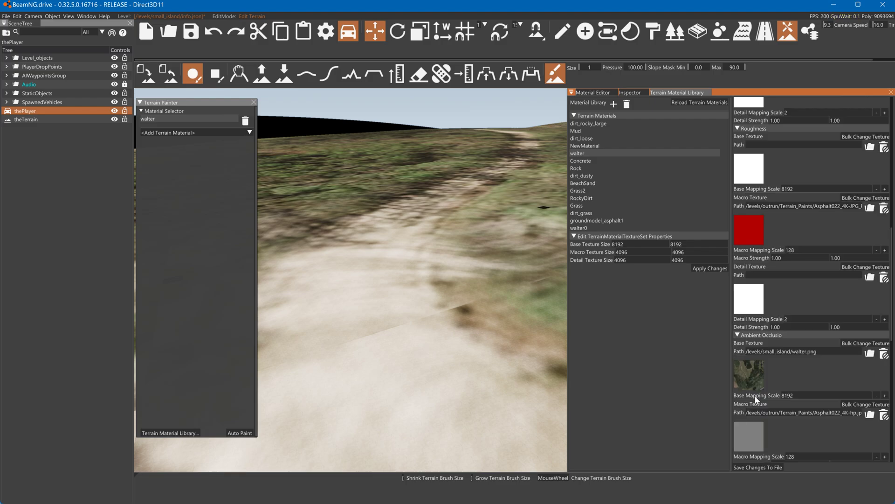
left_click(754, 430)
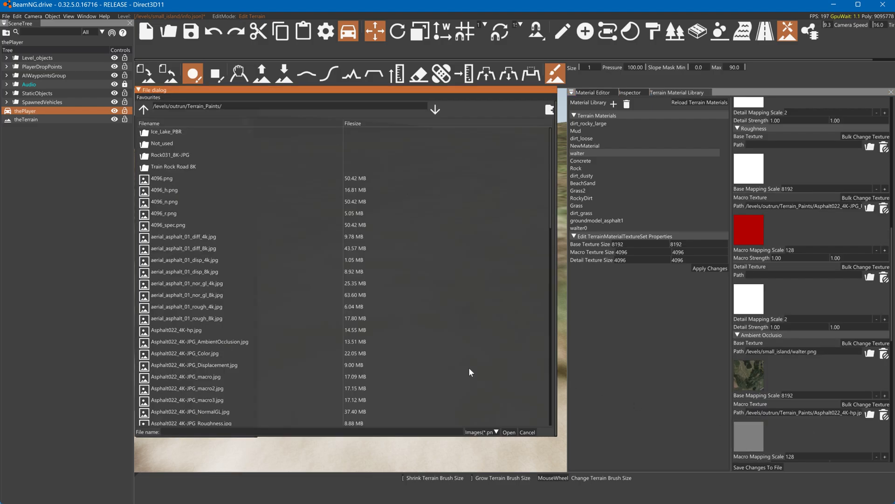
left_click(218, 342)
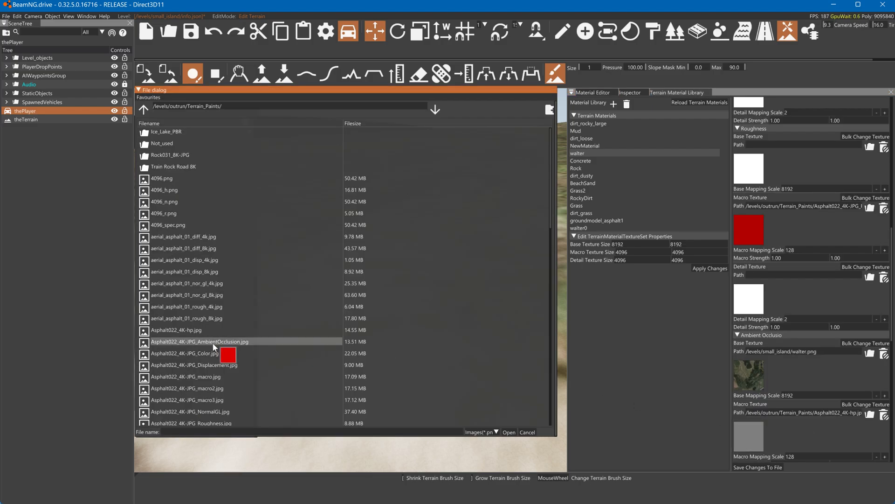
left_click(508, 432)
Step: Remove the 4096_r.png detail texture from walter's Ambient Occlusion section
scroll(768, 381, "down", 7)
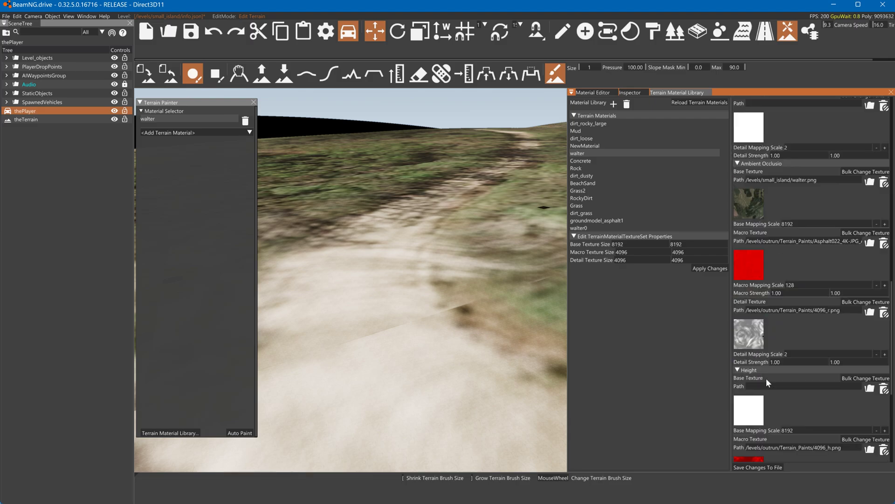
scroll(766, 377, "down", 1)
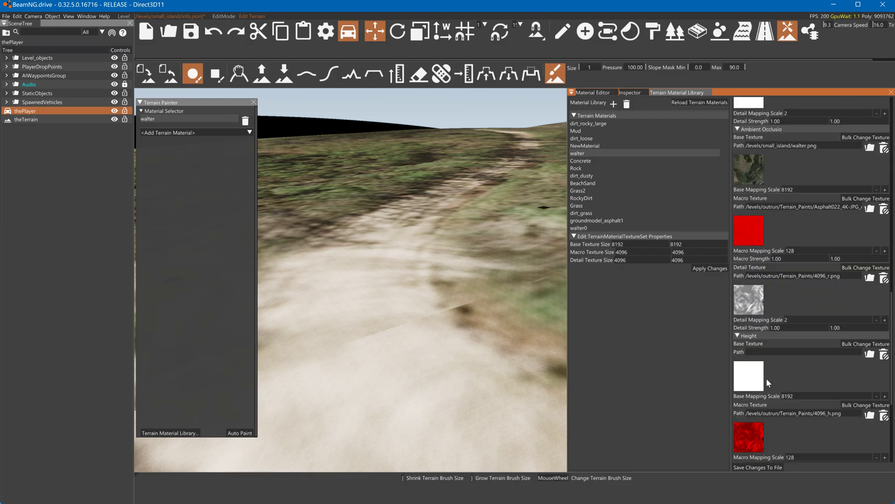
left_click(754, 300)
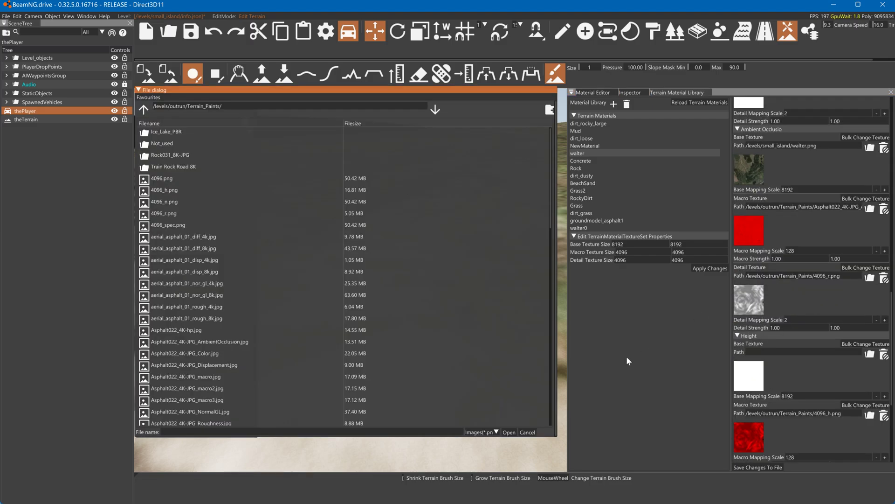
left_click(528, 432)
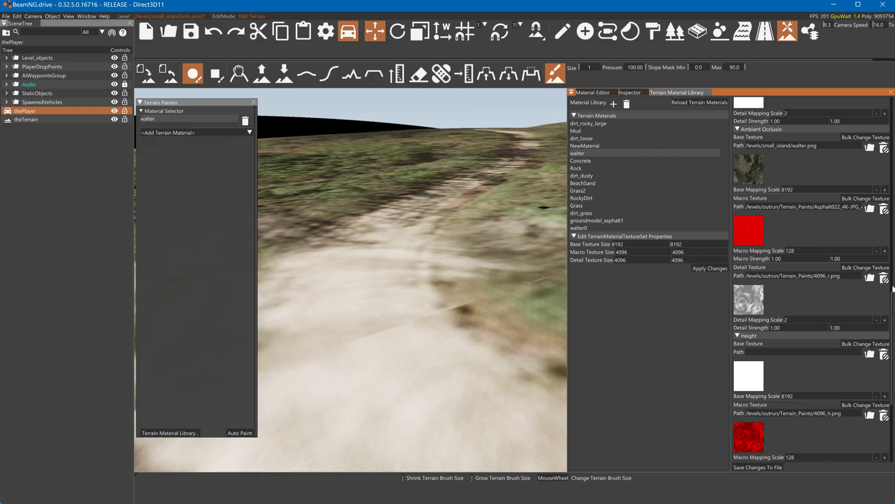
Step: Replace walter's Height macro texture with aerial_asphalt_01_rough_4k.jpg from Terrain_Paints
scroll(858, 334, "down", 4)
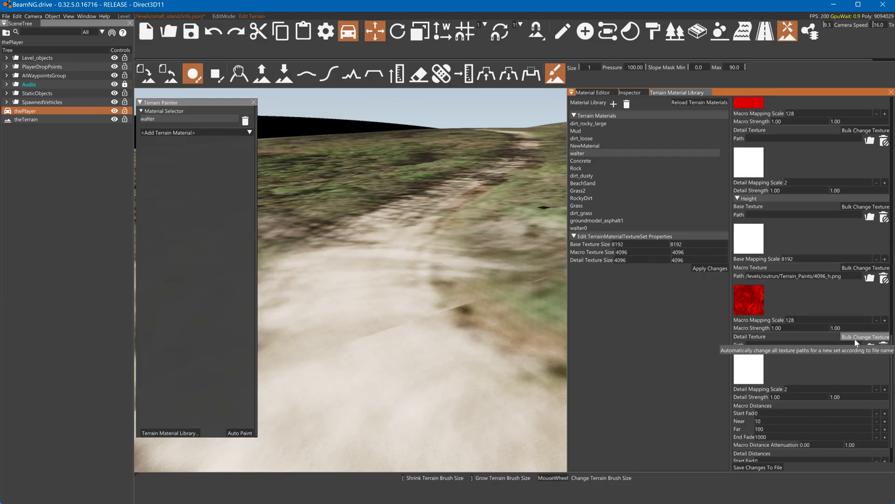
left_click(752, 303)
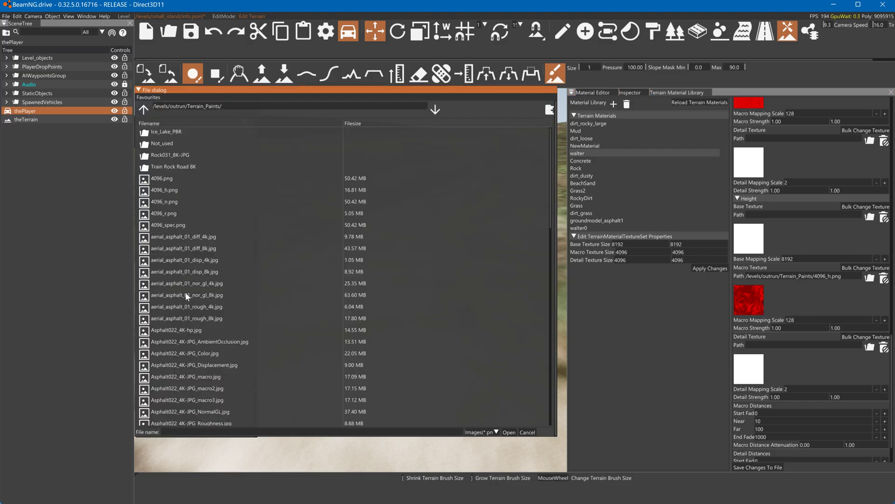
left_click(175, 306)
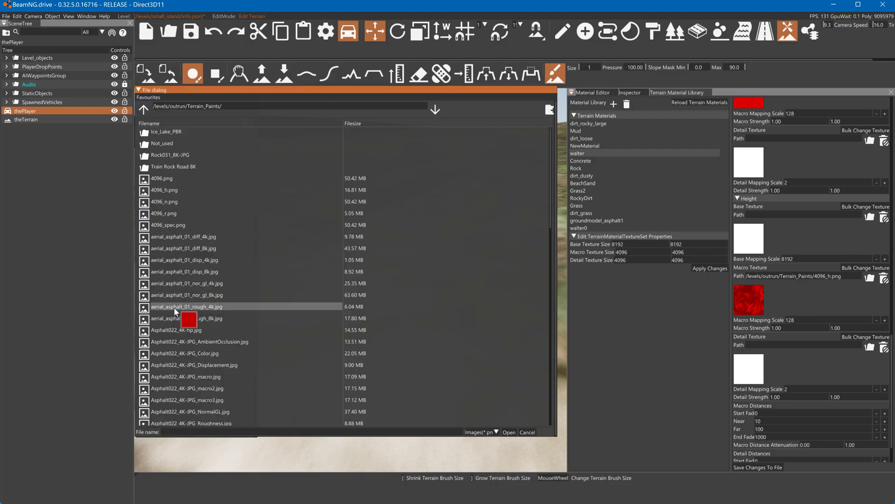
left_click(527, 432)
Step: Set the first macro strength value of walter's Base Color to 1 and clear its detail texture
scroll(742, 342, "up", 5)
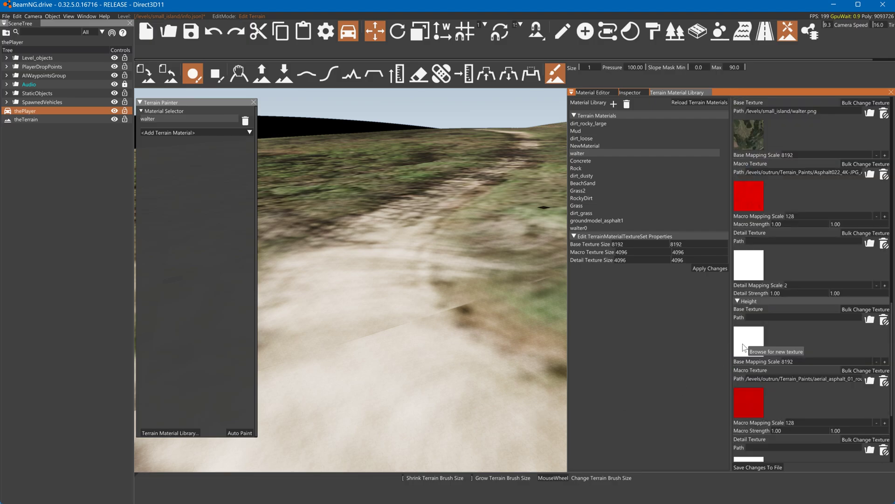
scroll(742, 342, "up", 10)
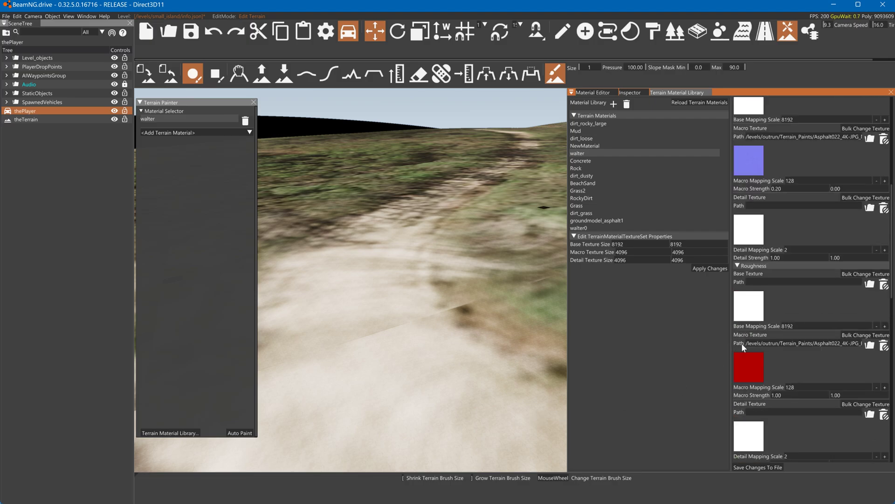
scroll(740, 347, "up", 3)
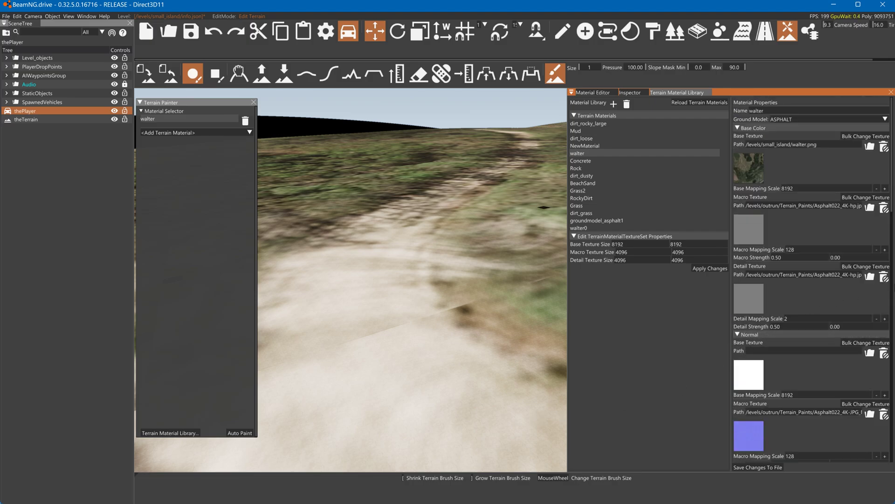
double_click(802, 257)
type("1")
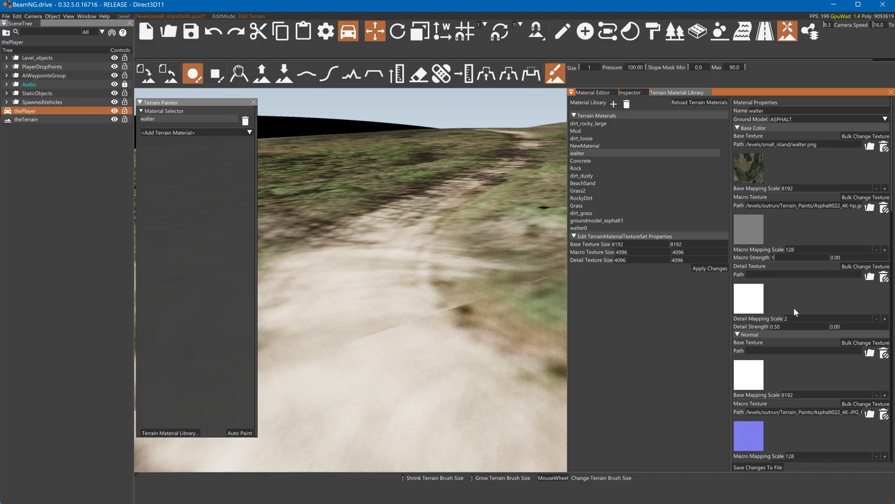
scroll(794, 446, "down", 1)
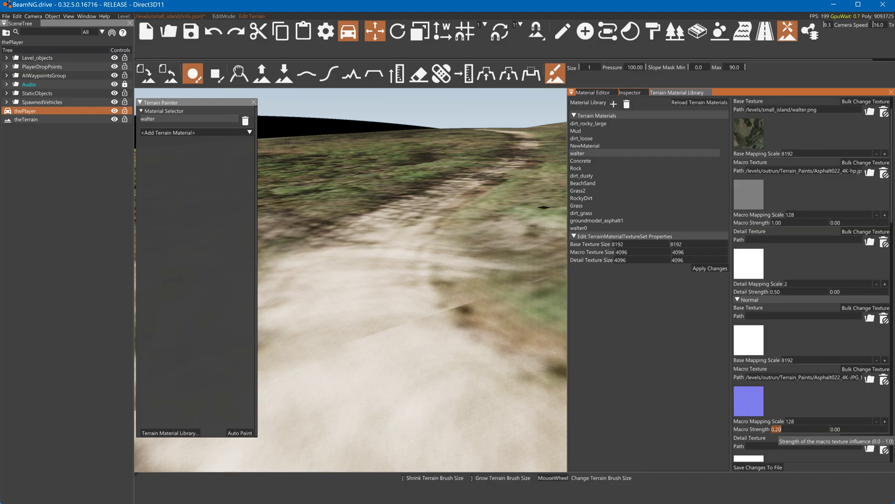
Step: Set the first macro strength value of walter's Normal to 1, save the material to file and inspect the dirt track up close
left_click(777, 466)
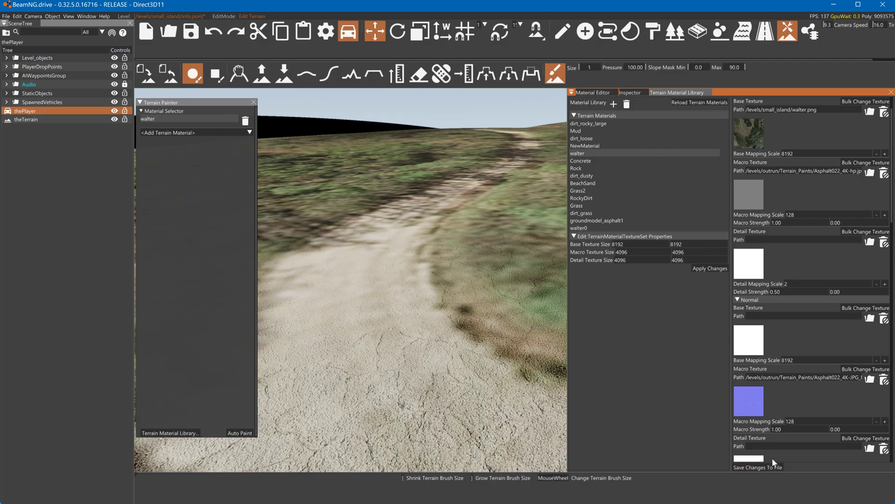
right_click_drag(431, 302, 434, 359)
key("w")
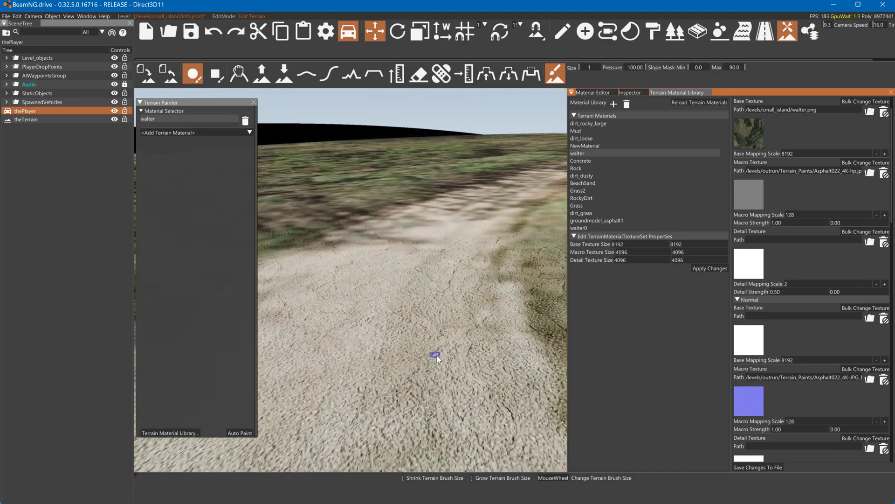
right_click_drag(527, 362, 583, 375)
key("w")
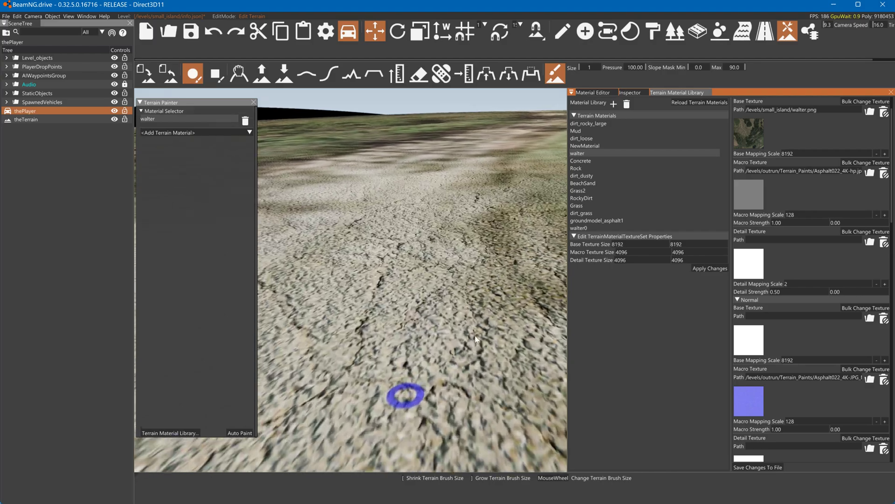
key("w")
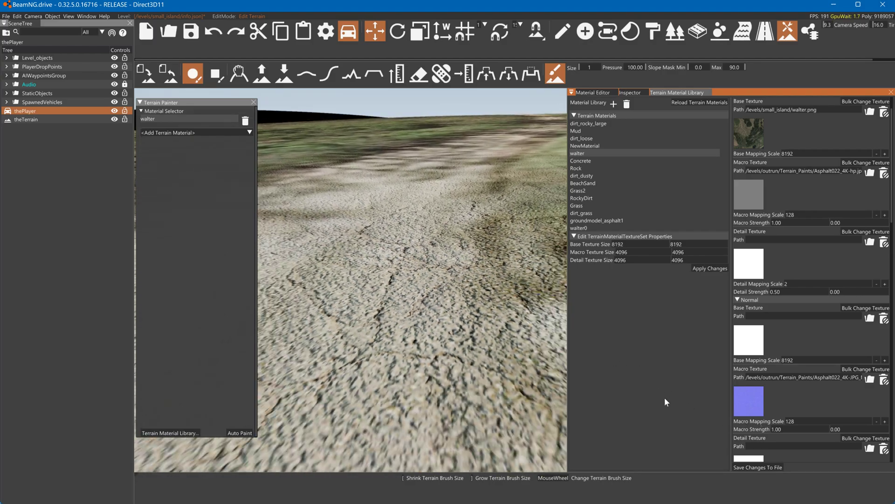
Step: Set the second macro strength value of walter's Normal to 1 and save the material changes to file
double_click(857, 428)
type("1")
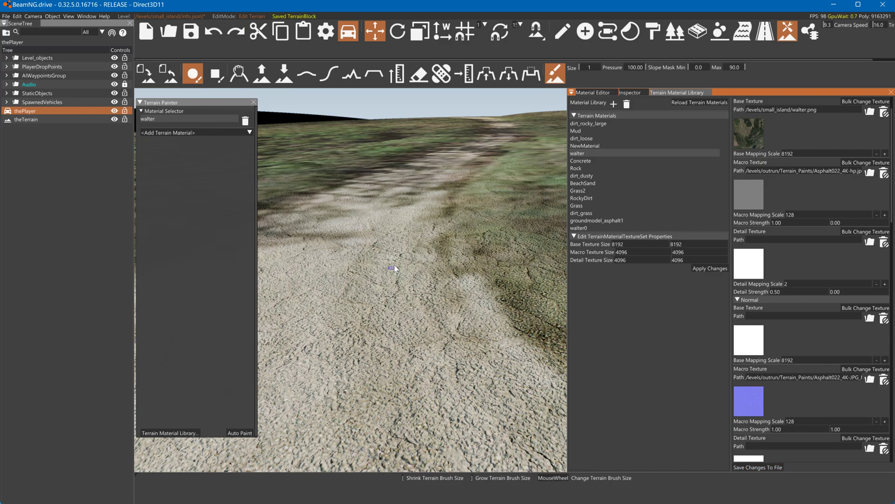
type("w")
scroll(420, 258, "up", 3)
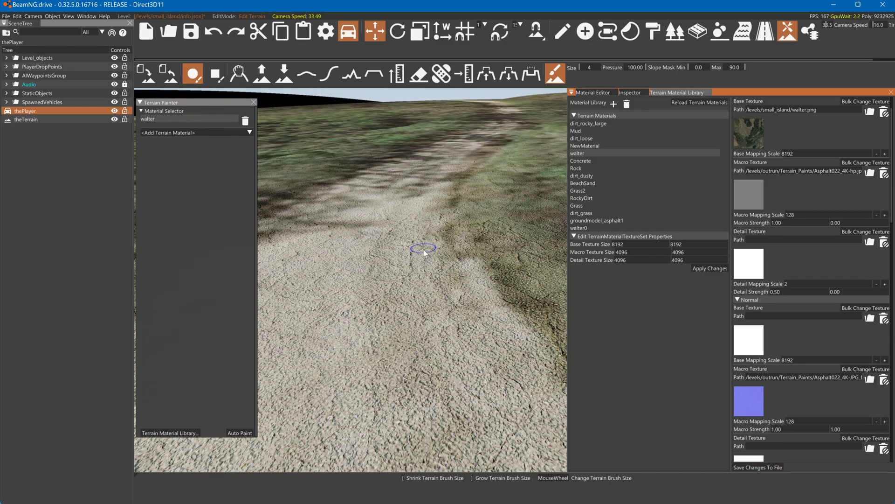
key("s")
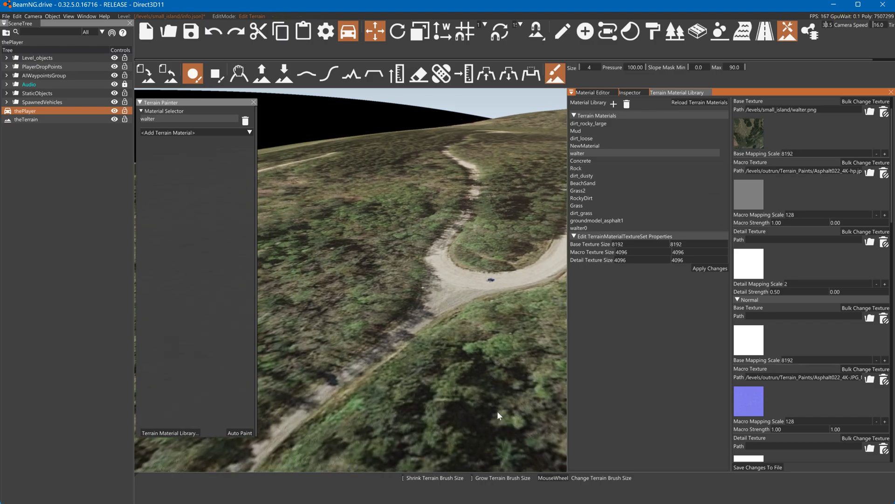
Step: Examine the ground texture along the dirt track from a distance and from close above the surface
key("alt+Tab")
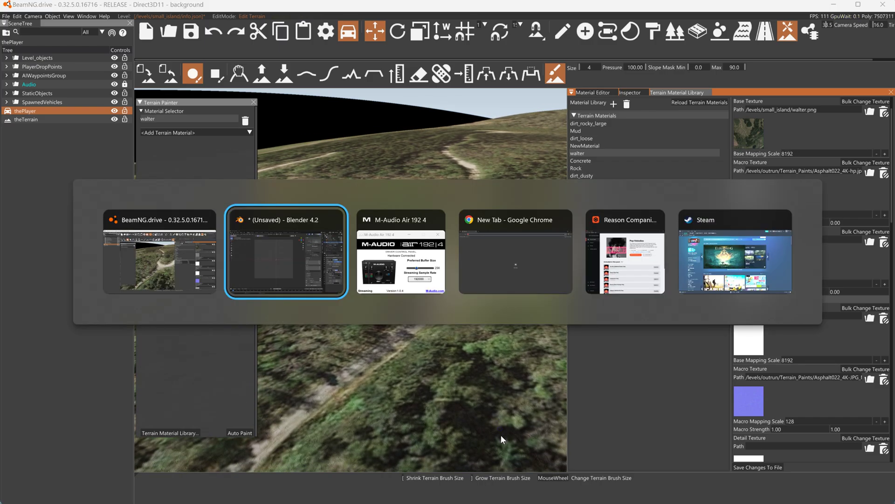
left_click(172, 236)
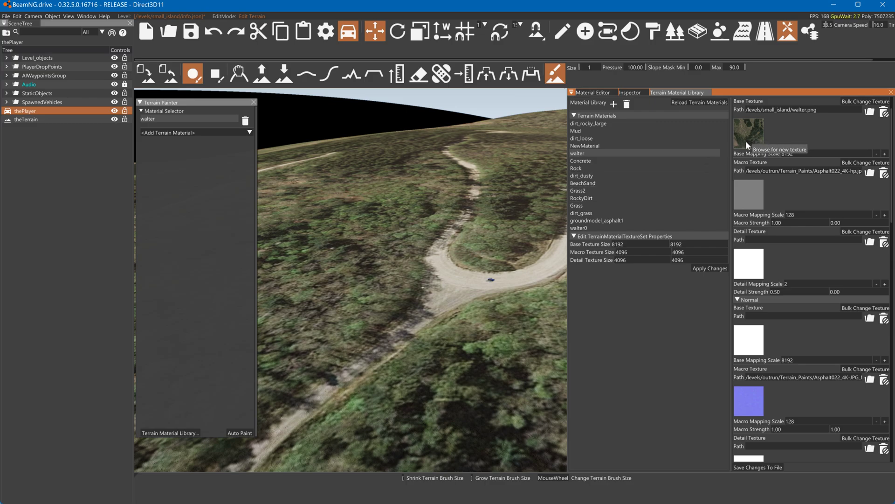
right_click_drag(496, 237, 494, 221)
scroll(493, 237, "up", 2)
scroll(496, 235, "up", 2)
key("s")
key("w")
key("s")
key("w")
key("w")
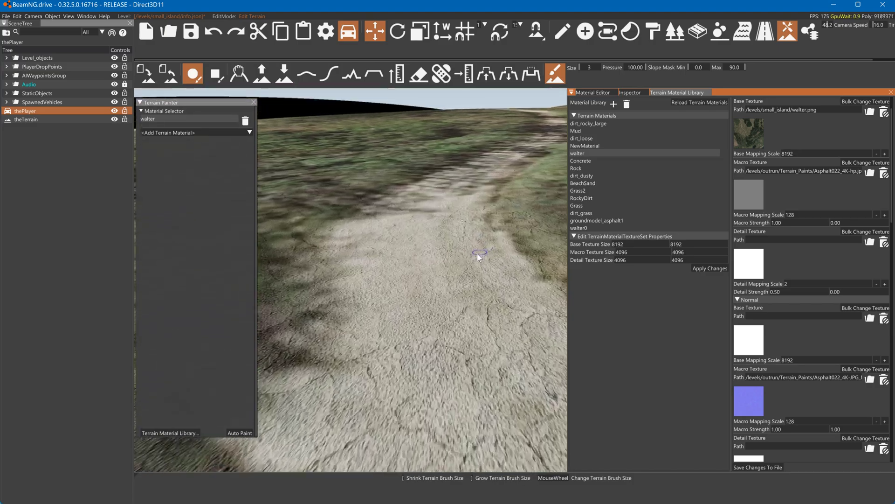
key("w")
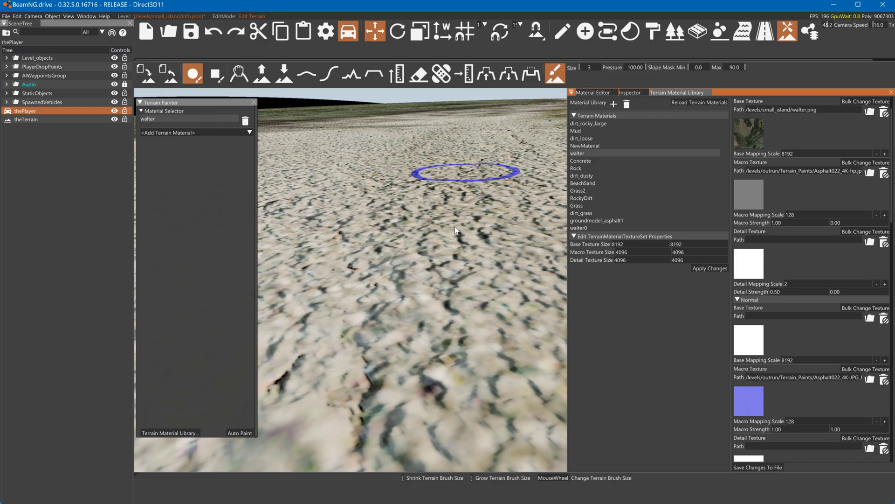
key("s")
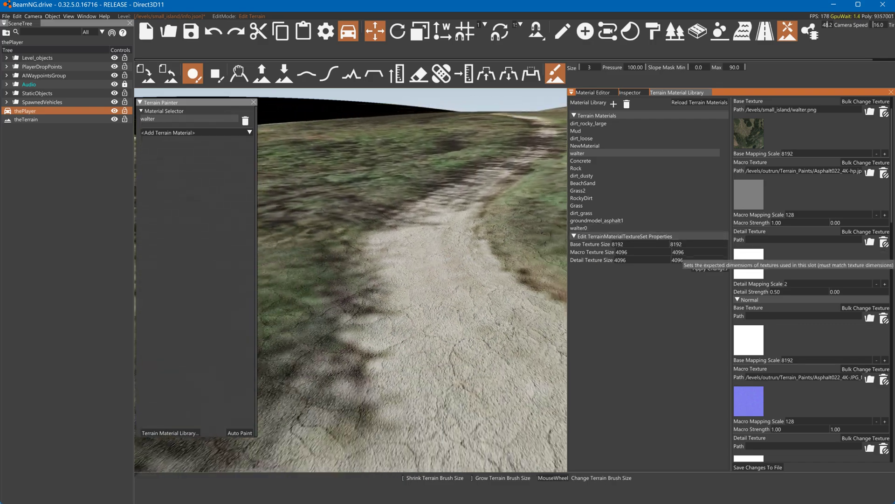
key("s")
Step: Copy the macro texture paths Asphalt022_4K-hp.jpg and Asphalt022_4K-JPG_NormalGL.jpg into the detail textures of walter's Base Color and Normal respectively
left_click(788, 171)
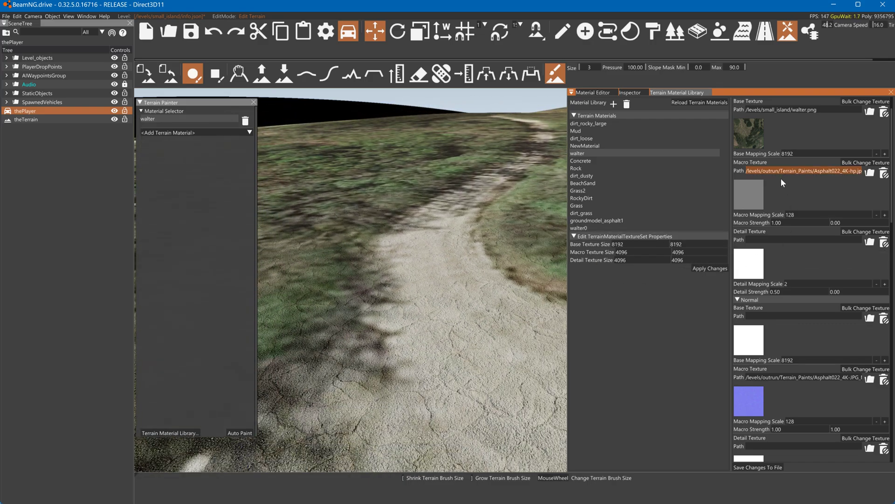
left_click(788, 239)
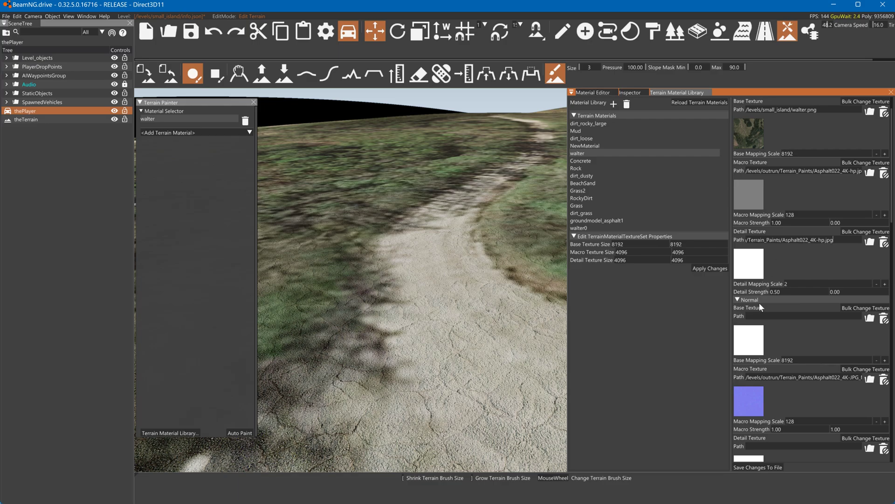
left_click(793, 377)
key("ctrl+c")
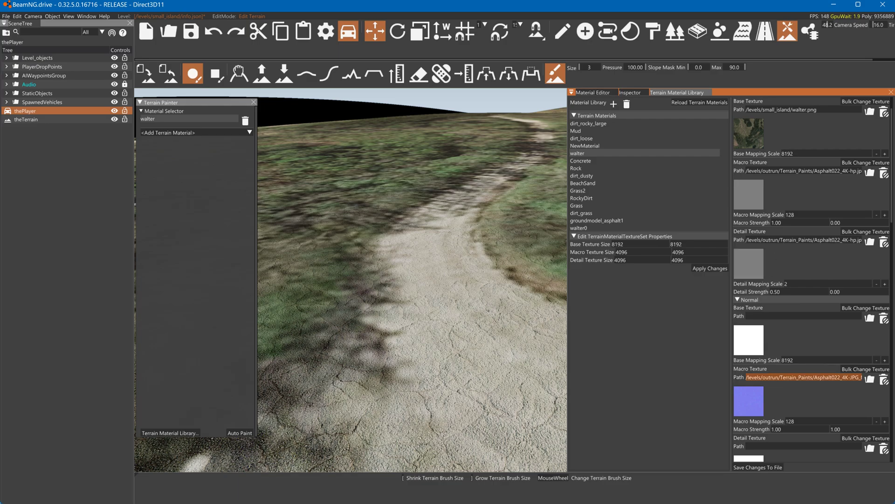
scroll(770, 396, "down", 1)
left_click(777, 411)
key("ctrl+v")
Step: Copy walter's Roughness macro texture path, Asphalt022_4K-JPG_Roughness.jpg, into the Roughness detail texture
scroll(782, 397, "down", 4)
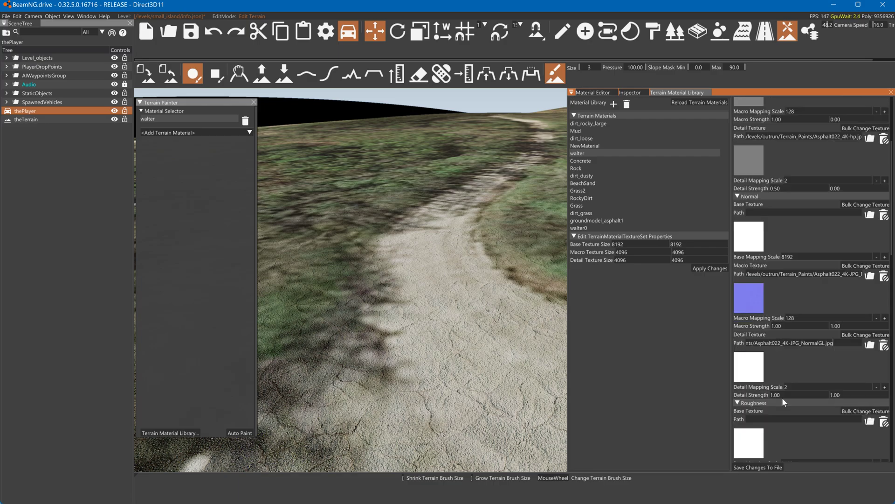
double_click(778, 411)
scroll(776, 385, "down", 3)
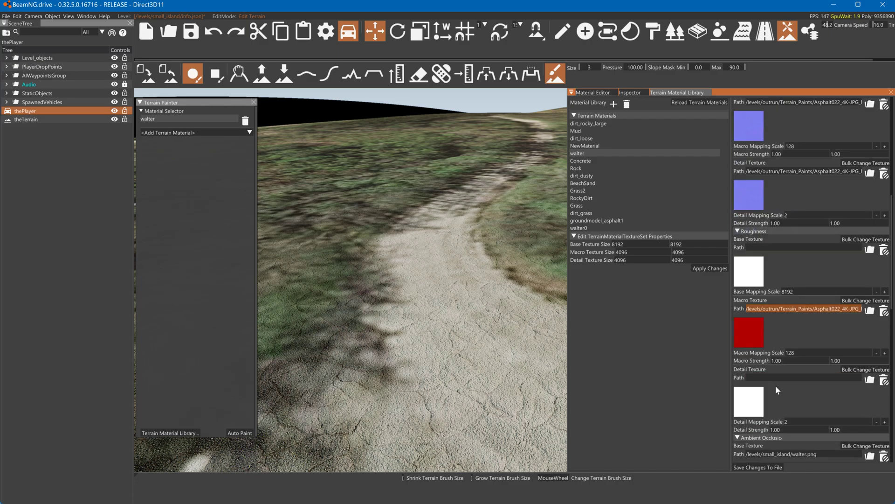
scroll(784, 394, "down", 5)
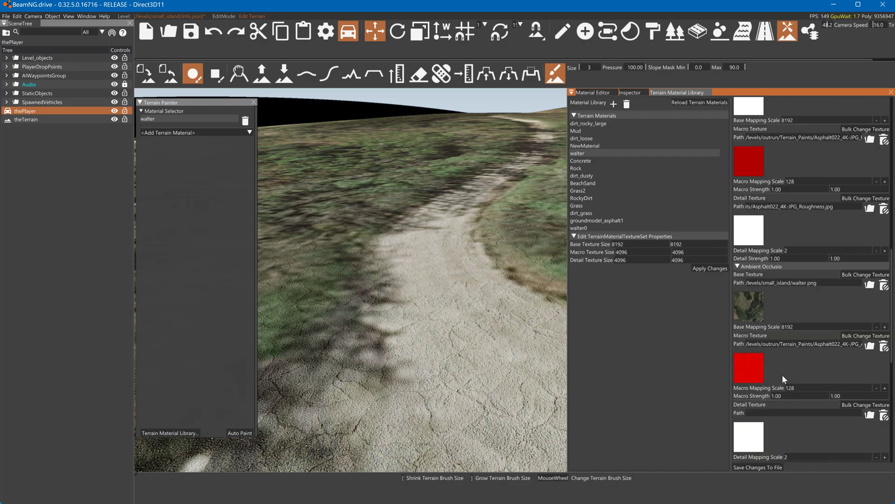
Step: Copy walter's Ambient Occlusion macro texture path, Asphalt022_4K-JPG_AmbientOcclusion.jpg, into the Ambient Occlusion detail texture
double_click(778, 345)
scroll(777, 345, "down", 1)
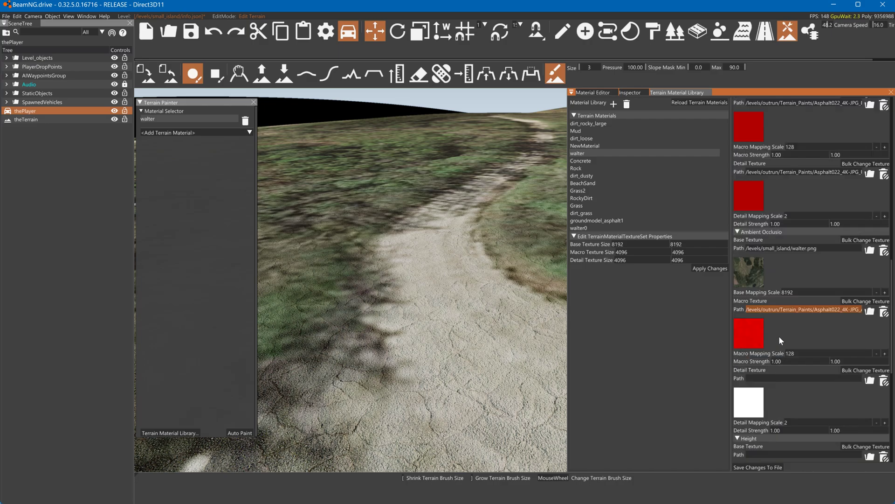
left_click(778, 378)
key("ctrl+v")
Step: Copy walter's Height macro texture path, /levels/outrun/Terrain_Paints/aerial_asphalt_01_rough_4k.jpg, into the Height detail texture
scroll(812, 280, "down", 4)
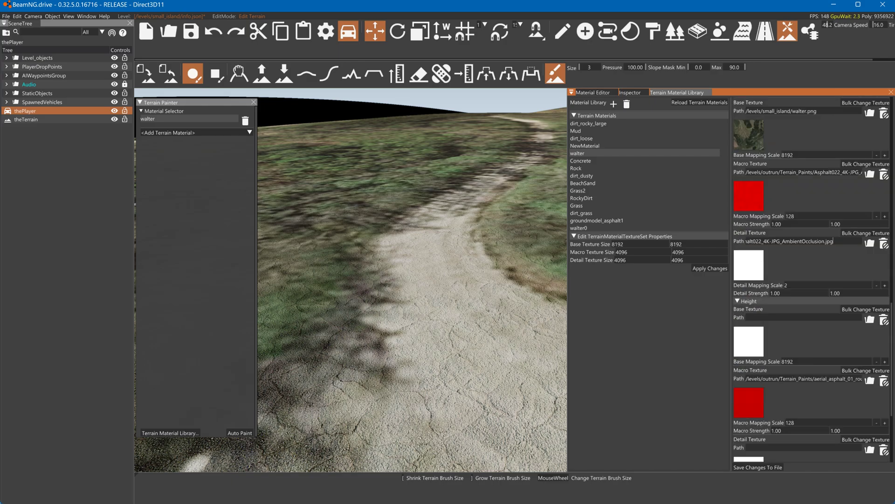
double_click(778, 379)
scroll(788, 383, "down", 3)
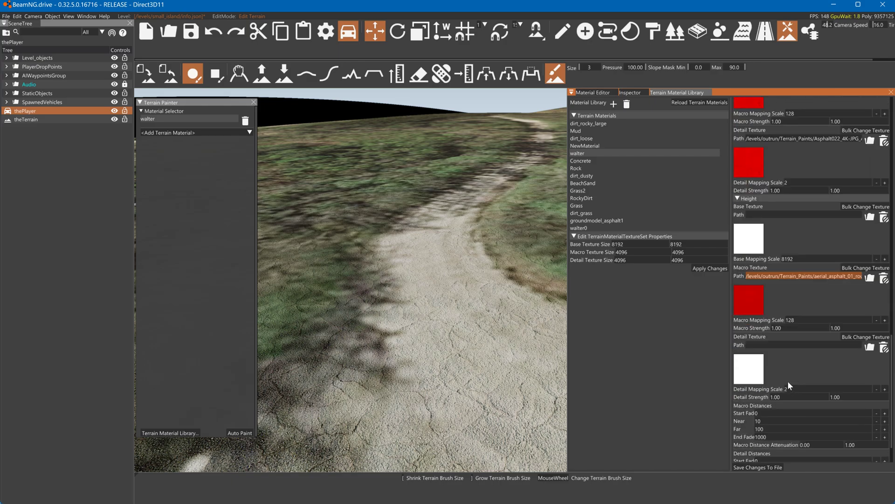
scroll(776, 353, "down", 1)
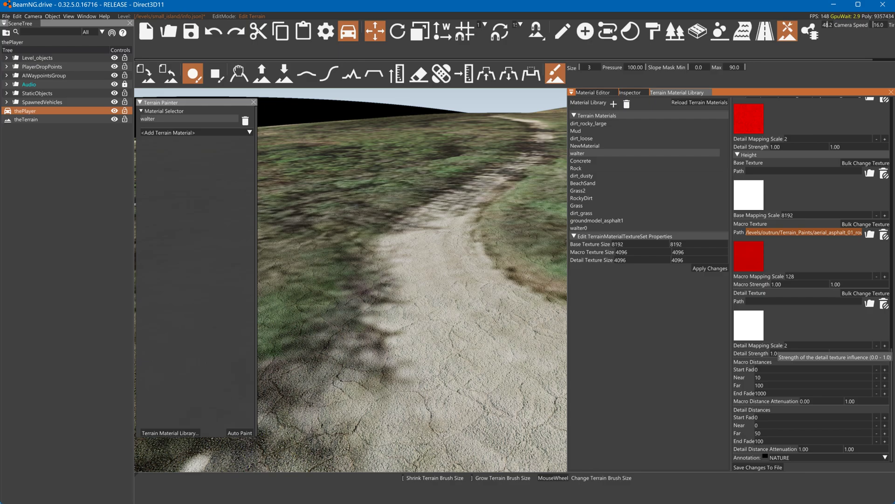
left_click(776, 301)
type("/levels/outrun/Terrain_Paints/aerial_asphalt_01_rough_4k.jpg")
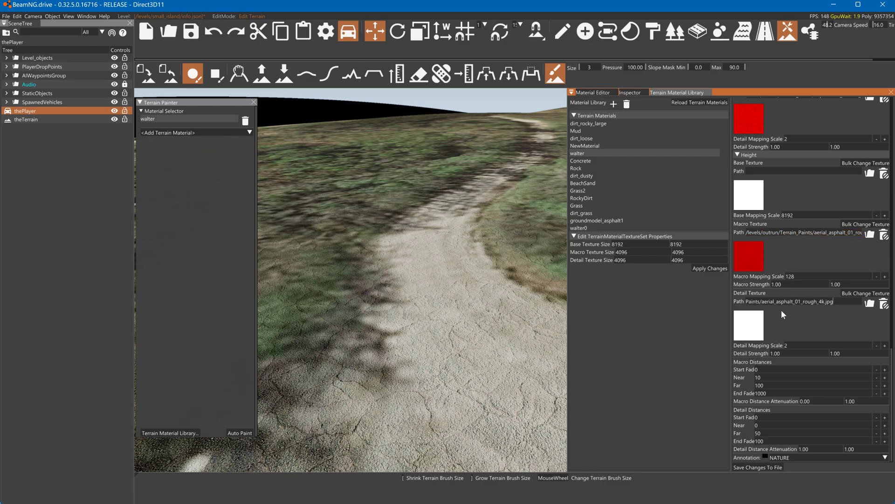
Step: Set walter's detail mapping scale to 32 and Base Color's first detail strength value to 1, and save the changes to file
scroll(782, 309, "up", 2)
scroll(780, 309, "up", 9)
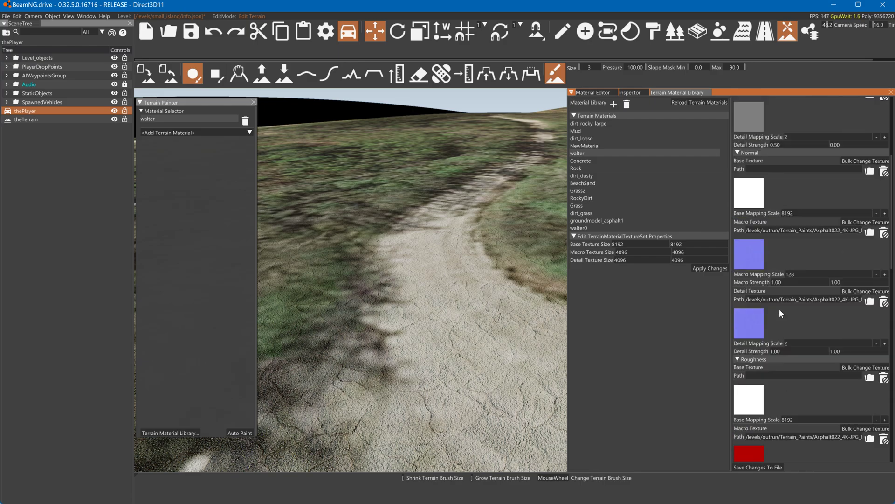
scroll(780, 309, "up", 1)
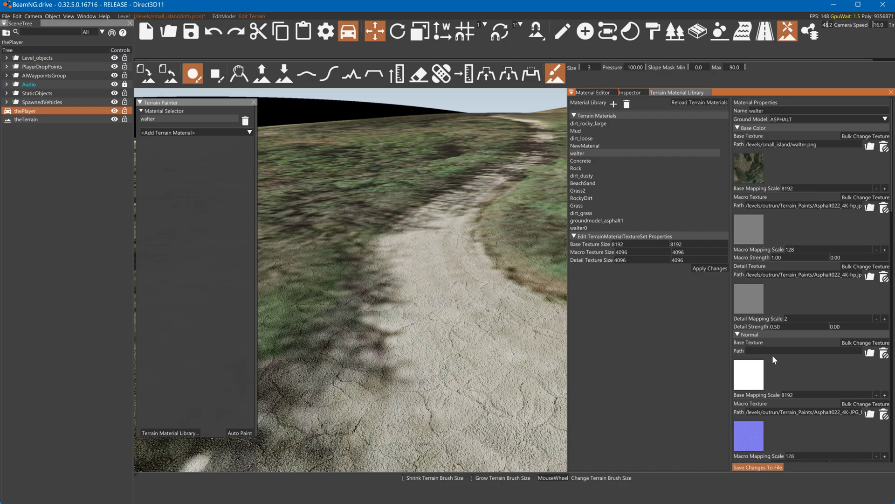
left_click(793, 320)
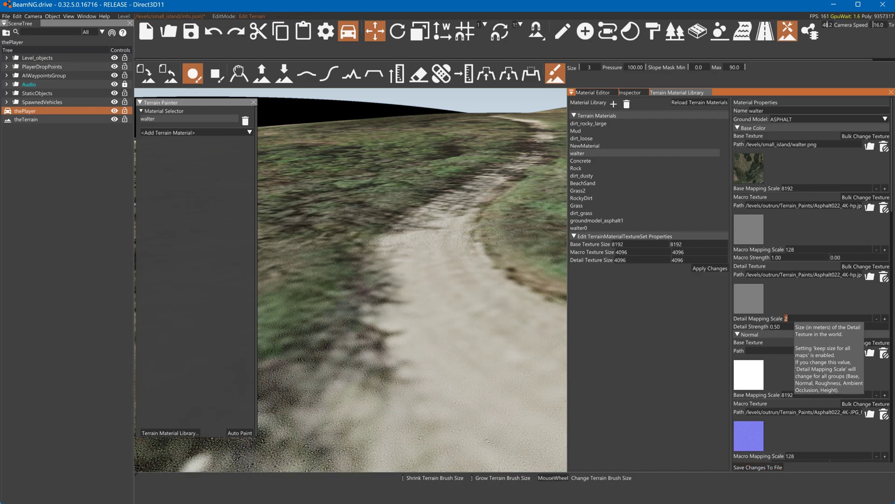
left_click(805, 250)
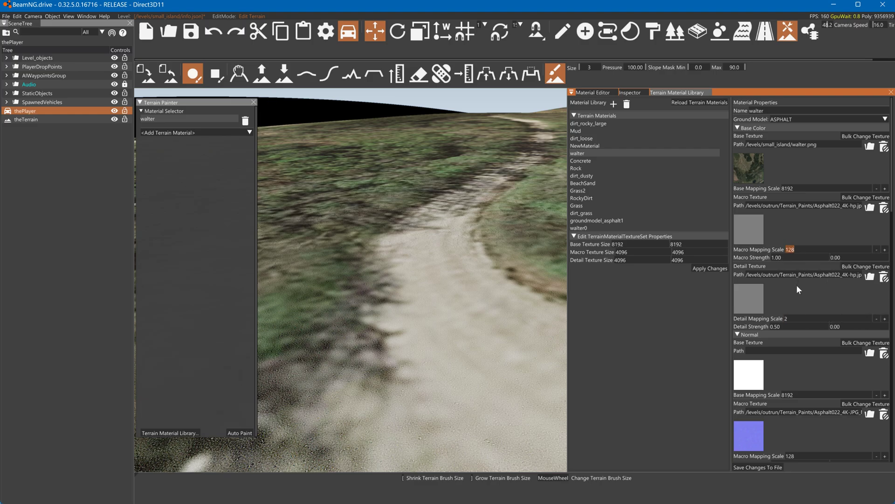
left_click(788, 319)
left_click(795, 328)
type("1")
left_click(842, 327)
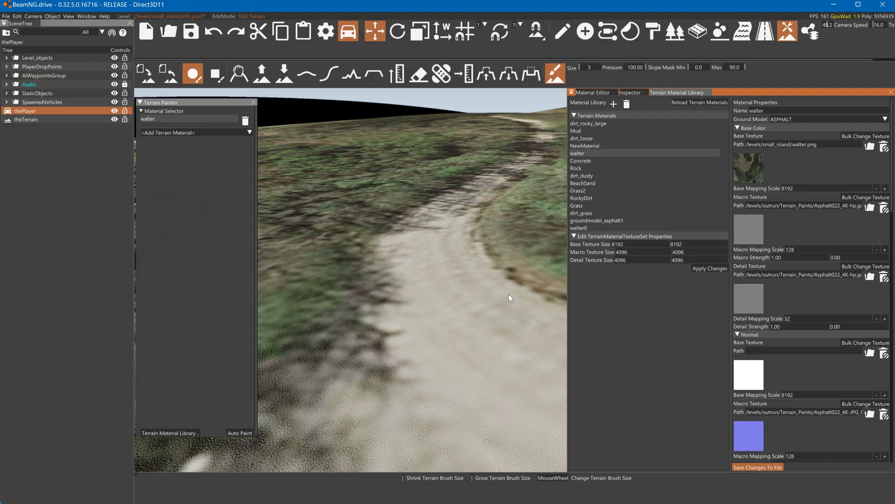
Step: Set walter's macro mapping scale to 256, save the changes to file and check the ground surface up close
key("w")
mouse_move(498, 269)
right_mouse_down()
mouse_move(498, 294)
mouse_move(508, 271)
mouse_move(498, 278)
right_mouse_up()
scroll(504, 269, "down", 7)
scroll(751, 311, "down", 4)
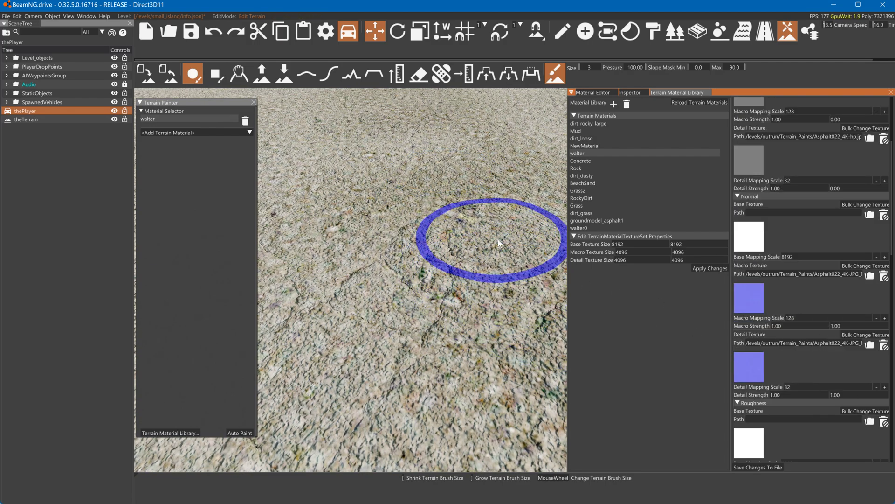
key("s")
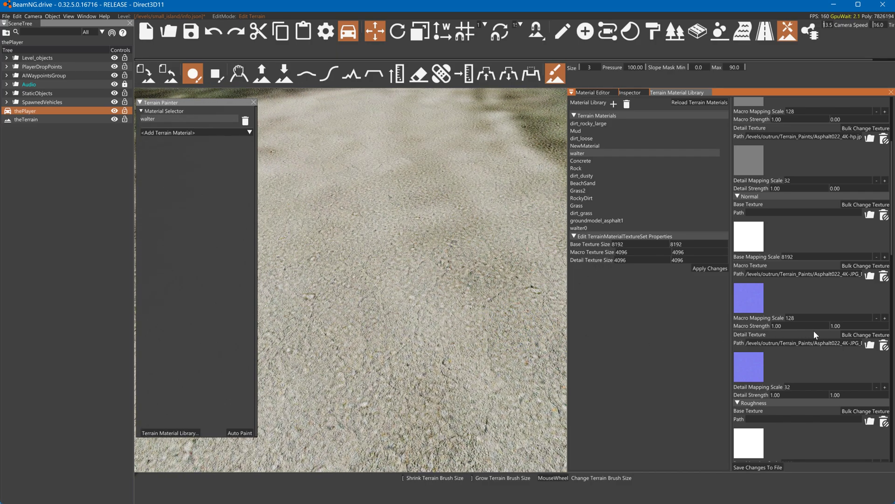
mouse_move(814, 319)
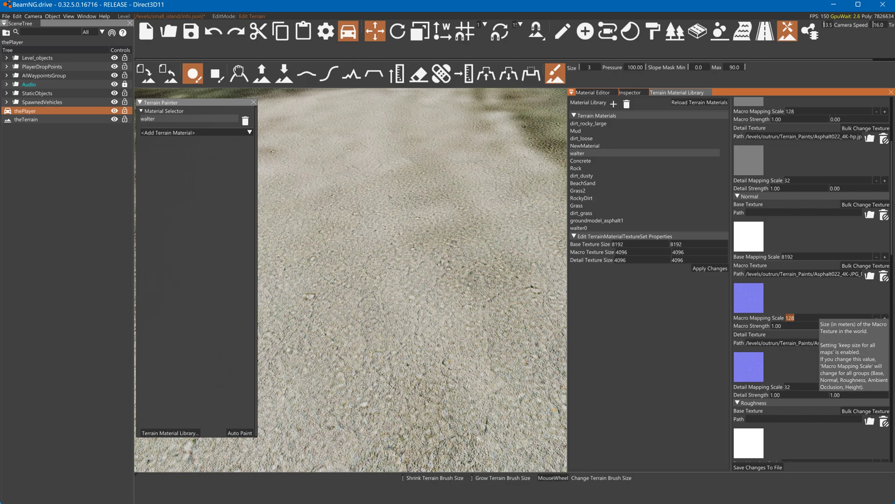
type("256")
key("Return")
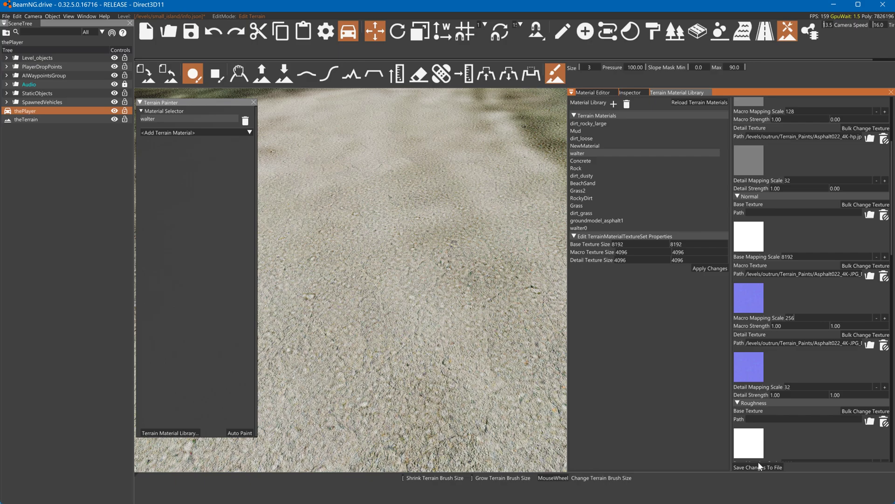
left_click(757, 467)
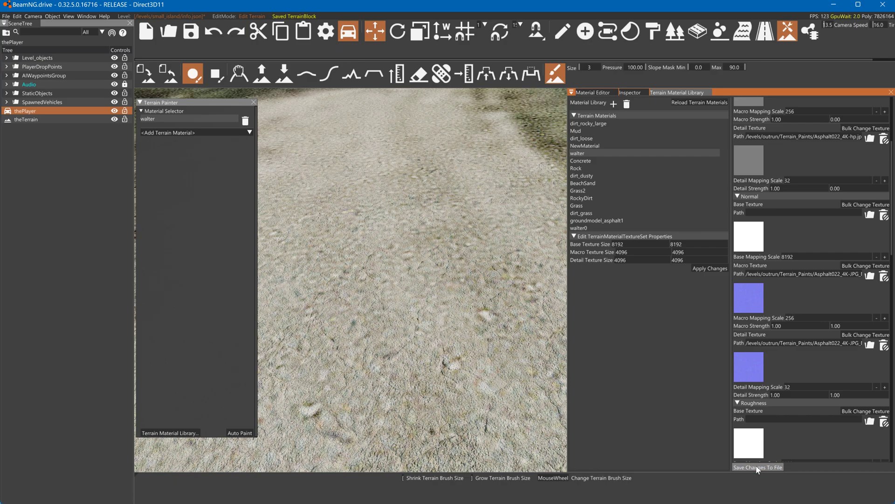
key("s")
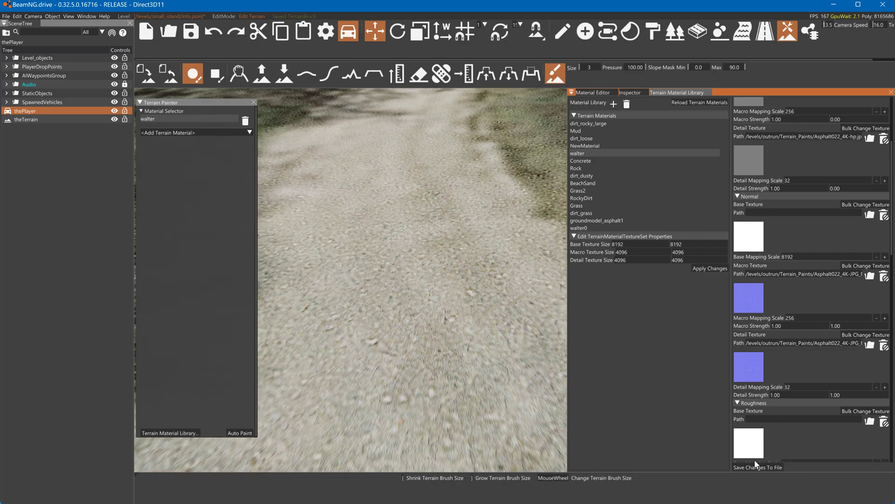
key("w")
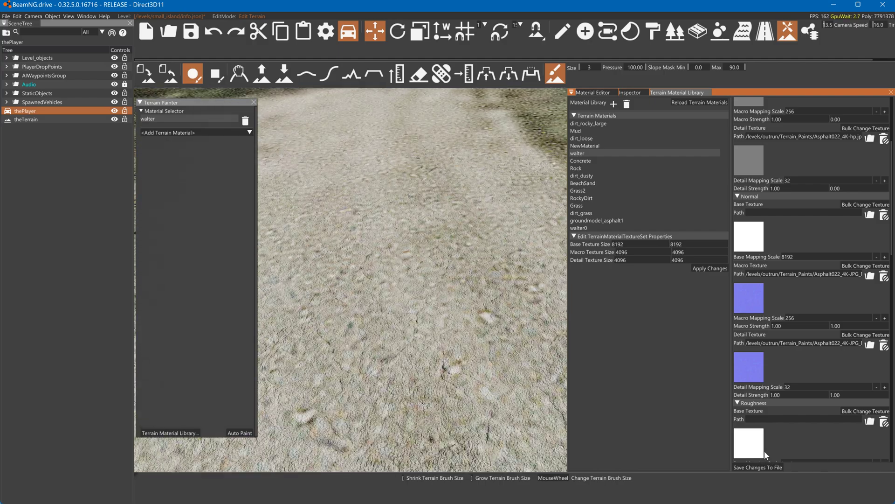
Step: Set walter's macro mapping scale to 32
left_click(790, 318)
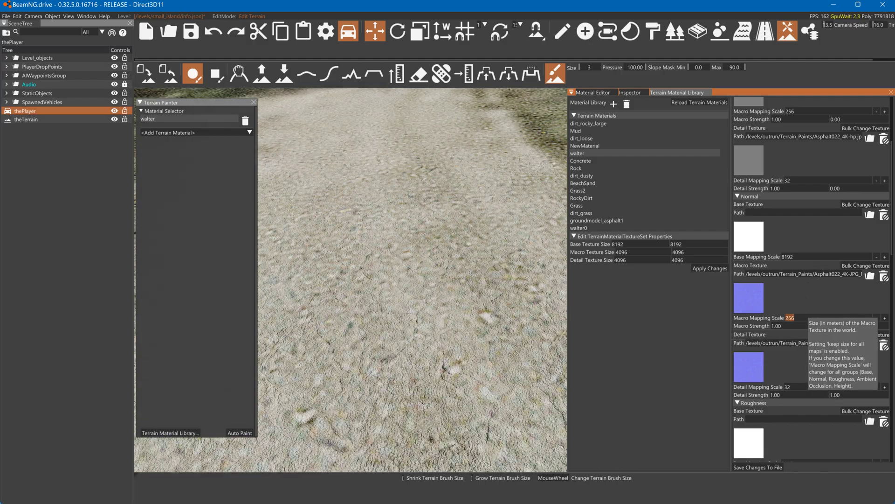
type("32")
key("Return")
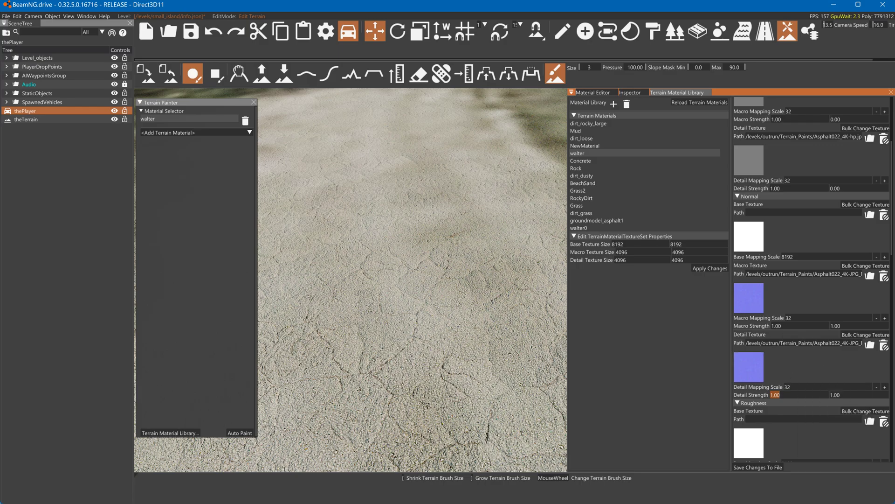
Step: Set walter's Normal detail strengths to 0.5 and 0, its Normal macro strengths to 0.5 and 0, and save the changes to file
type(".5")
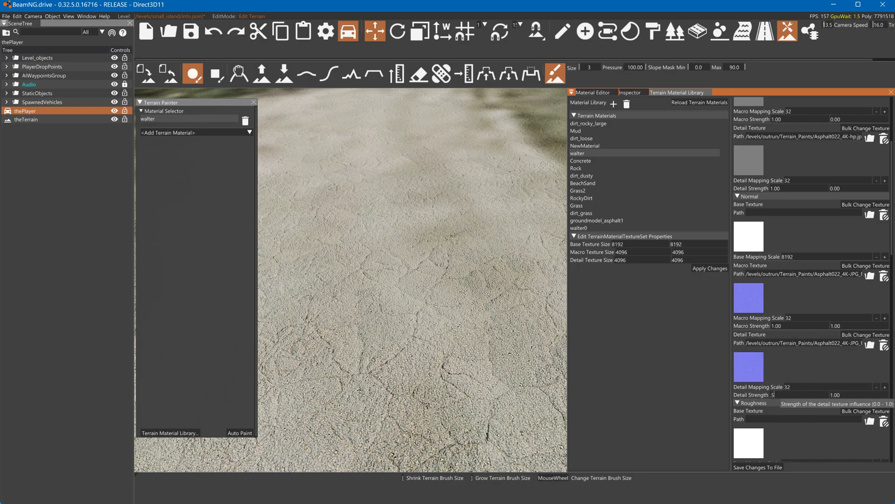
type(".0")
key("Return")
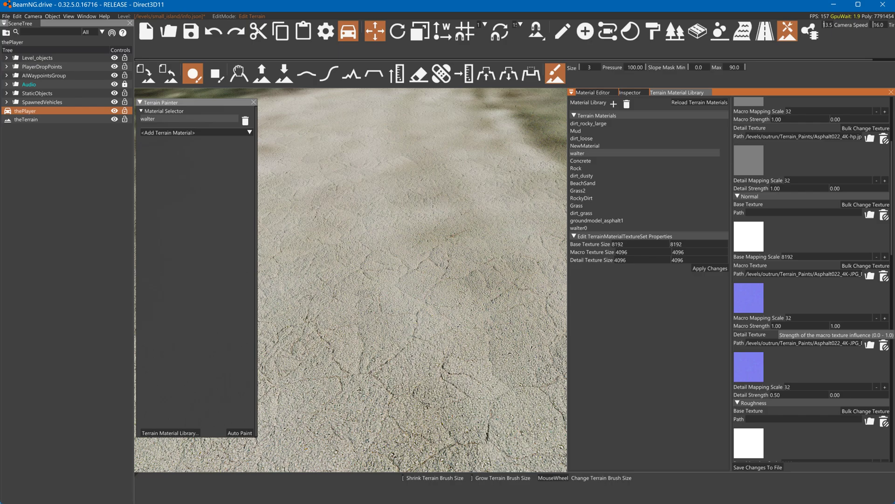
type(".5")
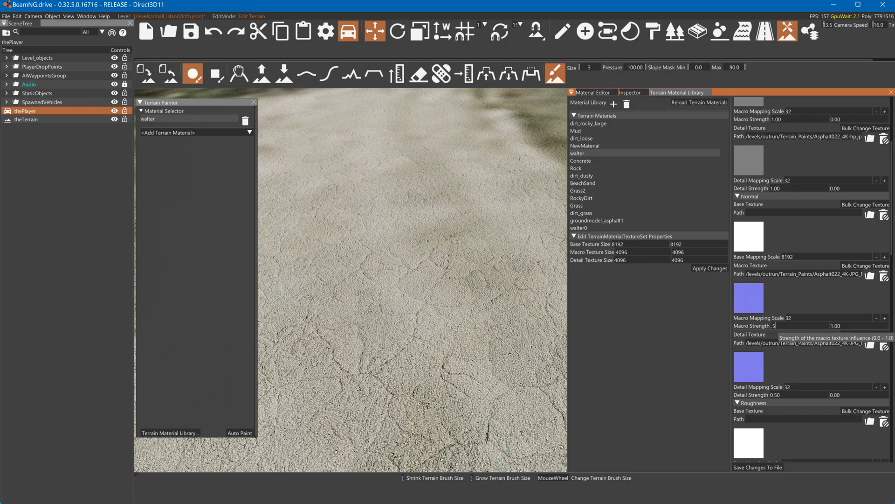
key("Tab")
type("0")
key("Return")
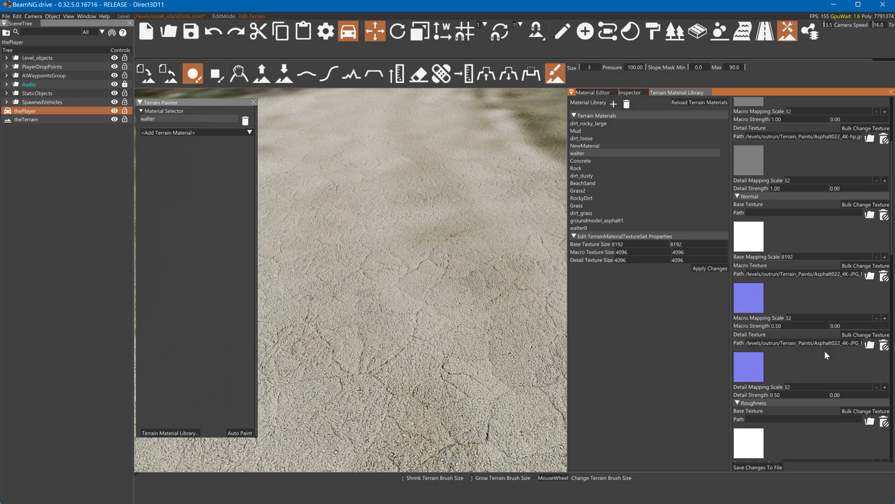
left_click(763, 466)
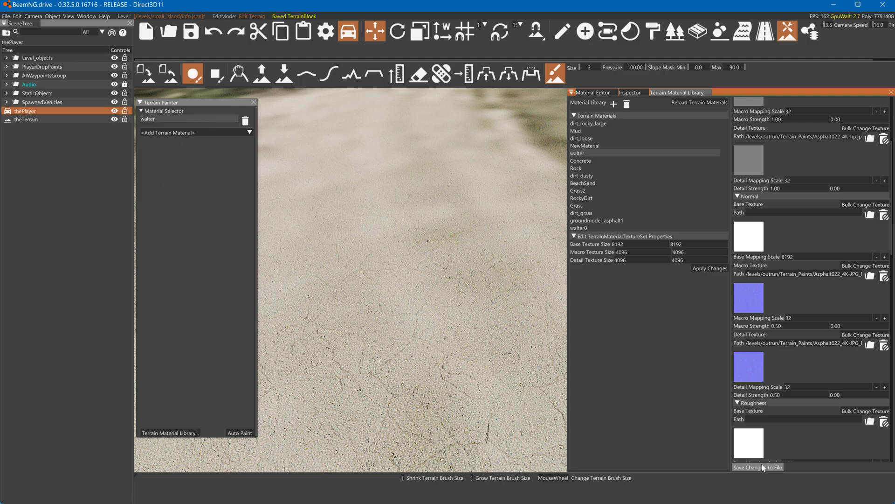
key("s")
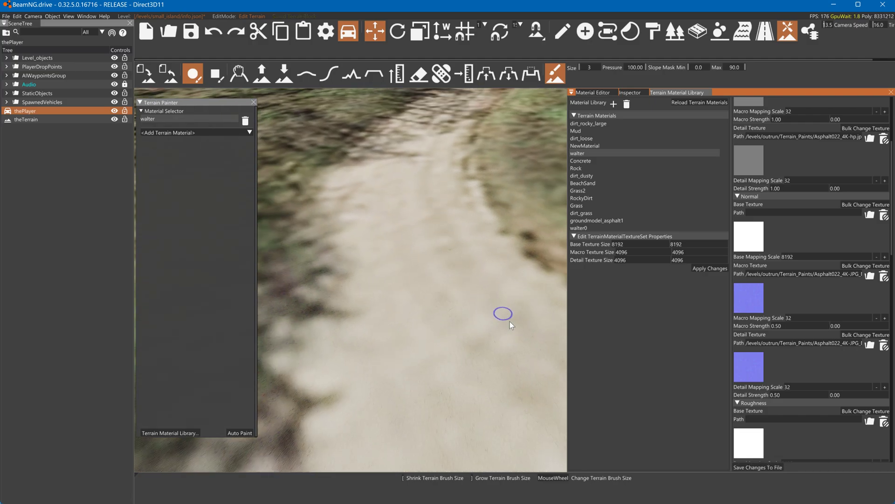
Step: Set both Normal macro strength values and both Normal detail strength values of walter to 1, saving the changes to file
double_click(788, 326)
type("1")
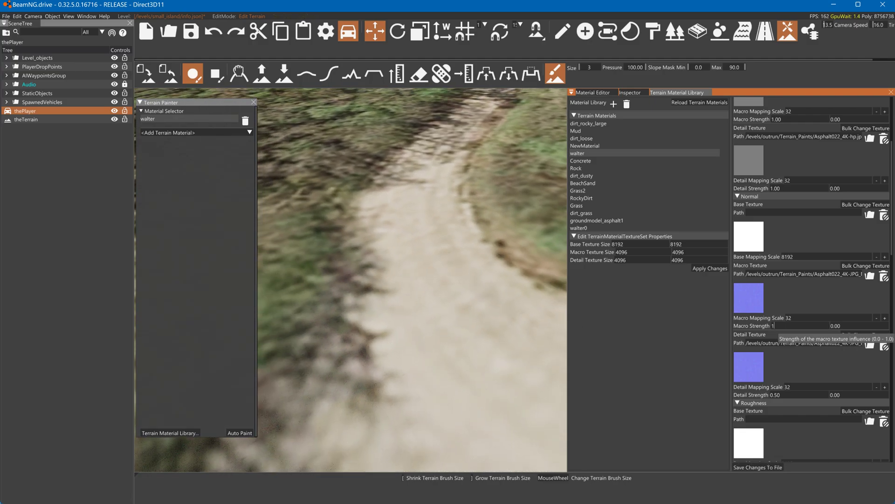
key("Return")
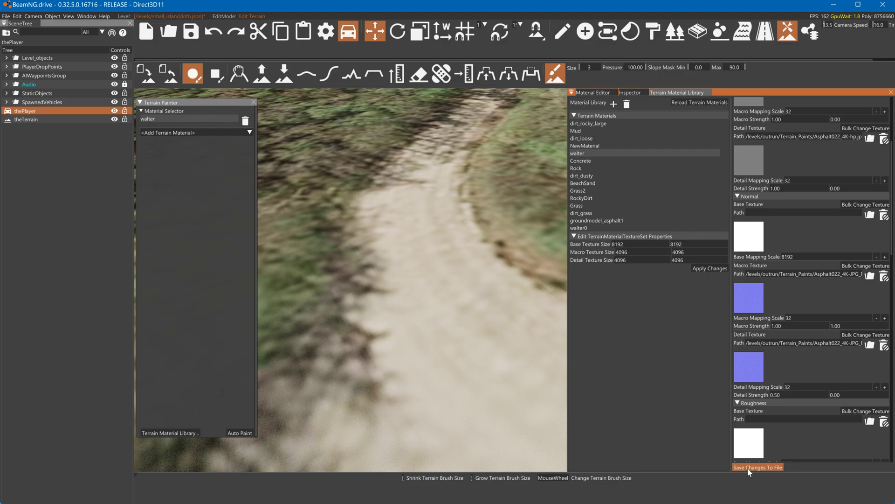
left_click(748, 468)
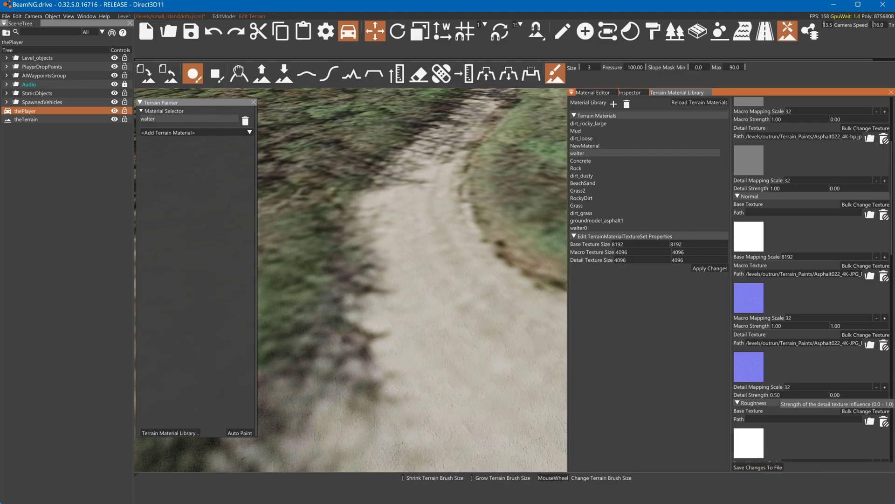
left_click(835, 394)
type("1")
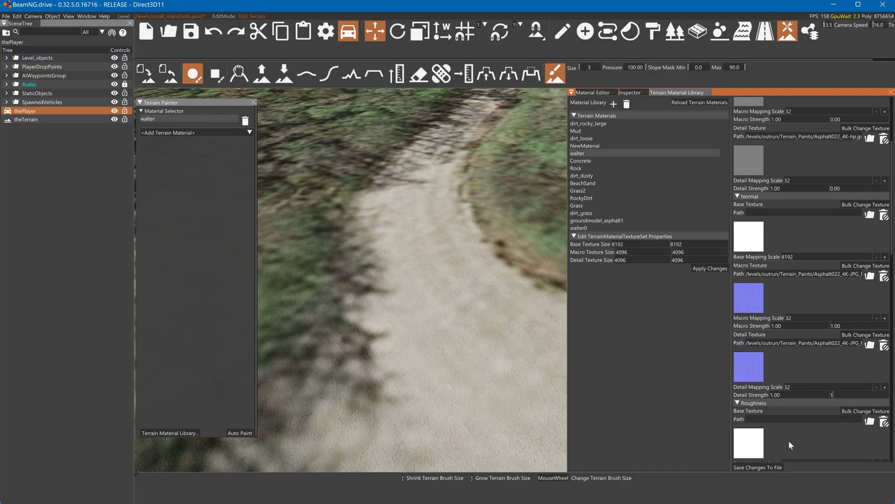
left_click(754, 467)
Step: Examine walter's path surface from up close and from farther back along the track
key("w")
mouse_move(492, 322)
right_mouse_down()
mouse_move(476, 284)
mouse_move(476, 296)
mouse_move(480, 261)
right_mouse_up()
key("w")
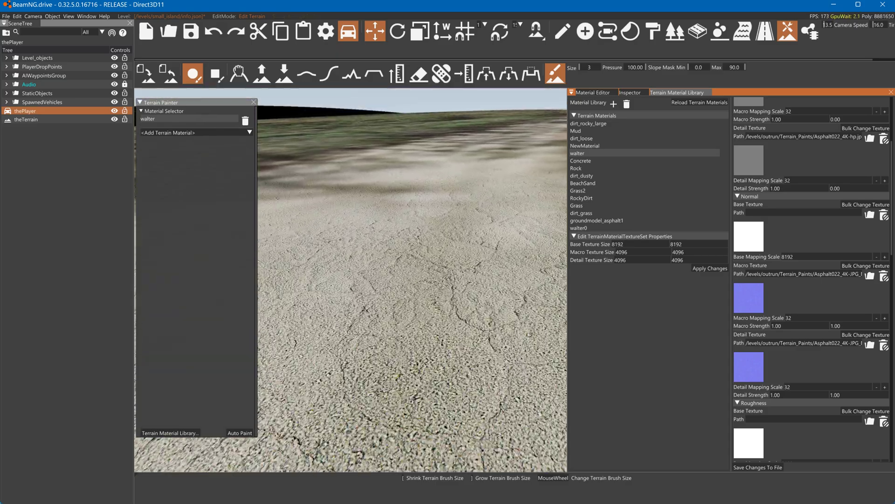
key("w")
mouse_move(495, 315)
right_mouse_down()
mouse_move(516, 302)
mouse_move(519, 280)
mouse_move(502, 306)
right_mouse_up()
key("s")
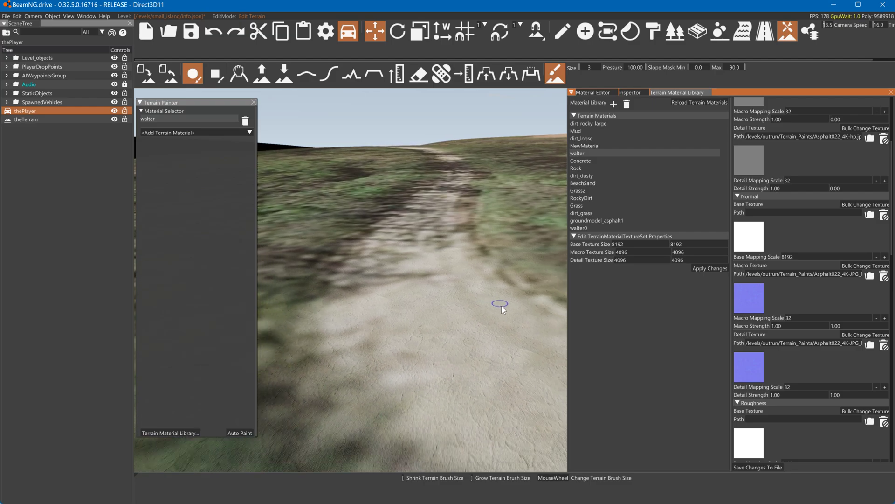
key("s")
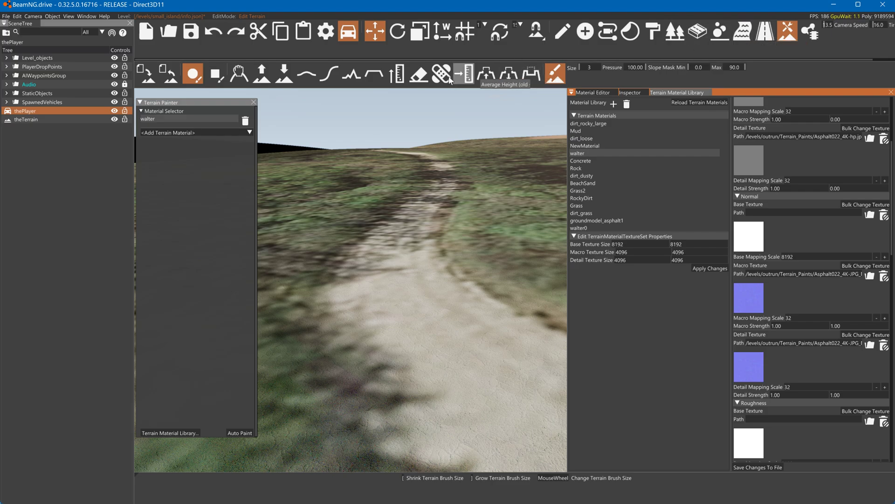
Step: Raise a row of small mounds on the grass beside the path's bend with the raise-height brush at size 14
left_click(270, 72)
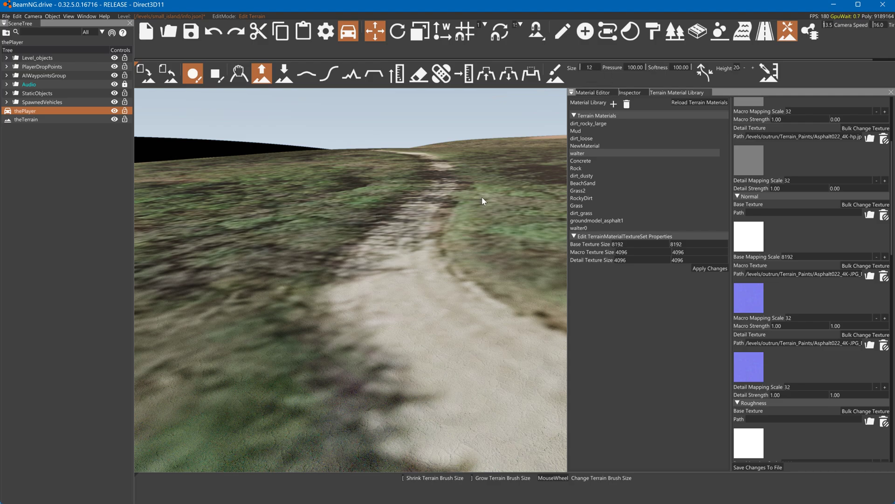
scroll(480, 197, "up", 2)
left_click(515, 264)
left_click(507, 236)
left_click(478, 223)
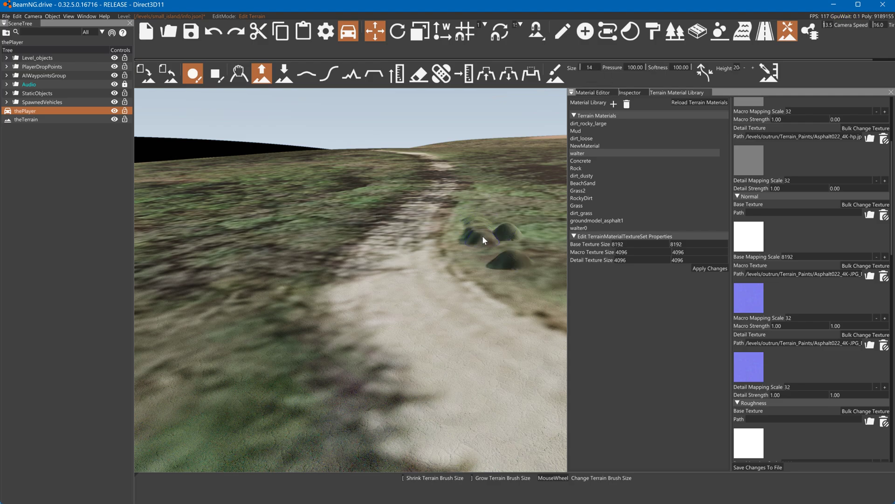
mouse_move(482, 236)
left_mouse_down()
mouse_move(483, 247)
mouse_move(505, 254)
left_mouse_up()
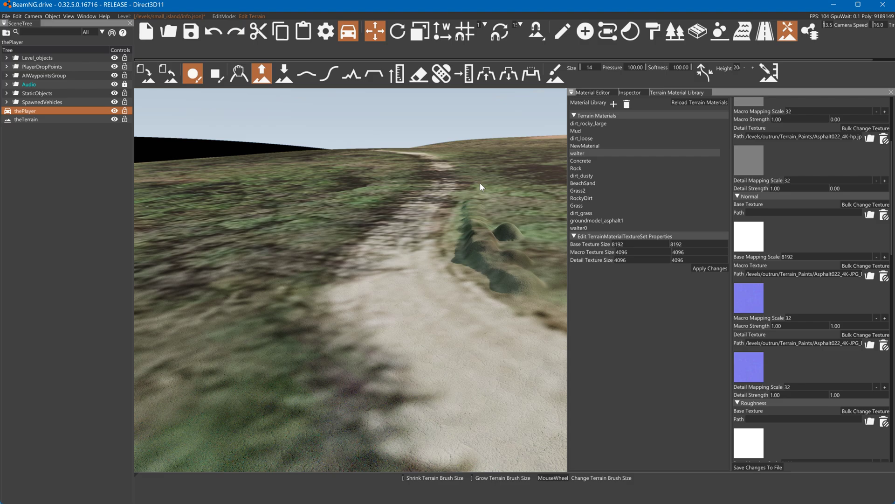
Step: Extend the raised mounds along the grass edge around the inside of the path's curve
right_click_drag(494, 196, 436, 245)
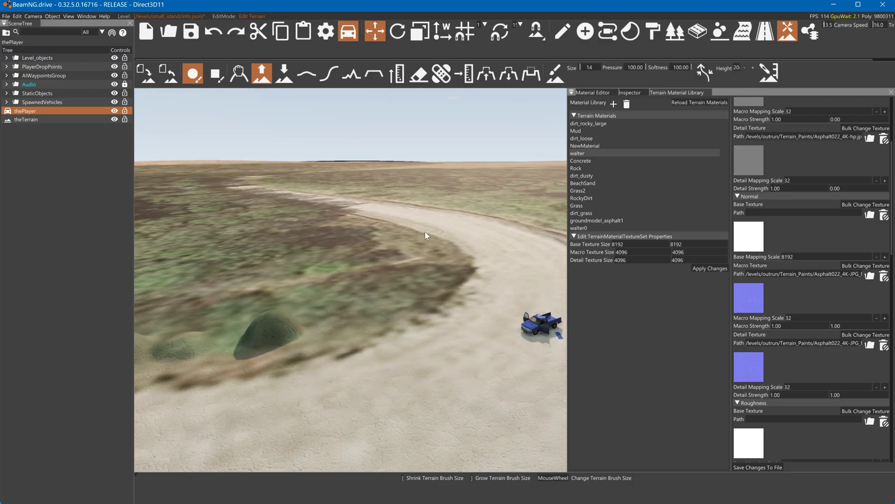
left_click(423, 232)
left_click(389, 298)
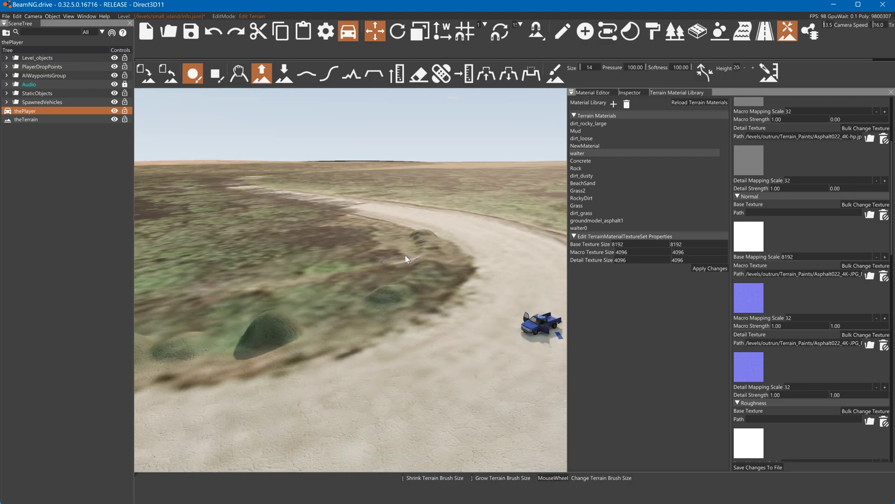
mouse_move(426, 277)
left_mouse_down()
mouse_move(352, 314)
mouse_move(332, 289)
mouse_move(304, 315)
left_mouse_up()
right_click_drag(304, 315, 262, 309)
left_click_drag(261, 314, 304, 336)
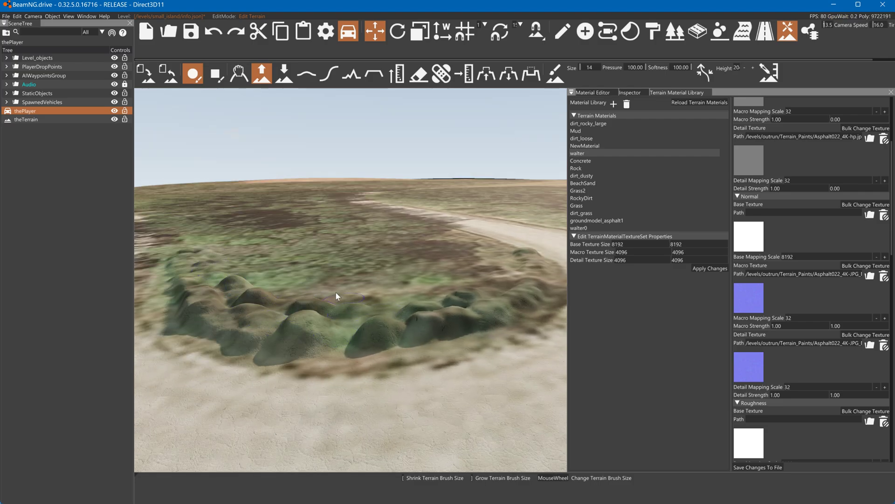
Step: Smooth the mounds with the Smooth Slope brush, lowering its pressure to 19.99 and undoing unwanted strokes
left_click(329, 73)
left_click_drag(275, 340, 437, 326)
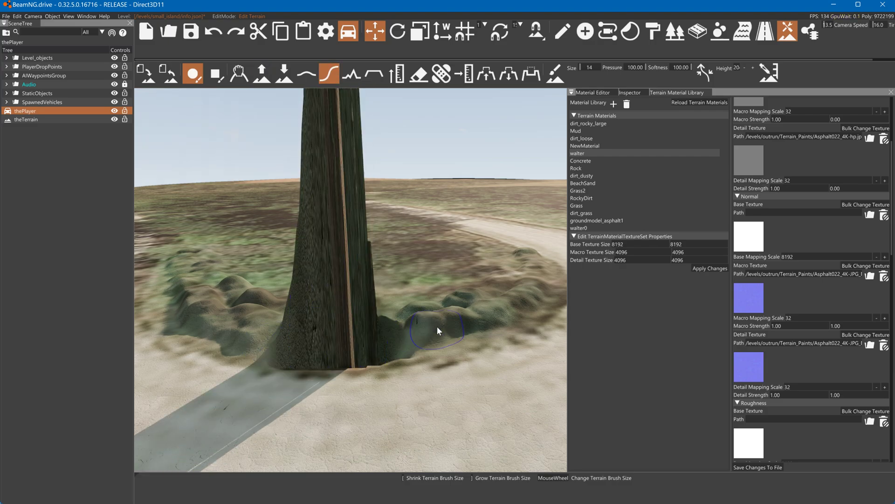
key("ctrl+z")
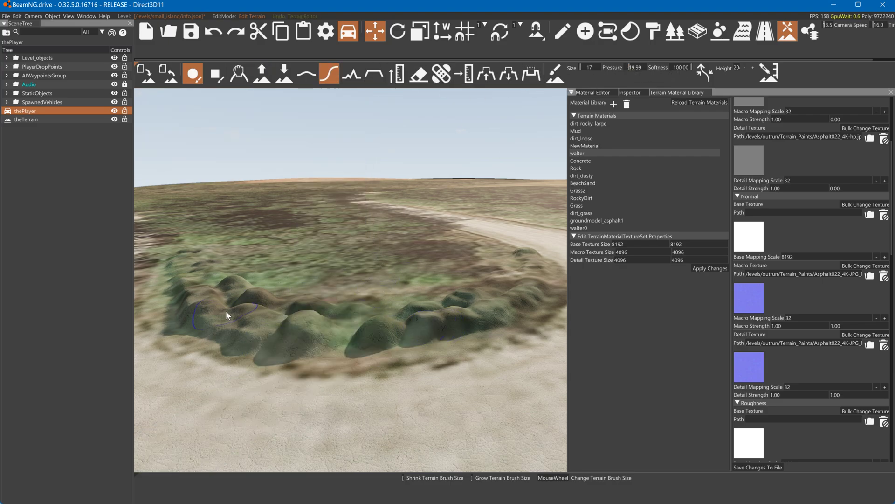
mouse_move(210, 296)
left_mouse_down()
mouse_move(238, 304)
mouse_move(276, 337)
mouse_move(455, 334)
mouse_move(519, 315)
left_mouse_up()
key("ctrl+z")
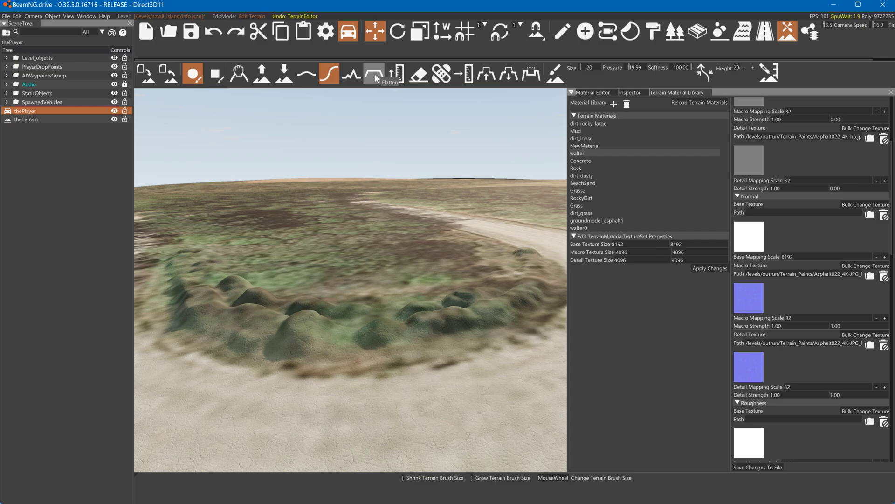
Step: Try levelling the mounds with Average Height at brush size 85 and pressure 100, undo it, and switch to Flatten
left_click(464, 74)
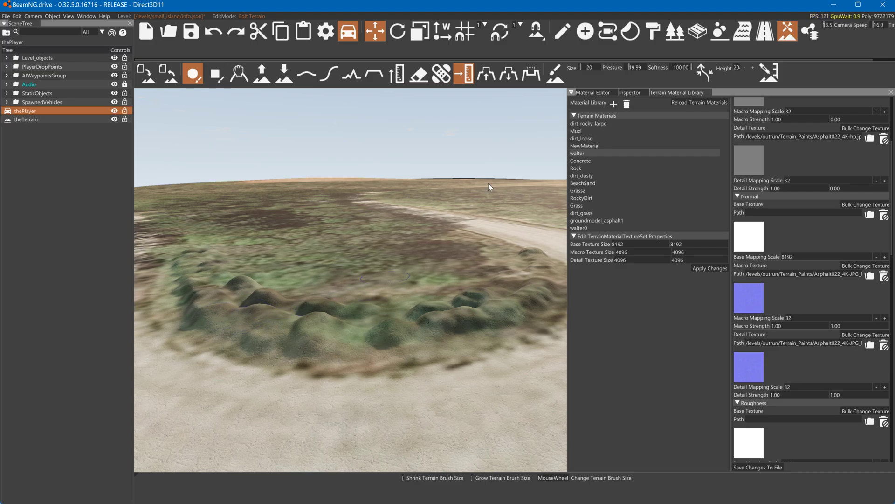
key("a")
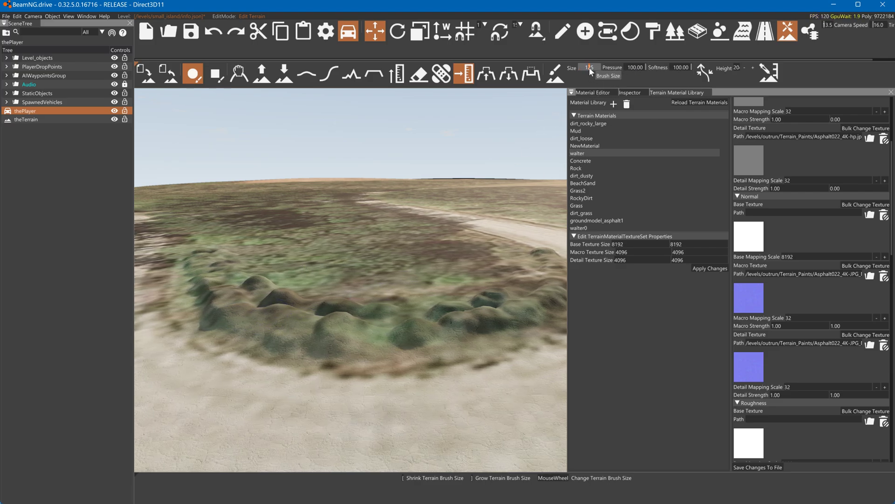
left_click_drag(589, 67, 586, 66)
left_click_drag(410, 330, 396, 270)
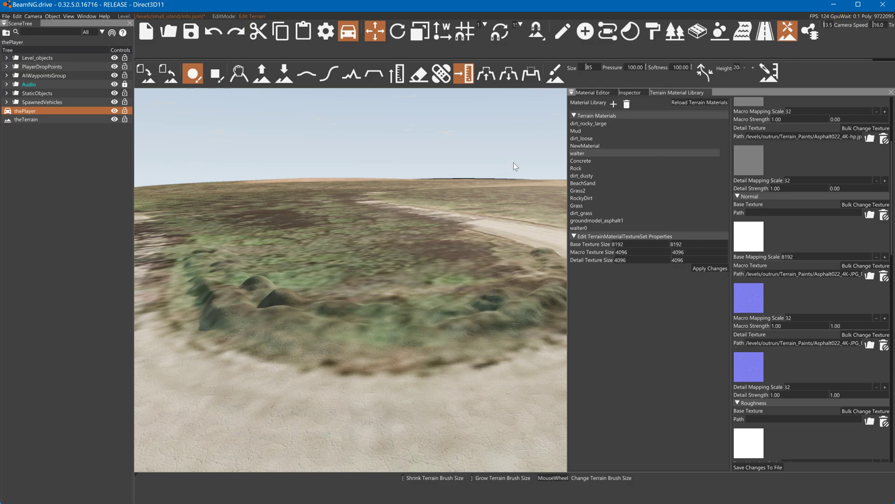
key("ctrl+z")
right_click_drag(352, 118, 410, 202)
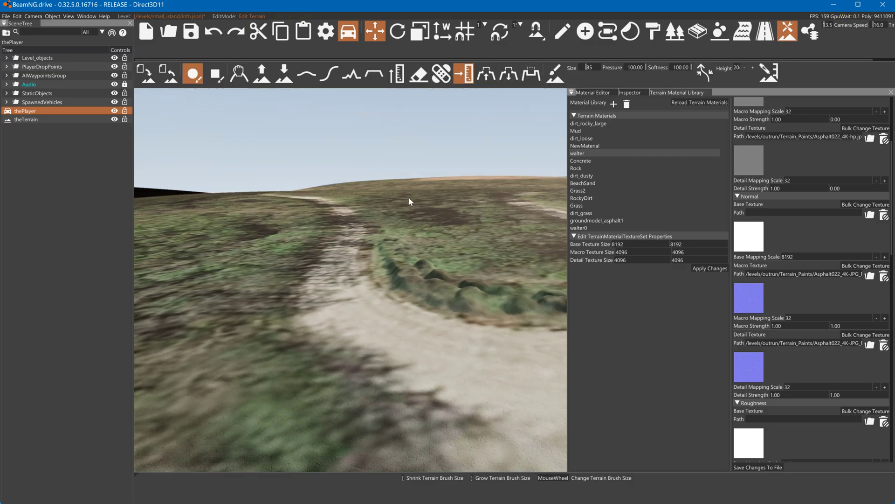
left_click(368, 76)
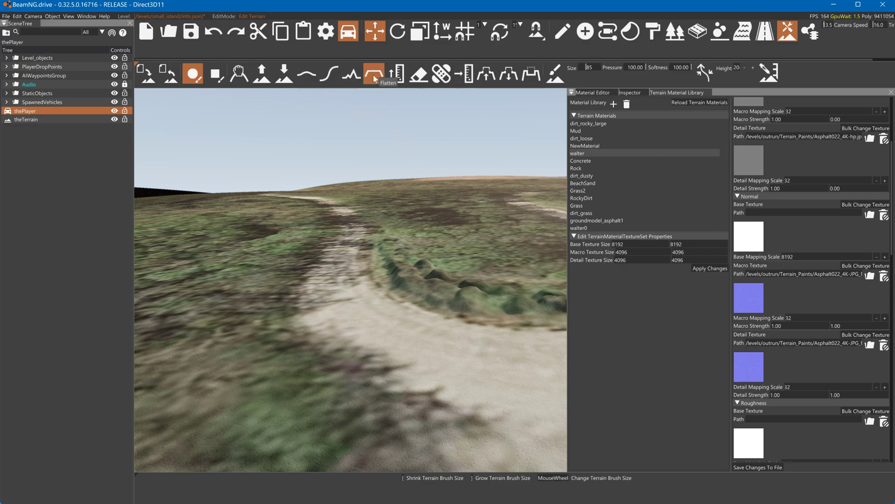
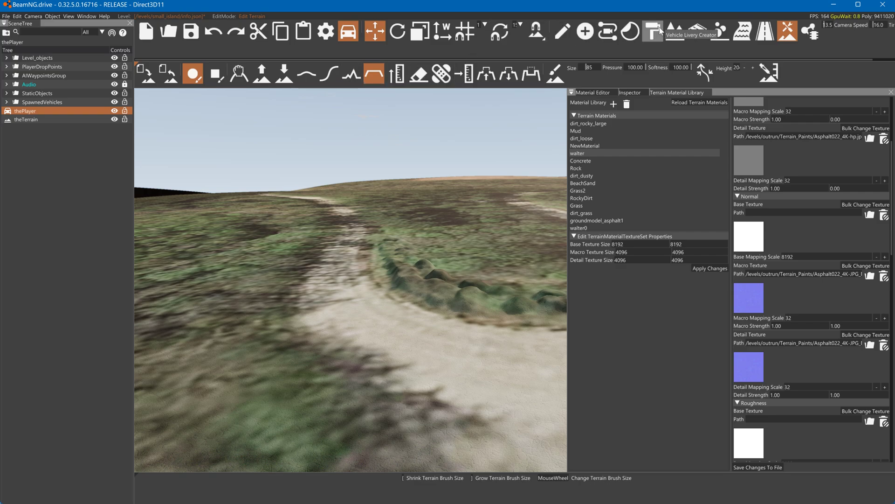
Step: Create a seven-node mesh road, 10 wide and 5 deep, following the path from the bend toward the horizon
left_click(691, 31)
left_click(420, 342, "alt")
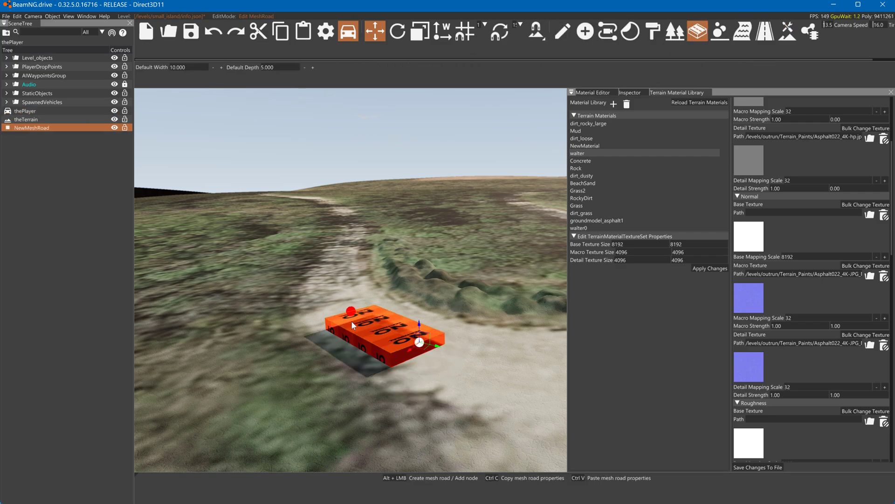
left_click(350, 311, "alt")
left_click(351, 242, "alt")
left_click(352, 221, "alt")
left_click(349, 212, "alt")
left_click(324, 195, "alt")
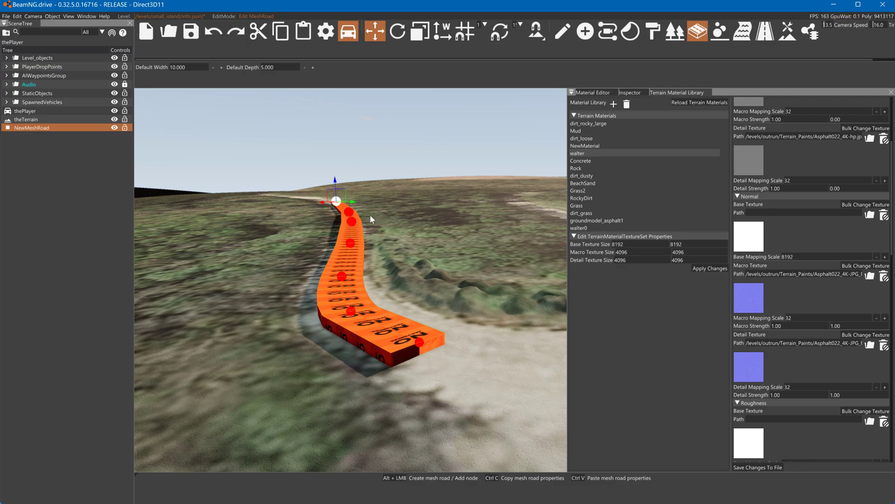
Step: Select all nodes of the mesh road and lower the road vertically into the terrain surface
key("ctrl+a")
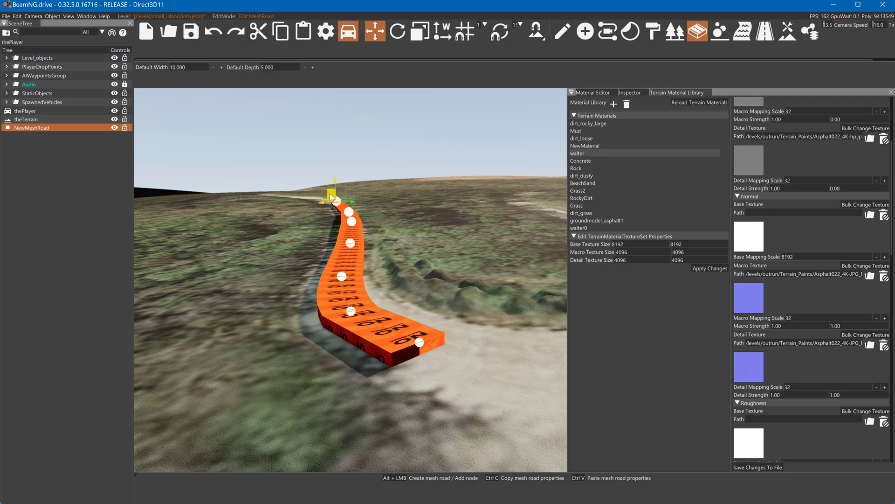
left_click_drag(334, 182, 336, 186)
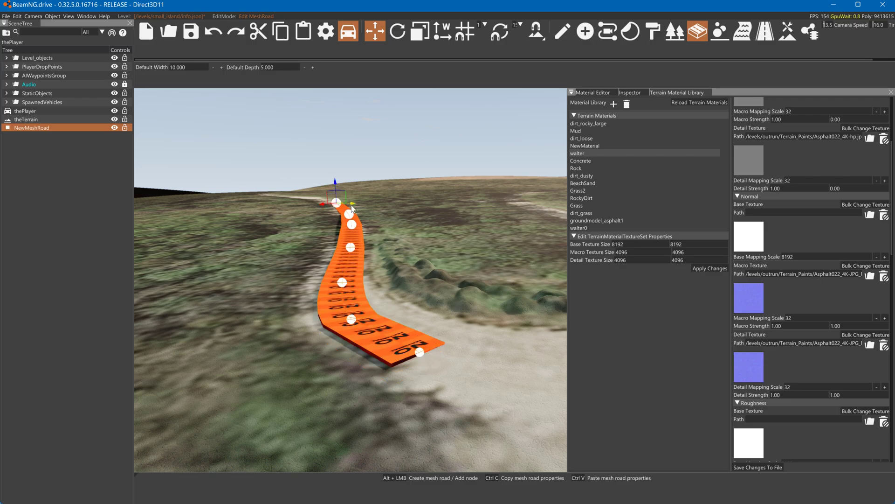
left_click_drag(335, 185, 338, 191)
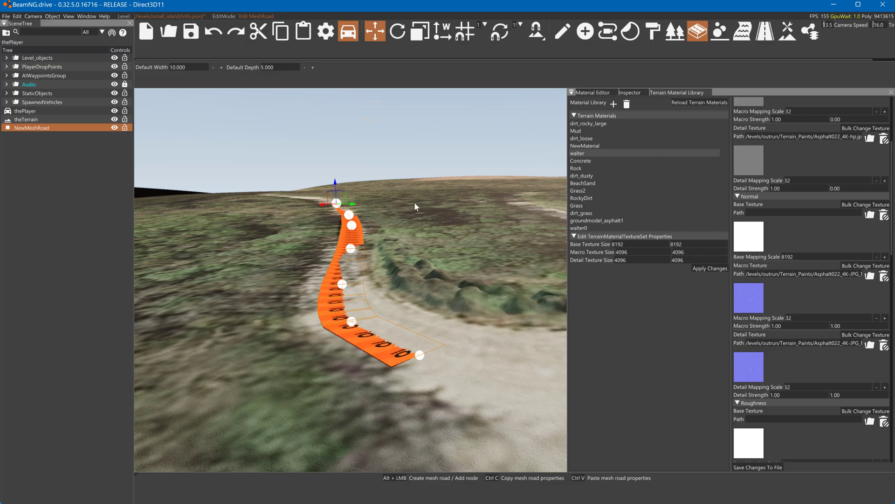
Step: Set the width of all selected mesh road nodes to 15
left_click(592, 93)
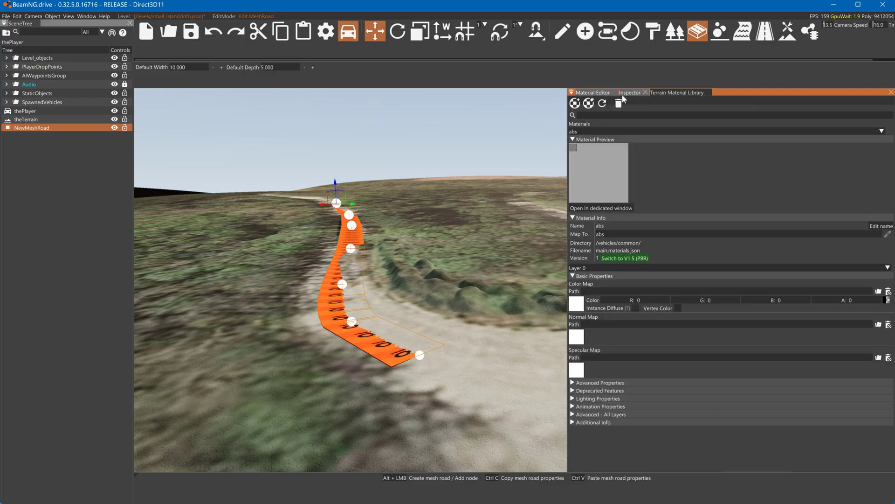
left_click(629, 92)
left_click(613, 128)
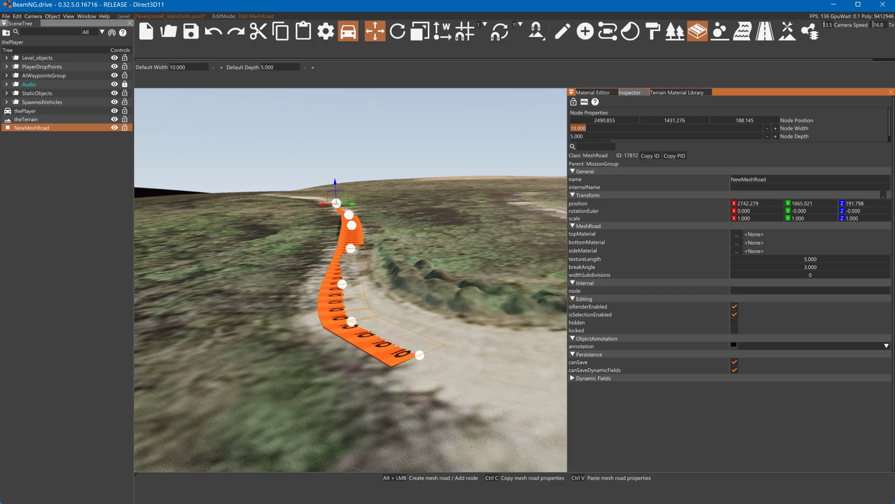
type("15")
key("Return")
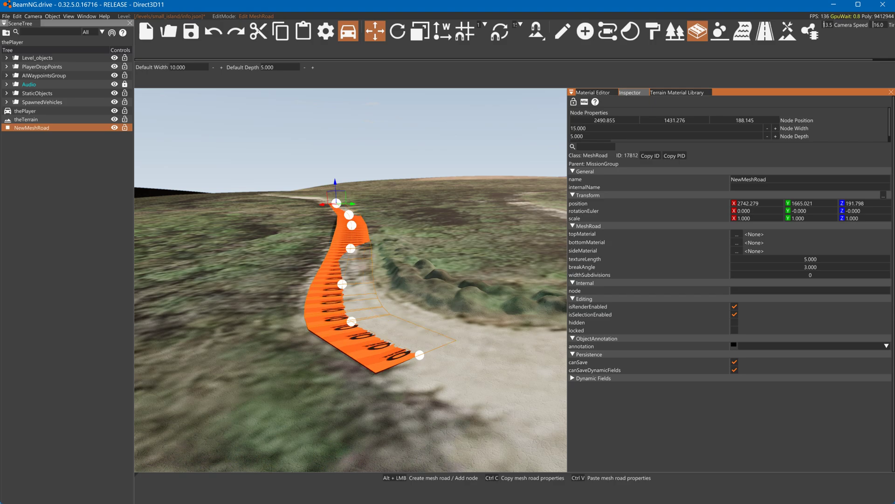
Step: Set the mesh road's breakAngle to 1 and shift its nodes about 2.3 units along the X axis
left_click(774, 266)
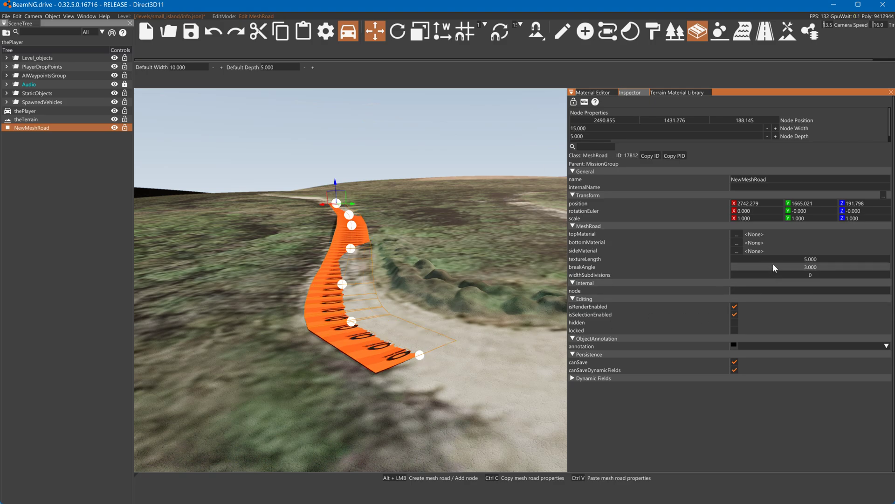
type("1")
left_click(420, 355)
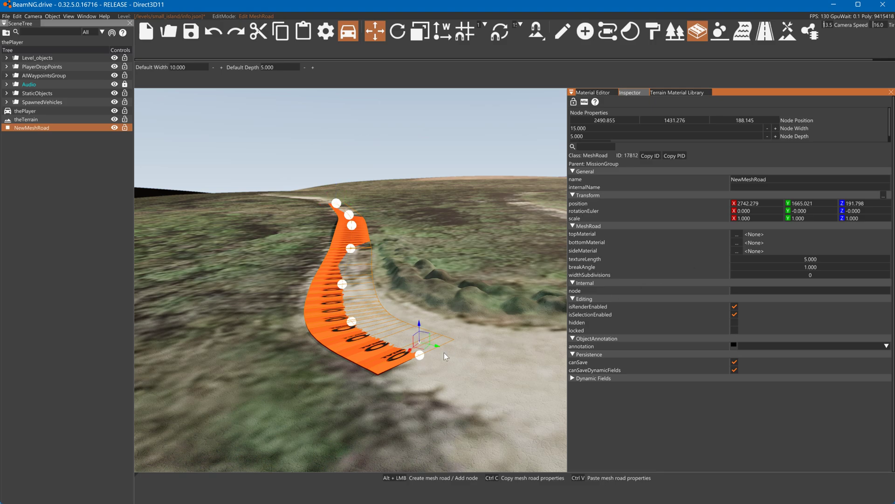
left_click_drag(411, 351, 419, 343)
Step: Extend the far end of the mesh road with six more nodes following the dirt path through the forest
right_click_drag(419, 343, 415, 364)
scroll(448, 247, "up", 6, "alt")
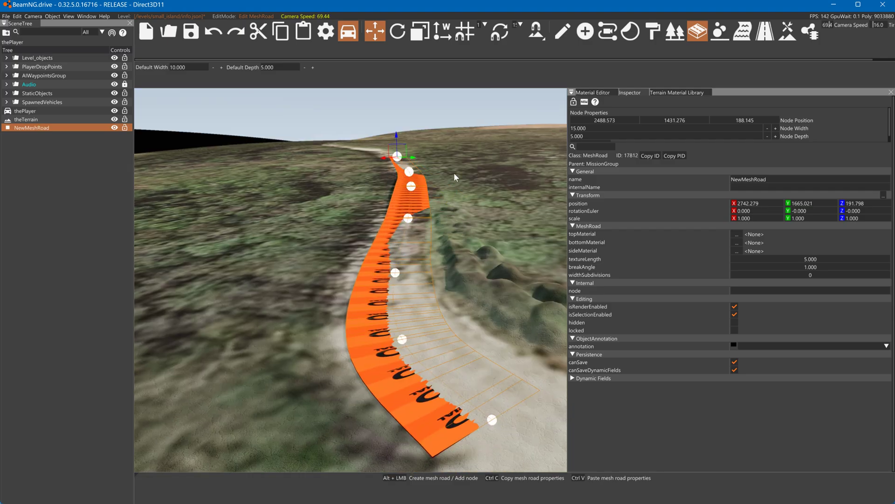
key("w")
scroll(454, 154, "up", 3)
right_click_drag(454, 173, 468, 214)
key("s")
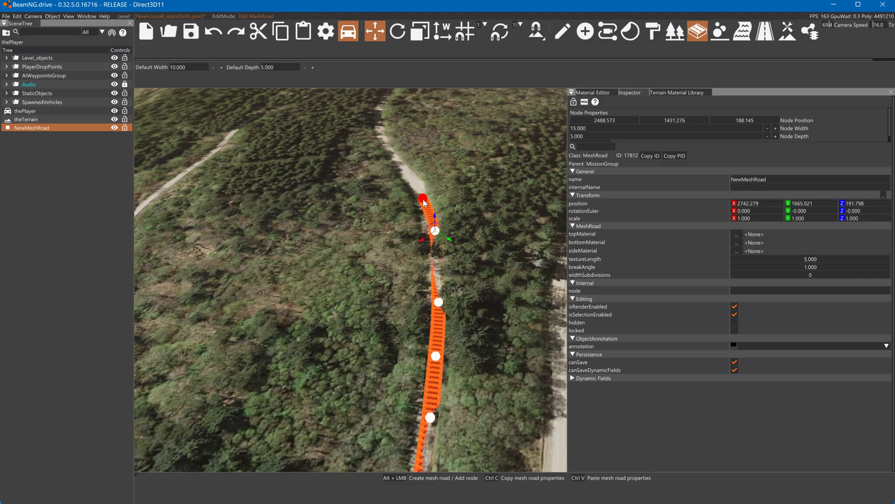
left_click(422, 197, "alt")
left_click(407, 177, "alt")
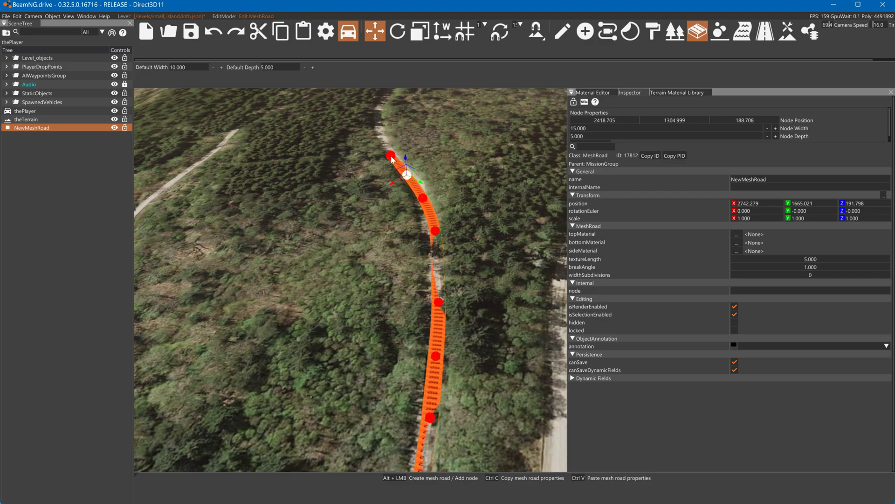
left_click(391, 152, "alt")
left_click(380, 131, "alt")
left_click(378, 117, "alt")
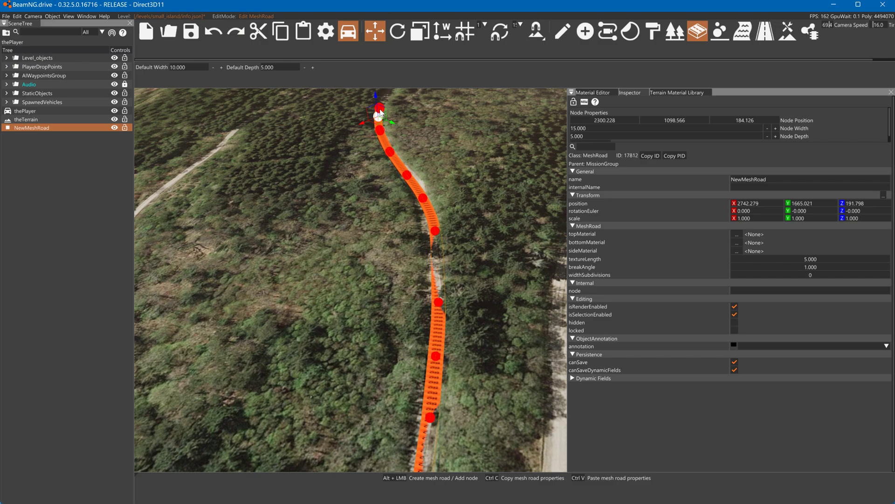
left_click(381, 101, "alt")
Step: Nudge two mesh road nodes around the forest bend to line them up better with the path
left_click(407, 176)
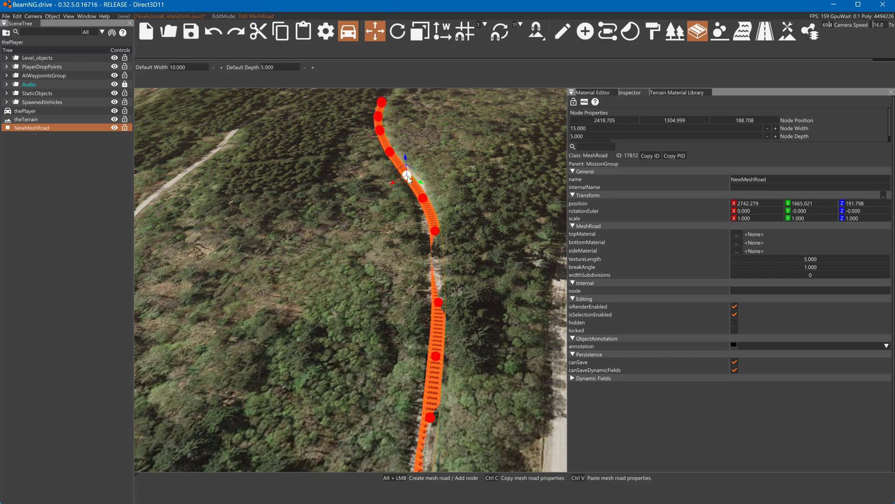
left_click_drag(410, 185, 402, 182)
left_click(435, 231)
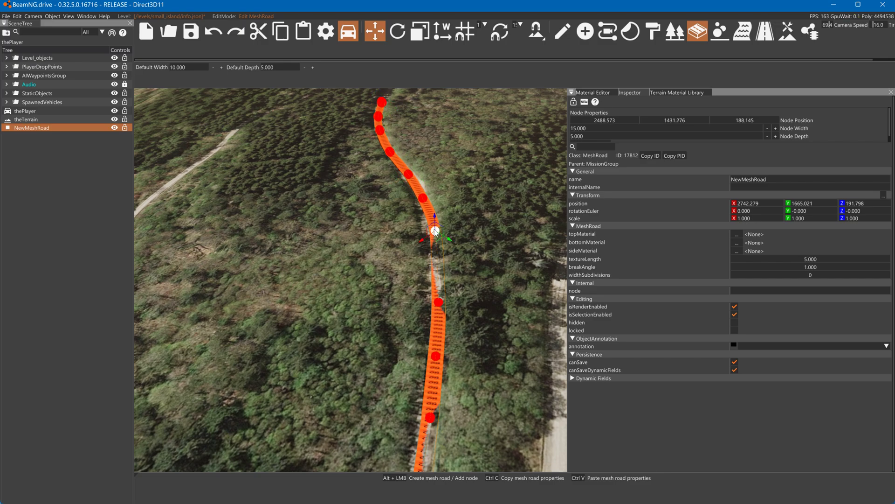
left_click(438, 303)
left_click(431, 308)
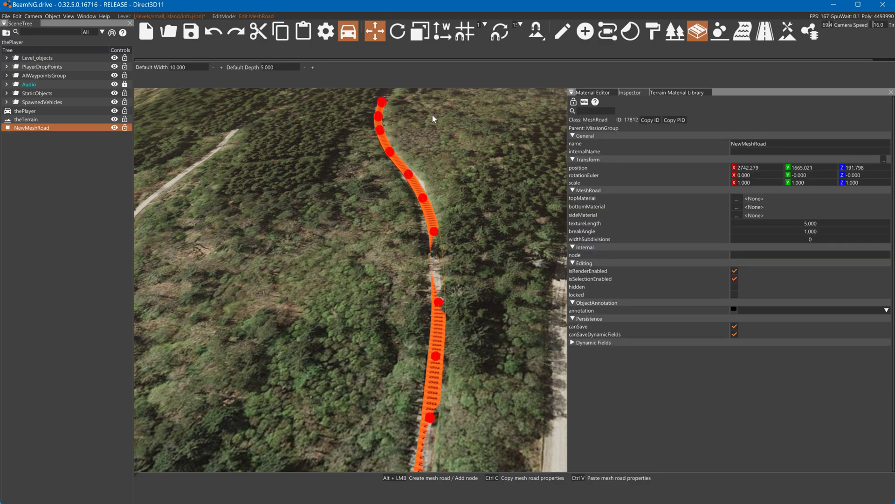
Step: Select all nodes of the extended mesh road and lower the whole road slightly into the terrain
key("ctrl+a")
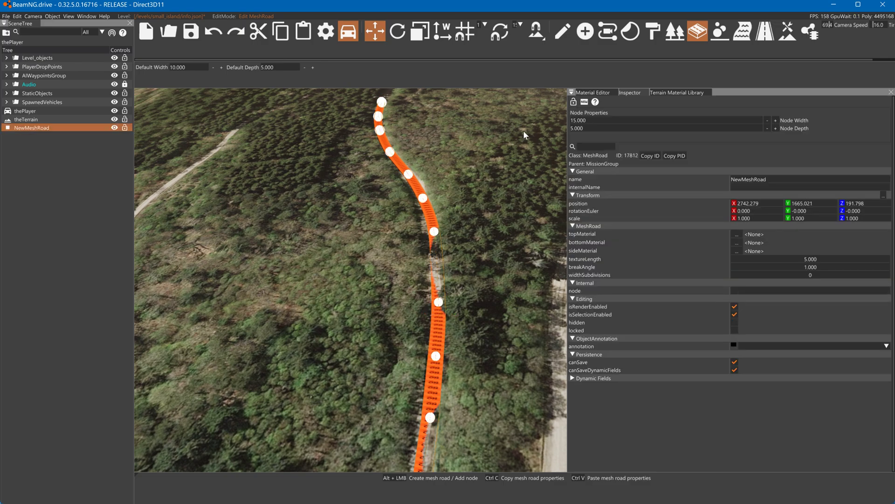
mouse_move(439, 328)
right_mouse_down()
mouse_move(440, 338)
mouse_move(452, 329)
right_mouse_up()
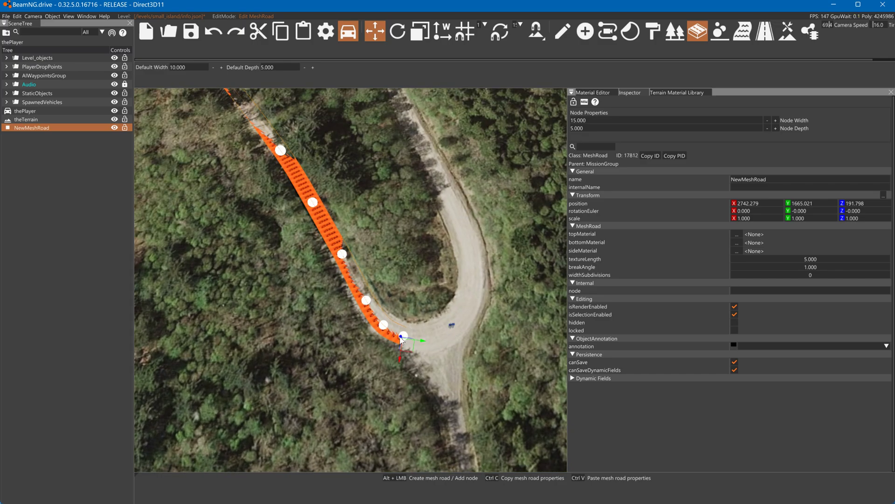
right_click_drag(403, 340, 478, 329)
key("w")
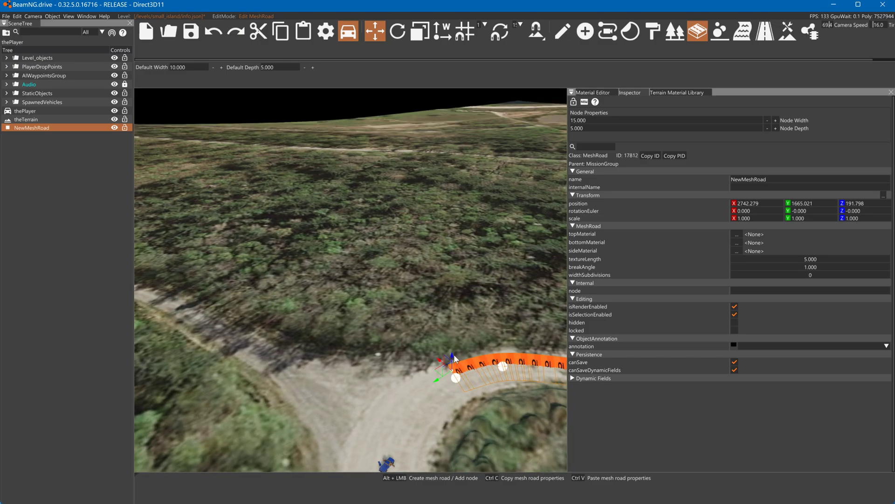
left_click_drag(455, 355, 454, 358)
Step: Lower the terrain covering the mesh road to the road's surface with the downward mesh-alignment terrain brush at size 85 and pressure 100
right_click_drag(454, 359, 480, 296)
key("a")
left_click(787, 32)
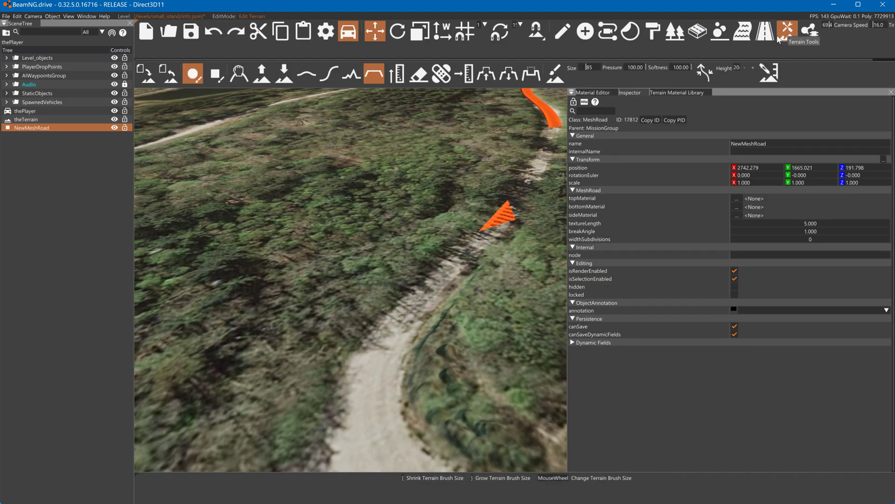
left_click(509, 74)
mouse_move(374, 392)
left_mouse_down()
mouse_move(395, 343)
mouse_move(536, 189)
mouse_move(546, 151)
left_mouse_up()
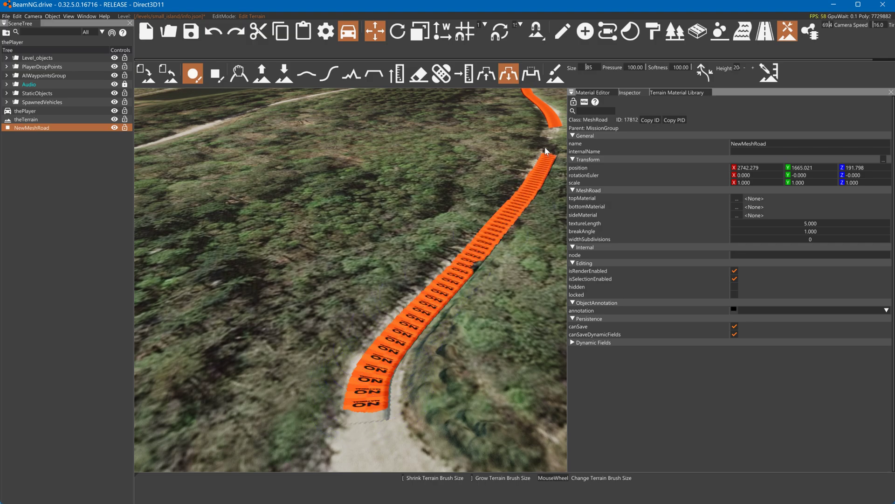
left_click_drag(451, 266, 359, 430)
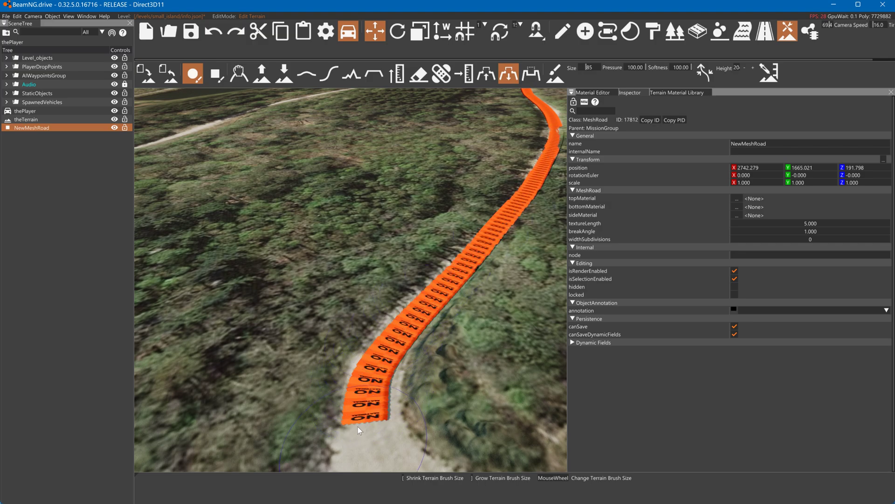
Step: Assign bld_glass_transparent as the topMaterial of the mesh road
key("w")
mouse_move(369, 404)
right_mouse_down()
mouse_move(370, 433)
mouse_move(349, 345)
mouse_move(462, 382)
right_mouse_up()
key("a")
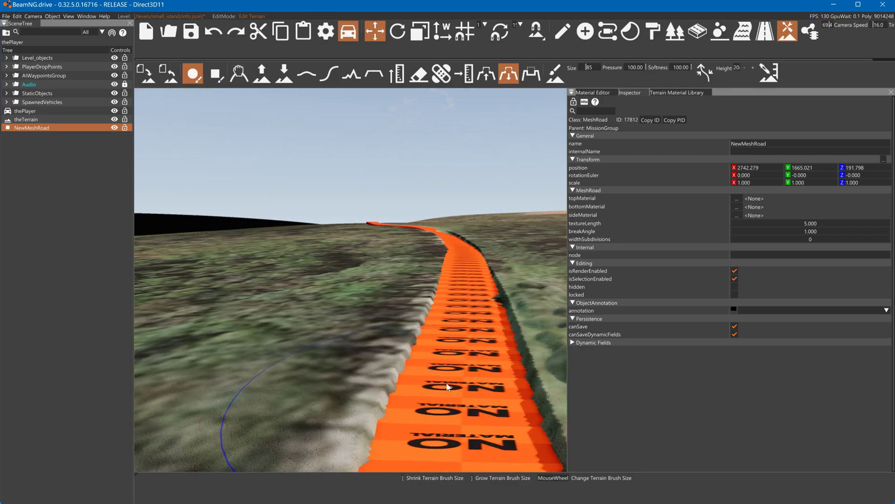
key("w")
key("d")
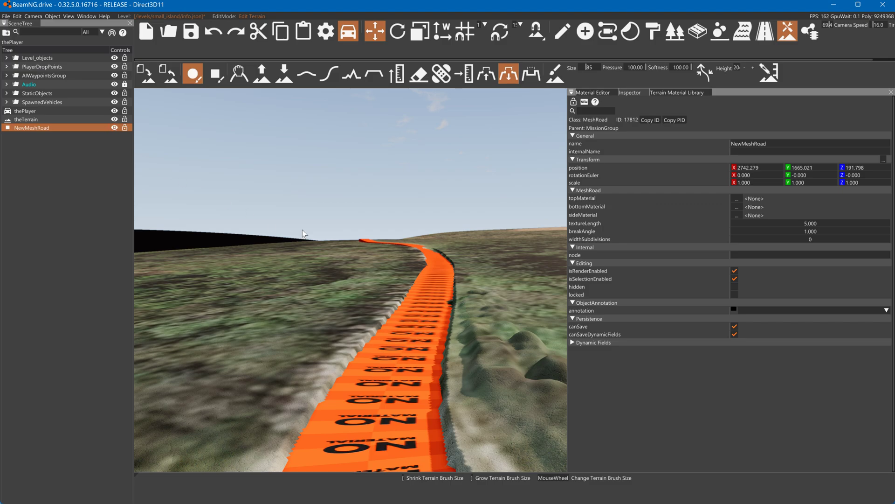
right_click_drag(302, 230, 418, 320)
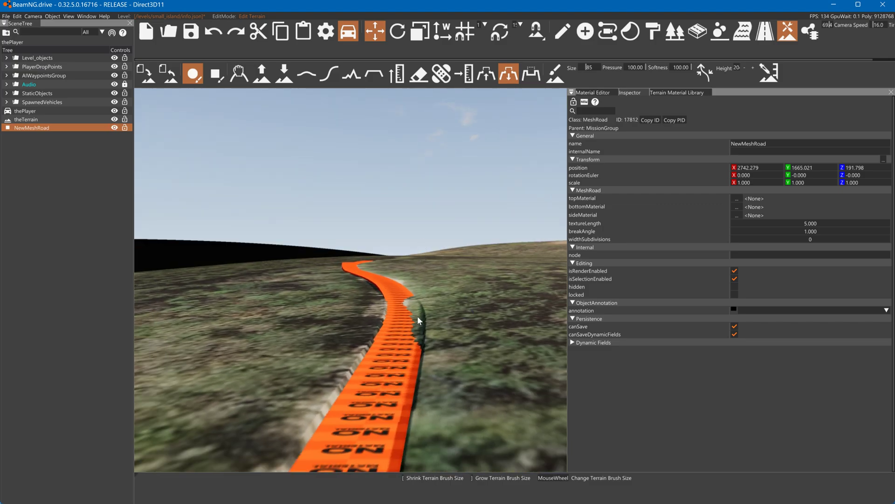
left_click(737, 199)
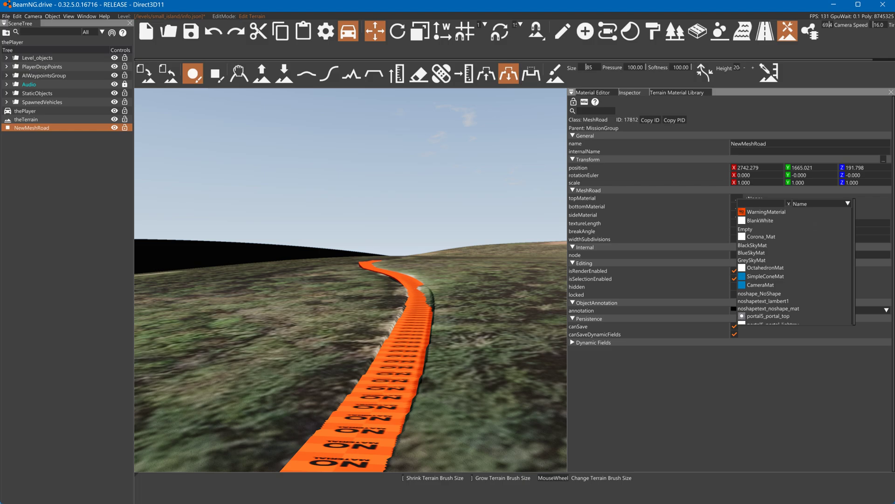
type("glass")
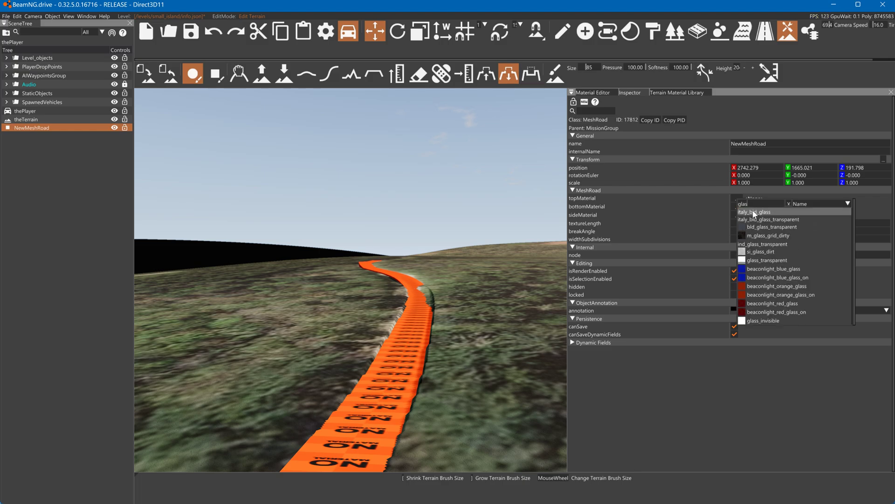
left_click(767, 228)
Step: Raise the terrain beneath the glass road up to its underside along the path with the upward mesh-alignment terrain brush
mouse_move(350, 280)
right_mouse_down()
mouse_move(350, 345)
mouse_move(472, 338)
mouse_move(444, 391)
mouse_move(422, 404)
mouse_move(449, 328)
right_mouse_up()
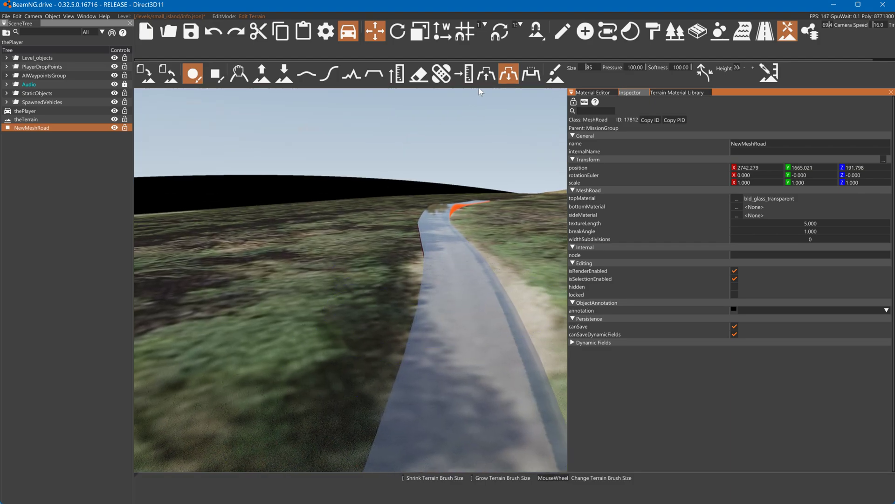
left_click(486, 74)
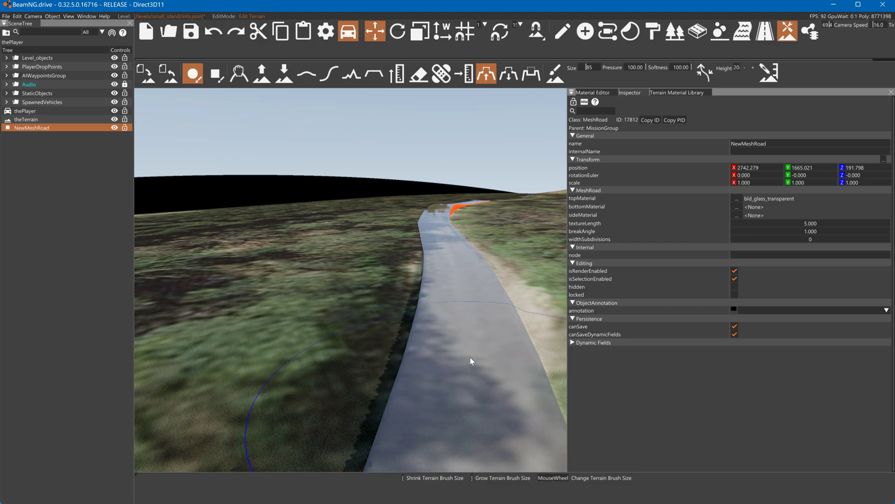
key("s")
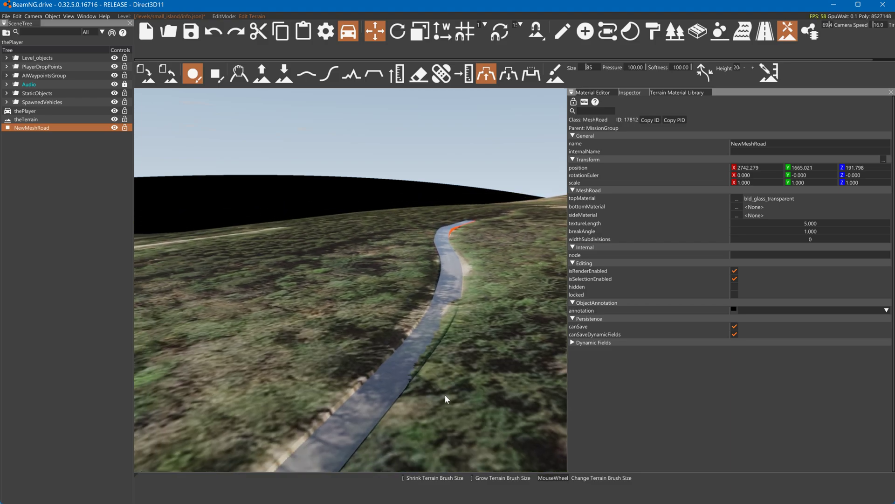
key("s")
key("w")
right_click_drag(390, 382, 405, 360)
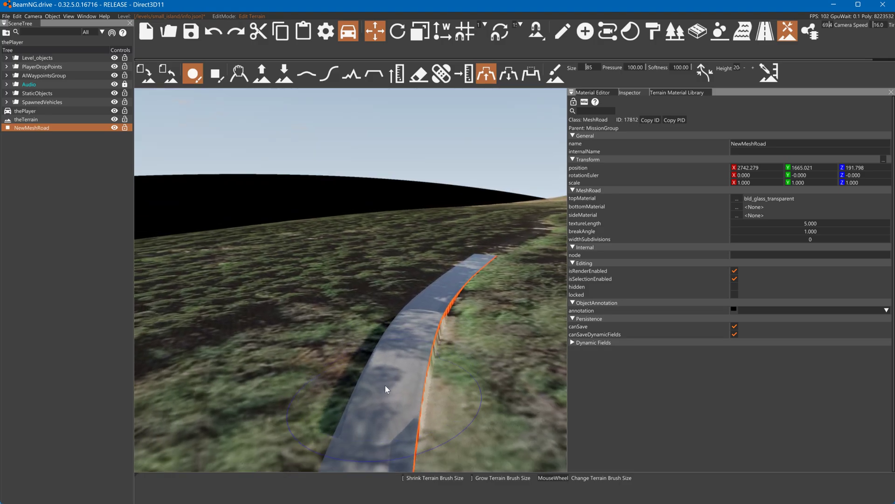
key("s")
mouse_move(372, 460)
left_mouse_down()
mouse_move(393, 354)
mouse_move(484, 264)
left_mouse_up()
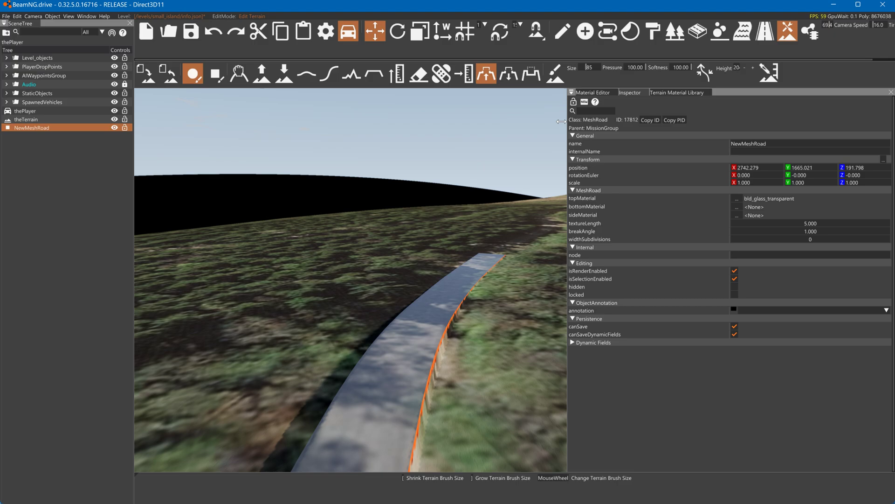
Step: Switch back to the downward mesh-alignment brush and lower the terrain along the far section of the road
left_click(509, 74)
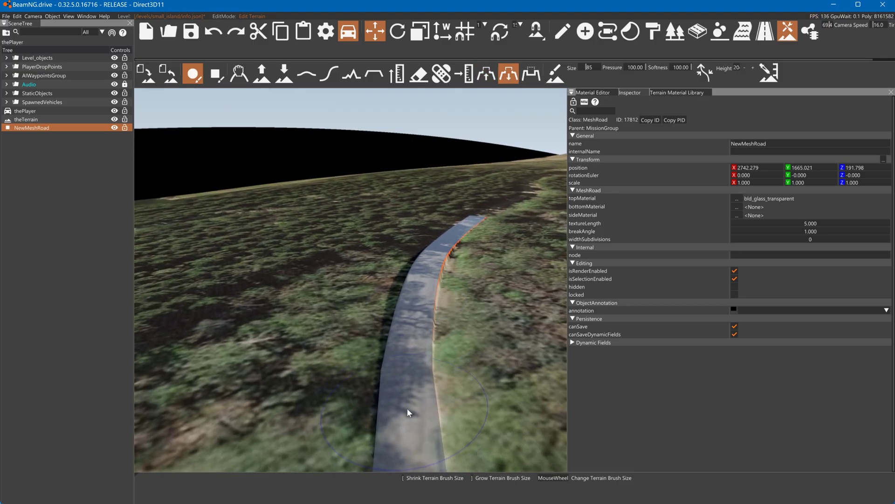
right_click_drag(407, 409, 334, 351)
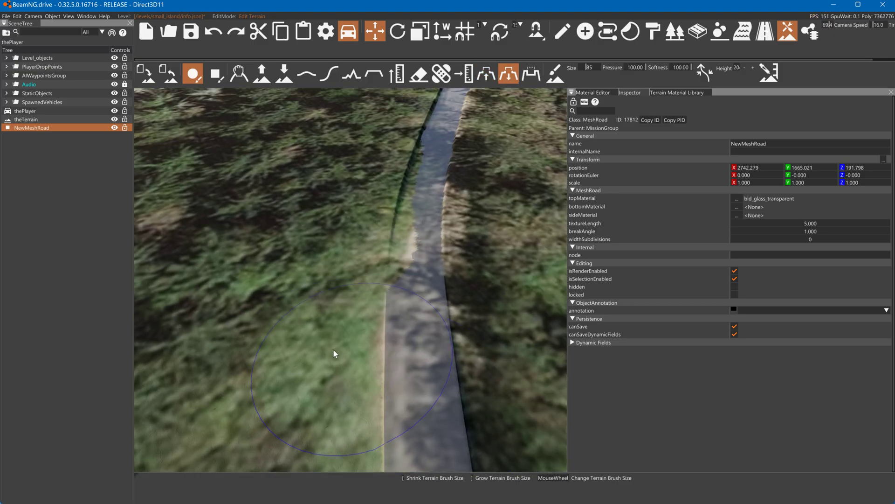
left_click(419, 251)
Step: Hide NewMeshRoad in the scene and examine the sculpted terrain underneath at ground level
right_click_drag(451, 132, 418, 197)
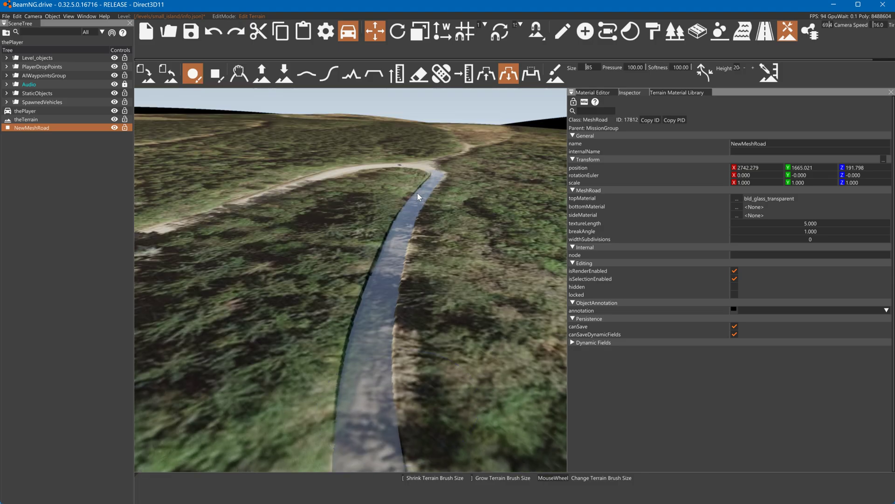
left_click(114, 128)
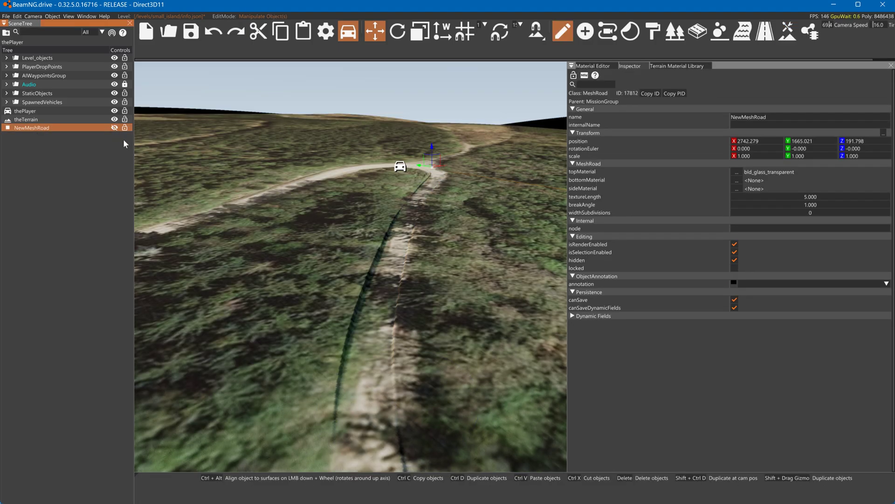
right_click_drag(399, 166, 434, 288)
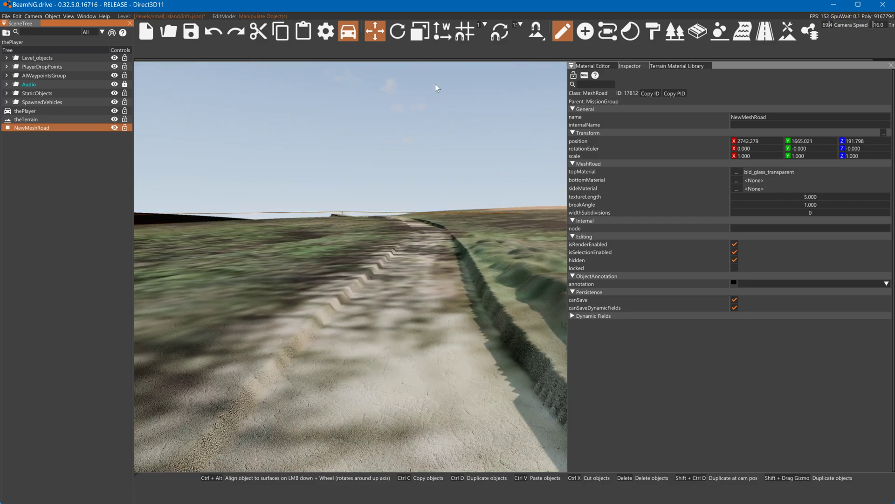
Step: Smooth the jagged terrain edges along both sides of the road bed with the Smooth brush at size 6
left_click(788, 30)
left_click(306, 73)
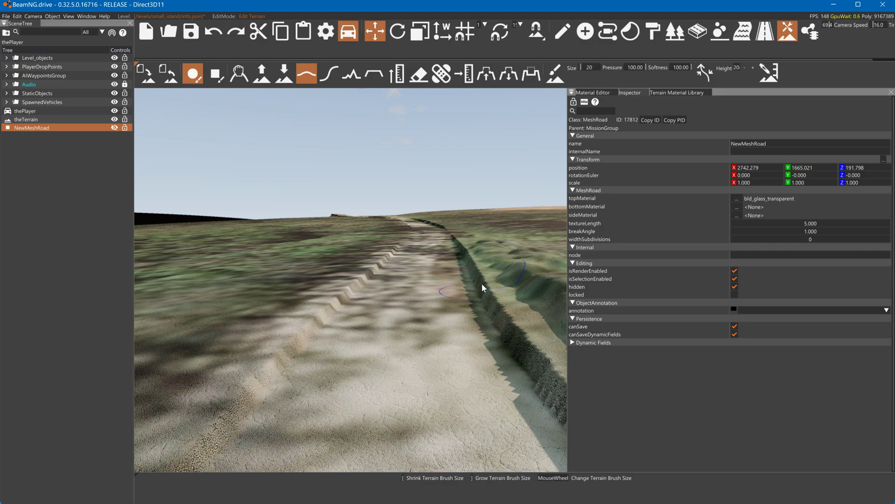
scroll(487, 287, "down", 5)
mouse_move(490, 293)
left_mouse_down()
mouse_move(548, 392)
mouse_move(555, 429)
left_mouse_up()
left_click_drag(357, 292, 179, 420)
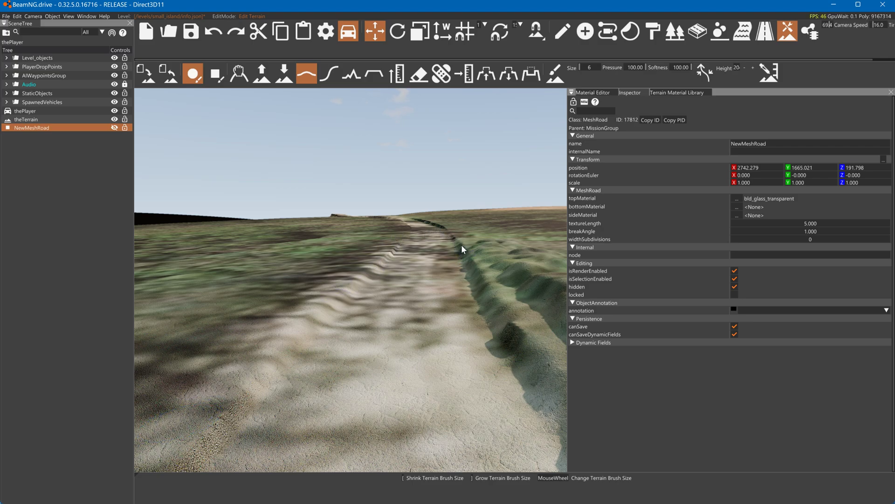
Step: Create a decal road with six nodes running down the middle of the sculpted road bed
left_click(765, 32)
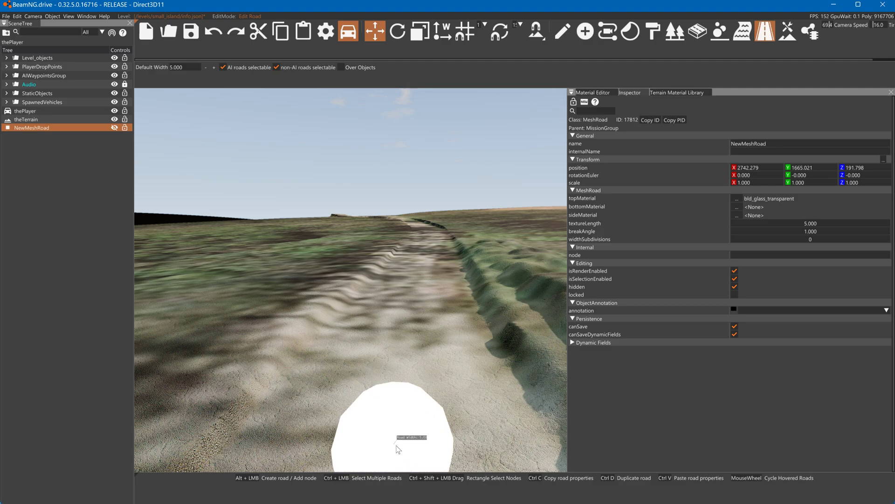
left_click(398, 444, "alt")
left_click(398, 387, "alt")
left_click(409, 332, "alt")
left_click(422, 289, "alt")
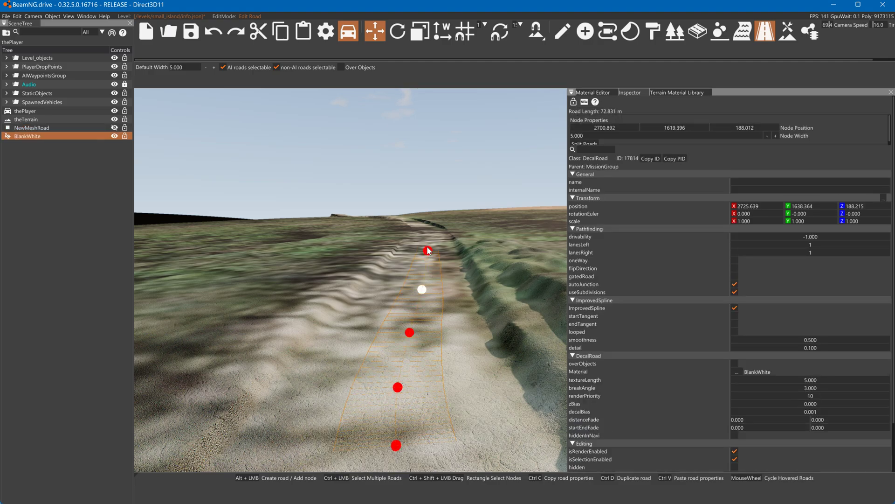
left_click(428, 250, "alt")
left_click(424, 233, "alt")
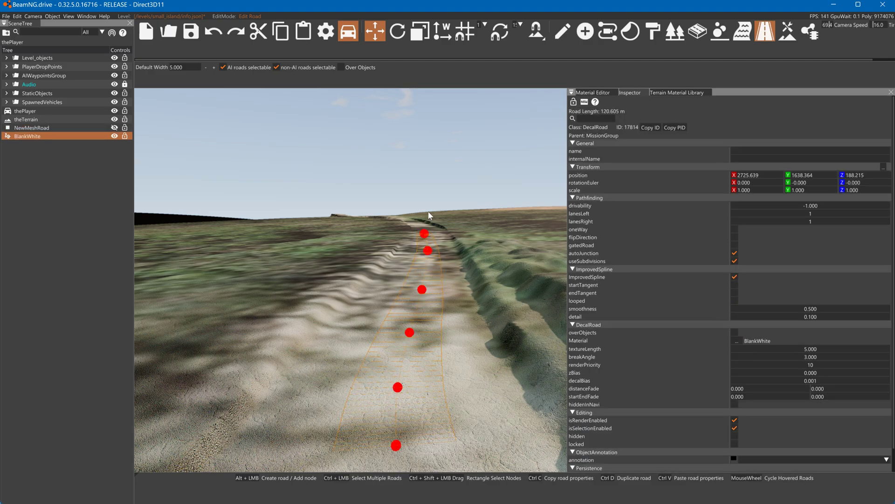
Step: Assign the road_asphalt_2lane material to the new decal road
left_click(592, 92)
left_click(631, 92)
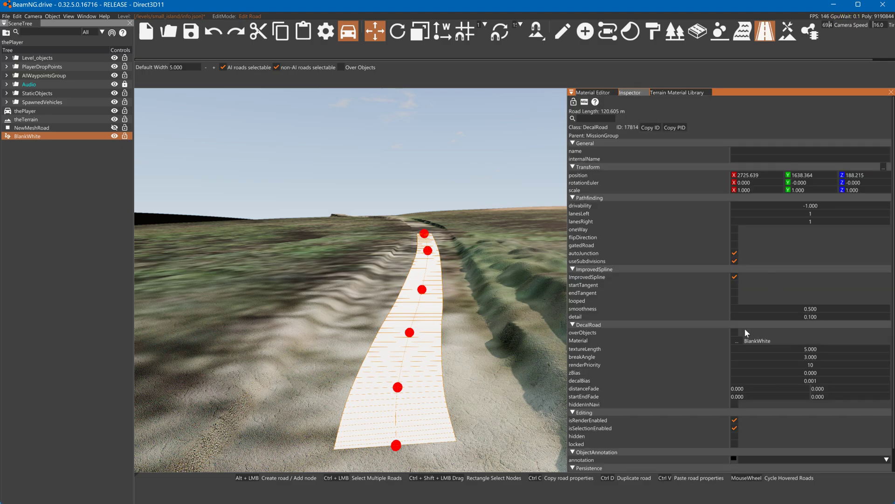
left_click(738, 341)
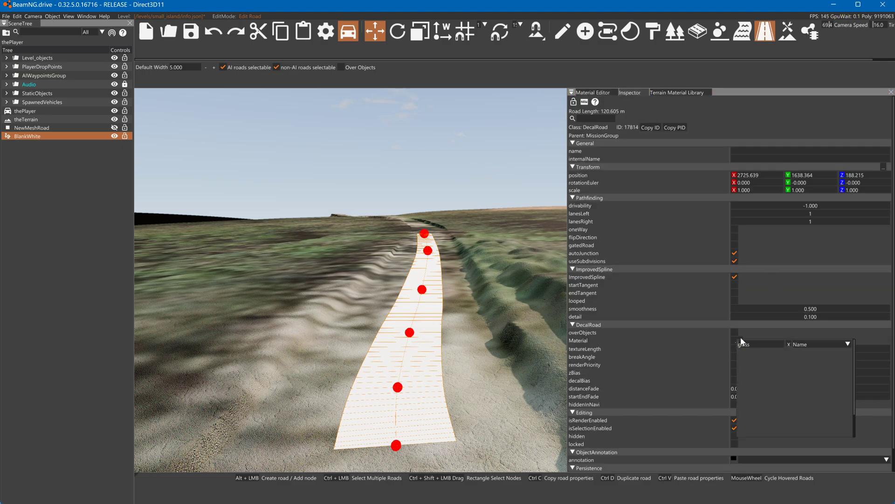
left_click(748, 334)
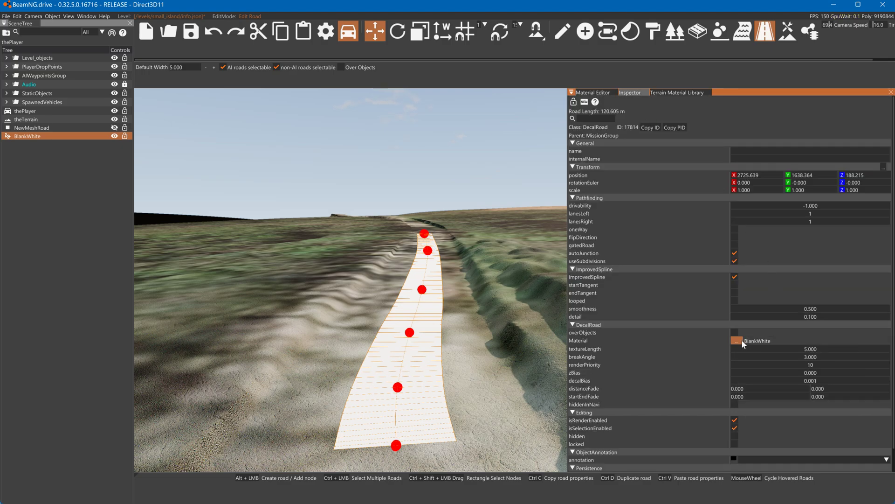
left_click(742, 340)
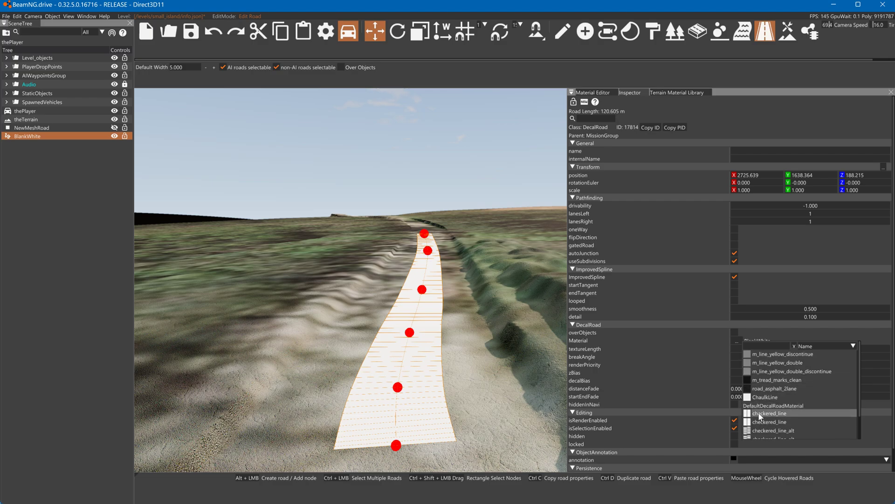
left_click(765, 424)
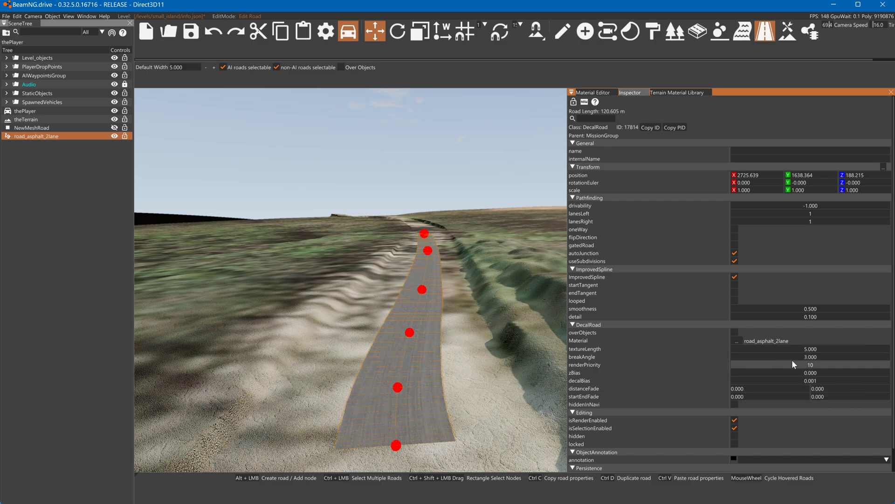
Step: Set the asphalt decal road's texture length to 1.3 and the width of all its nodes to 13
mouse_move(794, 349)
left_mouse_down()
mouse_move(802, 350)
mouse_move(782, 349)
left_mouse_up()
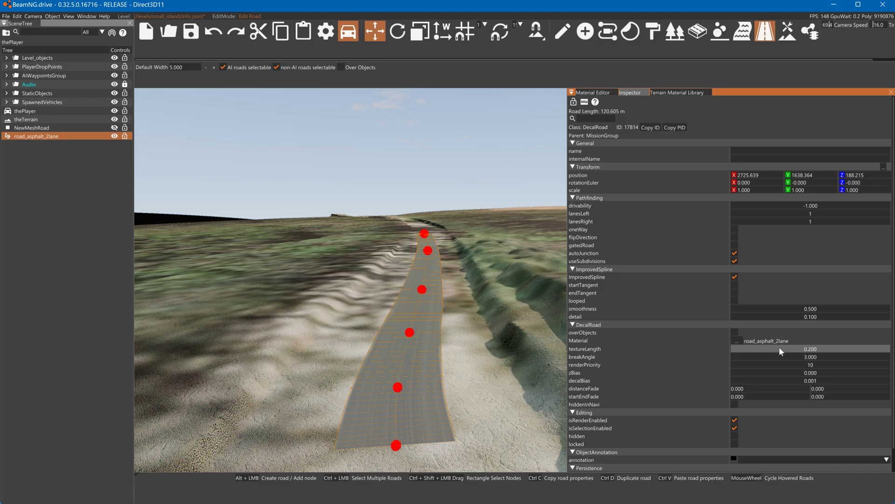
key("ctrl+a")
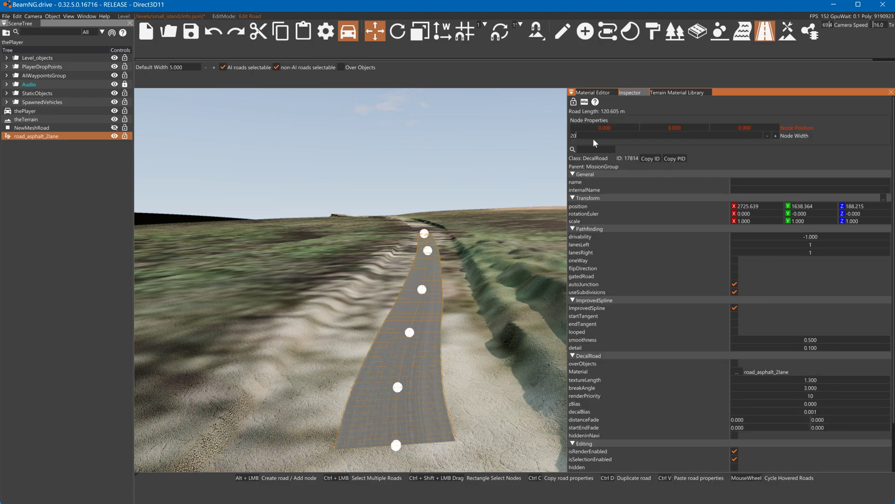
type("20")
key("Return")
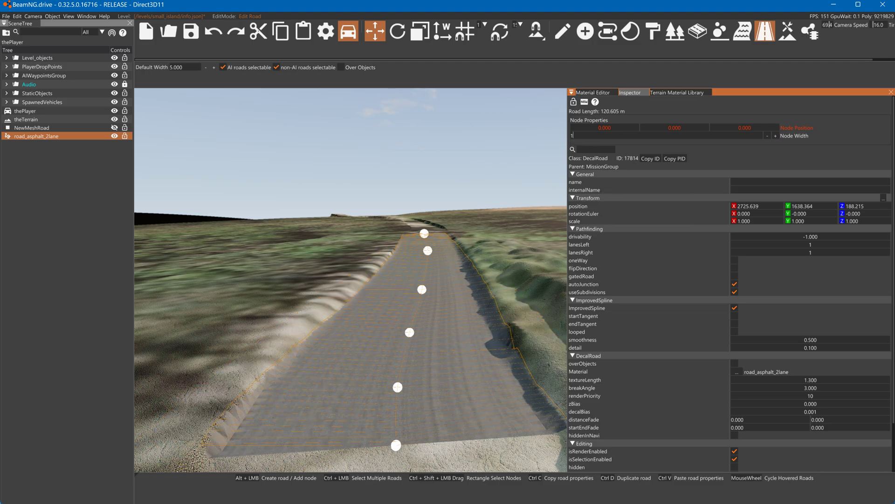
key("Return")
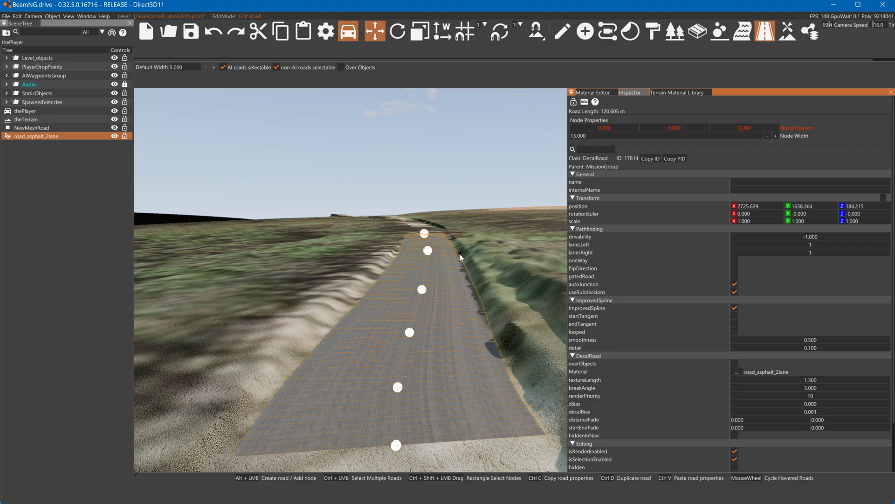
Step: Deselect the road nodes and increase the asphalt decal road's texture length to 4.7
mouse_move(324, 320)
right_mouse_down()
mouse_move(303, 327)
mouse_move(324, 321)
right_mouse_up()
key("w")
key("s")
left_click(325, 320)
left_click(333, 344)
key("s")
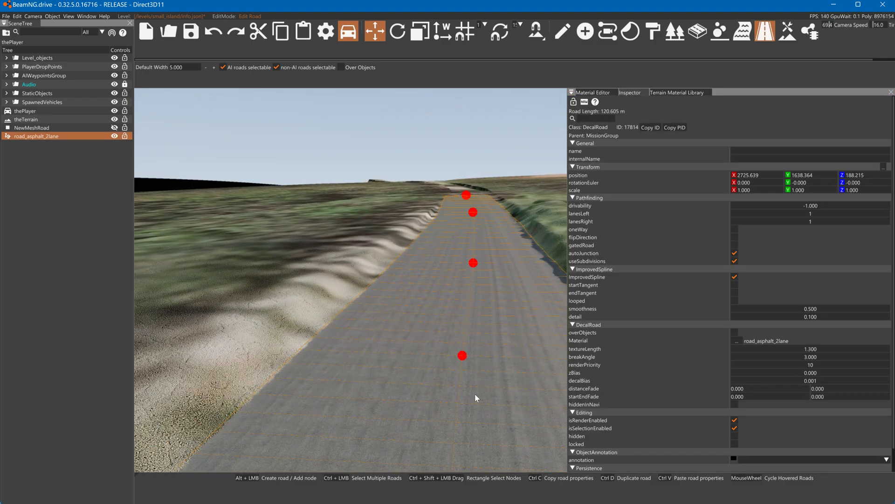
left_click_drag(751, 349, 783, 355)
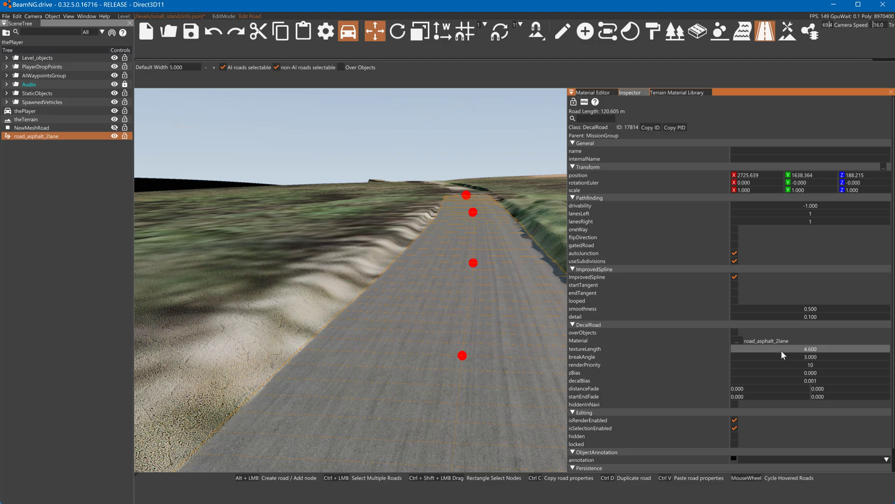
Step: Create a second decal road with six nodes along the left edge of the asphalt road
key("s")
left_click(323, 365)
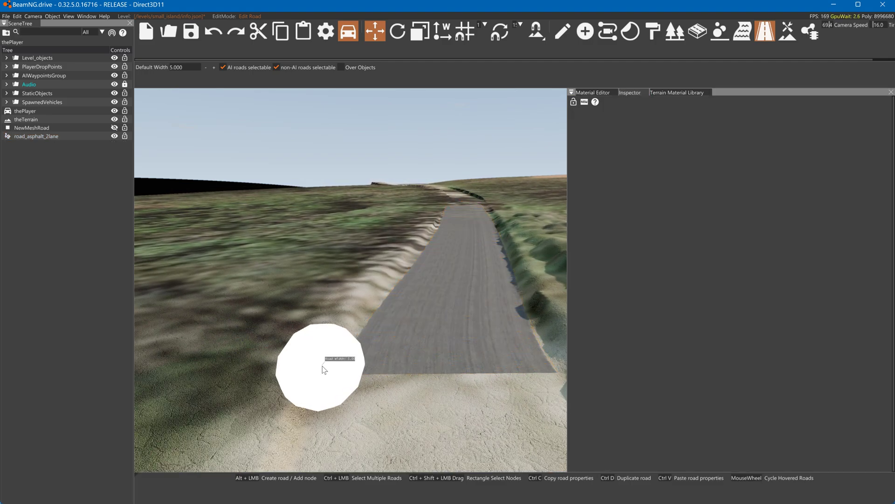
left_click(323, 367, "alt")
left_click(357, 317, "alt")
left_click(390, 278, "alt")
left_click(415, 252, "alt")
left_click(436, 227, "alt")
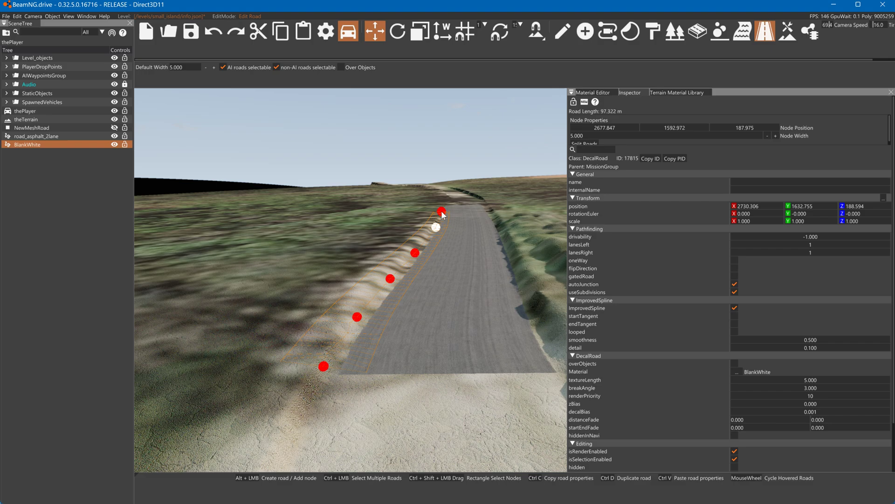
left_click(442, 212, "alt")
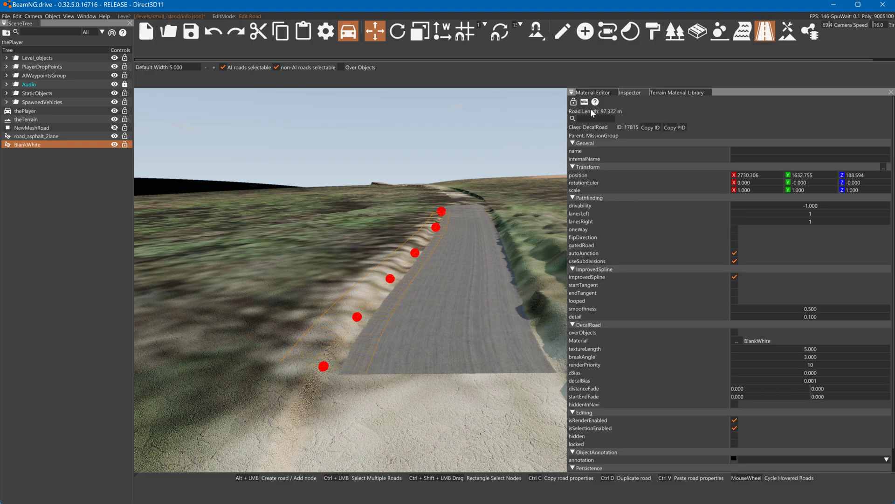
Step: Assign the utah_asphalt_road_dirt_wide_edge material to the decal road along the asphalt's edge
left_click(749, 341)
scroll(777, 360, "down", 5)
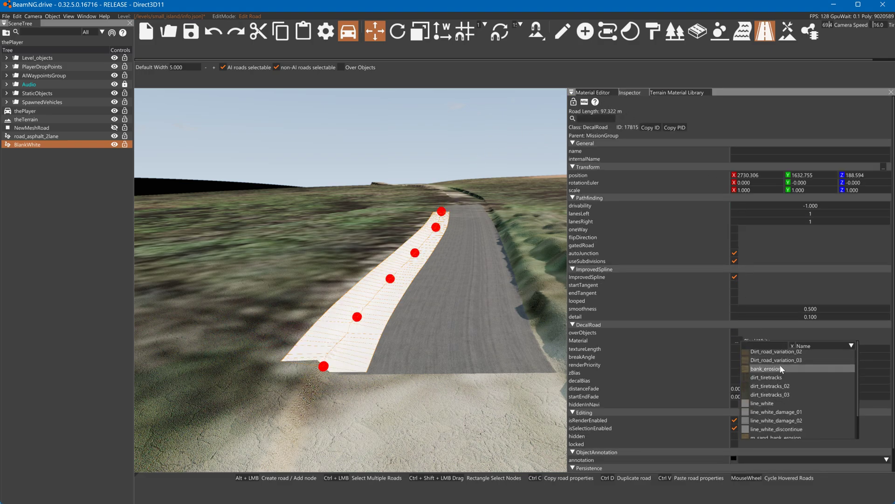
scroll(785, 417, "down", 2)
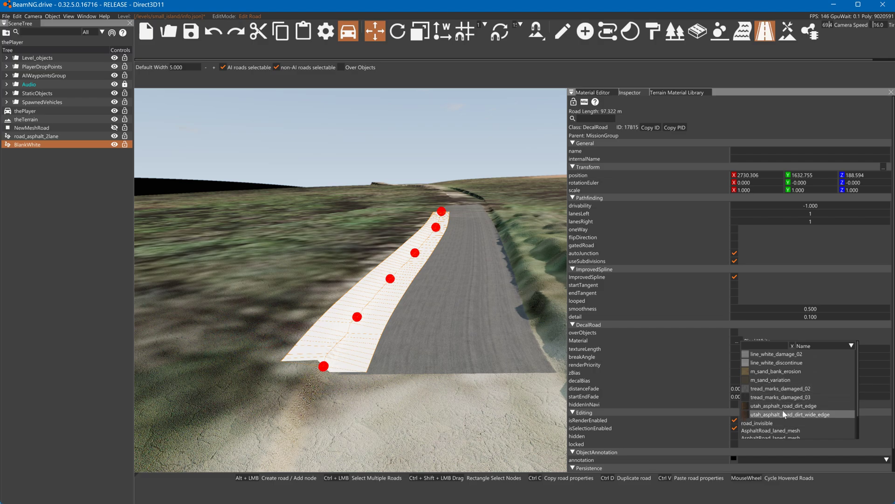
scroll(784, 415, "up", 5)
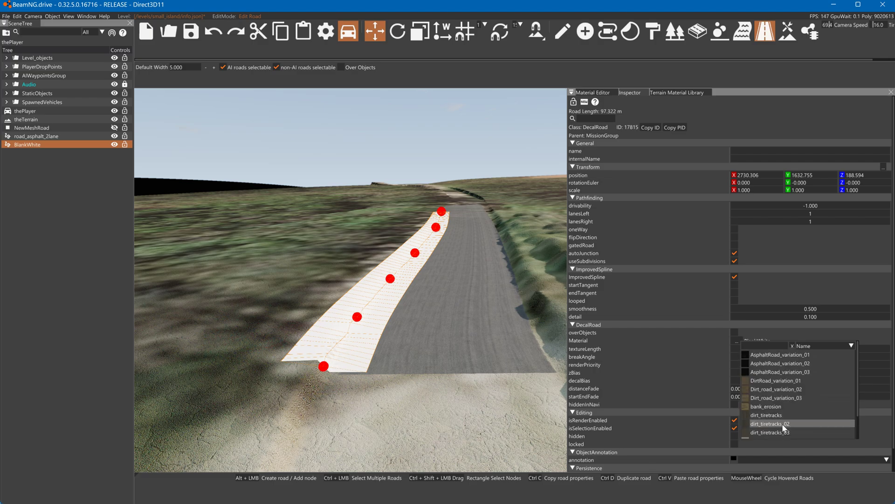
scroll(782, 423, "up", 2)
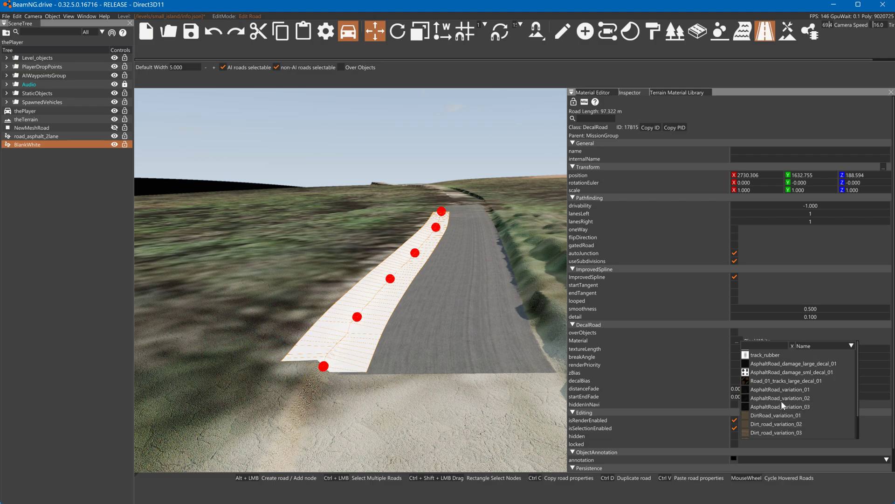
scroll(783, 403, "up", 2)
scroll(782, 398, "up", 4)
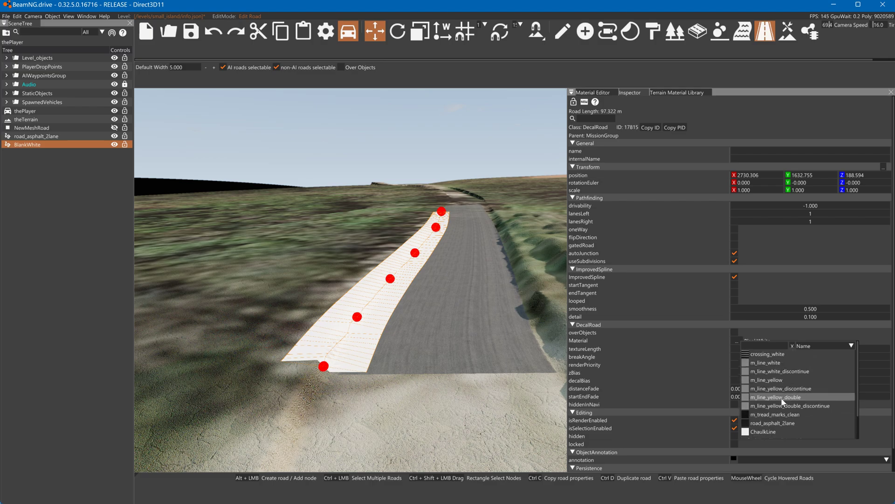
scroll(781, 398, "down", 4)
scroll(782, 397, "down", 6)
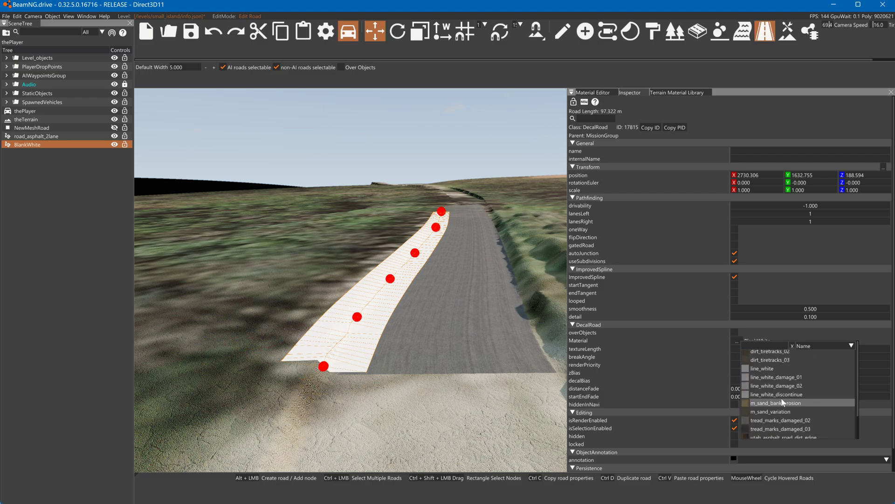
scroll(782, 400, "down", 2)
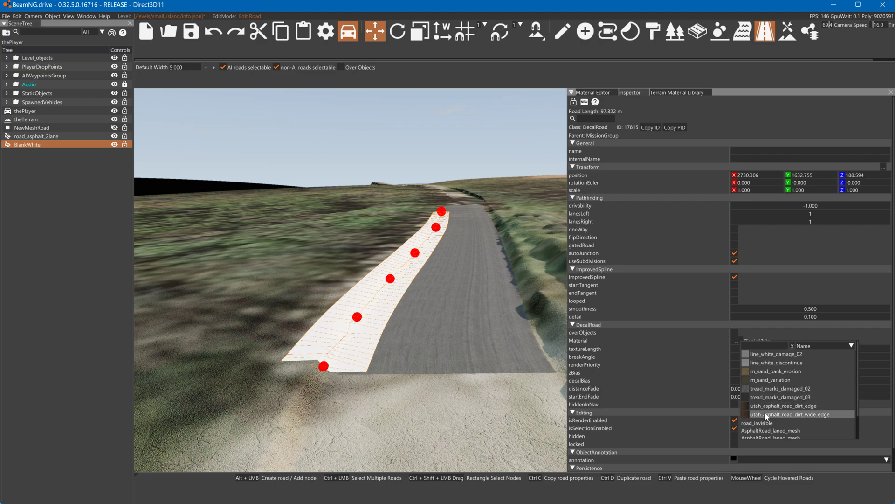
left_click(767, 414)
Step: Shift the edge decal's second node slightly and set the decal's texture length to 18.7
left_click(365, 316)
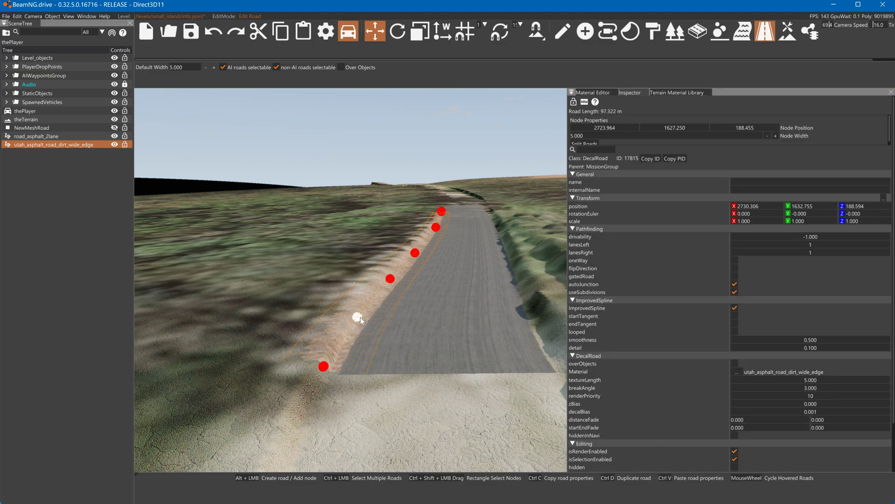
key("w")
right_click_drag(387, 284, 392, 352)
left_click_drag(813, 380, 844, 379)
Step: Examine from close up and above how the dirt edge decal blends with the asphalt and the terrain
key("d")
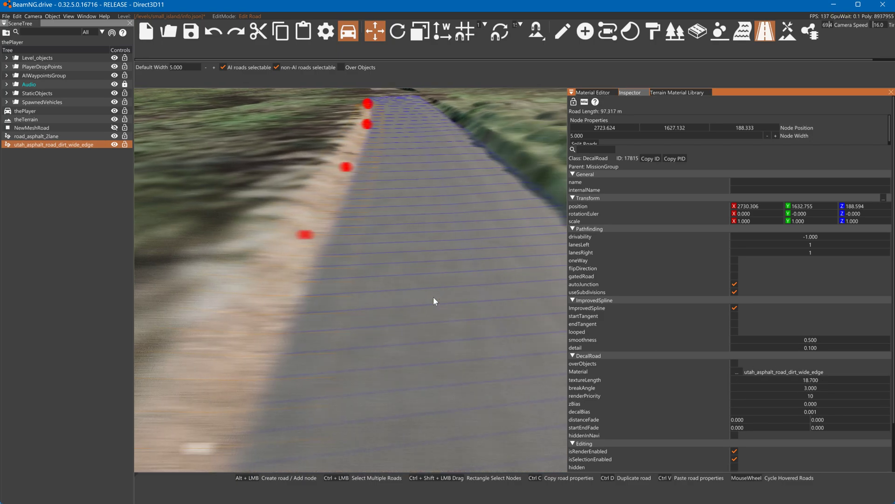
key("a")
right_click_drag(433, 298, 261, 368)
key("d")
key("a")
key("d")
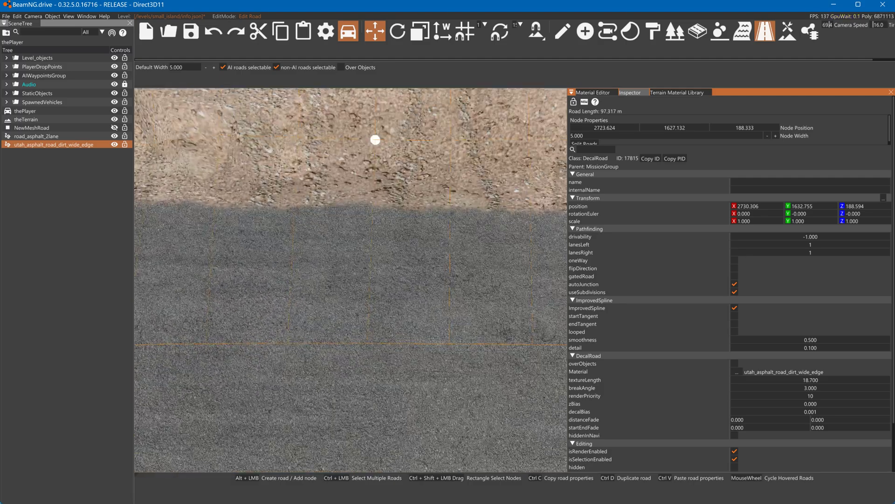
key("s")
key("d")
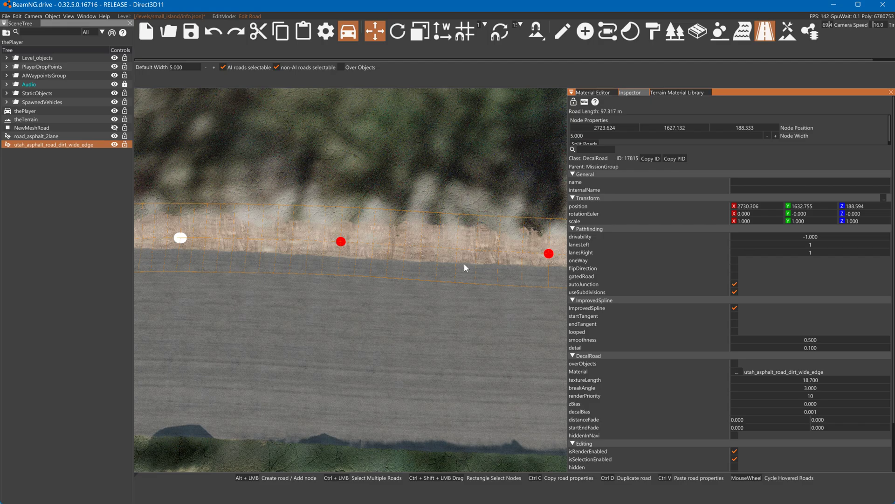
key("s")
right_click_drag(371, 260, 388, 247)
key("s")
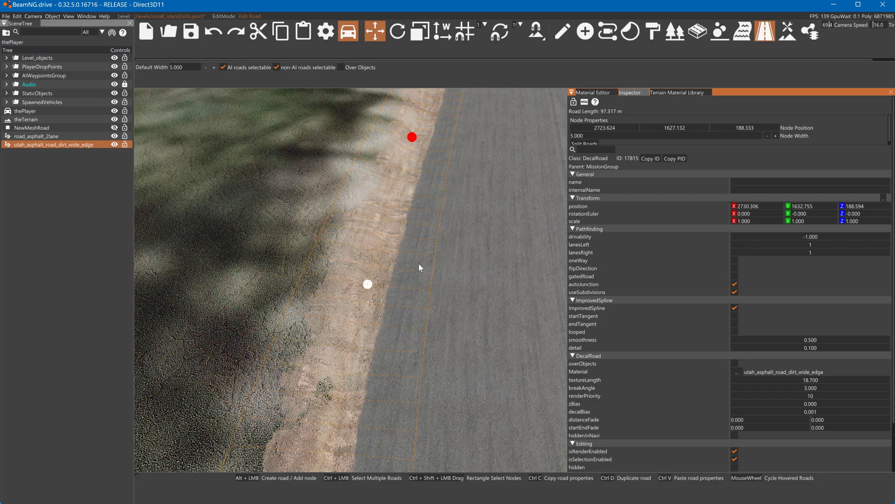
Step: Change the edge decal road's material to a_asphalt_01_a
left_click(740, 369)
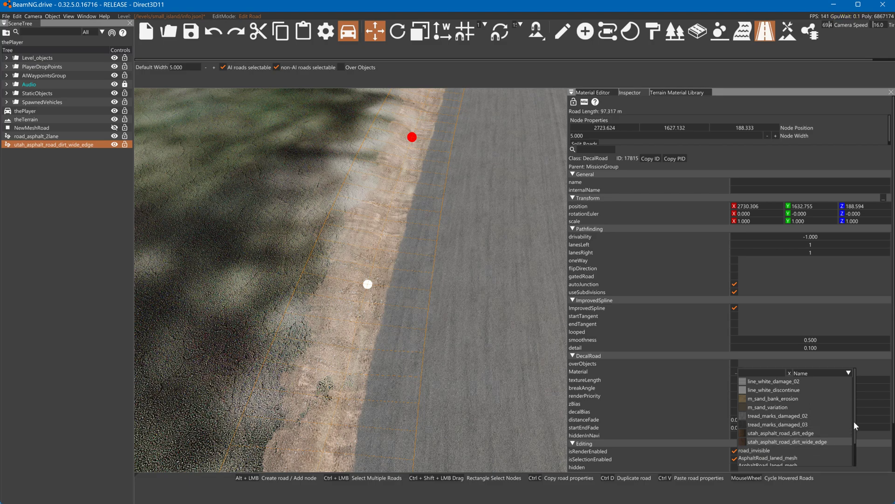
left_click_drag(854, 421, 852, 456)
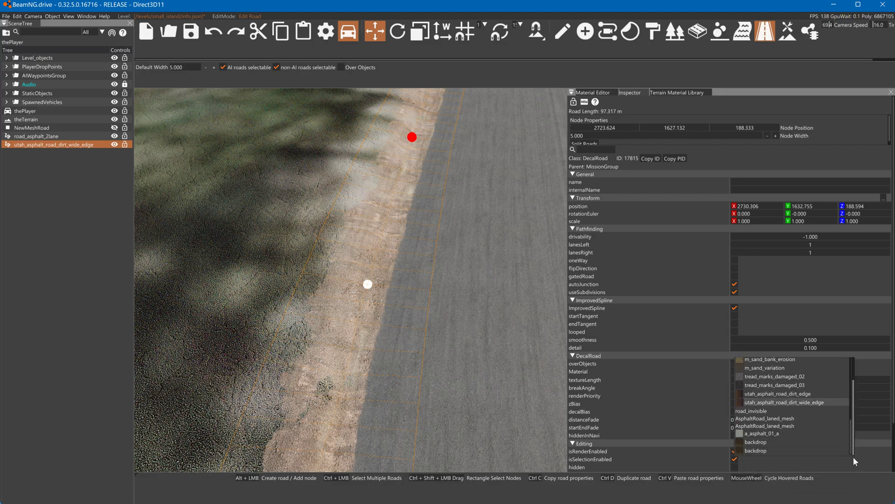
left_click(776, 433)
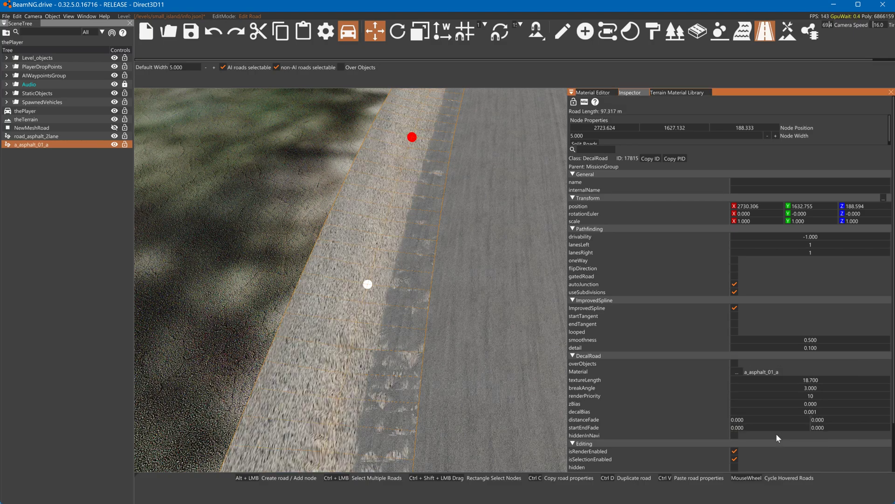
Step: Change the main asphalt decal road's material to DirtRoad_variation_01
left_click(739, 373)
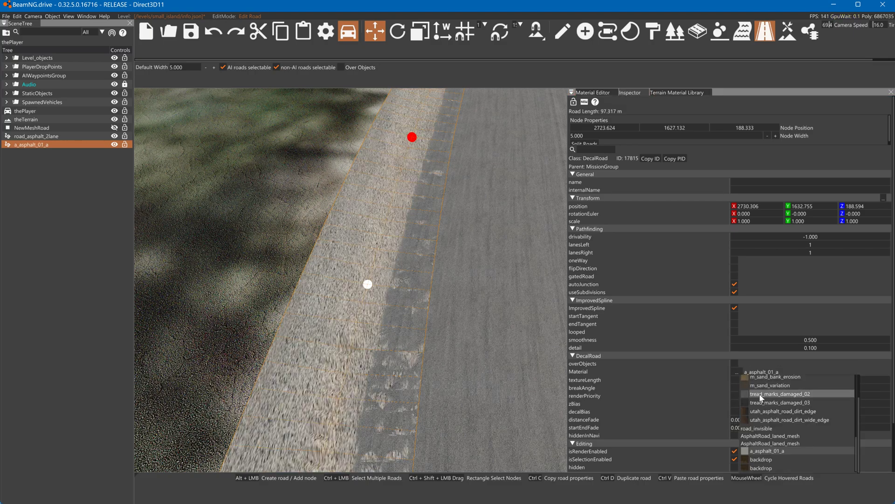
left_click(555, 380)
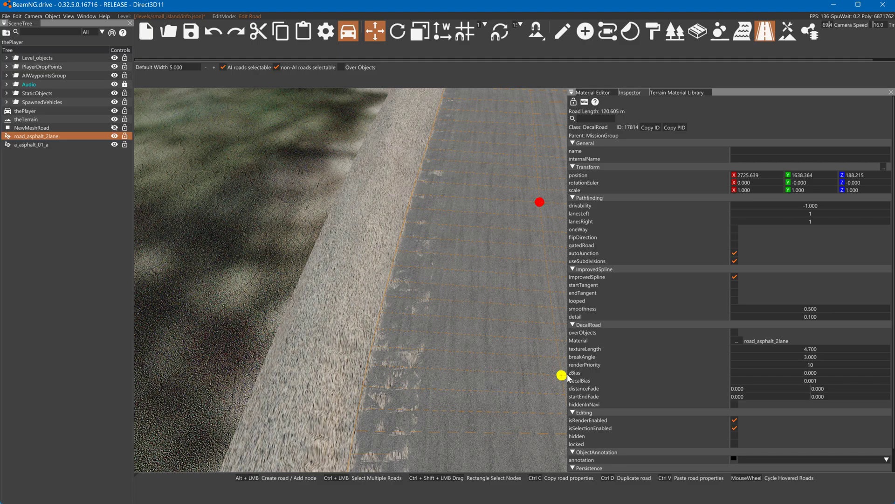
left_click(746, 342)
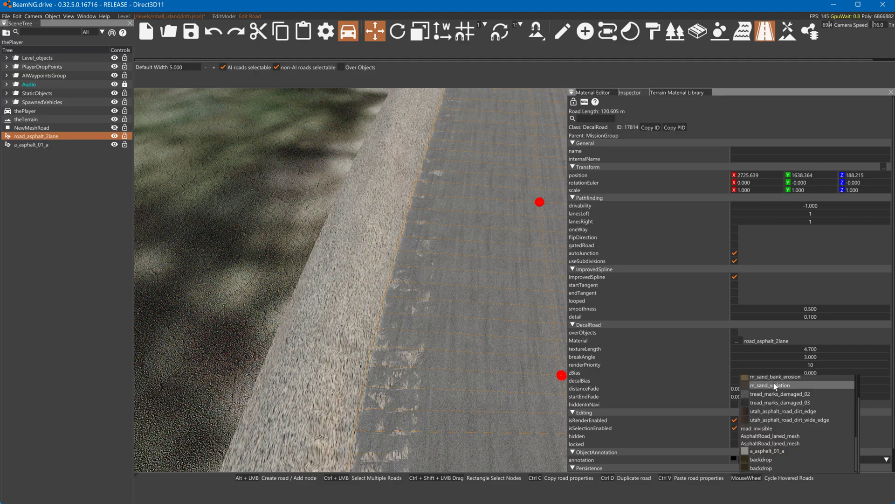
scroll(778, 438, "up", 2)
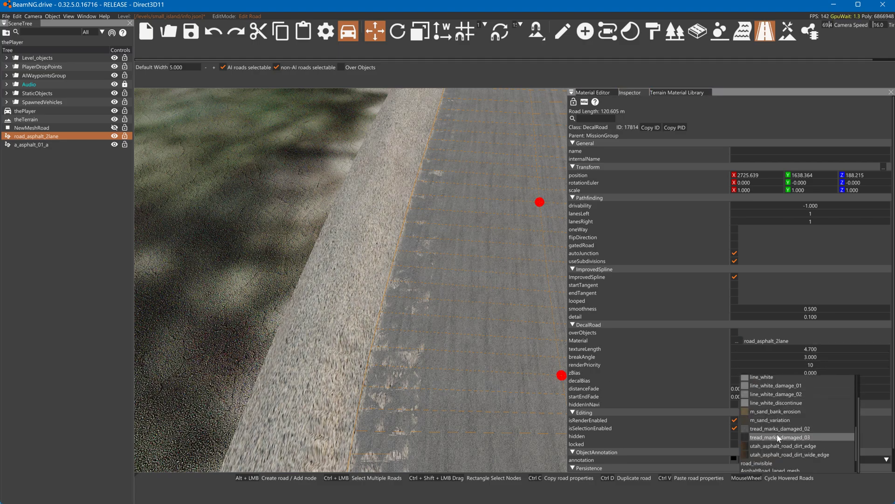
scroll(778, 436, "up", 4)
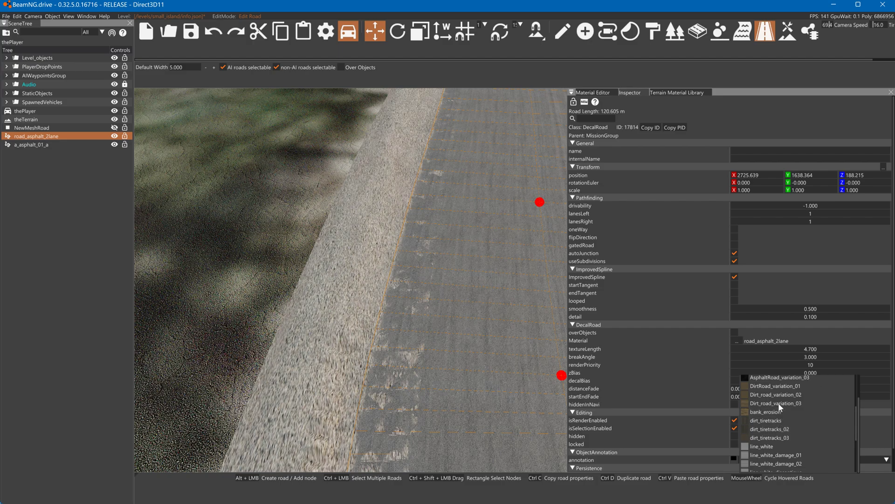
scroll(775, 424, "up", 2)
left_click(774, 421)
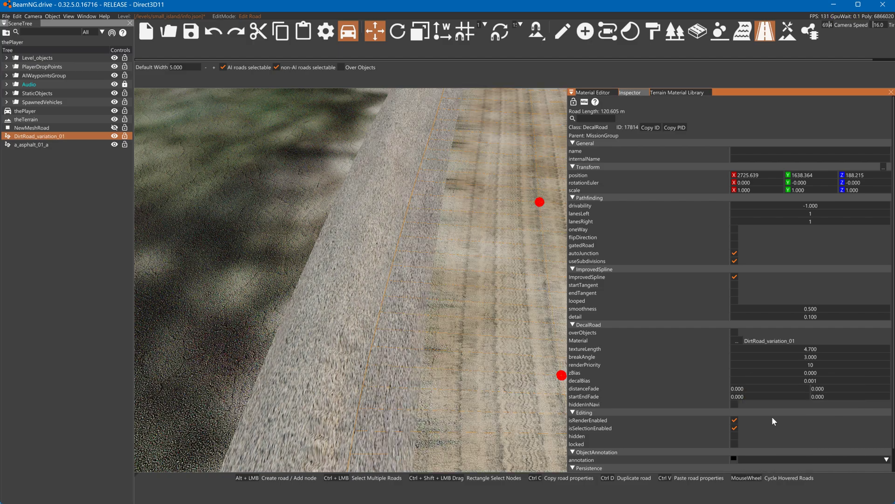
Step: Assign the utah_asphalt_road_dirt_edge material to the edge decal road
left_click(377, 299)
left_click(740, 340)
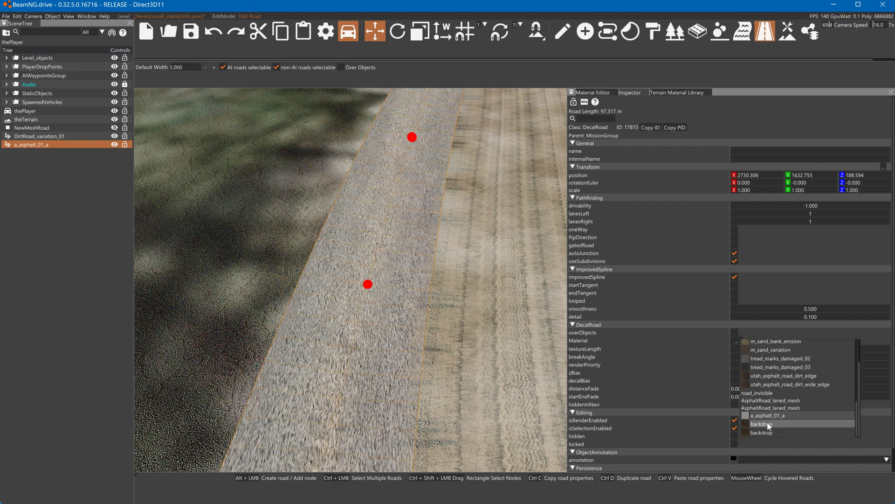
left_click(772, 376)
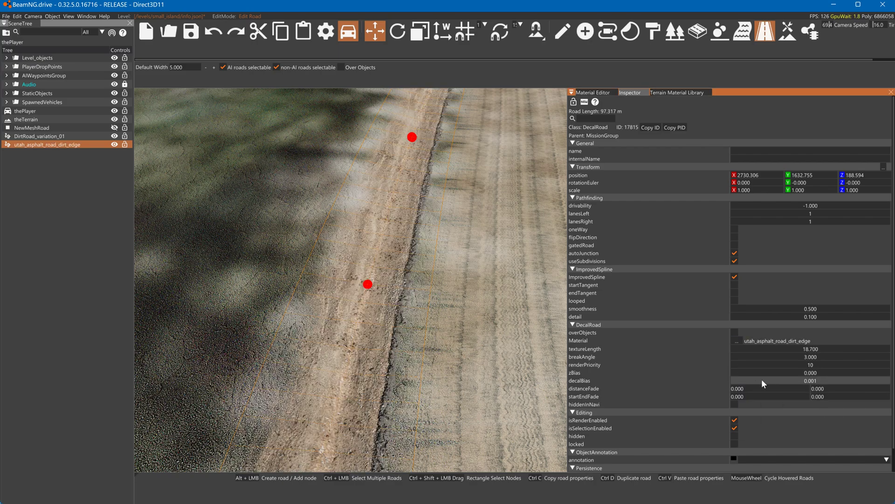
Step: Shift the edge decal road's nodes slightly inward, from its starting end onward, so it overlaps the side of the dirt road
left_click_drag(370, 285, 384, 284)
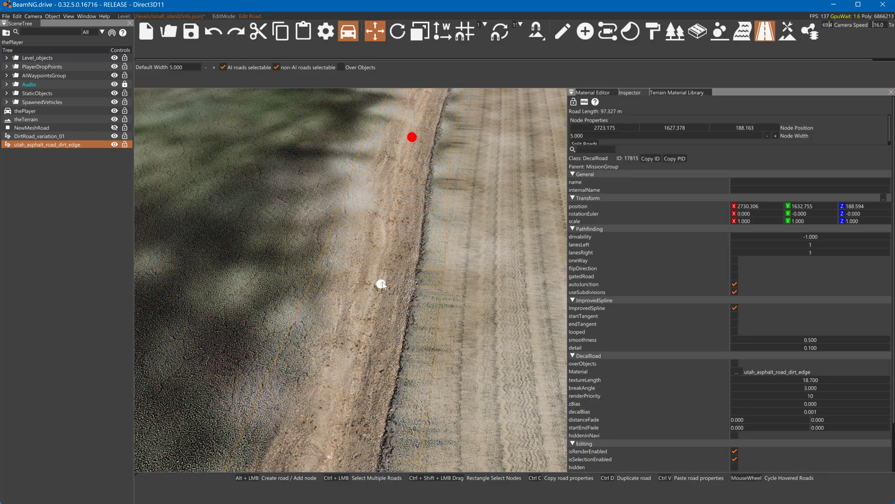
left_click_drag(412, 136, 424, 132)
right_click_drag(466, 270, 471, 266)
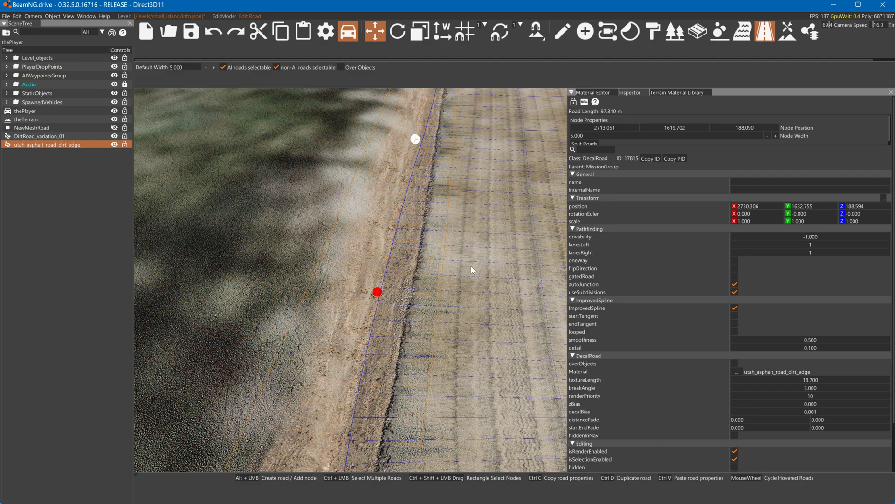
key("s")
left_click_drag(411, 344, 422, 341)
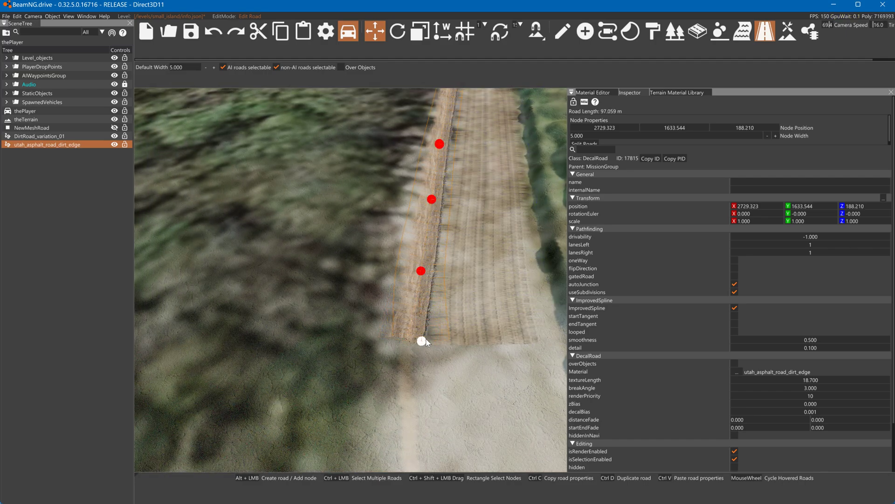
left_click_drag(421, 270, 424, 269)
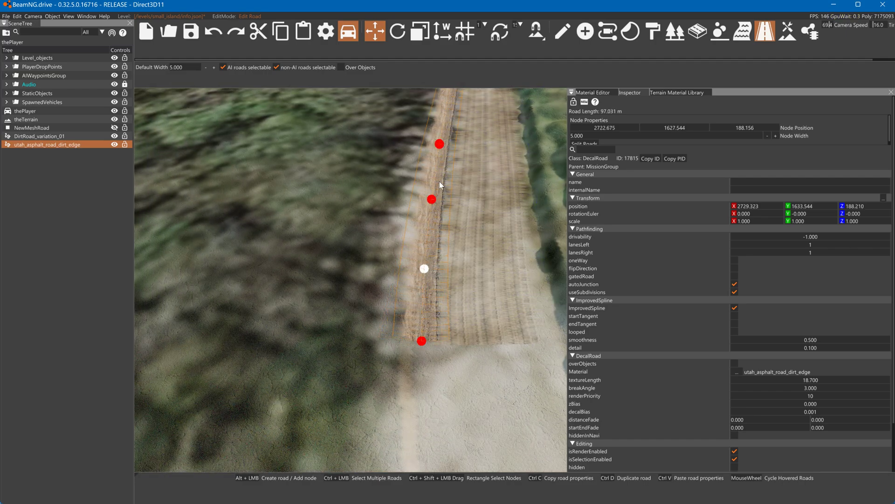
right_click_drag(438, 147, 442, 117)
key("w")
left_click(411, 285)
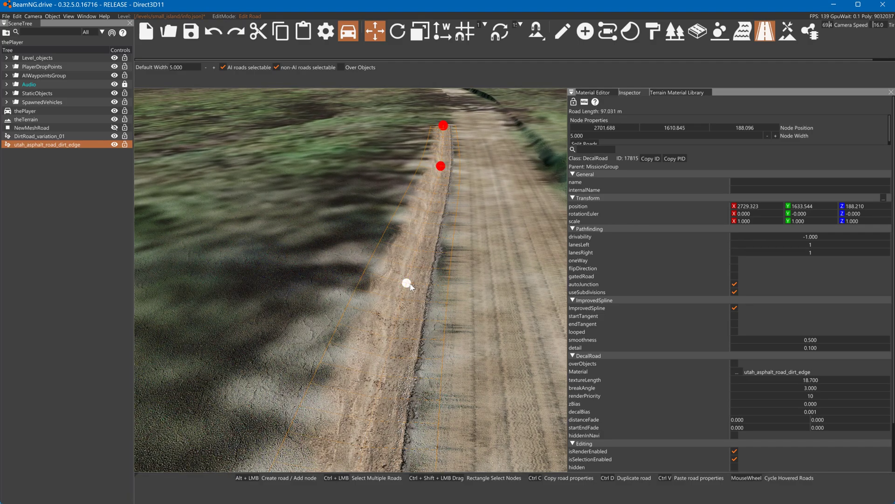
left_click_drag(412, 286, 420, 282)
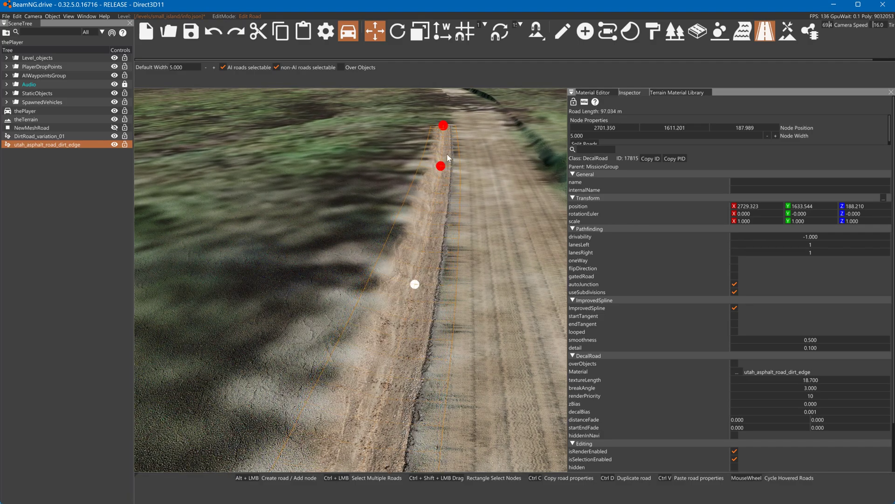
Step: Extend the edge decal road beyond its last node, continuing along the side of the dirt road
left_click(442, 167)
left_click(443, 125)
left_click(446, 103, "alt")
key("s")
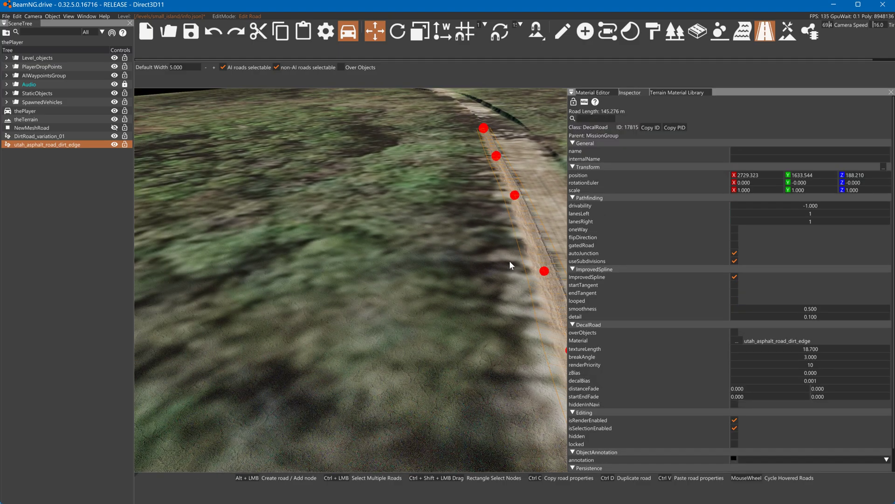
Step: Examine the whole dirt road and its edge from above without node markers, and reselect the edge decal road for editing
right_click_drag(509, 261, 492, 271)
key("s")
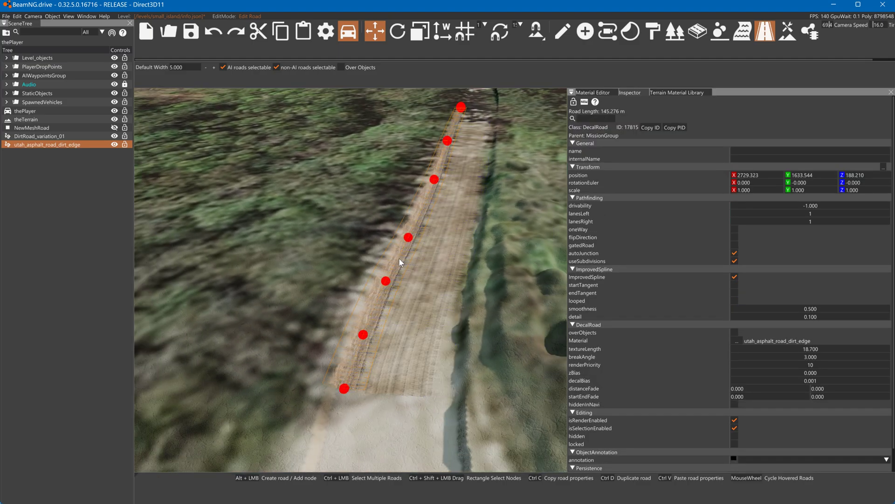
left_click(566, 31)
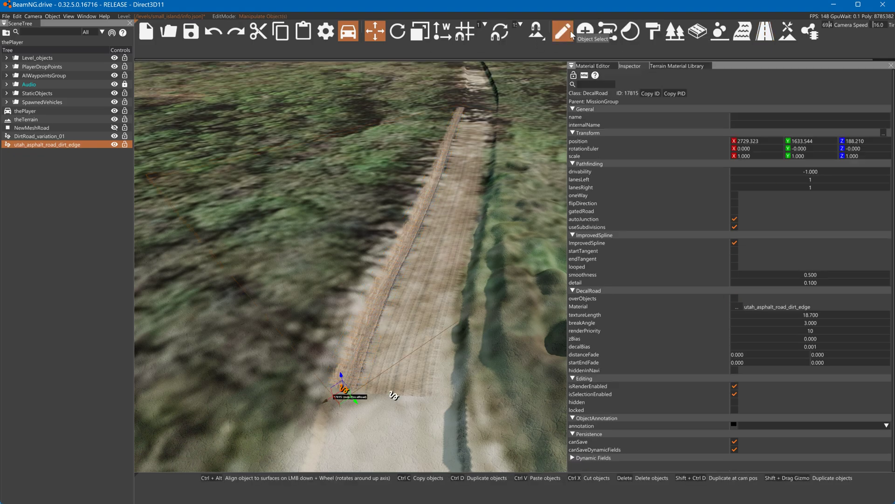
left_click(429, 202)
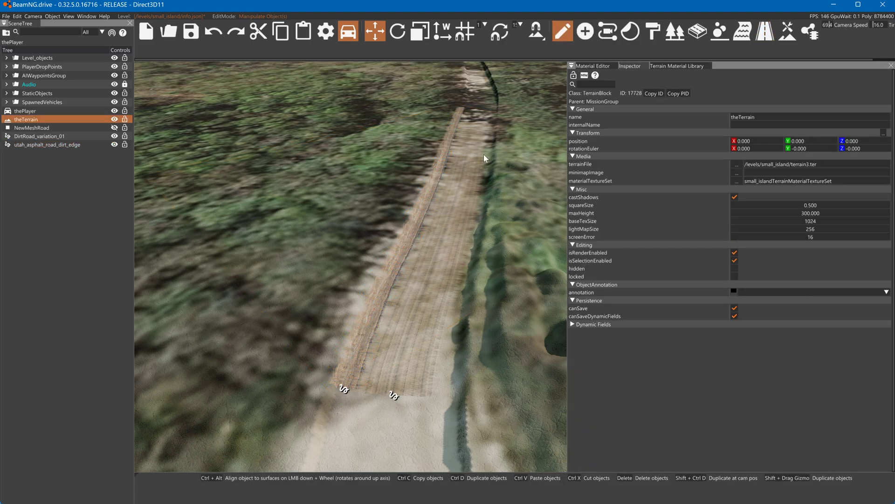
left_click(765, 30)
left_click(411, 220)
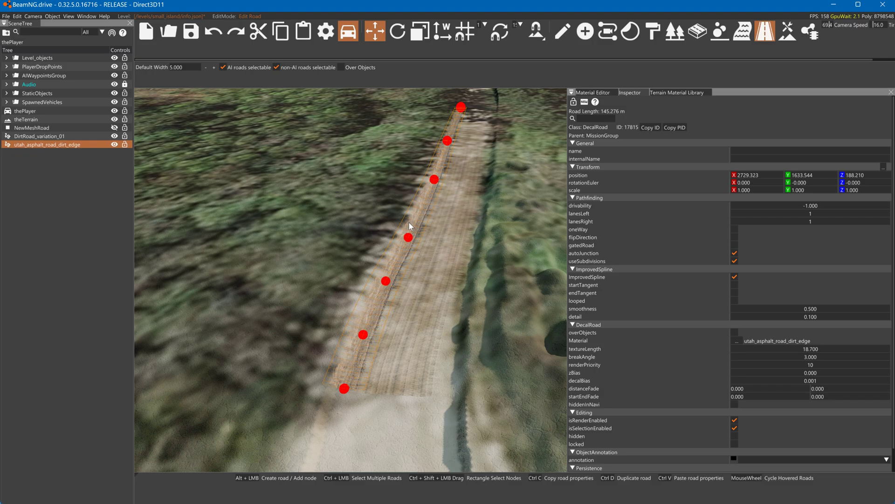
Step: Duplicate the utah_asphalt_road_dirt_edge road and place the copy's nodes along the opposite edge of the dirt road
left_click(411, 216, "ctrl")
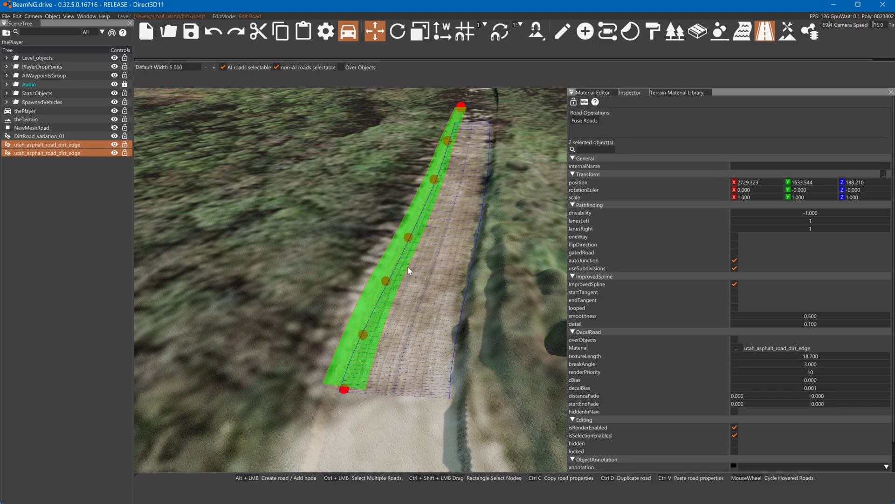
left_click(345, 389)
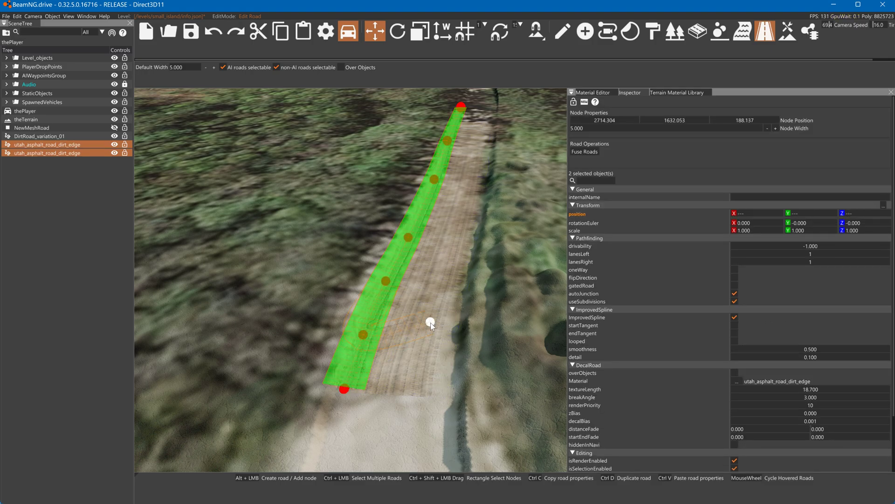
left_click(424, 318)
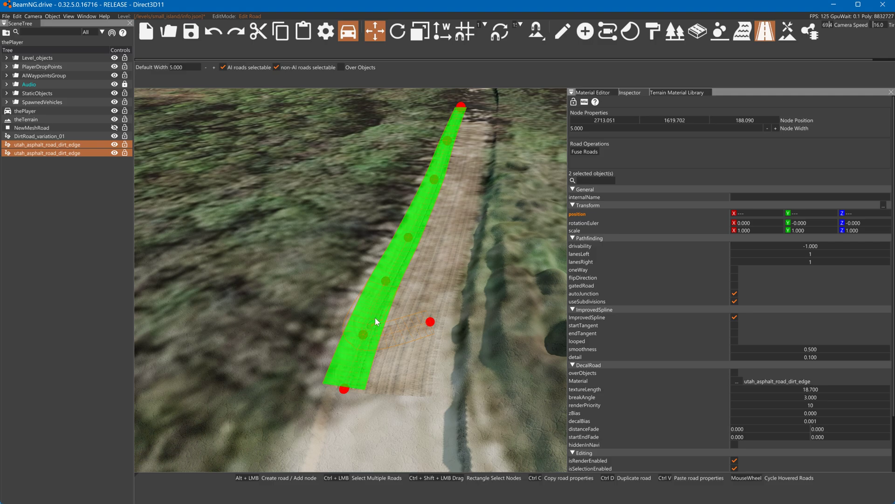
left_click(442, 291, "alt")
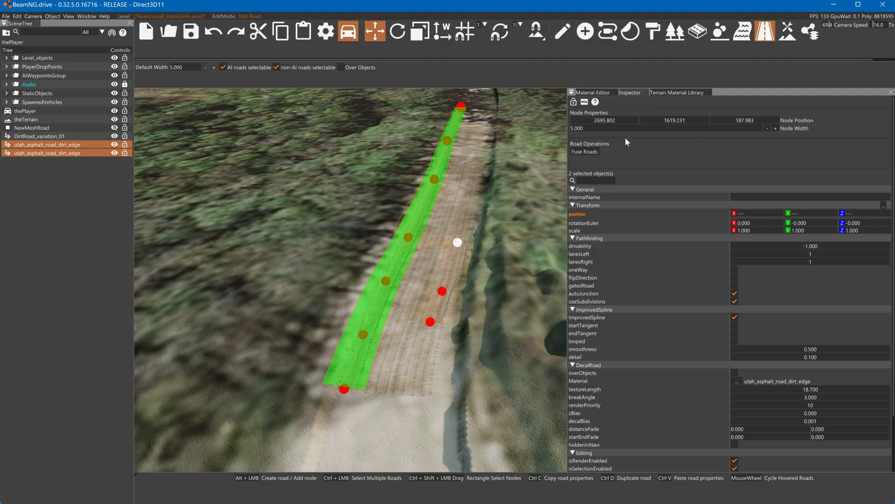
left_click(459, 212, "alt")
left_click(475, 173, "alt")
left_click(477, 135, "alt")
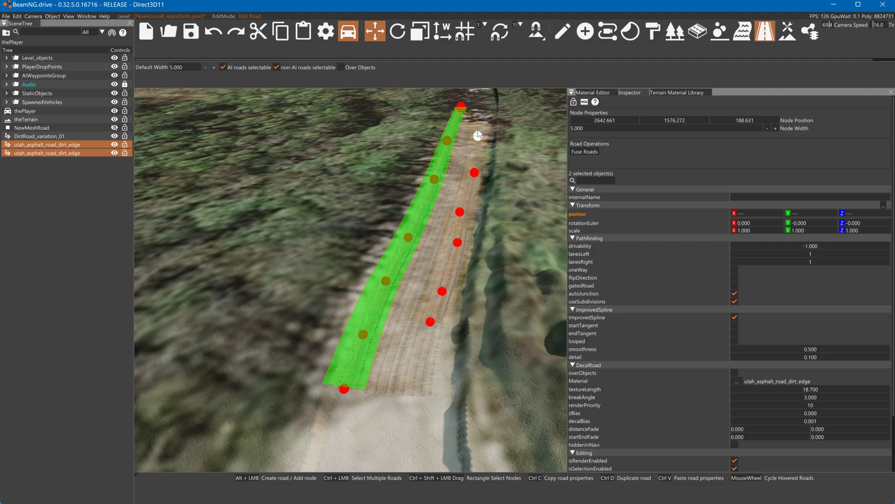
left_click(482, 105, "alt")
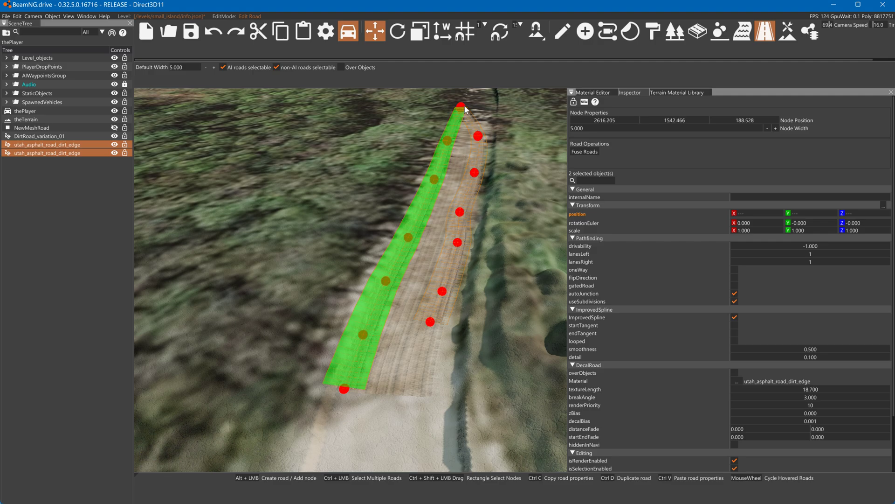
Step: Fuse and re-split the two edge roads at the far node, and move the left edge's end node onto its own line
left_click(583, 152)
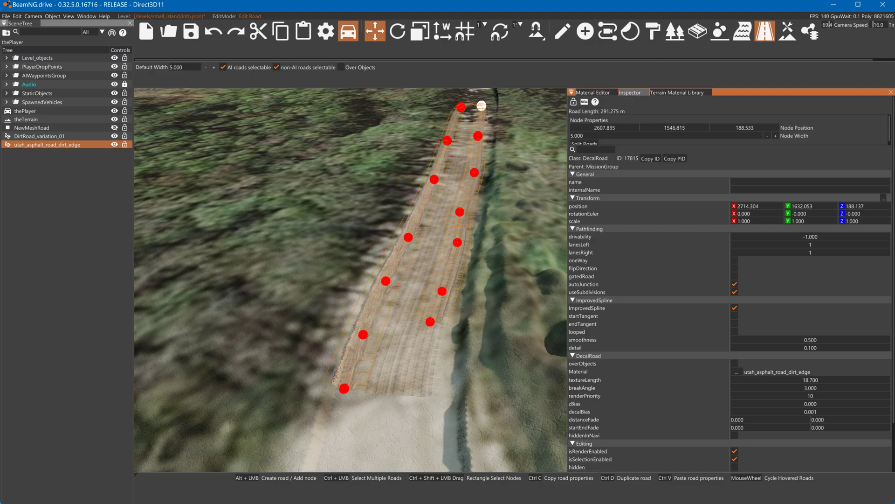
left_click(581, 142)
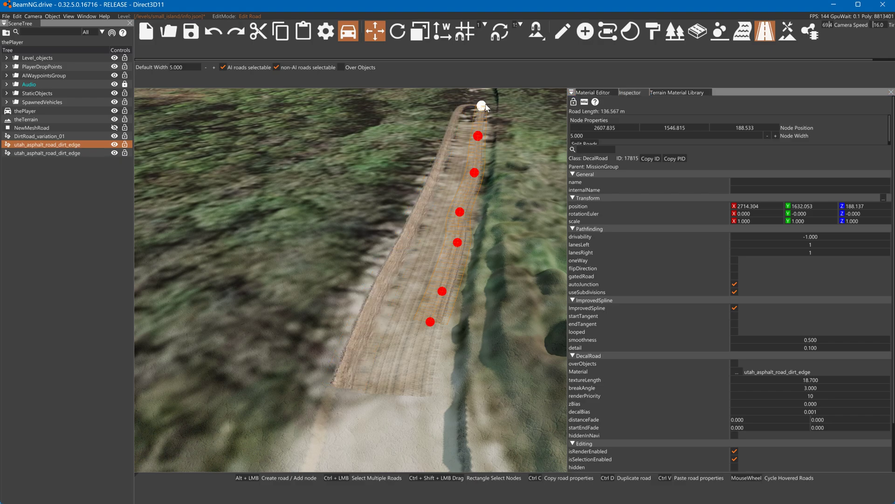
left_click(465, 108)
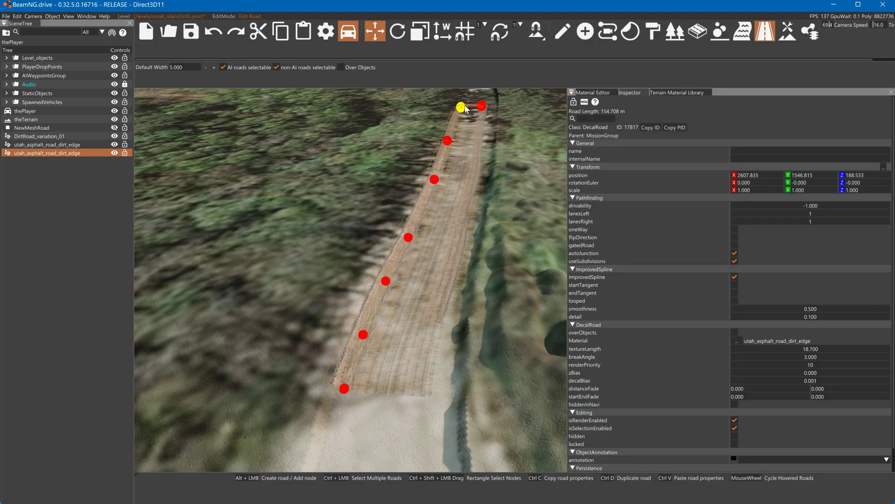
mouse_move(481, 106)
left_mouse_down()
mouse_move(479, 93)
mouse_move(466, 93)
mouse_move(472, 116)
left_mouse_up()
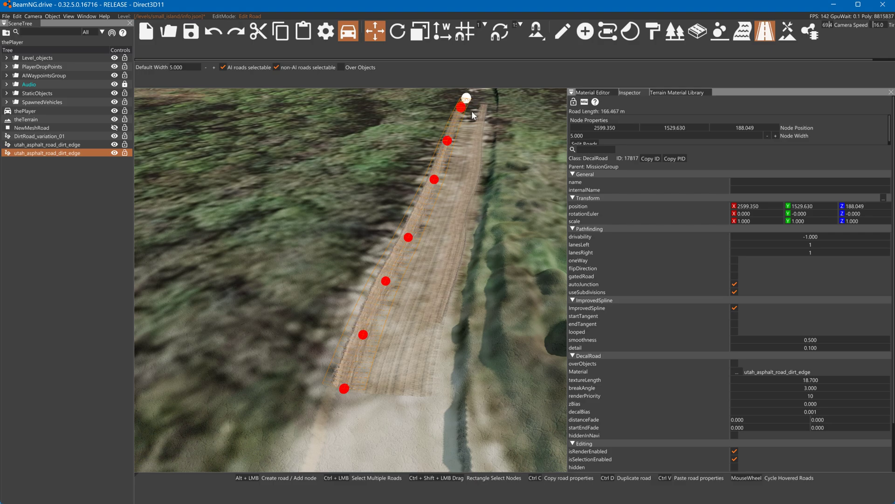
left_click(476, 143)
left_click(474, 170)
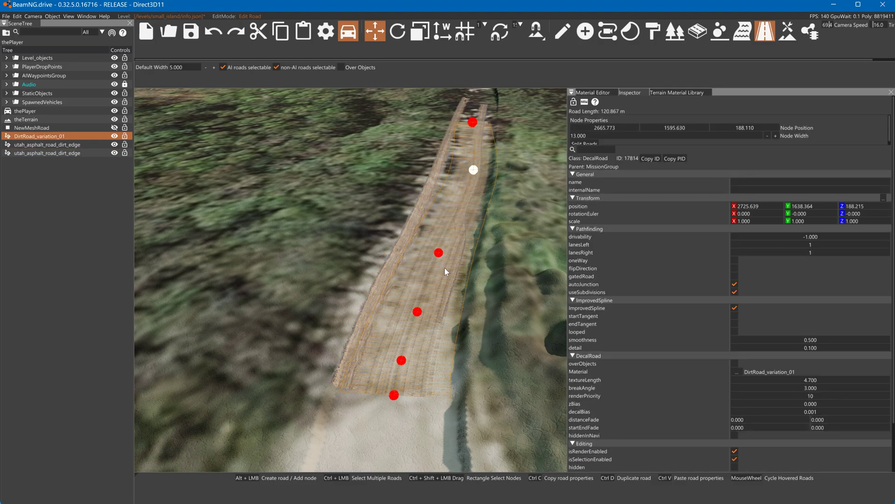
mouse_move(439, 255)
left_mouse_down()
mouse_move(453, 243)
mouse_move(444, 246)
left_mouse_up()
key("ctrl+z")
key("ctrl+z")
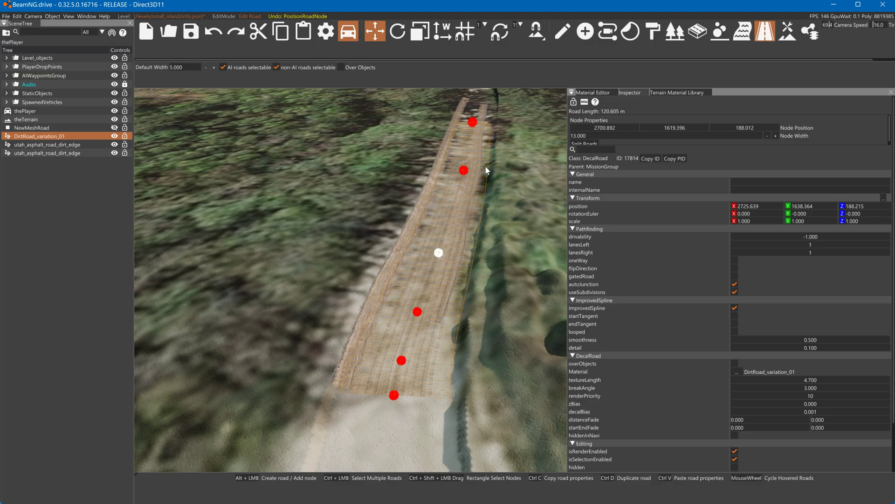
Step: Move the right edge road's nodes outward onto the dirt road's border, stretching the road from its far end to its near end
left_click(485, 111)
left_click_drag(484, 106, 492, 103)
left_click(477, 139)
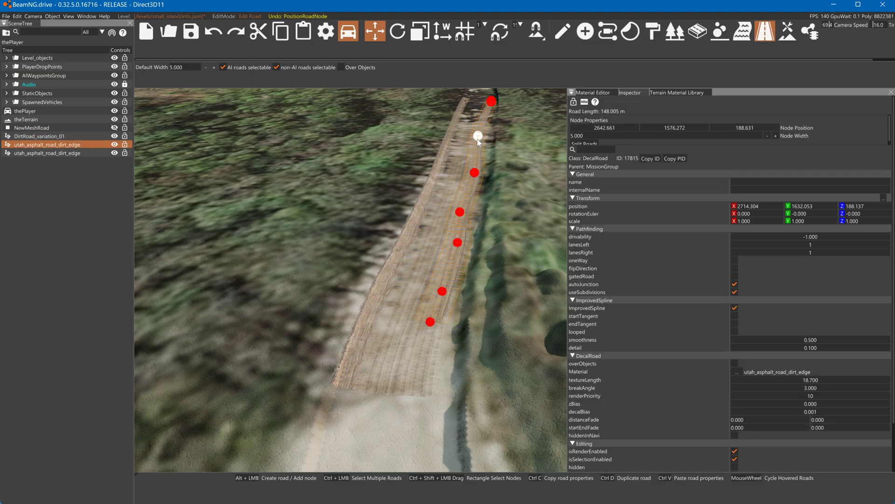
left_click_drag(478, 139, 486, 136)
left_click_drag(474, 173, 483, 171)
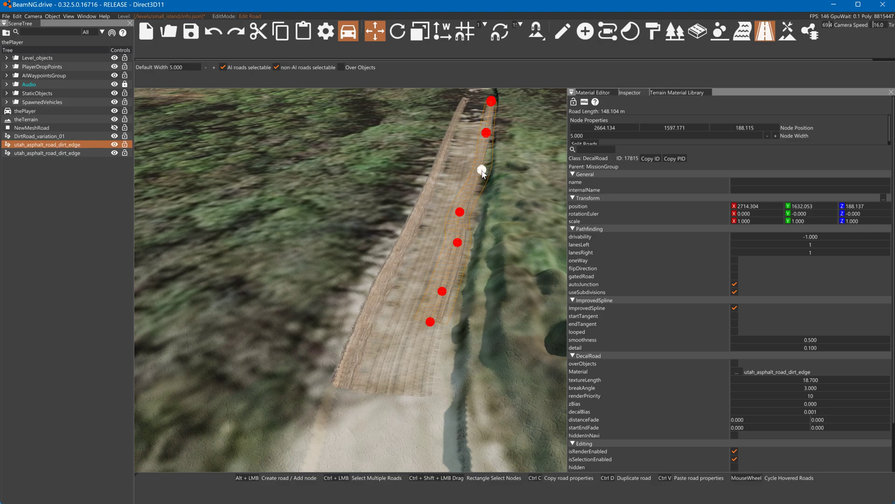
left_click_drag(461, 212, 473, 211)
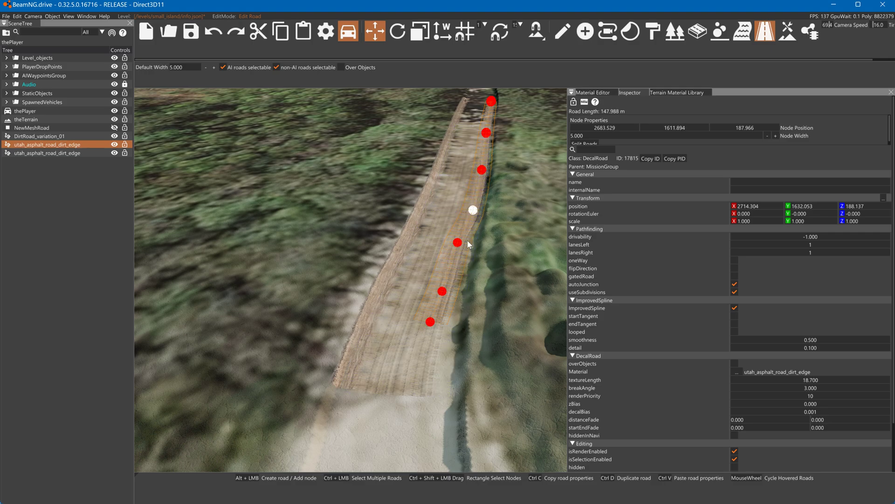
left_click_drag(459, 242, 466, 255)
left_click_drag(444, 295, 439, 409)
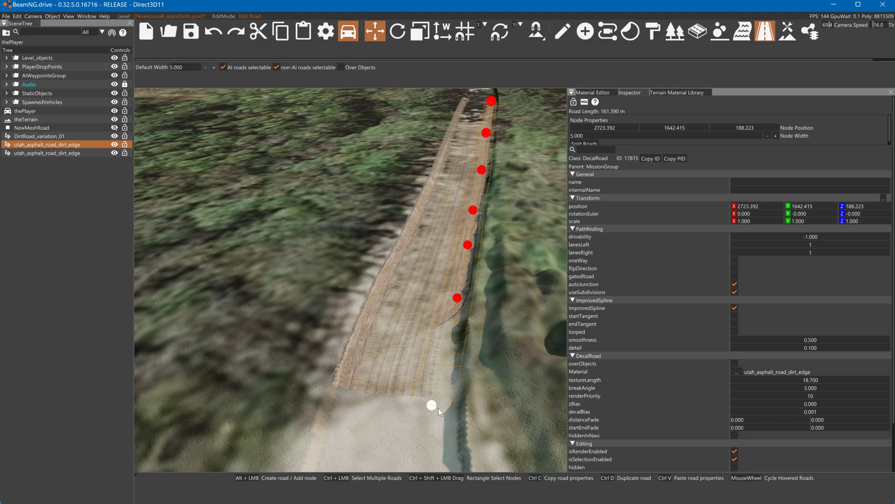
left_click(456, 296)
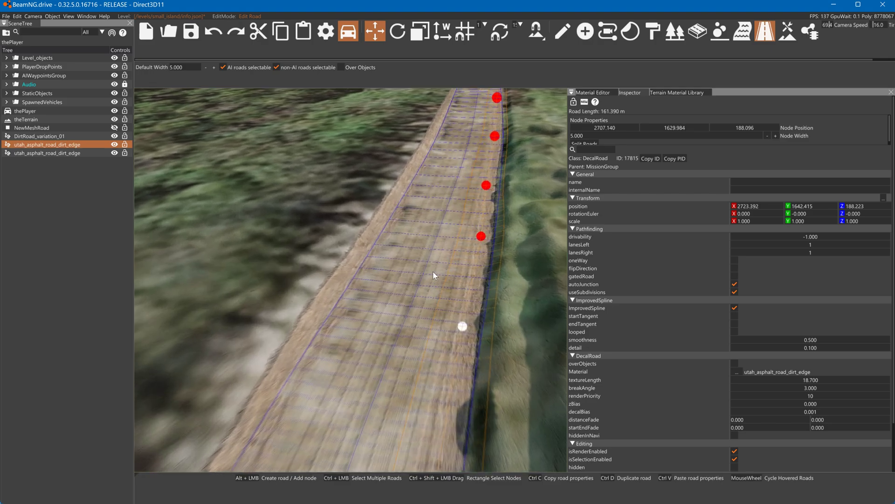
Step: Set the texture length of the DirtRoad_variation_01 road to 21.7
left_click(433, 271)
left_click_drag(790, 349, 830, 353)
right_click_drag(471, 272, 473, 262)
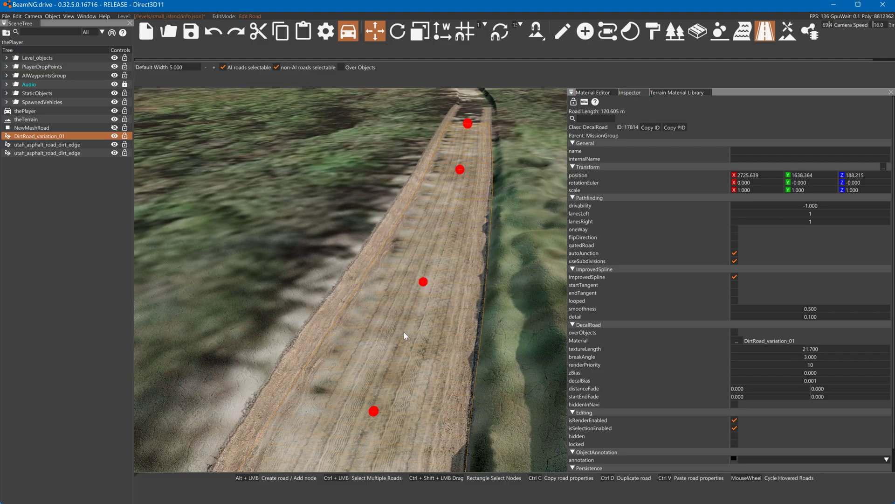
Step: Create a new two-node decal road, about 39 m long, along the middle of the dirt road
left_click(382, 381)
key("ctrl+z")
left_click(300, 230)
left_click(395, 381, "alt")
left_click(436, 196, "alt")
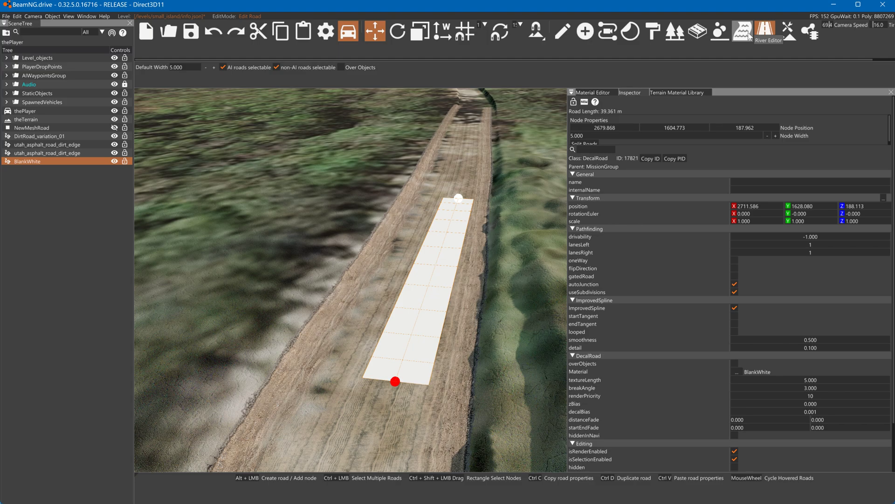
Step: Assign the dirt_tiretracks material to the new decal road
left_click(737, 372)
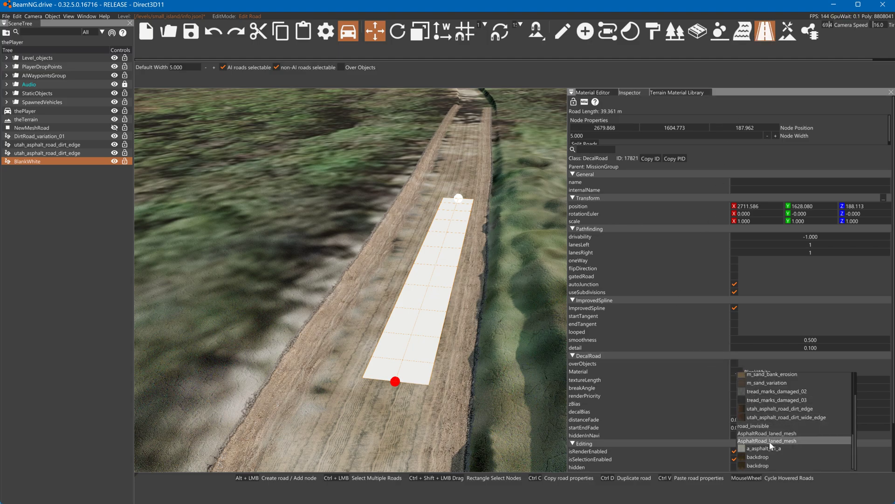
scroll(772, 444, "up", 2)
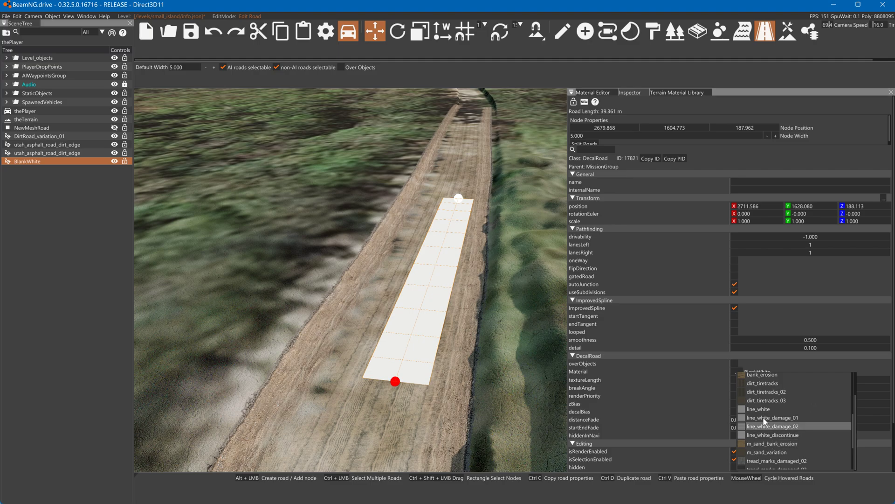
left_click(761, 383)
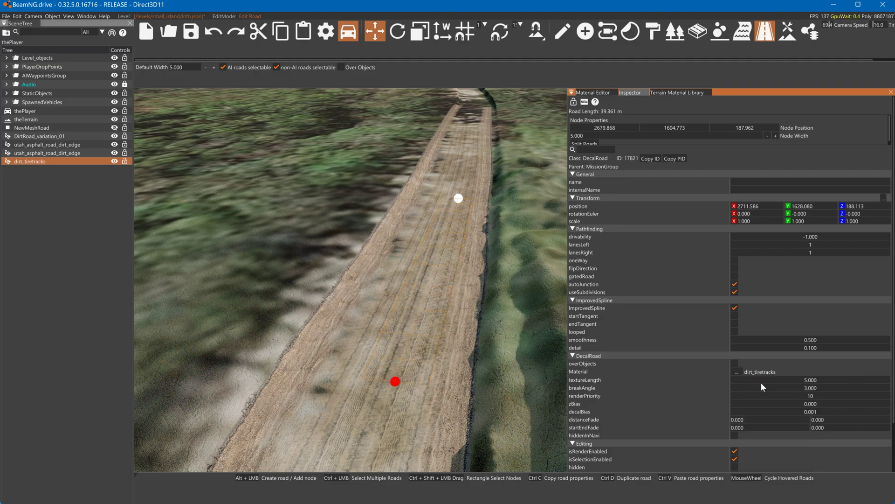
Step: Try the dirt_tiretracks_03 material on the new decal road and switch back to dirt_tiretracks
left_click(733, 369)
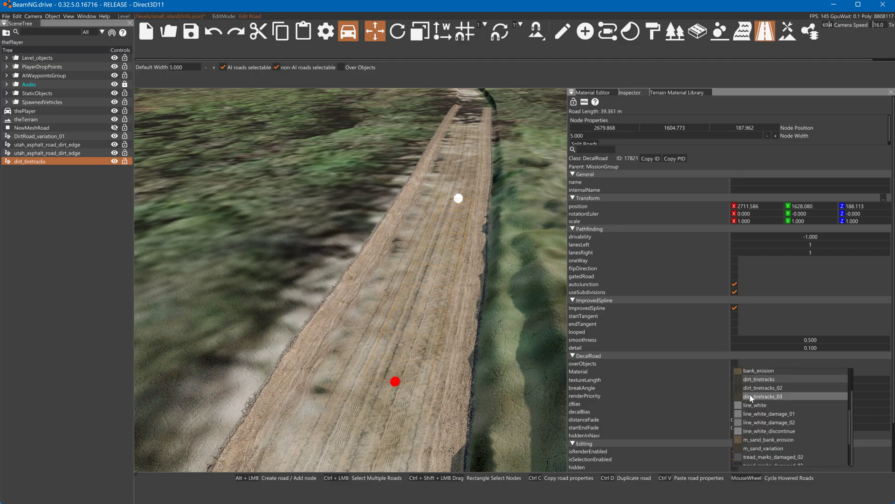
left_click(749, 393)
left_click(737, 373)
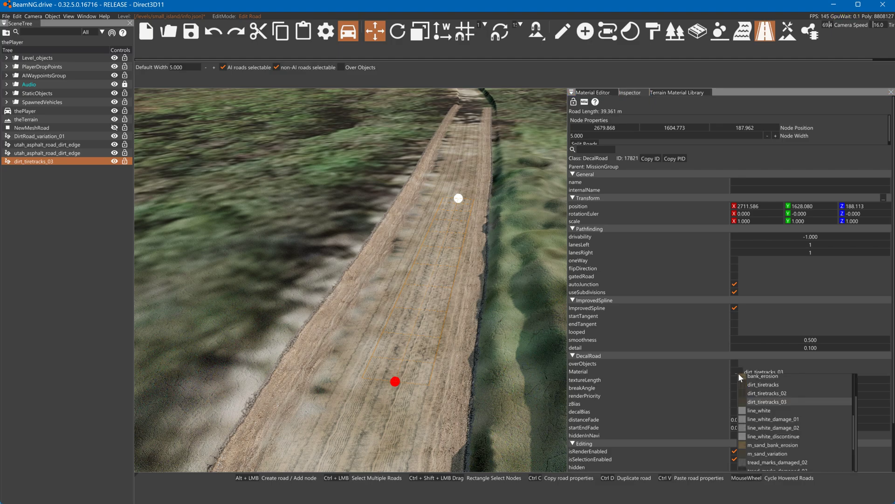
left_click(749, 385)
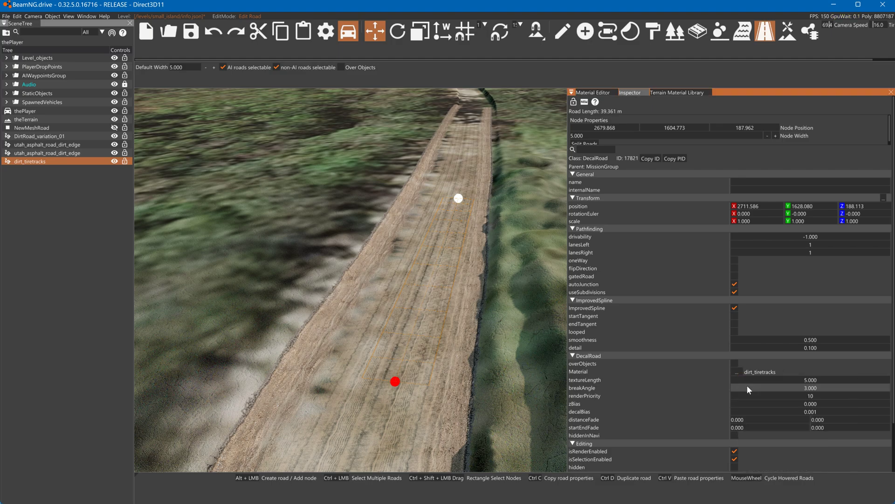
Step: Try the tread_marks_damaged_02 material on the new decal road and return to dirt_tiretracks
left_click(737, 372)
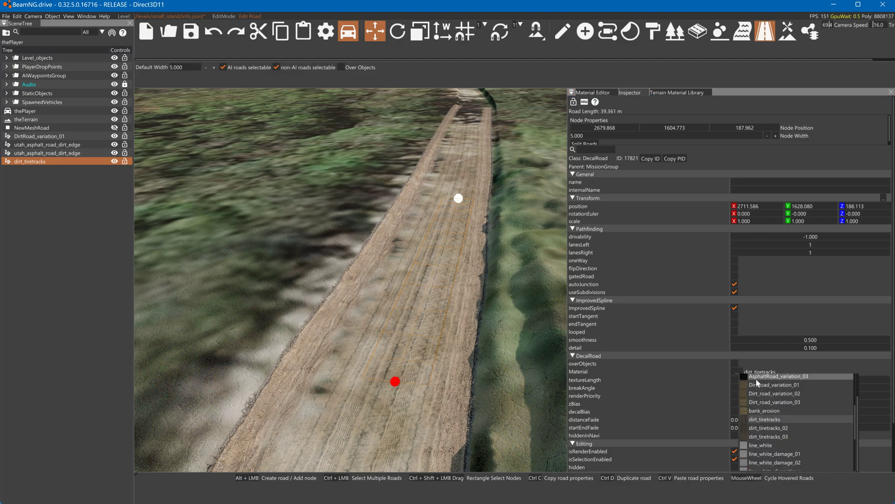
scroll(785, 385, "up", 5)
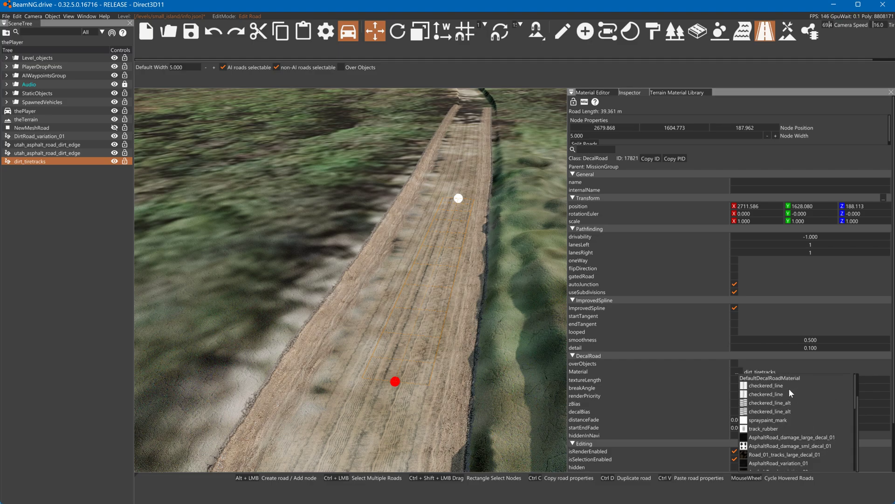
scroll(788, 388, "down", 6)
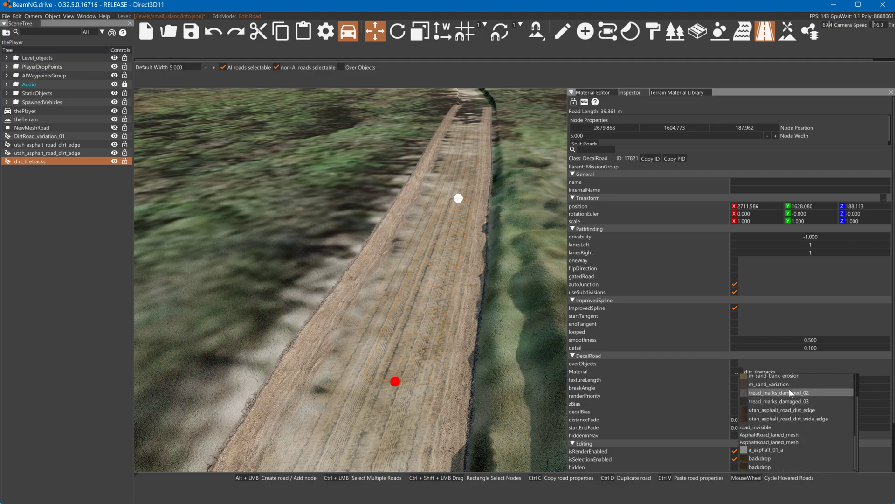
left_click(788, 392)
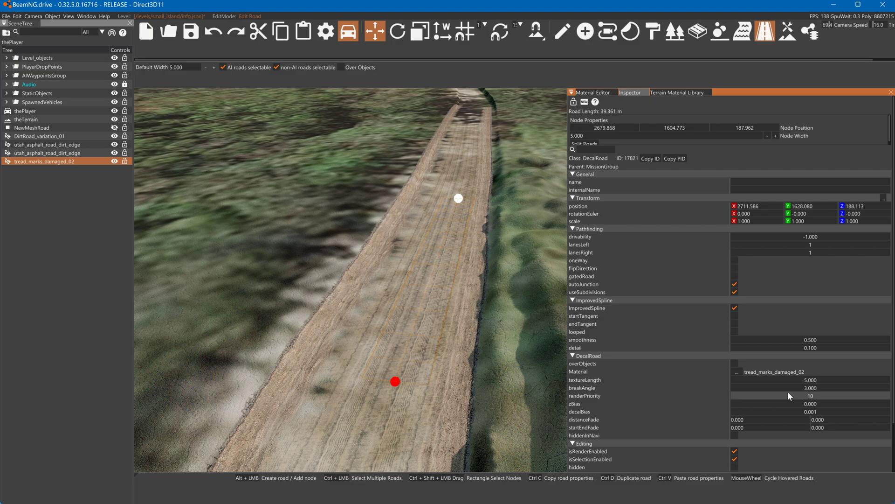
left_click(744, 376)
scroll(771, 423, "up", 3)
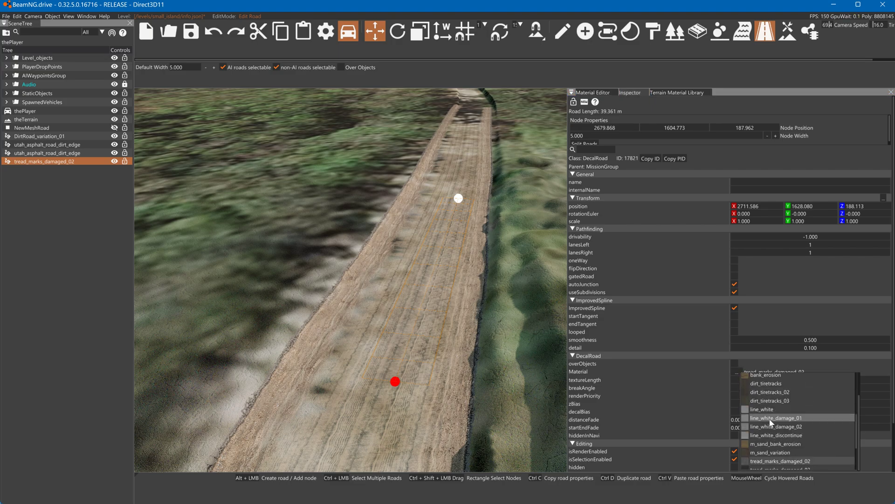
left_click(772, 384)
Step: Reposition and add nodes on the tire-track road so it runs about 156 m from the foreground to the dirt road's far end
left_click_drag(396, 380, 377, 340)
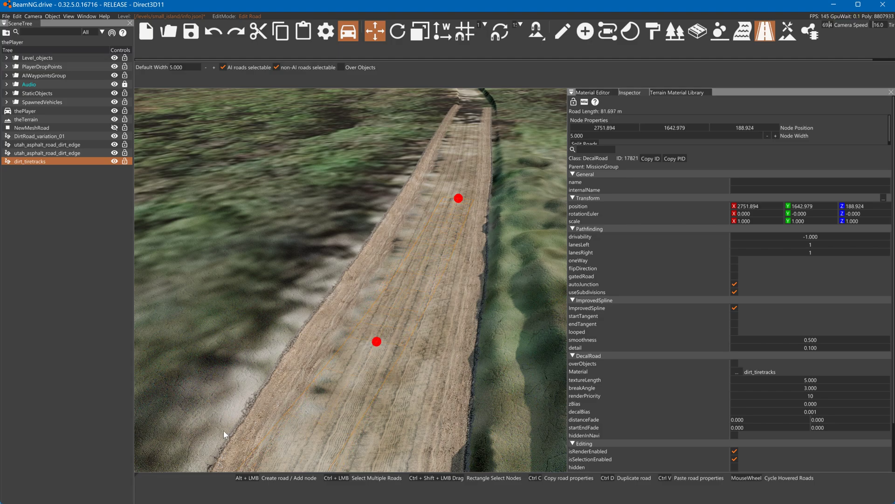
left_click(211, 436, "alt")
left_click(458, 197)
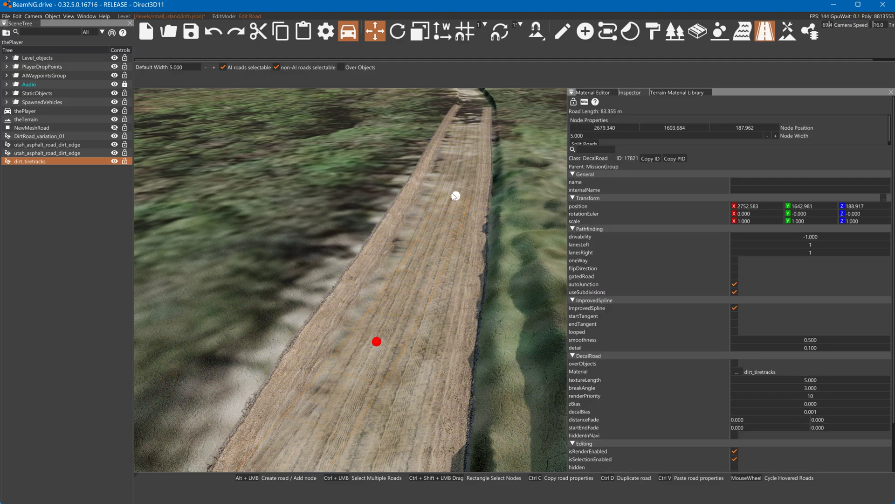
left_click_drag(425, 145, 471, 120)
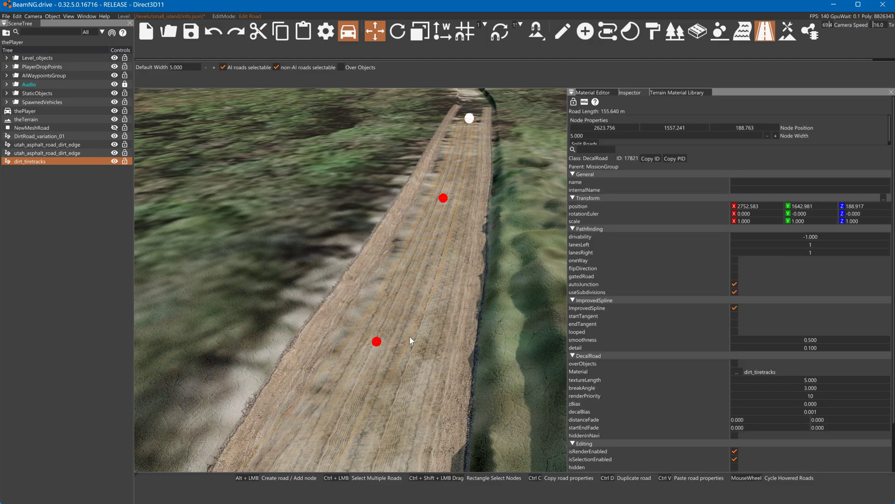
Step: Reposition the two far nodes of the DirtRoad_variation_01 base road to align it between the dirt edges
right_click_drag(410, 337, 421, 296)
key("w")
key("s")
key("w")
key("w")
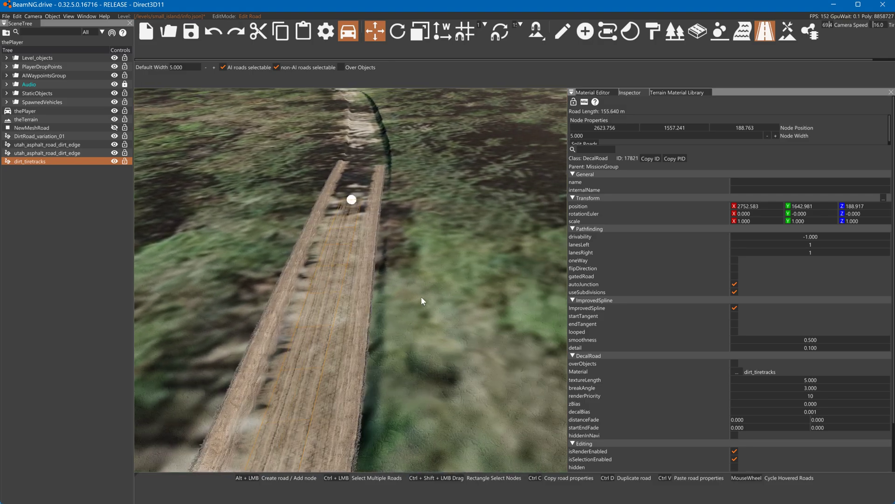
left_click(351, 209)
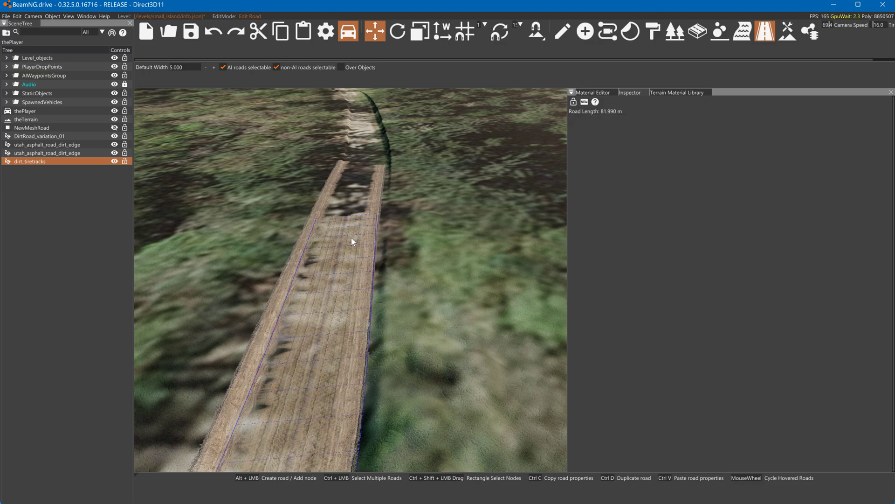
left_click_drag(345, 218, 340, 215)
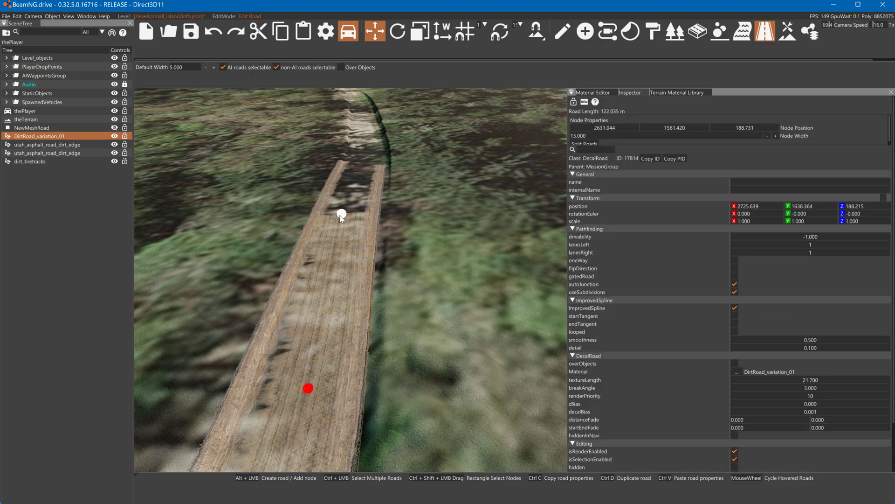
left_click_drag(308, 388, 298, 389)
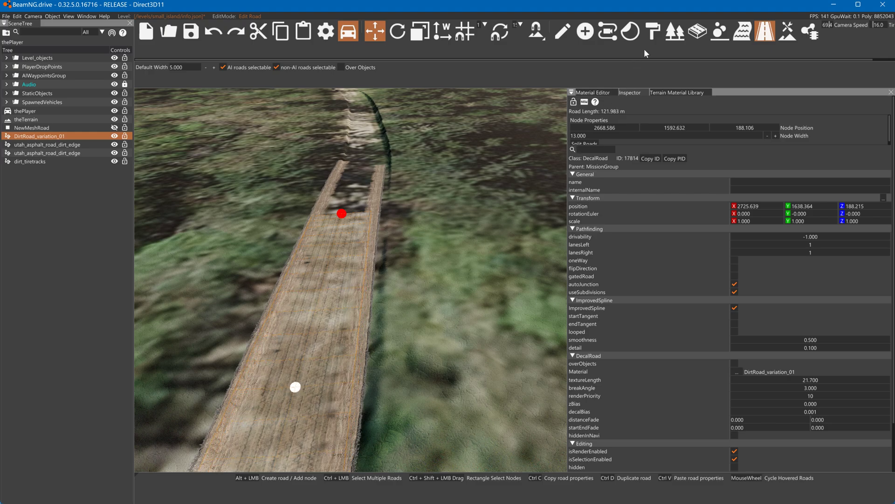
Step: Paint a few plants from the bushes forest brush on the grass beside the dirt road
left_click(675, 32)
left_click(219, 126)
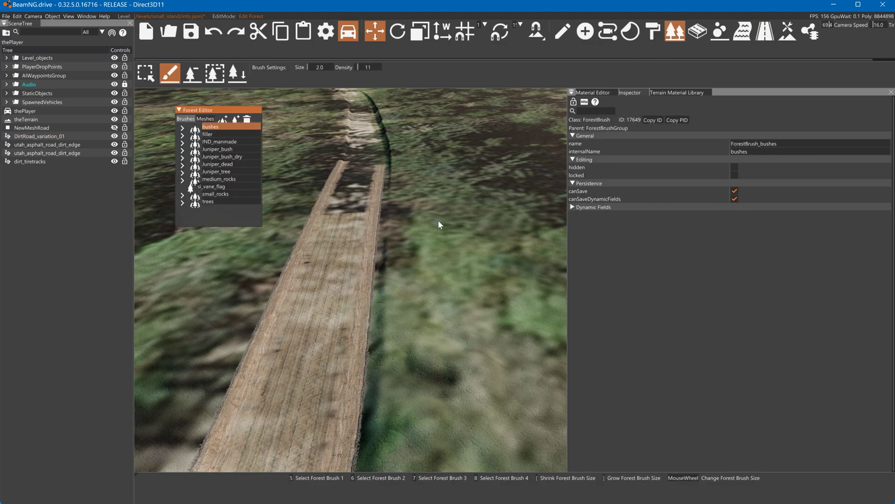
right_click_drag(446, 224, 463, 247)
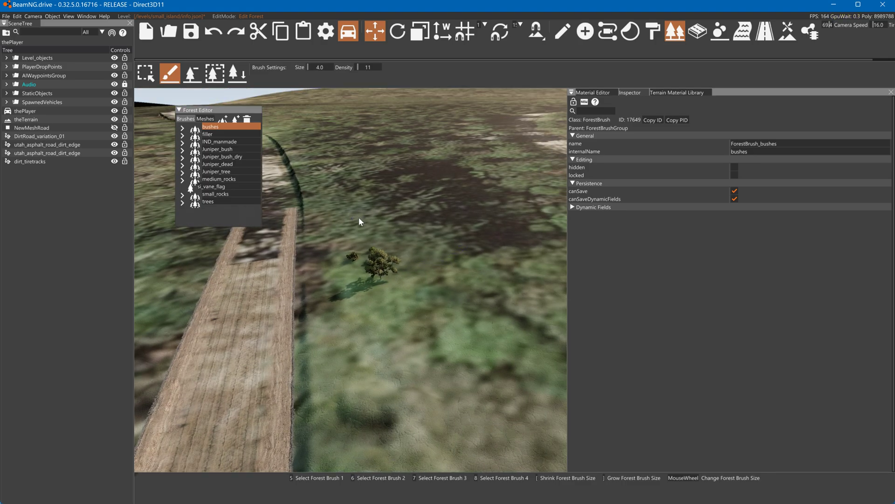
left_click_drag(359, 216, 421, 253)
right_click_drag(421, 252, 413, 200)
scroll(412, 199, "up", 4)
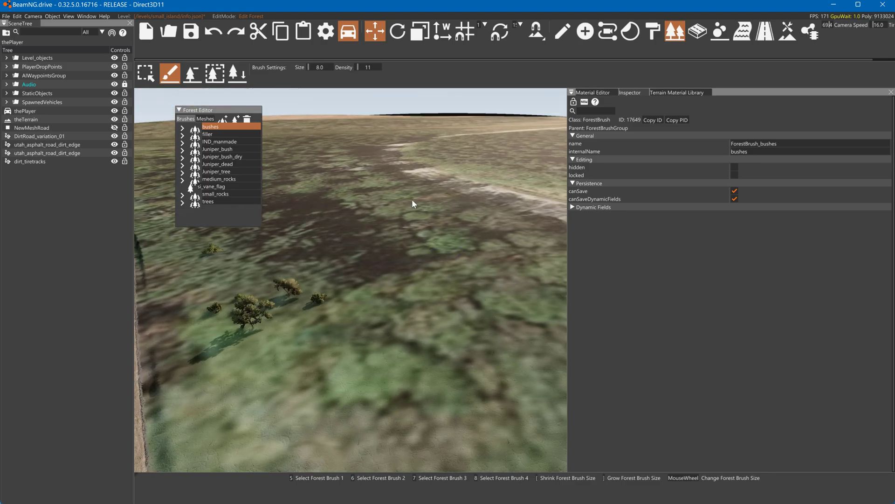
Step: Examine the painted bushes, the dirt road and the wide road bend around the parked pickup truck
key("s")
key("a")
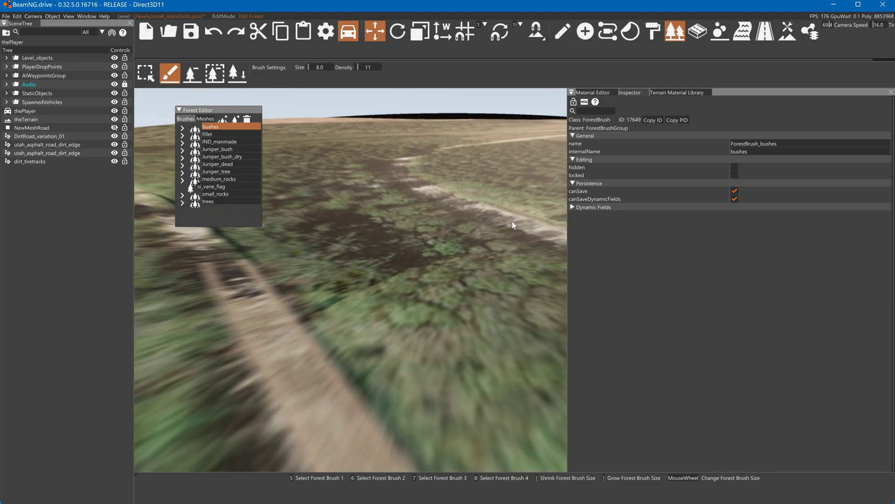
mouse_move(351, 280)
right_mouse_down()
mouse_move(405, 289)
mouse_move(406, 262)
mouse_move(290, 331)
mouse_move(234, 324)
mouse_move(420, 278)
mouse_move(462, 280)
mouse_move(457, 262)
mouse_move(480, 233)
mouse_move(550, 256)
right_mouse_up()
key("w")
key("s")
key("w")
key("w")
right_click_drag(448, 254, 531, 243)
key("s")
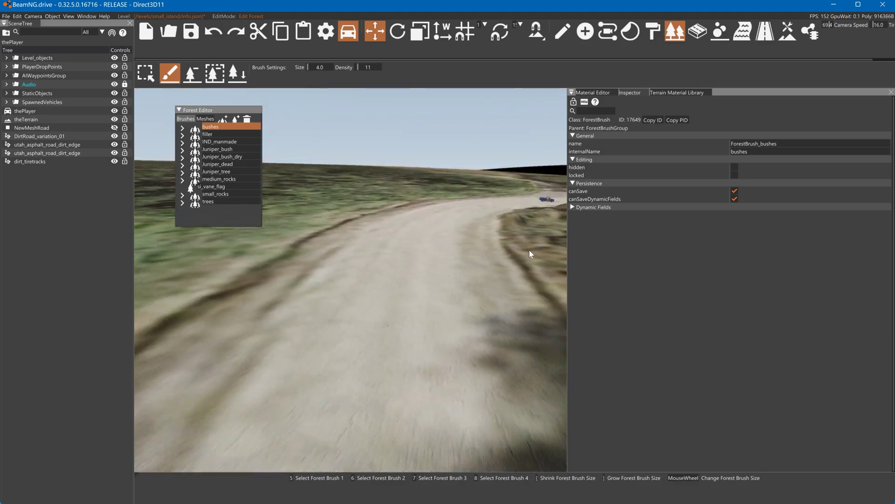
right_click_drag(438, 280, 493, 279)
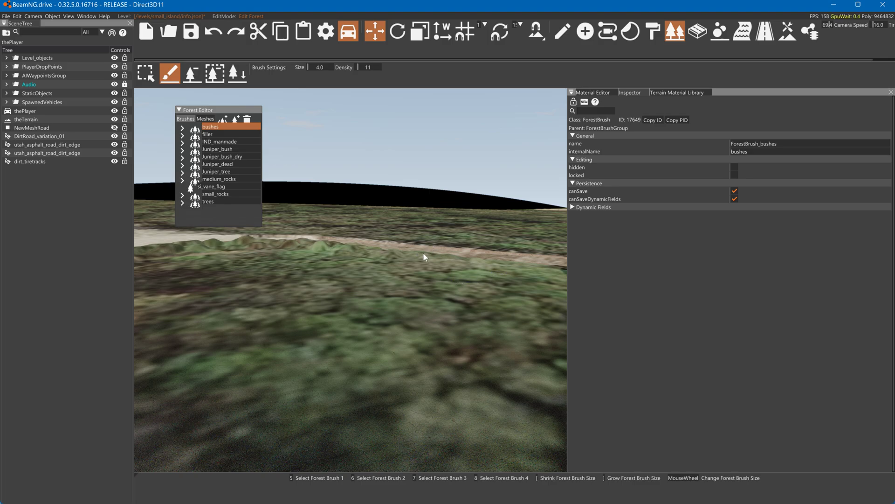
right_click_drag(425, 258, 409, 315)
key("a")
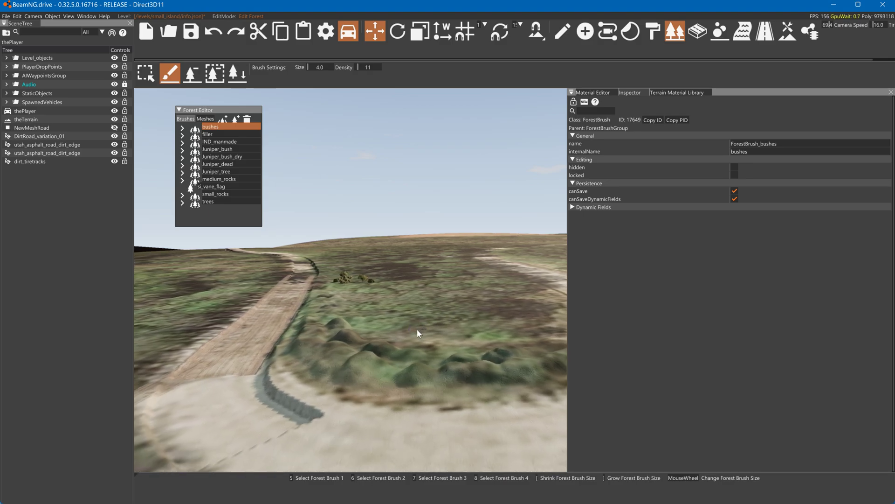
key("s")
key("d")
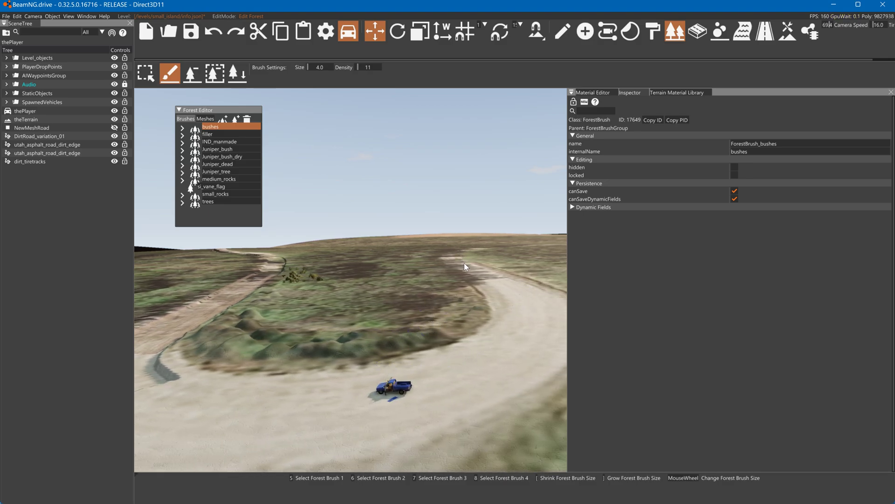
Step: Raise the terrain into small bumps and a tall spike on the road beyond the truck with brush size 14
left_click(792, 32)
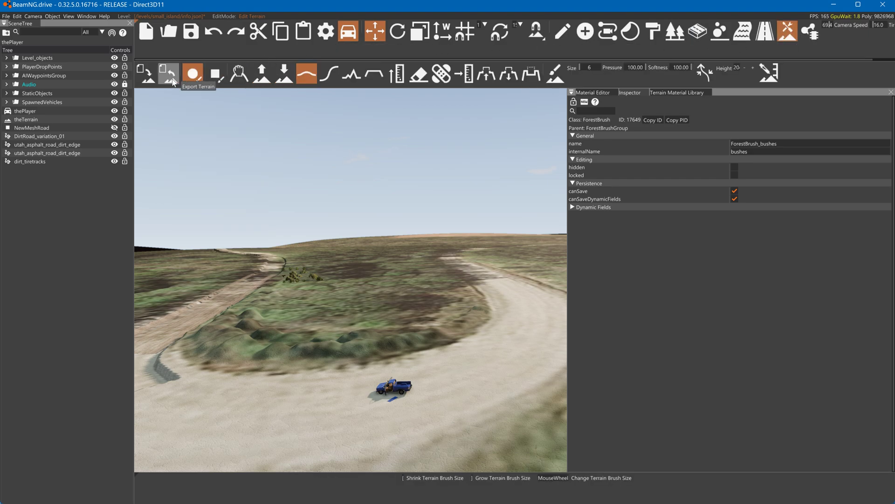
left_click(262, 74)
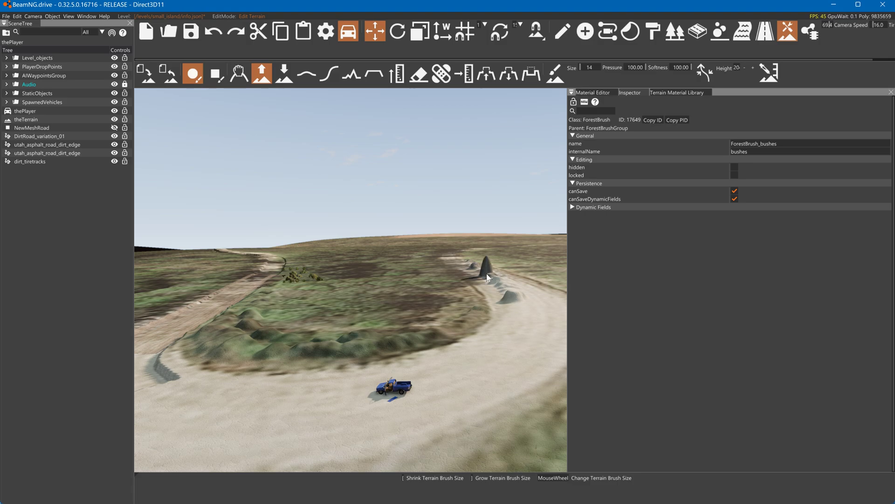
left_click_drag(486, 274, 486, 274)
Step: Sample the spike's height for the Set Height tool and apply it to the road terrain beside the spike
mouse_move(502, 178)
right_mouse_down()
mouse_move(547, 155)
mouse_move(541, 126)
mouse_move(544, 156)
mouse_move(508, 177)
right_mouse_up()
key("w")
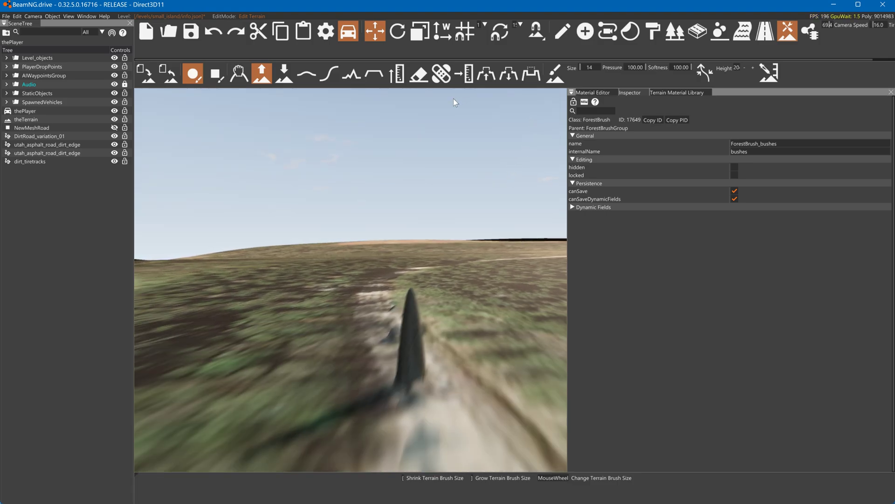
left_click(397, 73)
left_click(768, 72)
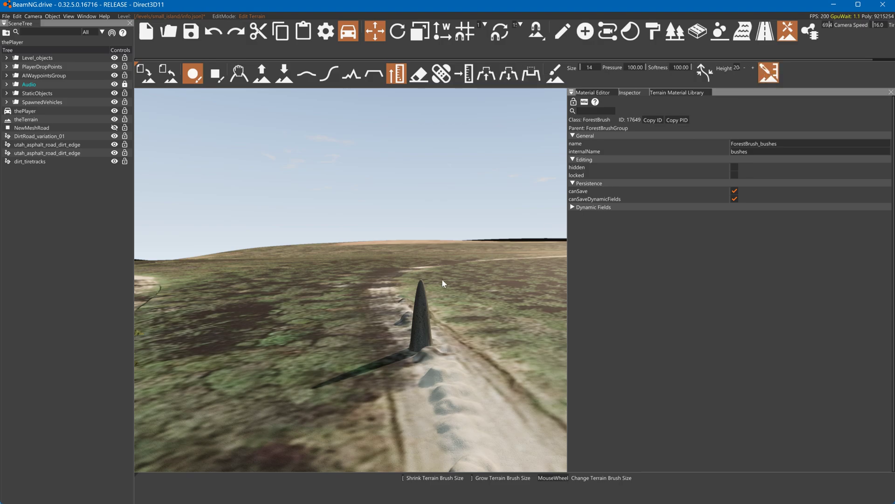
left_click(419, 289)
left_click_drag(400, 320, 388, 278)
Step: Raise the road to the sampled height with brush size 28, extending the wall around the bend towards the junction
mouse_move(388, 278)
right_mouse_down()
mouse_move(388, 247)
mouse_move(390, 335)
right_mouse_up()
key("s")
scroll(390, 336, "up", 5)
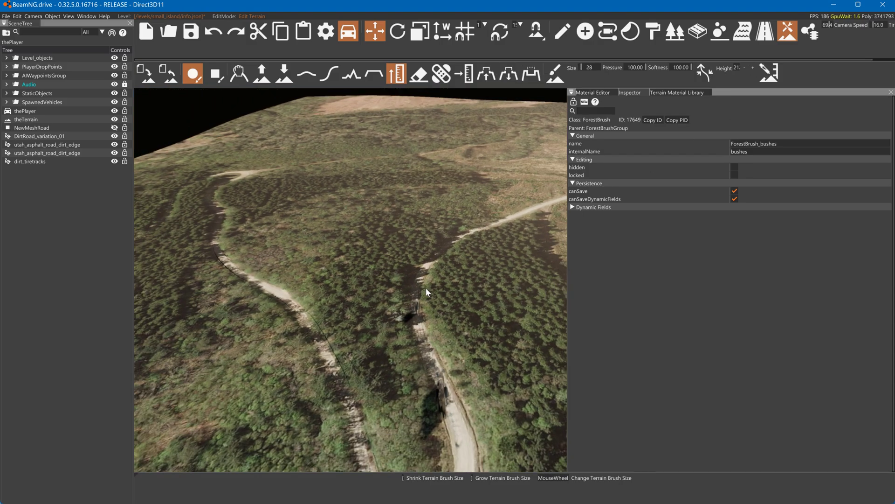
left_click_drag(428, 326, 452, 383)
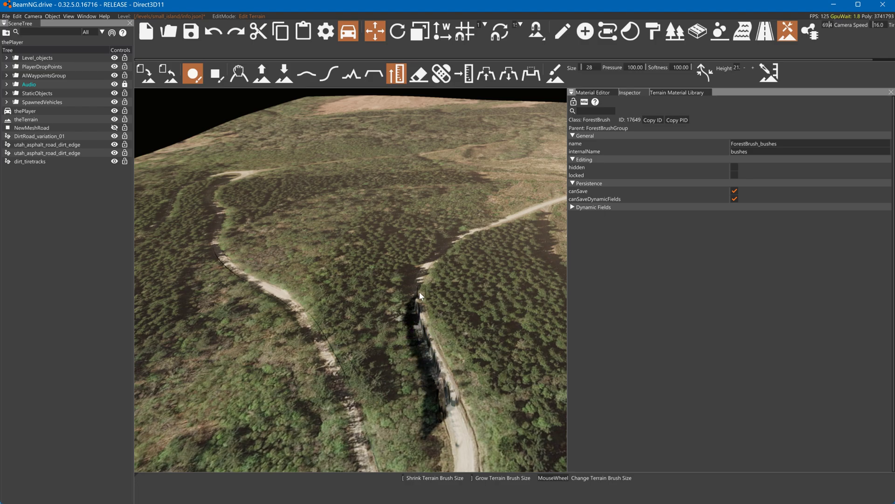
right_click_drag(437, 382, 473, 371)
key("s")
key("w")
mouse_move(256, 173)
left_mouse_down()
mouse_move(382, 176)
mouse_move(424, 186)
mouse_move(449, 217)
left_mouse_up()
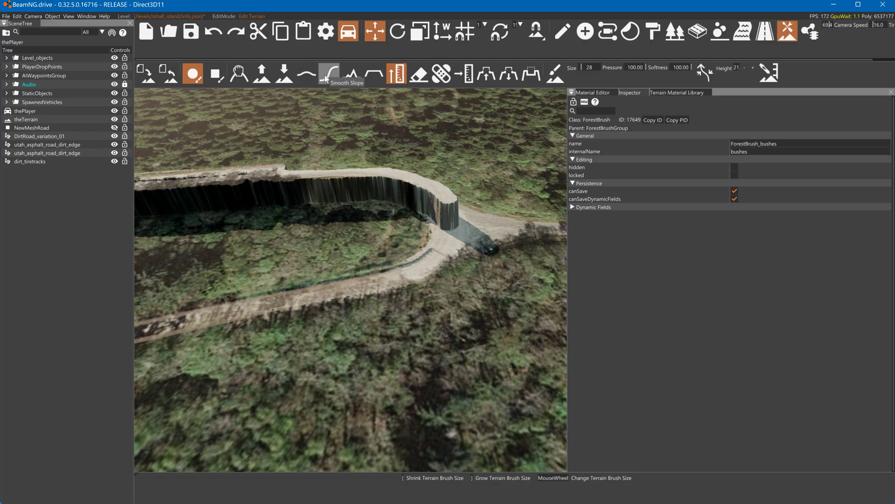
Step: Flatten the raised road's bend into a stepped ramp down to the junction, using brush sizes 28 and 32
left_click(374, 75)
left_click_drag(441, 217, 434, 202)
mouse_move(371, 183)
left_mouse_down()
mouse_move(406, 216)
mouse_move(441, 222)
mouse_move(357, 178)
left_mouse_up()
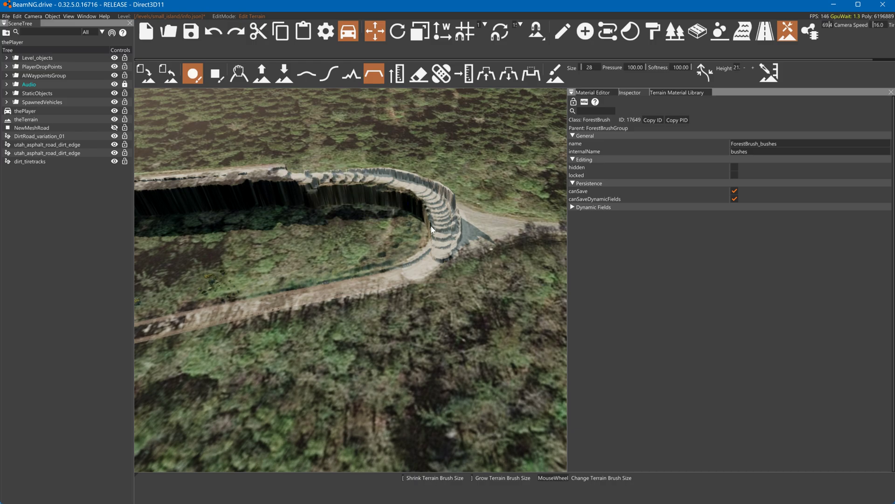
mouse_move(431, 229)
left_mouse_down()
mouse_move(432, 216)
mouse_move(351, 188)
mouse_move(216, 183)
mouse_move(339, 182)
left_mouse_up()
right_click_drag(441, 211, 399, 197)
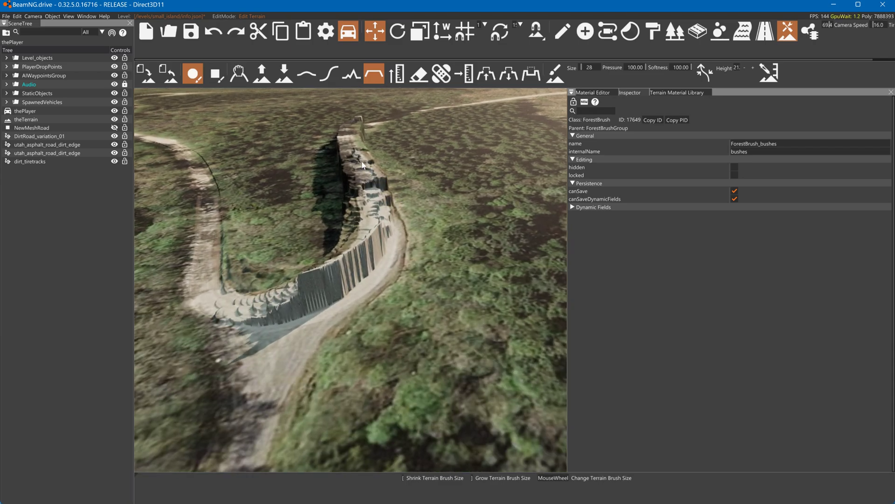
right_click_drag(368, 181, 447, 210)
mouse_move(451, 252)
left_mouse_down()
mouse_move(419, 278)
mouse_move(446, 245)
mouse_move(447, 259)
left_mouse_up()
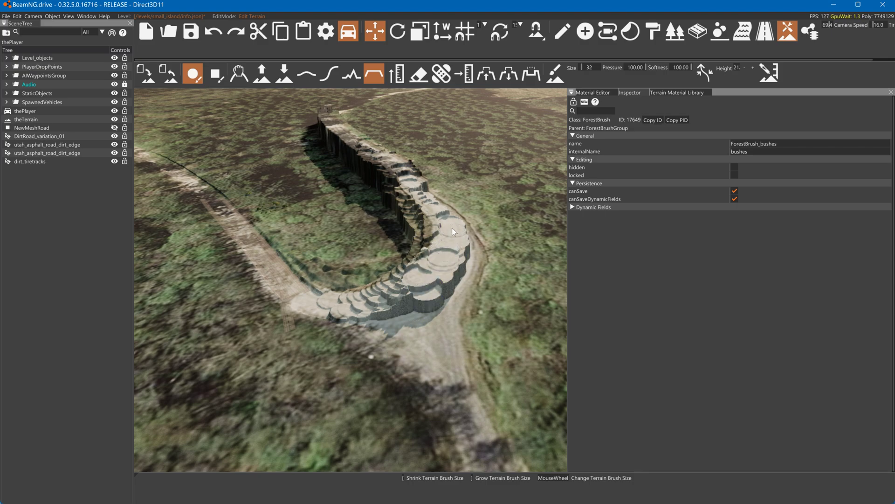
Step: Widen the raised wall into a plateau over the grass inside the bend with Set Height at brush size 40
left_click(397, 73)
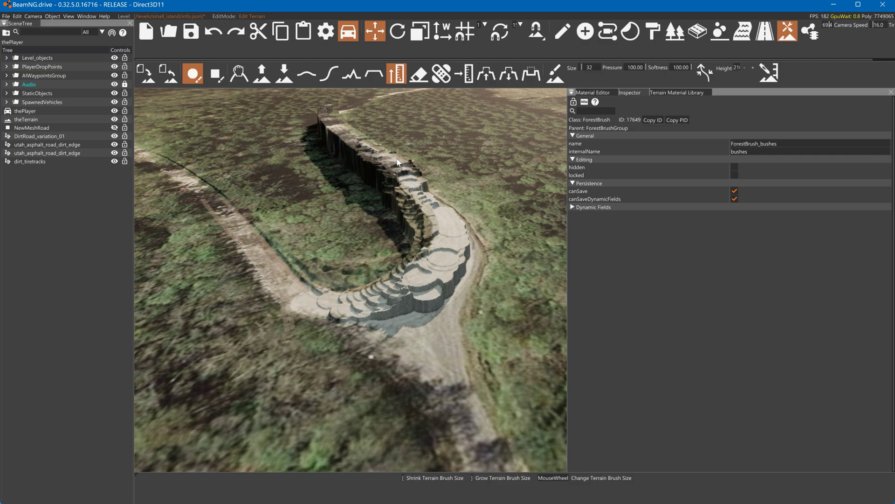
left_click_drag(352, 173, 325, 133)
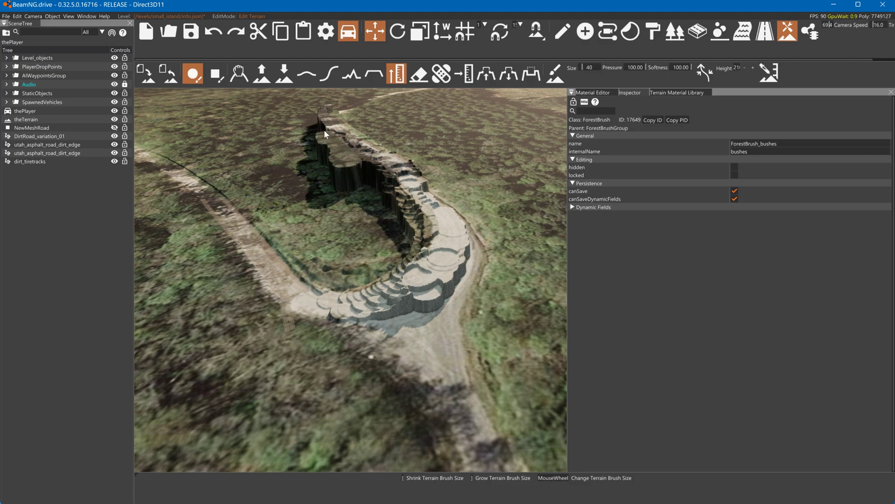
mouse_move(367, 166)
left_mouse_down()
mouse_move(394, 208)
mouse_move(337, 152)
mouse_move(307, 176)
mouse_move(299, 138)
left_mouse_up()
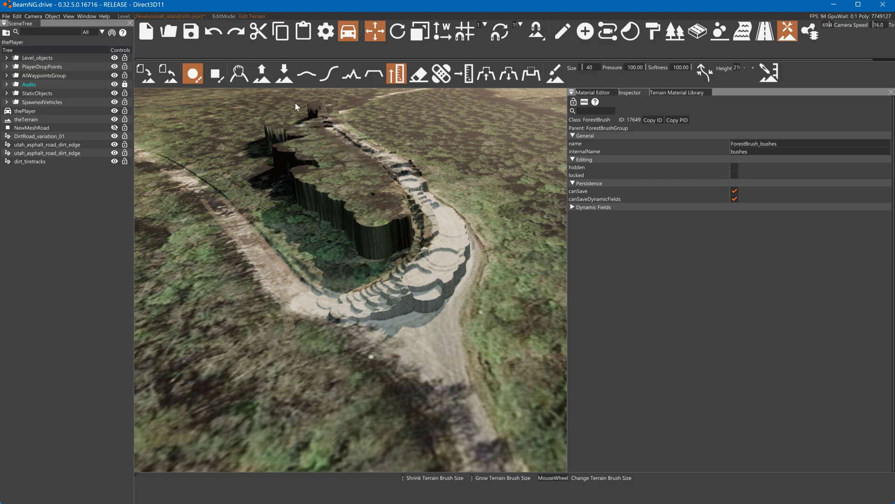
Step: Apply Smooth Slope at brush size 40 to the plateau's steep inner side and the spikes near its far end
left_click(329, 73)
mouse_move(278, 161)
left_mouse_down()
mouse_move(357, 248)
mouse_move(272, 149)
left_mouse_up()
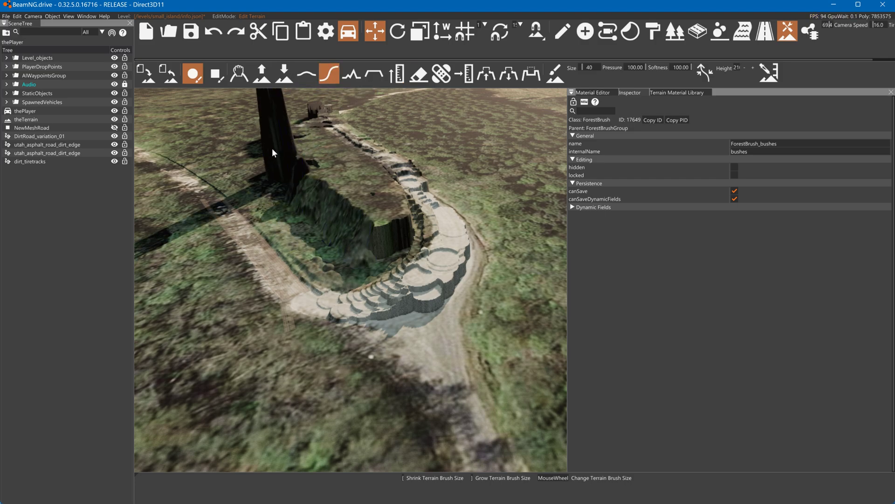
right_click_drag(272, 148, 457, 307)
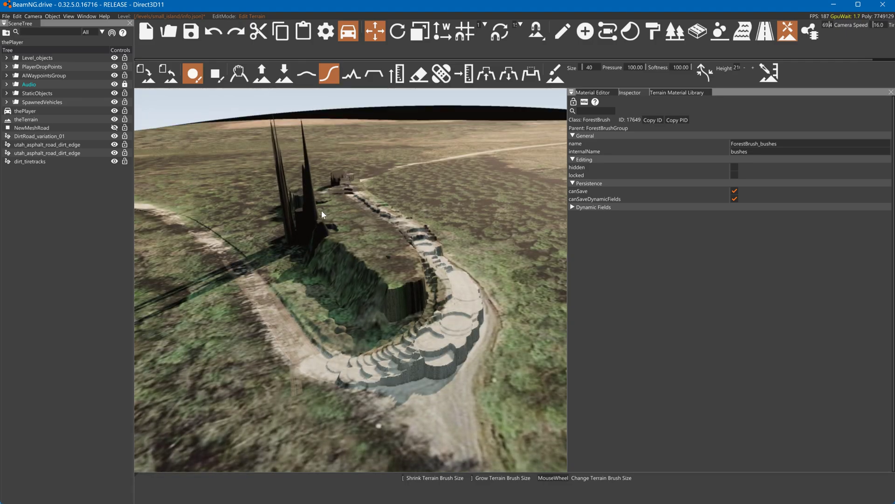
mouse_move(321, 214)
left_mouse_down()
mouse_move(304, 225)
mouse_move(309, 213)
mouse_move(321, 226)
mouse_move(313, 212)
left_mouse_up()
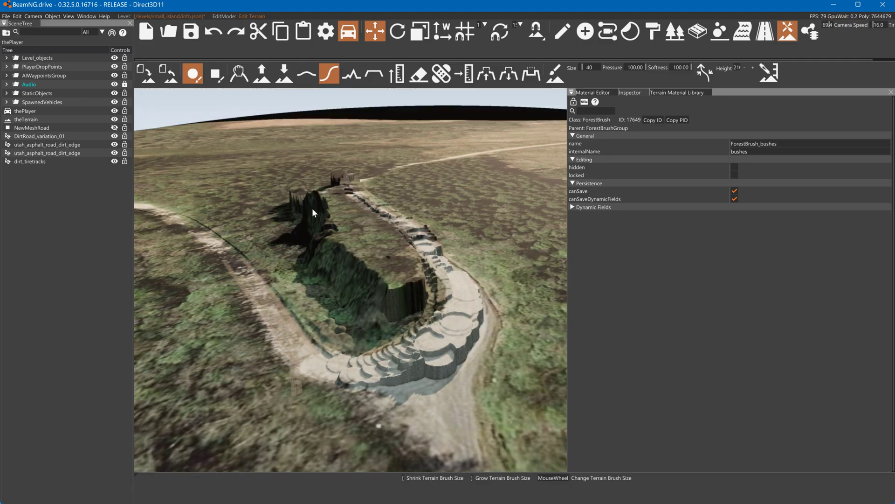
Step: Continue smoothing the plateau's inner cliff and remaining spike with Smooth Slope at brush size 44
right_click_drag(313, 213, 383, 252)
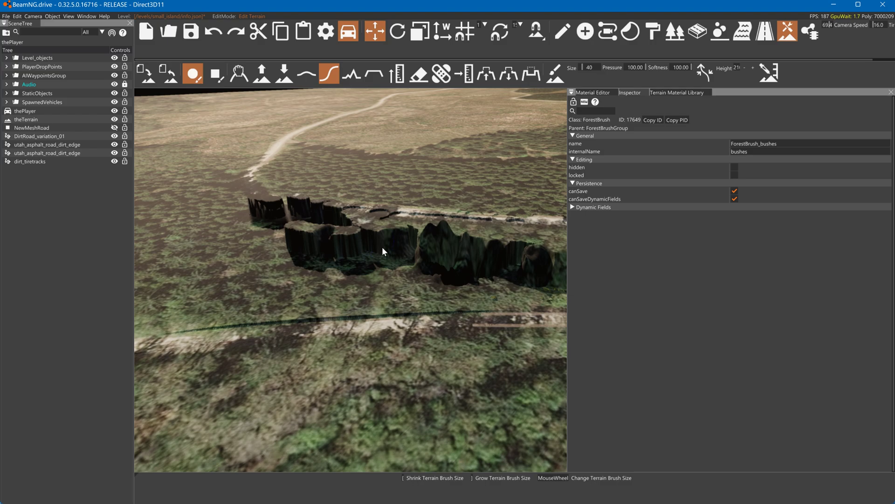
scroll(382, 251, "up", 1)
mouse_move(373, 243)
left_mouse_down()
mouse_move(421, 241)
mouse_move(348, 240)
mouse_move(416, 252)
mouse_move(410, 248)
left_mouse_up()
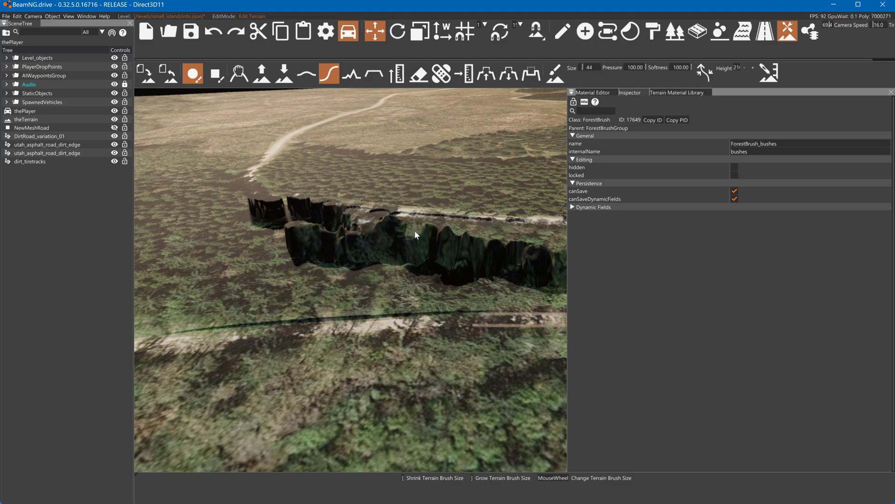
right_click_drag(451, 236, 410, 251)
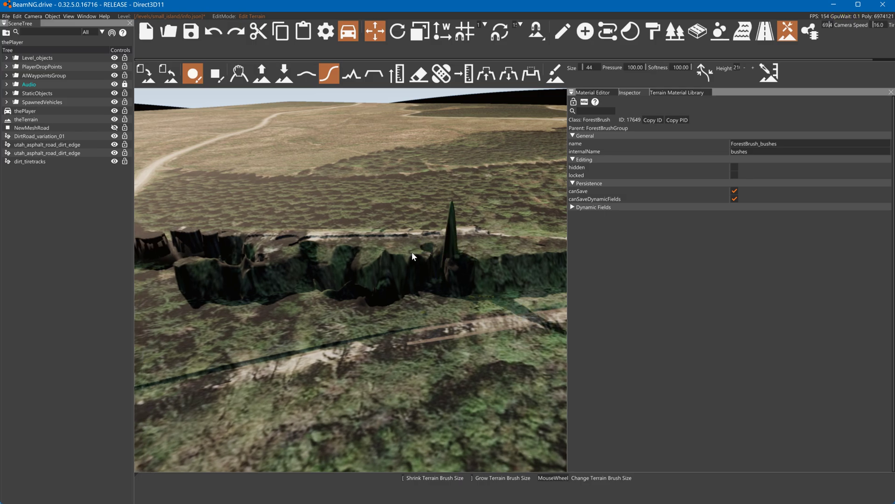
mouse_move(449, 258)
left_mouse_down()
mouse_move(456, 253)
mouse_move(370, 248)
mouse_move(379, 252)
left_mouse_up()
right_click_drag(379, 247, 409, 249)
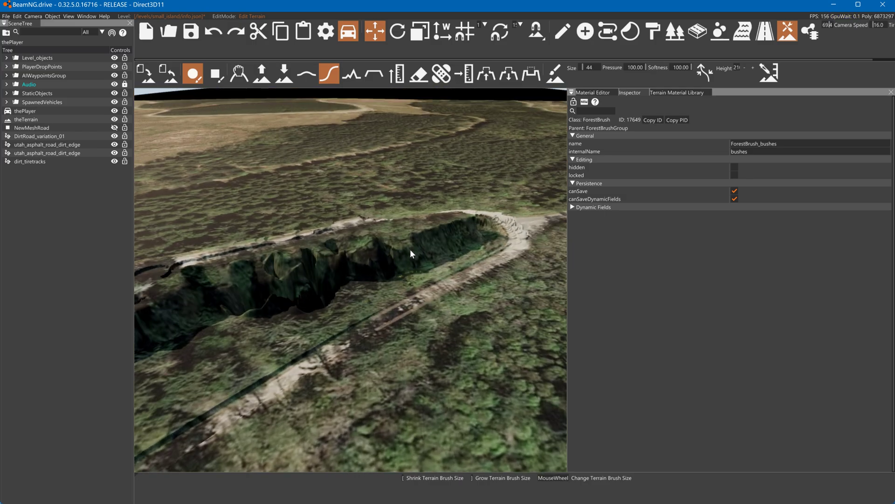
Step: Smooth the middle of the inner cliff with brush size 51 and sample the terrain height at the mound there
scroll(414, 249, "up", 7)
mouse_move(436, 227)
left_mouse_down()
mouse_move(446, 228)
mouse_move(337, 249)
mouse_move(365, 255)
mouse_move(312, 270)
left_mouse_up()
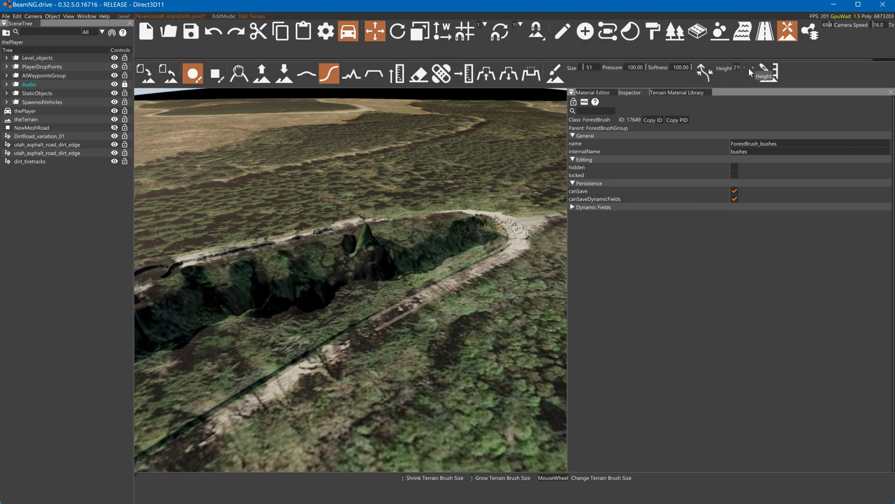
left_click(768, 72)
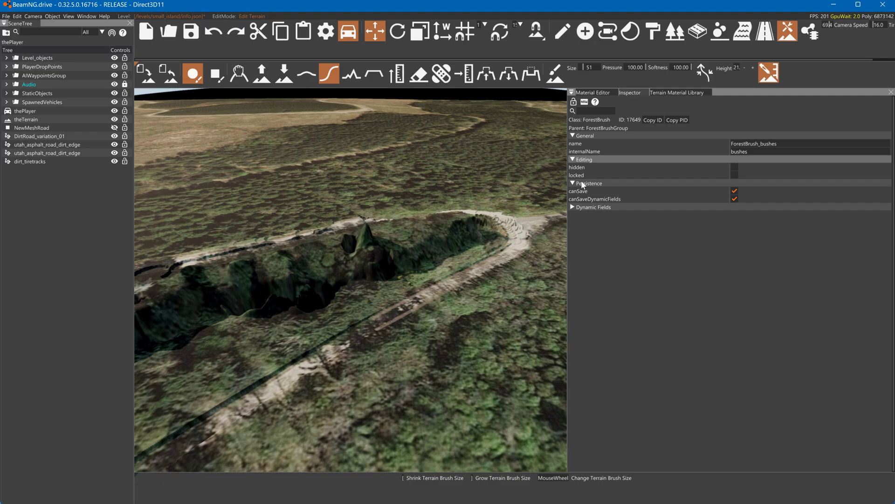
left_click(367, 267)
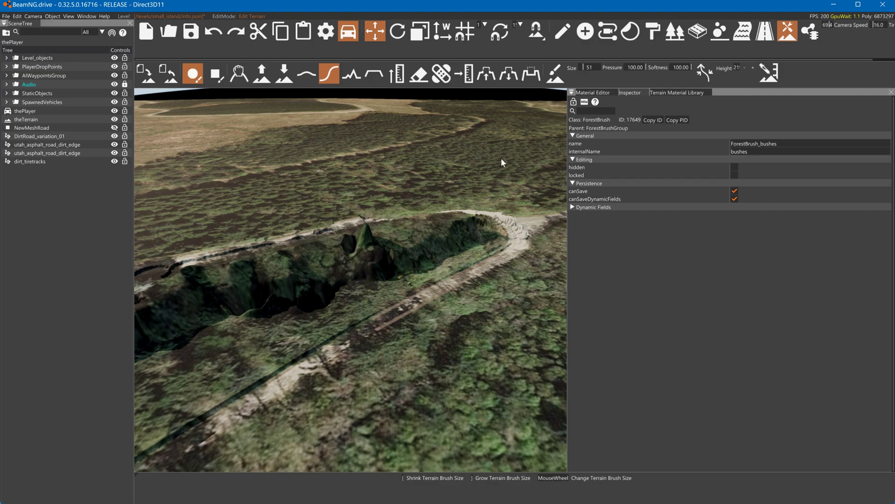
Step: Smooth away the remaining mound by the inner cliff with Smooth Slope and sample the terrain height on the cliff
mouse_move(383, 251)
left_mouse_down()
mouse_move(330, 261)
mouse_move(387, 249)
left_mouse_up()
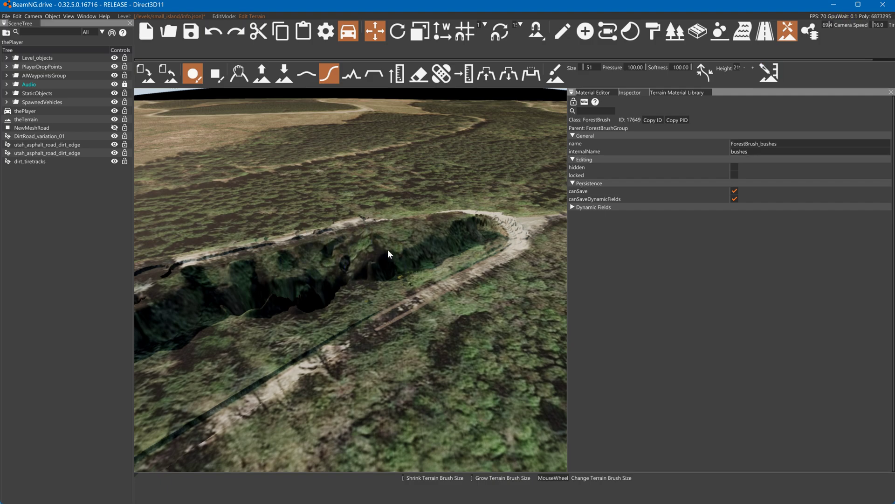
left_click(769, 72)
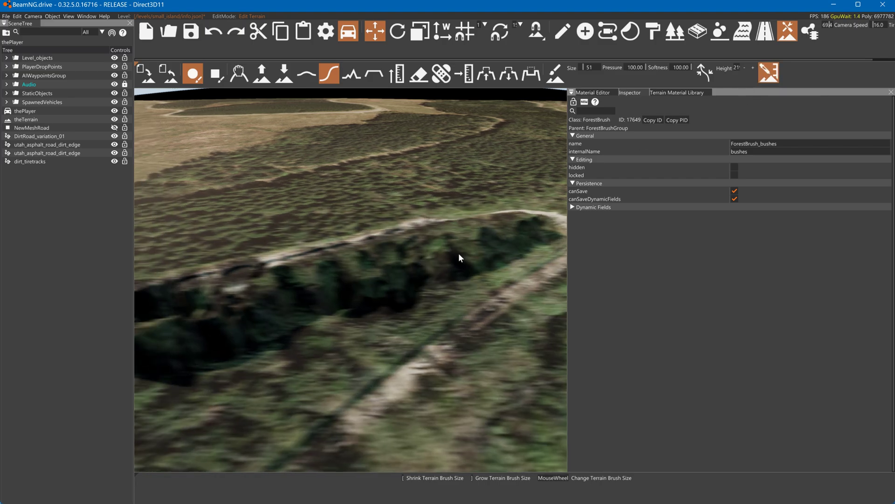
left_click(346, 273)
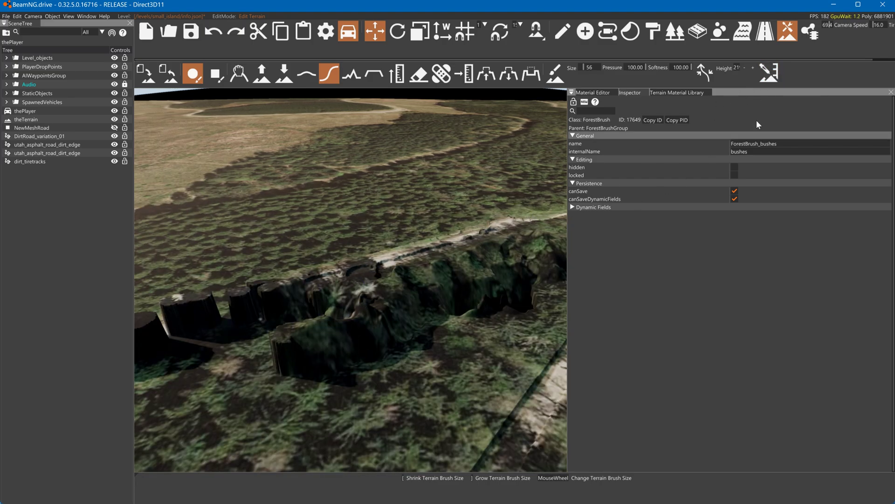
Step: Sample the terrain height at the embankment's near end and blend its steep side with Smooth Slope at brush size 56
left_click(768, 73)
left_click(325, 313)
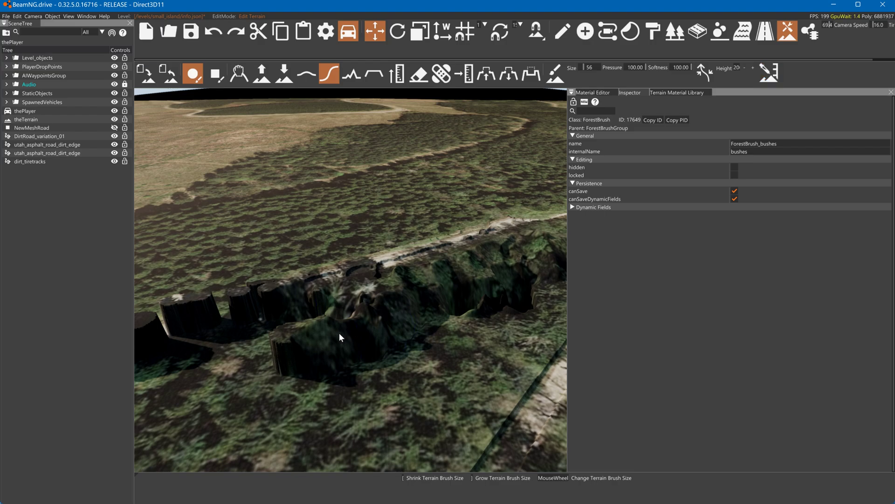
left_click_drag(340, 334, 355, 307)
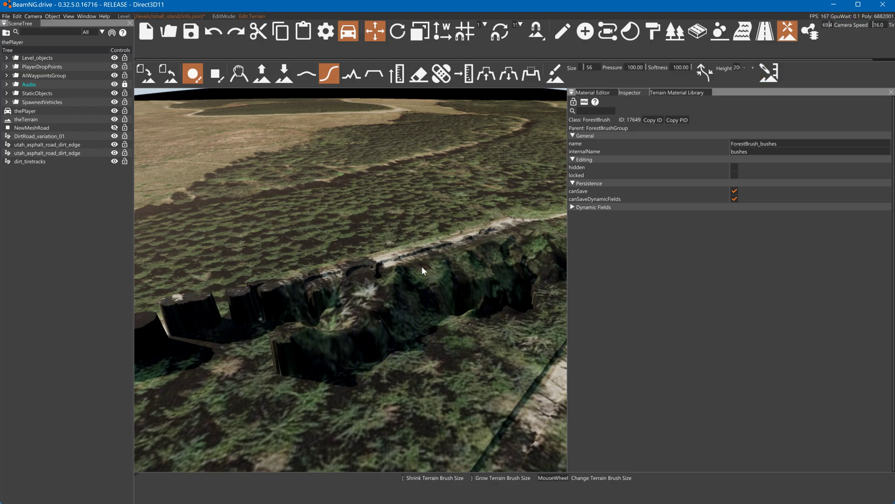
mouse_move(422, 267)
left_mouse_down()
mouse_move(323, 349)
mouse_move(336, 323)
mouse_move(424, 295)
mouse_move(458, 310)
mouse_move(542, 284)
mouse_move(509, 297)
left_mouse_up()
mouse_move(508, 296)
right_mouse_down()
mouse_move(555, 278)
mouse_move(507, 310)
right_mouse_up()
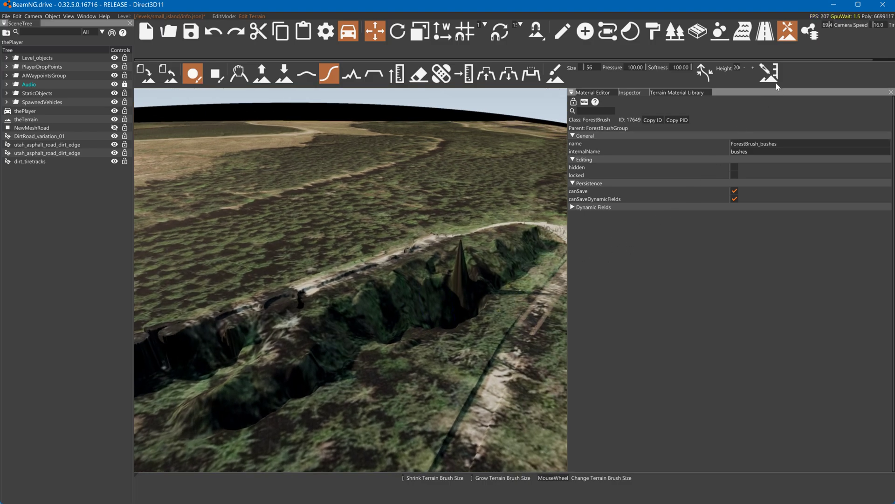
Step: Sample the low ground's height, flatten the spike beside the inner cliff, and apply Smooth Slope to the cliff at brush size 56
left_click(774, 79)
left_click(501, 316)
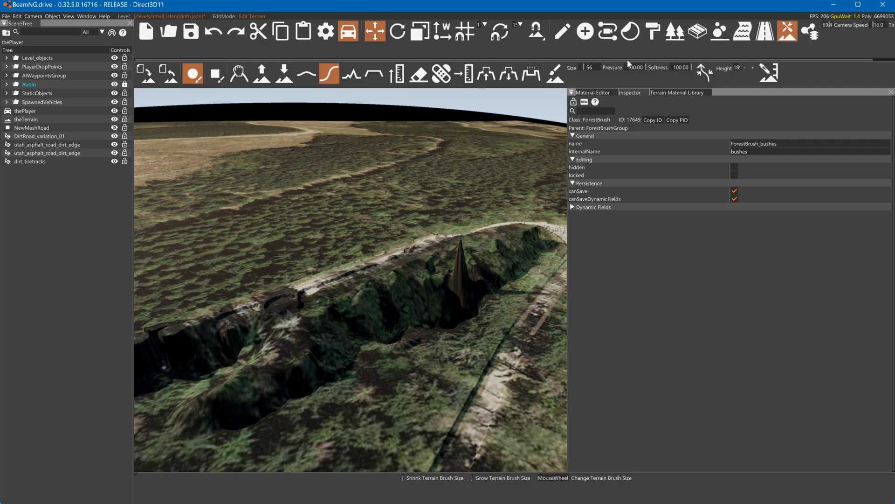
mouse_move(453, 323)
left_mouse_down()
mouse_move(480, 317)
mouse_move(519, 269)
mouse_move(450, 330)
mouse_move(429, 331)
mouse_move(508, 278)
mouse_move(364, 373)
left_mouse_up()
left_click(373, 73)
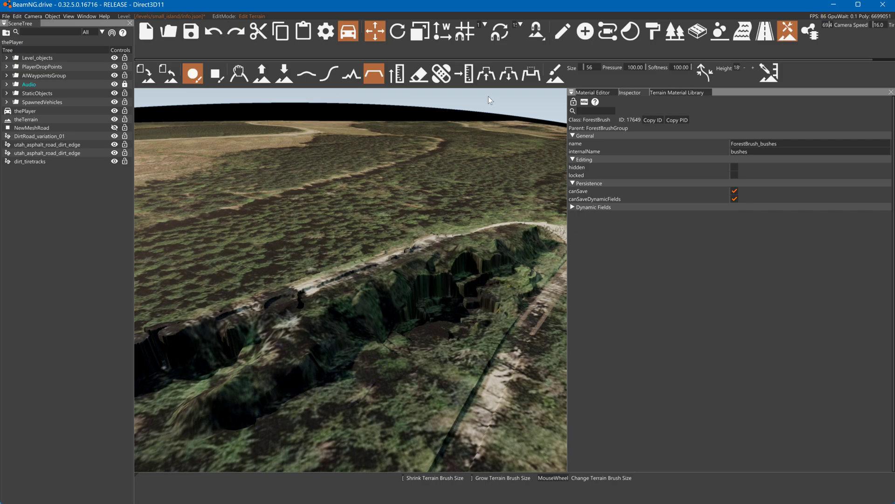
left_click(329, 74)
left_click_drag(373, 309, 351, 343)
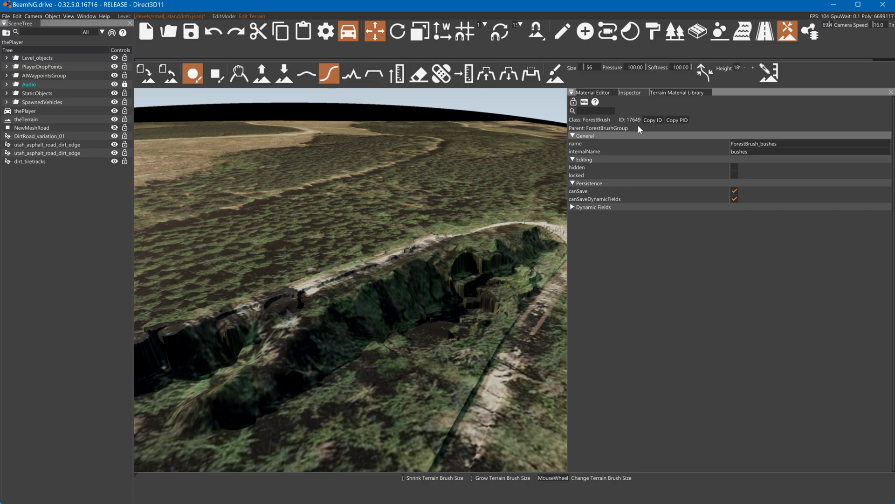
Step: Level the foot of the inner cliff, flatten a ramp down from the embankment, and blend the mounds around it at brush size 56
left_click(463, 73)
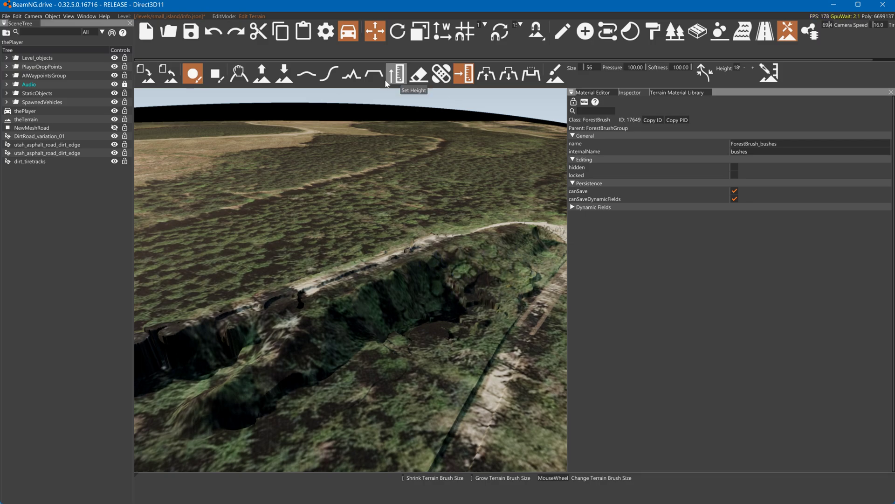
left_click(374, 73)
mouse_move(368, 350)
left_mouse_down()
mouse_move(312, 323)
mouse_move(358, 376)
left_mouse_up()
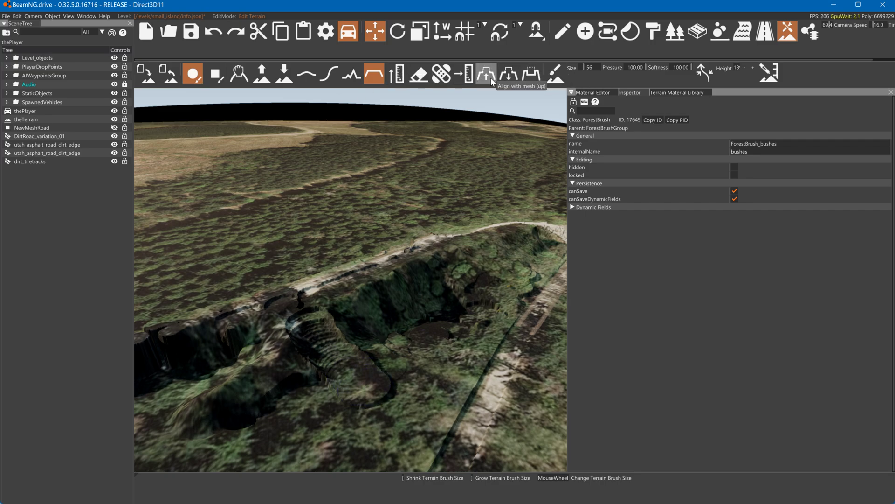
left_click(470, 77)
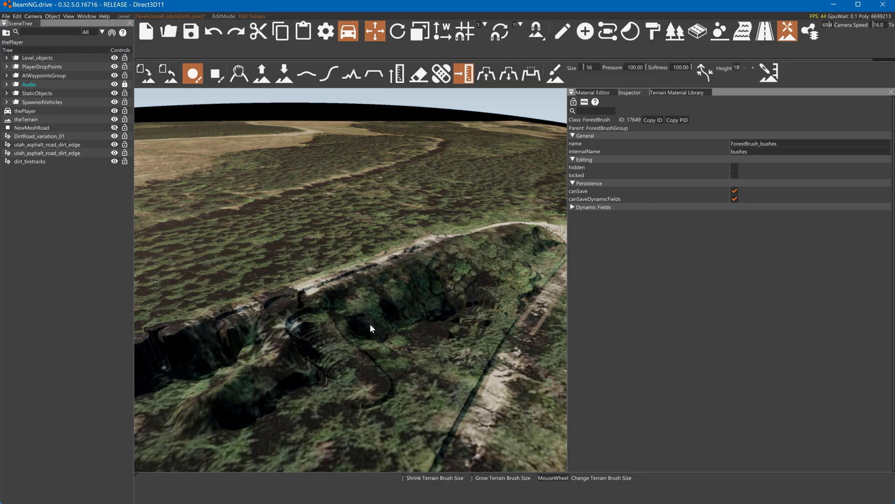
left_click_drag(251, 378, 256, 372)
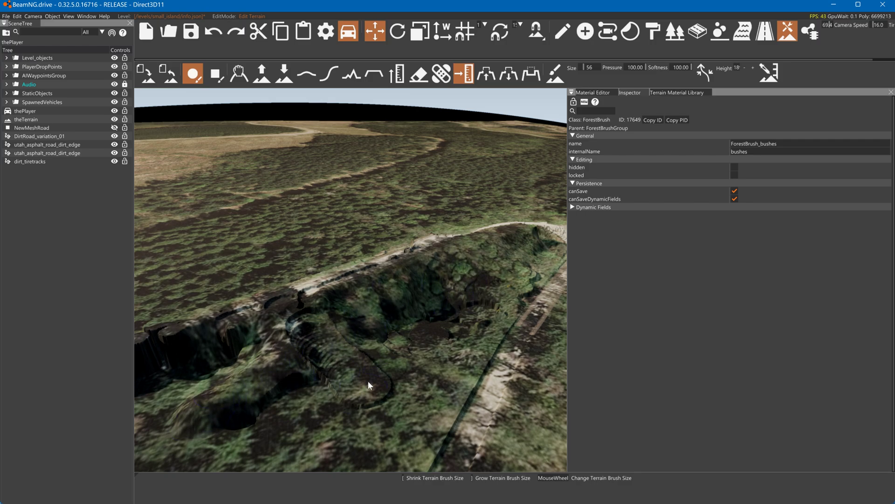
Step: Even out the stepped terrain along the raised road and the plateau's steep end inside the bend at brush size 56
key("a")
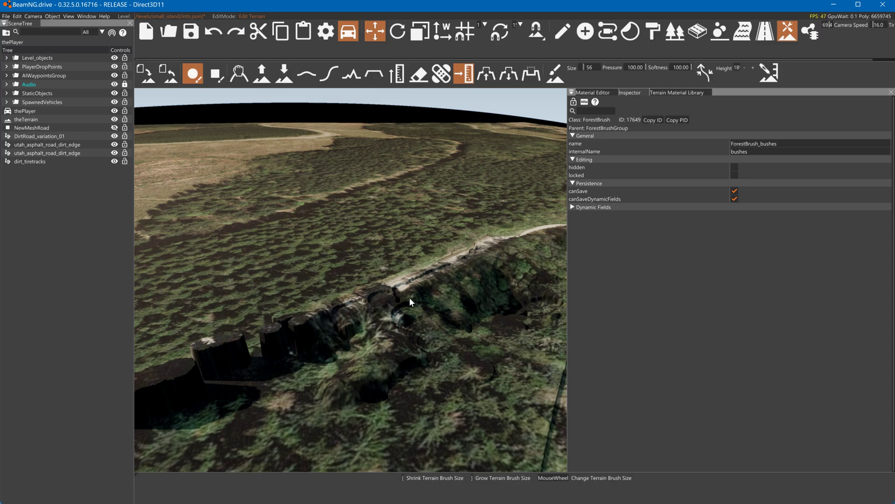
key("w")
right_click_drag(410, 297, 398, 278)
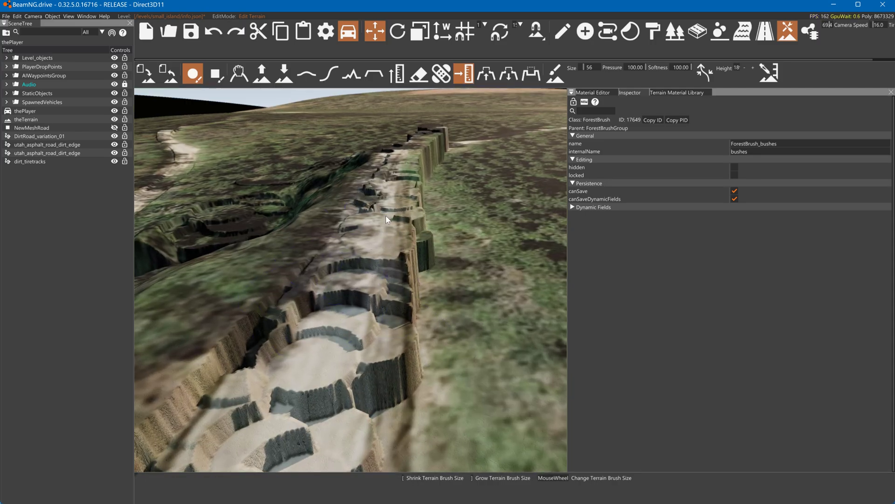
mouse_move(386, 216)
left_mouse_down()
mouse_move(357, 390)
mouse_move(376, 272)
left_mouse_up()
key("s")
mouse_move(398, 191)
left_mouse_down()
mouse_move(379, 380)
mouse_move(361, 406)
mouse_move(297, 434)
left_mouse_up()
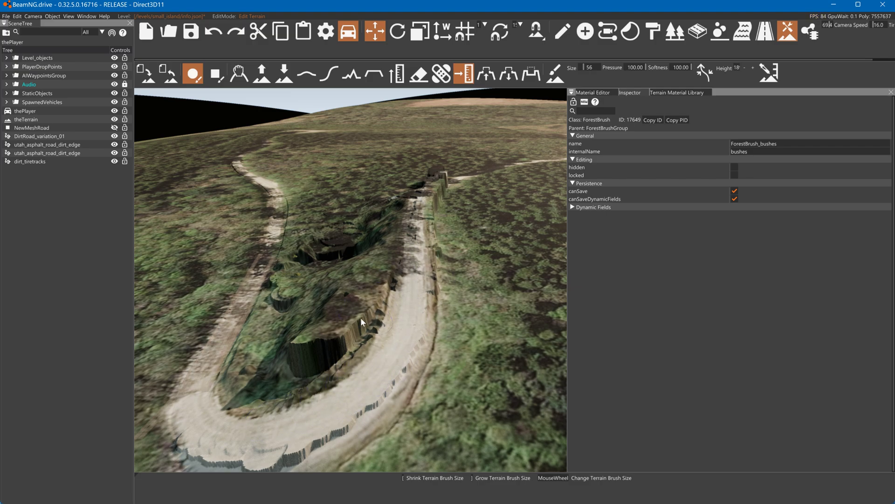
mouse_move(361, 322)
left_mouse_down()
mouse_move(296, 356)
mouse_move(336, 326)
left_mouse_up()
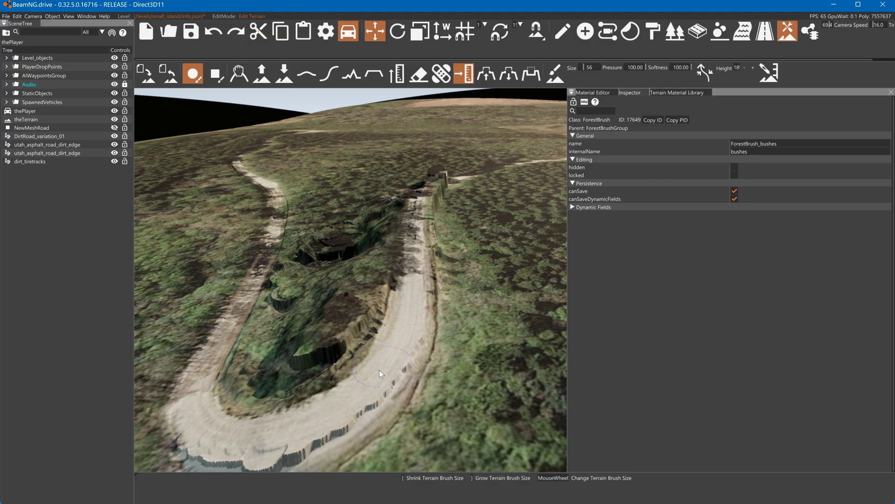
Step: Unhide NewMeshRoad and select it for editing in mesh road mode
key("a")
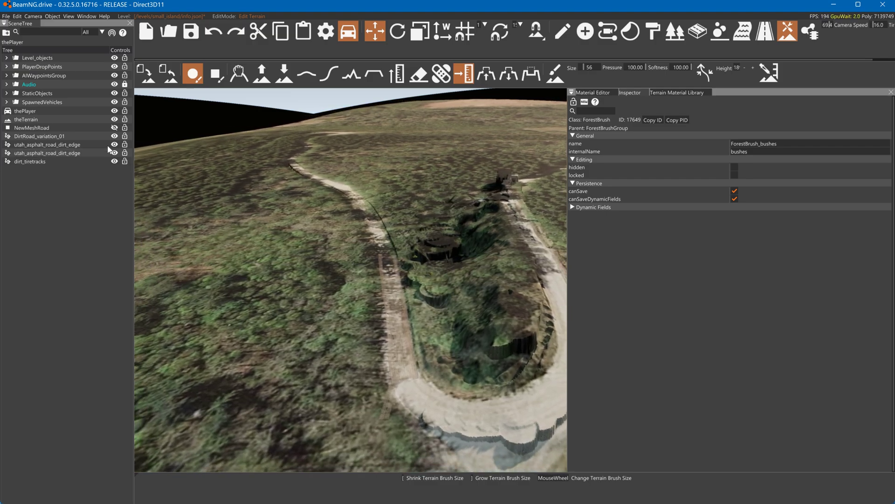
left_click(114, 128)
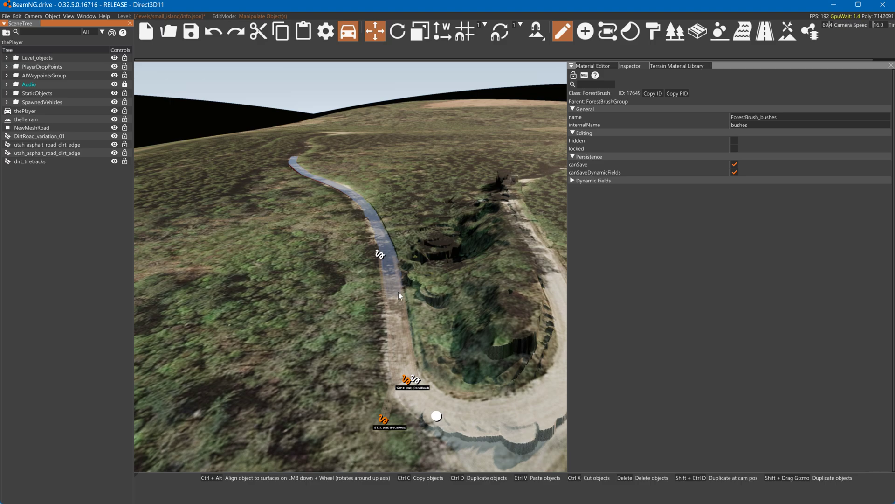
left_click(698, 31)
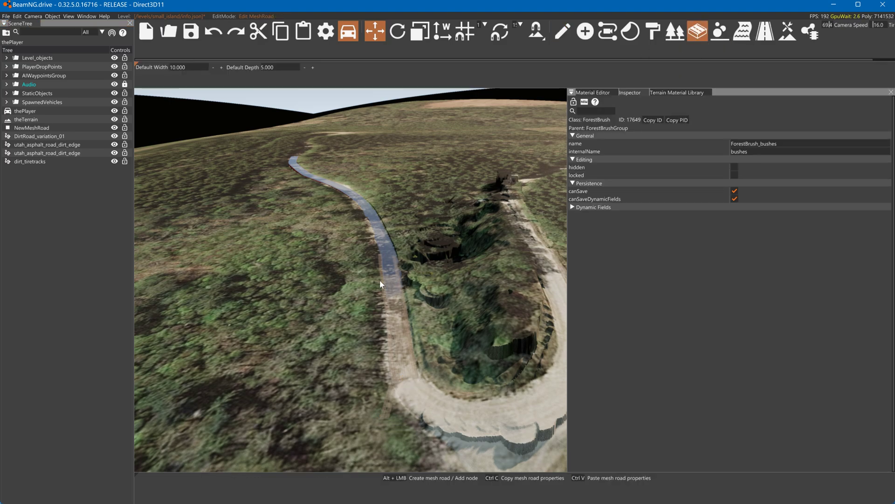
left_click(397, 288)
left_click(440, 417)
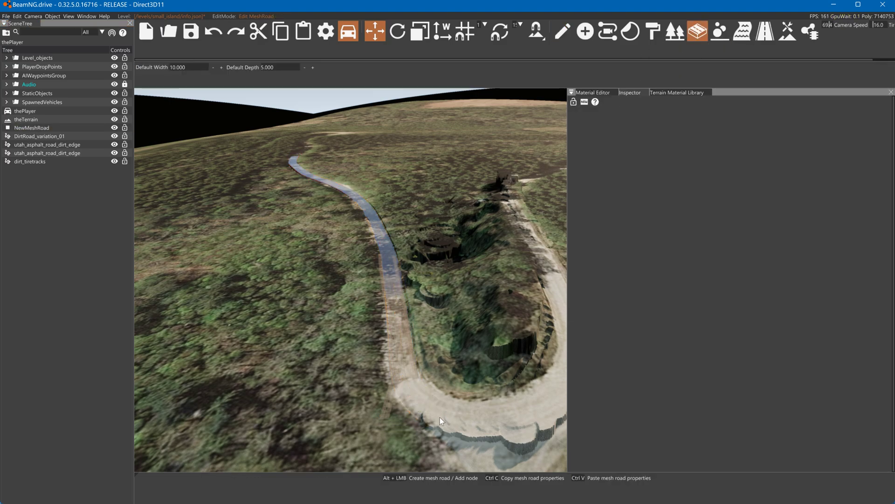
left_click(399, 308)
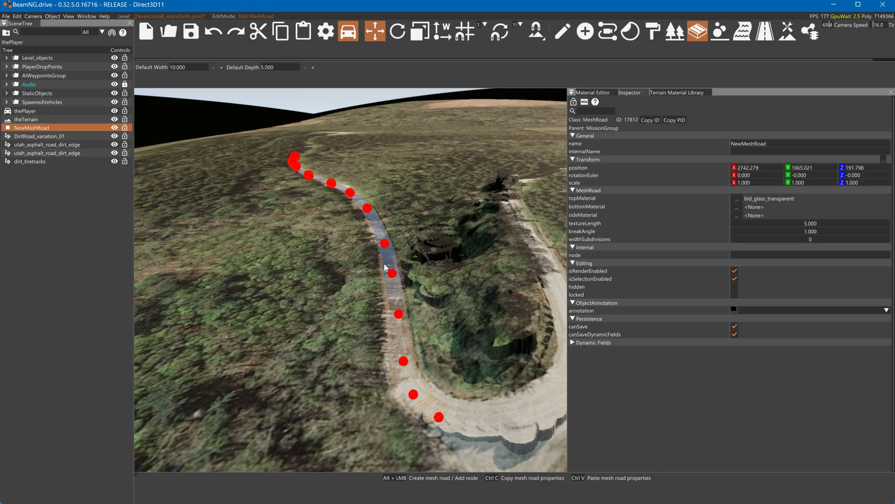
Step: Extend NewMeshRoad from its end node with eight 15-wide nodes around the bend and along the far stretch of dirt road
left_click(439, 417)
right_click_drag(439, 417, 455, 397)
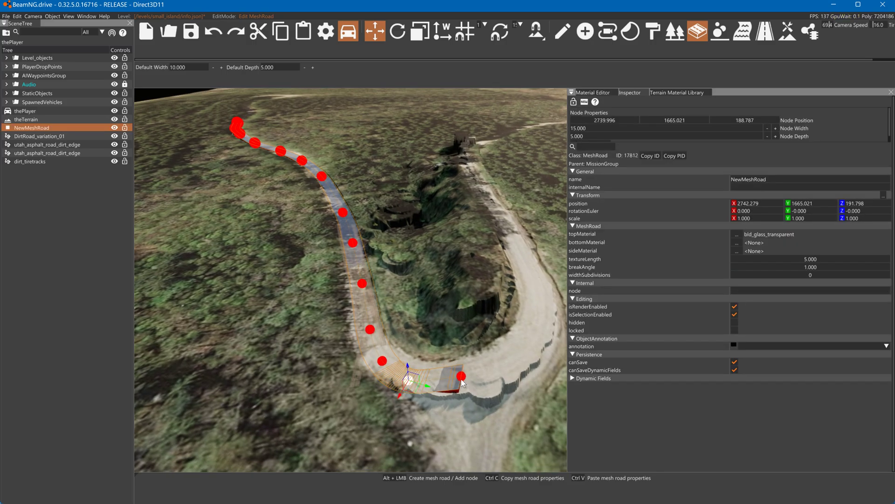
left_click(451, 381, "alt")
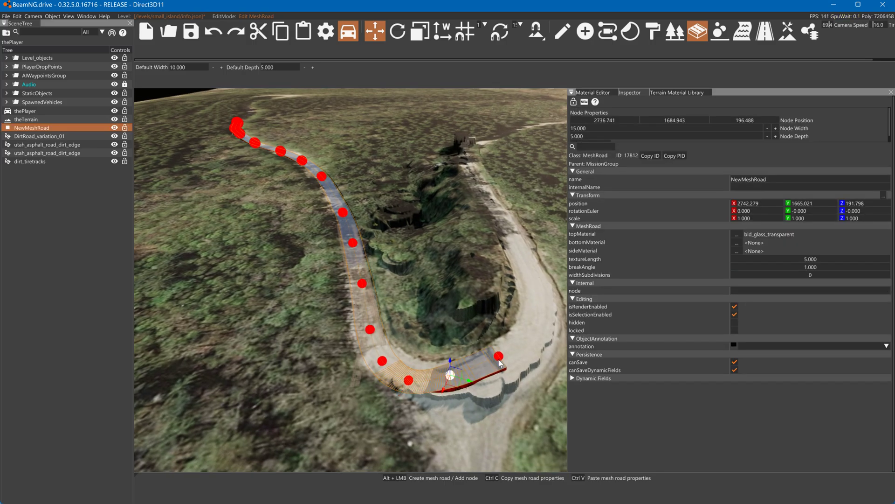
left_click(495, 366, "alt")
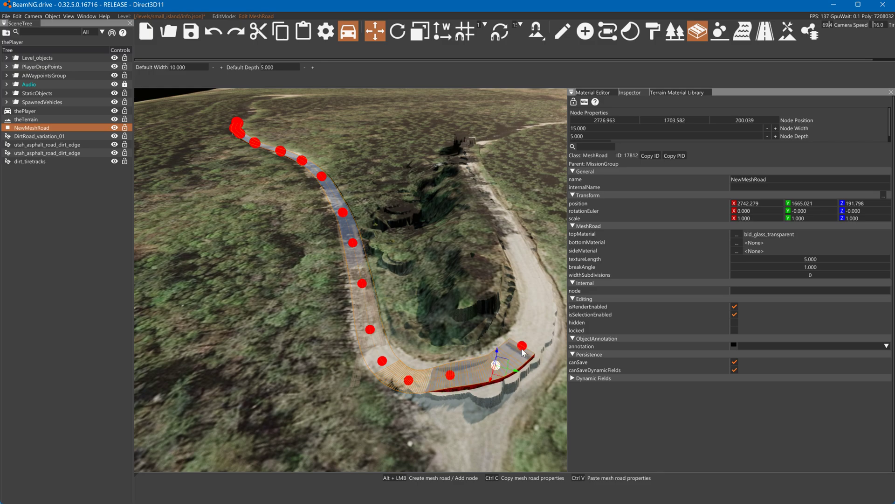
left_click(523, 346, "alt")
left_click(538, 315, "alt")
left_click(535, 284, "alt")
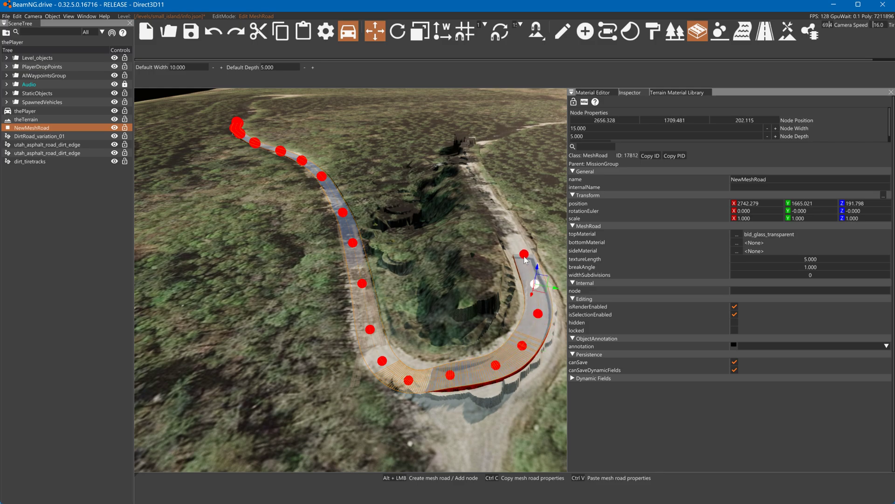
left_click(523, 252, "alt")
left_click(507, 224, "alt")
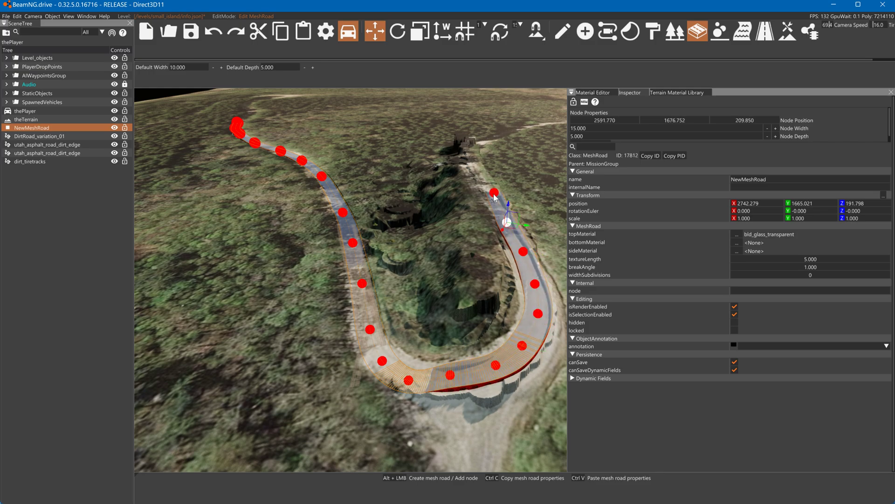
left_click(473, 165, "alt")
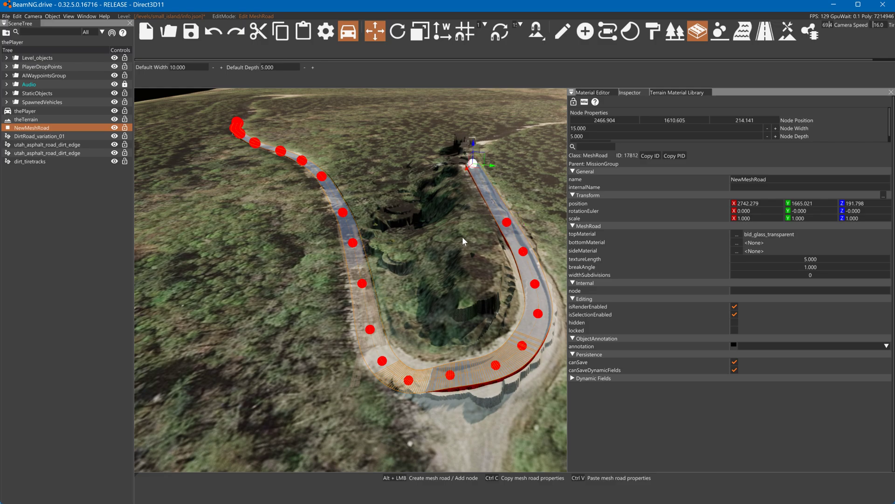
Step: Lower the first added mesh road node just past the bend's corner to bring it closer to the terrain
right_click_drag(449, 389, 473, 427)
key("w")
key("w")
left_click(418, 332)
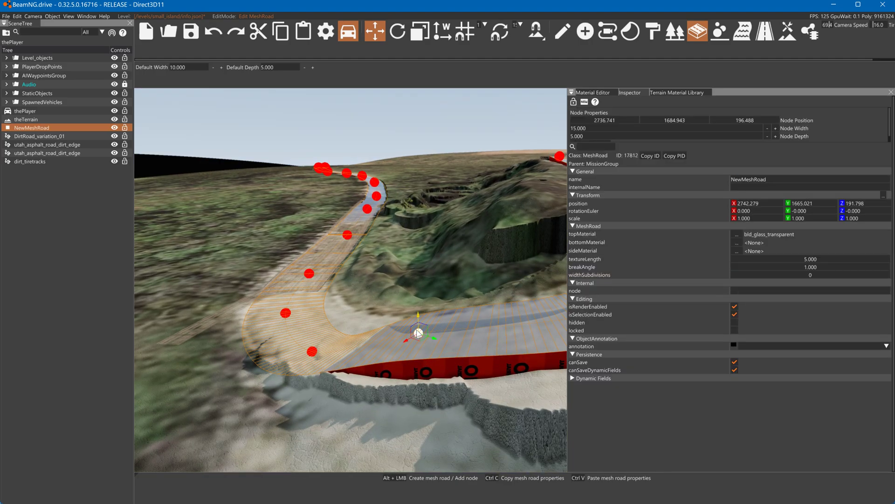
left_click(312, 350)
left_click(308, 334)
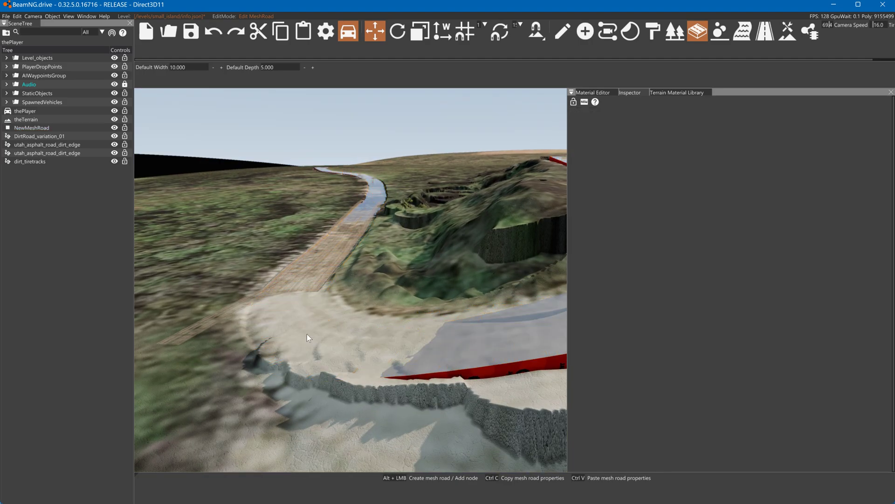
Step: Raise the mesh road's corner node at the bend and the two nodes before it so the surface clears the terrain
left_click(312, 352)
left_click(313, 351)
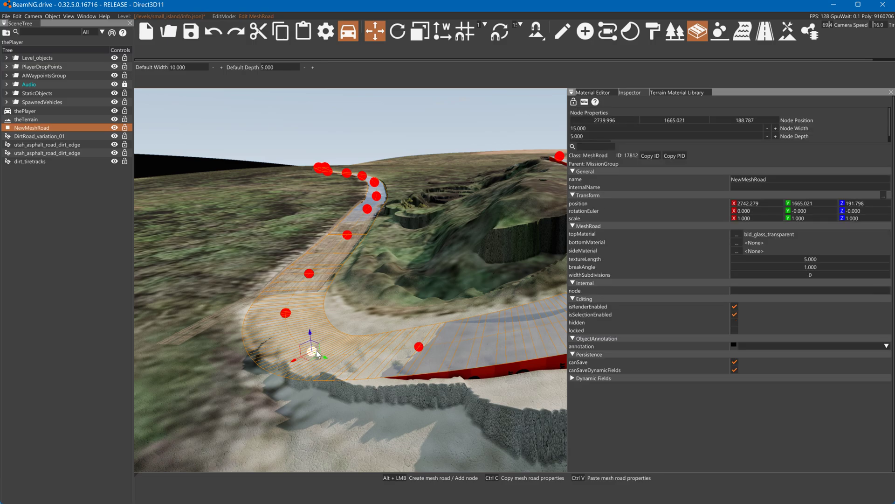
left_click(313, 336)
left_click(321, 353)
left_click(312, 350)
left_click_drag(287, 315, 286, 299)
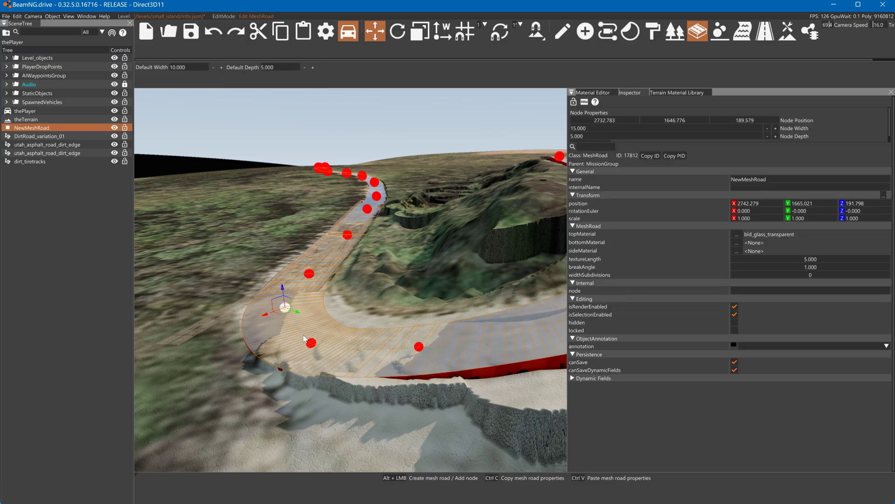
left_click(309, 274)
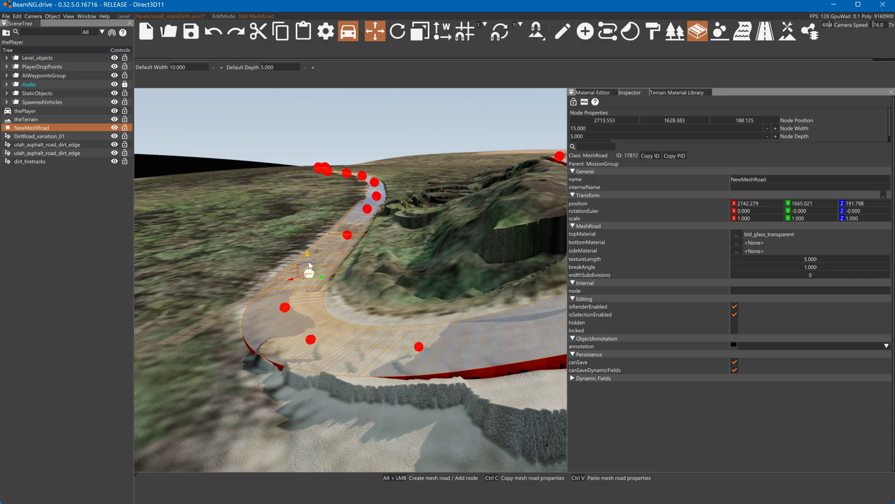
left_click_drag(310, 264, 311, 260)
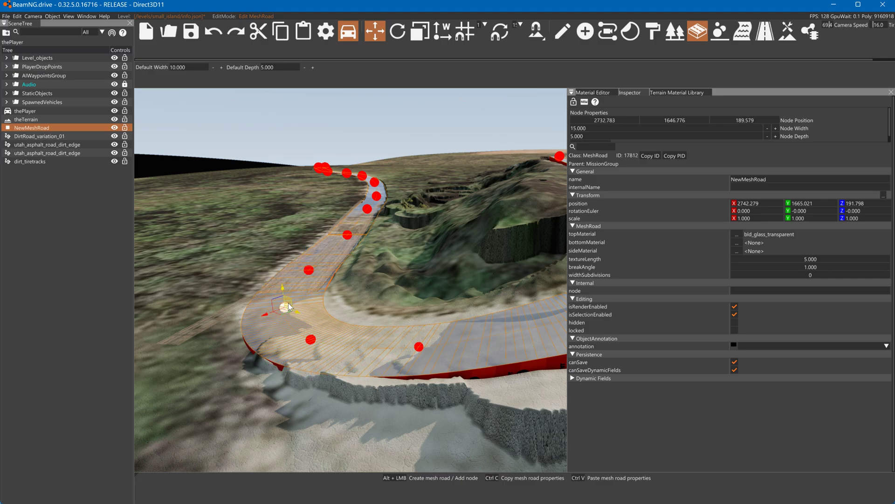
Step: Rotate the mesh road's corner node at the bend to bank the surface, raising its outer edge above the terrain
key("2")
left_click(309, 338)
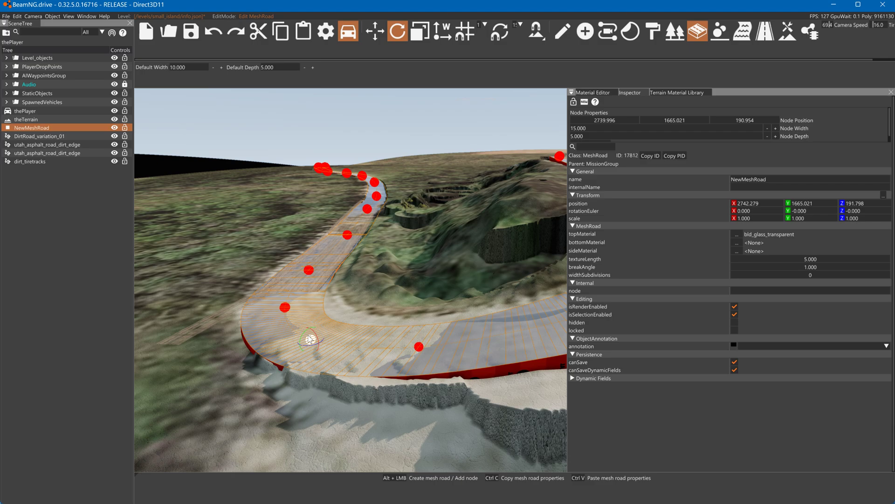
left_click(308, 332)
left_click(287, 291)
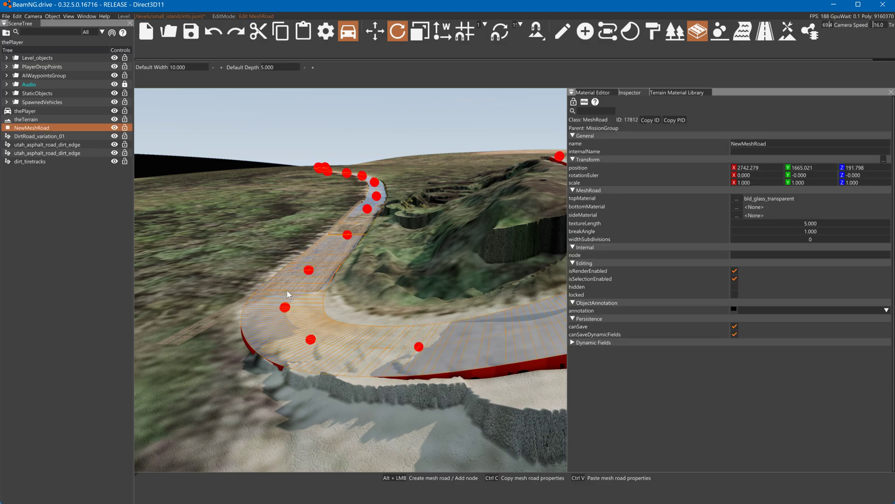
left_click(310, 339)
left_click(308, 342)
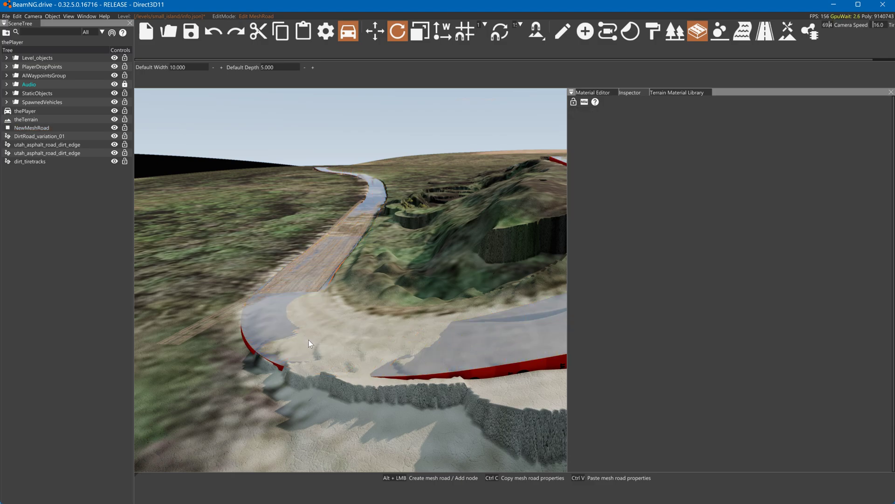
left_click(309, 304)
left_click(310, 339)
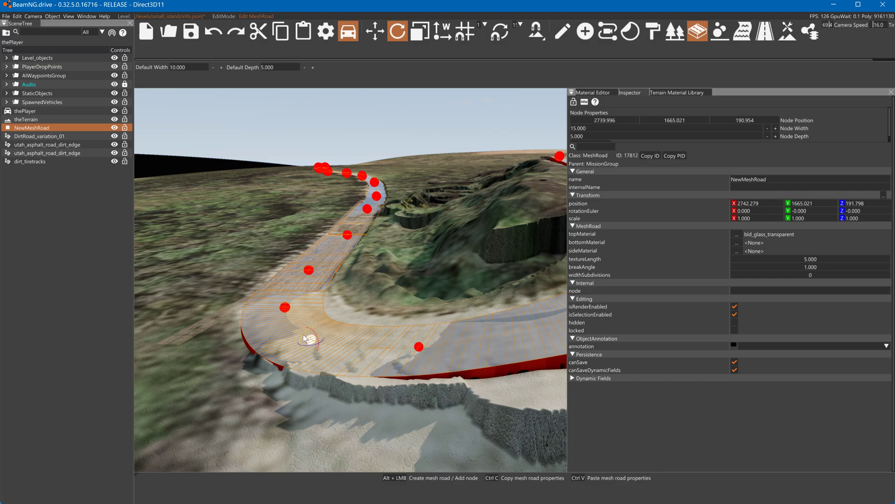
left_click_drag(304, 338, 306, 337)
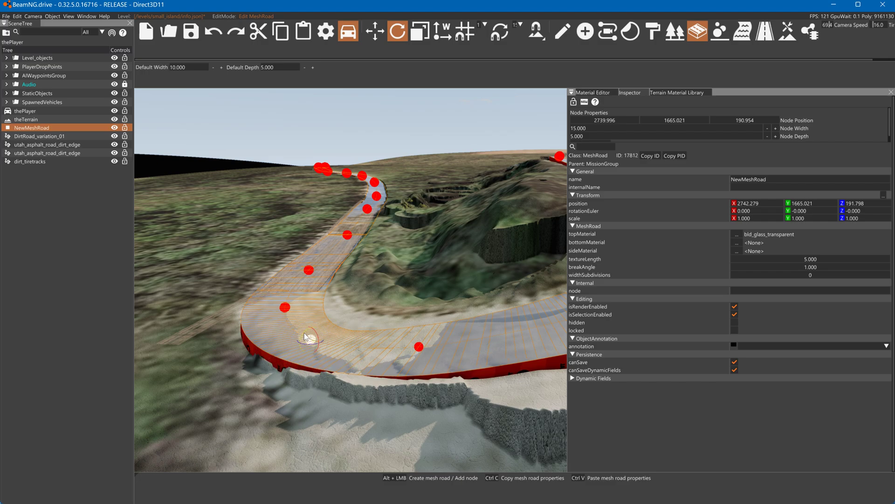
Step: Bank the mesh road slightly at the node in the middle of the wide uphill curve, raising its outer edge
left_click(308, 270)
right_click_drag(419, 358, 438, 352)
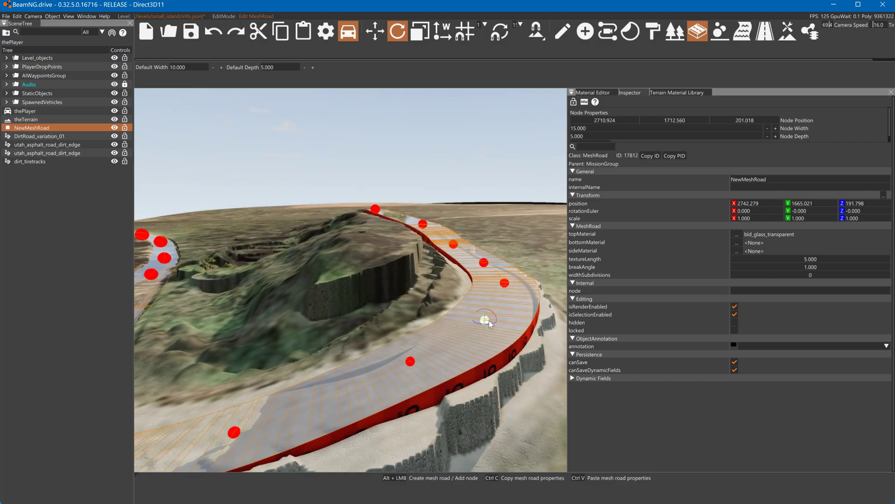
left_click_drag(494, 313, 493, 312)
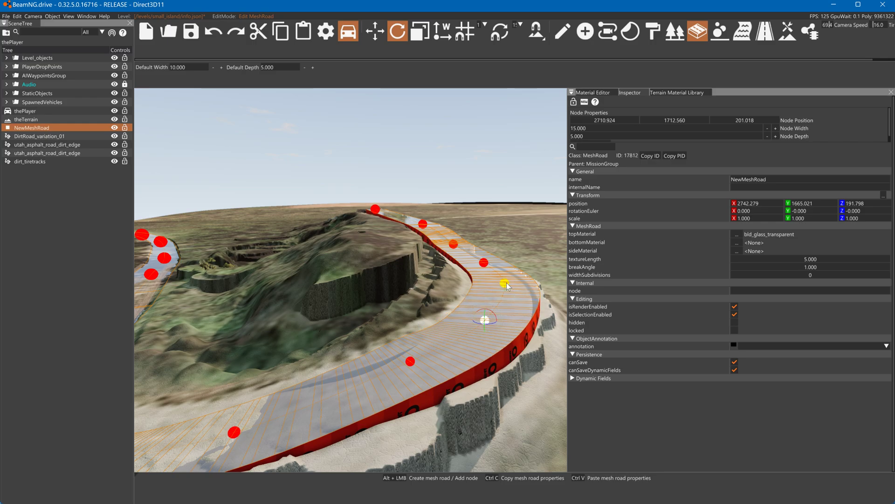
Step: Lower the last two mesh road nodes at the far end of the uphill stretch toward the terrain
right_click_drag(512, 278, 485, 280)
key("w")
key("w")
key("1")
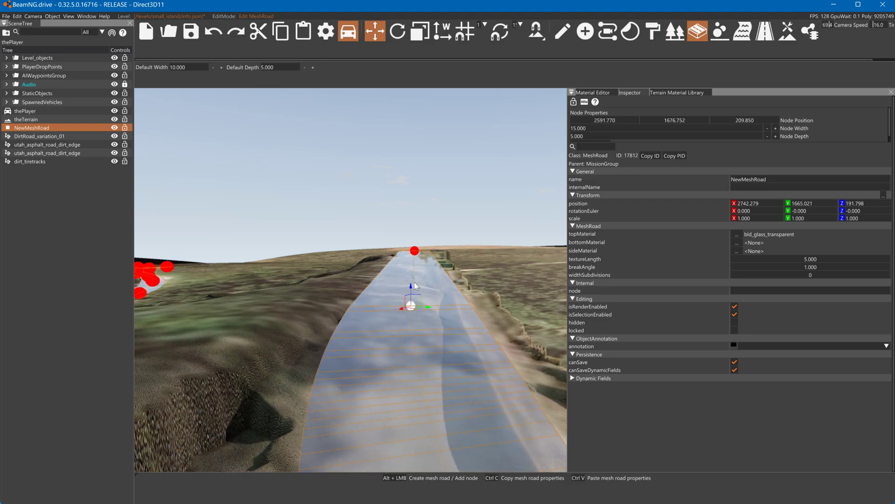
mouse_move(412, 287)
left_mouse_down()
mouse_move(410, 307)
mouse_move(413, 297)
left_mouse_up()
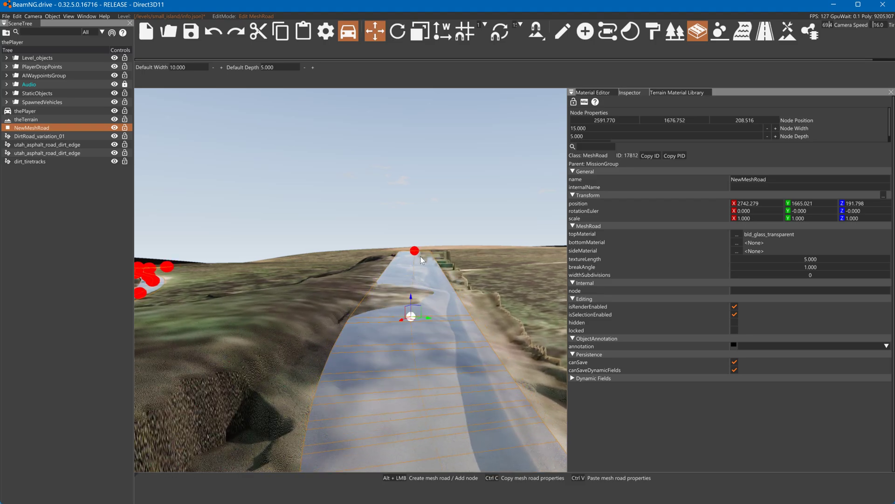
left_click_drag(415, 230, 418, 321)
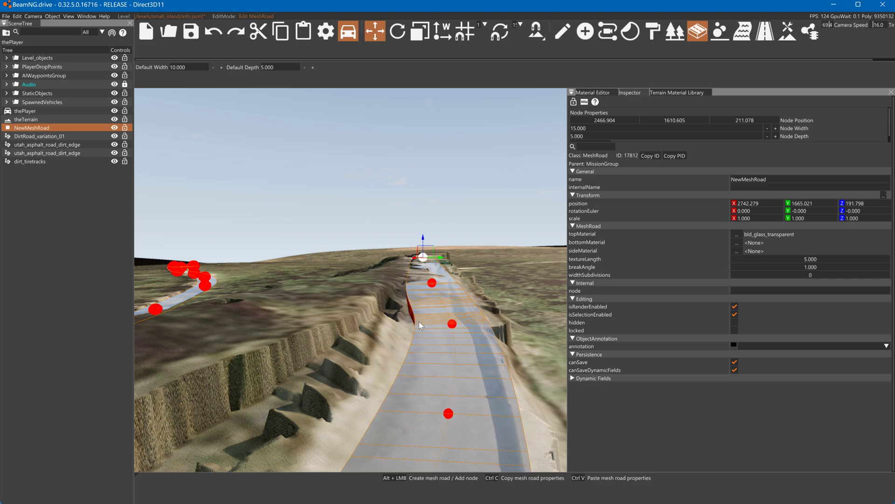
Step: Shift the third-to-last mesh road node sideways onto the road's centreline, and lower the nodes on either side of it
left_click(452, 325)
left_click_drag(470, 324, 445, 319)
left_click(432, 282)
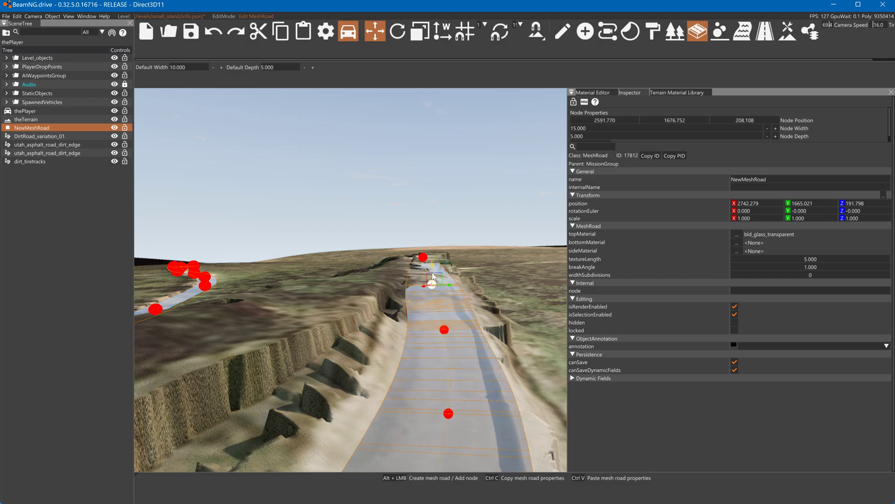
left_click(449, 414)
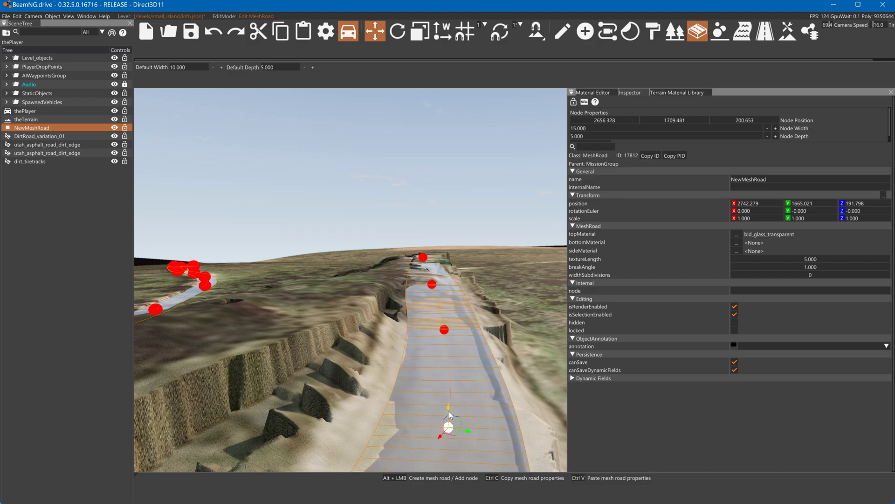
Step: Adjust the two mesh road nodes on the wide curve and lower the node following them to even out the slope
right_click_drag(449, 414, 382, 318)
left_click(382, 318)
left_click_drag(382, 318, 365, 303)
left_click(353, 363)
left_click_drag(353, 362, 352, 372)
left_click(317, 277)
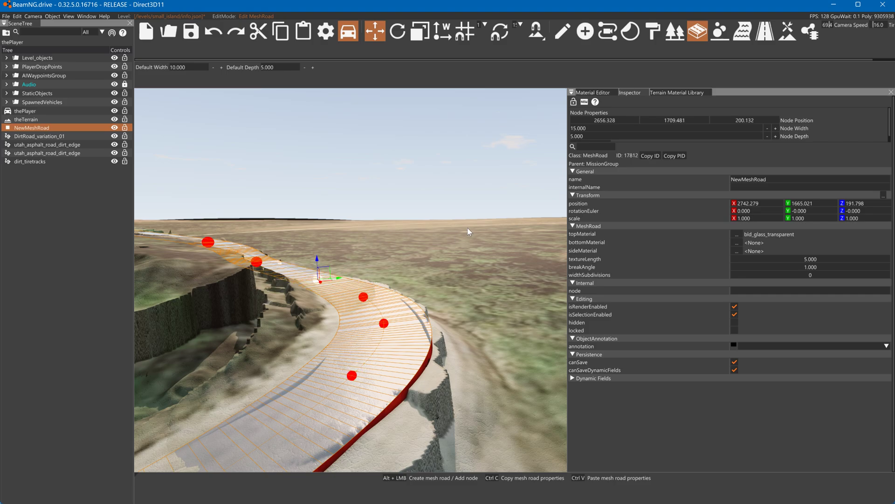
Step: Raise the terrain to the mesh road around the curve and along the uphill stretch using Align with mesh (up), brush size 57
right_click_drag(469, 232, 441, 237)
left_click(764, 35)
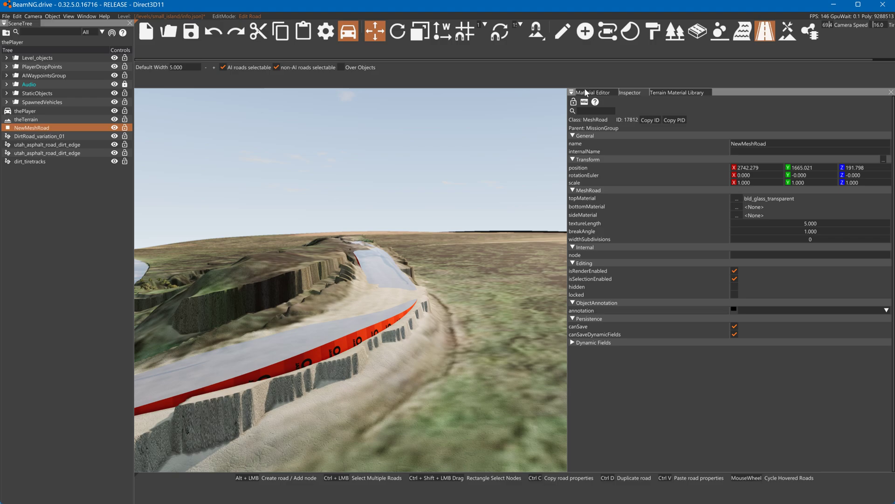
left_click(788, 32)
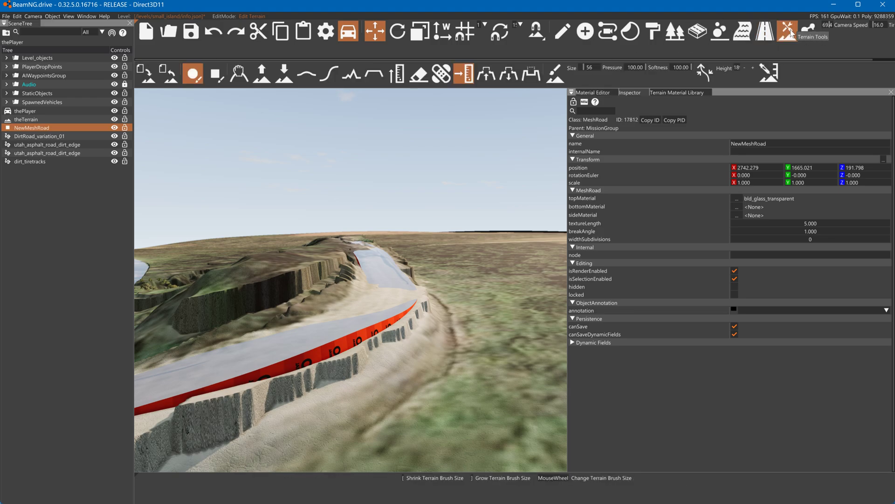
left_click(486, 72)
right_click_drag(392, 303, 392, 306)
scroll(391, 304, "up", 1)
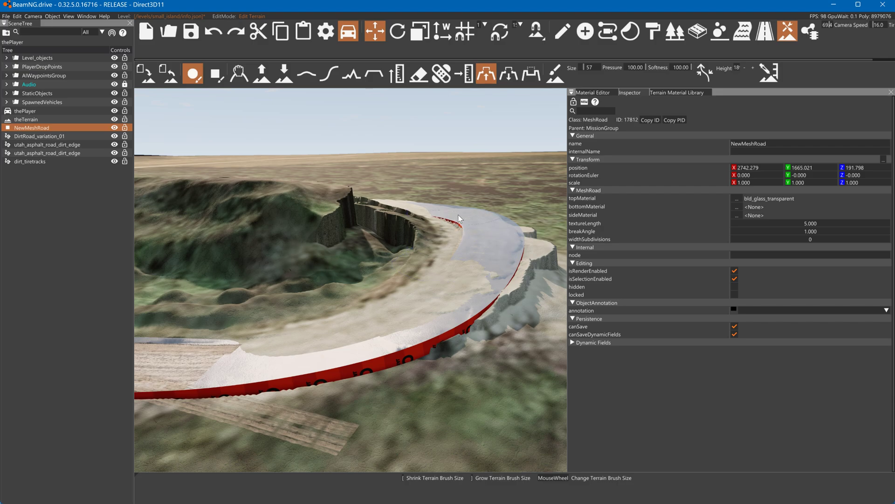
right_click_drag(499, 244, 499, 224)
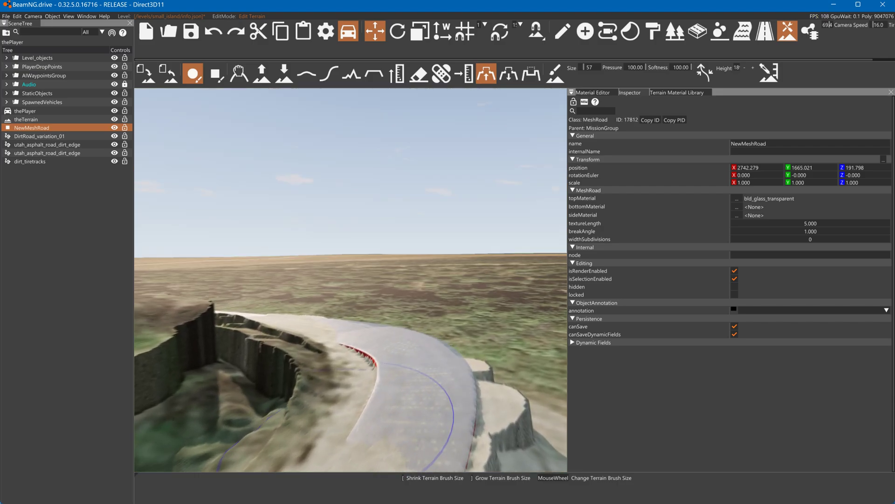
right_click_drag(334, 338, 334, 337)
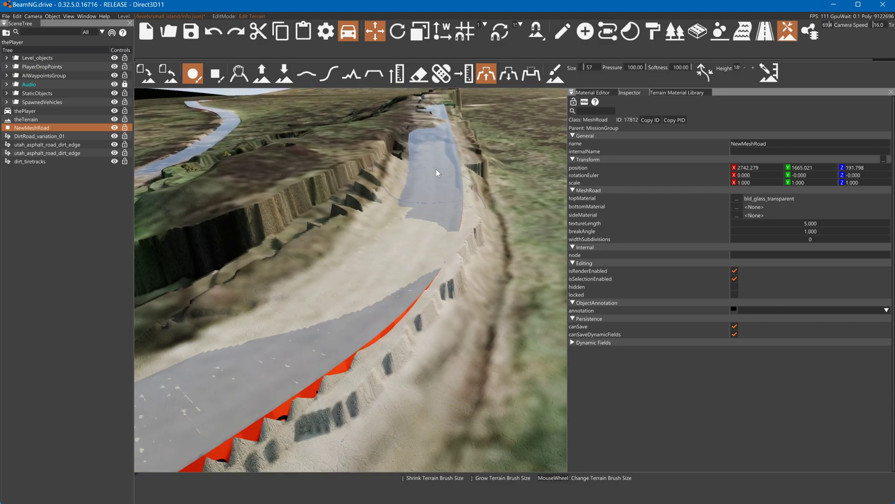
mouse_move(446, 183)
right_mouse_down()
mouse_move(455, 268)
mouse_move(445, 295)
right_mouse_up()
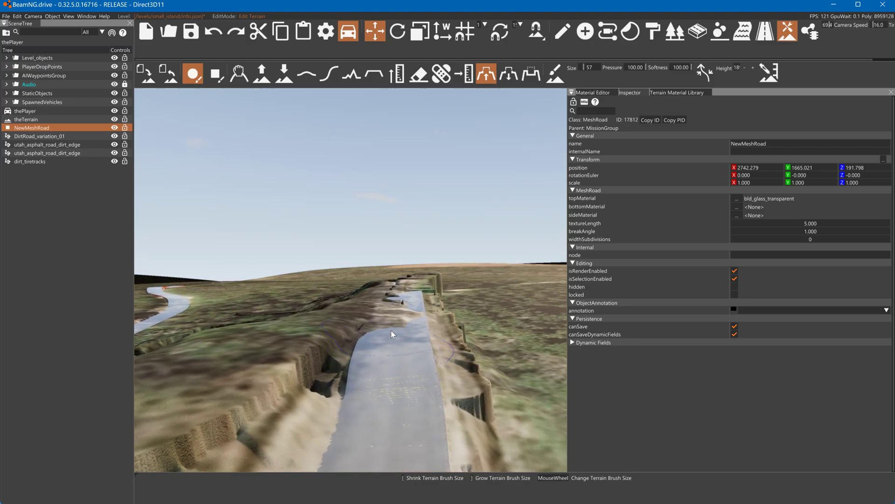
key("w")
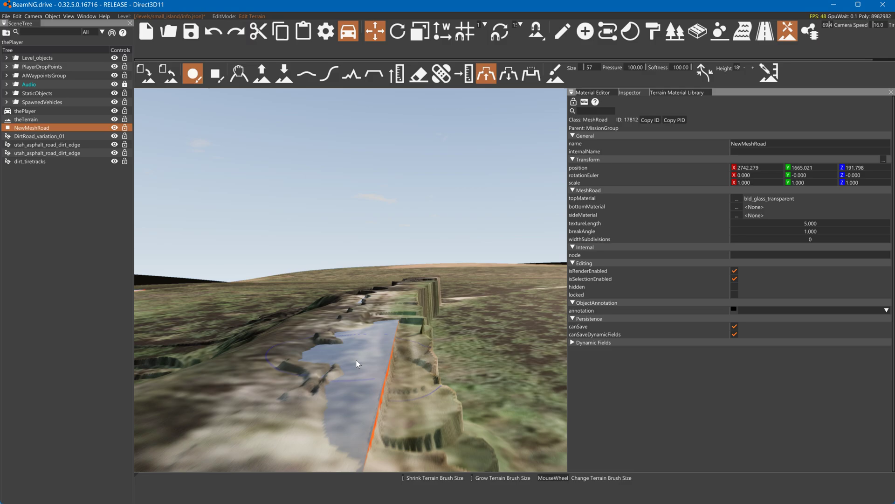
right_click_drag(395, 396, 395, 397)
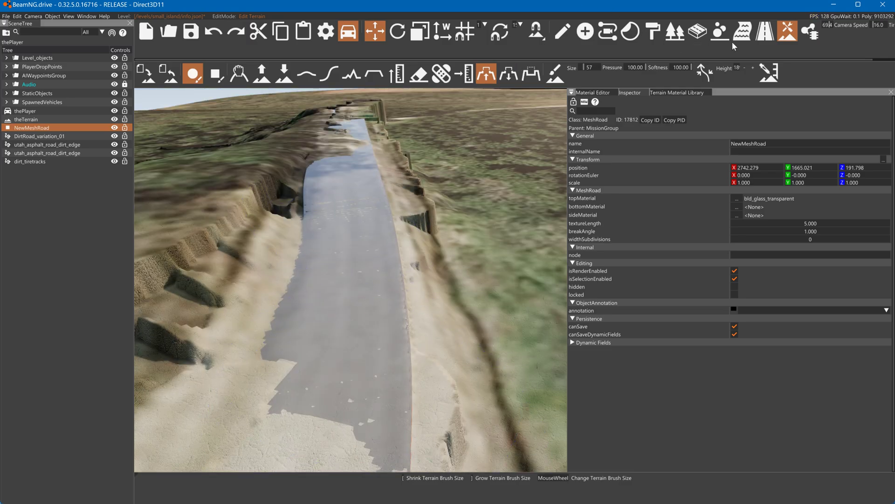
Step: Lower the terrain poking through the mesh road along the curve and uphill stretch to its end by aligning it down to the mesh
left_click(508, 73)
key("w")
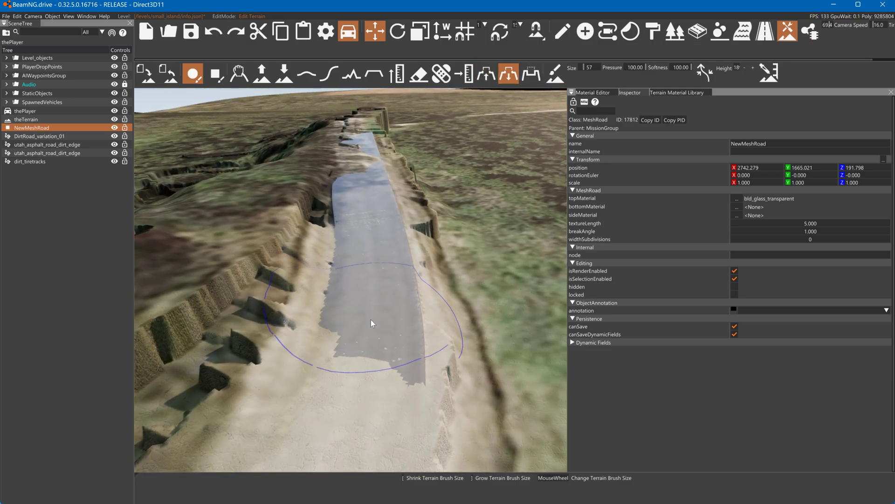
key("s")
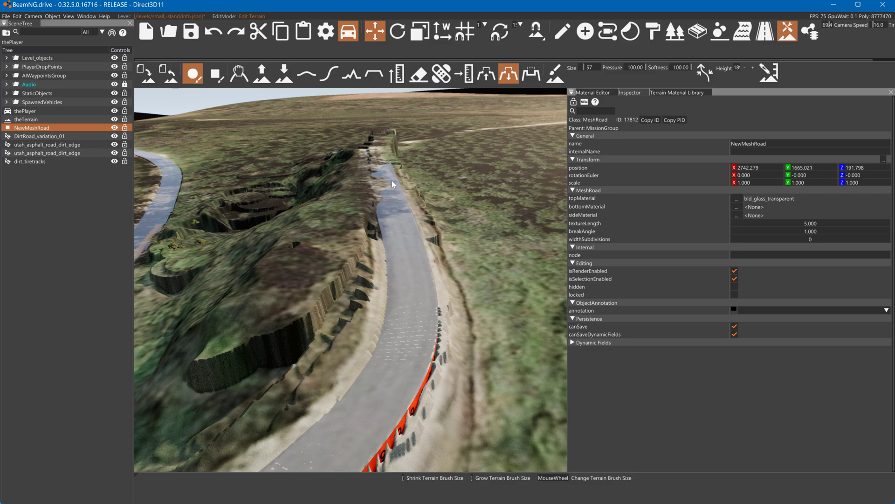
key("s")
right_click_drag(391, 194, 396, 183)
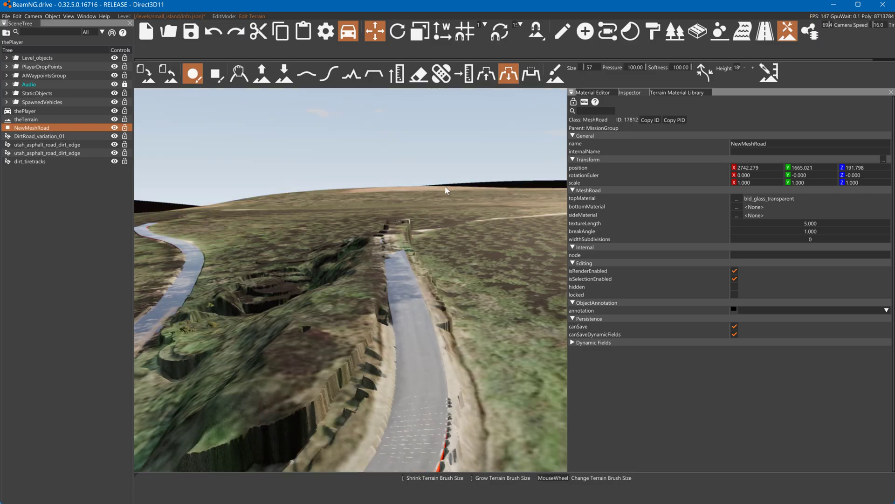
key("w")
mouse_move(403, 258)
right_mouse_down()
mouse_move(400, 248)
mouse_move(408, 291)
mouse_move(409, 280)
right_mouse_up()
key("d")
key("s")
key("a")
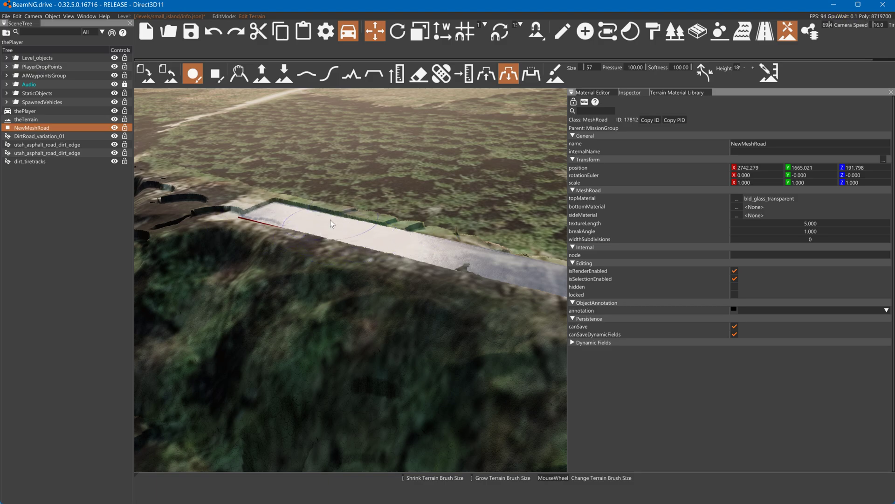
Step: Inspect the aligned mesh road and its terrain edges from the far end back along the uphill stretch
right_click_drag(332, 223, 335, 223)
key("a")
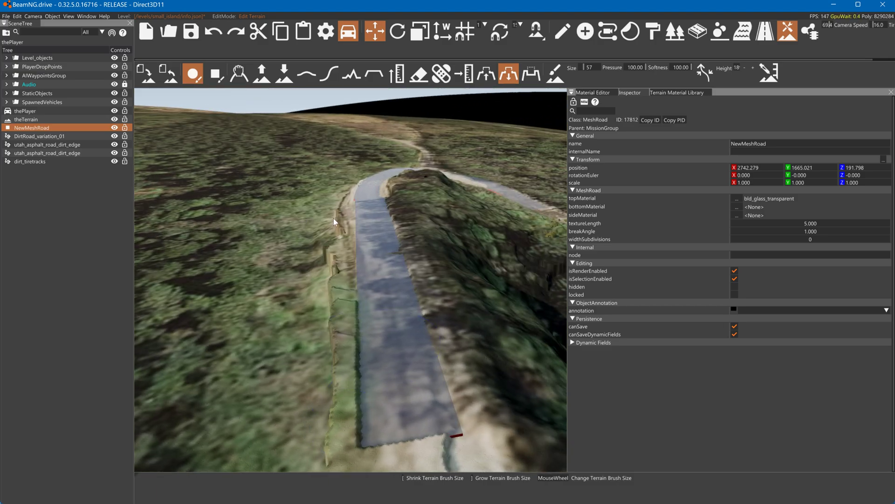
key("w")
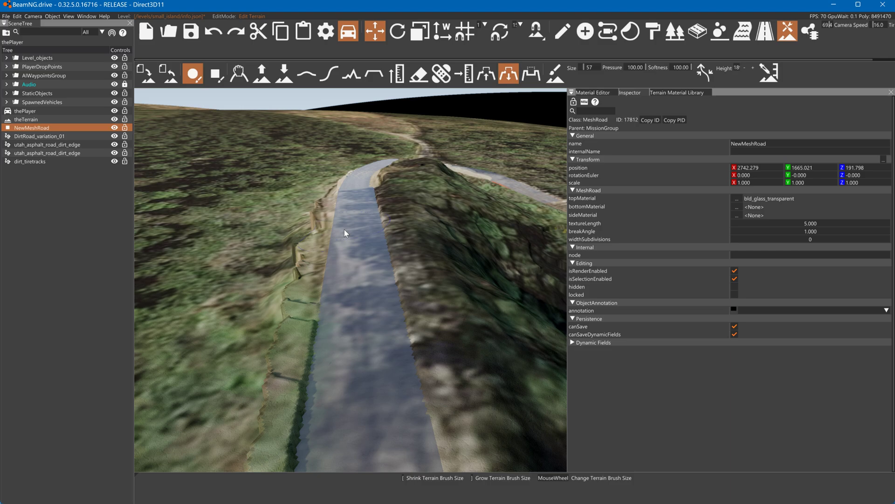
key("w")
right_click_drag(377, 242, 382, 243)
key("s")
right_click_drag(422, 300, 430, 289)
key("w")
key("a")
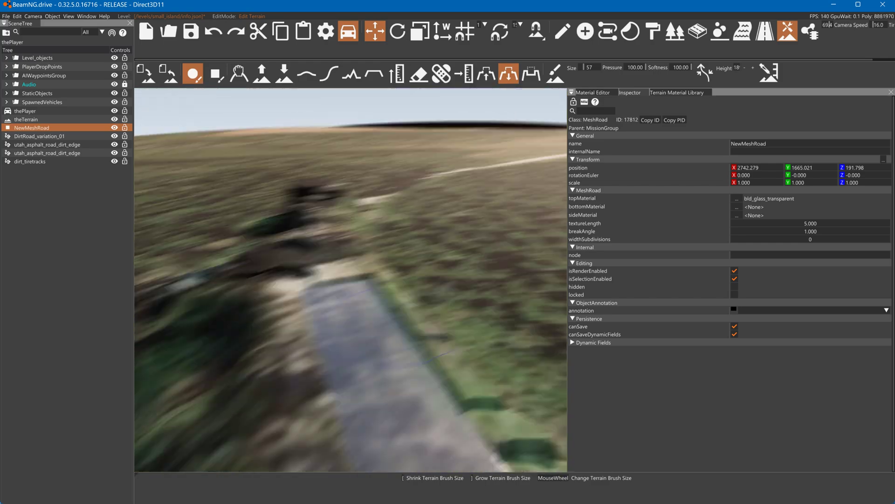
key("a")
right_click_drag(234, 355, 280, 315)
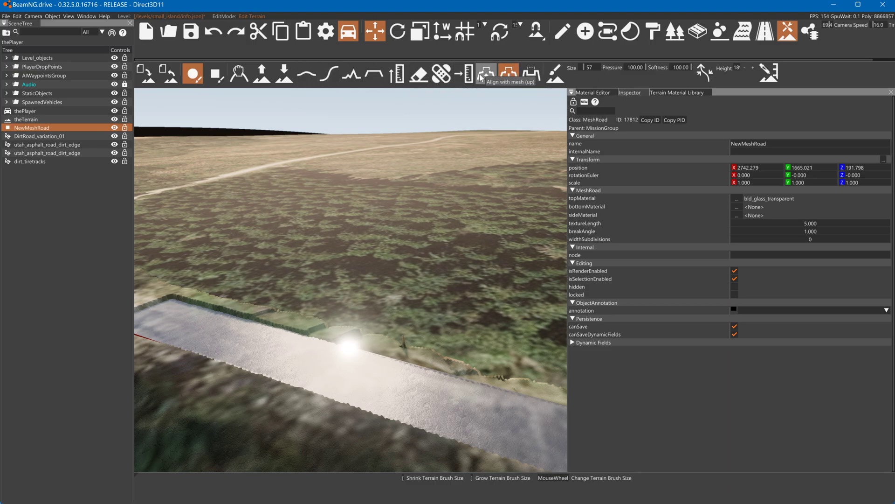
Step: Hide NewMeshRoad and move in on the steep terrain bank beside the exposed roadbed
left_click(114, 128)
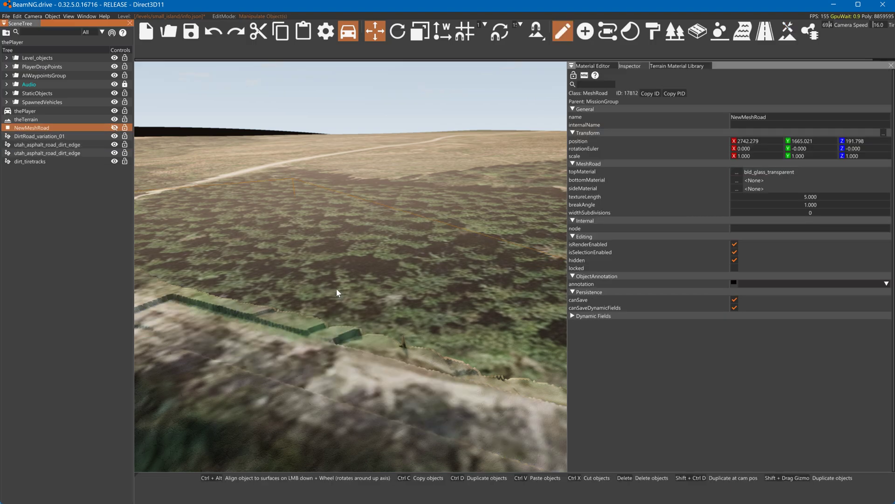
key("w")
right_click_drag(338, 294, 144, 280)
key("s")
key("s")
right_click_drag(170, 219, 223, 216)
key("a")
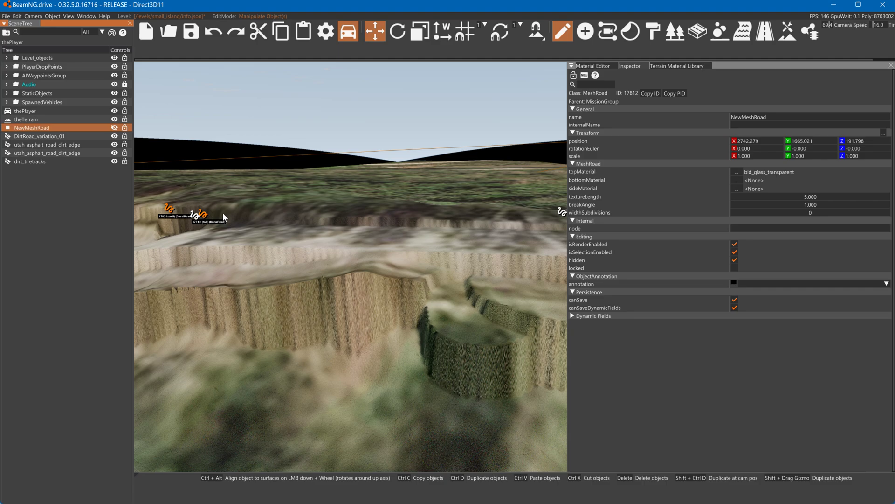
Step: Try smoothing the steep bank beside the roadbed with the slope-smoothing terrain brush at size 13, and undo the strokes
left_click(788, 32)
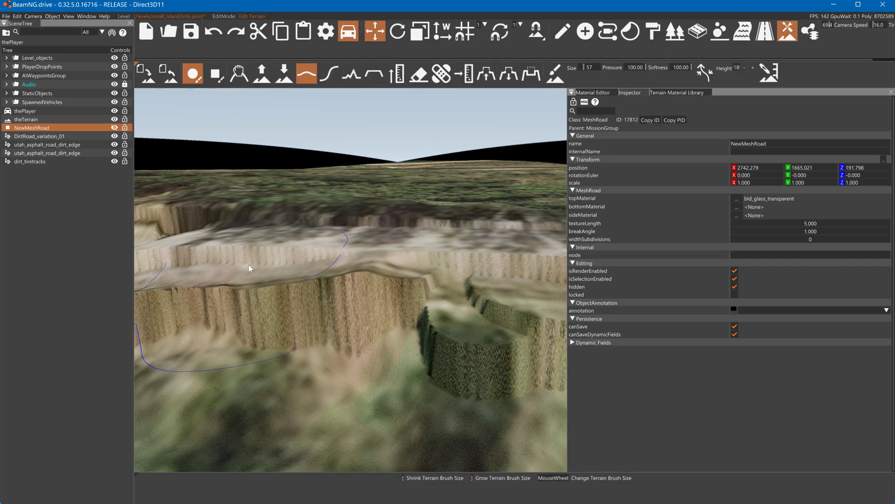
left_click(331, 74)
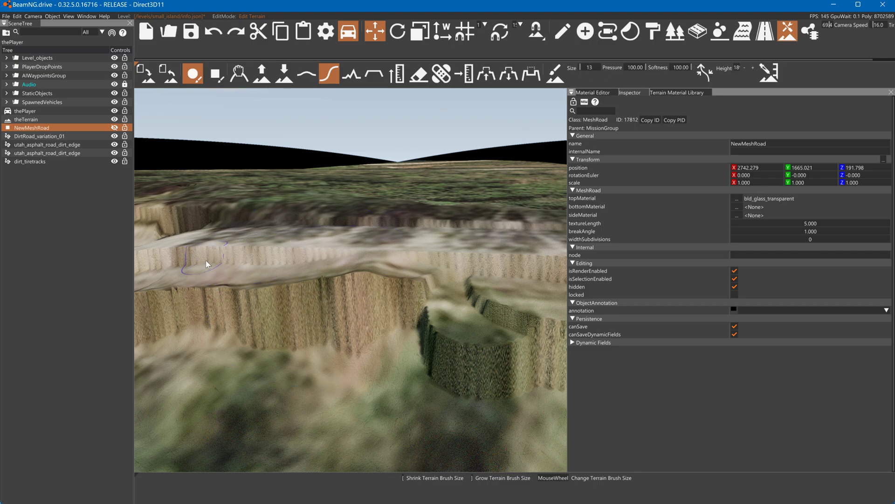
left_click_drag(206, 260, 237, 255)
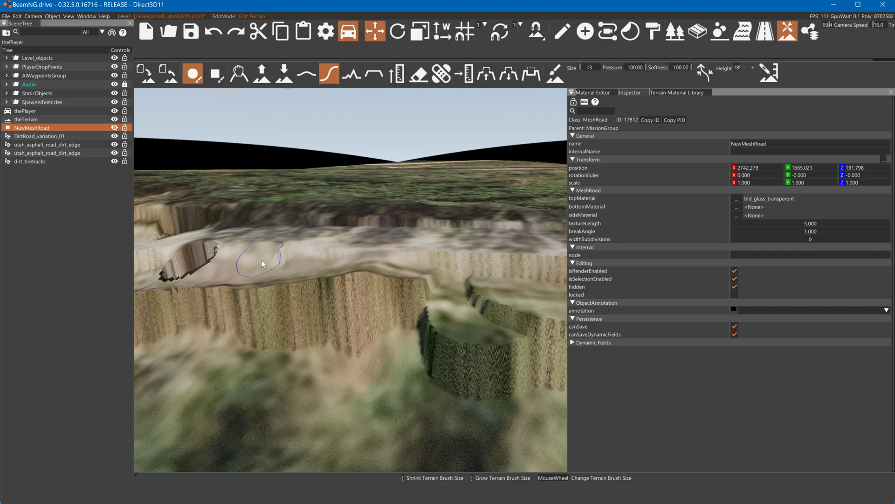
key("ctrl+z")
key("ctrl+z")
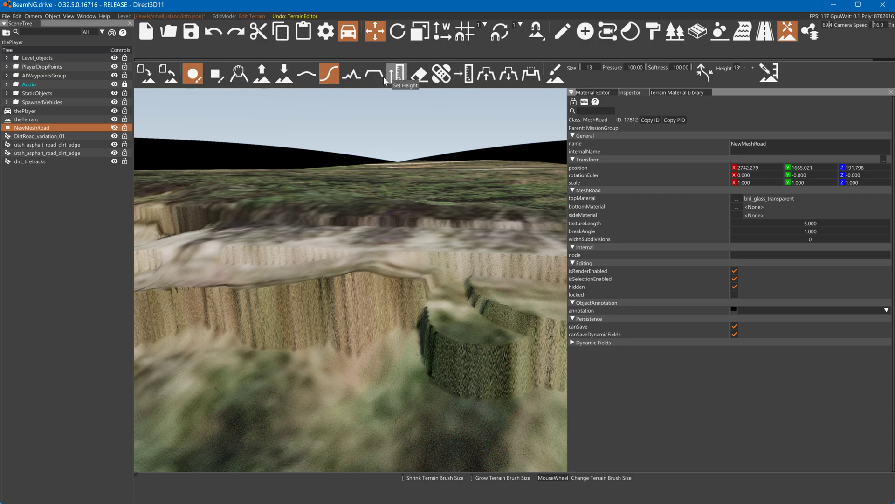
Step: Smooth the steep terrain bank beside the exposed roadbed with the height-smoothing brush at size 13
mouse_move(218, 273)
left_mouse_down()
mouse_move(328, 270)
mouse_move(200, 279)
left_mouse_up()
key("a")
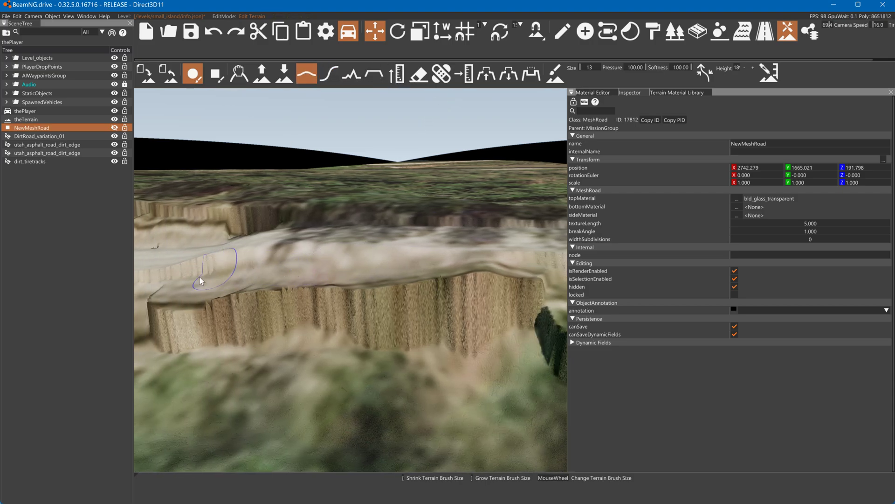
right_click_drag(200, 279, 300, 280)
mouse_move(304, 318)
left_mouse_down()
mouse_move(445, 323)
mouse_move(508, 308)
left_mouse_up()
mouse_move(508, 308)
right_mouse_down()
mouse_move(432, 304)
mouse_move(510, 321)
right_mouse_up()
mouse_move(391, 326)
left_mouse_down()
mouse_move(456, 234)
mouse_move(463, 299)
mouse_move(438, 361)
mouse_move(480, 210)
mouse_move(441, 281)
left_mouse_up()
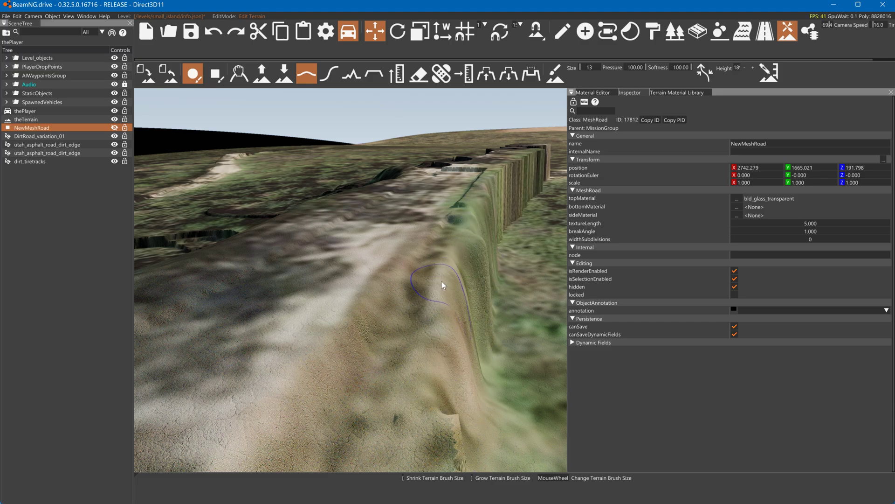
Step: Continue smoothing the sheer outer edge of the raised roadbed along the uphill stretch with the height-smoothing brush
key("w")
right_click_drag(441, 281, 356, 350)
left_click_drag(357, 350, 383, 299)
key("a")
right_click_drag(384, 298, 382, 251)
mouse_move(382, 251)
left_mouse_down()
mouse_move(201, 183)
mouse_move(265, 197)
left_mouse_up()
key("d")
right_click_drag(265, 198, 247, 213)
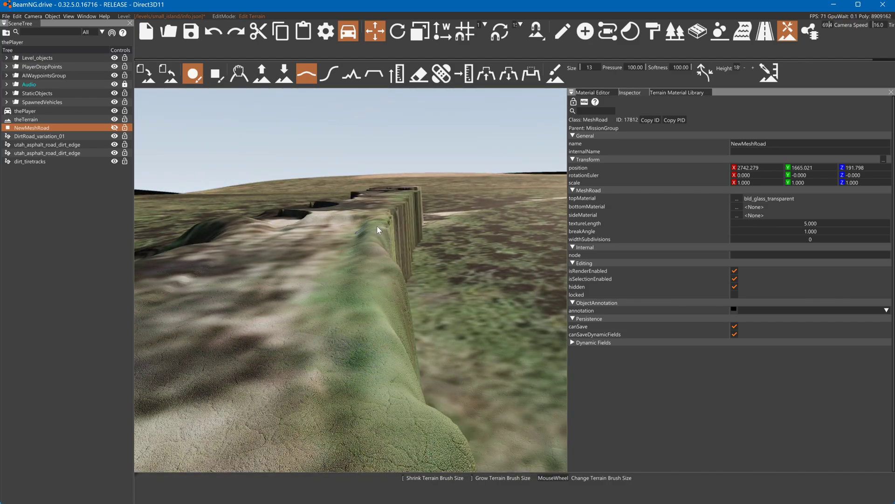
left_click_drag(377, 226, 408, 199)
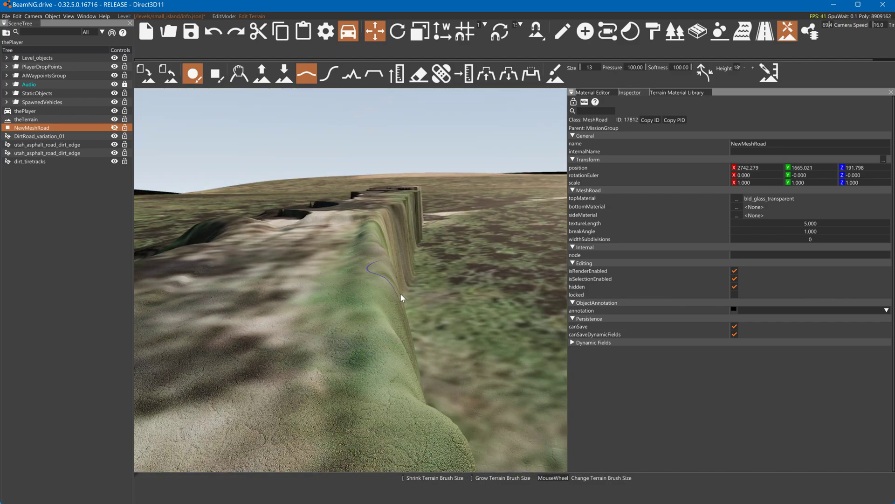
Step: Examine the roadbed and its smoothed edges at the far uphill end and back down toward the curve
key("w")
mouse_move(401, 298)
right_mouse_down()
mouse_move(402, 266)
mouse_move(401, 322)
mouse_move(370, 259)
right_mouse_up()
key("s")
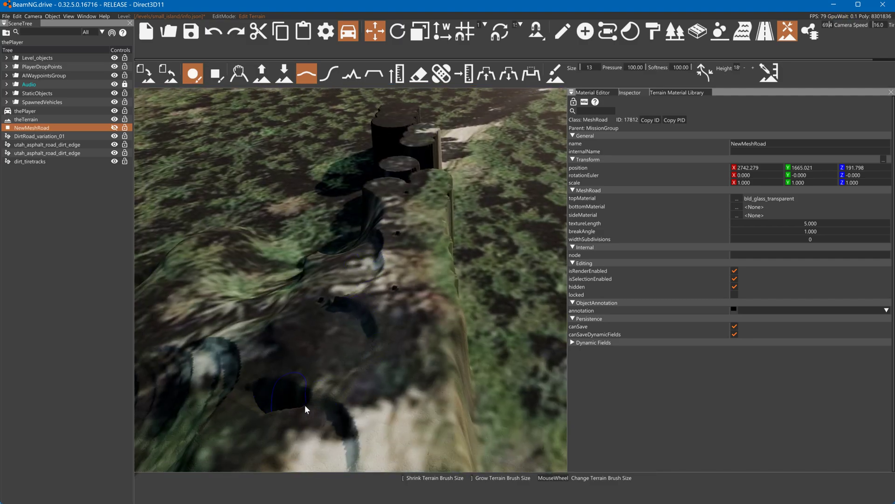
mouse_move(324, 443)
right_mouse_down()
mouse_move(163, 438)
mouse_move(162, 415)
mouse_move(126, 405)
right_mouse_up()
key("w")
key("s")
key("w")
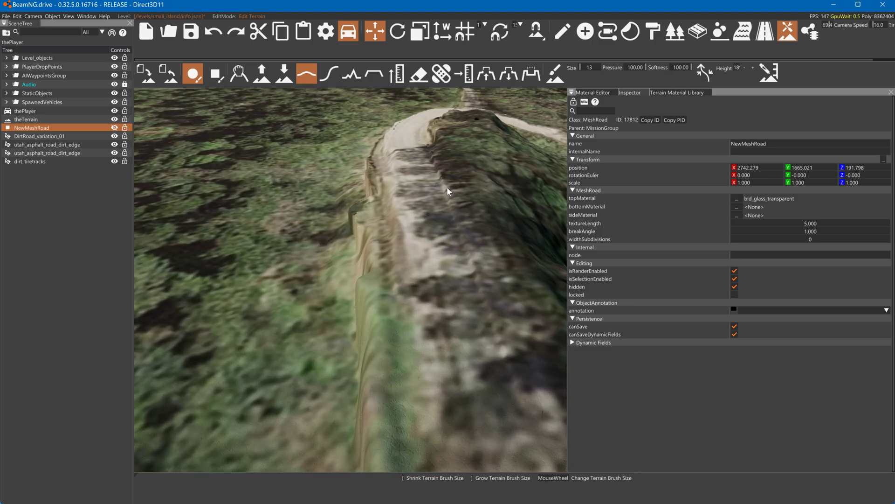
right_click_drag(493, 289, 492, 261)
key("w")
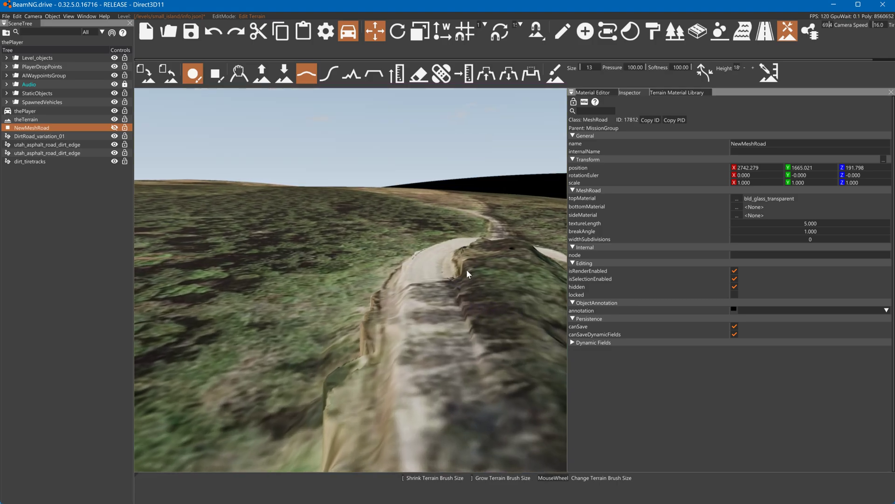
key("w")
Step: Smooth the jagged terrain bank on the inside of the curve, enlarging the height-smoothing brush to size 19
right_click_drag(461, 299, 578, 298)
key("a")
mouse_move(344, 256)
left_mouse_down()
mouse_move(389, 272)
mouse_move(492, 276)
mouse_move(437, 265)
mouse_move(449, 288)
left_mouse_up()
scroll(478, 266, "up", 2)
key("a")
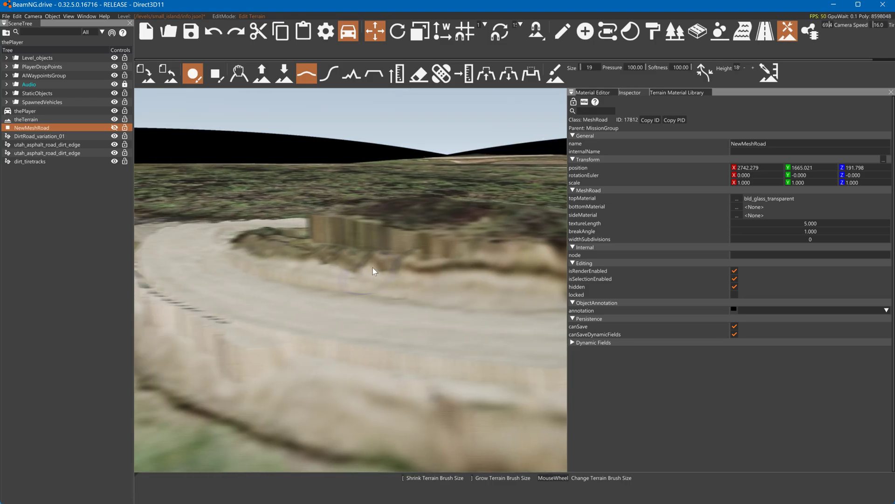
left_click_drag(421, 248, 480, 251)
key("a")
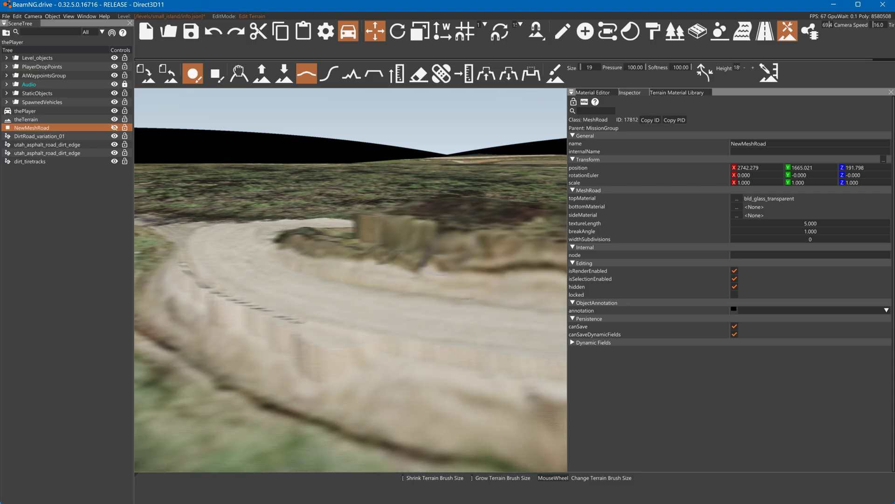
right_click_drag(480, 251, 429, 255)
mouse_move(428, 256)
left_mouse_down()
mouse_move(373, 282)
mouse_move(318, 255)
left_mouse_up()
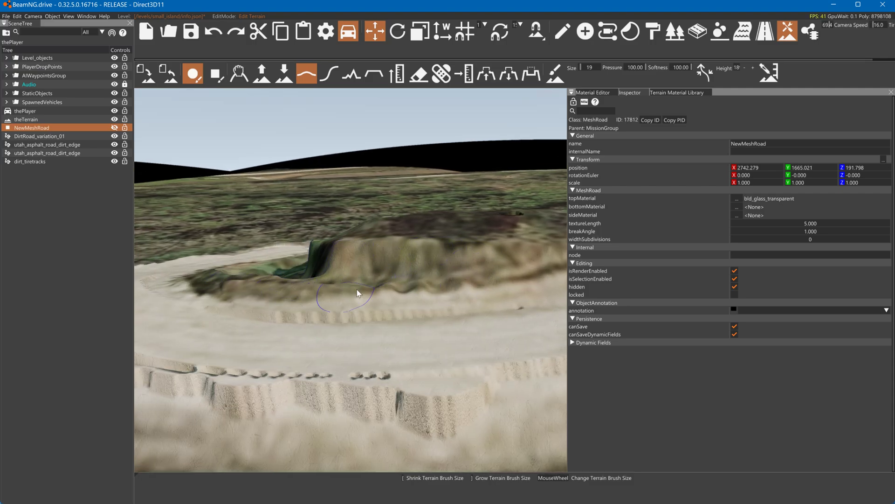
left_click_drag(357, 289, 236, 294)
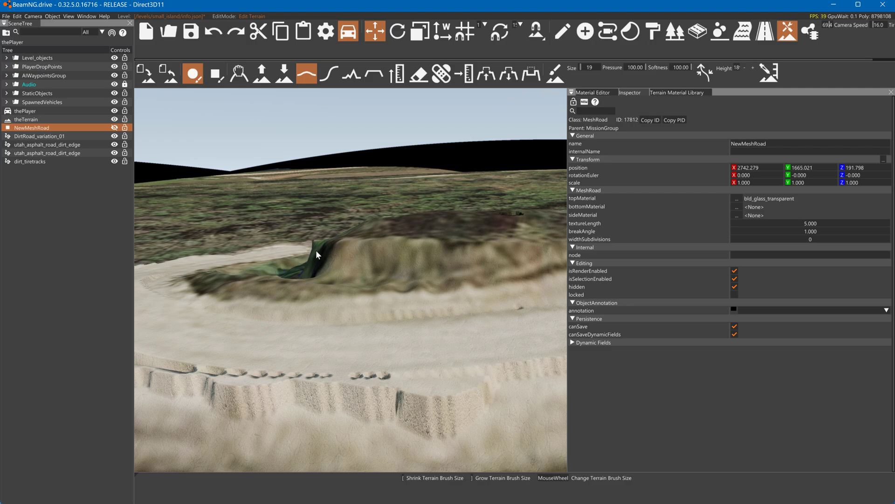
Step: Smooth the lumpy terrain at the end of the inner bank where the curve meets the dirt road
key("a")
right_click_drag(316, 250, 286, 298)
key("s")
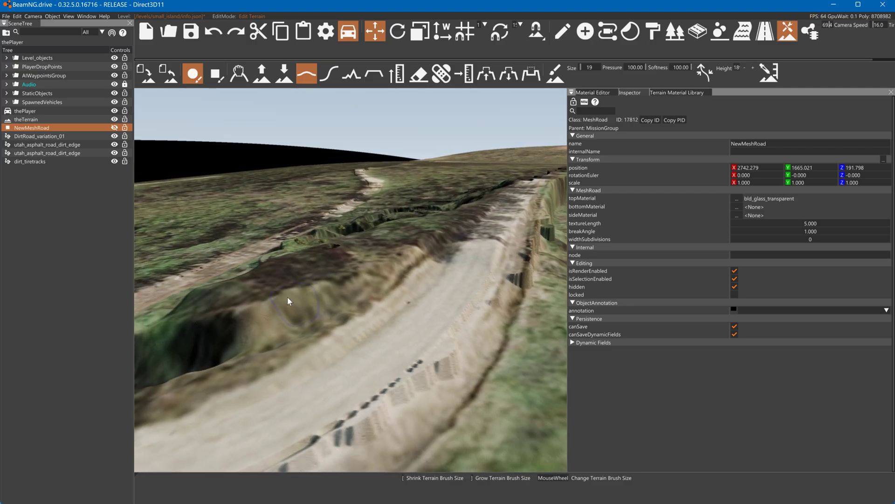
key("a")
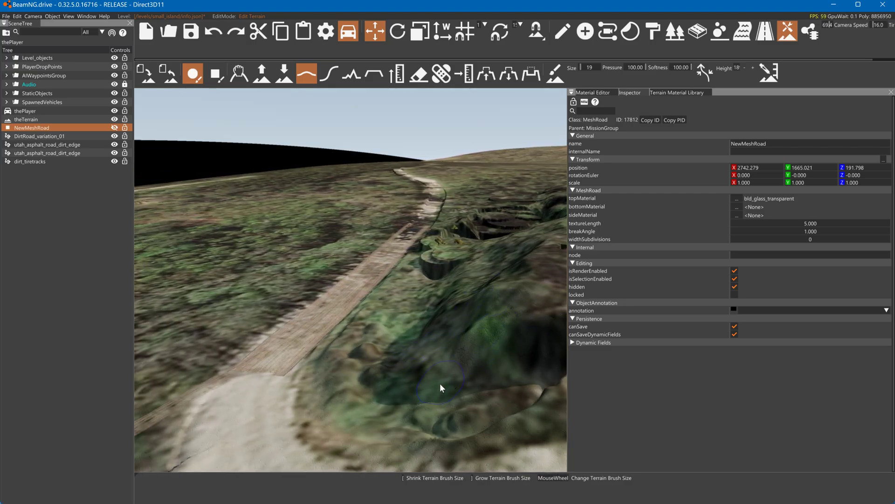
mouse_move(442, 388)
left_mouse_down()
mouse_move(472, 432)
mouse_move(496, 378)
mouse_move(392, 421)
left_mouse_up()
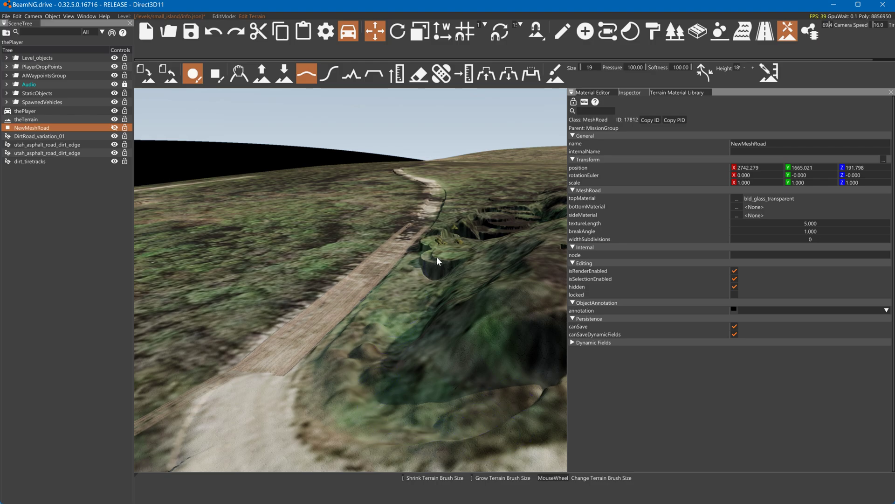
key("d")
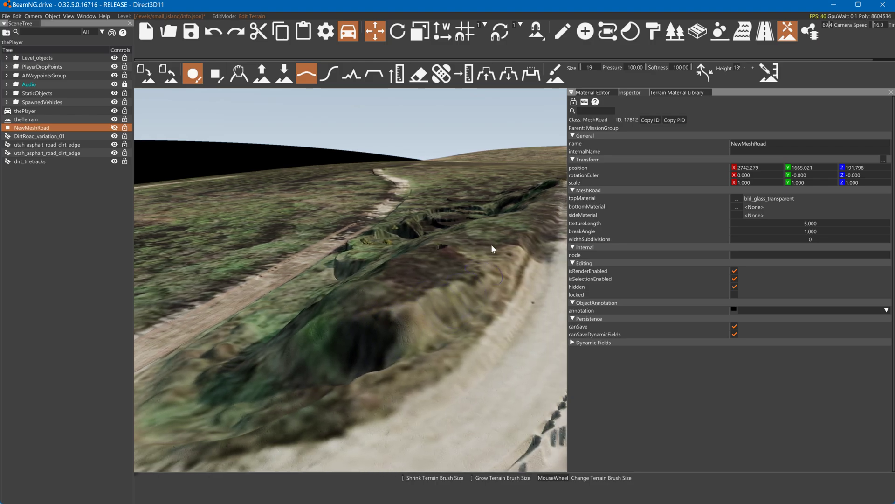
key("d")
Step: Try the slope-smoothing brush at size 19 on the dark mound inside the curve
left_click(396, 73)
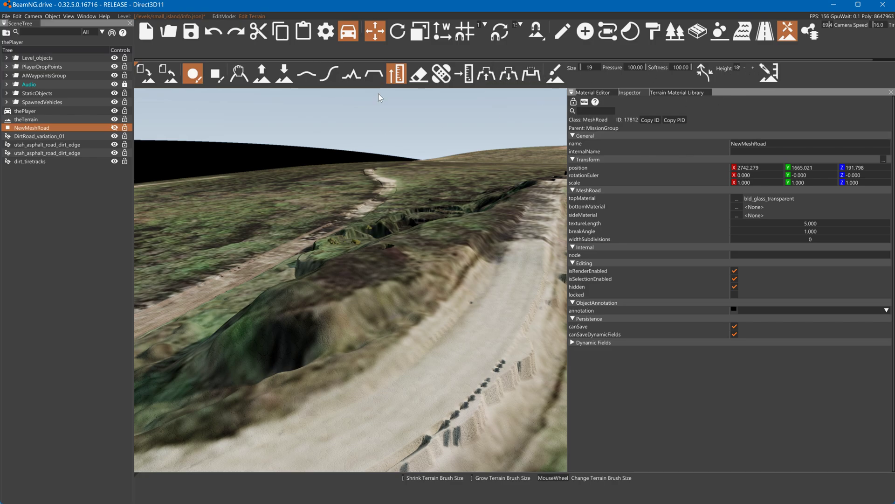
left_click(312, 75)
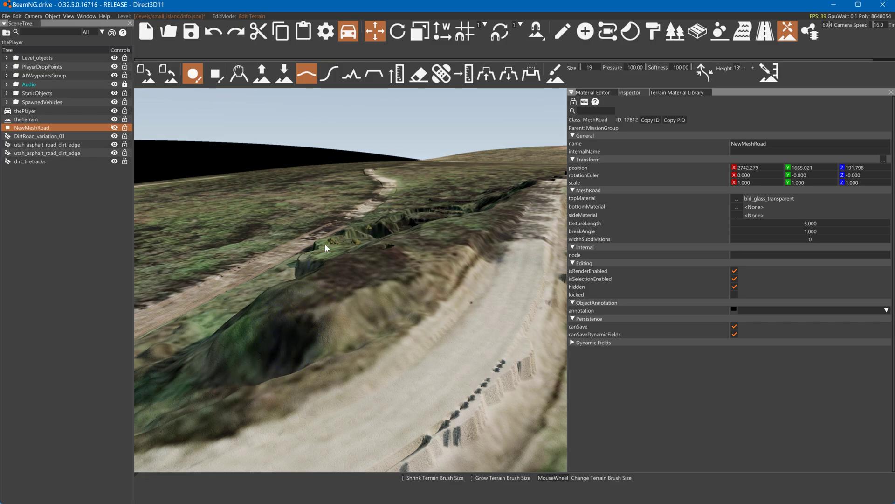
left_click(328, 73)
left_click_drag(320, 280, 273, 333)
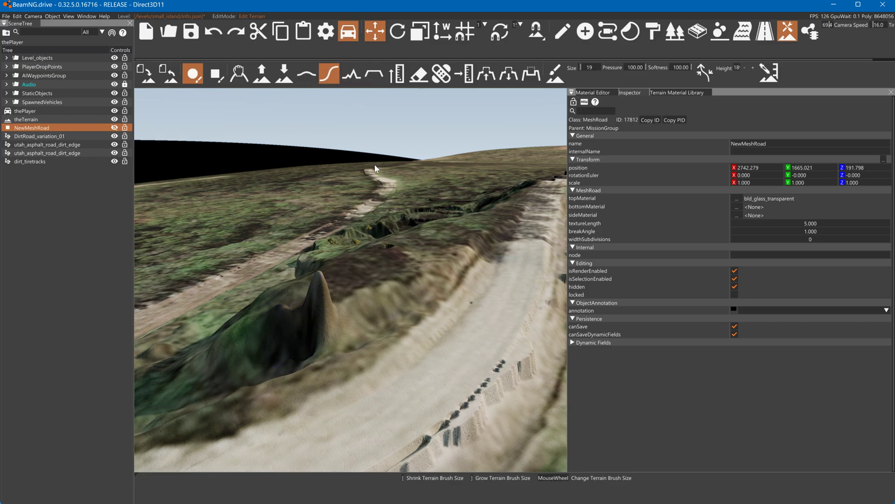
Step: Flatten the spike and surrounding slope of the mound inside the curve with the Flatten brush at size 19
left_click(374, 74)
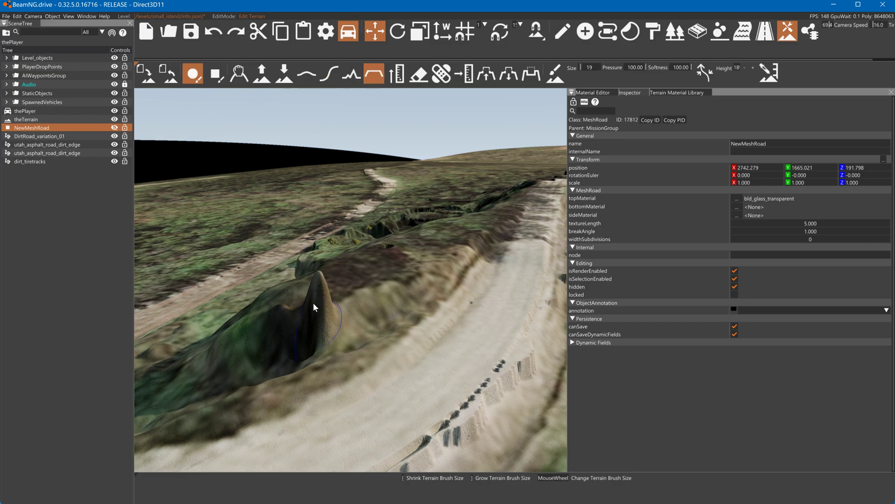
mouse_move(312, 302)
left_mouse_down()
mouse_move(299, 325)
mouse_move(239, 352)
mouse_move(265, 327)
left_mouse_up()
key("a")
right_click_drag(265, 327, 371, 266)
key("s")
mouse_move(302, 295)
left_mouse_down()
mouse_move(292, 384)
mouse_move(303, 358)
left_mouse_up()
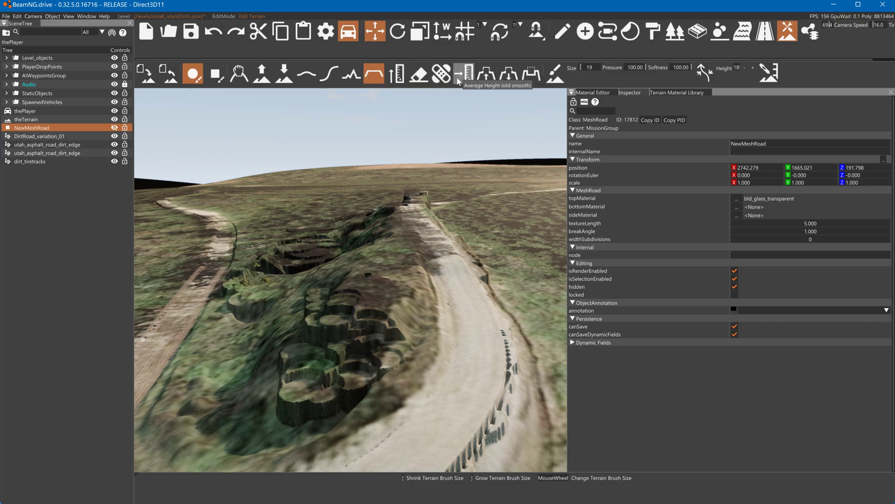
Step: Blend the terraced steps on the mound inside the curve with the Average Height (old smooth) brush at size 24
left_click(423, 79)
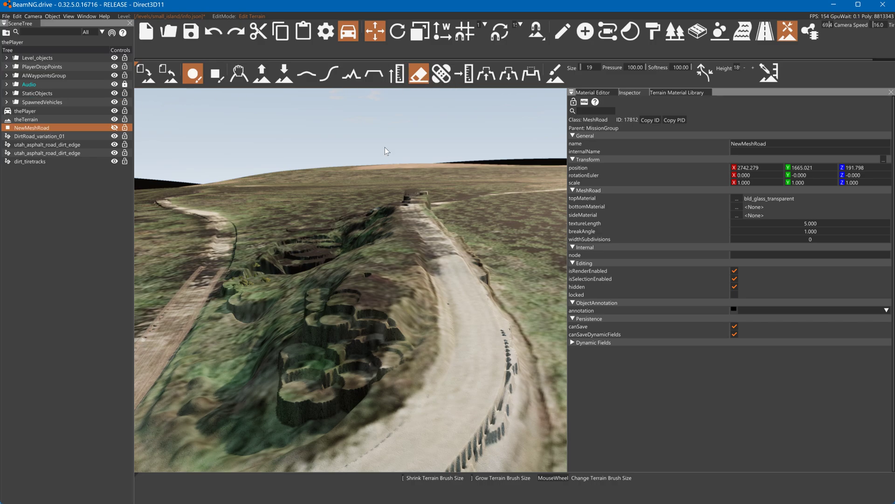
left_click(464, 75)
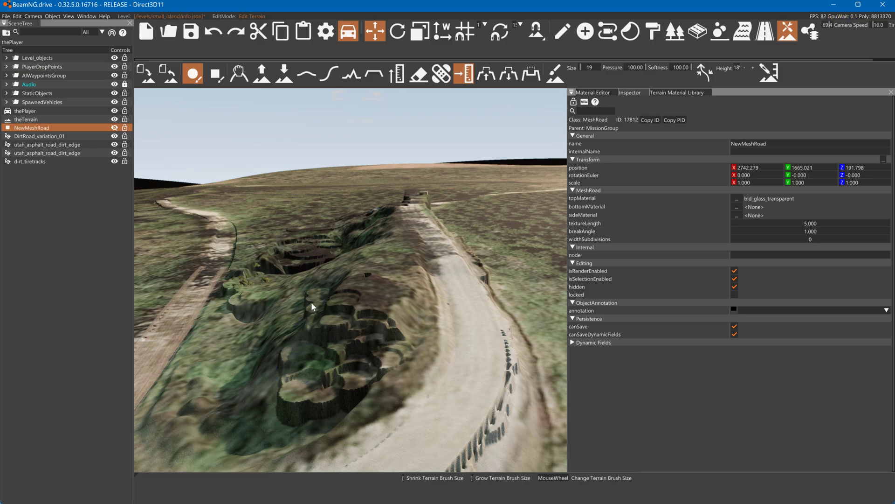
scroll(338, 307, "up", 2)
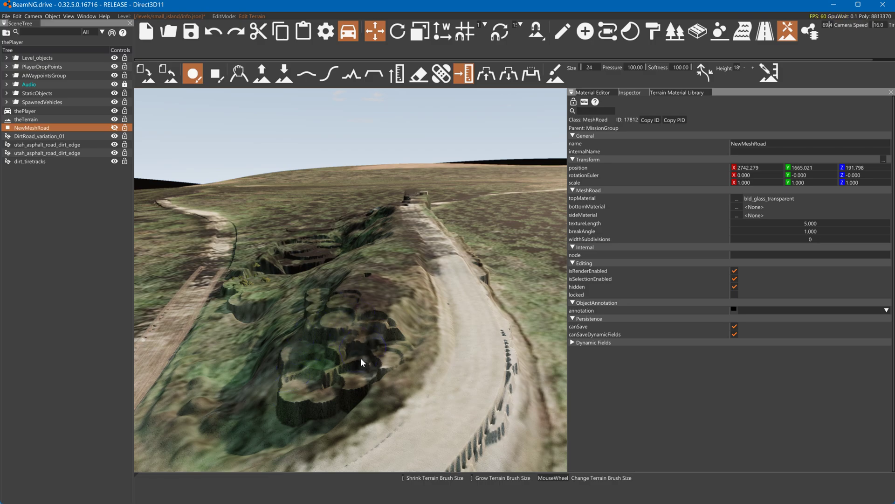
mouse_move(326, 399)
left_mouse_down()
mouse_move(280, 404)
mouse_move(282, 355)
left_mouse_up()
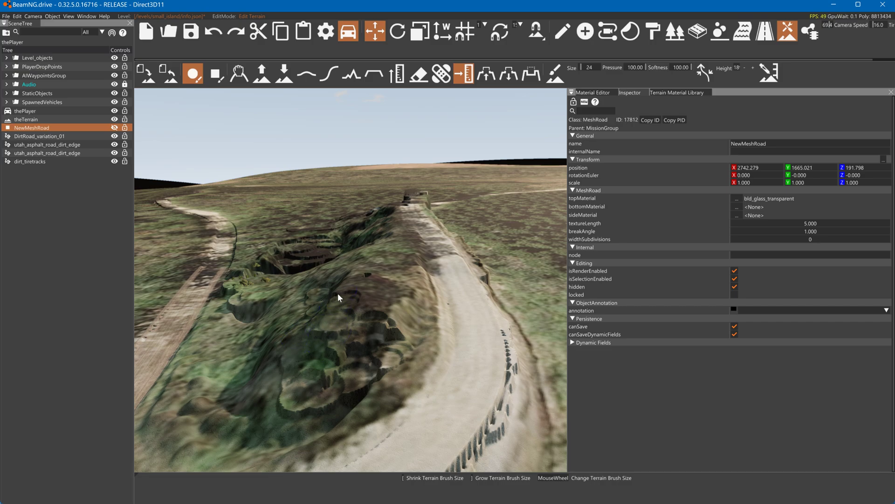
left_click_drag(344, 387, 277, 403)
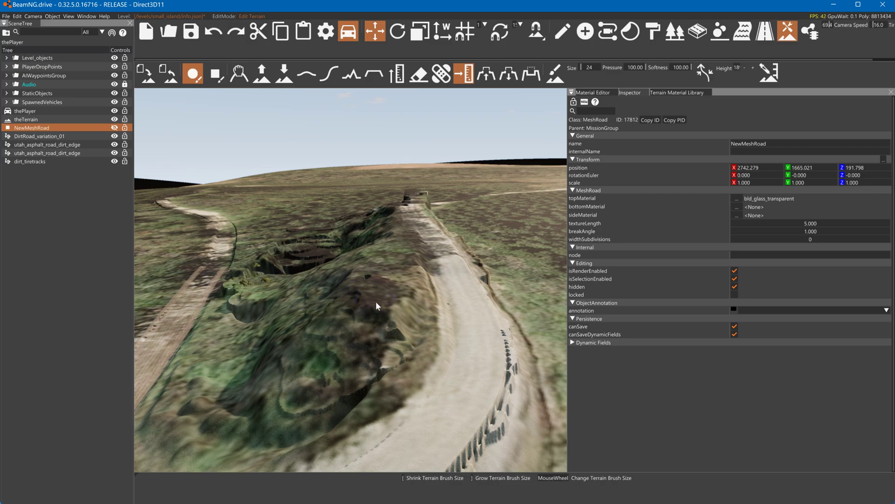
Step: Leave terrain editing by selecting theTerrain and save the level
key("w")
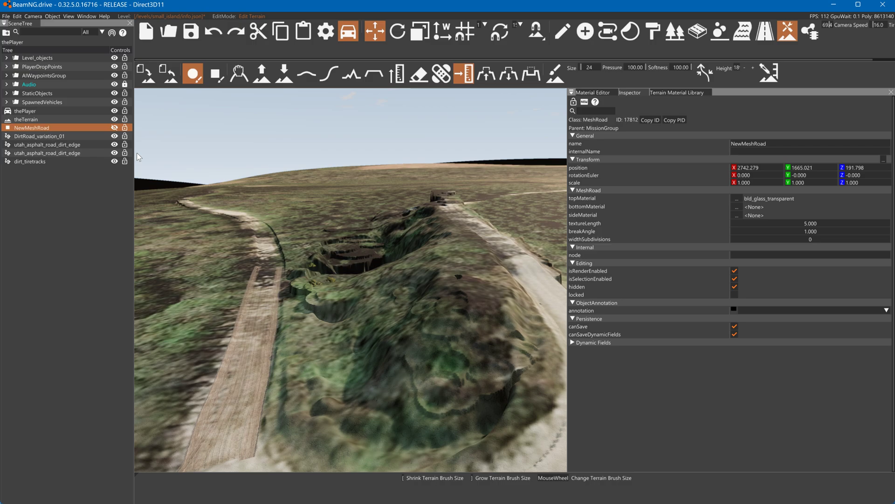
left_click(49, 119)
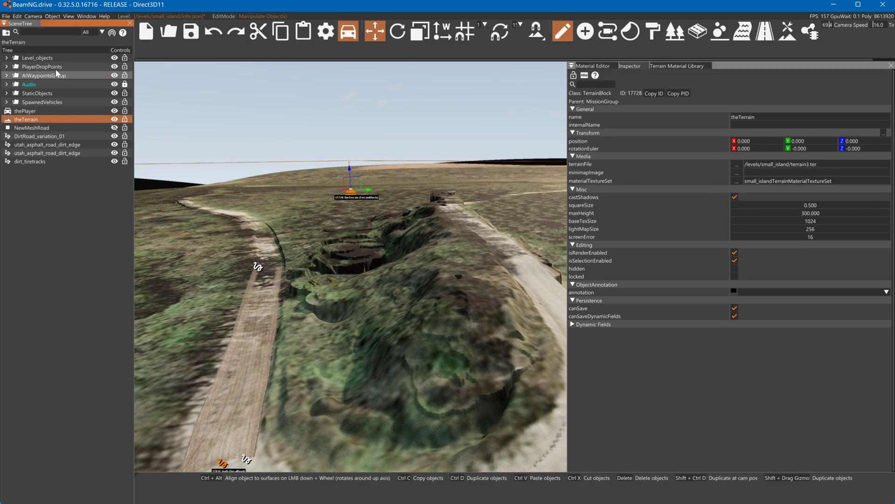
left_click(6, 16)
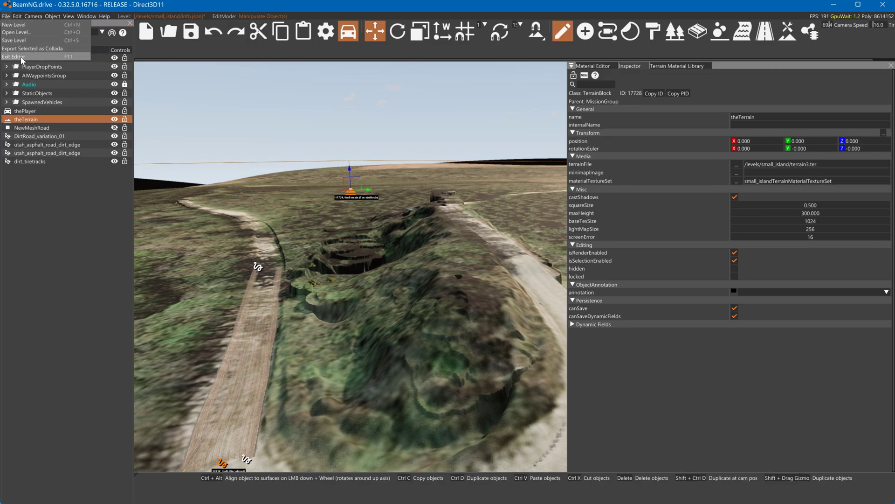
left_click(259, 71)
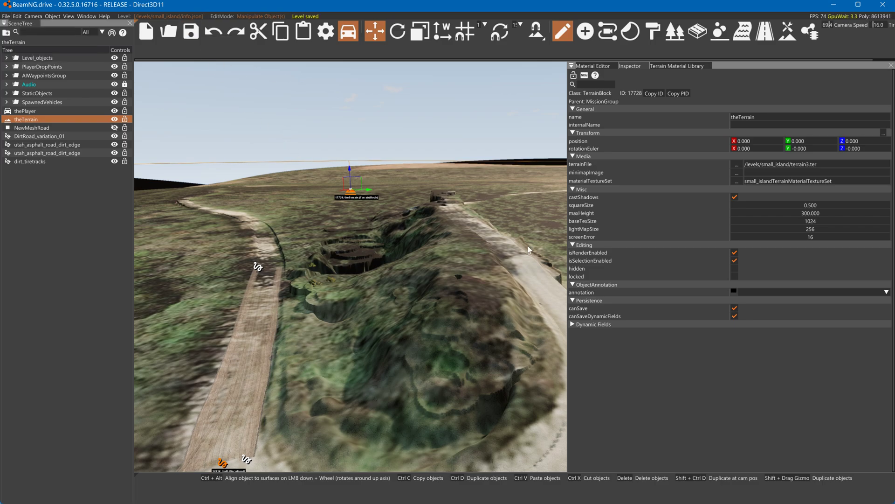
Step: Inspect the mound, the curve and the steep outer road edge from above the bend
key("w")
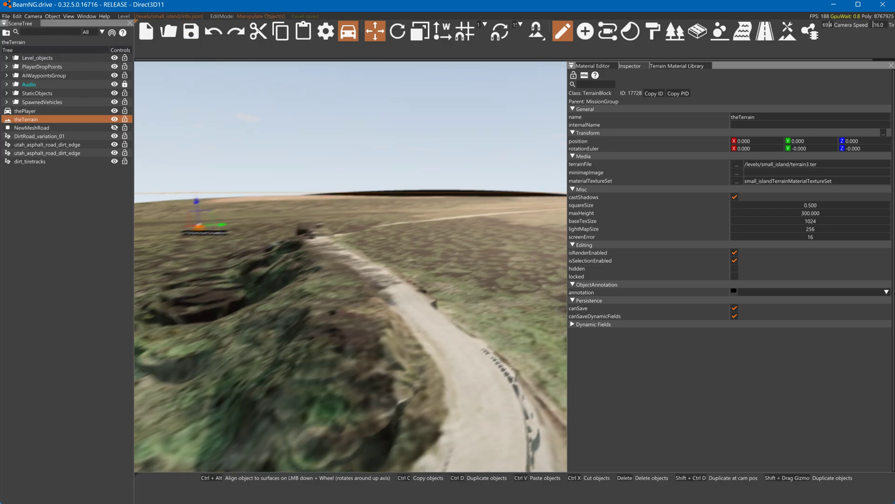
right_click_drag(277, 174, 366, 242)
key("w")
key("w")
key("w")
key("s")
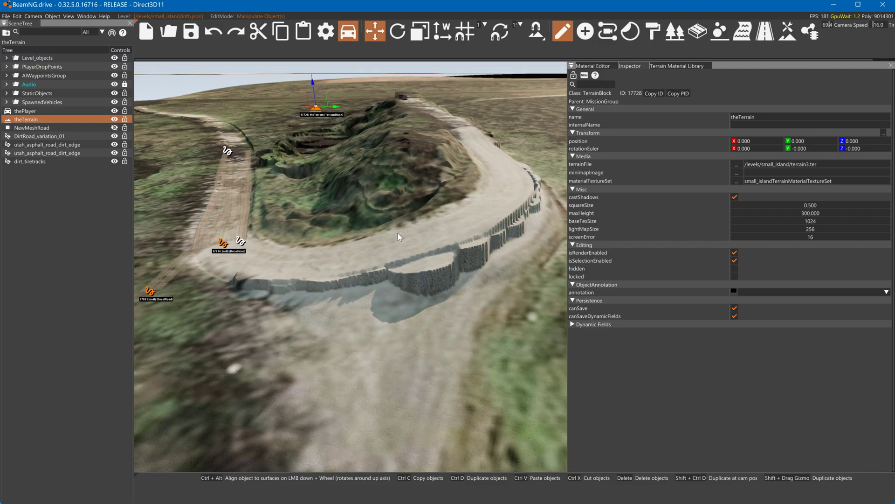
key("s")
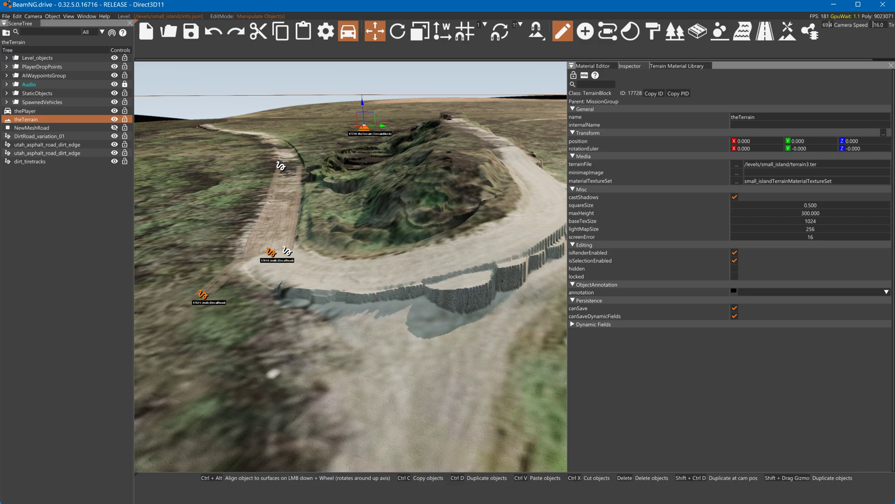
right_click_drag(333, 133, 333, 133)
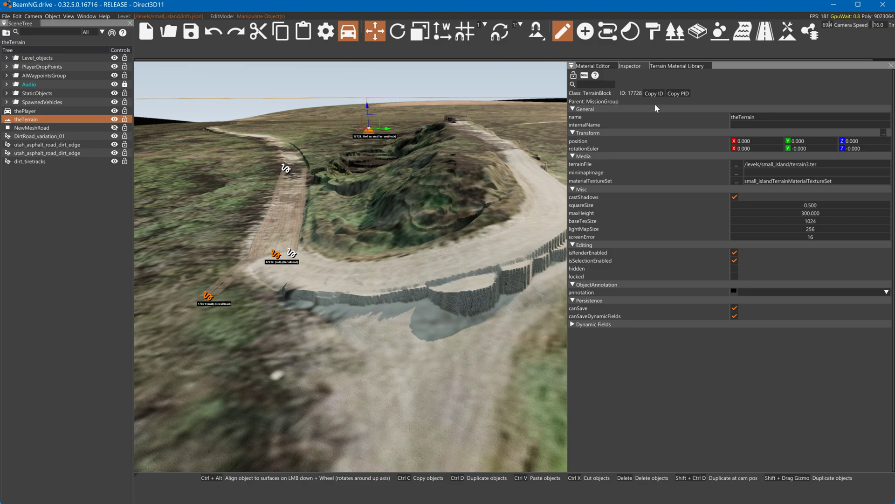
Step: Smooth the steep, jagged outer road edge around the bend with the terrain Smooth brush at size 24
left_click(784, 37)
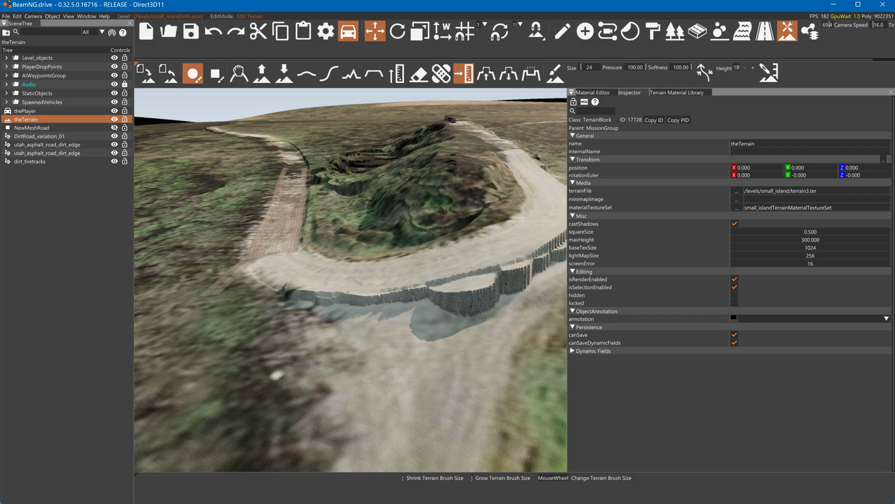
left_click_drag(352, 312, 500, 291)
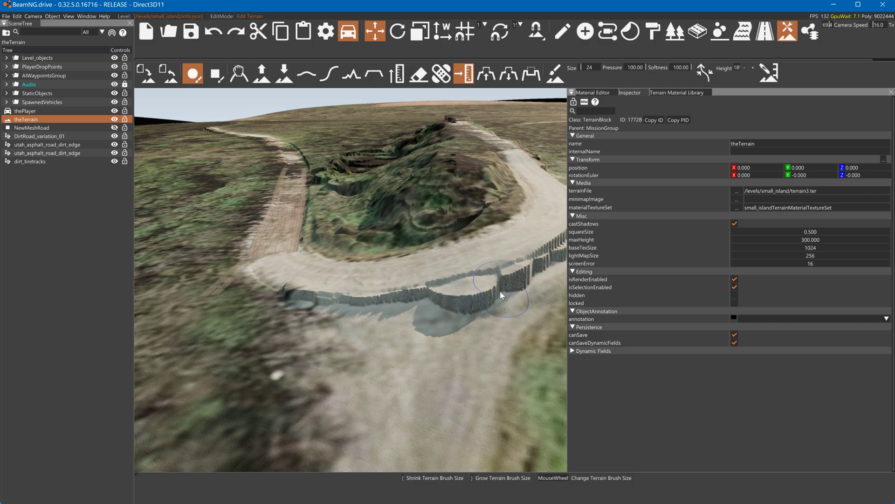
left_click(307, 73)
mouse_move(304, 309)
left_mouse_down()
mouse_move(413, 310)
mouse_move(507, 282)
left_mouse_up()
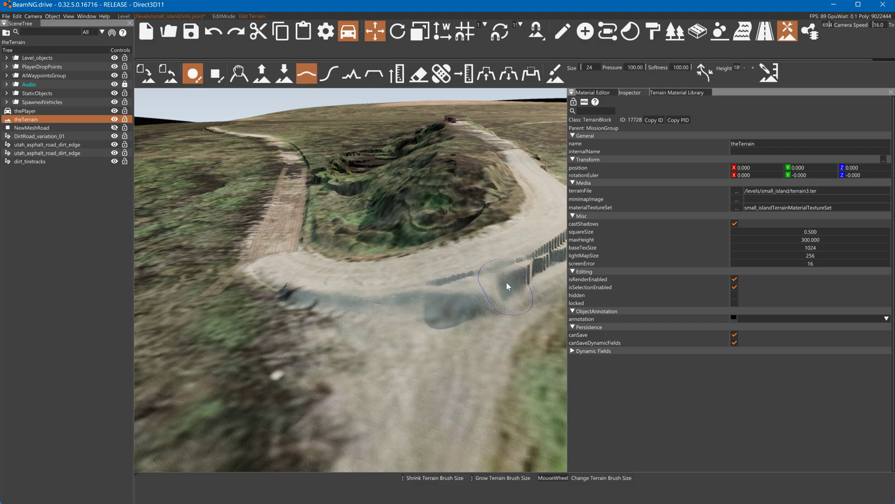
right_click_drag(506, 282, 442, 318)
mouse_move(442, 318)
left_mouse_down()
mouse_move(536, 275)
mouse_move(534, 230)
mouse_move(424, 332)
mouse_move(205, 325)
left_mouse_up()
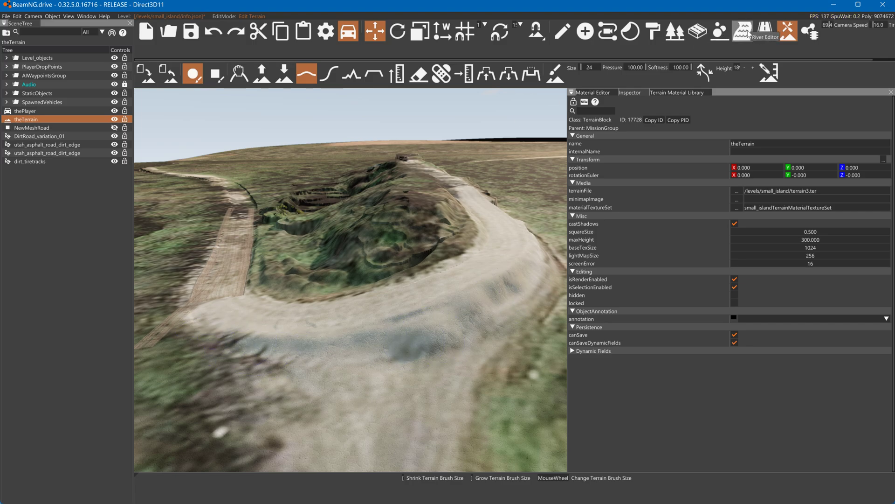
Step: Extend the DirtRoad_variation_01 decal road from its end node into the start of the bend at a width of 13
left_click(765, 31)
left_click(233, 283)
left_click(229, 290)
left_click(221, 304)
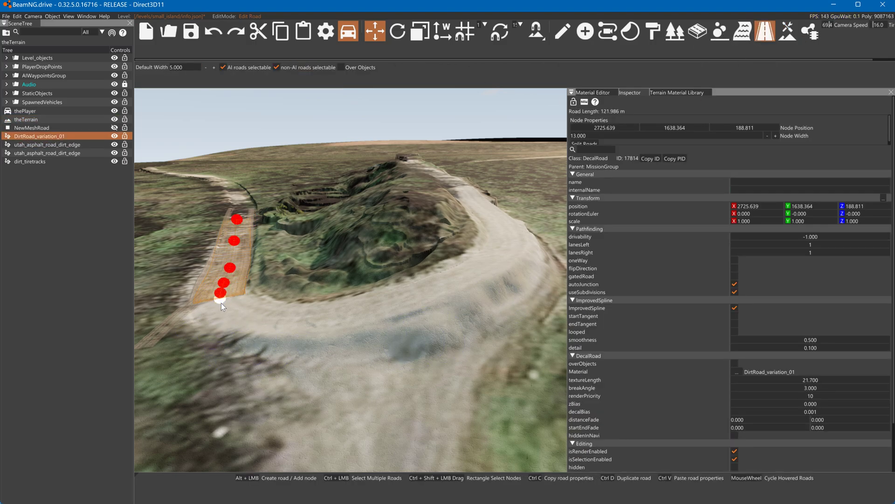
mouse_move(259, 311)
left_mouse_down()
mouse_move(225, 298)
mouse_move(248, 312)
left_mouse_up()
left_click_drag(311, 339, 289, 302, "alt")
left_click(290, 302, "alt")
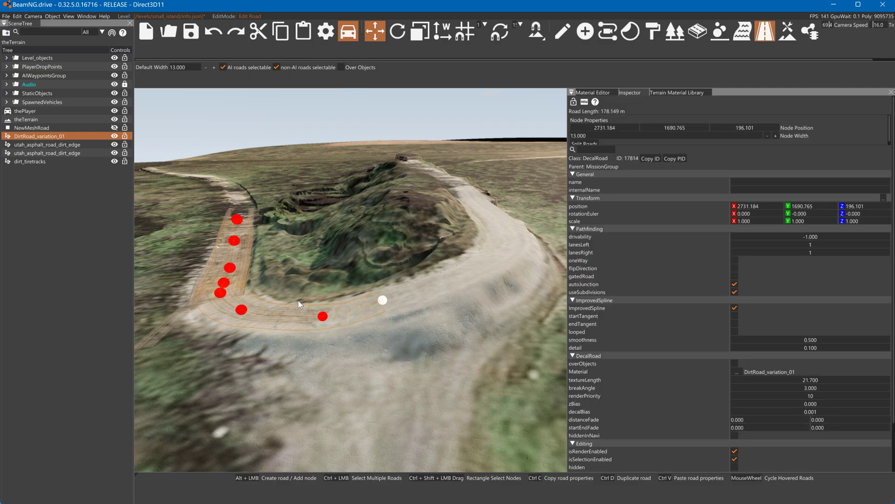
Step: Add further DirtRoad_variation_01 nodes around the rest of the curve and onto the climb behind the mound
left_click(329, 294, "alt")
left_click(452, 270, "alt")
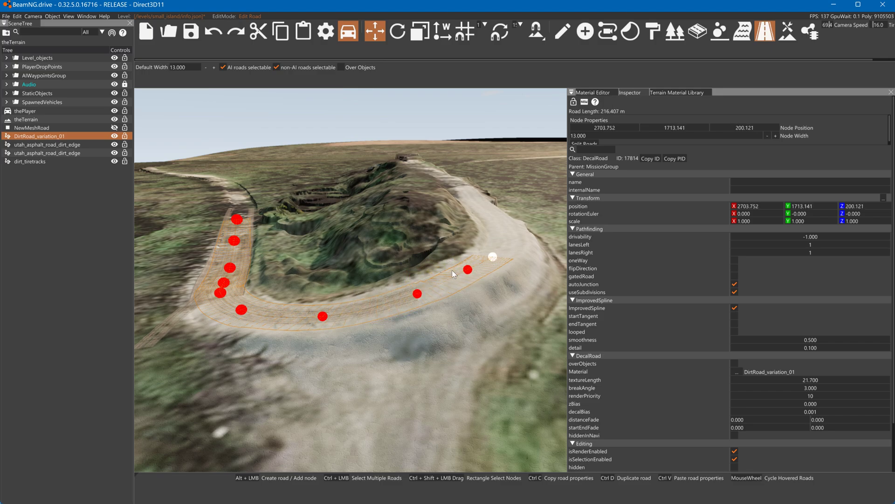
left_click(470, 254, "alt")
left_click(481, 226, "alt")
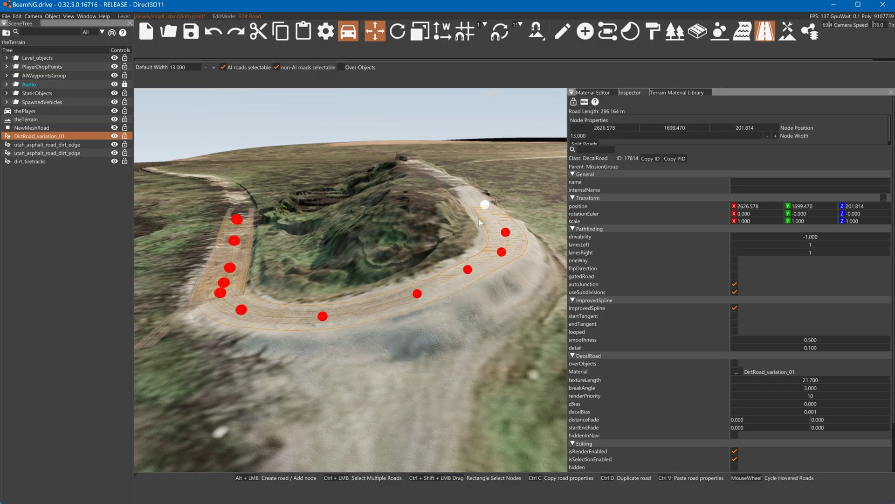
left_click(478, 218, "alt")
left_click(454, 189, "alt")
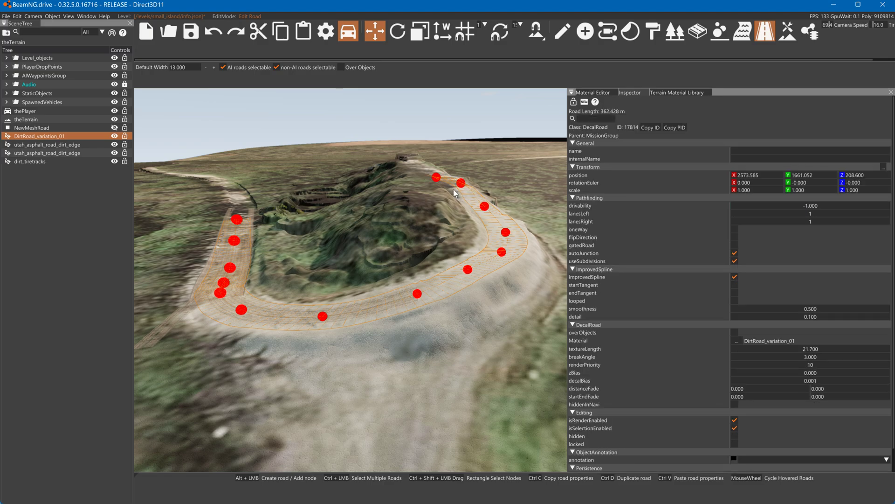
Step: Center the dirt road nodes on the climb and continue the decal to the top of the slope
key("d")
right_click_drag(438, 233, 509, 229)
left_click_drag(424, 267, 413, 267)
left_click_drag(429, 205, 424, 211)
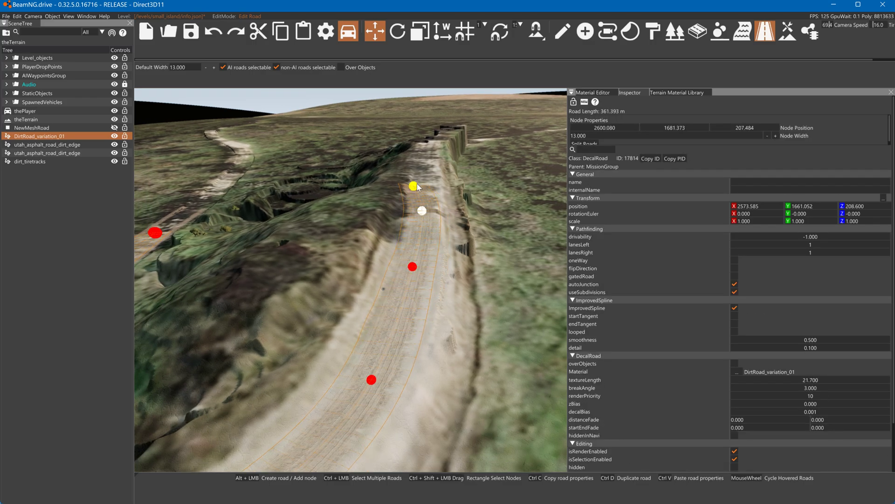
left_click_drag(425, 177, 431, 172)
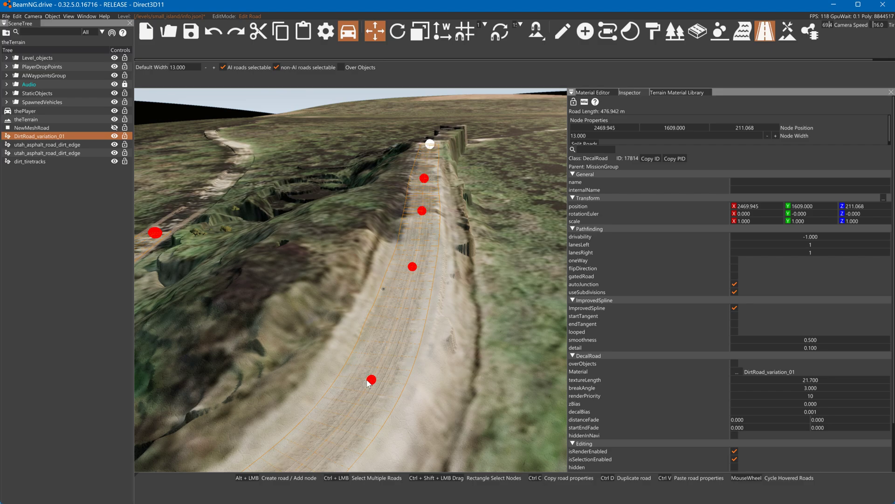
left_click(371, 379)
Step: Select the outer utah_asphalt_road_dirt_edge decal and extend it into the bend along the road's outer edge
right_click_drag(446, 239, 321, 233)
right_click_drag(420, 317, 460, 279)
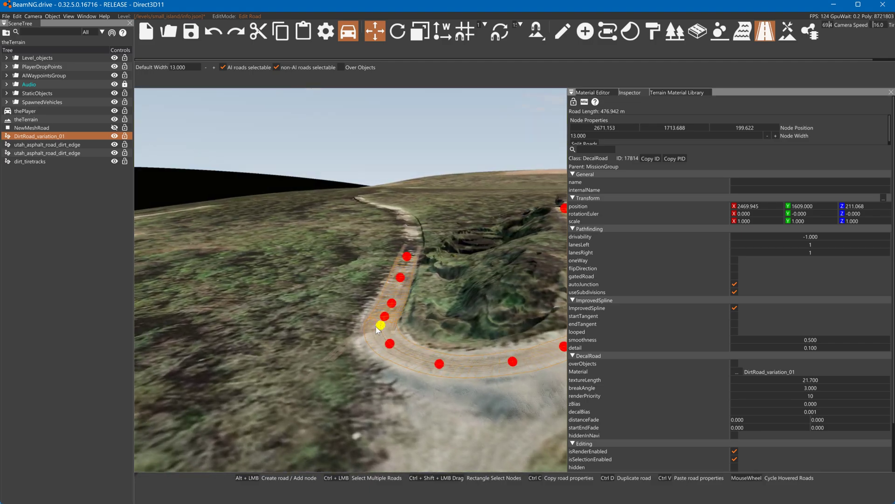
left_click(366, 333)
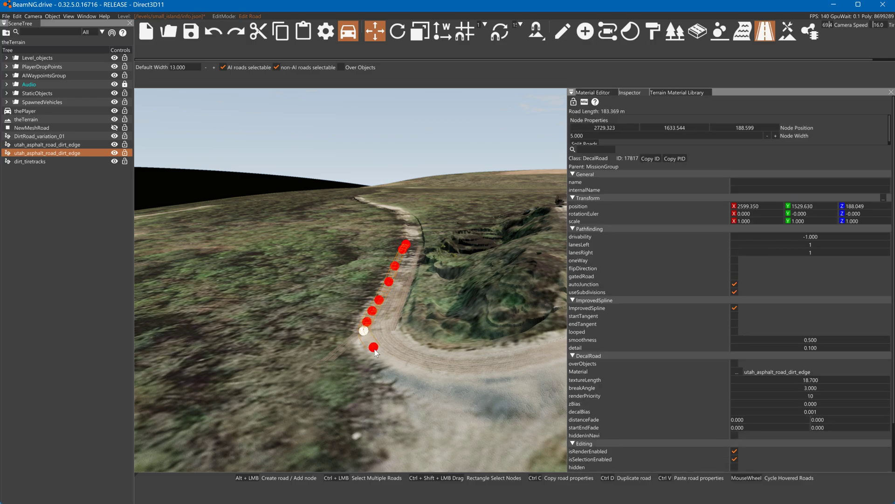
left_click(381, 353, "alt")
left_click(415, 365, "alt")
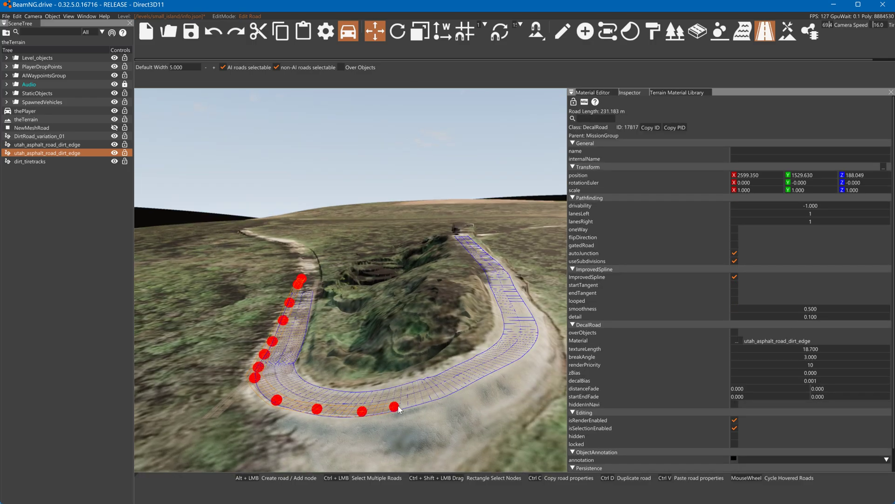
Step: Continue the outer dirt edge decal with closely spaced nodes around the curve to the foot of the climb
left_click(396, 409)
left_click(429, 398)
left_click(469, 383)
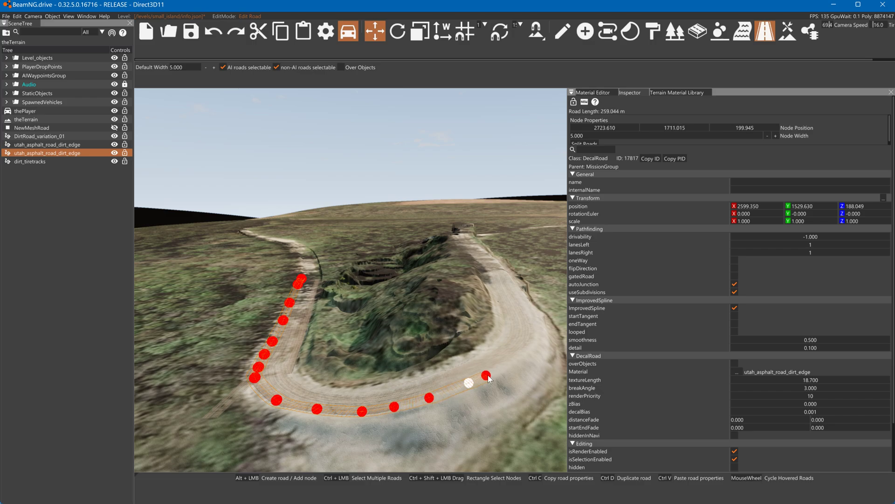
left_click(506, 366)
left_click(527, 349)
left_click(533, 336)
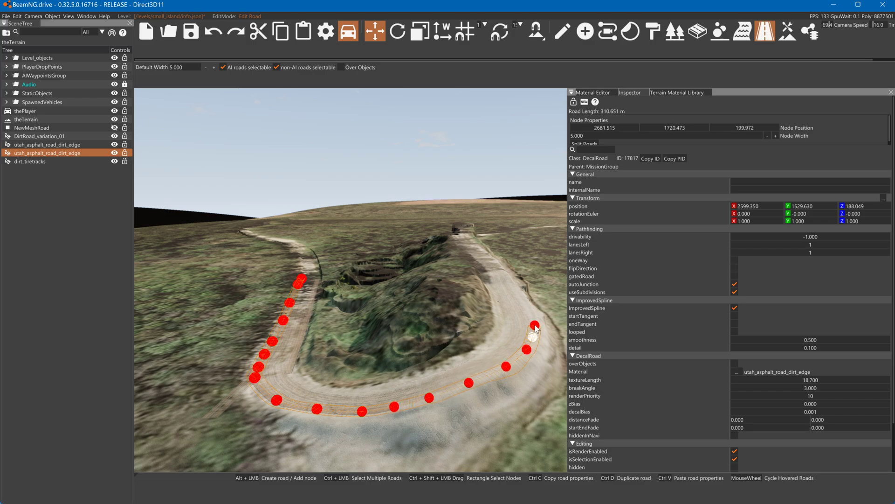
left_click(534, 321)
left_click(530, 307)
left_click(521, 289)
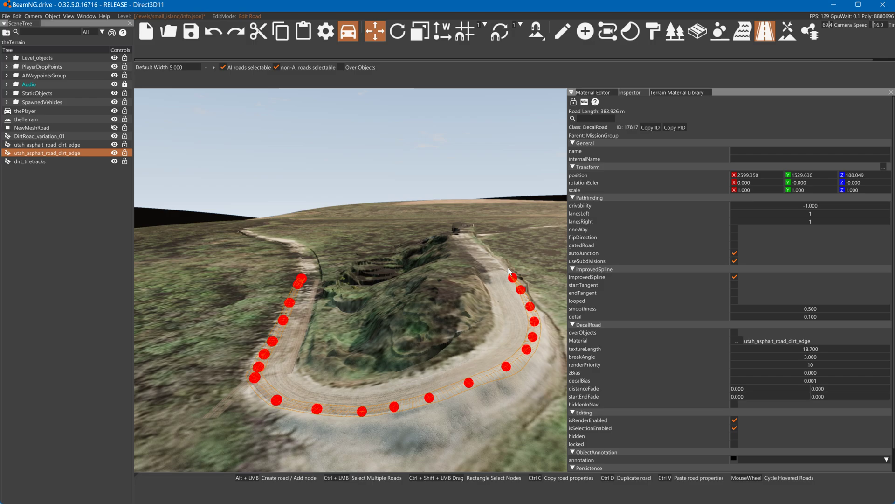
Step: Align the outer dirt edge nodes on the climb with the road side and extend the decal to the top
key("d")
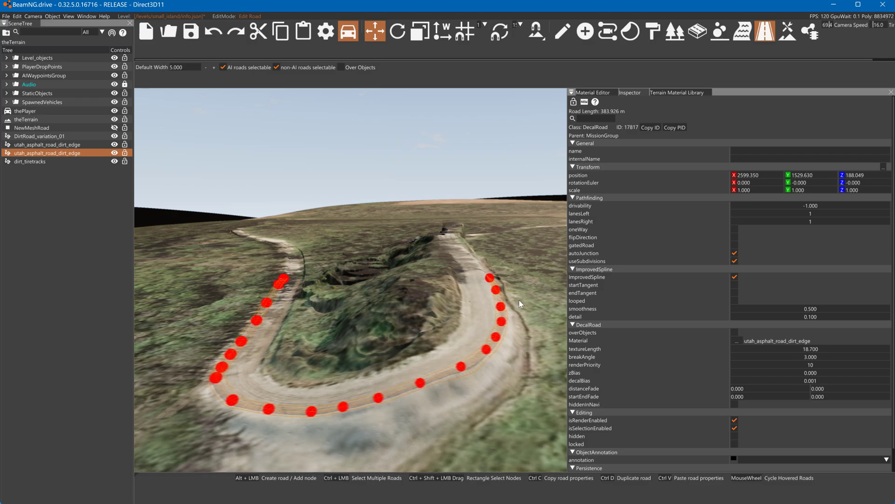
key("w")
right_click_drag(522, 304, 509, 336)
left_click(426, 375)
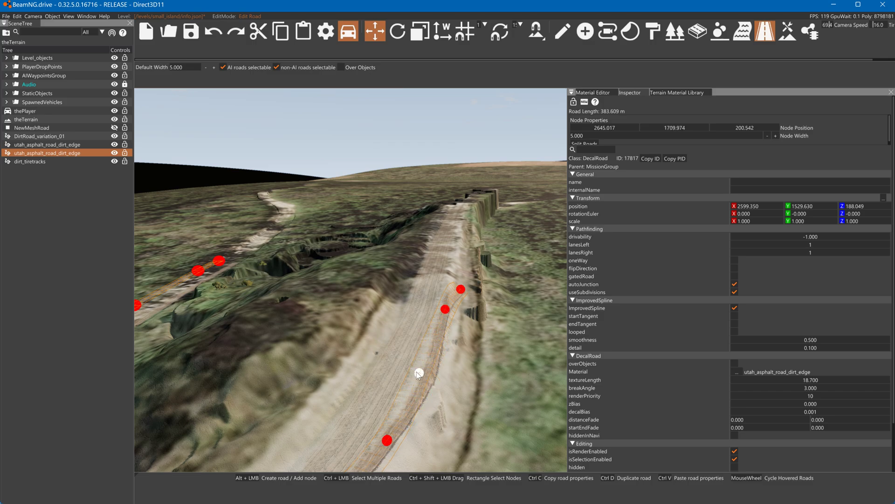
left_click(459, 286)
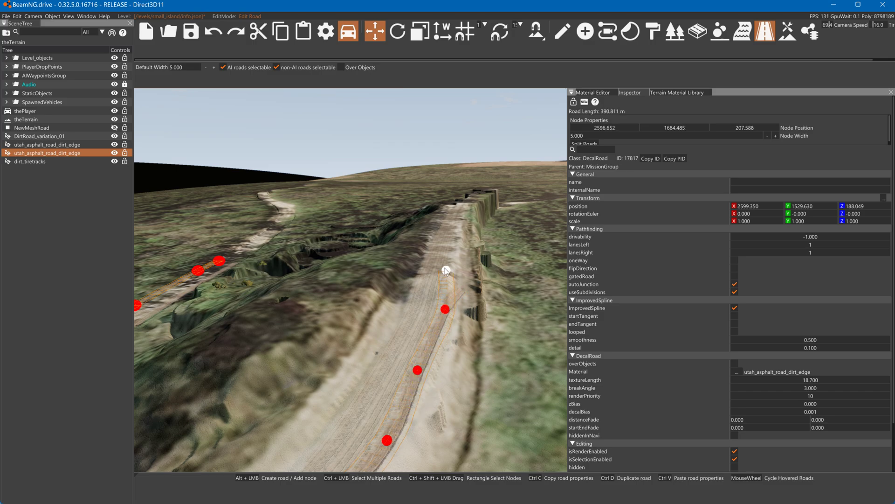
left_click(462, 206, "alt")
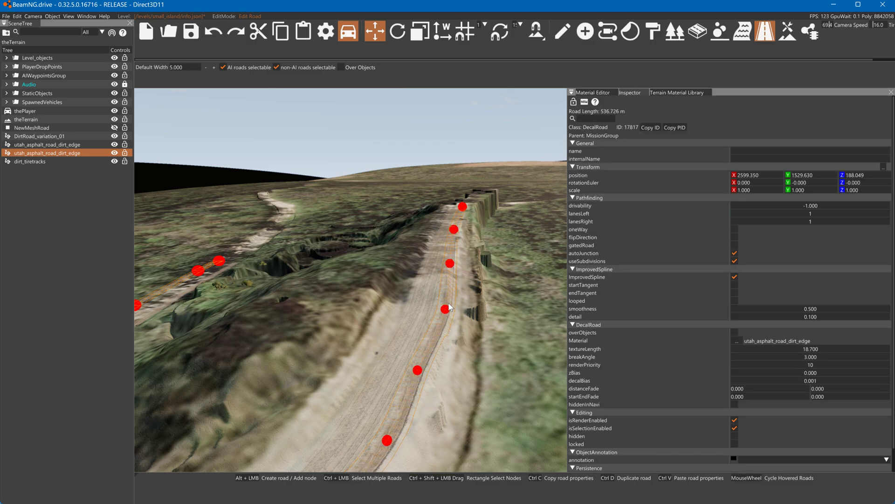
Step: Fine-tune the outer dirt edge nodes through the bend so the decal follows the road's outer border
left_click(441, 307)
key("s")
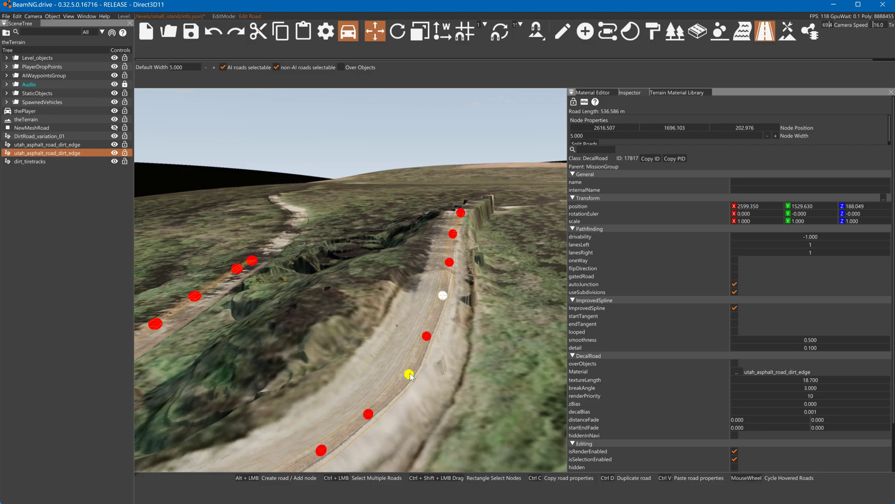
left_click(409, 374)
key("a")
right_click_drag(409, 377, 430, 380)
left_click(414, 347)
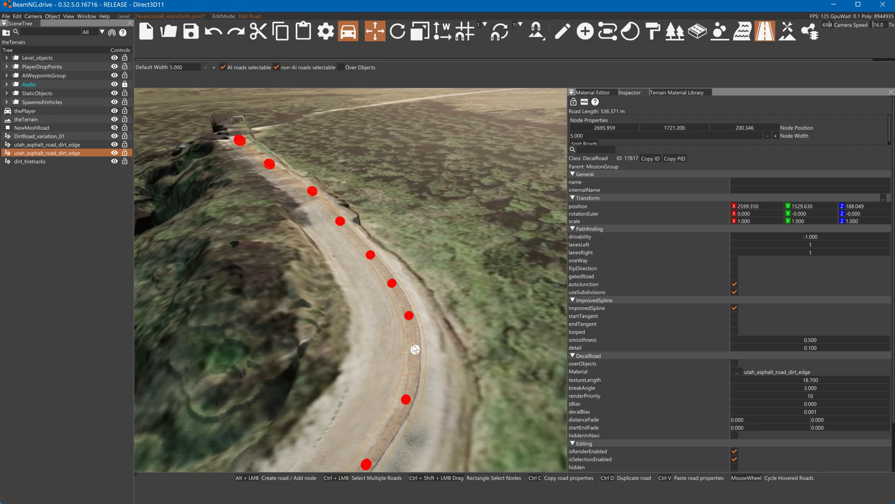
key("s")
key("a")
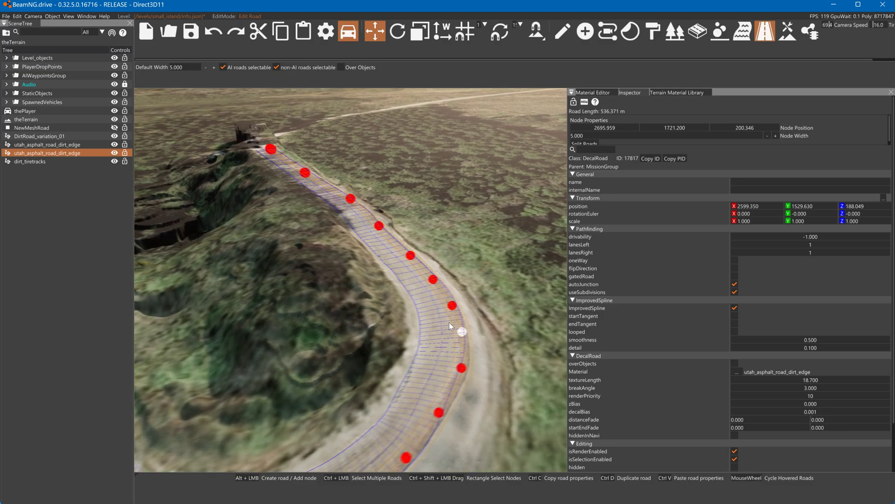
Step: Set DirtRoad_variation_01's distanceFade to 2000 and 2000, renderPriority to 1, and startEndFade to 2 and 2
right_click_drag(462, 344, 425, 286)
key("a")
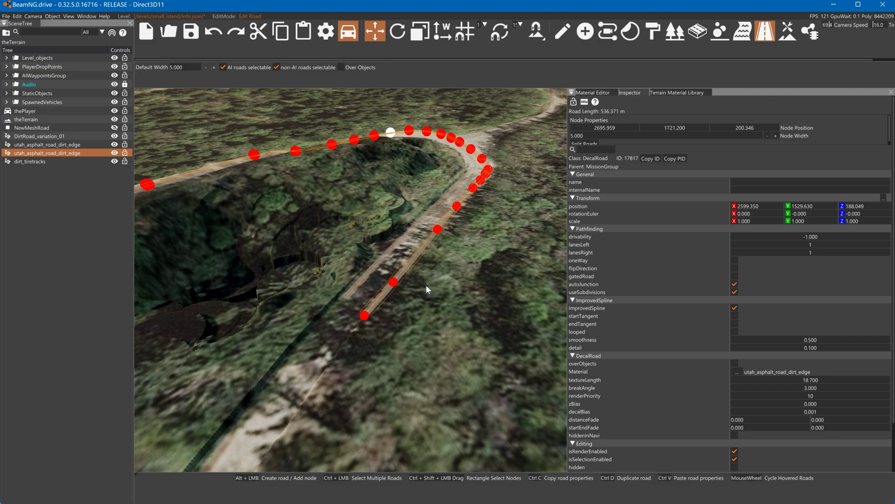
left_click(442, 209)
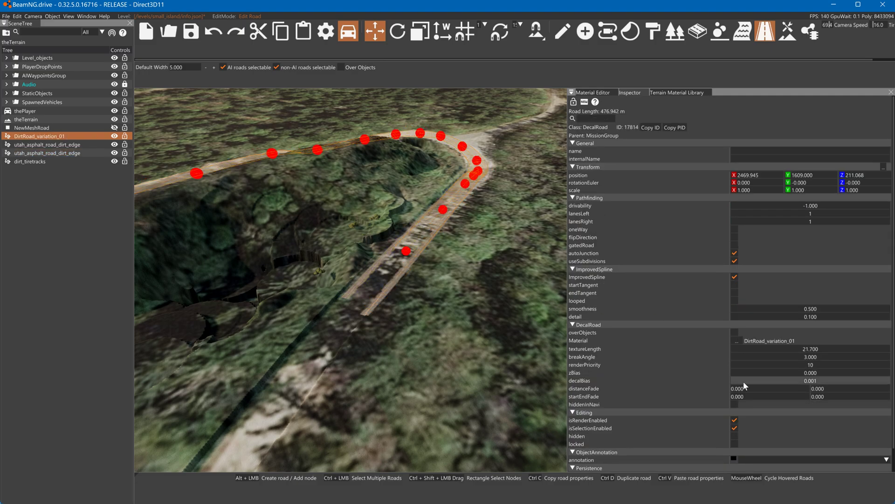
left_click(775, 388)
type("2000")
key("Tab")
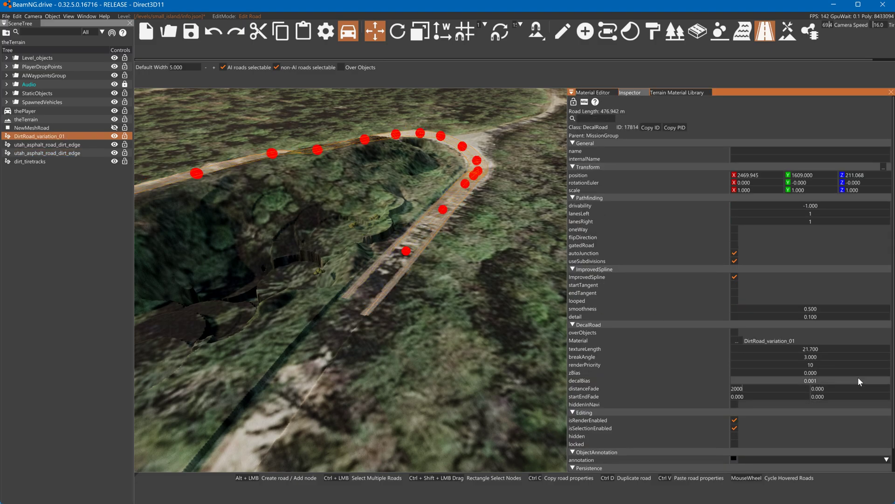
type("2000")
key("Return")
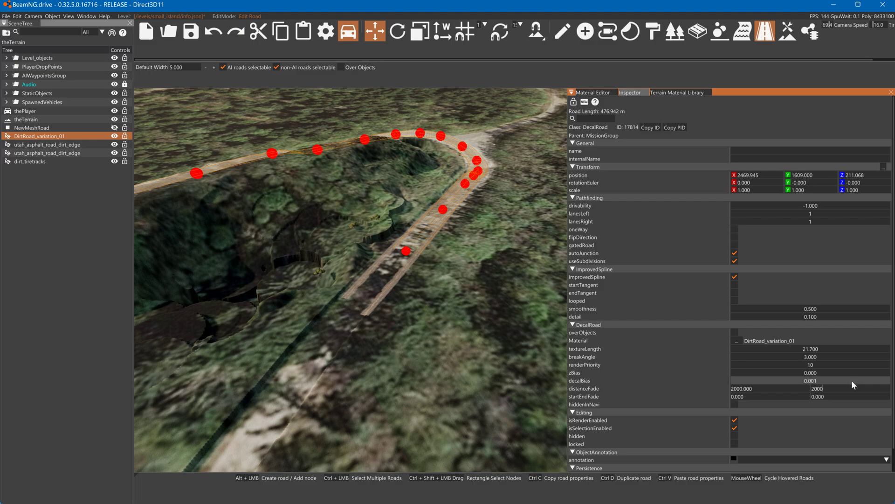
left_click_drag(808, 368, 813, 370)
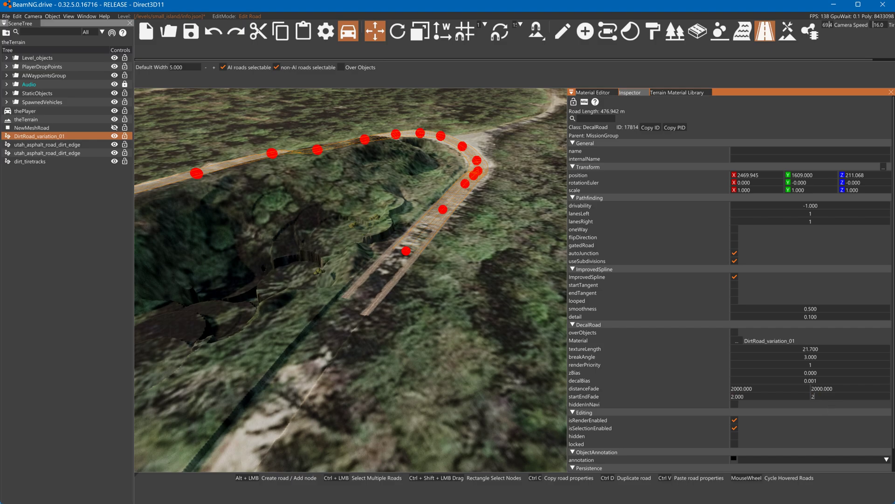
Step: Move the dirt road's starting node farther back along the straight and adjust the neighbouring node on the road
left_click_drag(439, 212, 435, 222)
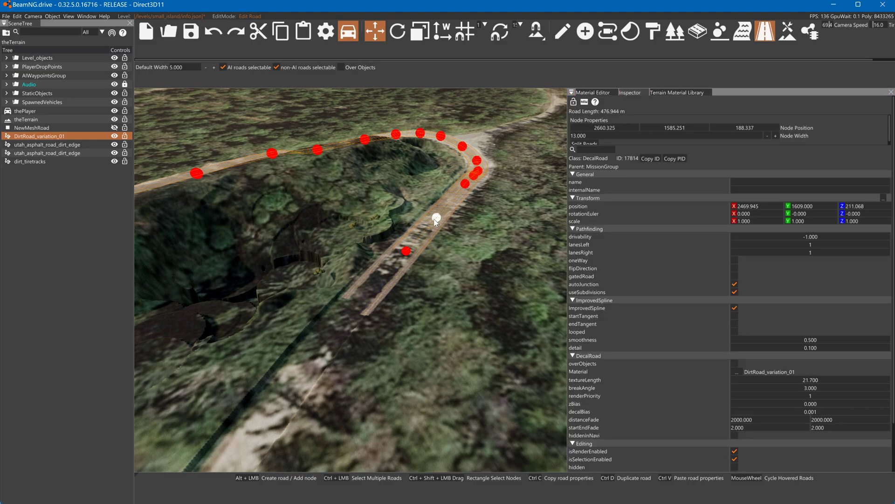
left_click_drag(407, 251, 340, 332)
left_click(432, 228)
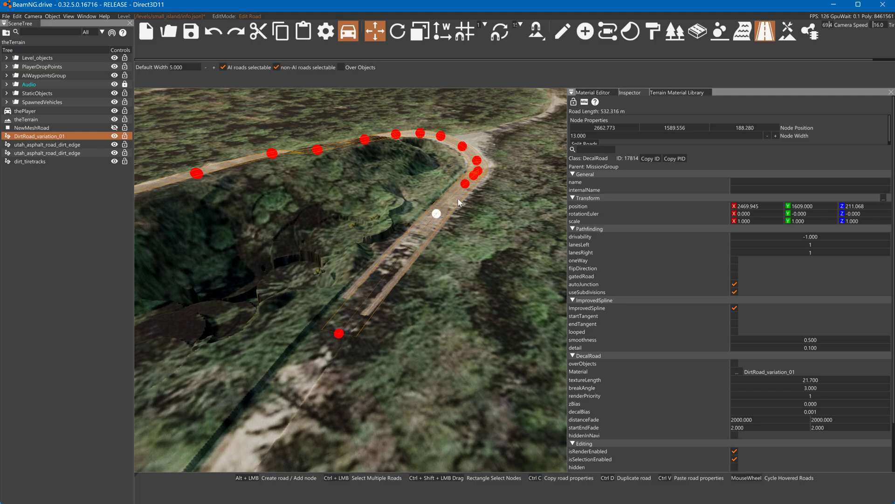
Step: Split the dirt road decal at the node before the bend and stretch the separated section farther along the straight
left_click(465, 185)
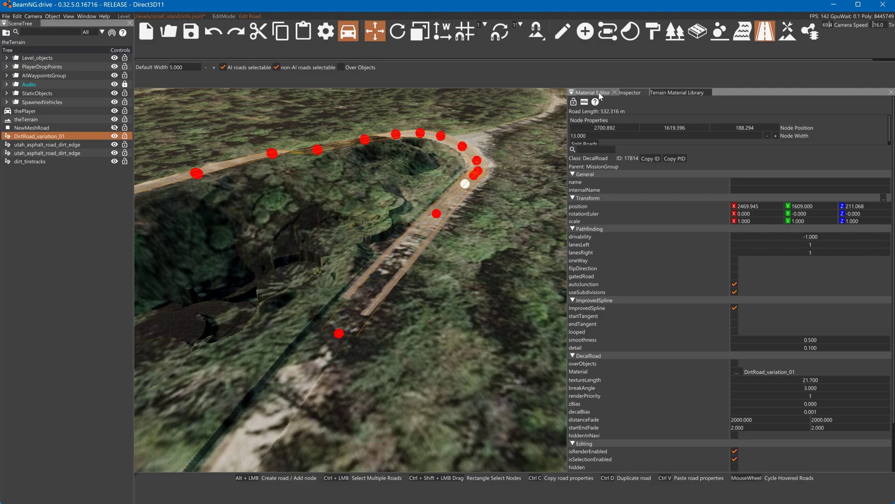
left_click(584, 144)
left_click(360, 320)
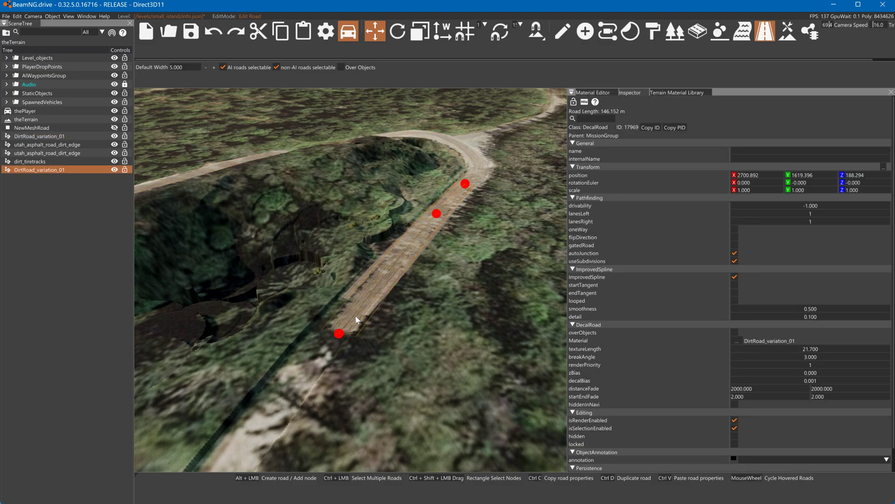
left_click_drag(338, 334, 260, 423)
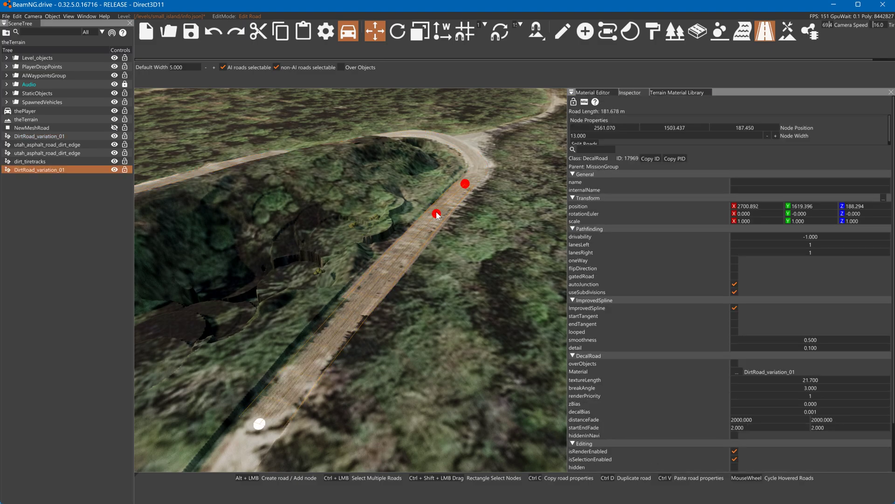
left_click_drag(437, 214, 374, 288)
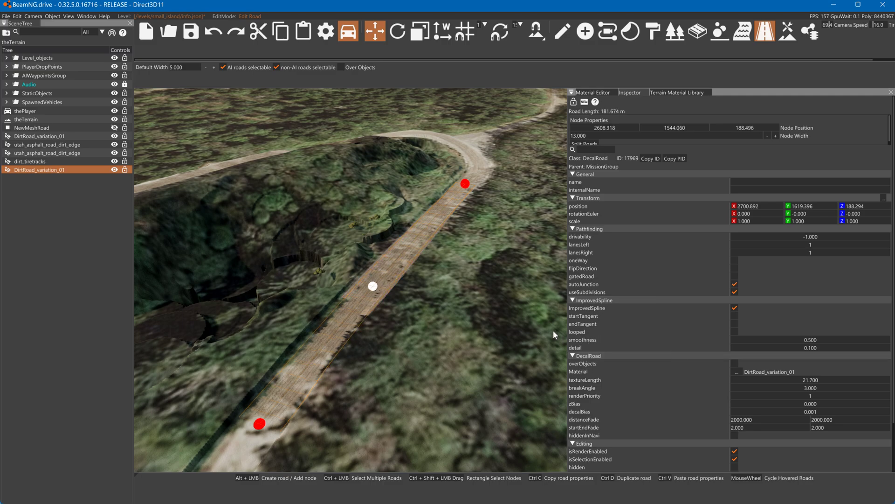
Step: Extend the DirtRoad_variation_01 decal farther down the straight with two more nodes, keeping them centred on the road
key("s")
left_click(388, 310)
left_click(357, 377, "alt")
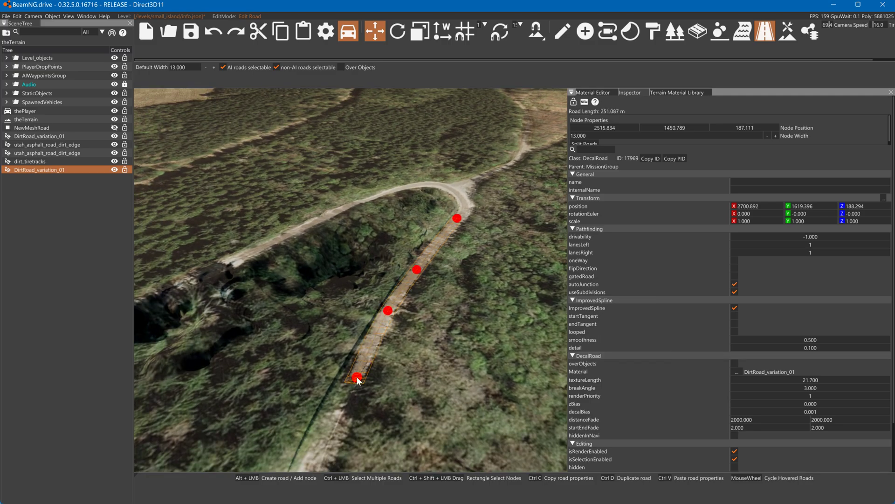
left_click_drag(357, 378, 353, 372)
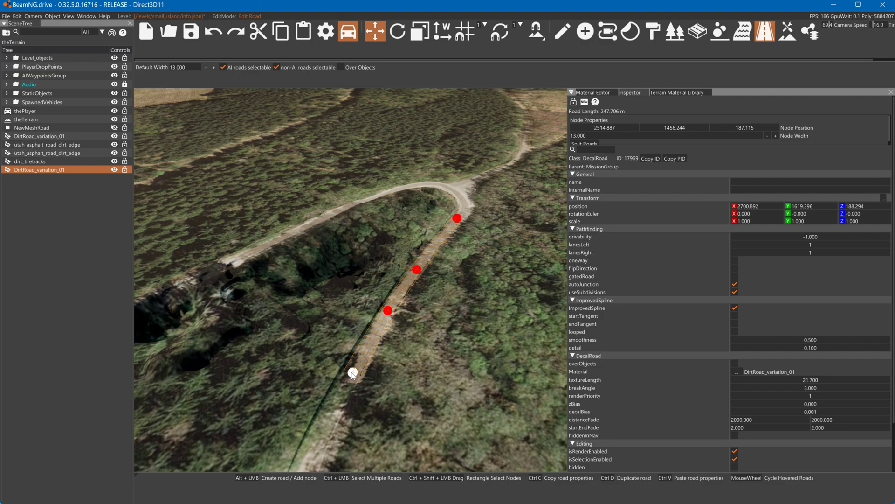
left_click(319, 451, "alt")
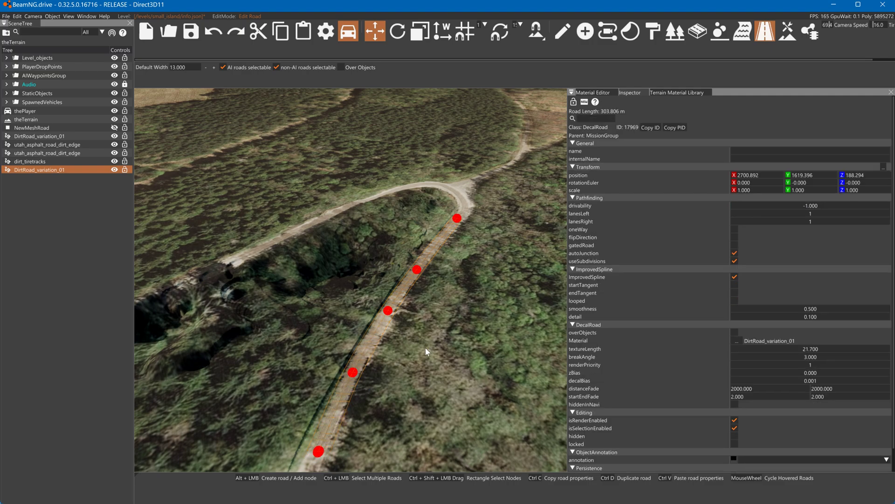
Step: Extend the outer utah_asphalt_road_dirt_edge decal with more nodes down the straight, following the road's outer border
key("3")
key("w")
right_click_drag(434, 341, 440, 305)
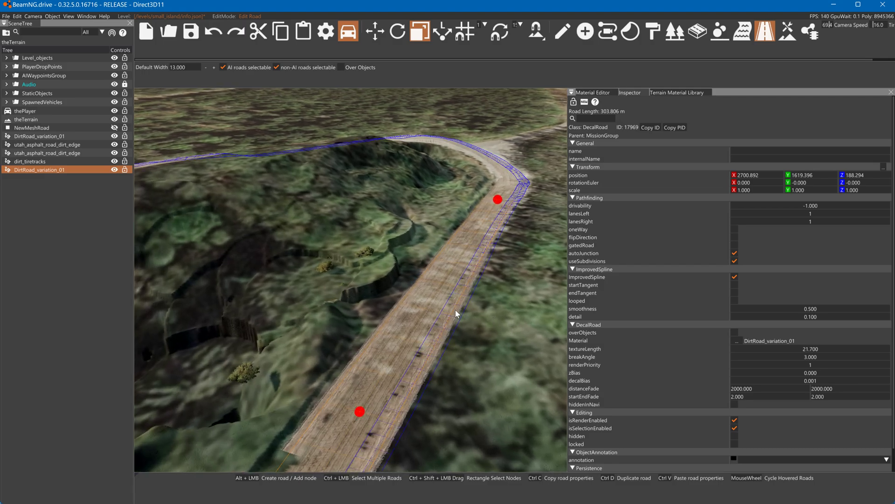
left_click(455, 309)
key("s")
left_click(392, 393)
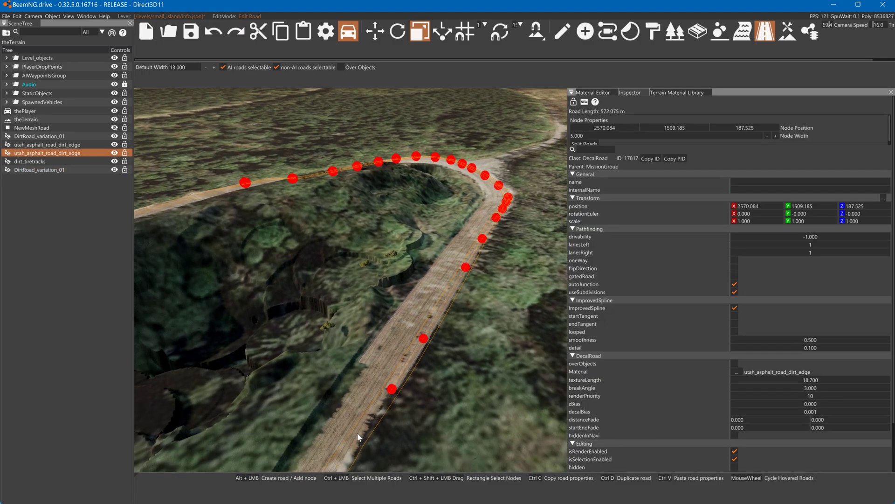
right_click_drag(371, 444, 421, 436)
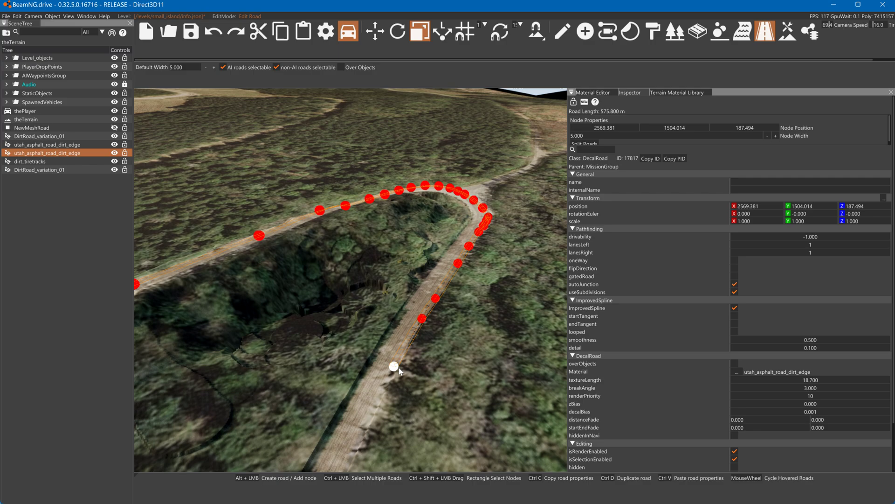
left_click(396, 368, "alt")
key("ctrl+z")
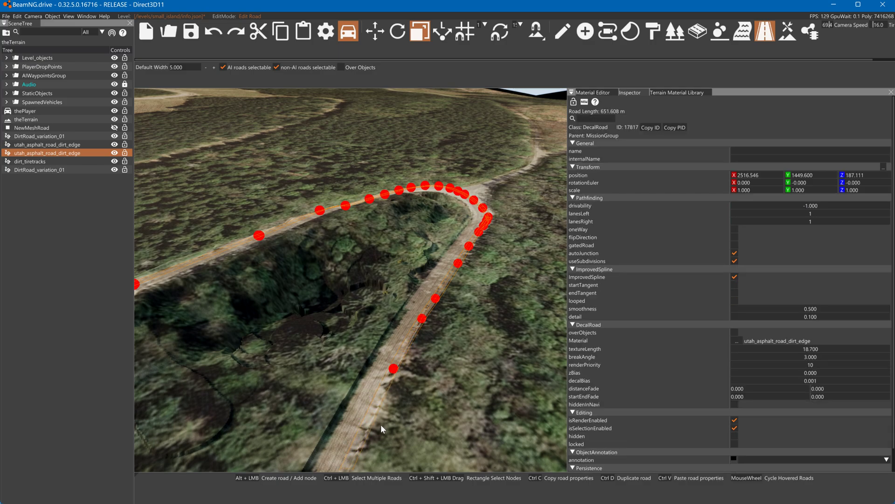
key("s")
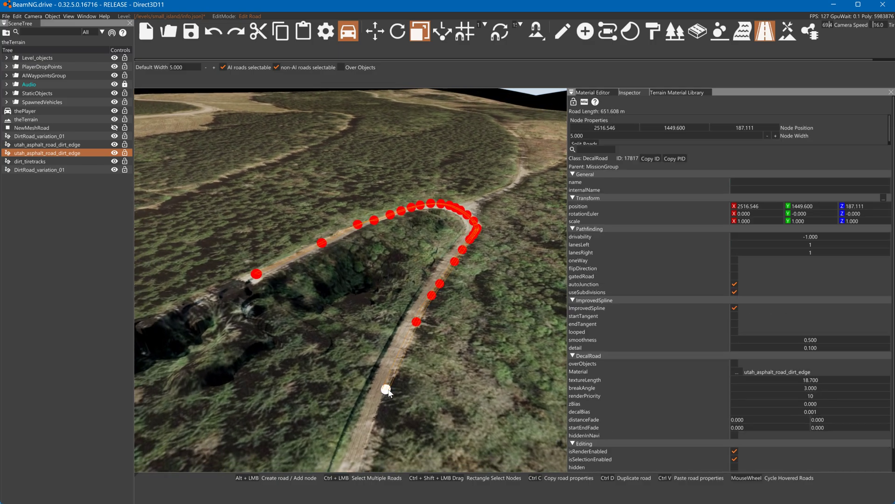
left_click(374, 441, "alt")
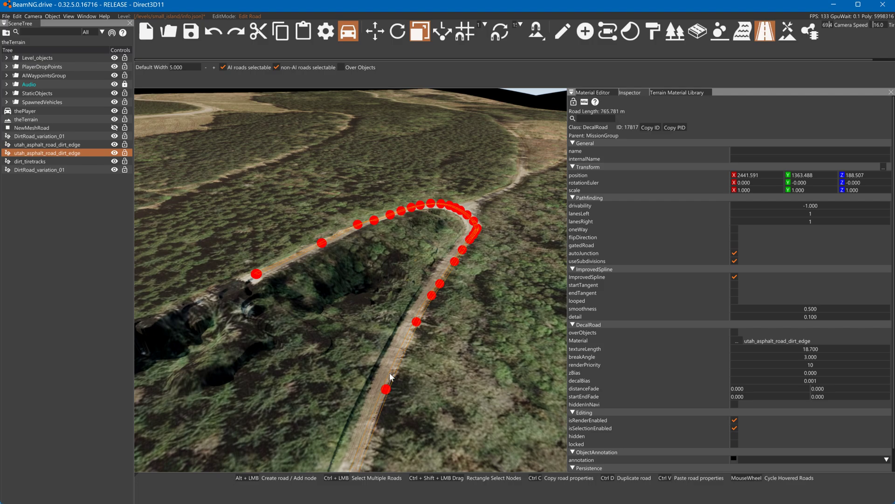
Step: Extend the inner utah_asphalt_road_dirt_edge decal with a chain of nodes along the road's inner border down the straight
left_click(401, 296)
key("w")
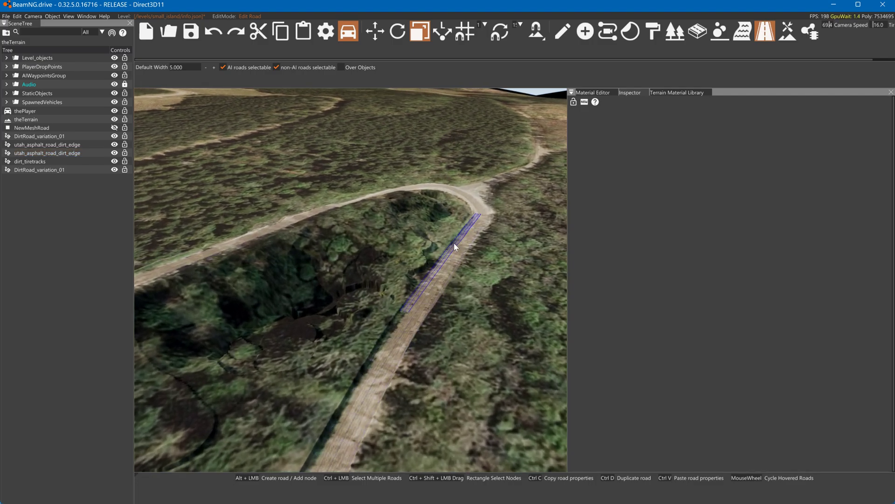
left_click(455, 242)
left_click(379, 352, "alt")
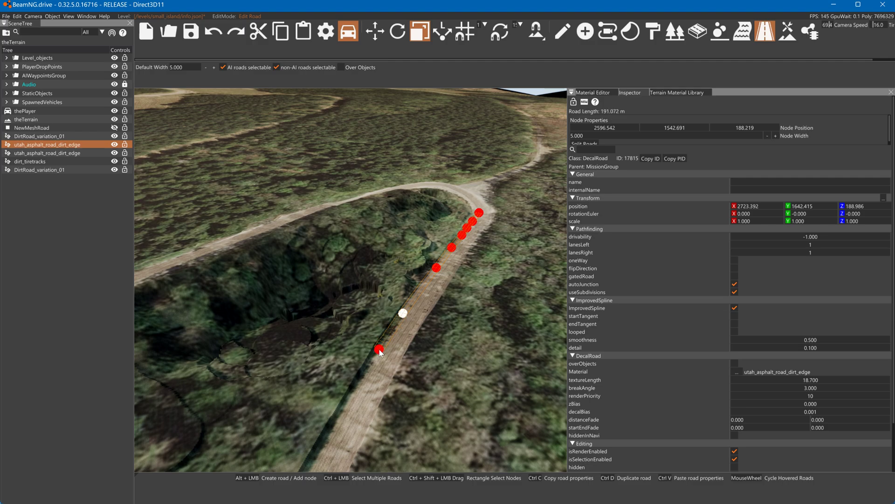
left_click(358, 389, "alt")
left_click(339, 418, "alt")
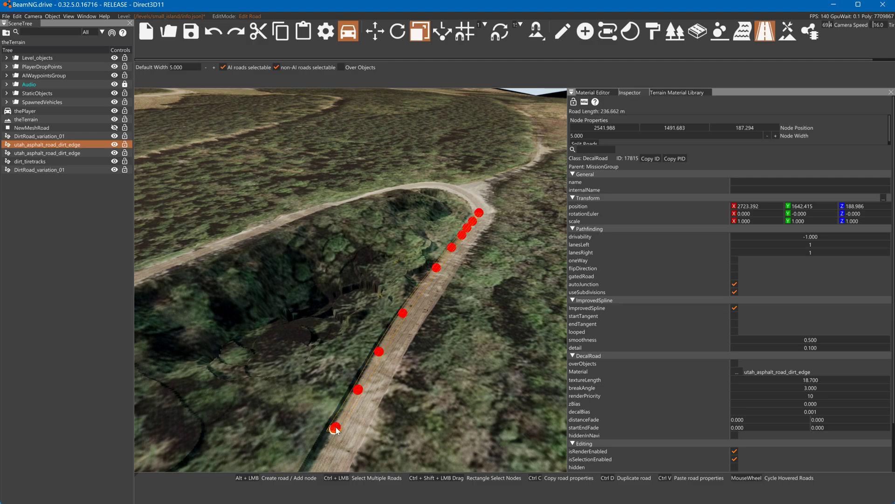
key("s")
left_click(377, 370, "alt")
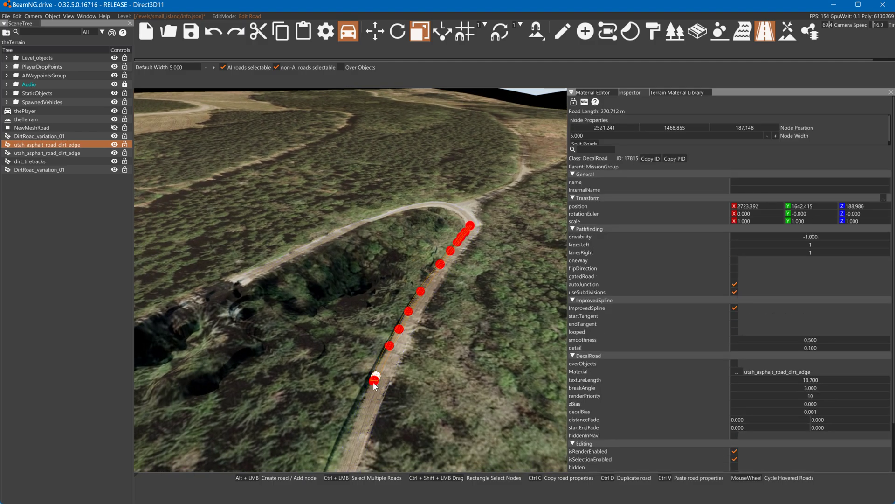
left_click(364, 410, "alt")
left_click(354, 438, "alt")
Step: Examine the ground beside the road and review the Grass material's textures in the Terrain Material Library
key("w")
right_click_drag(437, 430, 357, 425)
key("s")
right_click_drag(476, 397, 457, 376)
key("w")
key("w")
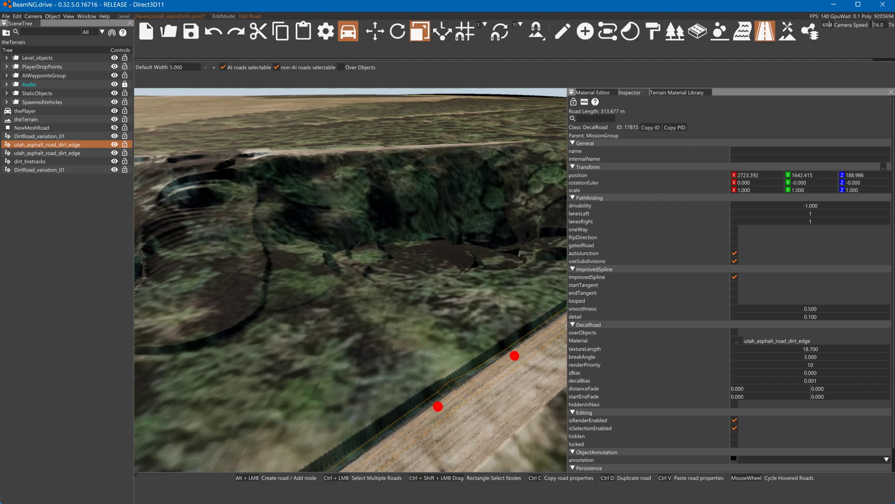
left_click(601, 93)
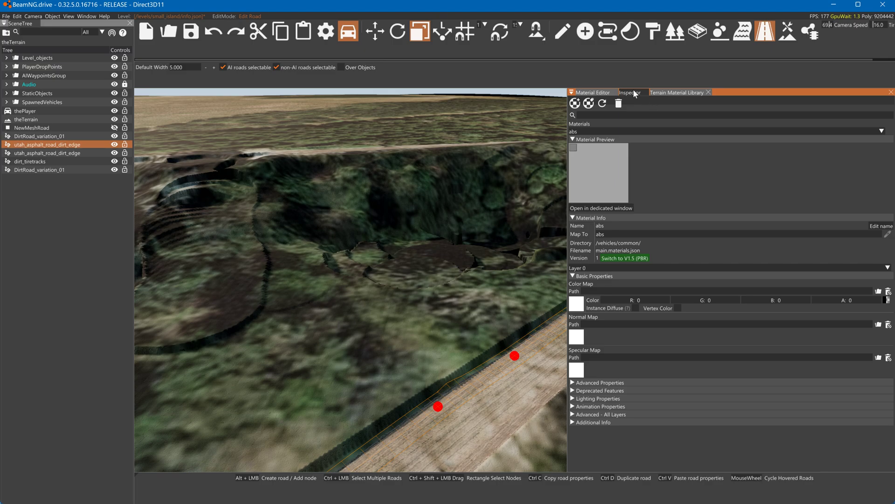
left_click(662, 93)
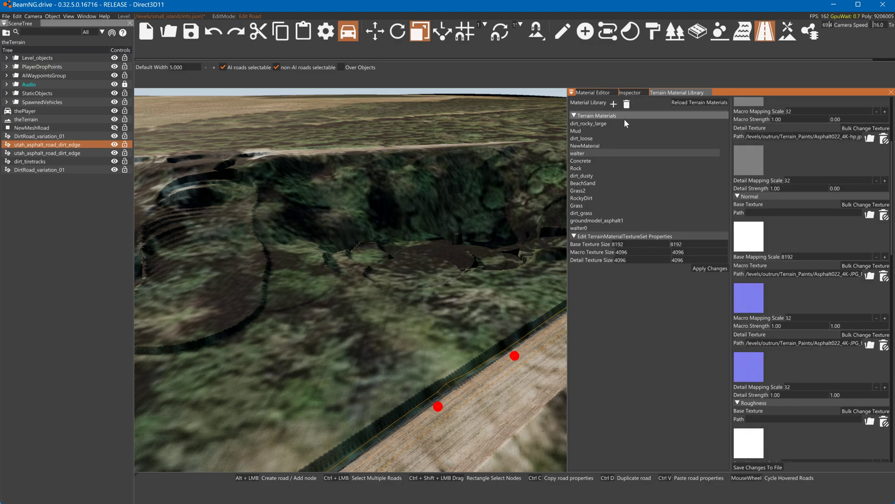
left_click(589, 205)
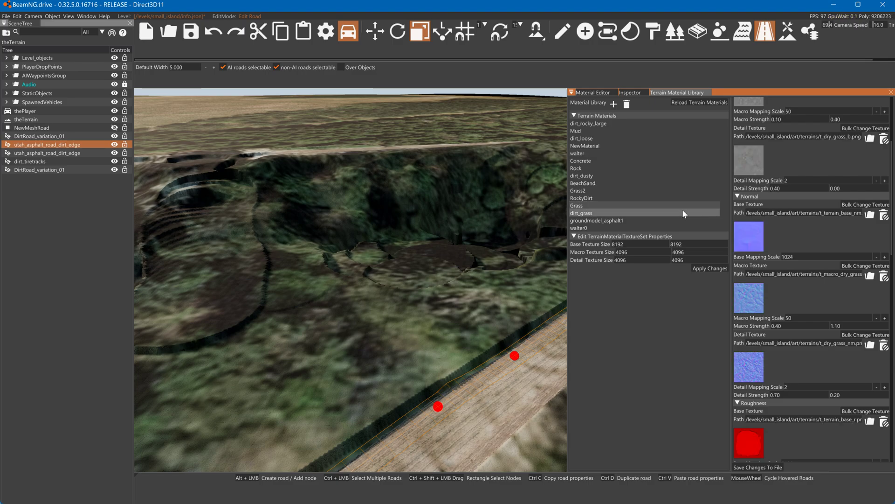
left_click(753, 160)
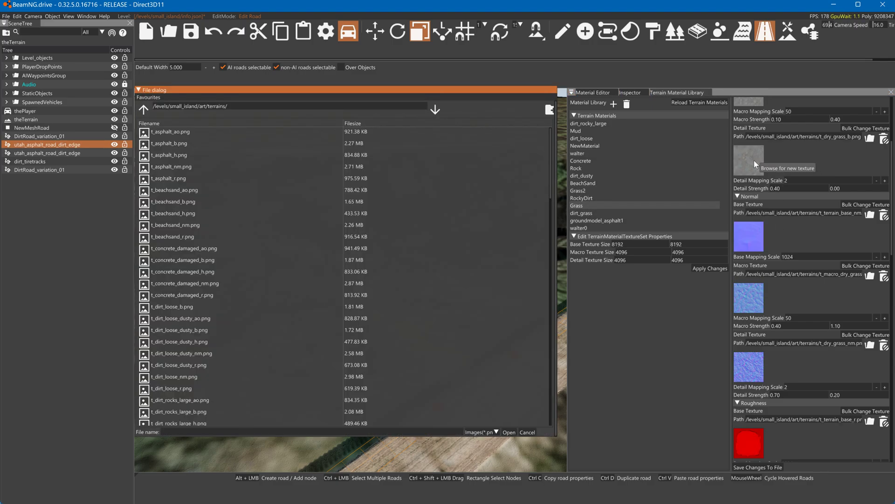
left_click(527, 432)
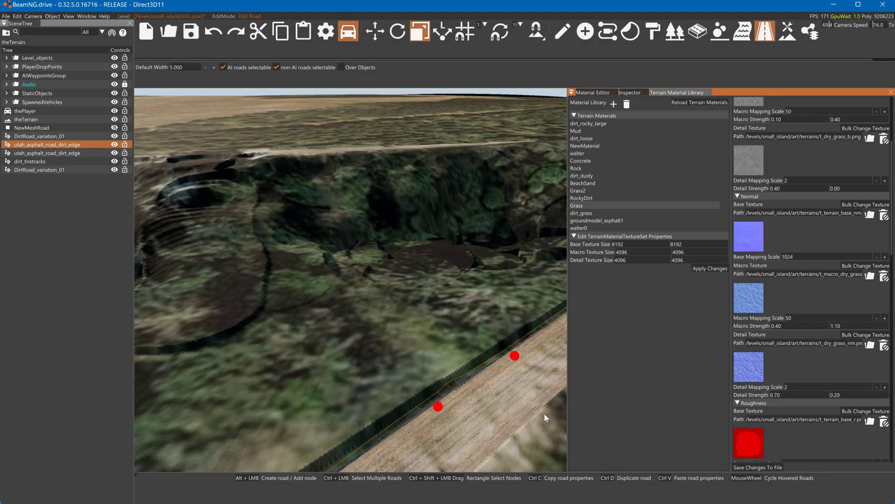
scroll(746, 140, "up", 3)
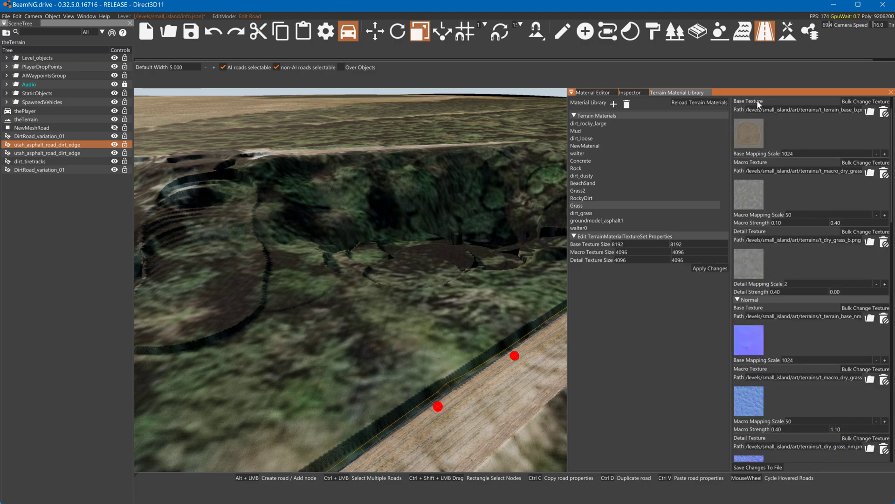
scroll(757, 101, "up", 1)
Step: Add a new terrain material named grass with the ground model GRASS
left_click(613, 104)
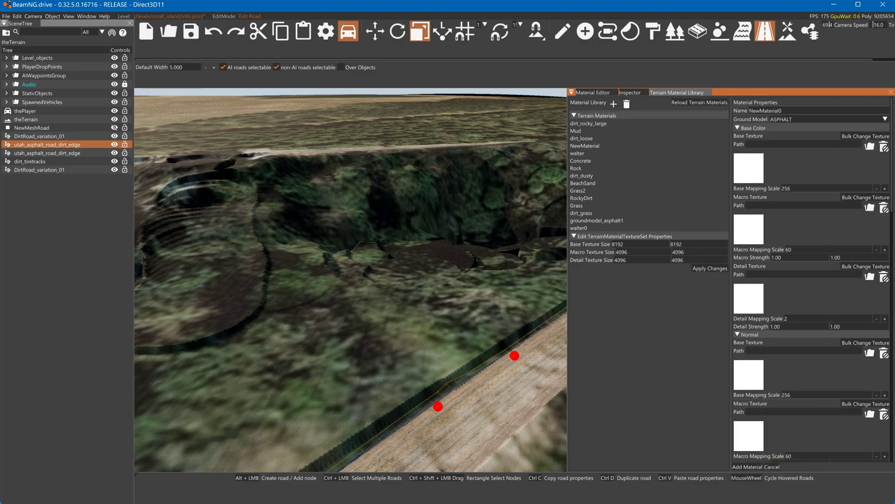
type("grass")
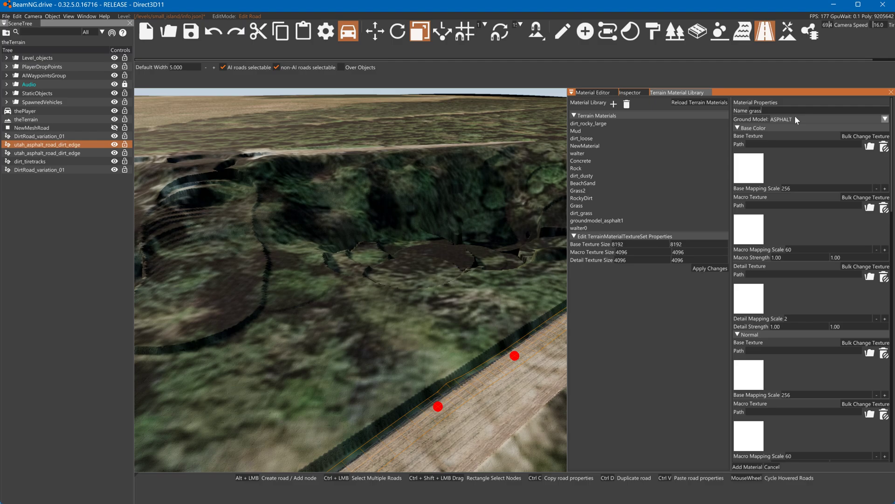
left_click(802, 119)
scroll(796, 154, "down", 3)
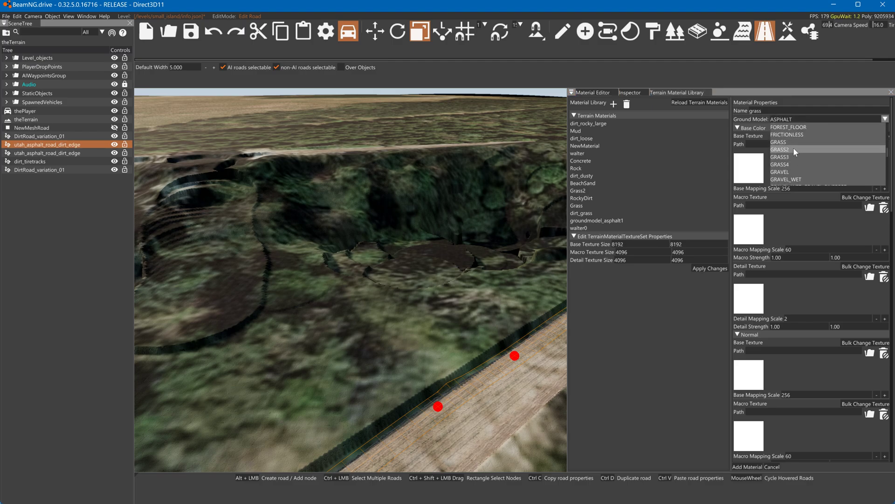
left_click(793, 148)
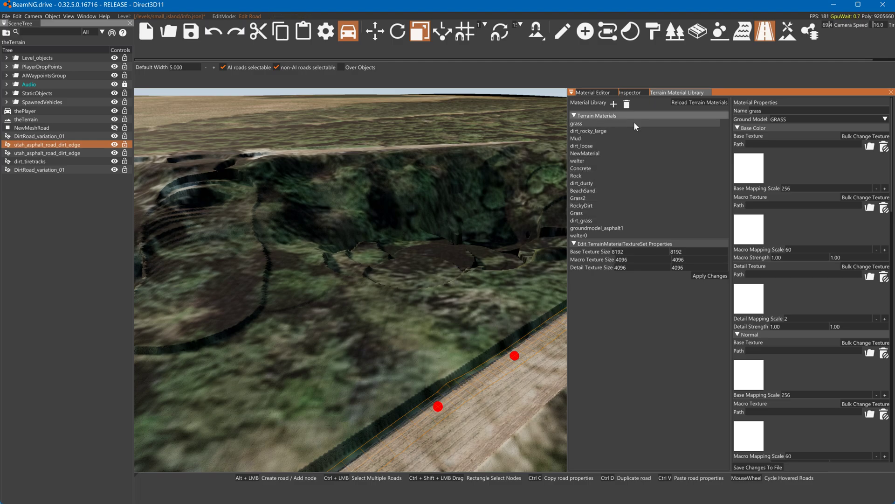
Step: Browse for the grass material's base colour base texture in the folder /levels/outrun/Terrain_Paints/
left_click(746, 165)
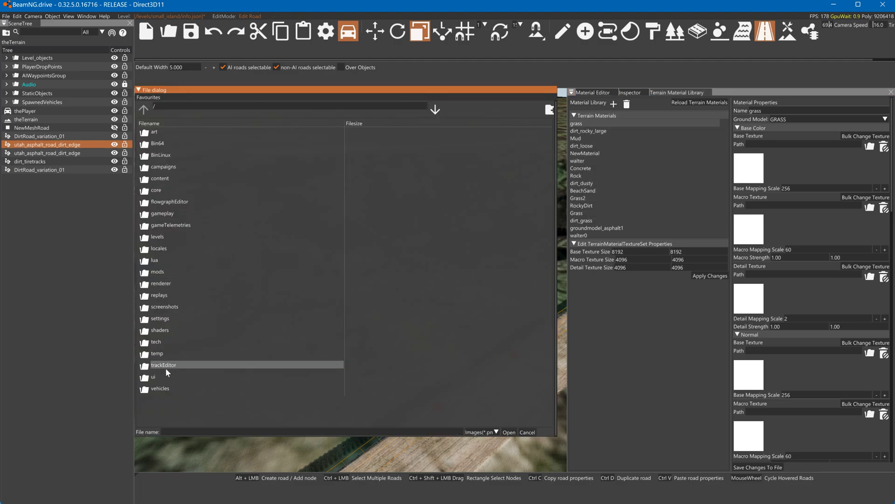
type("/levels/outrun/Terrain_Paints/aerial_asphalt_01_rough_4k.jpg")
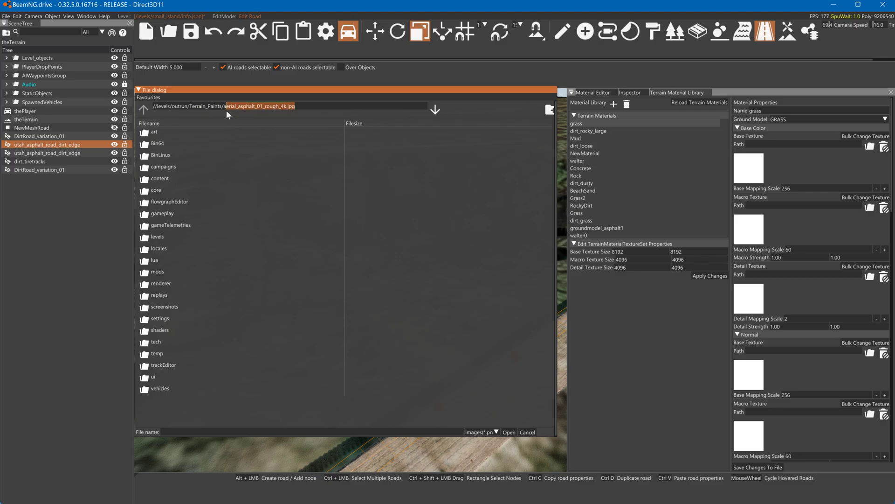
key("BackSpace")
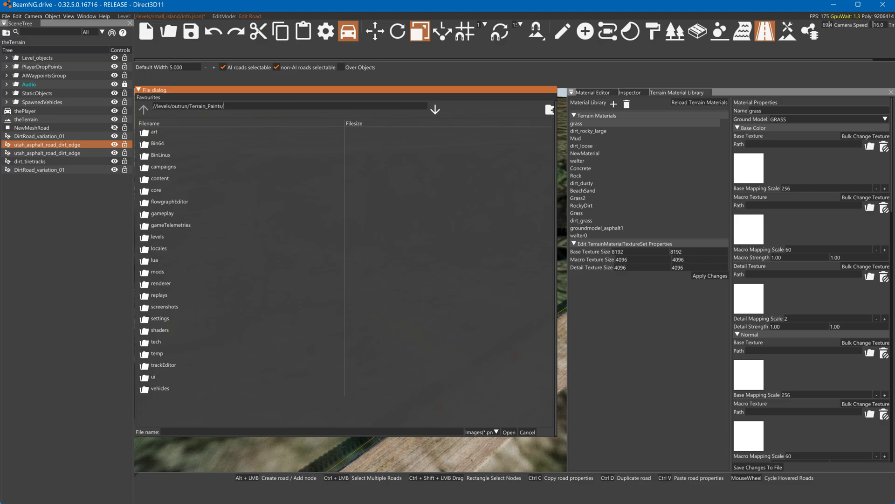
left_click_drag(225, 110, 158, 109)
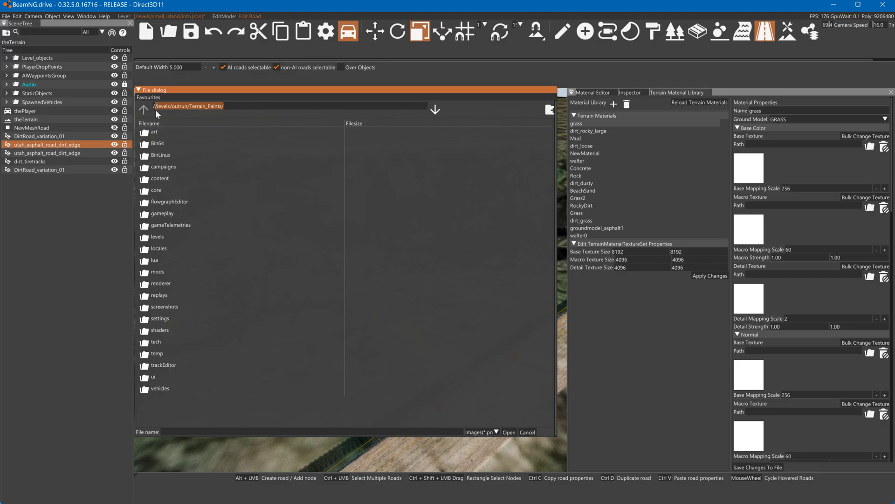
left_click(194, 110)
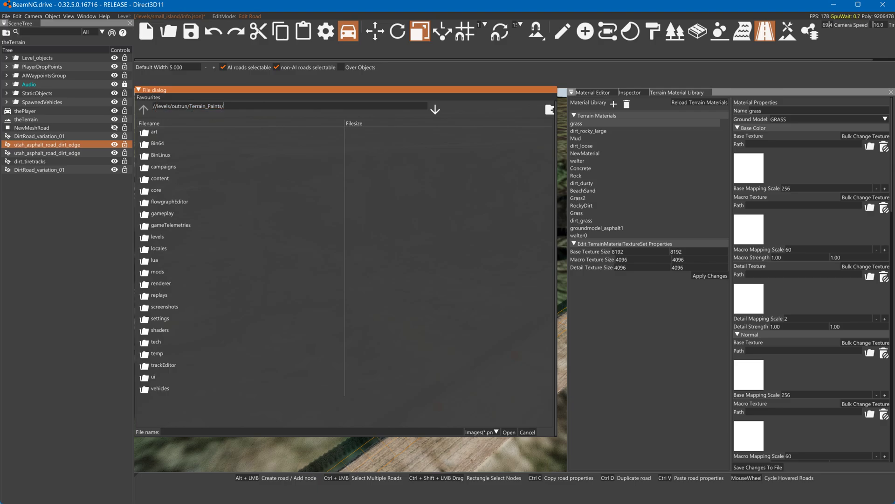
key("Return")
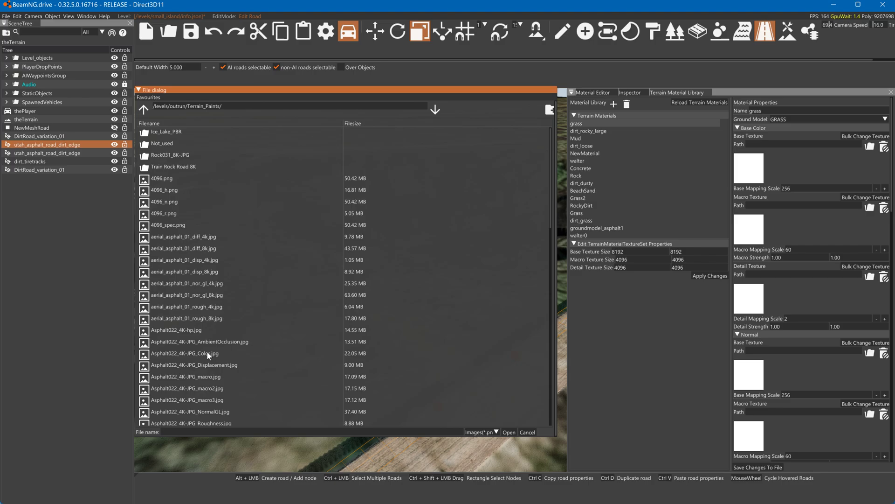
Step: Look through the textures in /levels/outrun/Terrain_Paints/ for a grass base texture and preview rocks2.png
scroll(197, 343, "down", 6)
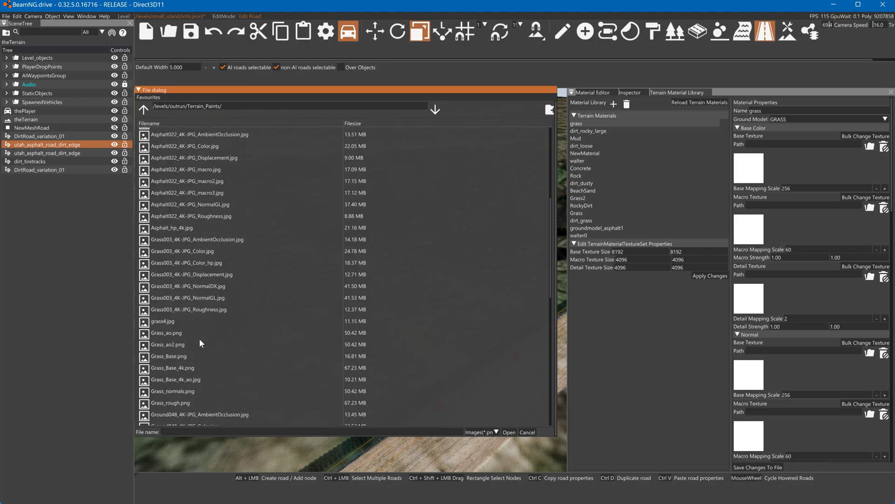
scroll(198, 336, "up", 1)
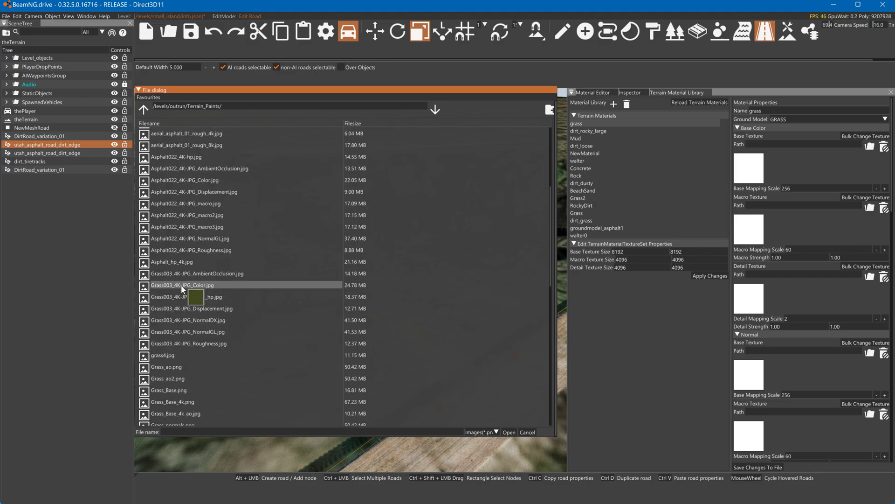
scroll(170, 383, "up", 1)
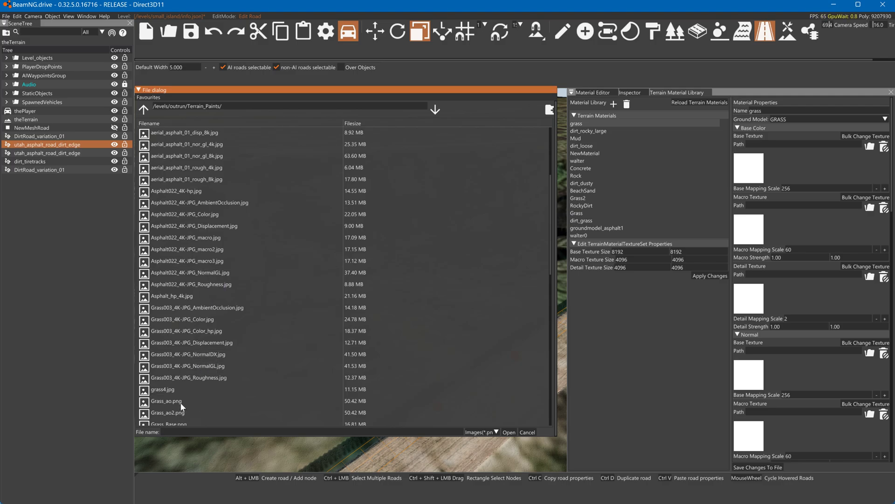
scroll(180, 400, "down", 1)
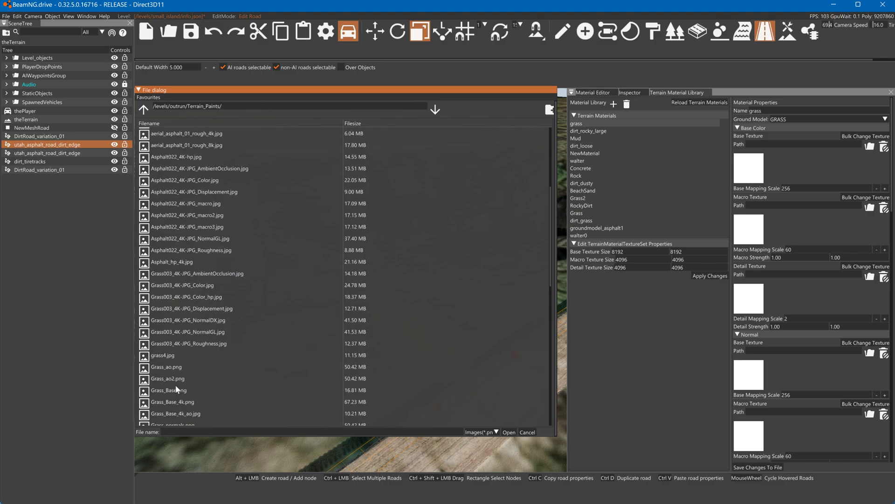
scroll(173, 396, "down", 2)
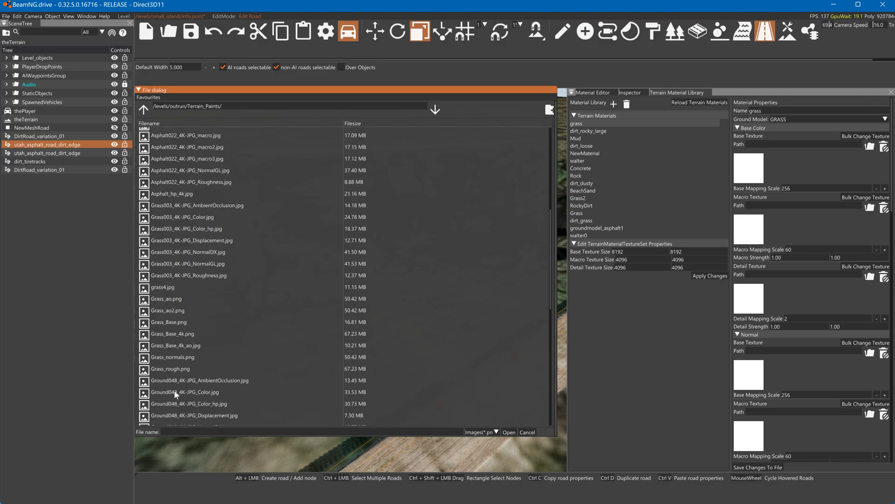
scroll(174, 390, "down", 3)
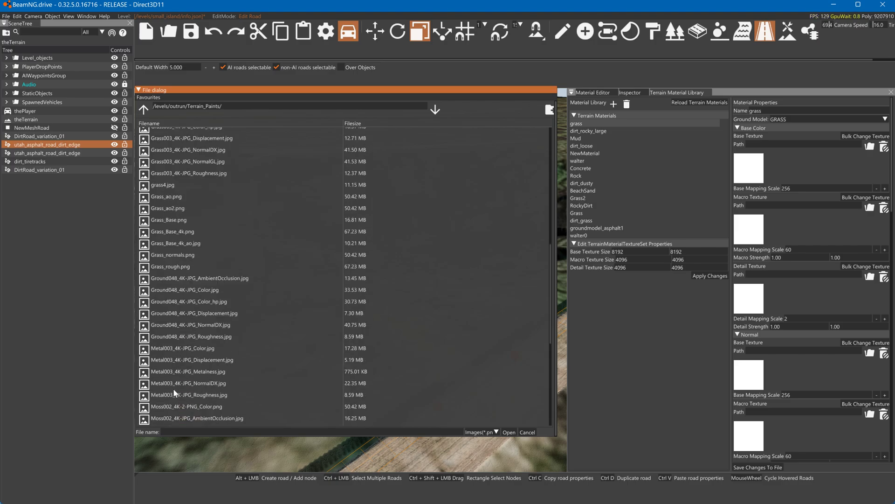
scroll(172, 393, "down", 6)
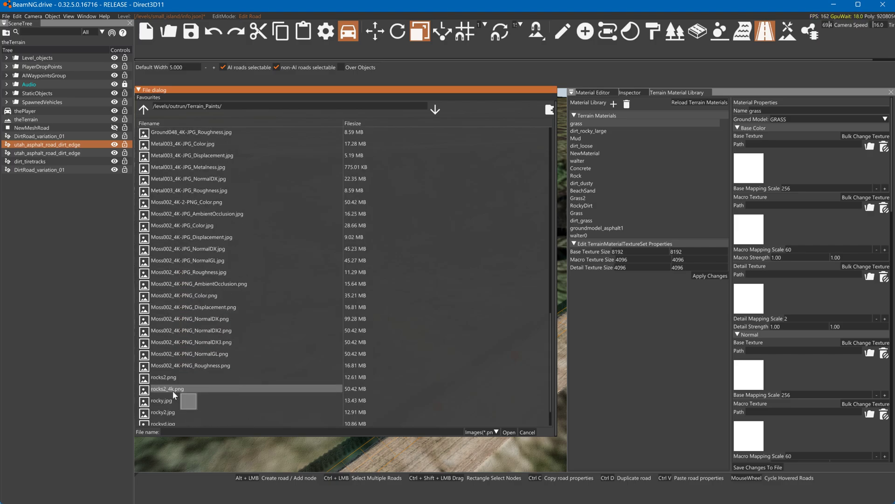
scroll(171, 390, "down", 2)
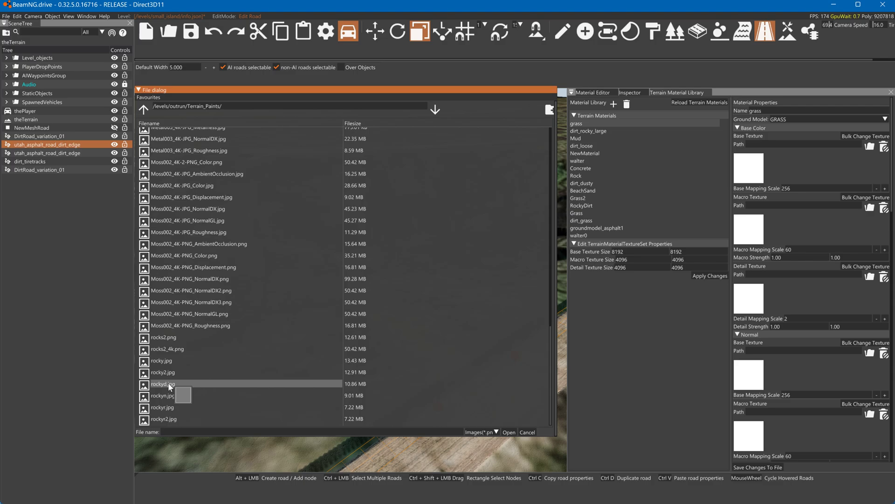
left_click(166, 337)
scroll(166, 337, "up", 10)
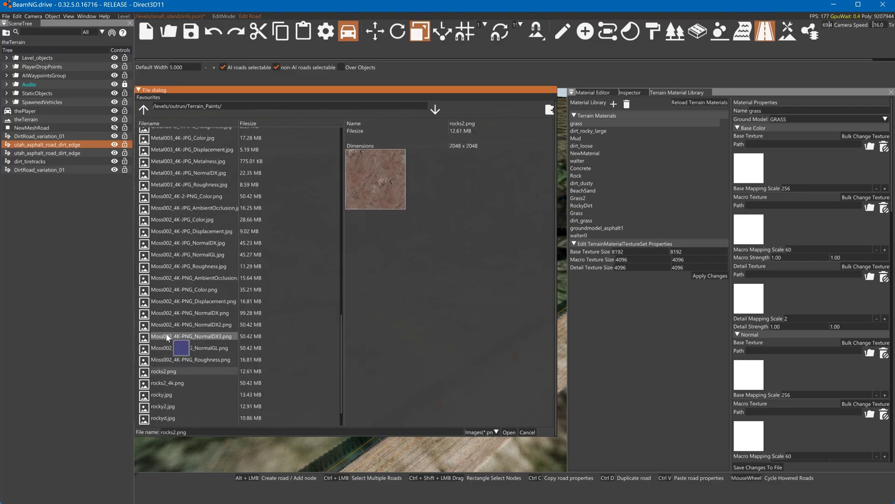
scroll(197, 240, "up", 3)
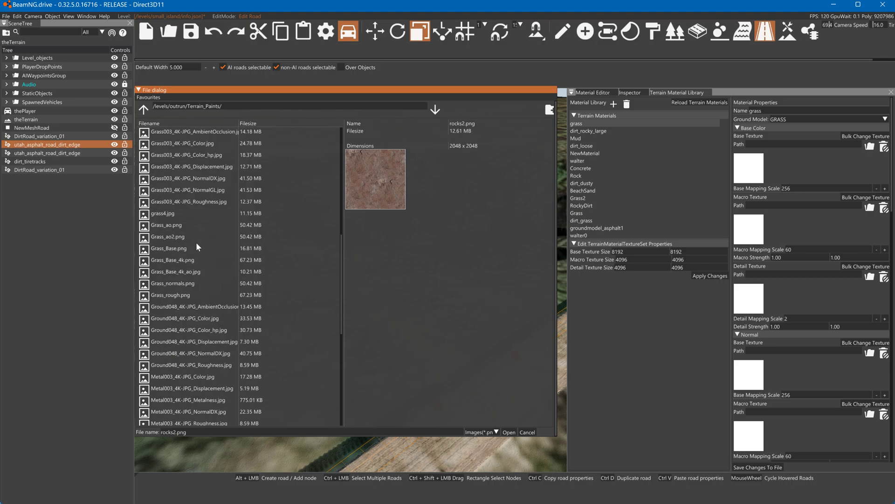
scroll(195, 246, "up", 4)
scroll(191, 242, "up", 8)
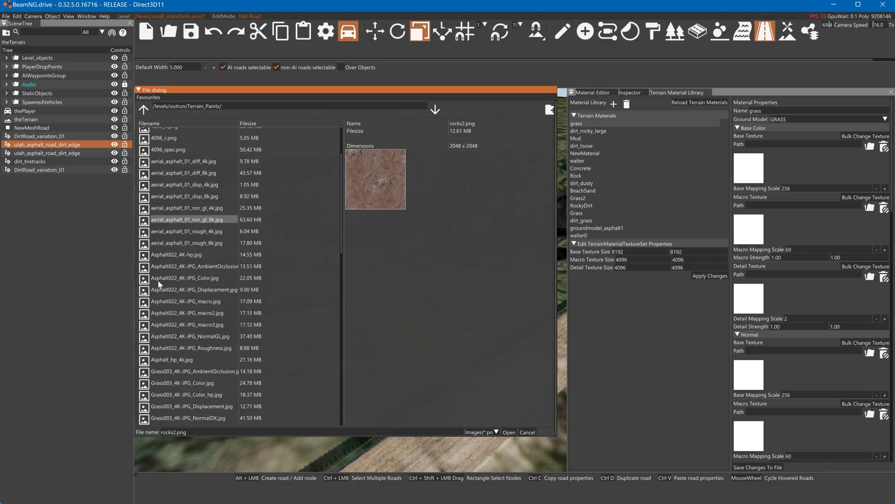
scroll(156, 294, "up", 2)
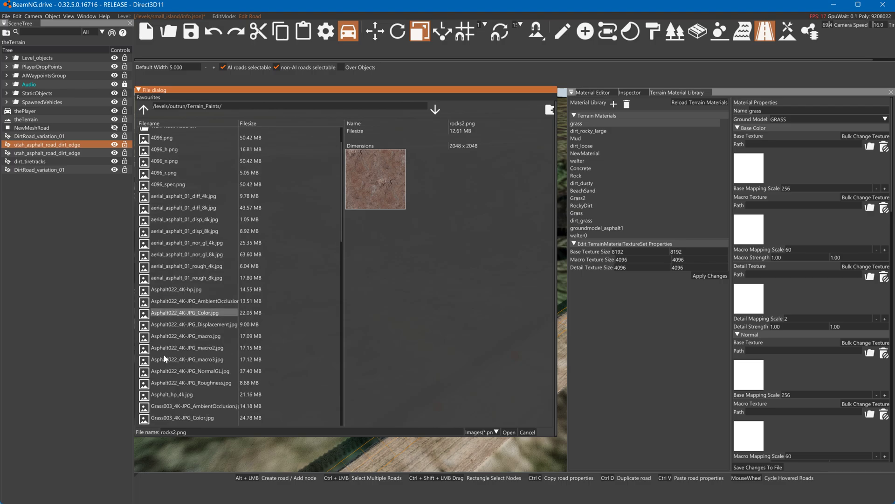
scroll(164, 367, "down", 3)
scroll(163, 365, "down", 1)
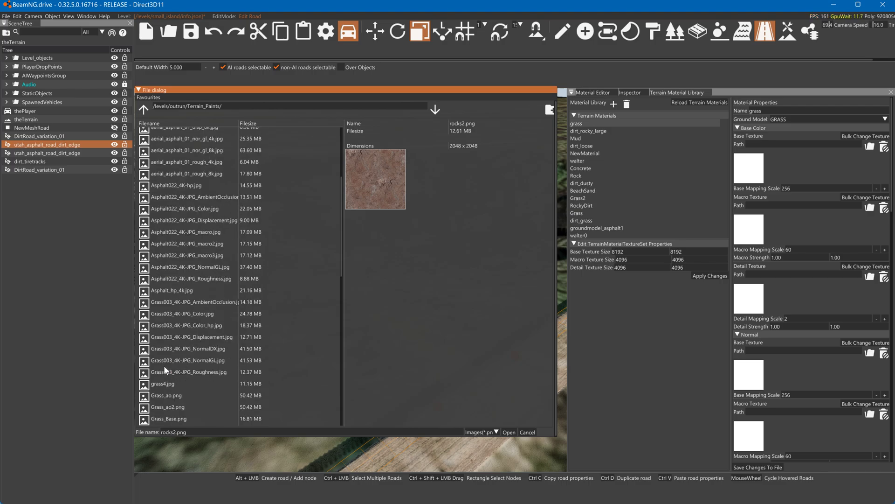
Step: Preview my_grass_4k.png and other textures in /levels/outrun/art/terrains/, leaving the file dialog without assigning a texture
left_click(144, 110)
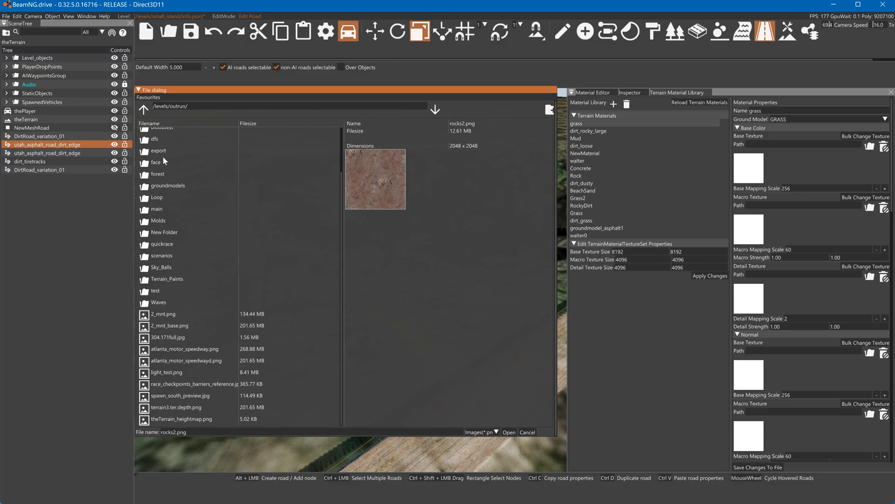
scroll(164, 159, "up", 2)
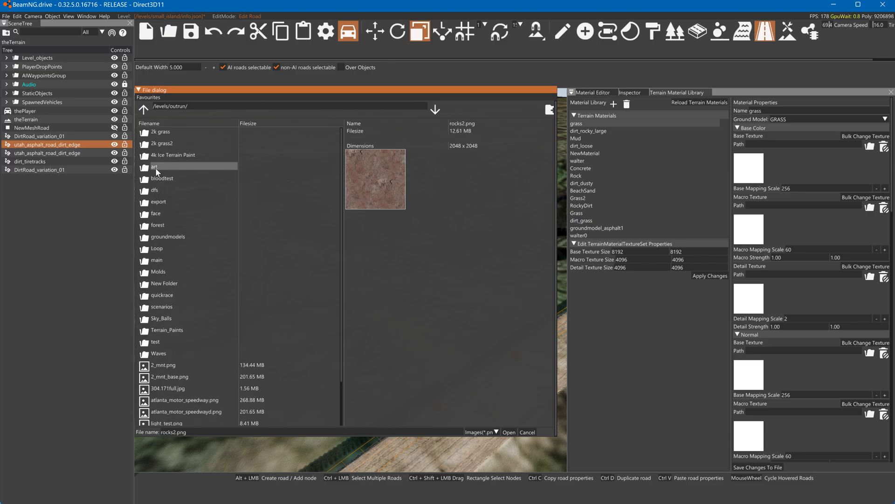
double_click(155, 167)
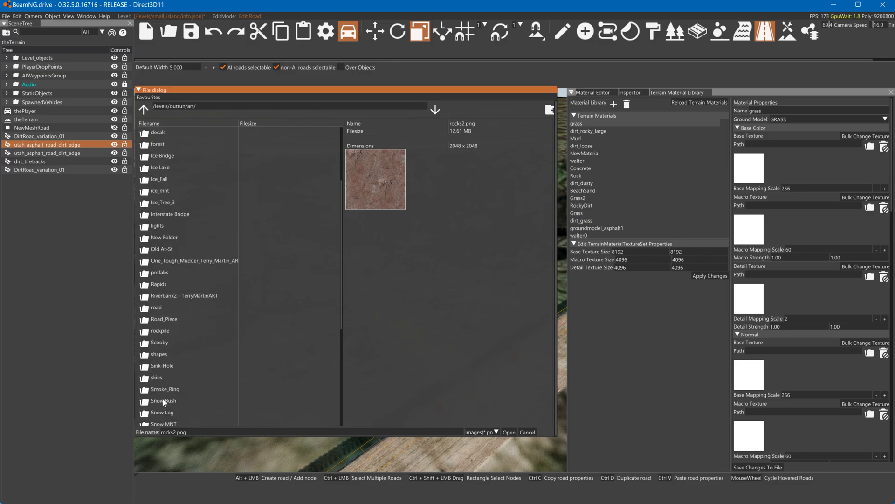
scroll(167, 396, "down", 7)
double_click(161, 380)
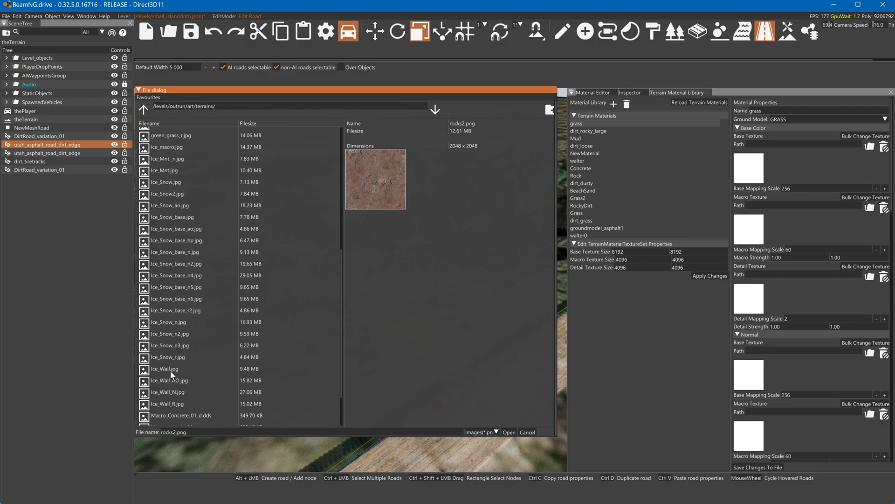
left_click(164, 217)
left_click(169, 287)
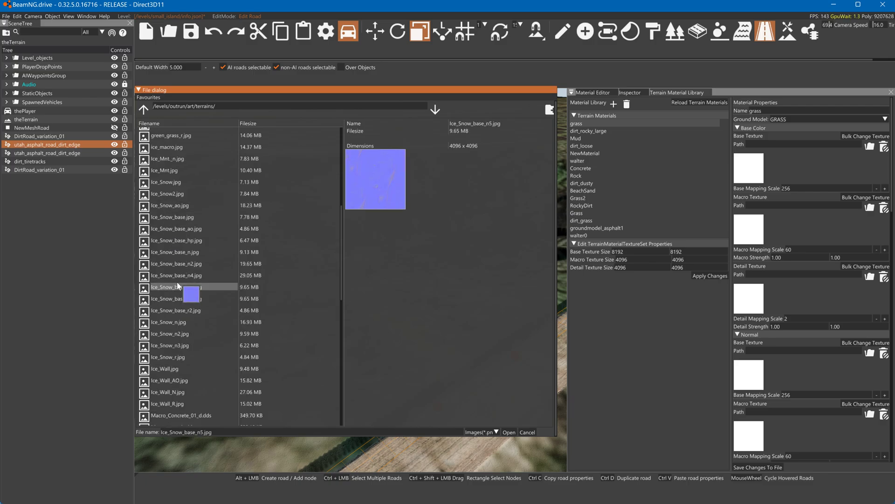
scroll(175, 317, "down", 2)
left_click(170, 325)
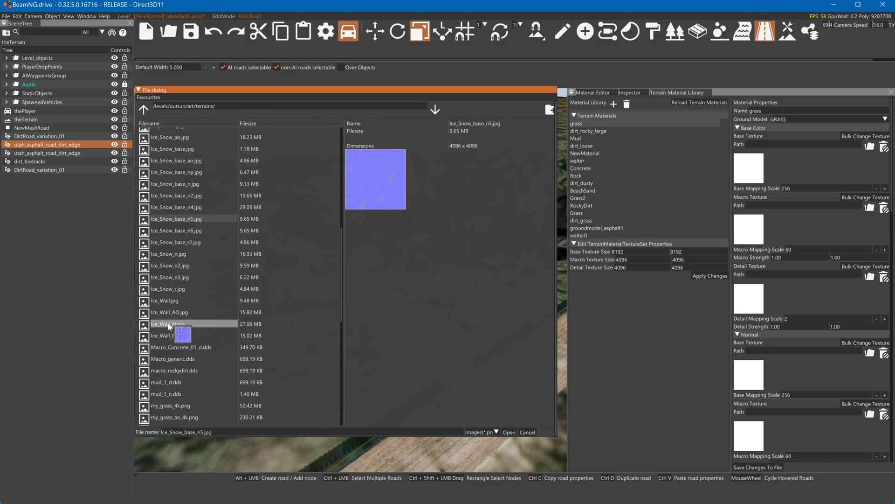
scroll(169, 387, "down", 1)
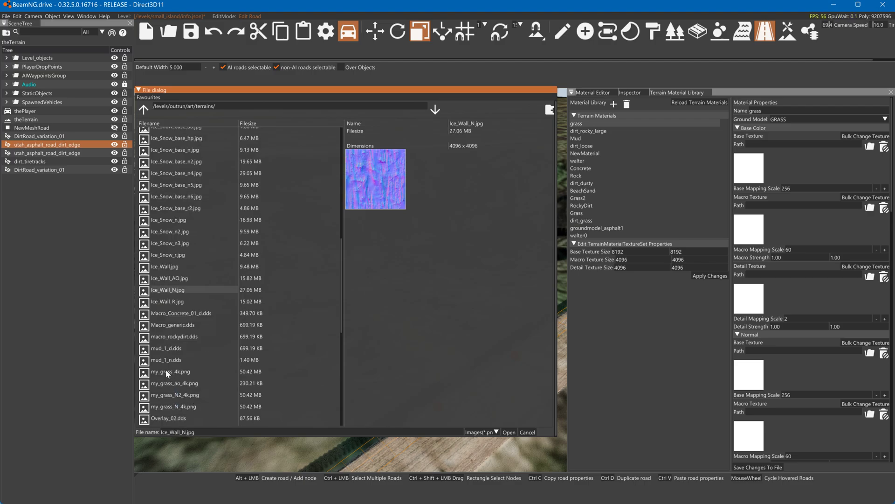
left_click(165, 371)
scroll(166, 380, "down", 5)
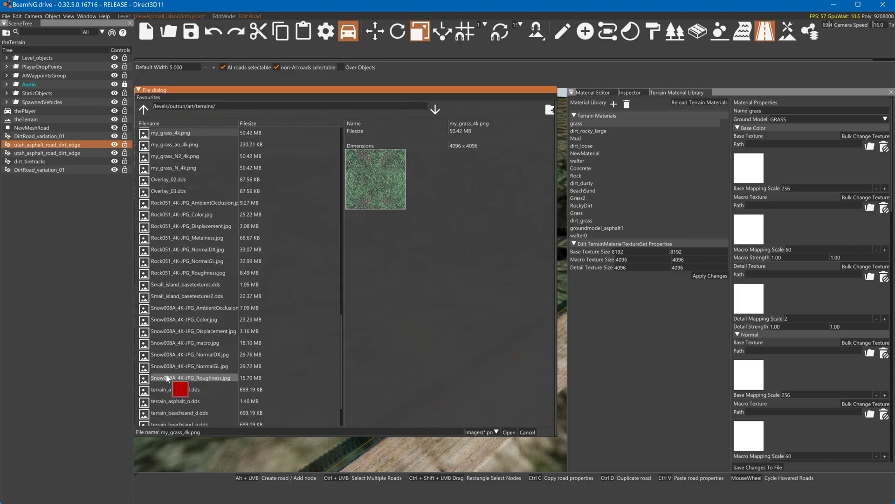
scroll(167, 379, "down", 4)
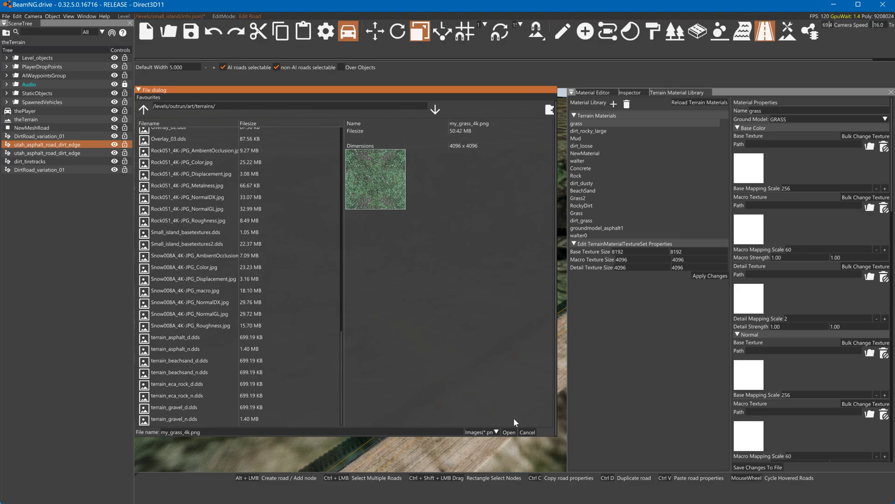
left_click(527, 432)
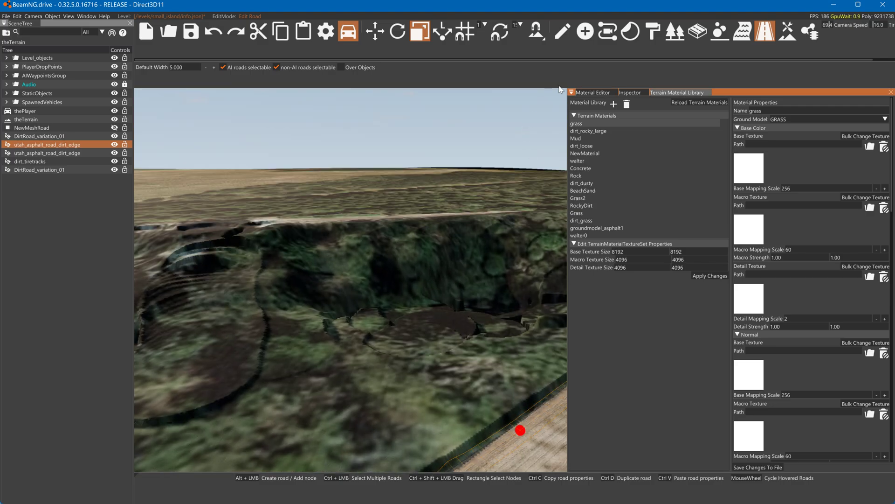
left_click(788, 31)
left_click(330, 74)
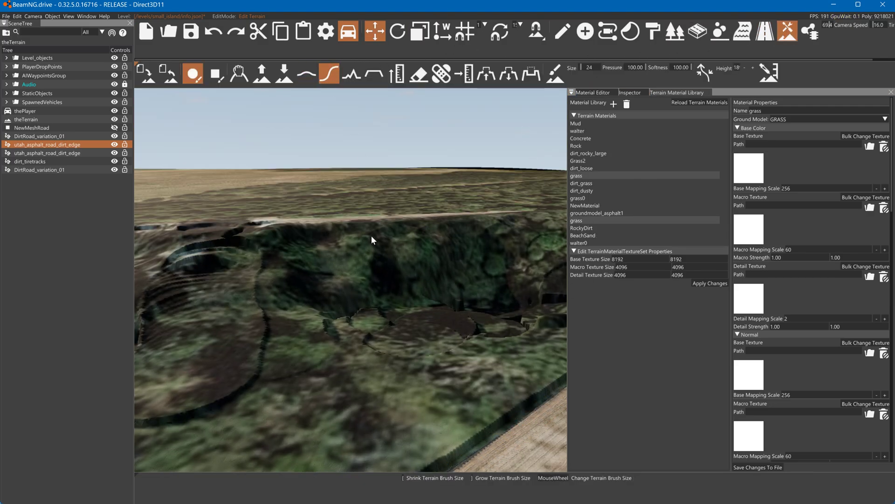
left_click(307, 74)
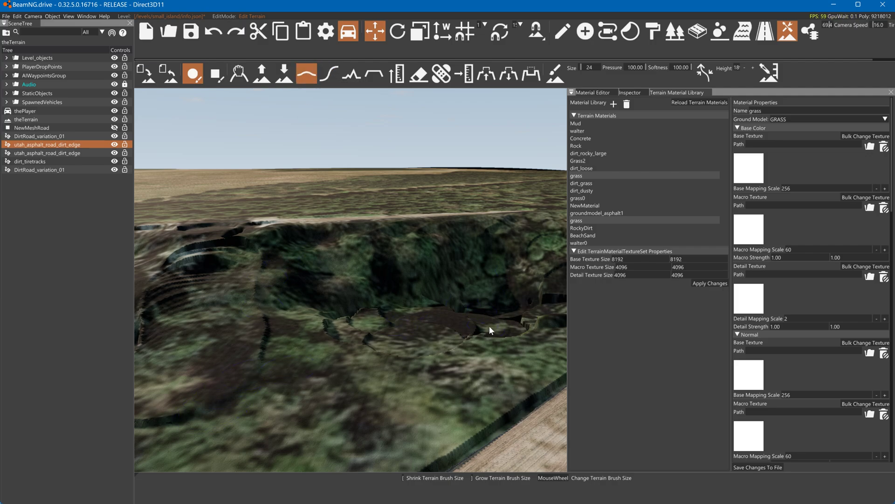
Step: Paint a few generibush plants around the dark hollow beside the dirt road with the forest brush
right_click_drag(490, 330, 541, 326)
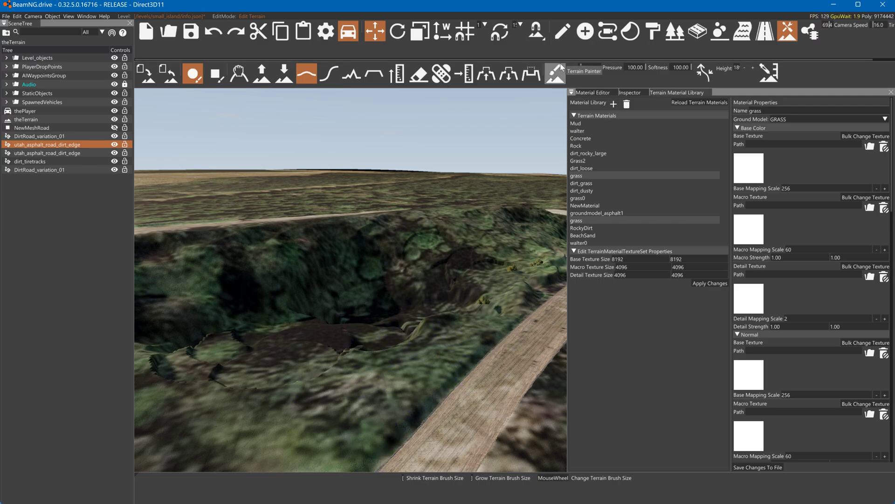
left_click(674, 31)
left_click(183, 128)
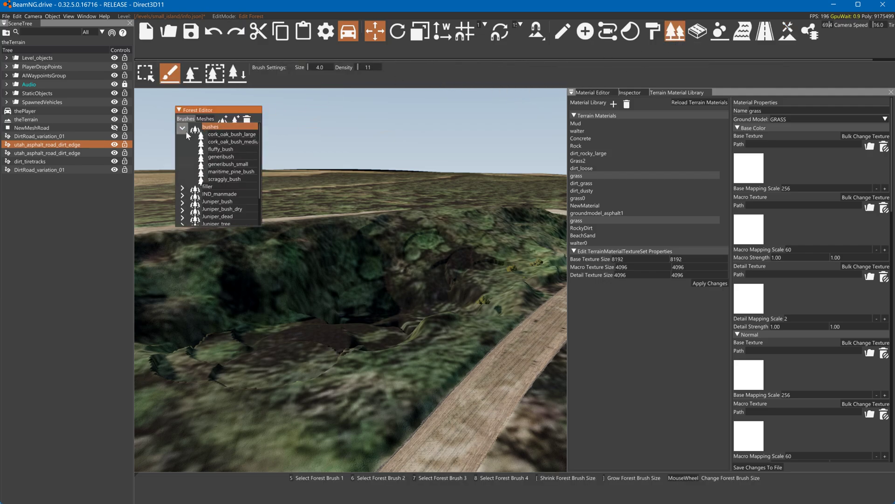
left_click(221, 156)
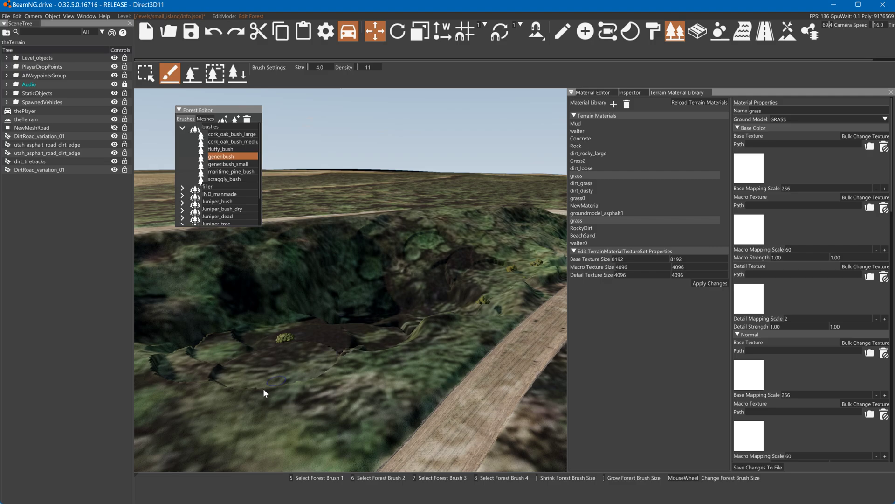
left_click_drag(264, 390, 260, 308)
left_click(365, 67)
left_click_drag(384, 321, 431, 278)
left_click(296, 393)
Step: Raise the forest brush density, set its size to 11, and paint more generibush clusters around the hollow and in the foreground
left_click(369, 68)
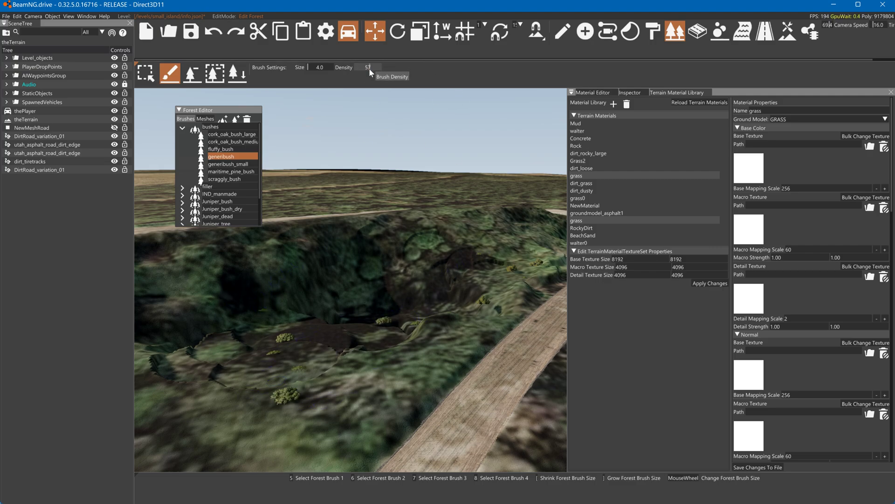
left_click(309, 69)
left_click(433, 263)
left_click(340, 367)
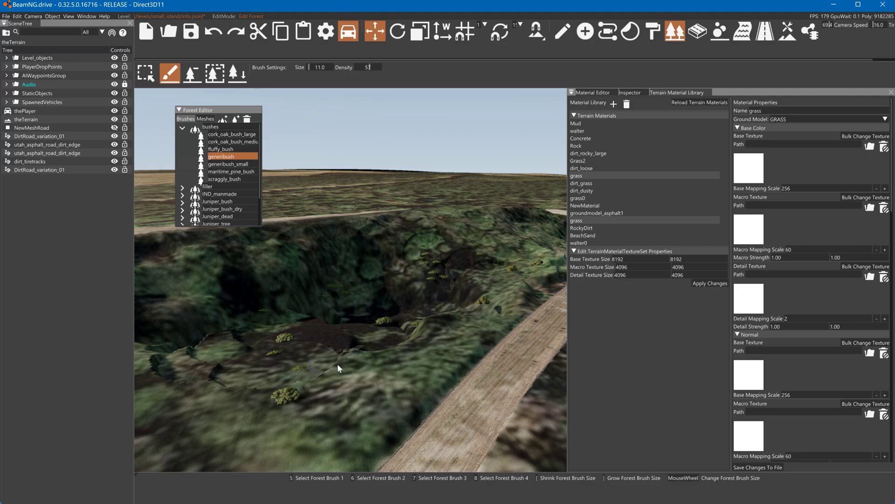
left_click(209, 455)
Step: Paint generibush_small plants across the slope between the hollow and the dirt road
left_click(233, 165)
left_click(249, 385)
left_click(343, 350)
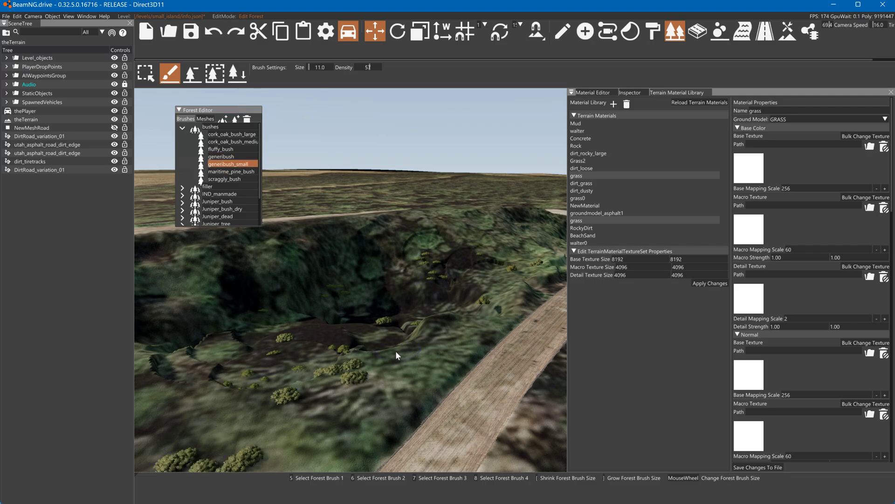
mouse_move(254, 417)
left_mouse_down()
mouse_move(362, 345)
mouse_move(389, 373)
mouse_move(508, 296)
left_mouse_up()
Step: Paint scraggly_bush plants among the existing bushes along the strip beside the dirt road
left_click(233, 179)
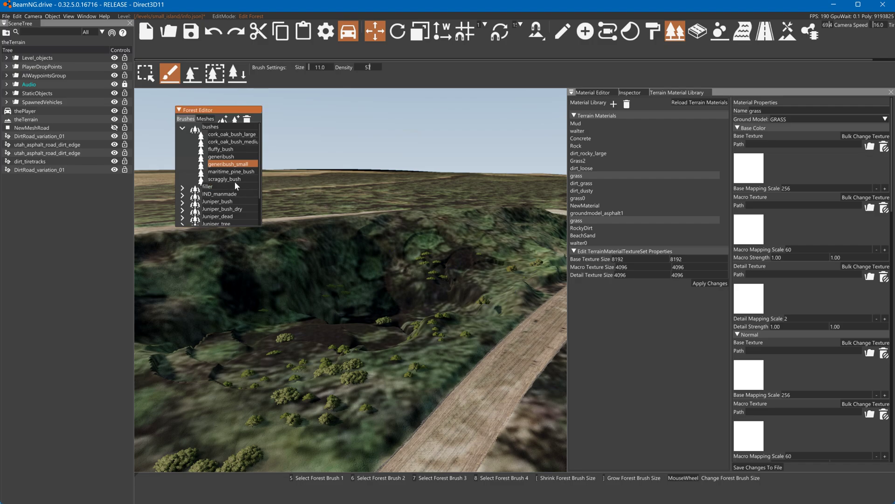
left_click(357, 365)
left_click(439, 340)
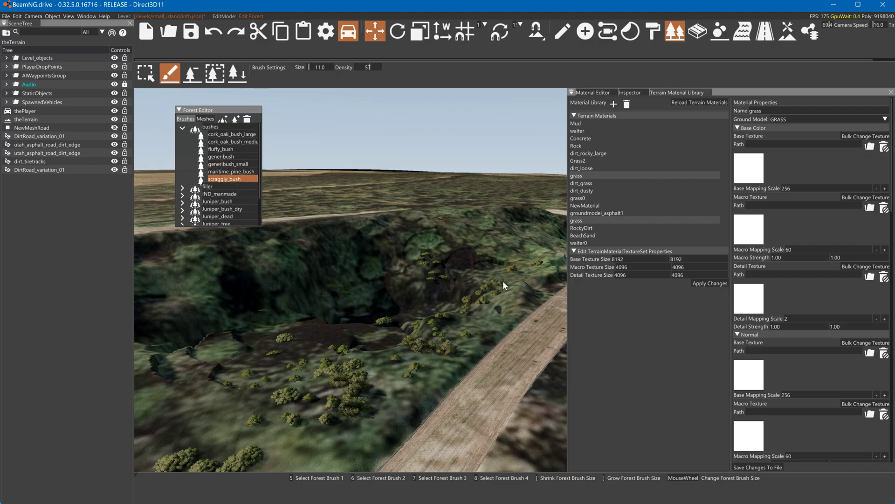
left_click_drag(503, 281, 446, 307)
Step: Paint Juniper_bush_large plants with the forest brush among the foreground bushes between the hollow and the dirt road
left_click(182, 194)
left_click(226, 202)
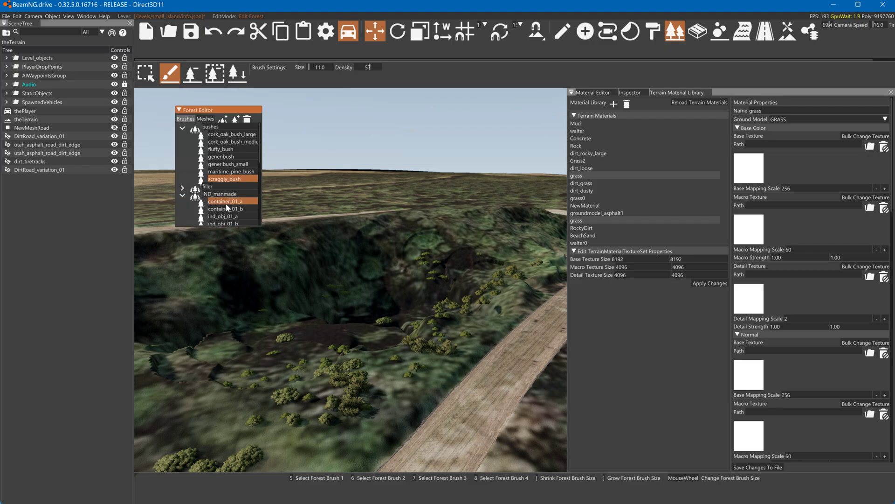
left_click(183, 188)
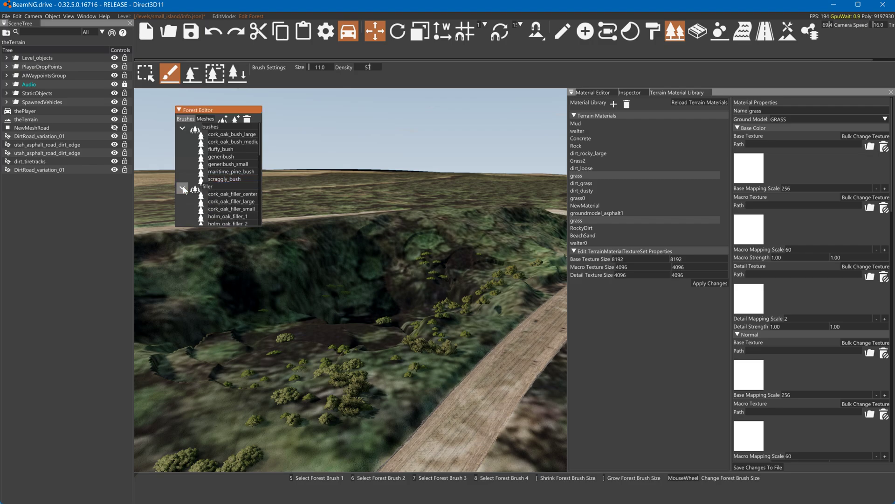
scroll(187, 201, "down", 3)
left_click(182, 150)
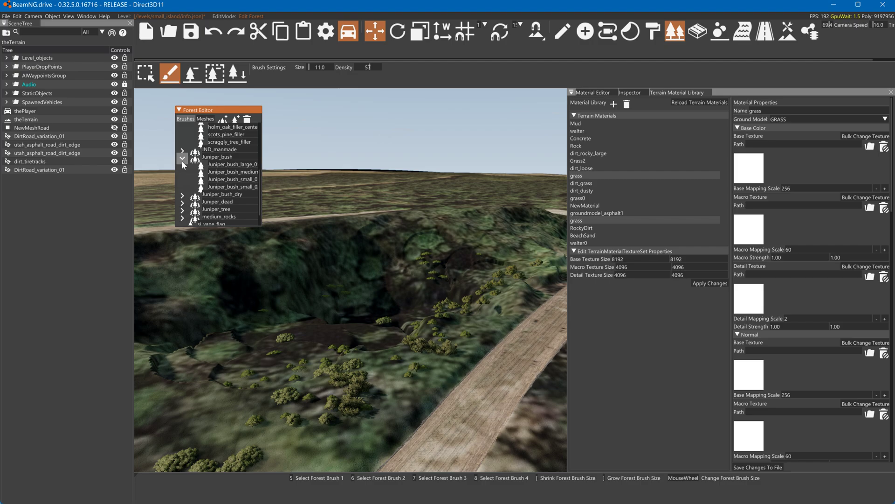
left_click(182, 158)
left_click(236, 172)
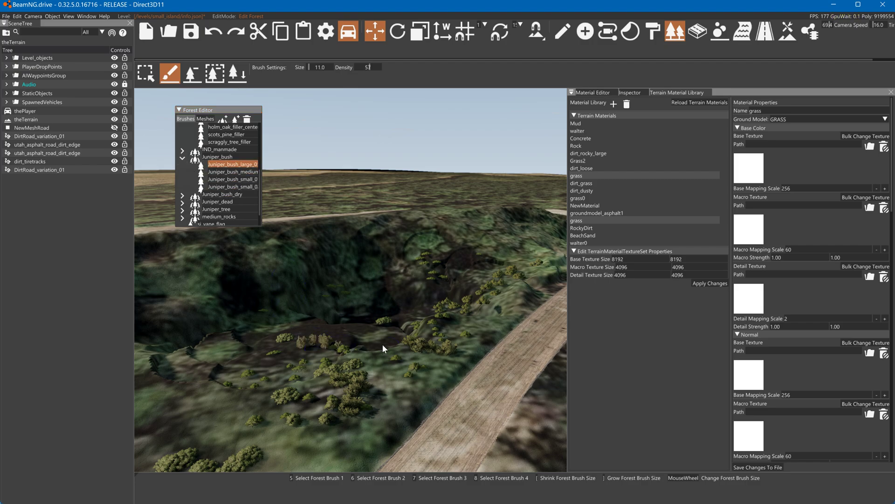
left_click(381, 393)
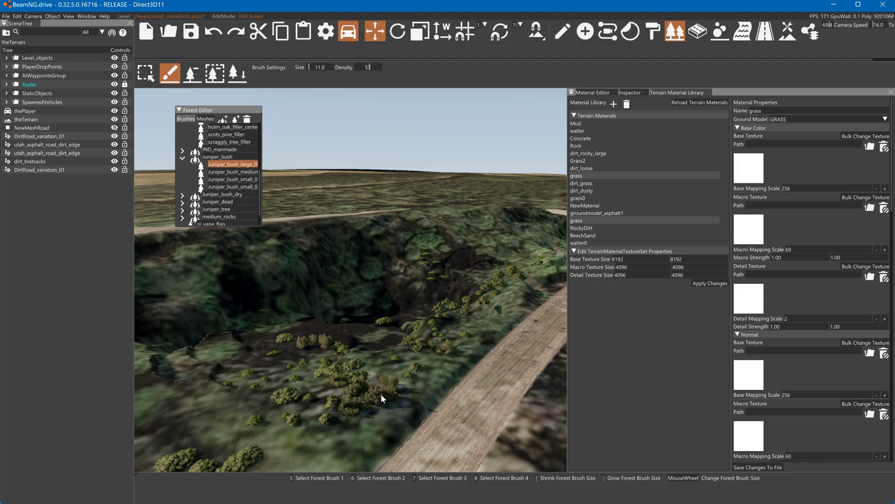
left_click(285, 433)
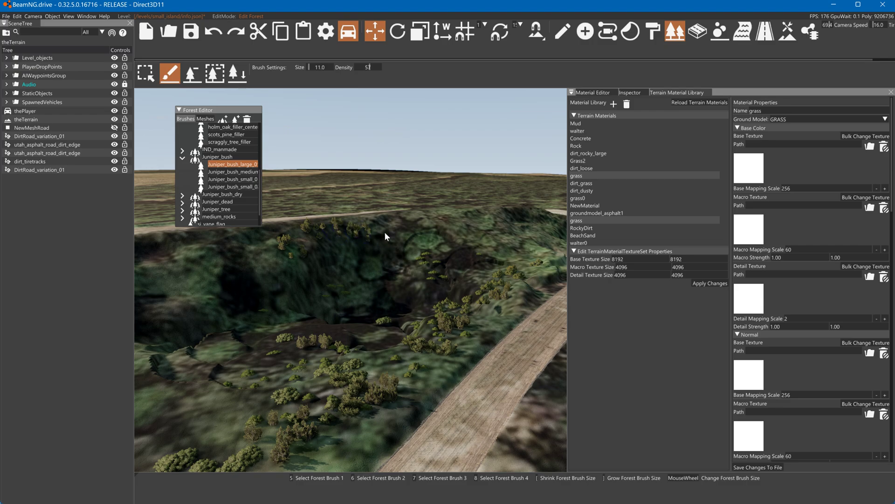
Step: Paint more large juniper bushes across the far slope of the hollow and add Juniper_bush_small plants in the foreground
left_click(254, 267)
left_click(377, 241)
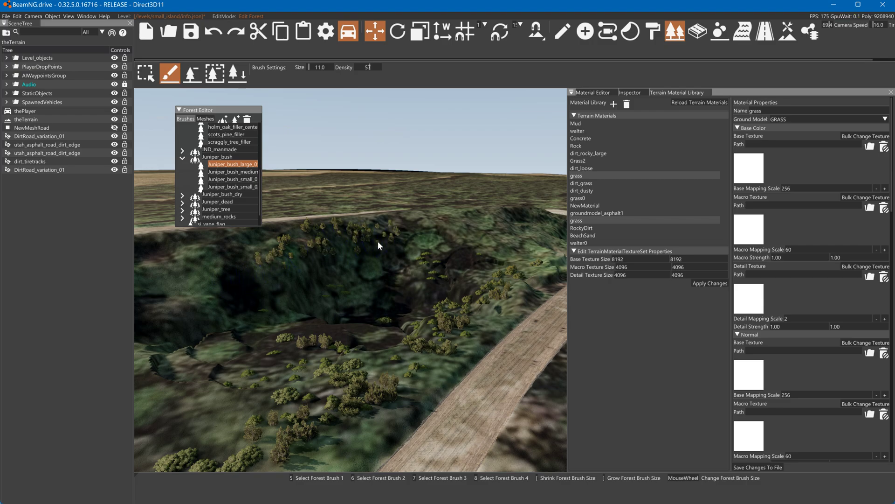
left_click(232, 187)
left_click(258, 392)
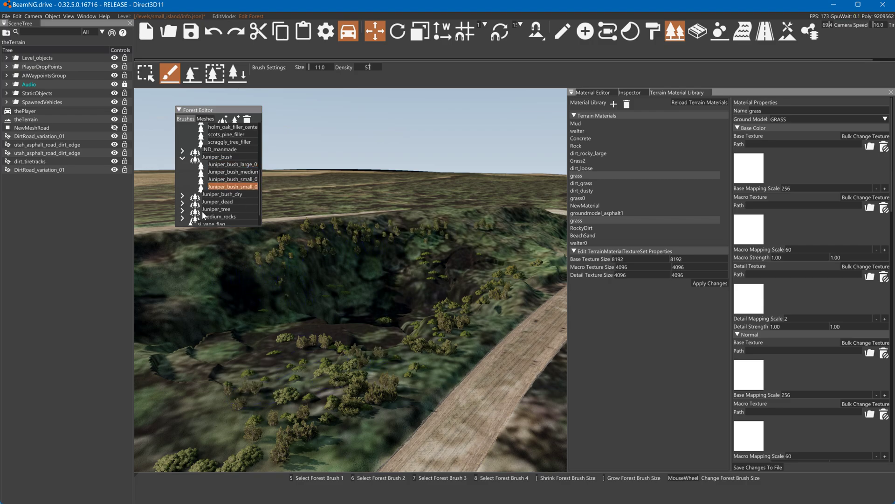
Step: Paint large dry juniper plants from the Juniper_bush_dry group near the hollow and along both sides of the dirt road
left_click(183, 194)
left_click(233, 201)
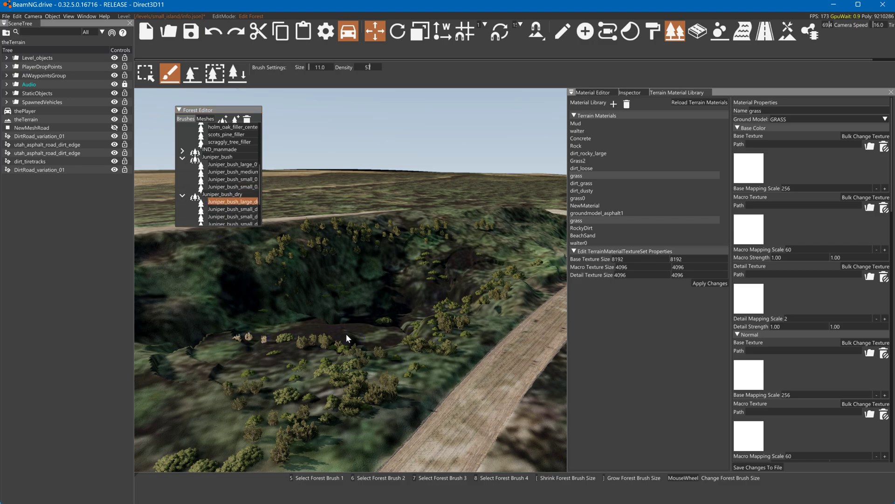
left_click_drag(388, 398, 433, 360)
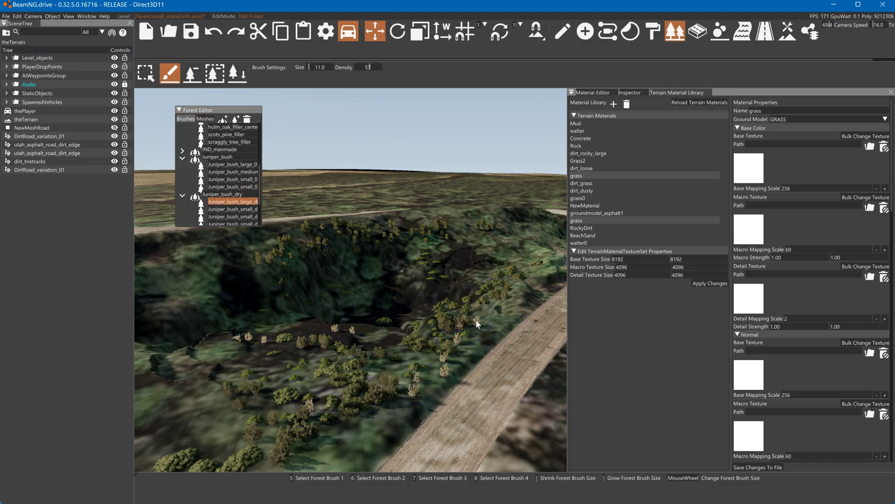
right_click_drag(507, 295, 560, 281)
left_click_drag(495, 306, 483, 335)
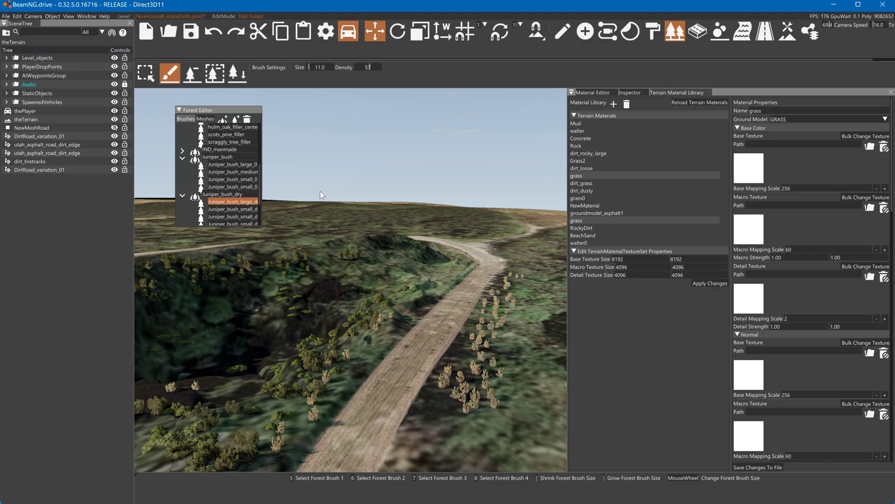
Step: Leave forest editing, filter the scene tree by "grou", and open the first type's properties of the LongGrassDry ground cover
key("Escape")
type("grou")
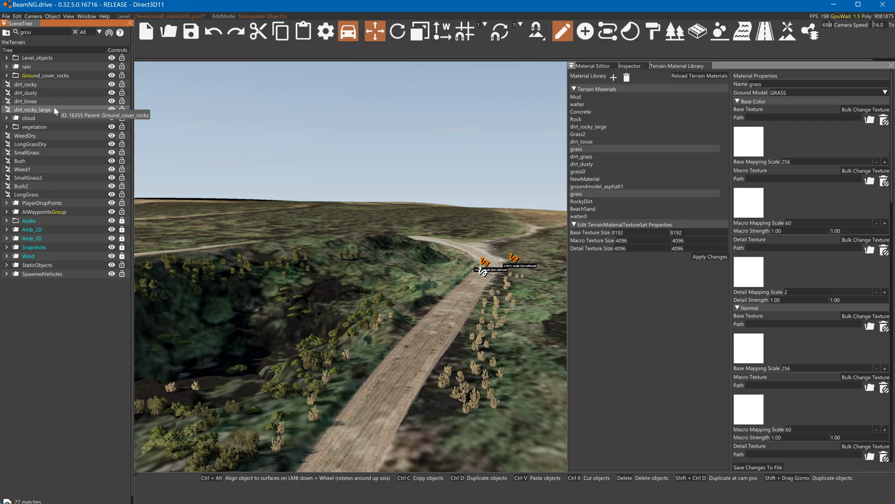
left_click(53, 108)
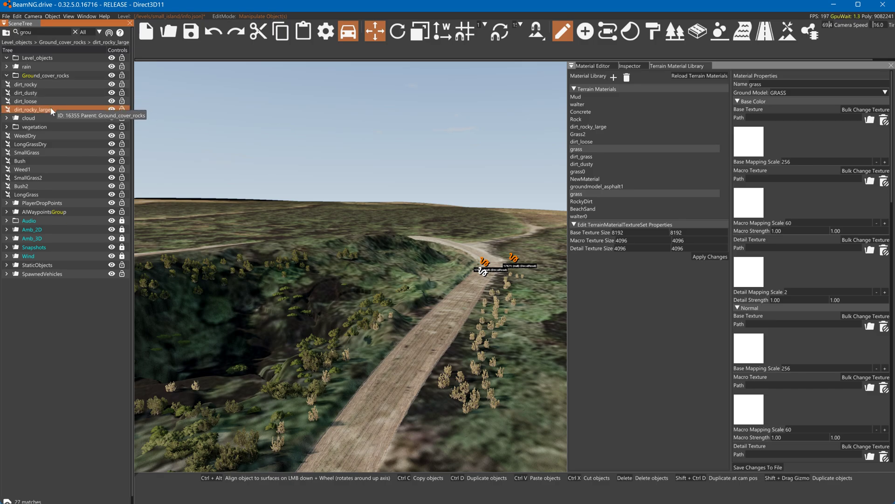
left_click(52, 143)
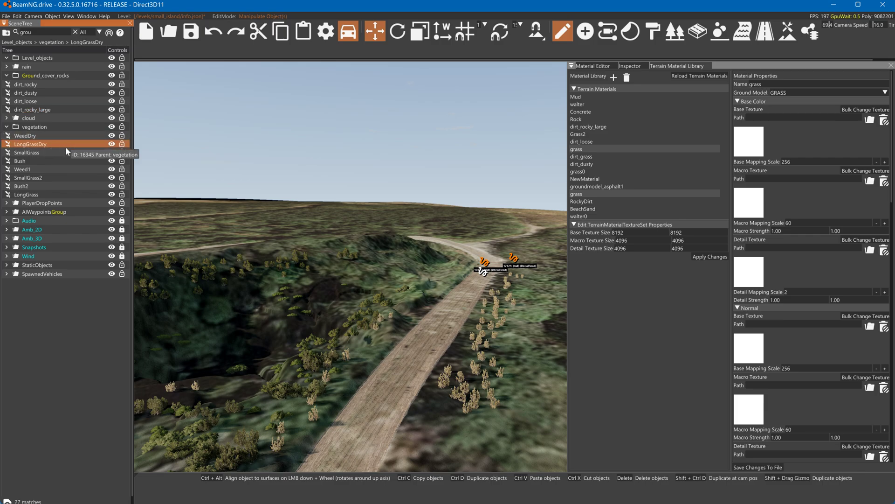
left_click(630, 66)
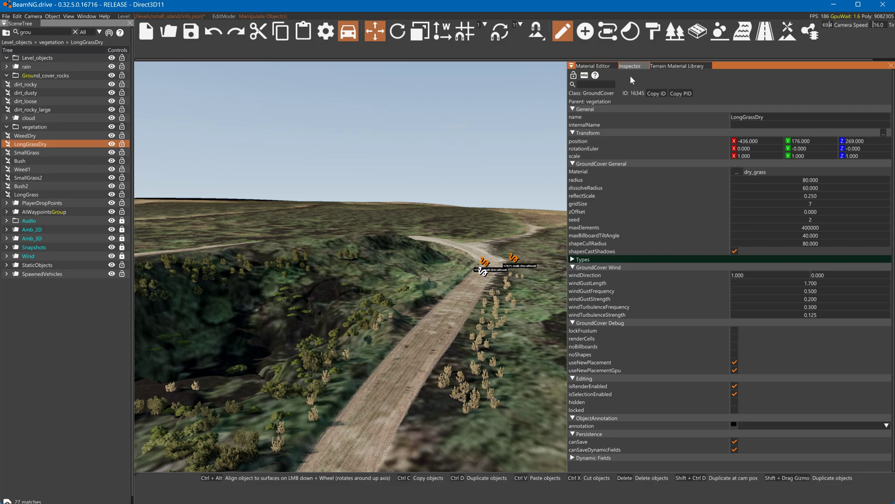
left_click(589, 258)
left_click(599, 268)
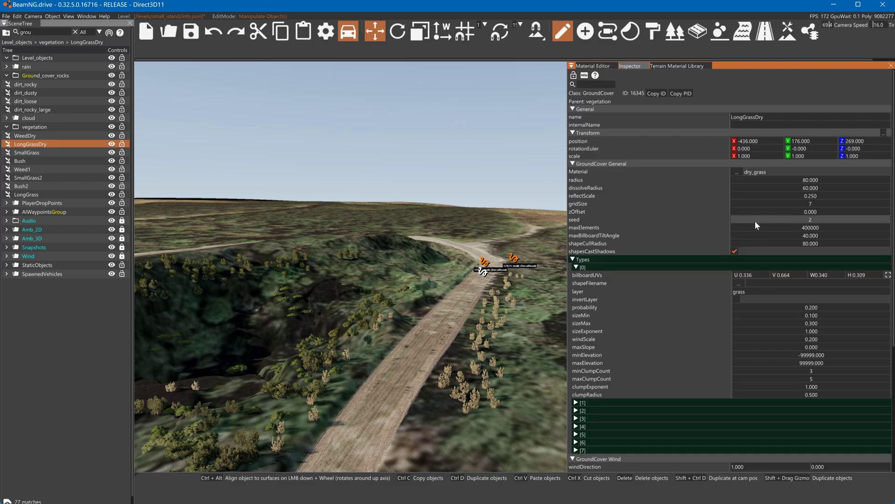
Step: Check the grass terrain material and the ground beside the road, and set the probability of LongGrassDry's first type to 0.8
left_click(670, 67)
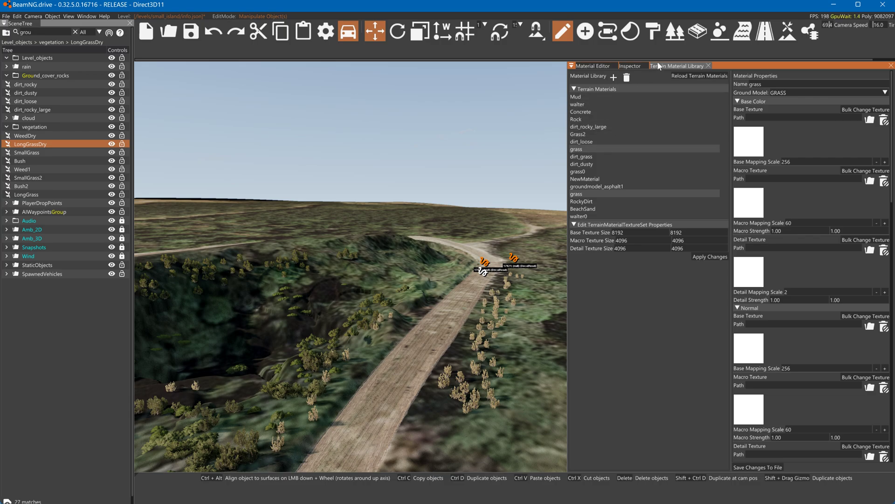
right_click_drag(500, 134, 617, 176)
key("w")
key("w")
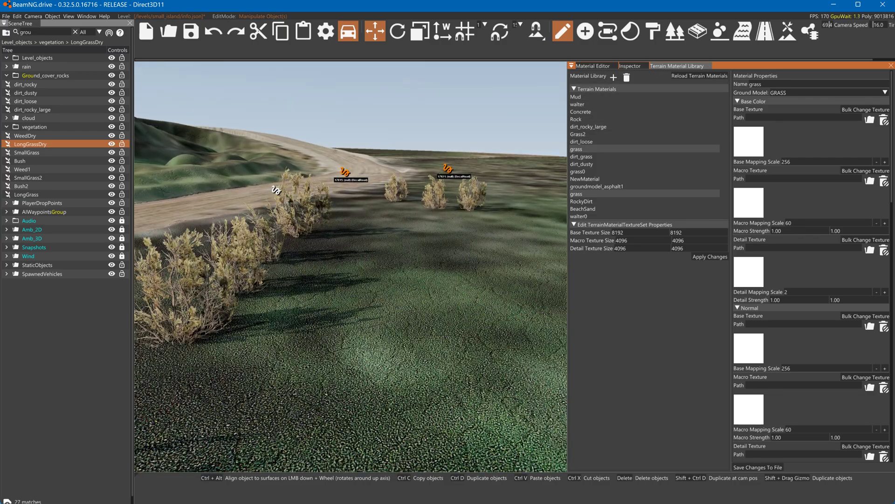
key("s")
right_click_drag(487, 166, 589, 172)
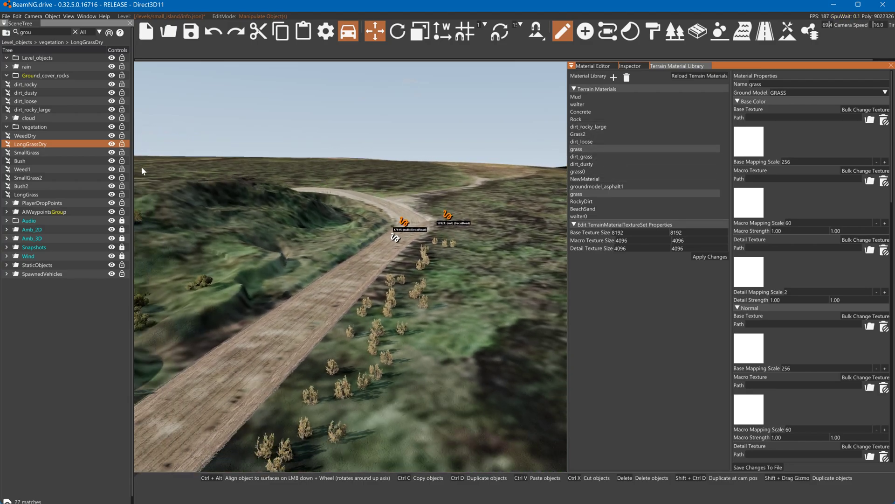
left_click(115, 145)
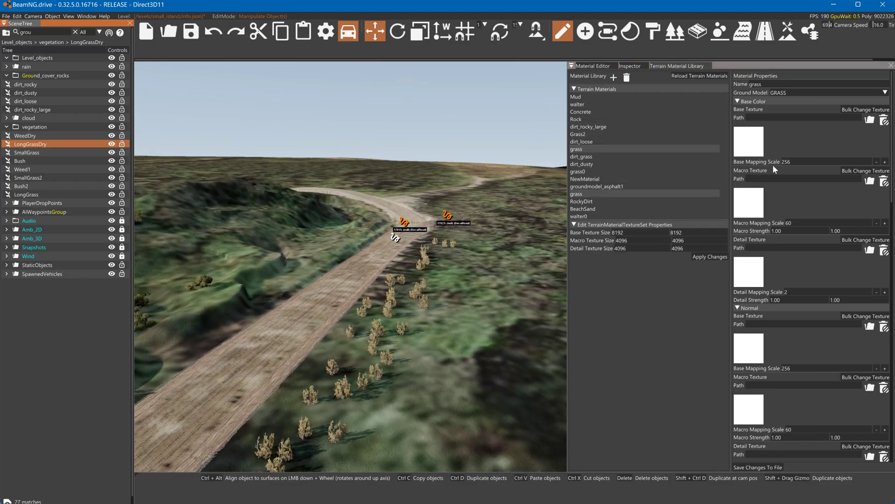
left_click(636, 67)
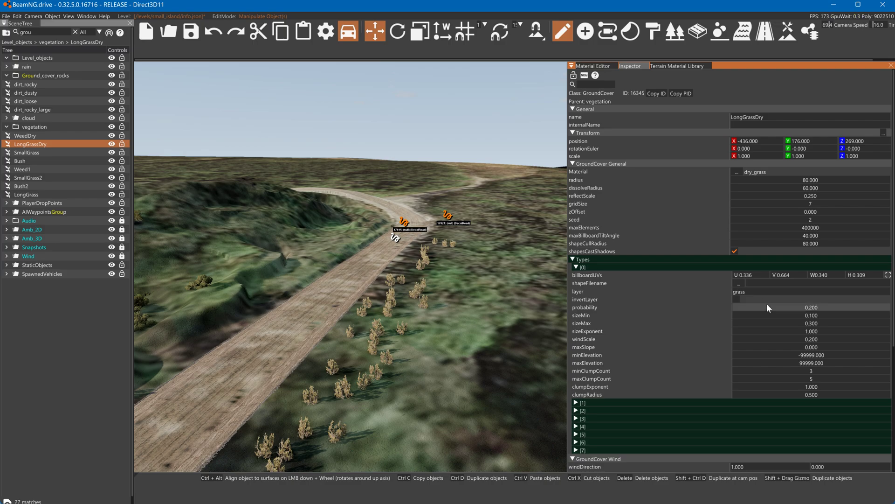
left_click_drag(767, 303, 769, 307)
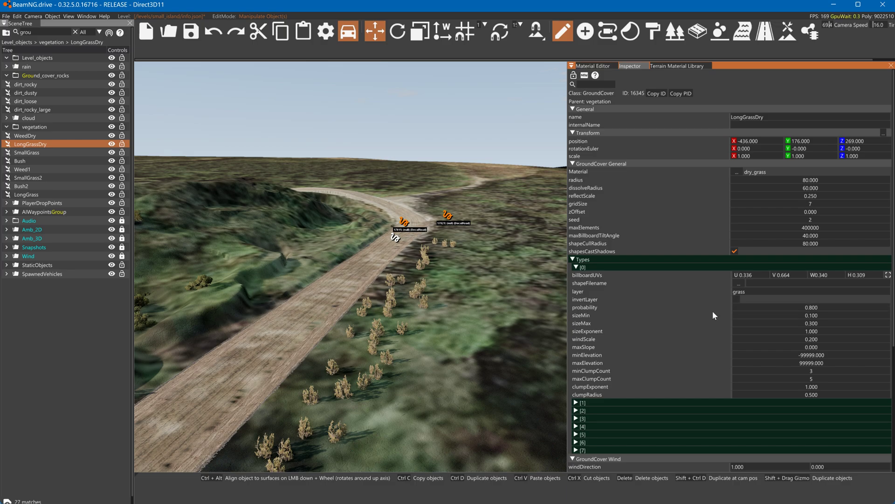
Step: Examine the terrain beside the road up close for grass cover and open the Material Editor
key("w")
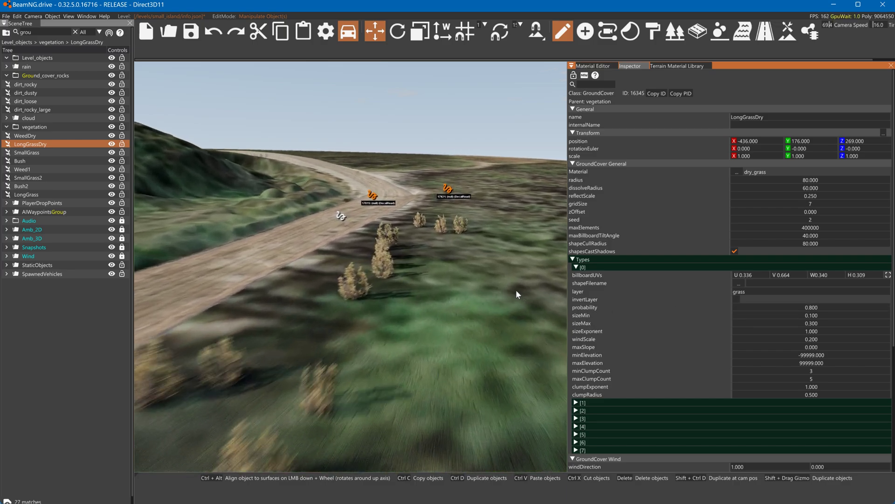
key("s")
right_click_drag(516, 290, 543, 276)
key("s")
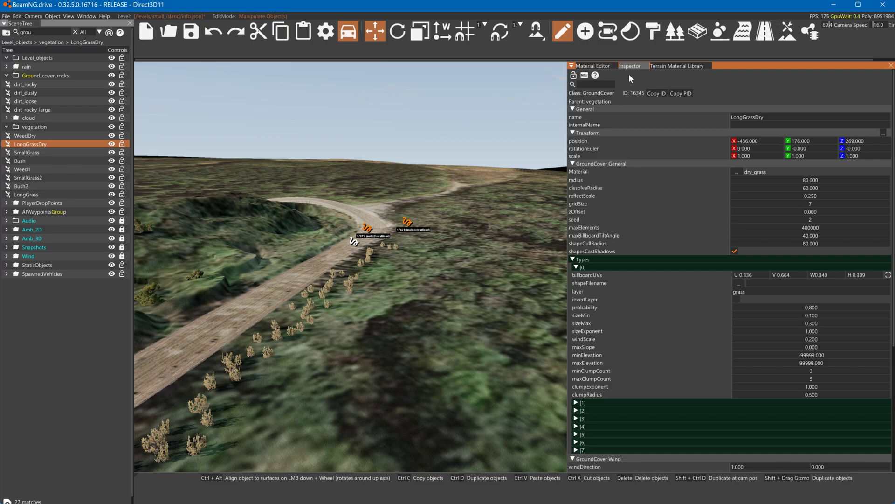
left_click(654, 66)
left_click(590, 65)
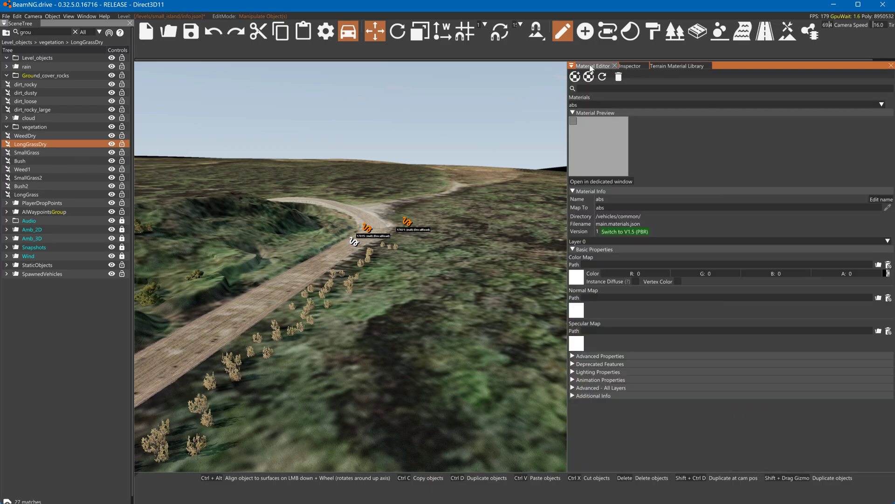